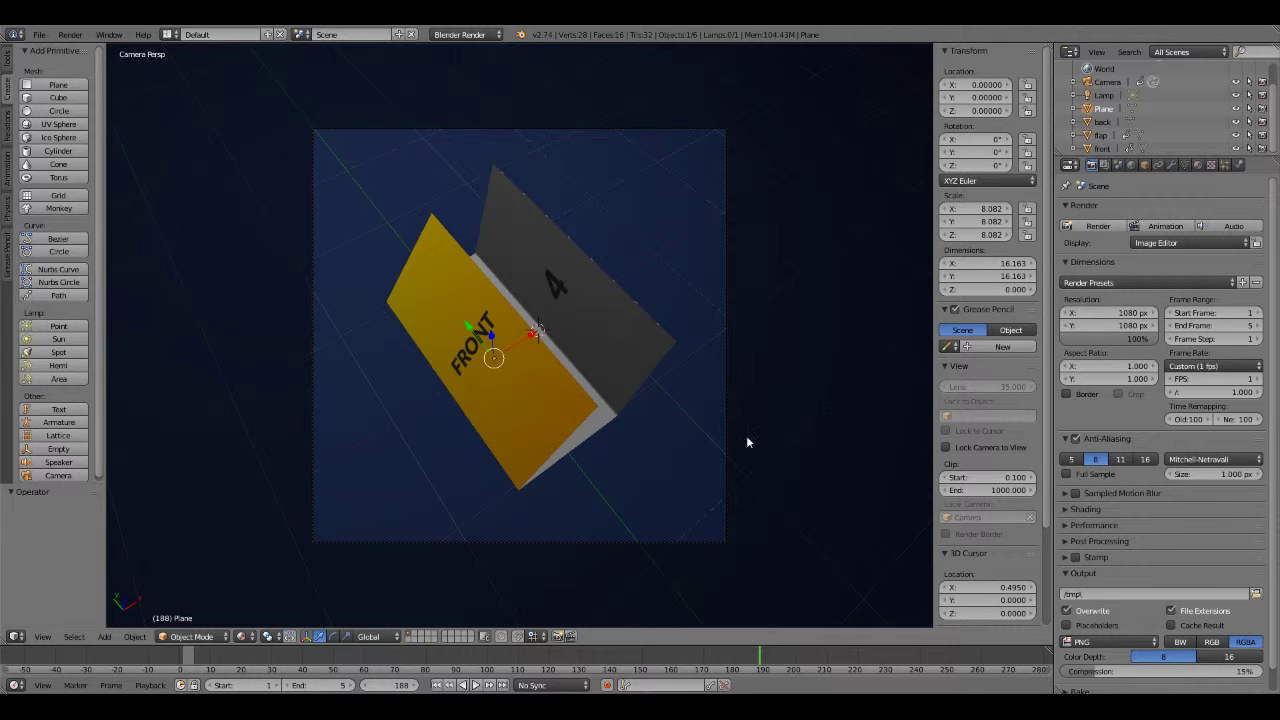
Select the front panel and step the fold animation from frame 1 through frame 5.
mouse_move(638, 451)
middle_down()
mouse_move(626, 449)
mouse_move(610, 353)
mouse_move(590, 391)
mouse_move(472, 343)
middle_up()
right_click(471, 340)
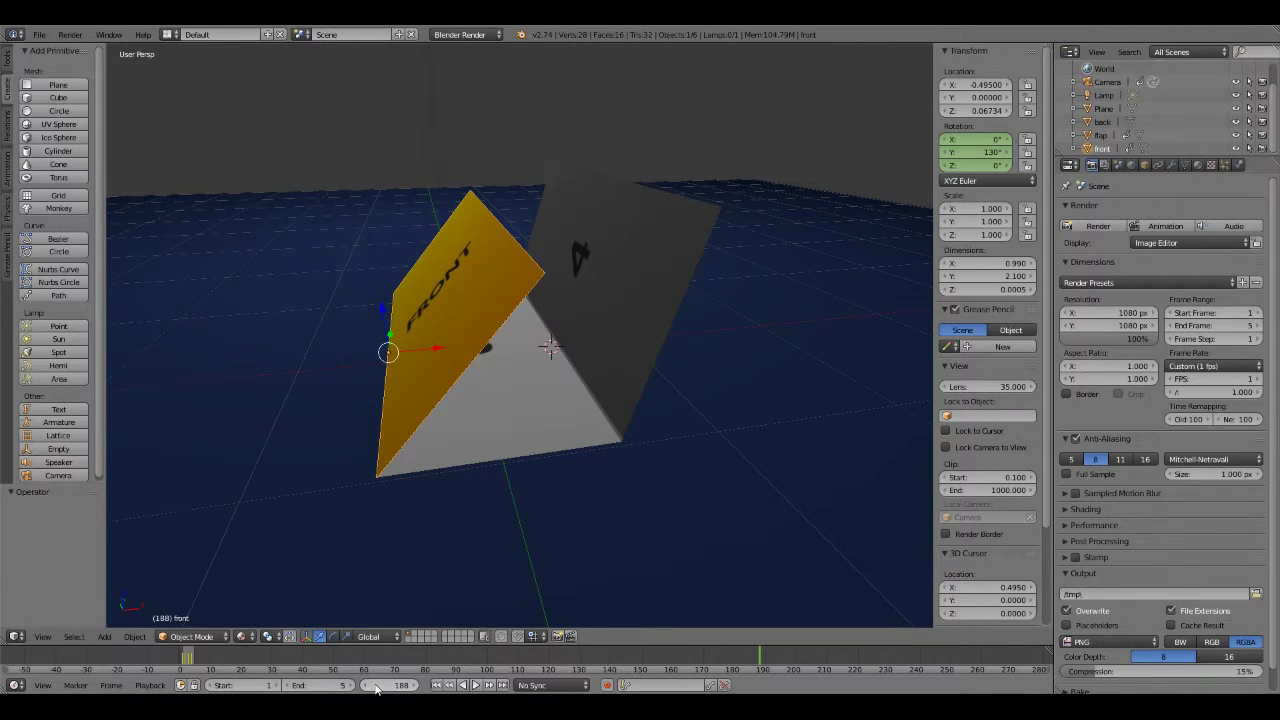
click(436, 686)
click(413, 686)
click(413, 686)
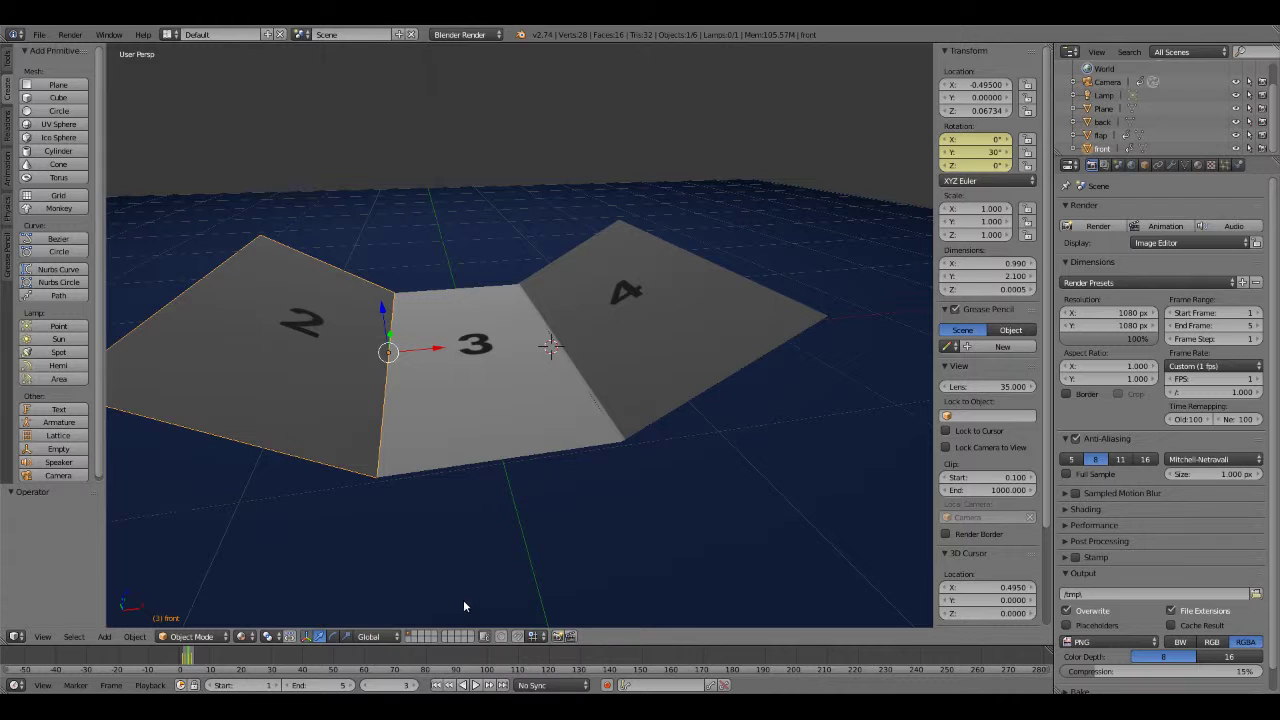
click(415, 686)
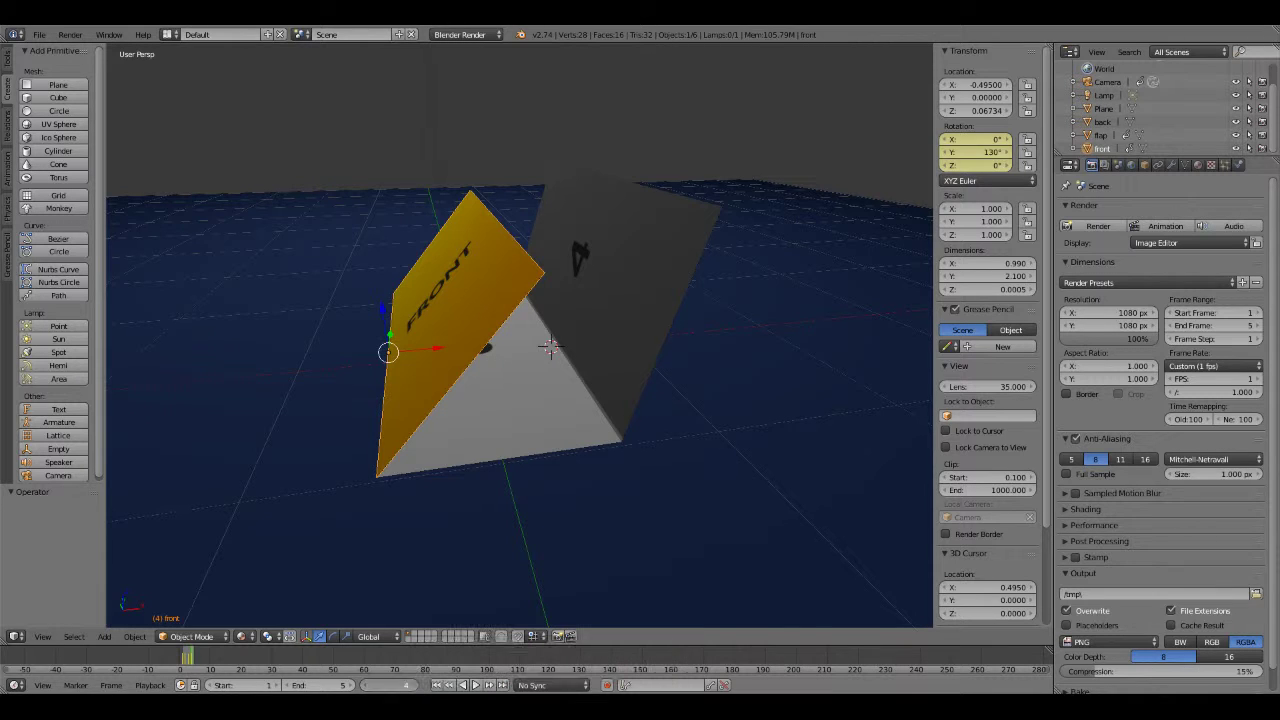
click(415, 686)
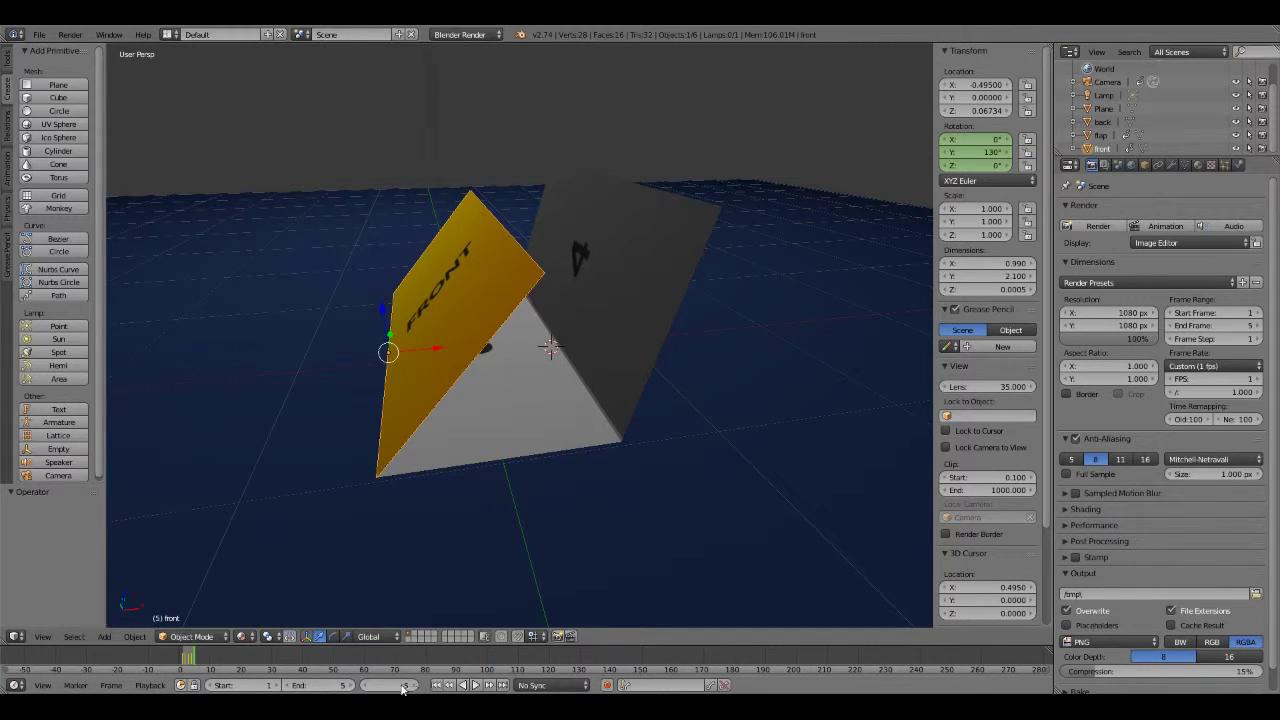
click(365, 686)
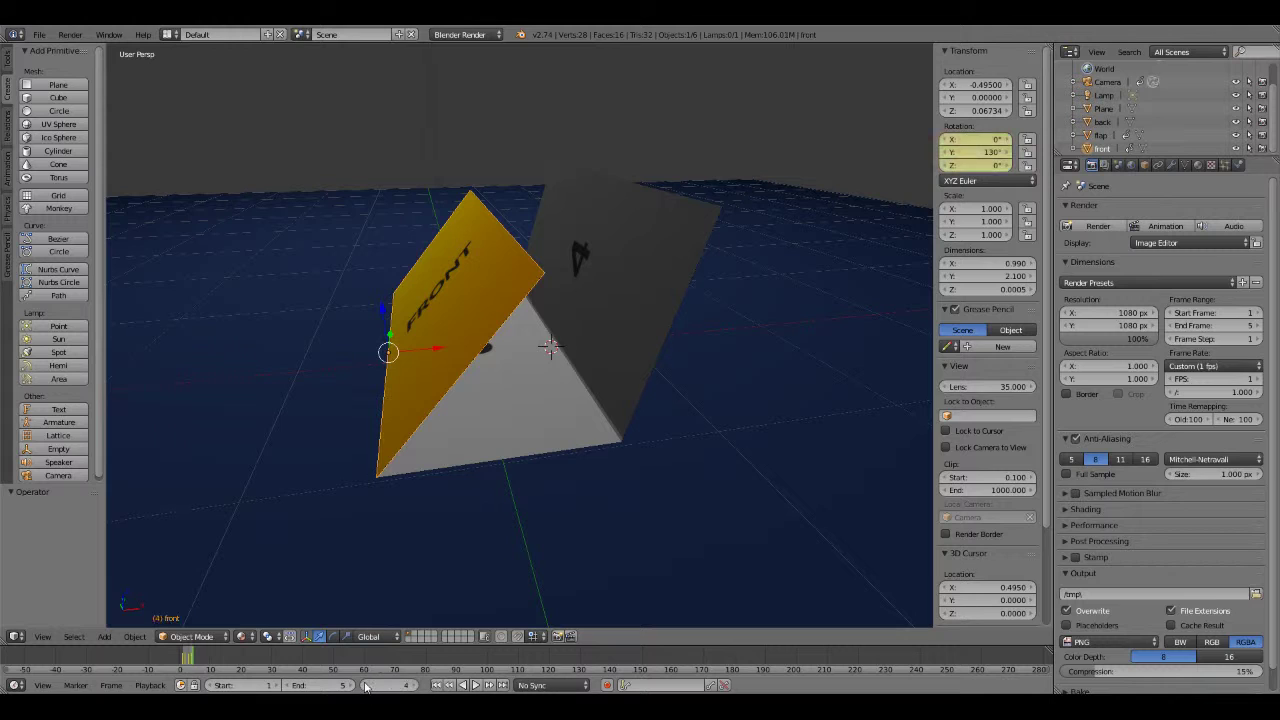
click(415, 686)
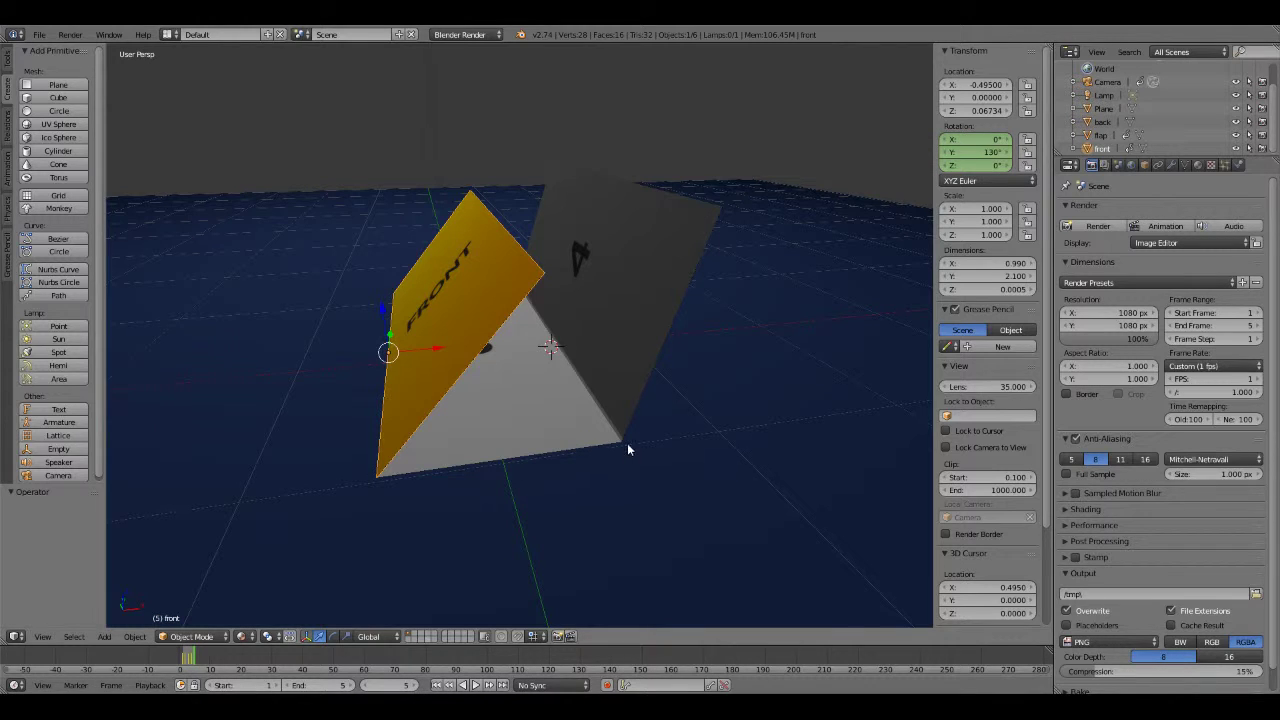
Set the front panel's Y rotation to 0° and keyframe it at frame 5.
click(1145, 166)
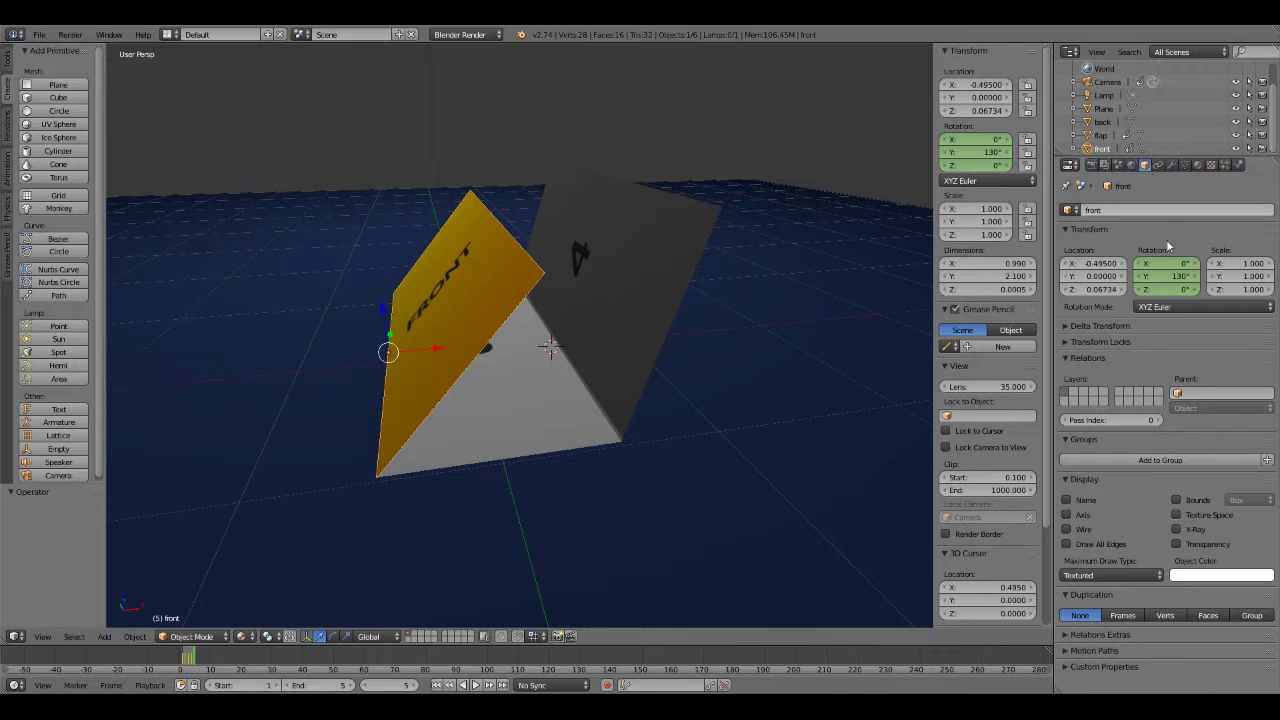
drag(1168, 276, 1120, 276)
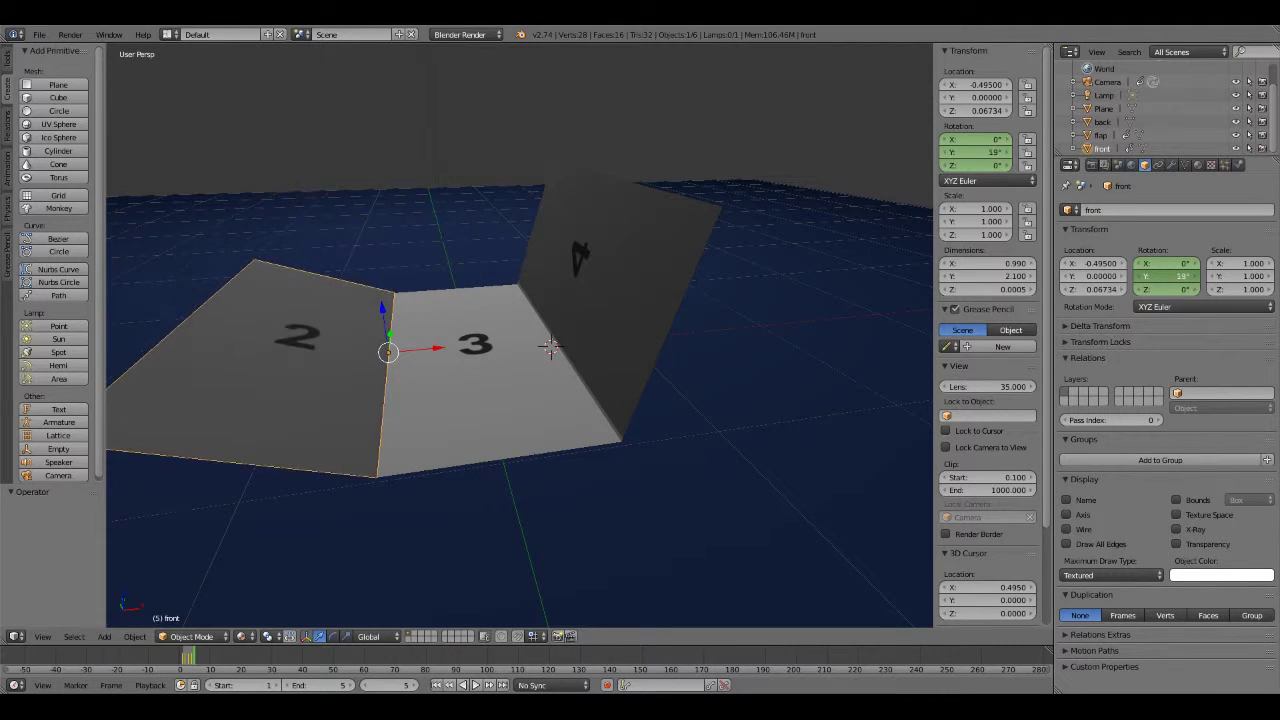
click(1176, 277)
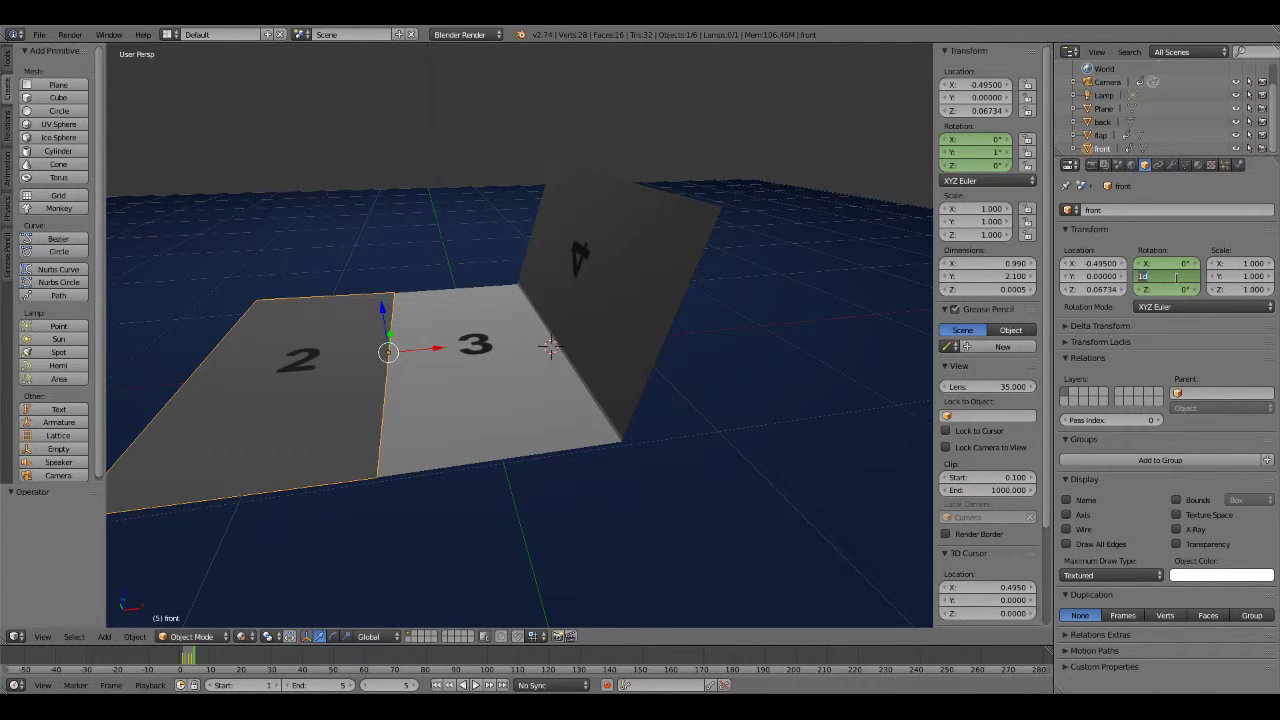
key(Return)
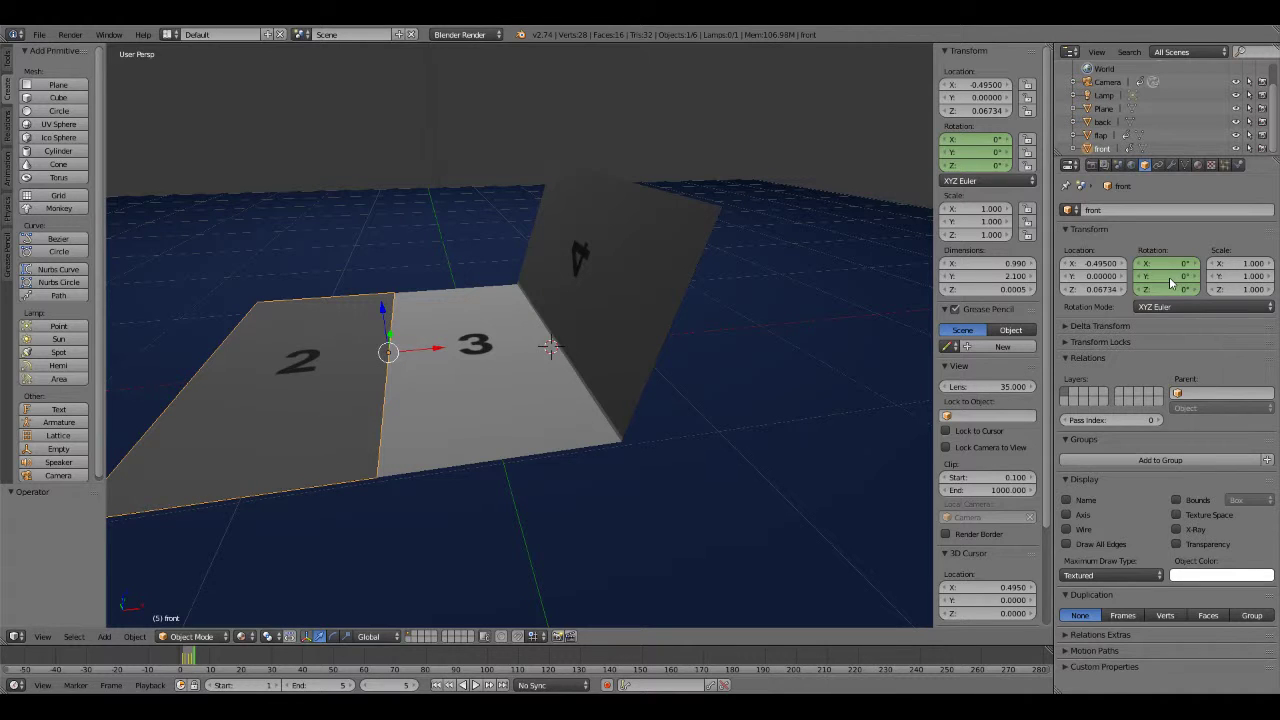
key(i)
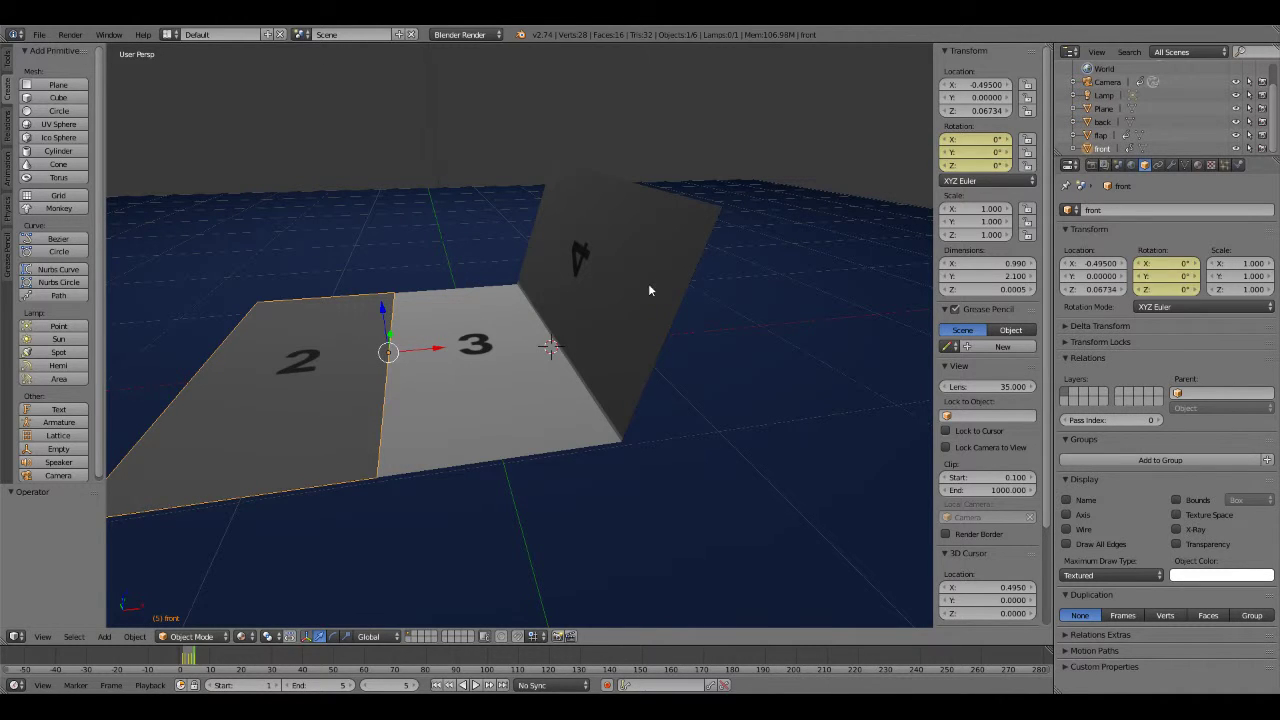
Set the flap's Y rotation to 0°, keyframe it, and compare frames 4 and 5.
right_click(648, 290)
click(1176, 276)
text(-60)
key(Return)
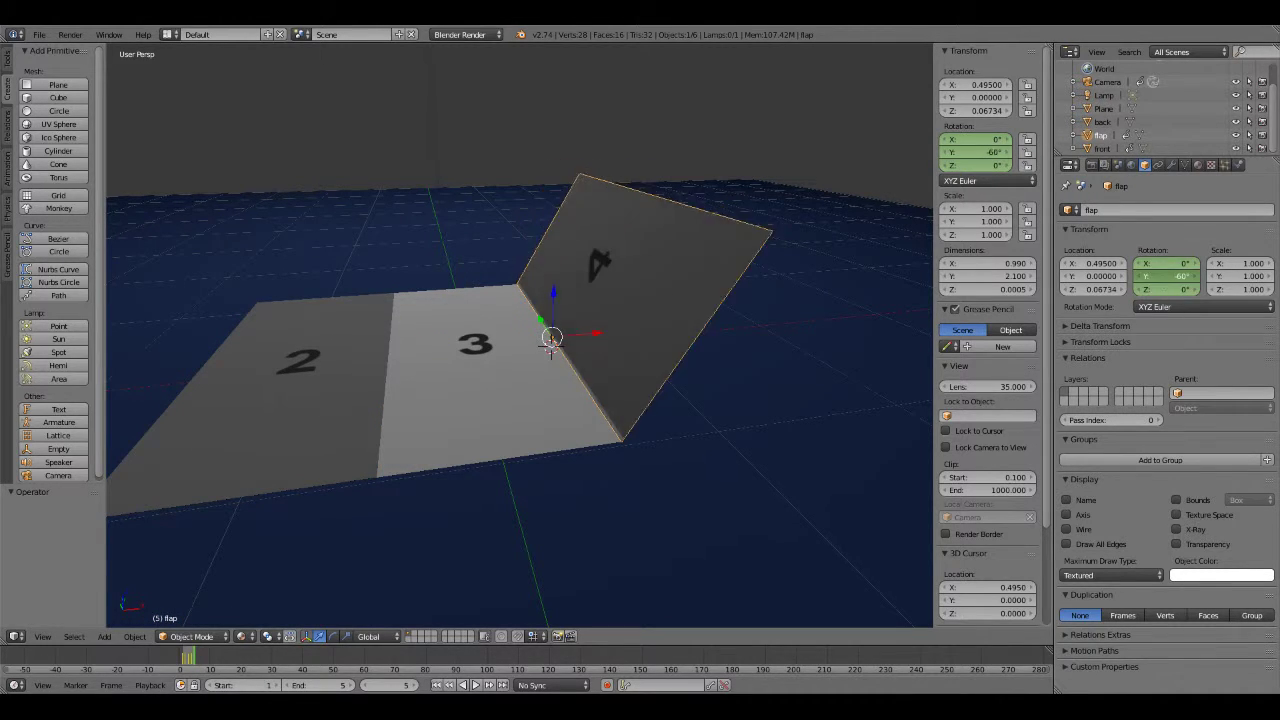
drag(1157, 277, 1195, 277)
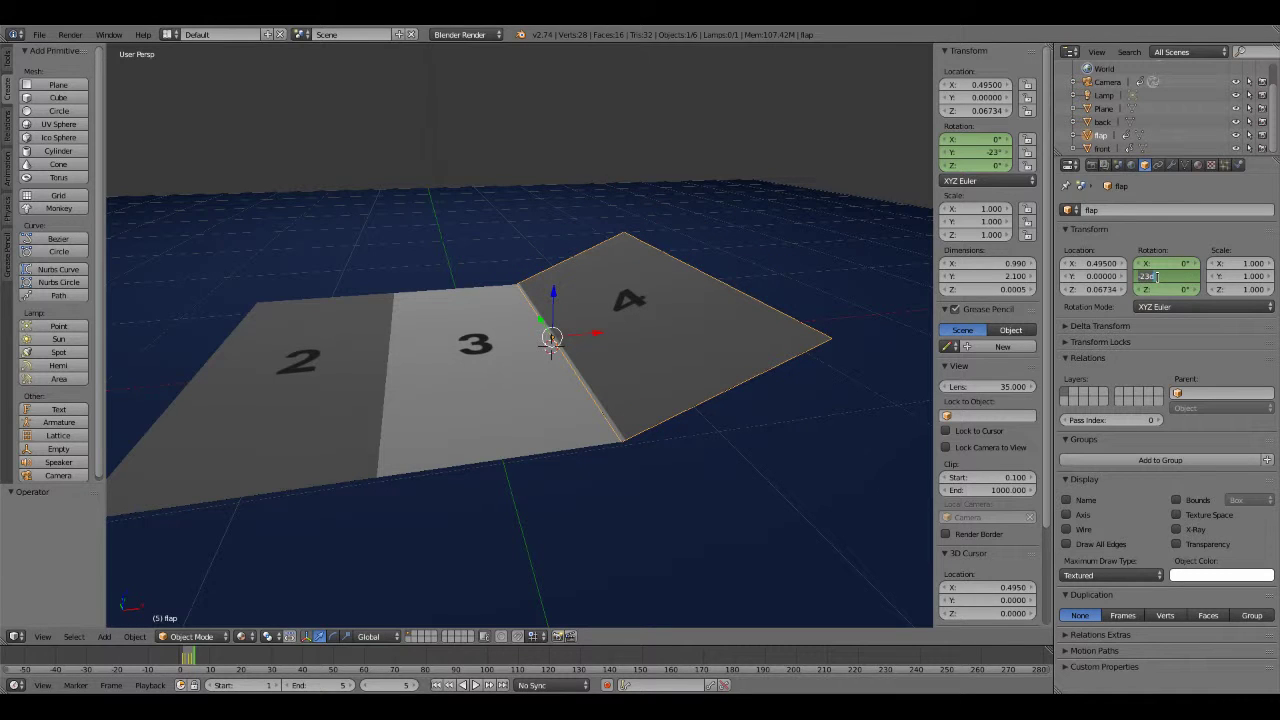
text(0)
key(Return)
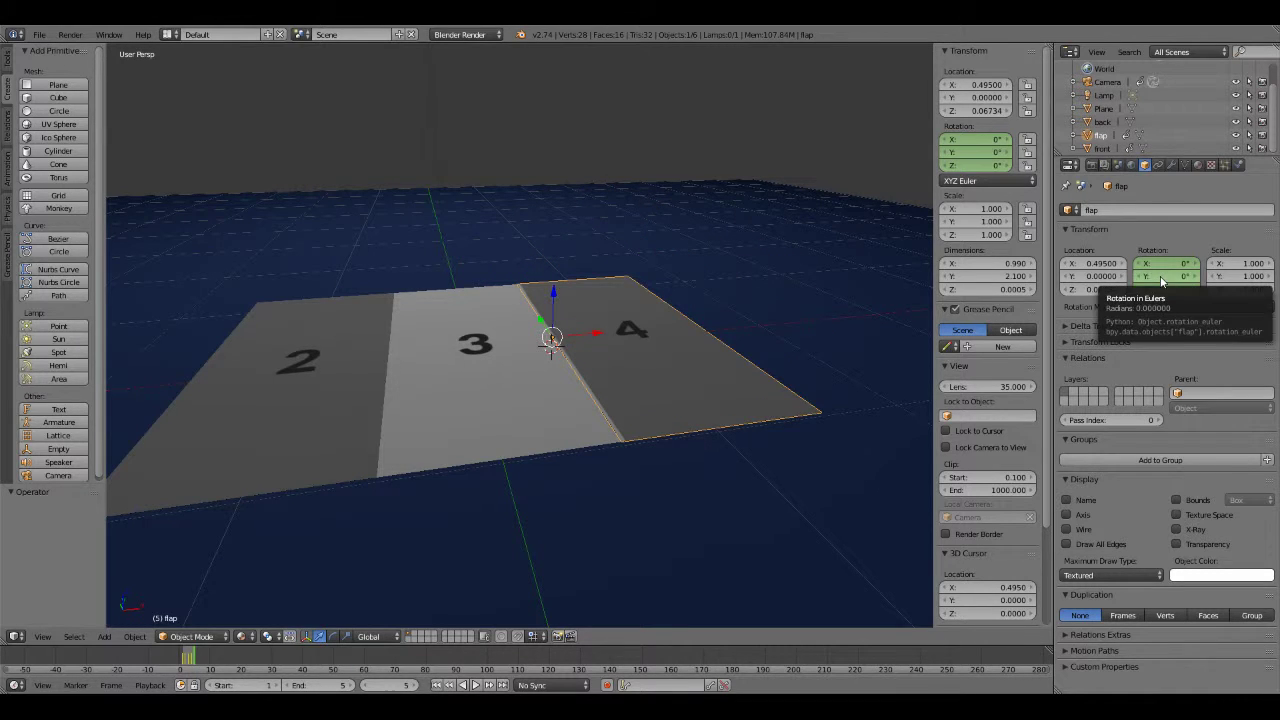
key(i)
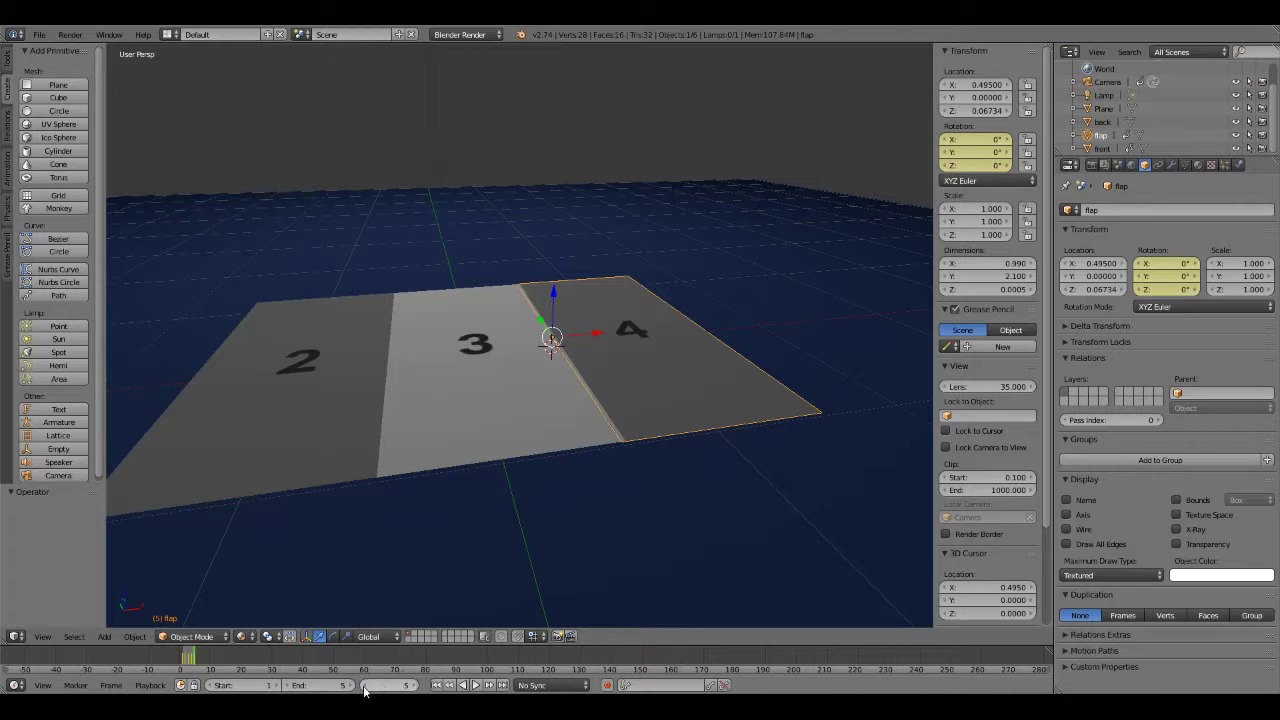
click(366, 686)
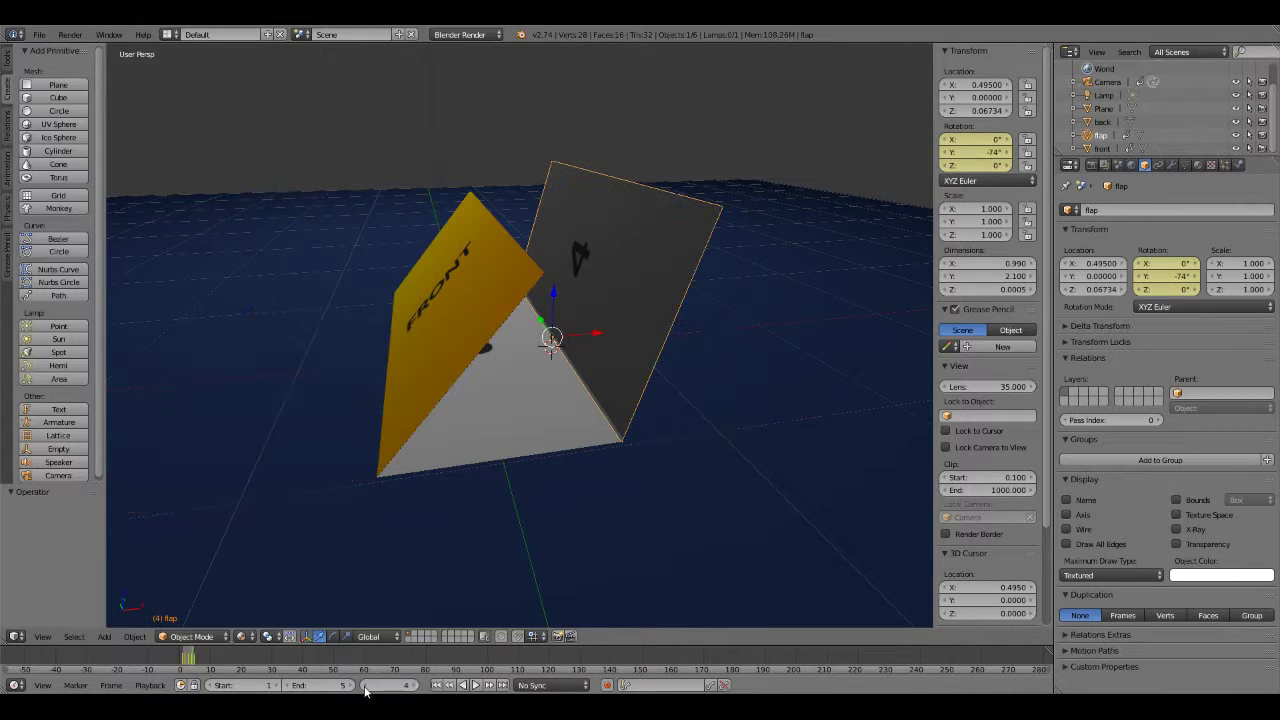
click(414, 687)
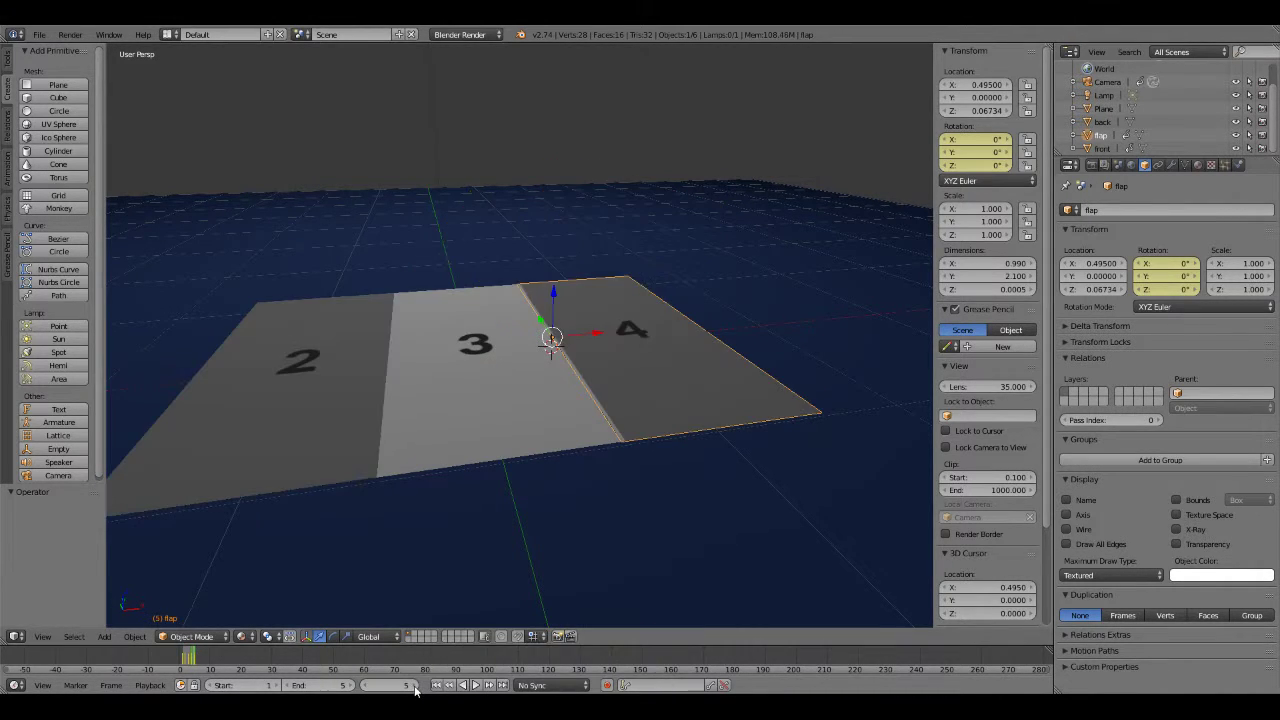
Inspect the seam between panels 3 and 4, cycling selection through the overlapping panels.
mouse_move(679, 485)
middle_down()
mouse_move(662, 473)
mouse_move(660, 422)
mouse_move(665, 490)
mouse_move(594, 431)
mouse_move(583, 489)
mouse_move(594, 346)
mouse_move(684, 404)
mouse_move(663, 431)
mouse_move(614, 440)
mouse_move(589, 429)
mouse_move(634, 431)
mouse_move(651, 390)
middle_up()
scroll(651, 473, up, 2)
scroll(633, 447, up, 2)
scroll(654, 472, down, 3)
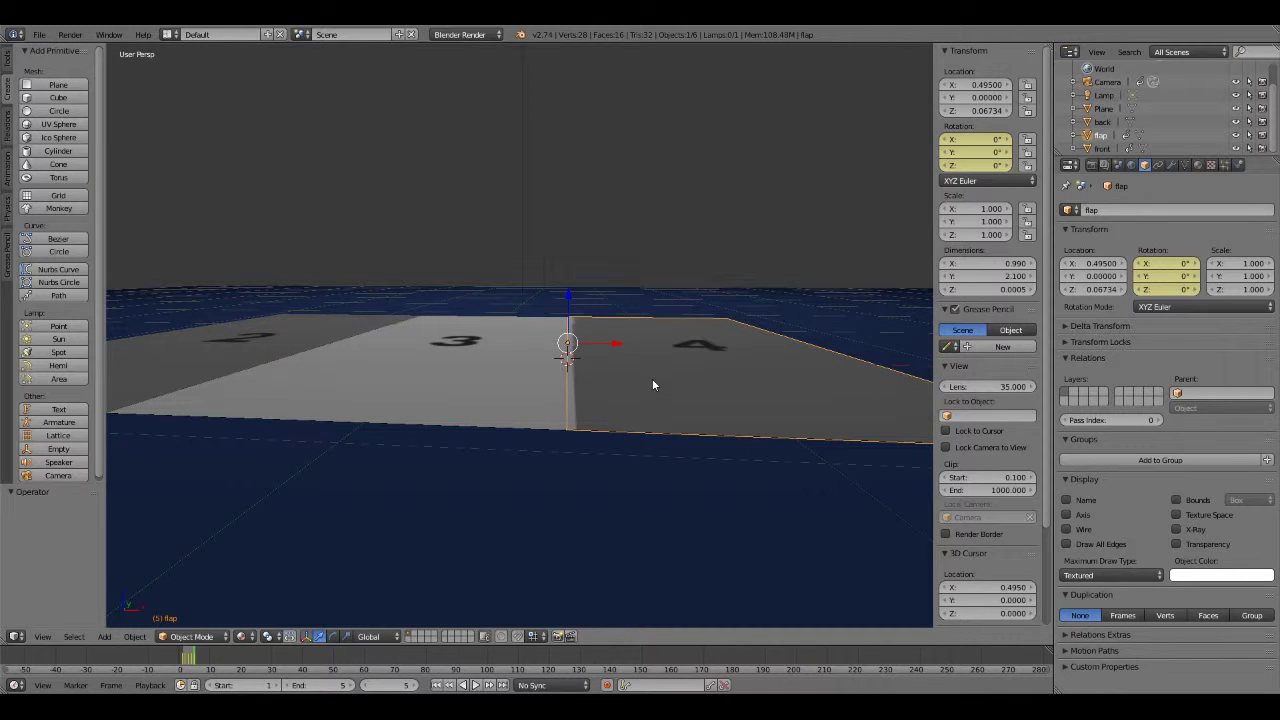
right_click(489, 385)
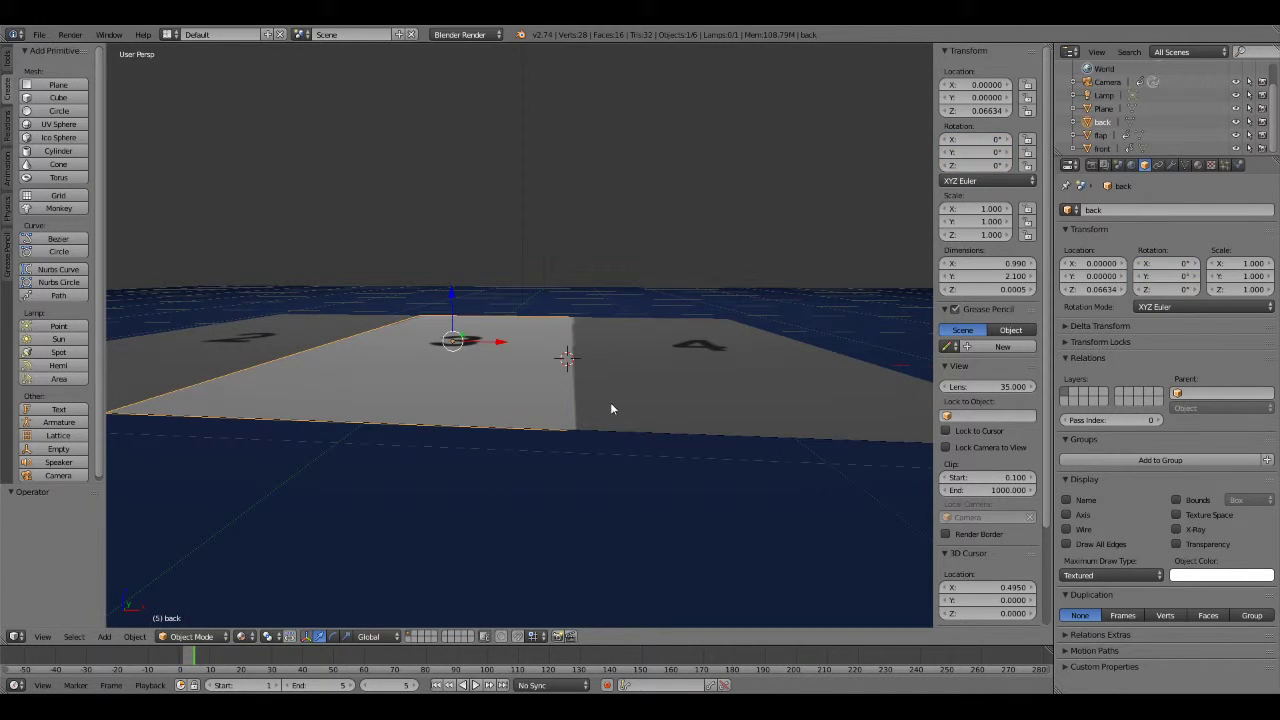
right_click(610, 402)
right_click(526, 402)
right_click(606, 408)
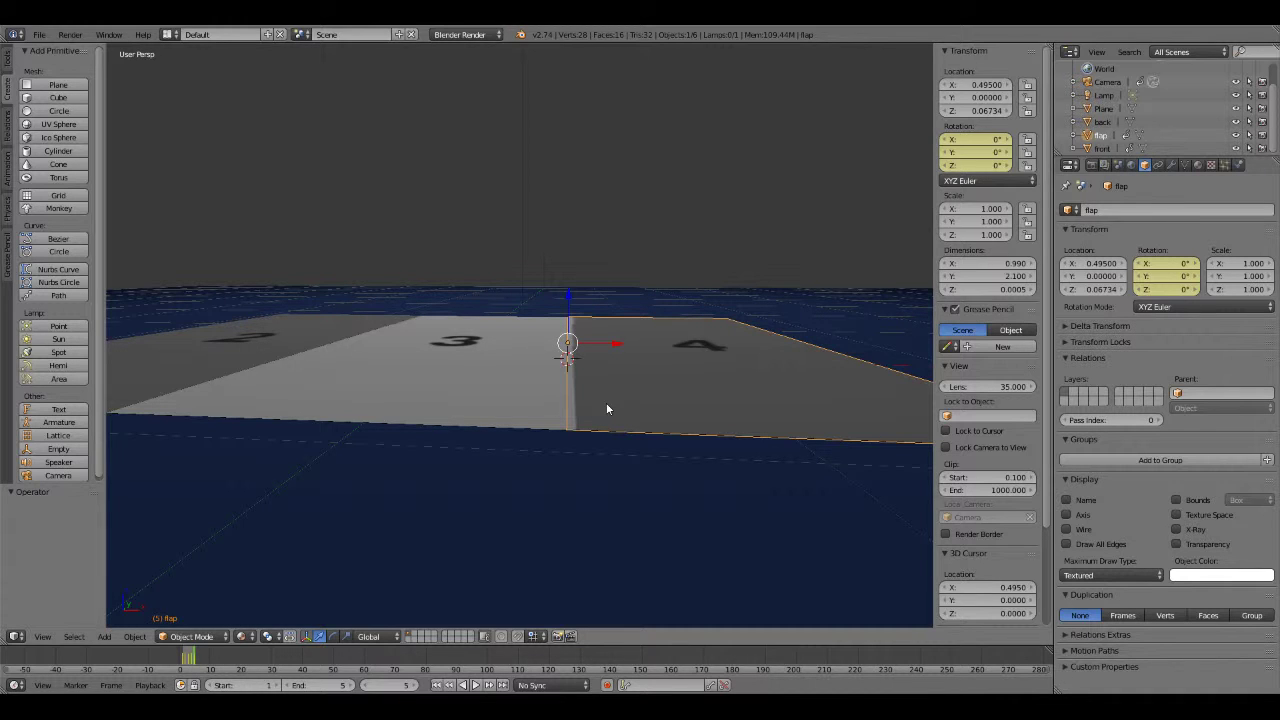
right_click(518, 392)
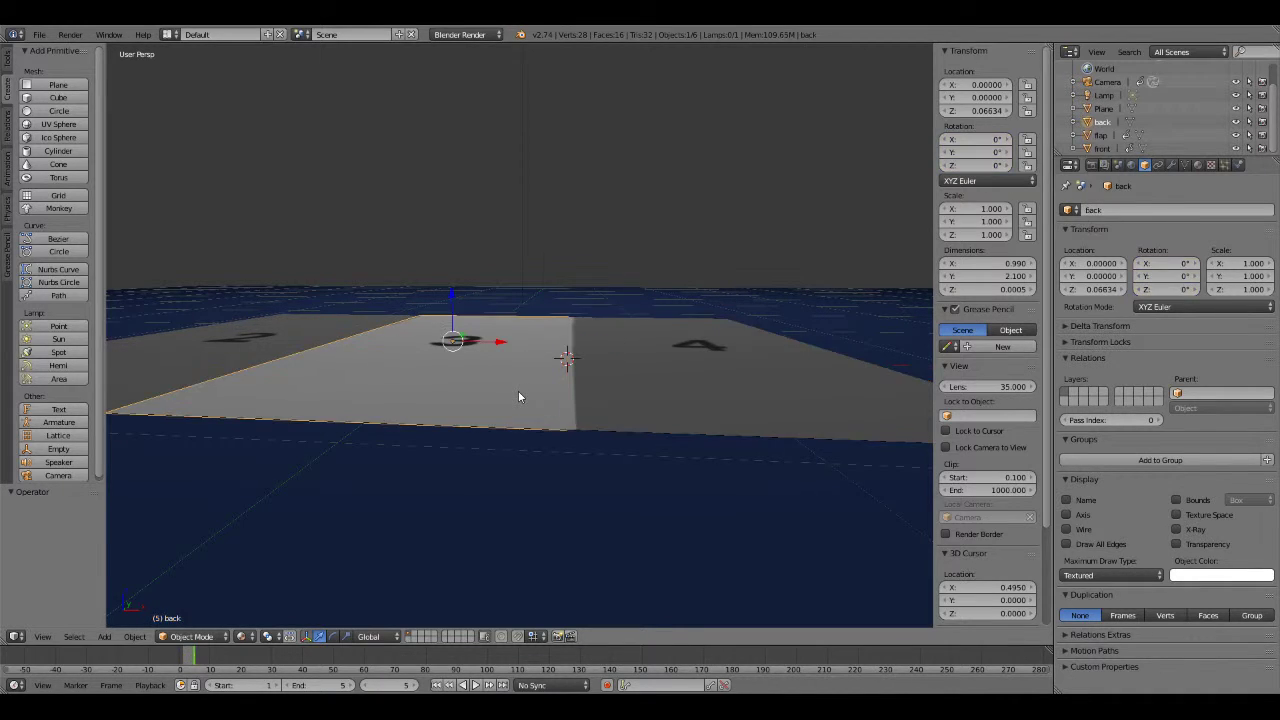
right_click(233, 352)
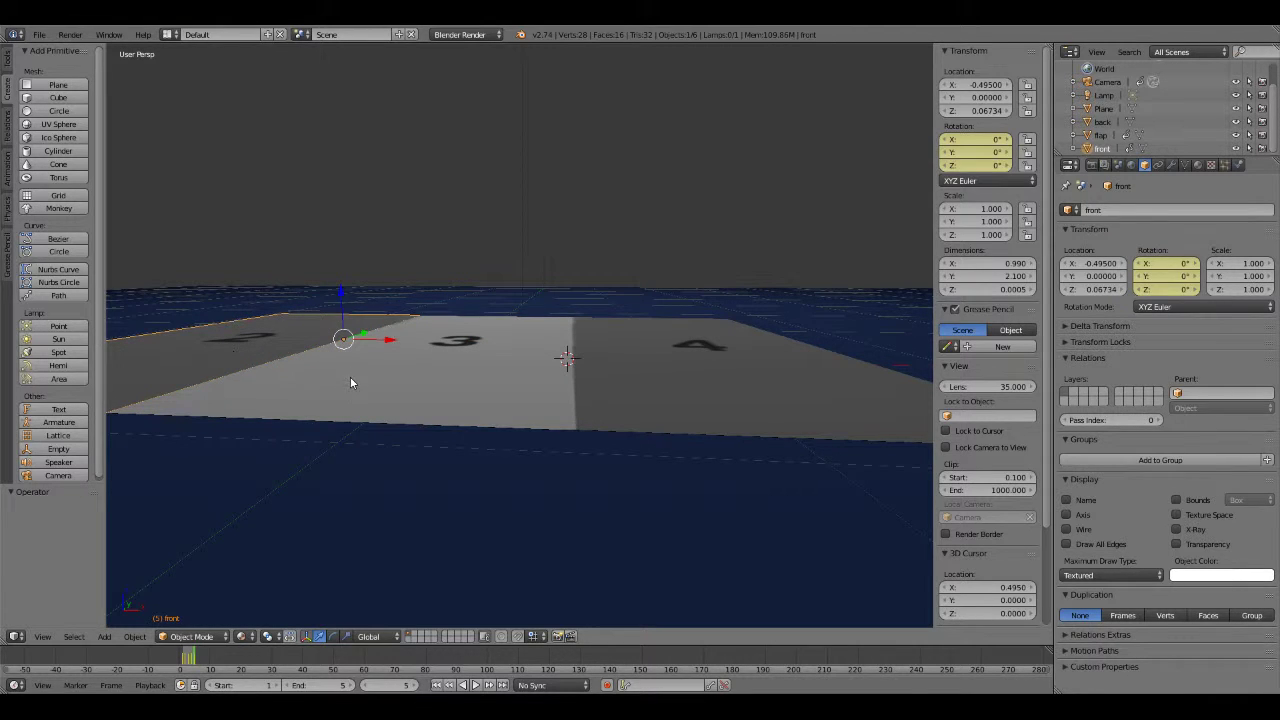
right_click(350, 383)
right_click(609, 382)
right_click(272, 350)
Set Location Z to 0 for the back and flap panels and -0.01 for the ground plane.
key(ctrl+z)
click(1096, 289)
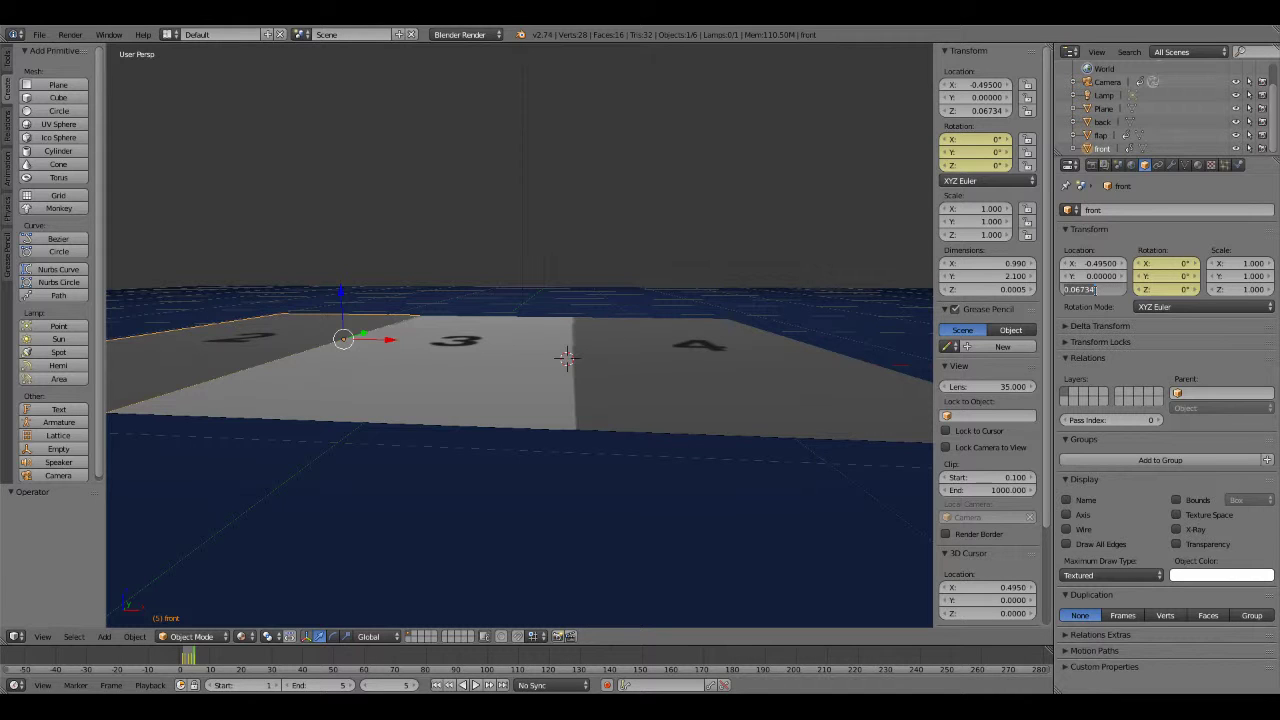
key(Return)
right_click(506, 376)
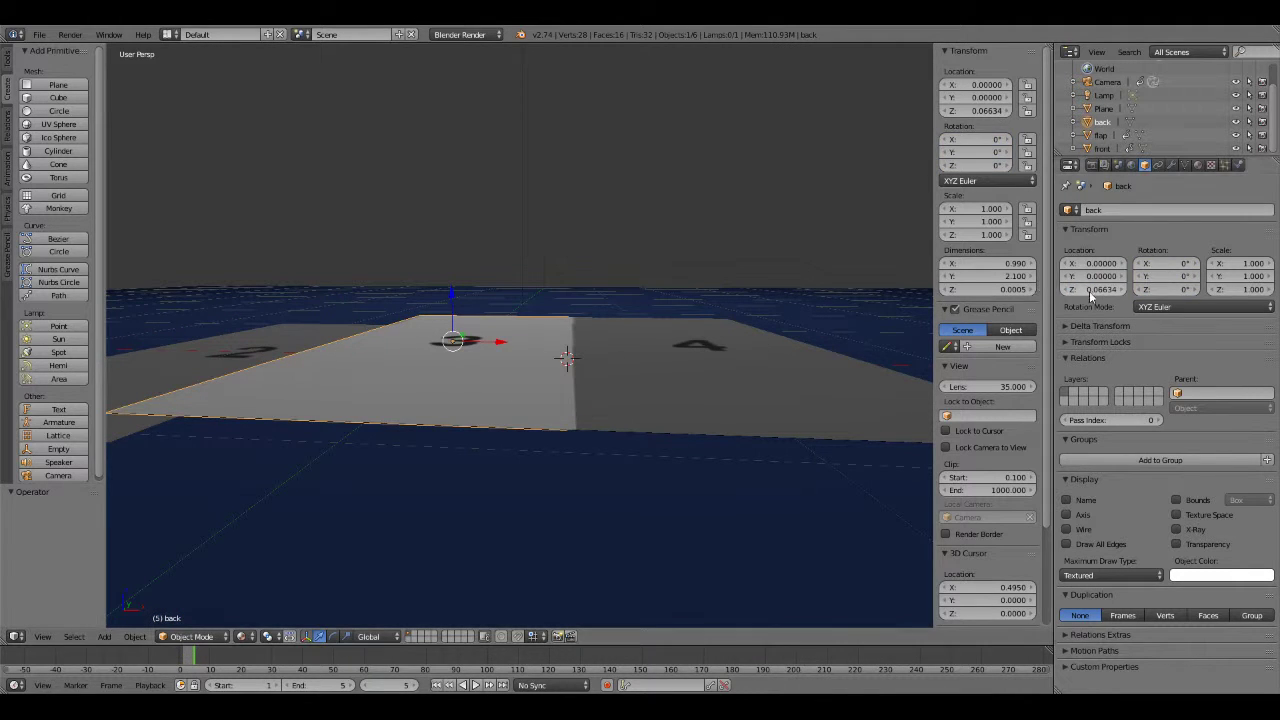
key(BackSpace)
right_click(714, 381)
key(BackSpace)
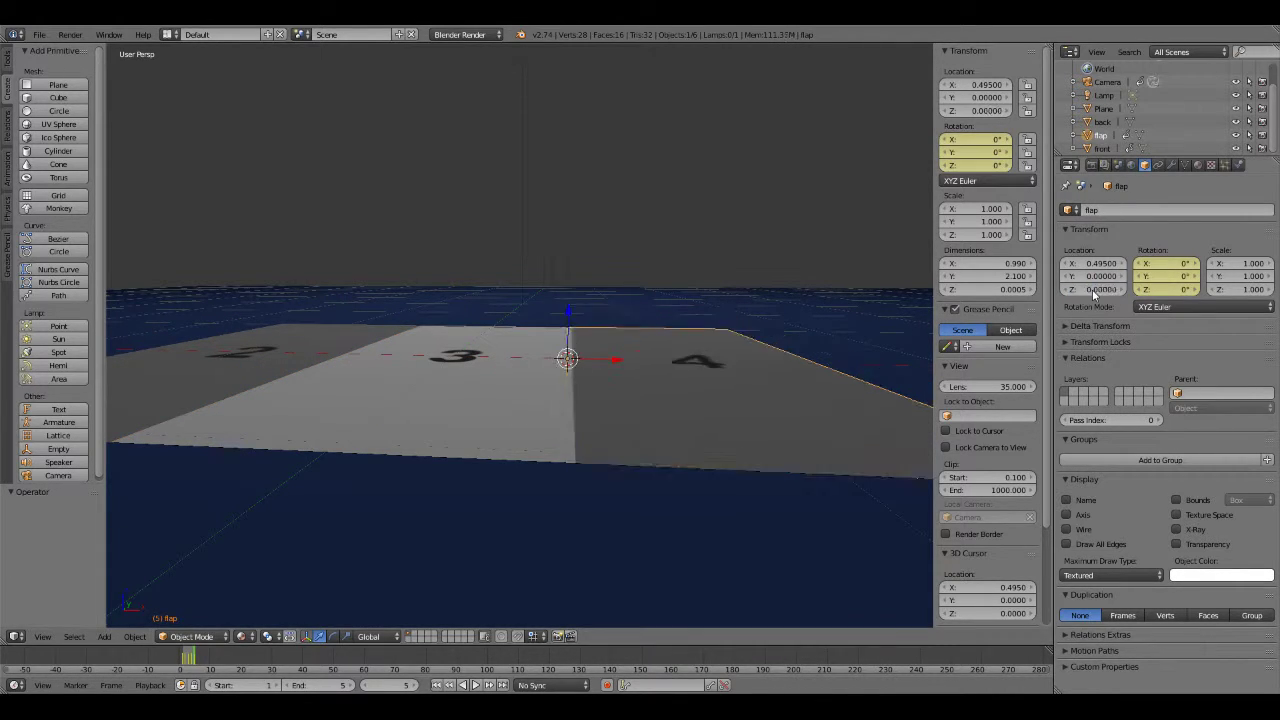
right_click(815, 327)
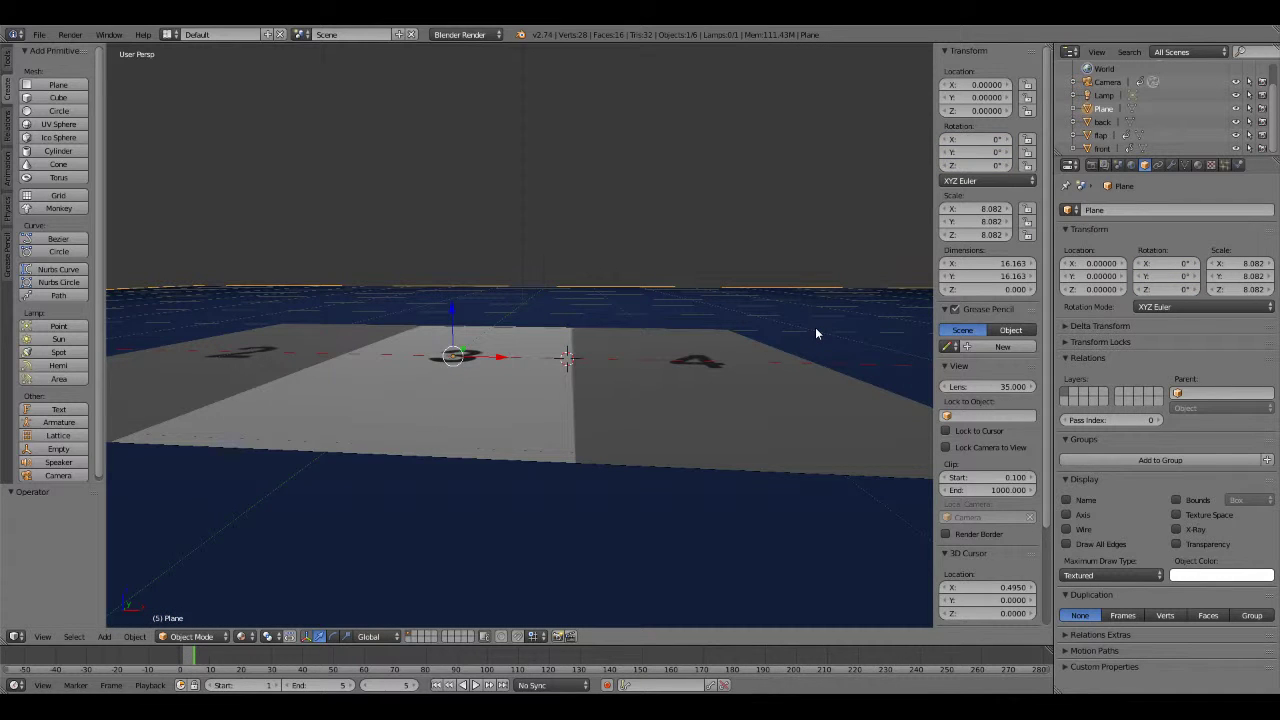
click(1065, 290)
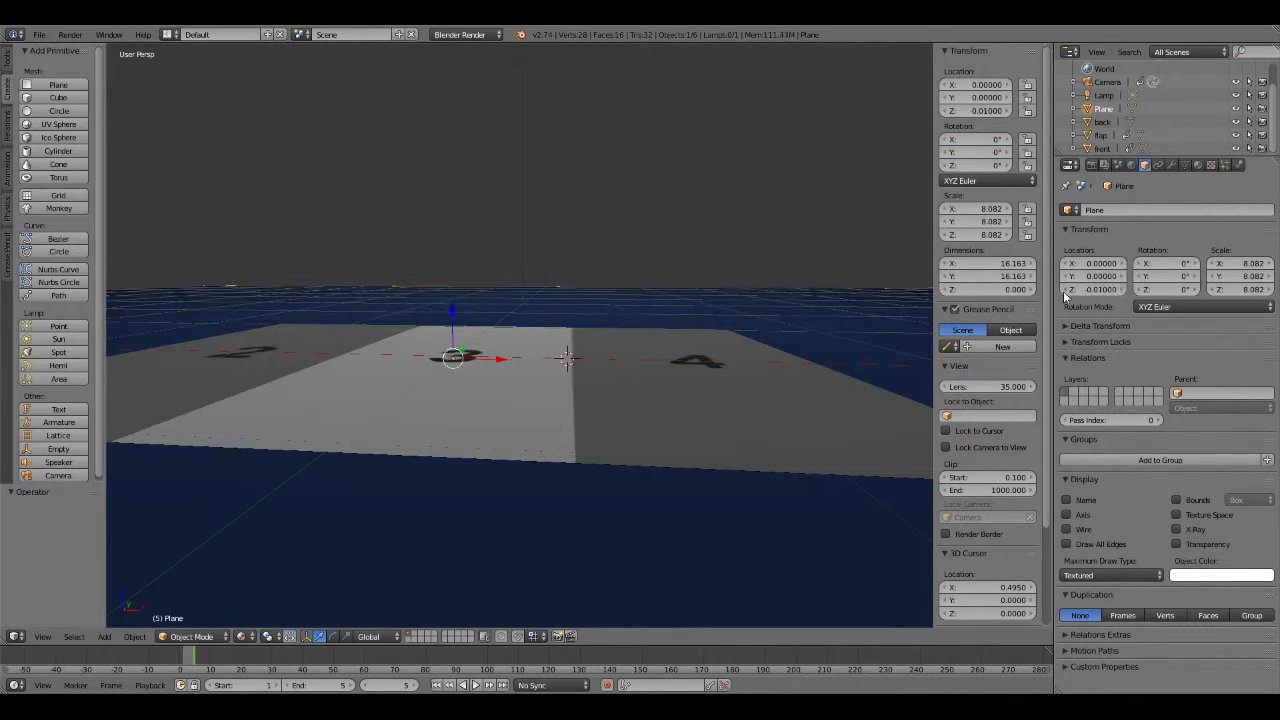
Try Rendered and Solid shading, then use Texture shading to show panels 2, 3 and 4.
mouse_move(556, 440)
middle_down()
mouse_move(554, 418)
mouse_move(562, 470)
middle_up()
click(241, 636)
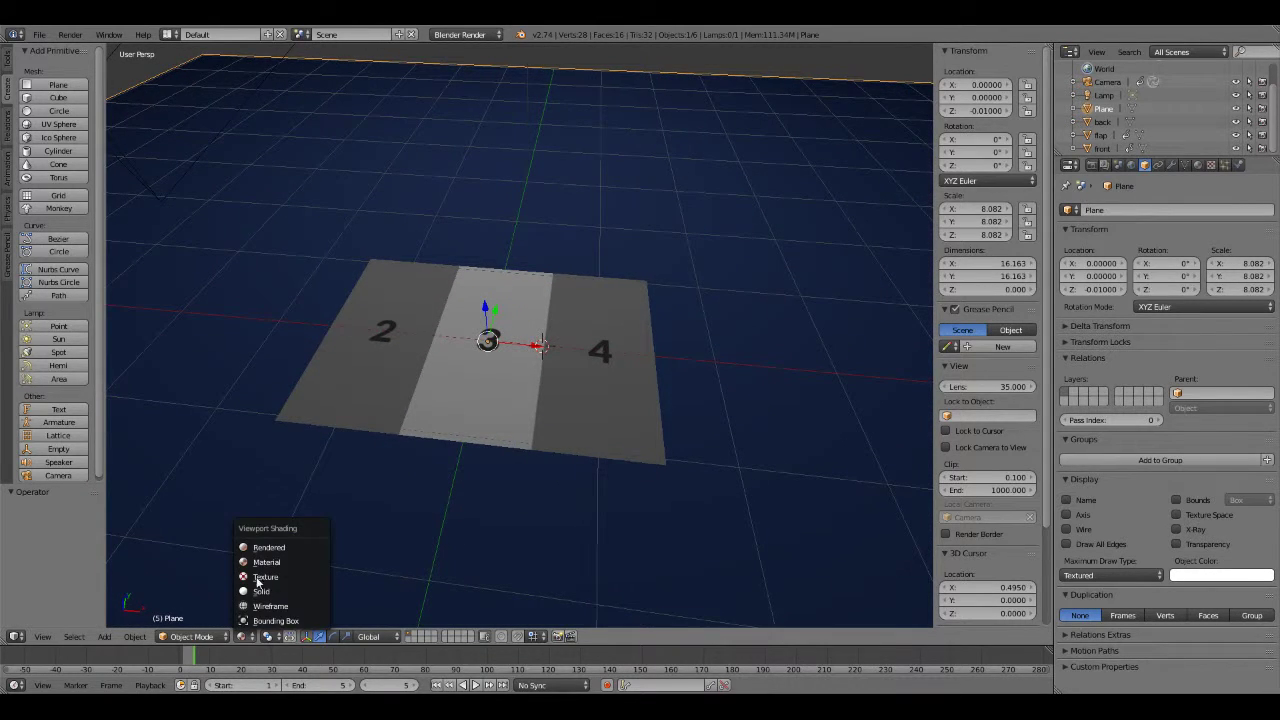
click(264, 552)
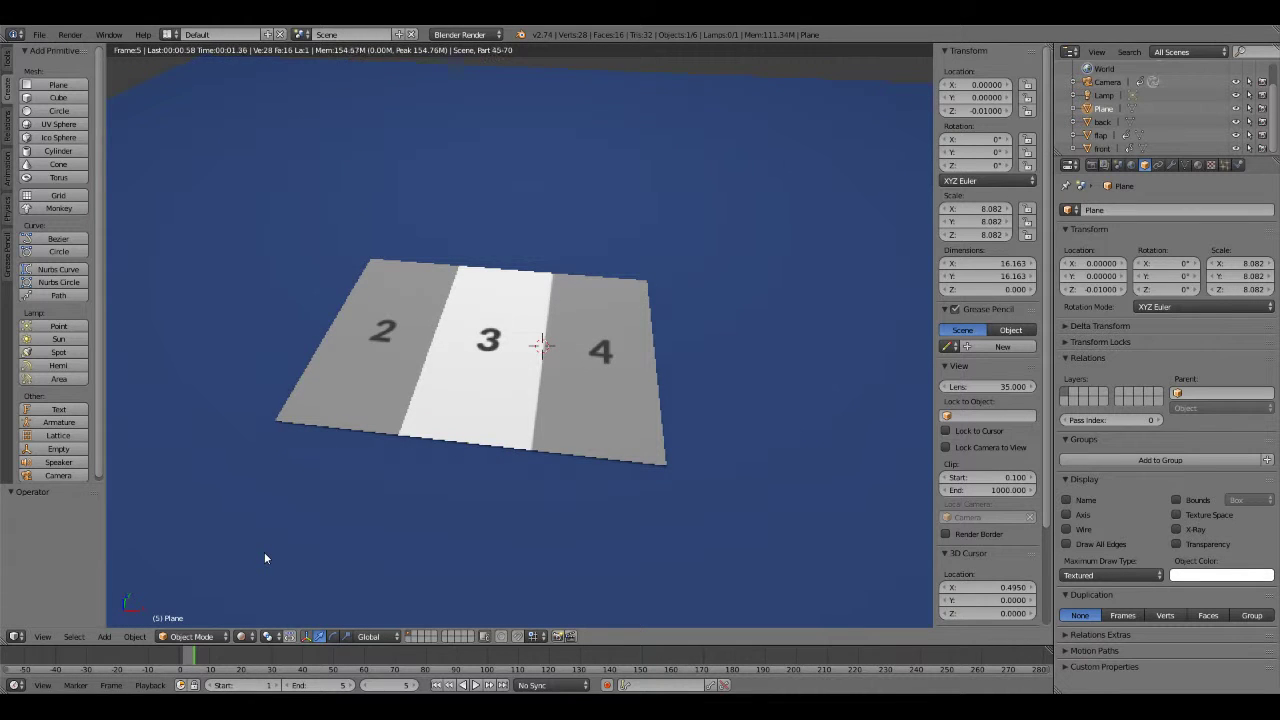
click(245, 635)
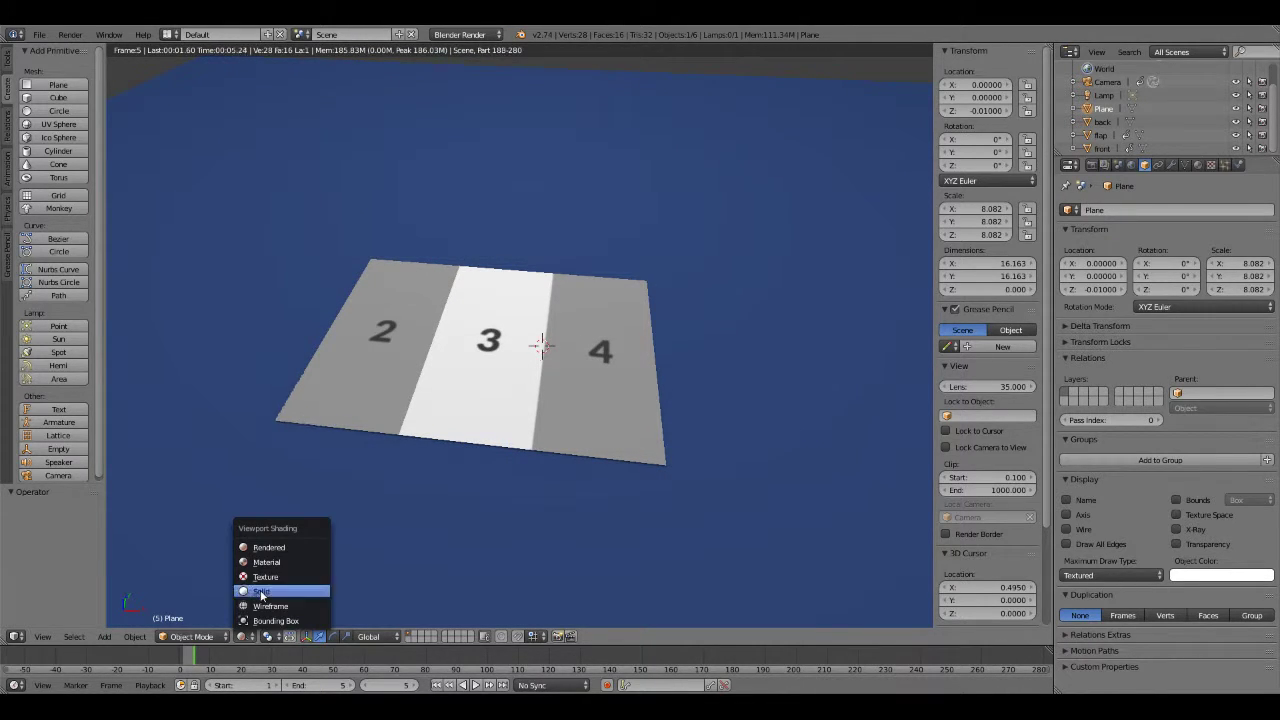
click(262, 591)
drag(628, 645, 628, 555)
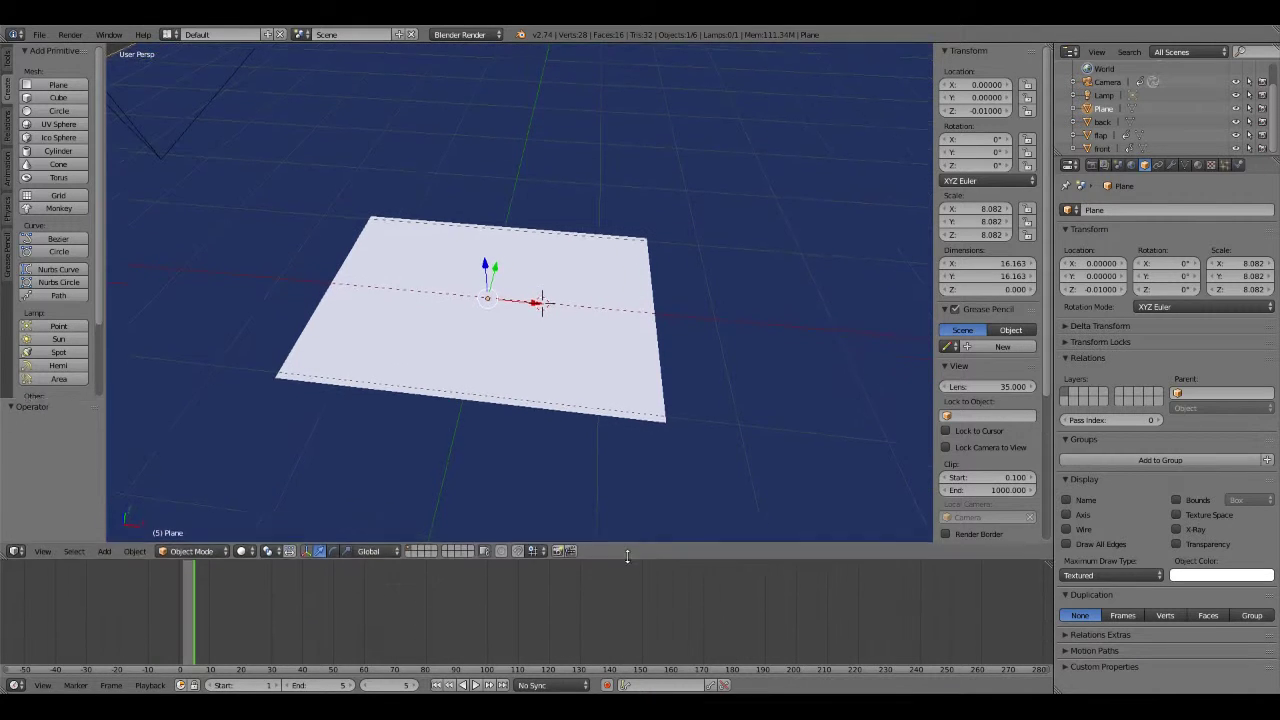
click(242, 545)
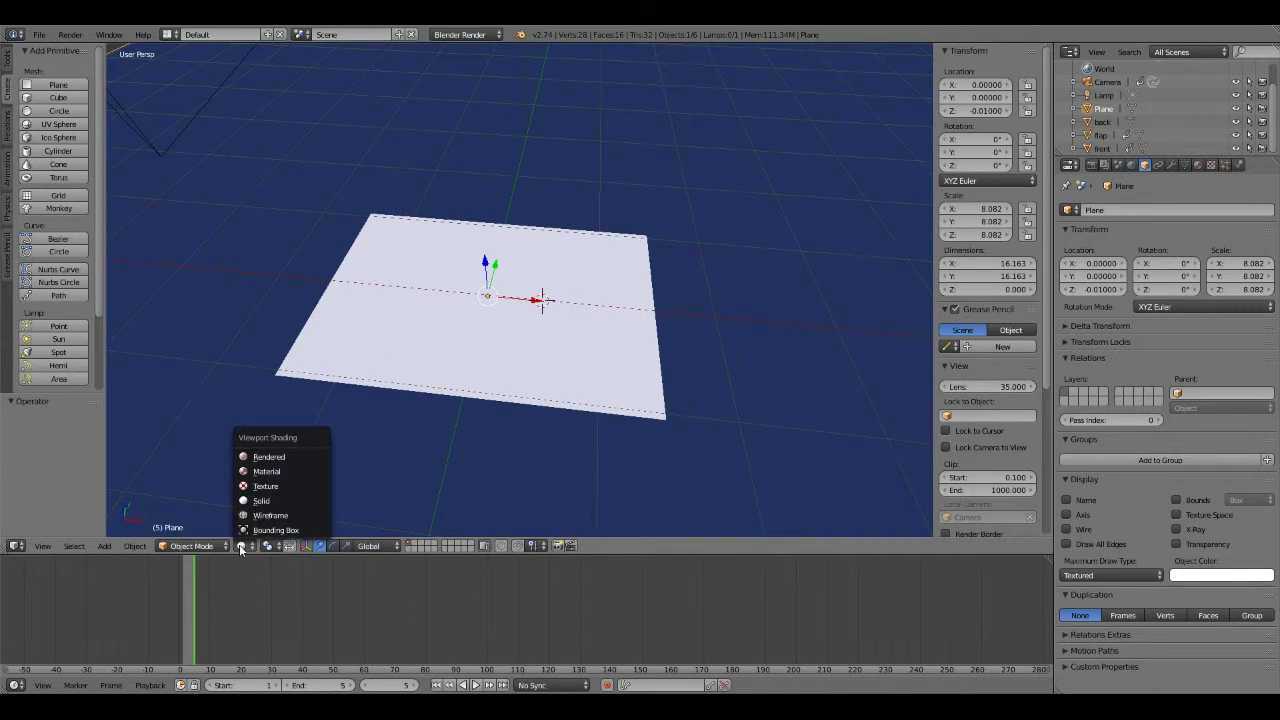
click(262, 486)
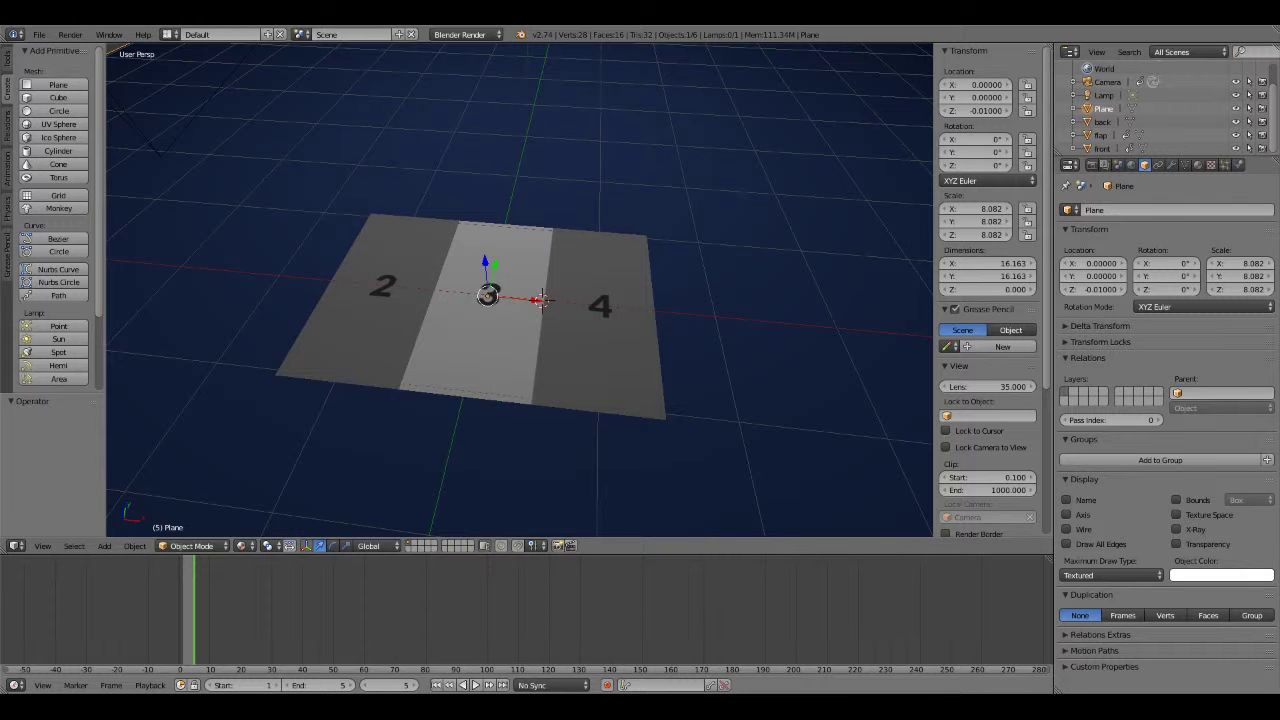
View the textured plane from lower down and set the 3D cursor's X location to 0.
middle_drag(678, 483, 618, 405)
scroll(618, 405, up, 1)
scroll(625, 413, up, 2)
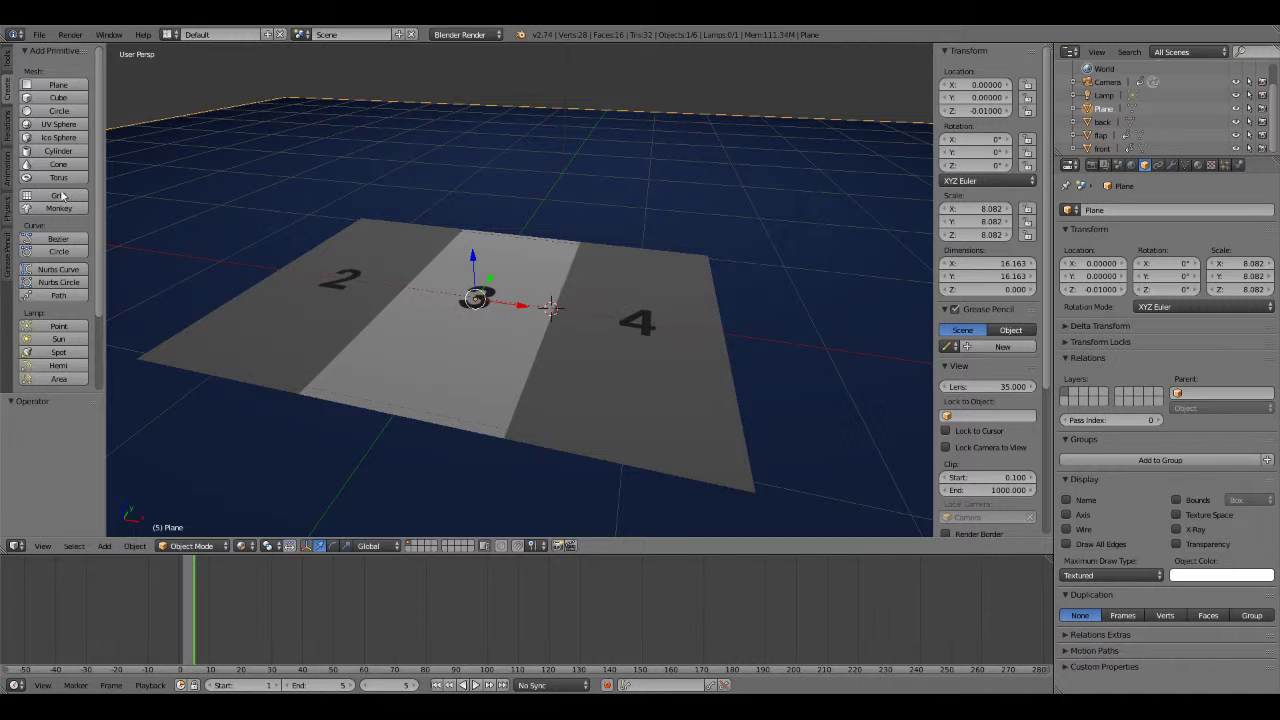
scroll(52, 316, down, 2)
scroll(55, 320, down, 1)
scroll(57, 330, down, 1)
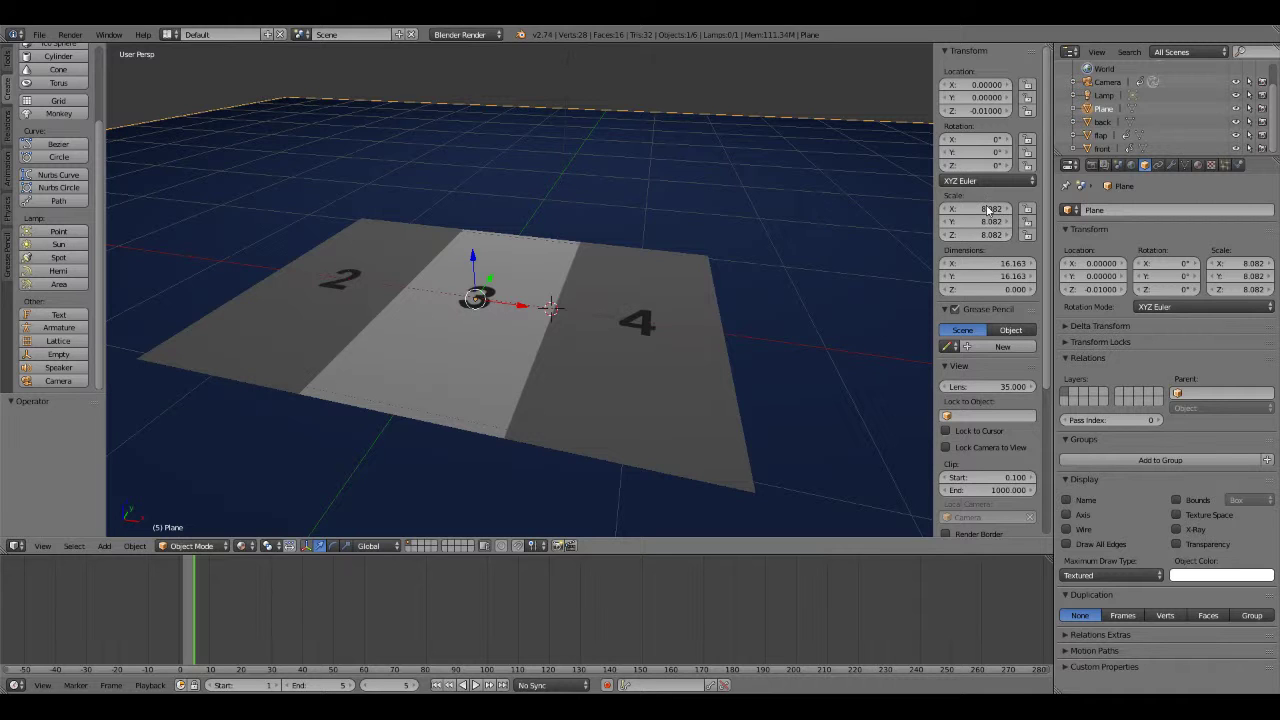
scroll(981, 234, down, 1)
scroll(981, 236, down, 2)
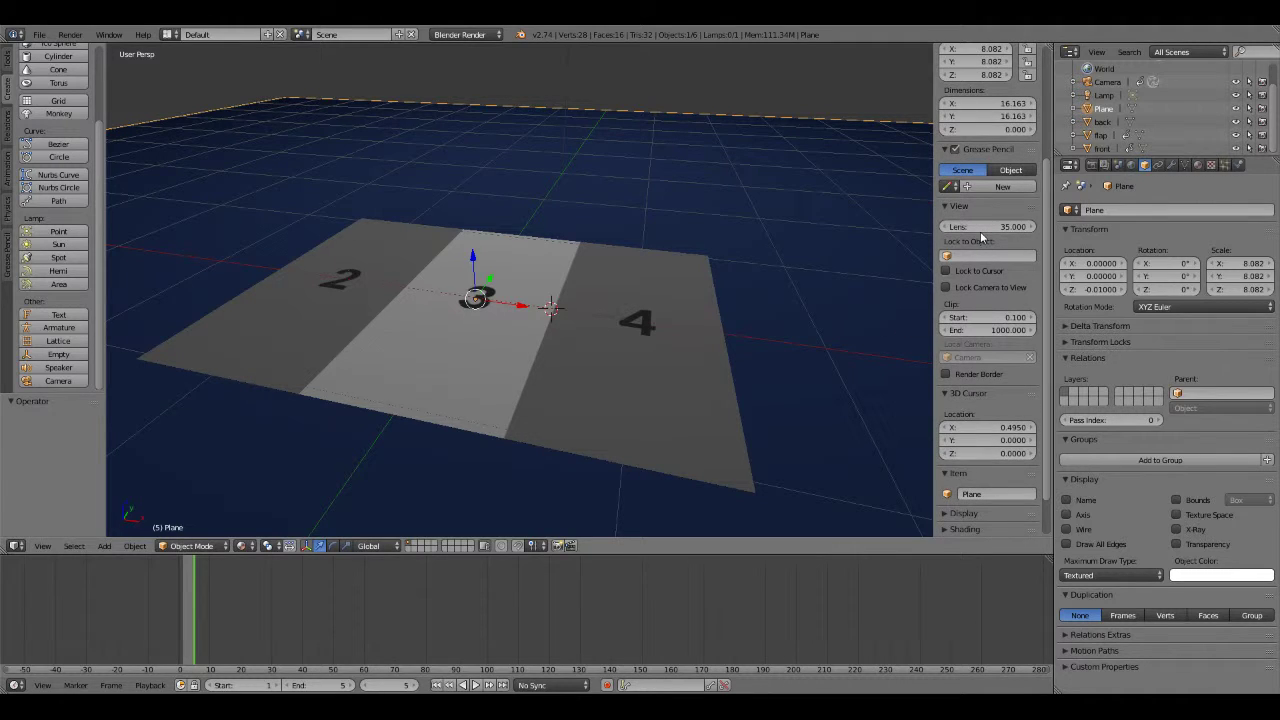
scroll(981, 237, down, 1)
click(968, 378)
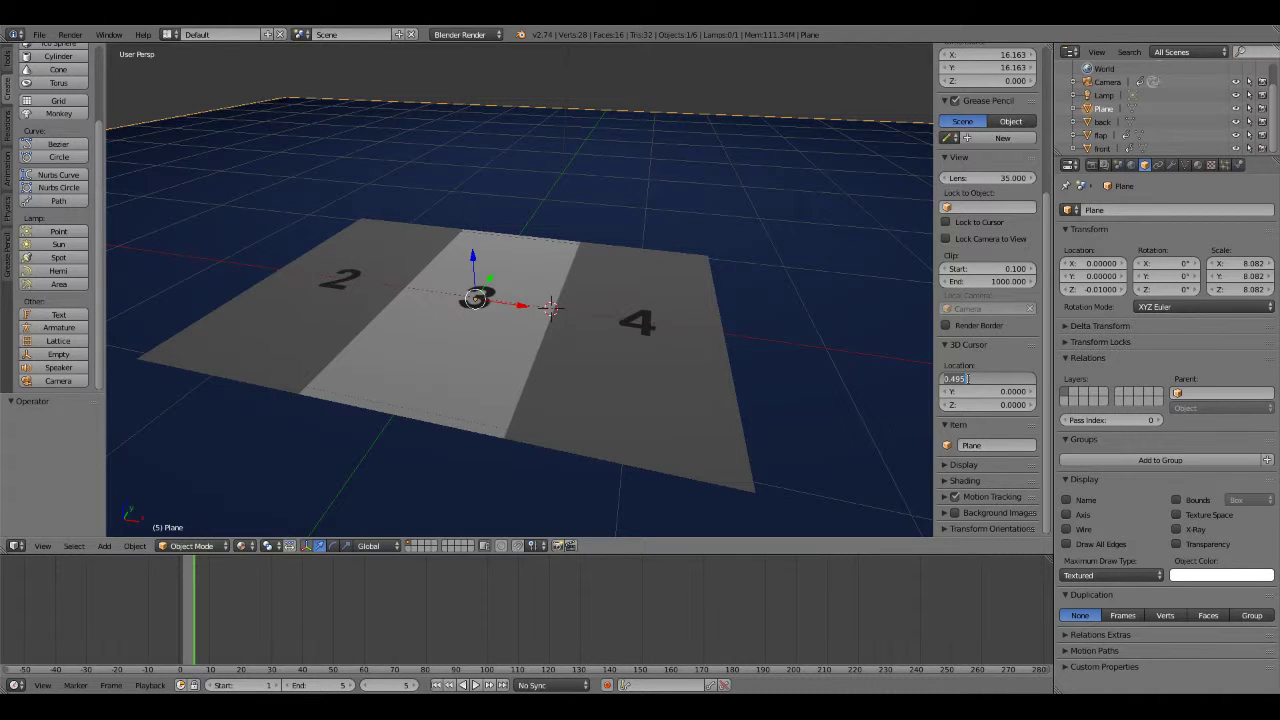
text(0)
key(Return)
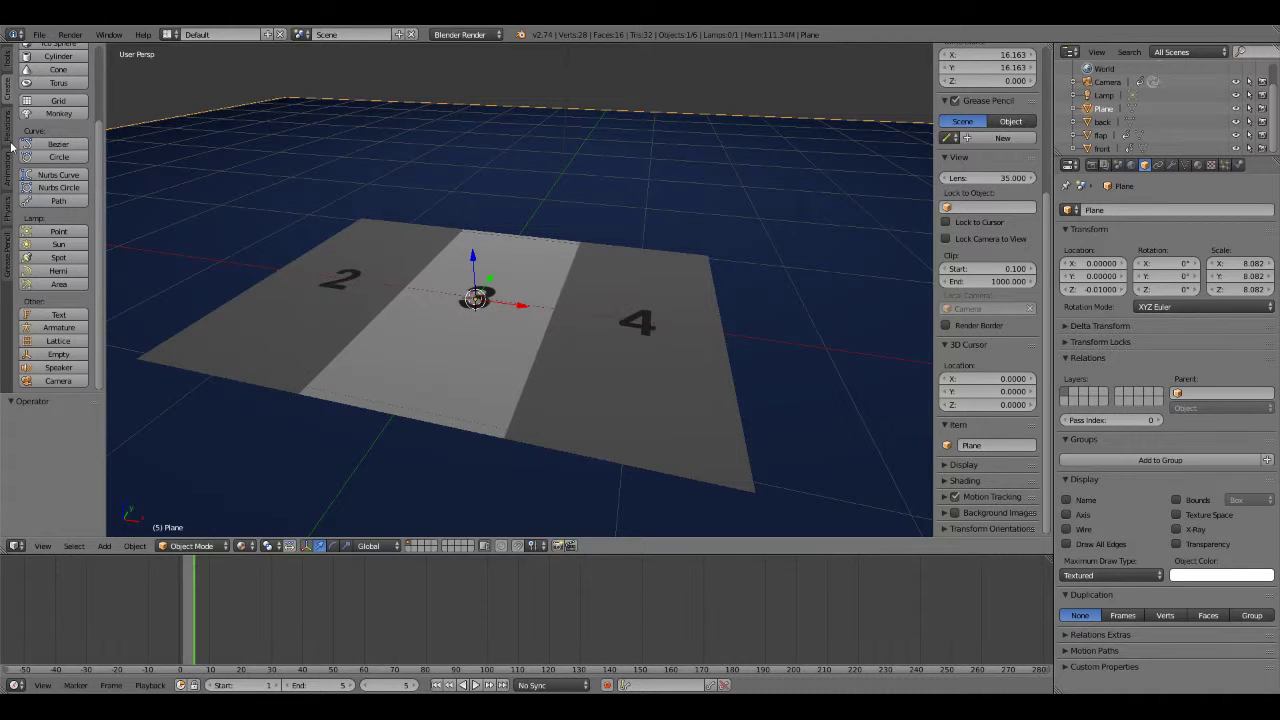
Add an empty at the origin and rename it '3-fold'.
click(66, 355)
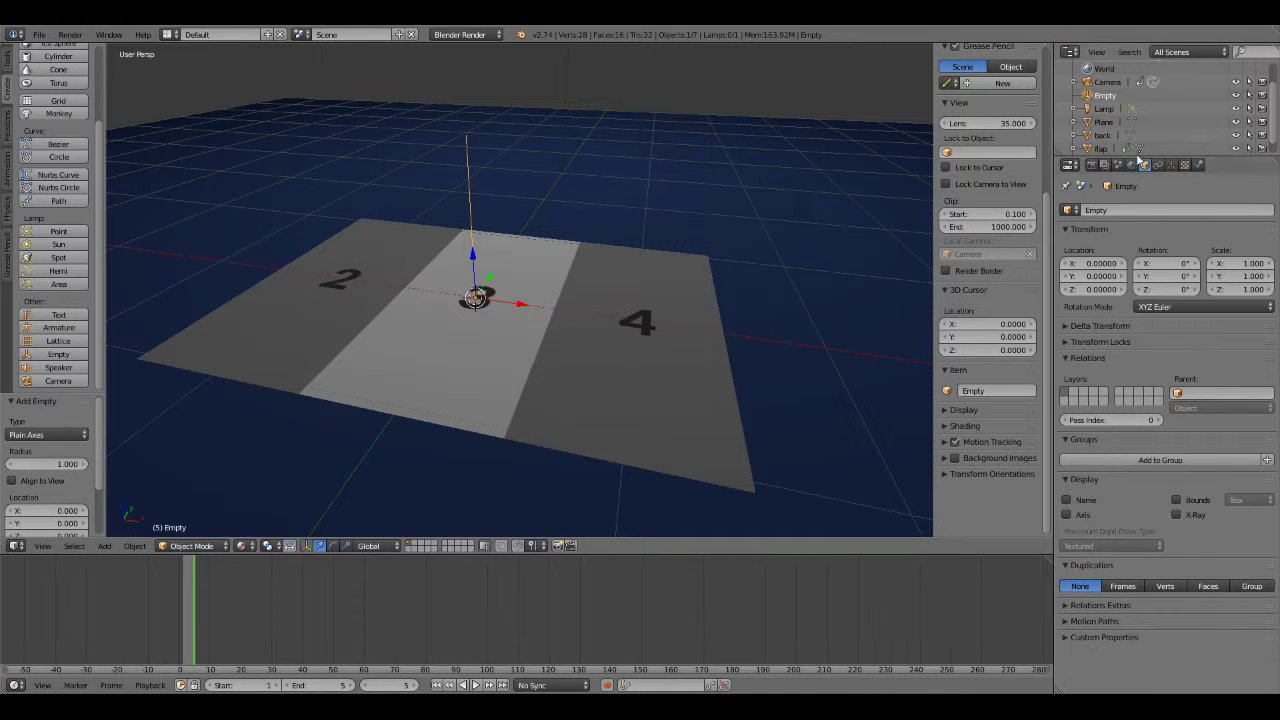
click(1121, 210)
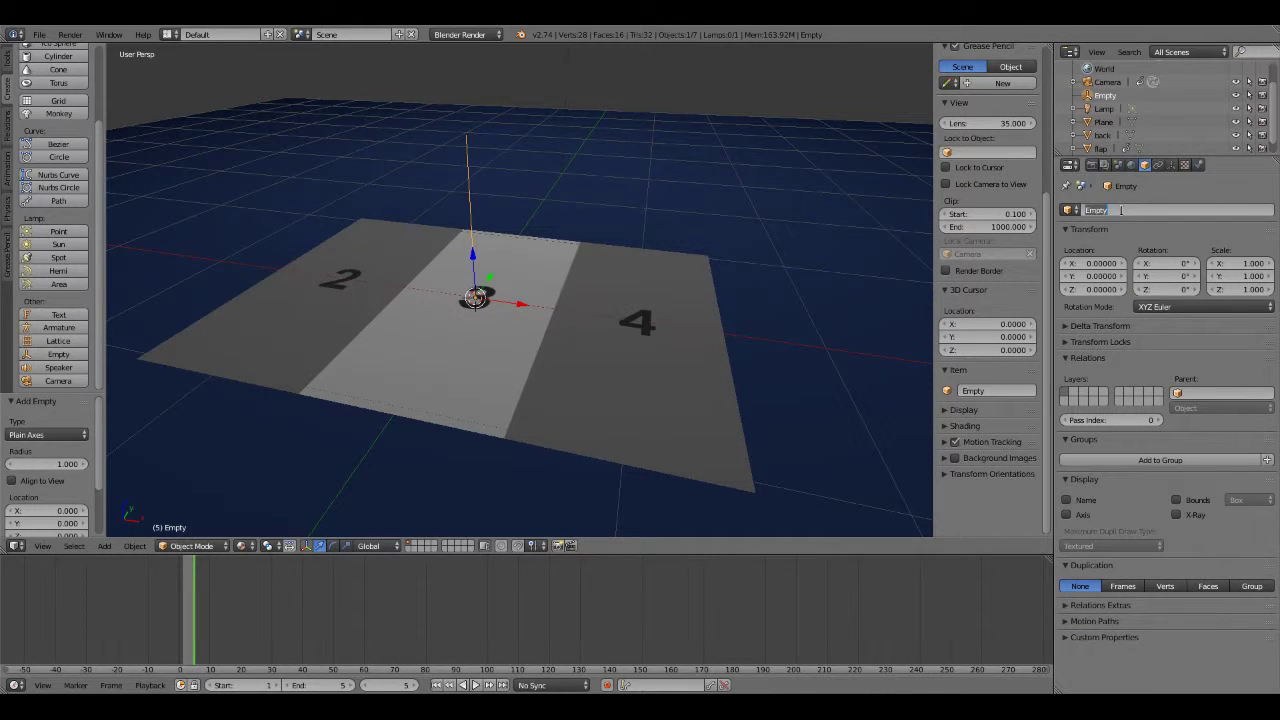
key(BackSpace)
text(3-fold)
key(Return)
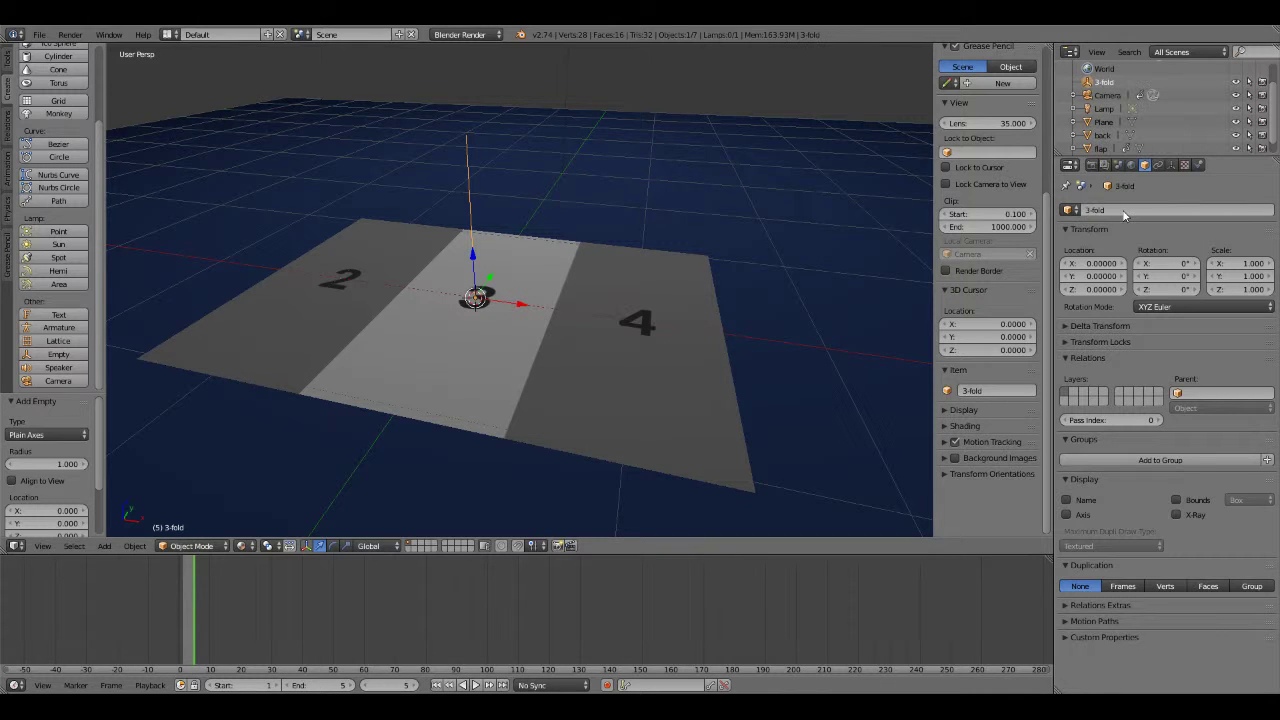
Parent the back, flap and front panels to 3-fold, then select the empty.
right_click(486, 330)
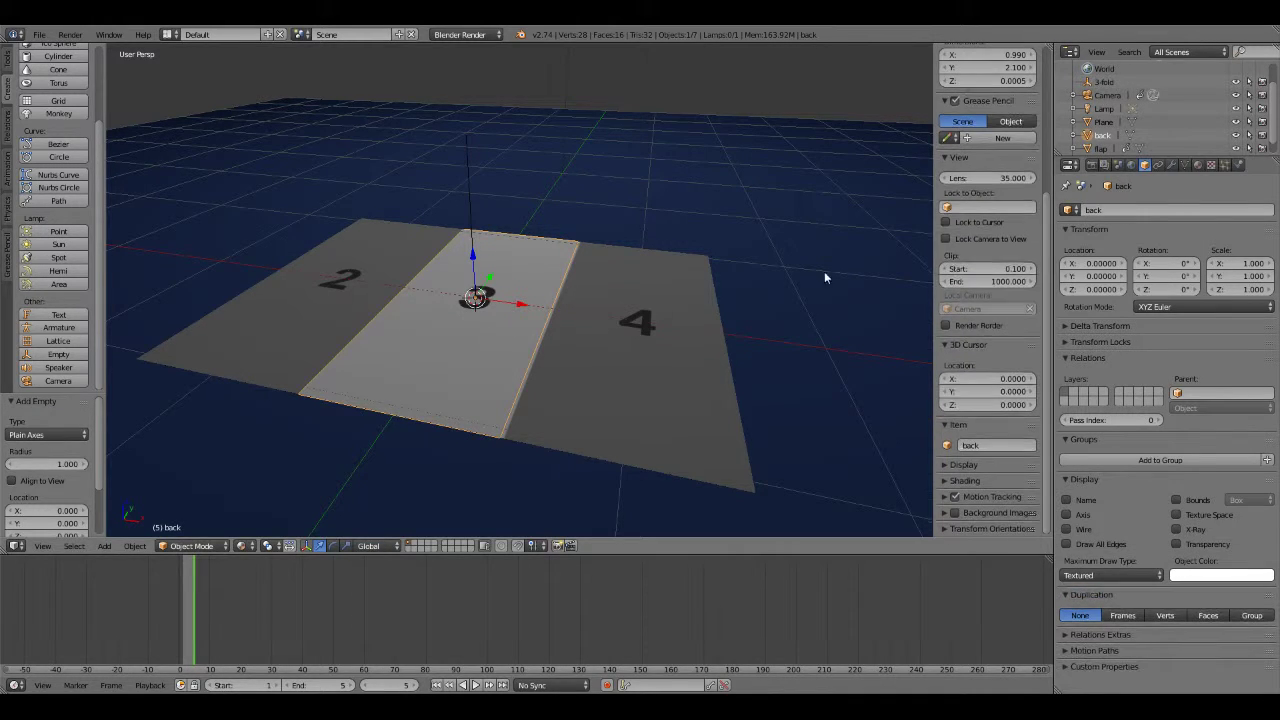
click(1198, 392)
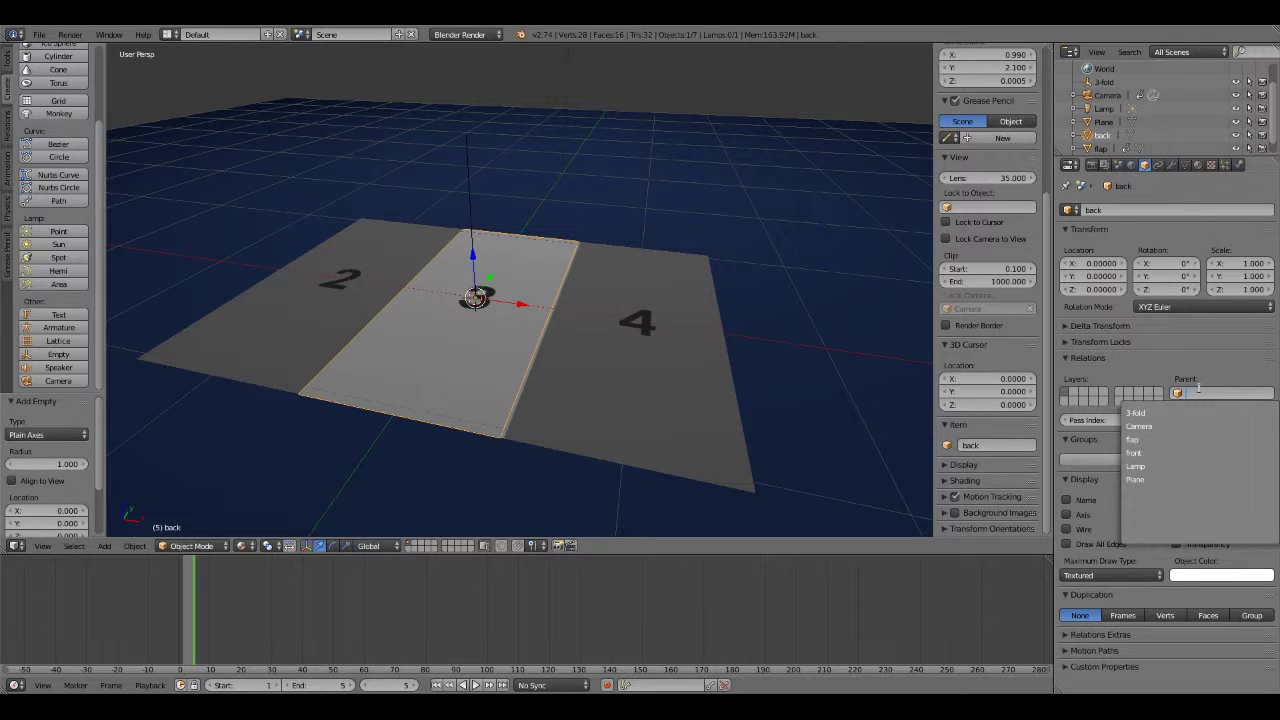
click(1188, 411)
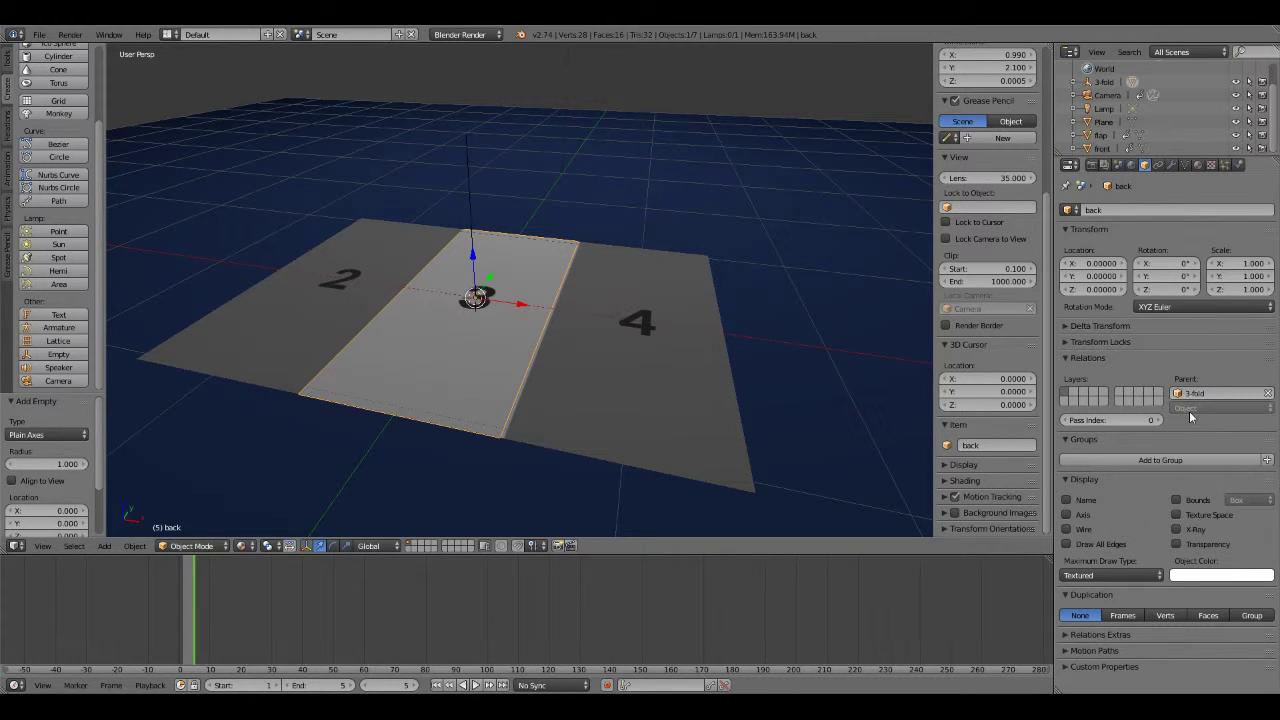
right_click(655, 339)
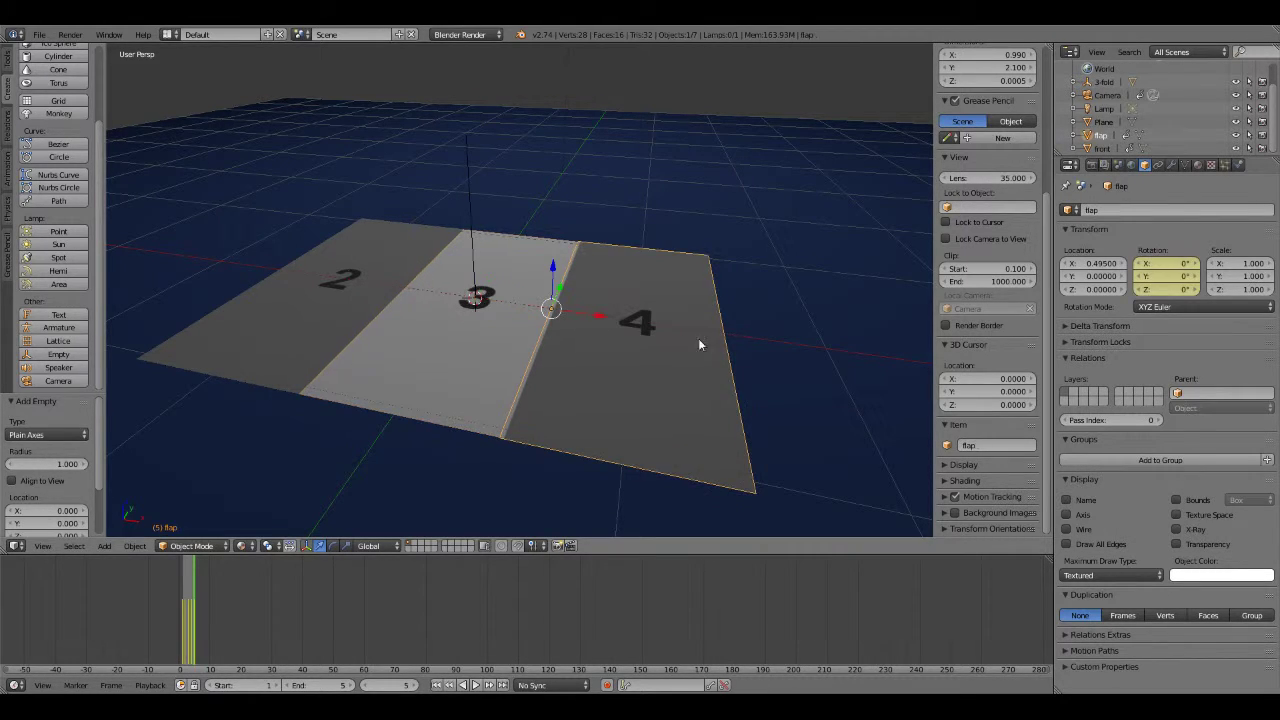
click(1200, 393)
click(1172, 411)
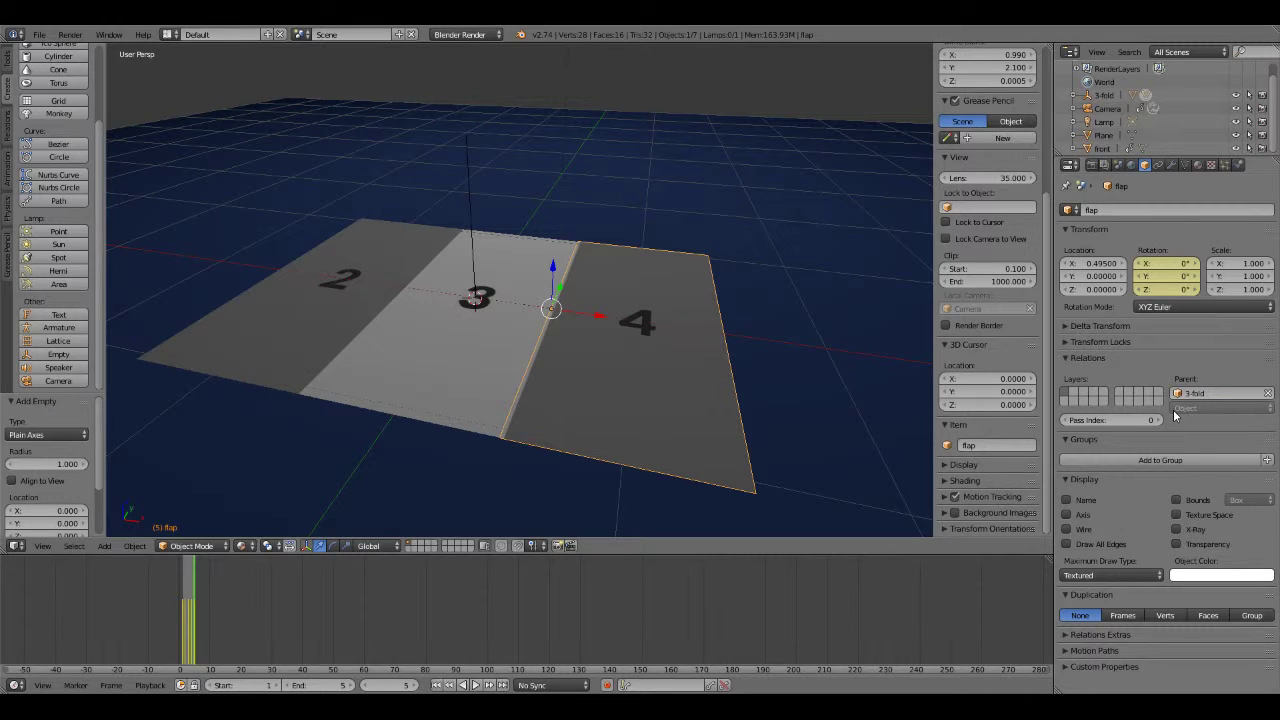
right_click(357, 300)
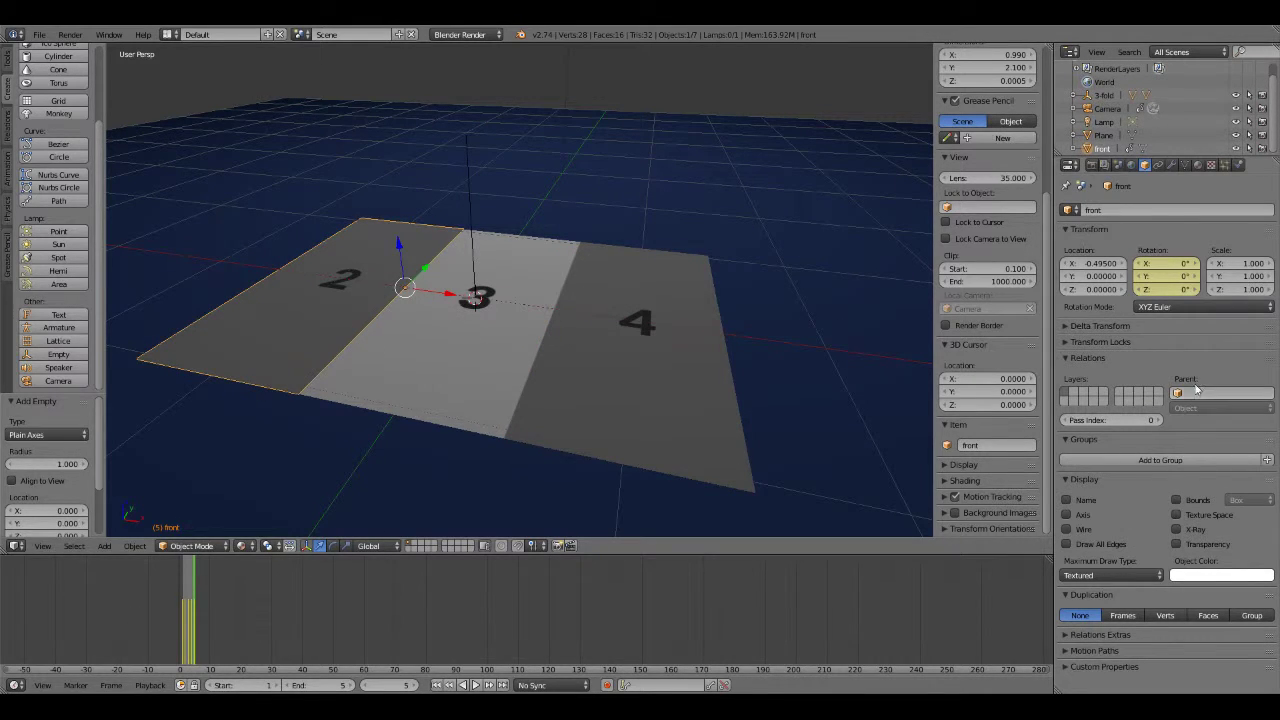
click(1200, 393)
click(1172, 412)
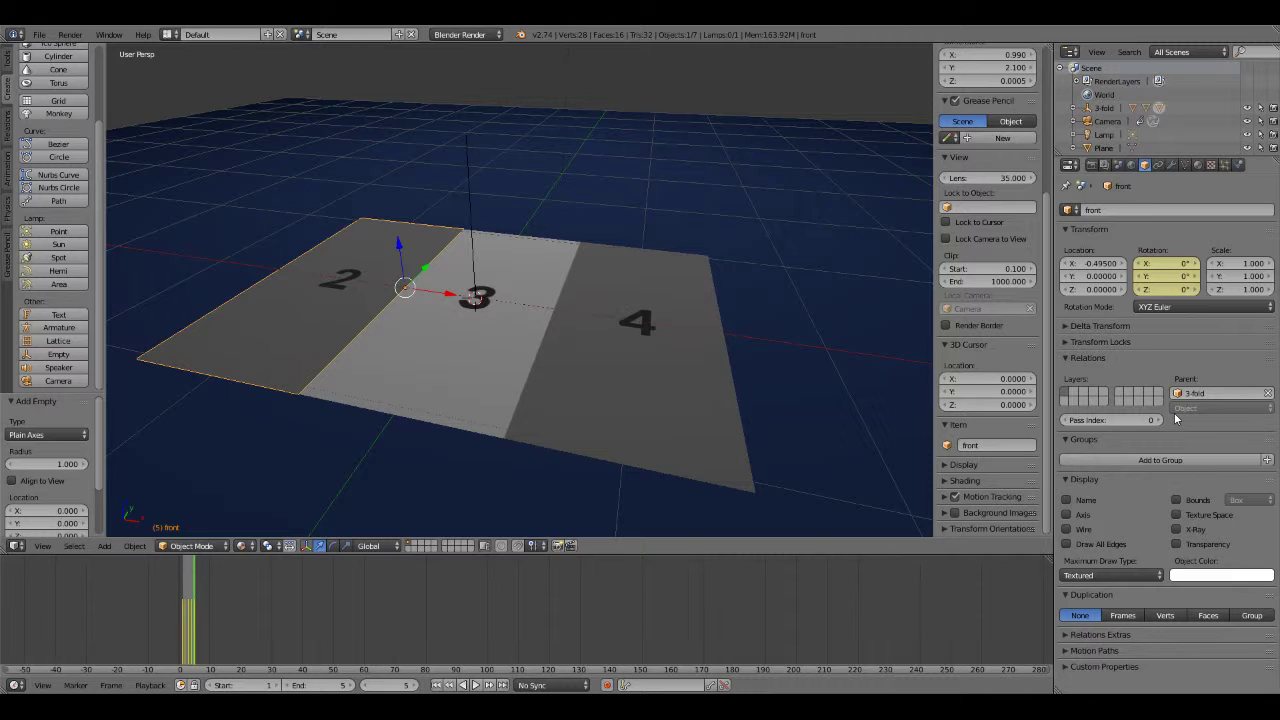
click(1103, 108)
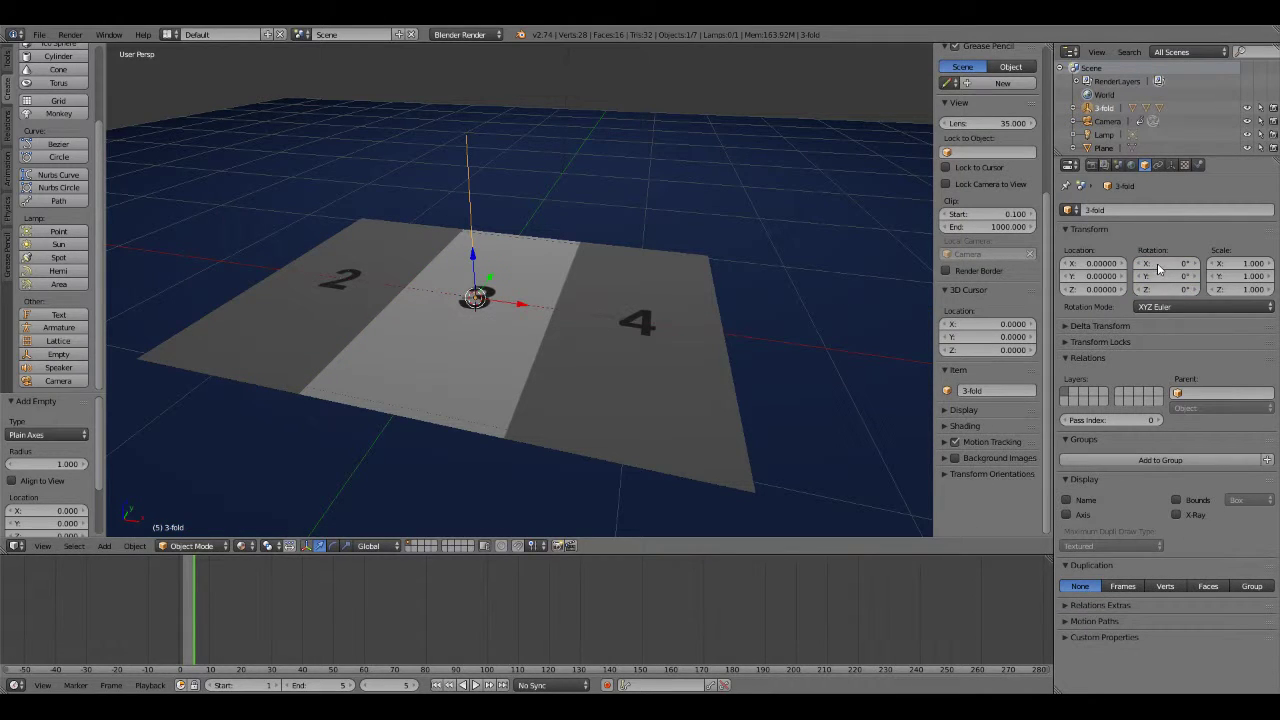
Test 3-fold's X and Y rotations, then reset both to 0.
mouse_move(1160, 263)
mouse_down()
mouse_move(1195, 263)
mouse_move(1158, 268)
mouse_up()
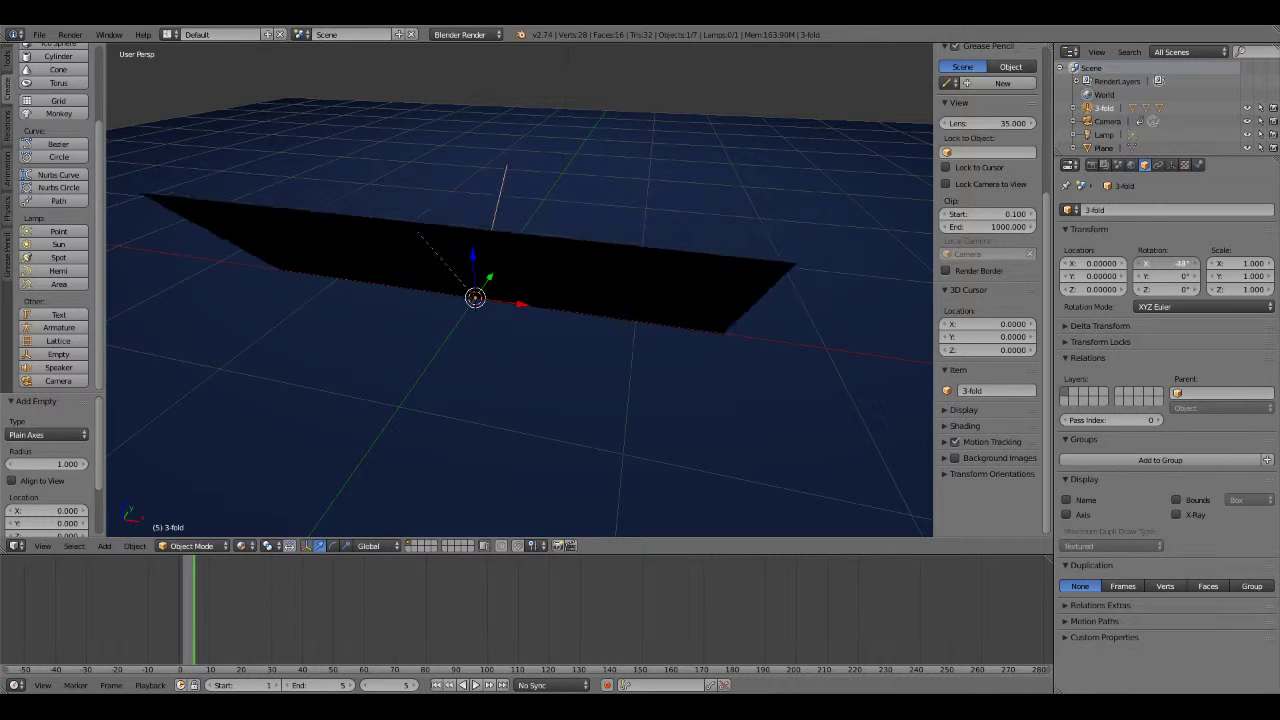
click(1158, 265)
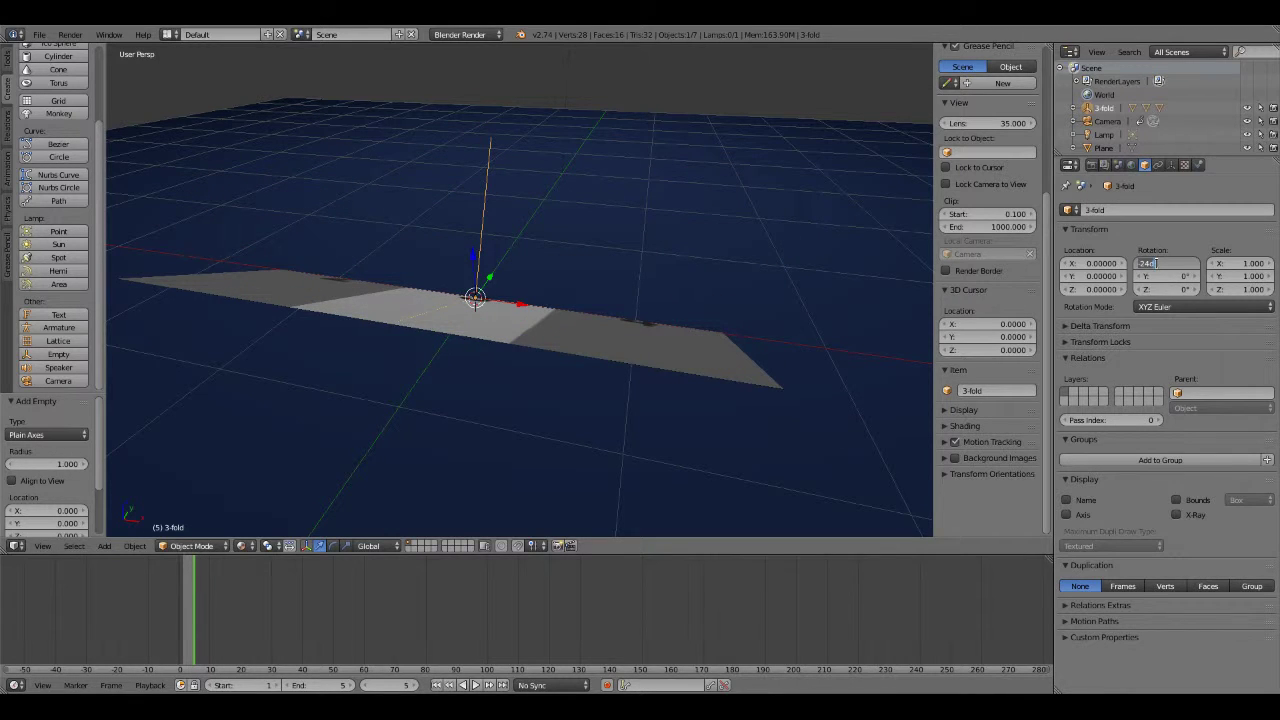
text(0)
key(Return)
mouse_move(1160, 276)
mouse_down()
mouse_move(1215, 276)
mouse_move(1160, 276)
mouse_up()
click(1187, 276)
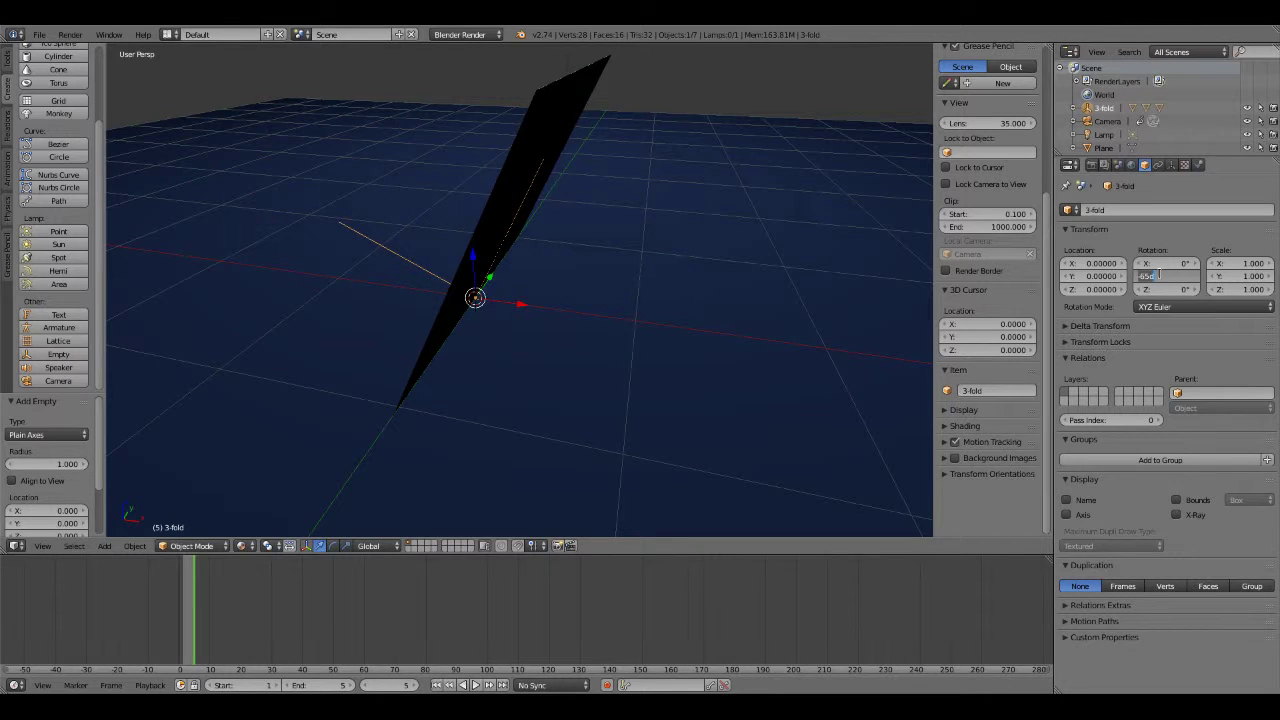
text(0)
key(Return)
Step back to frame 1 and forward to frame 4, turning 3-fold 32° about Z.
mouse_move(1170, 289)
mouse_down()
mouse_move(1185, 289)
mouse_move(1148, 289)
mouse_up()
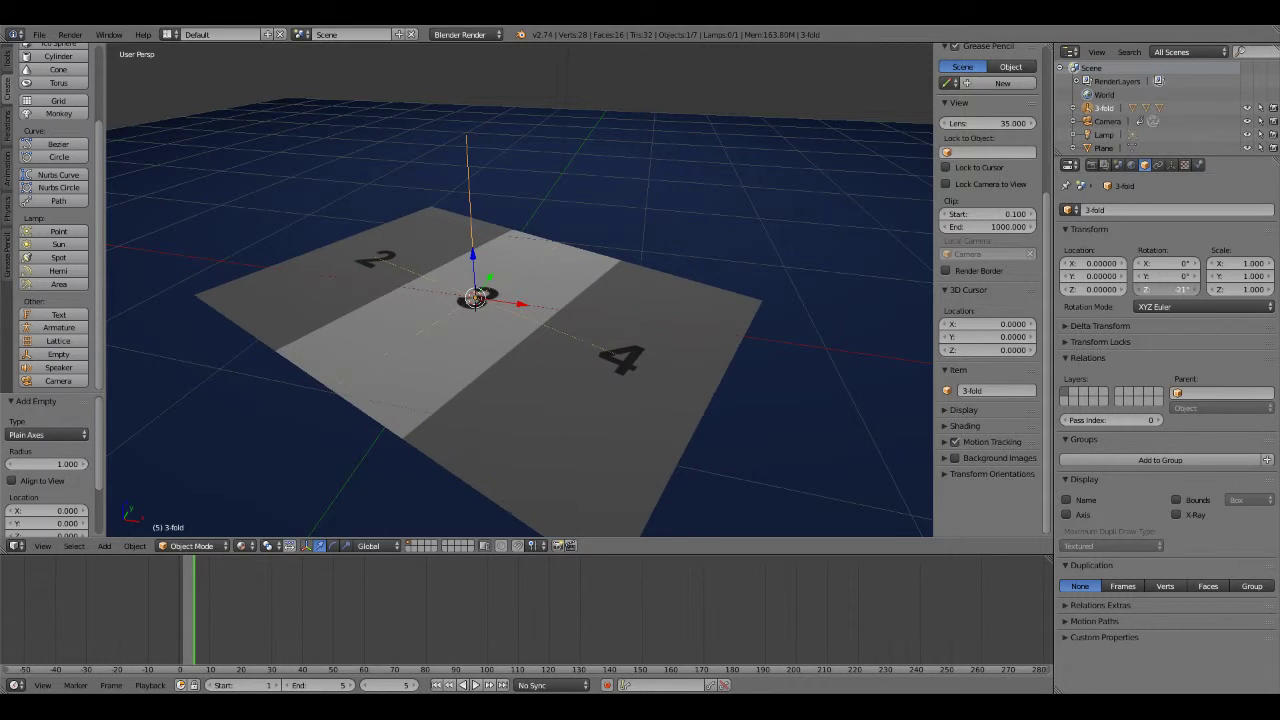
click(365, 685)
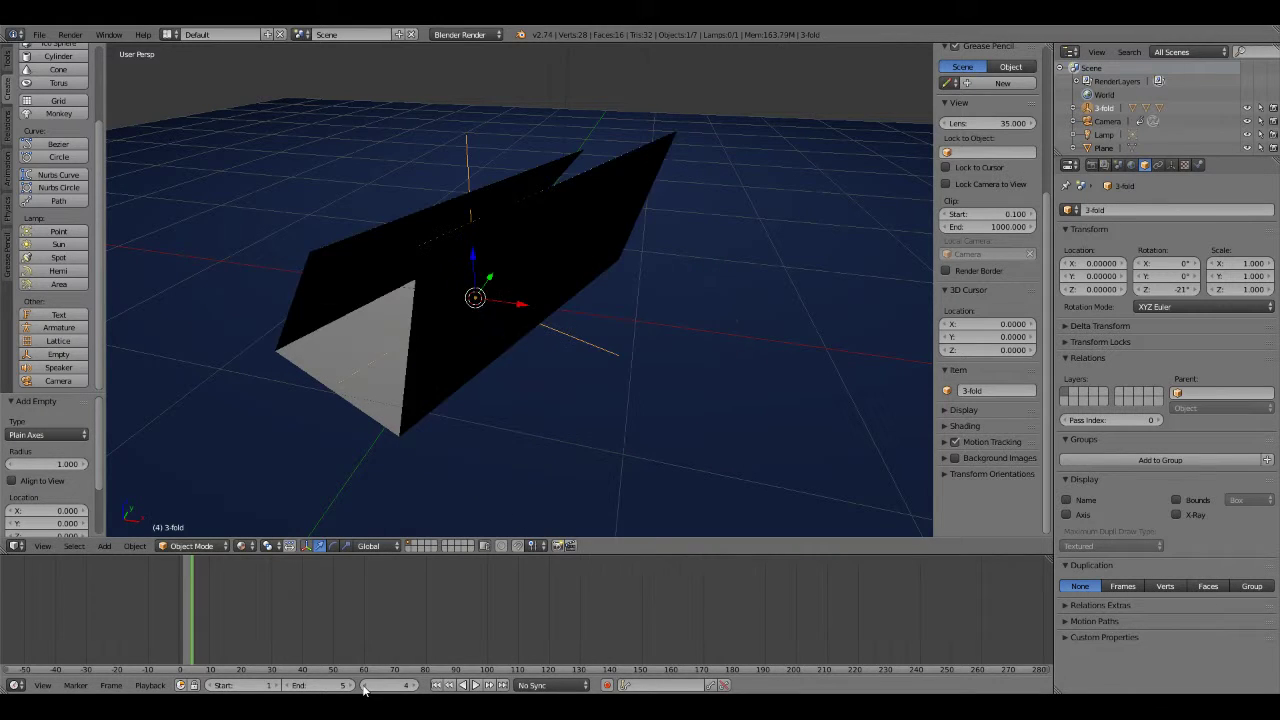
click(365, 685)
click(365, 685)
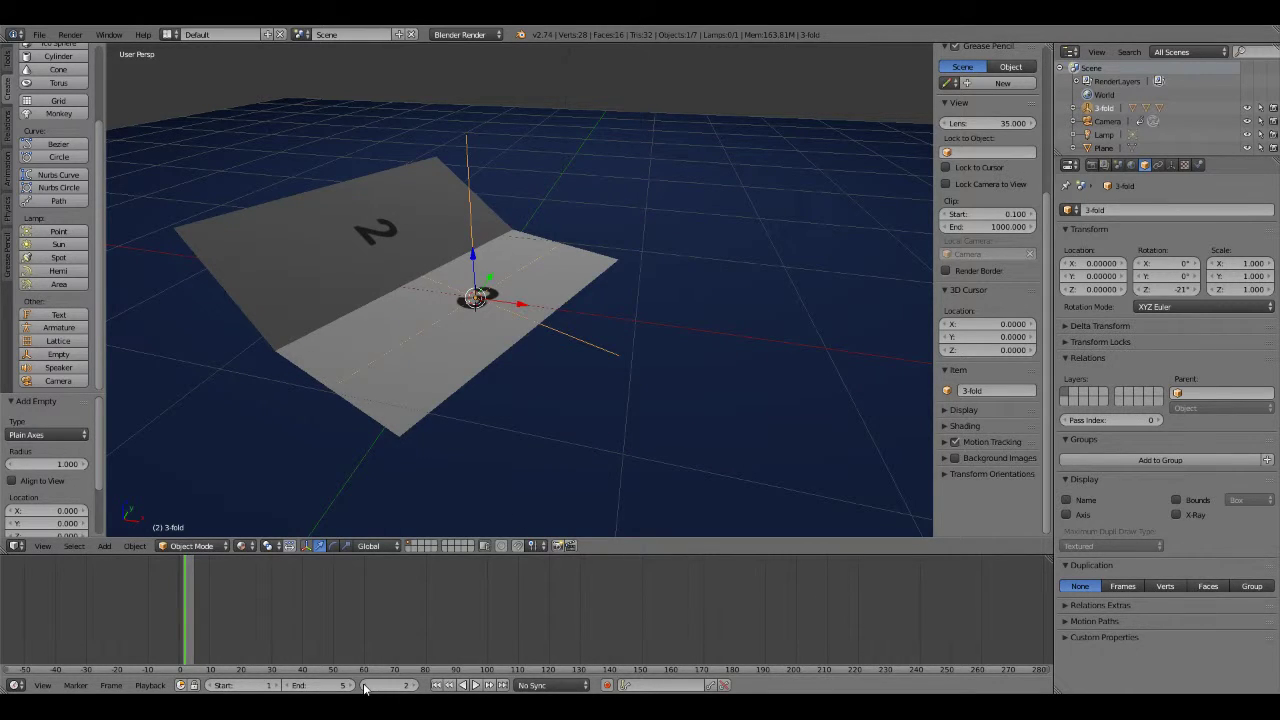
click(365, 685)
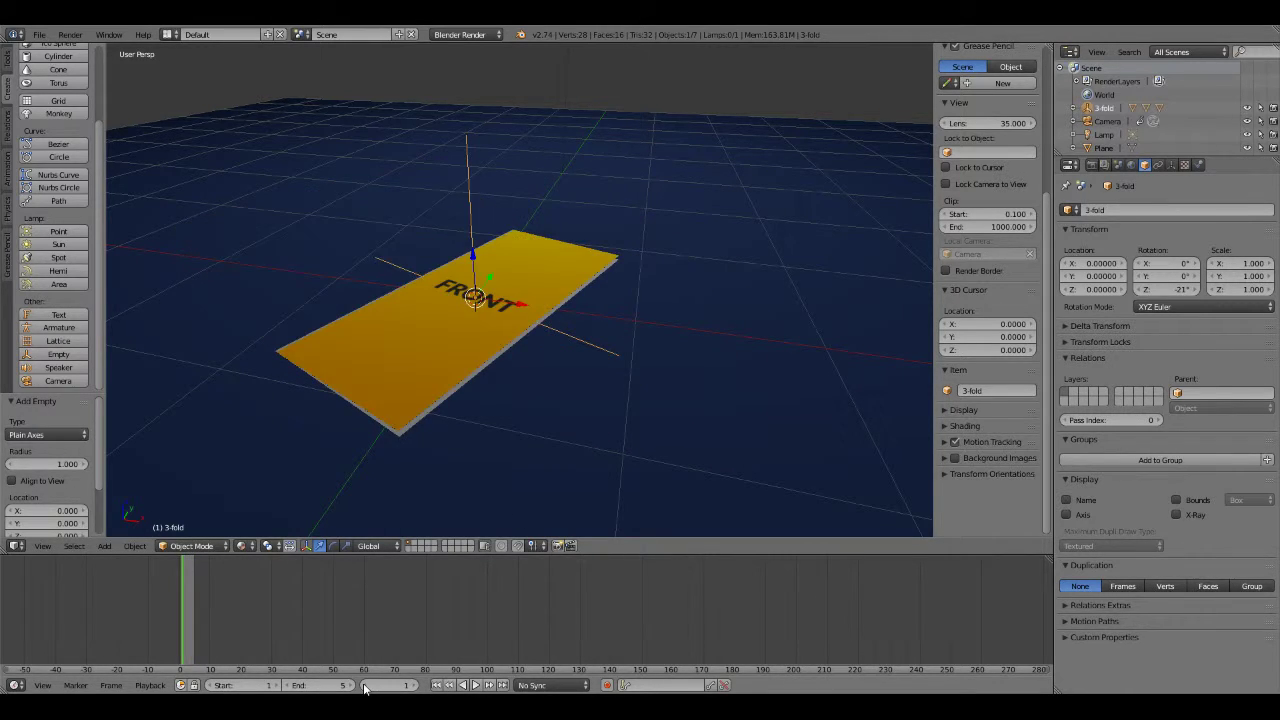
click(414, 686)
click(414, 686)
click(414, 686)
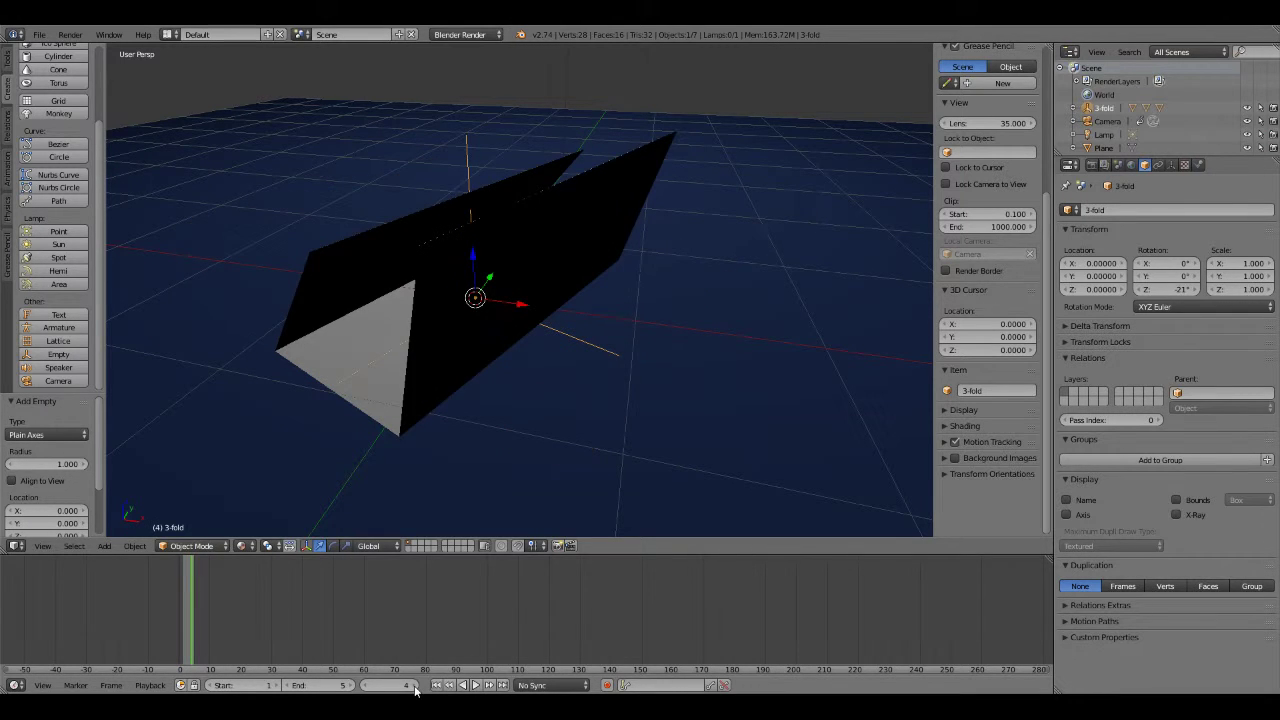
mouse_move(1182, 289)
mouse_down()
mouse_move(1230, 289)
mouse_move(1100, 289)
mouse_up()
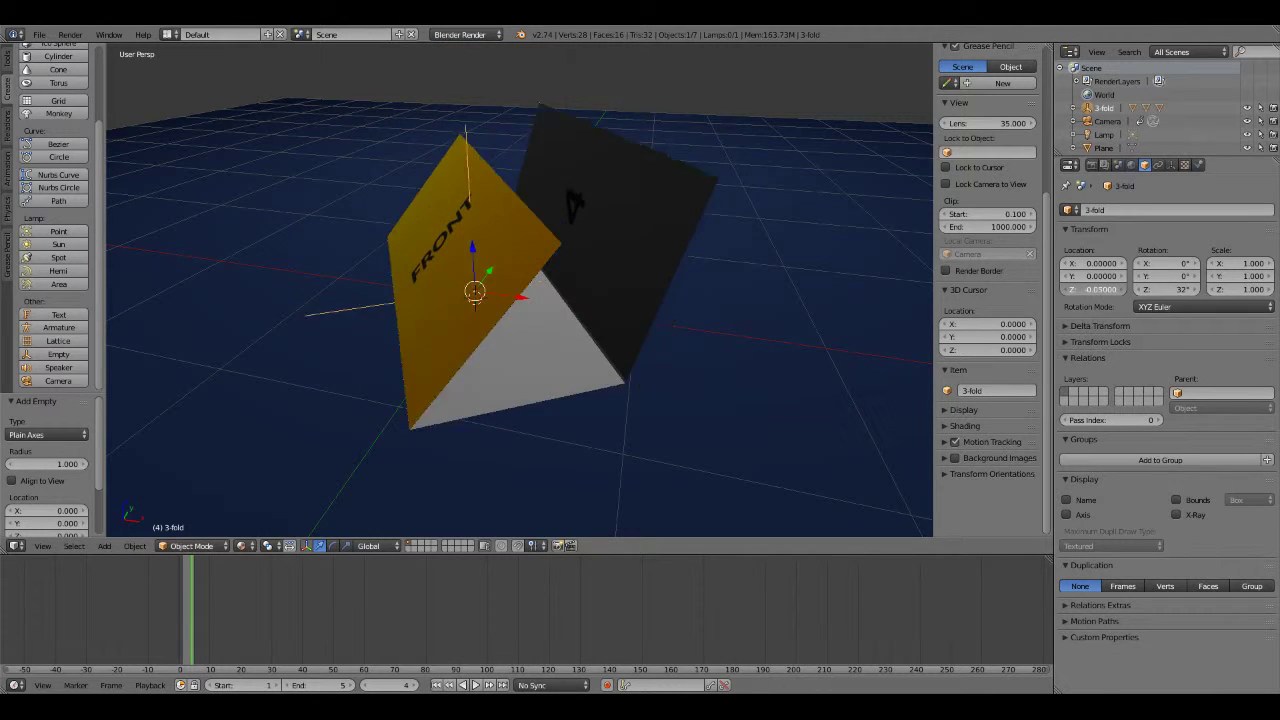
Reset 3-fold's Z location and Z rotation both to 0.
click(1100, 289)
text(0)
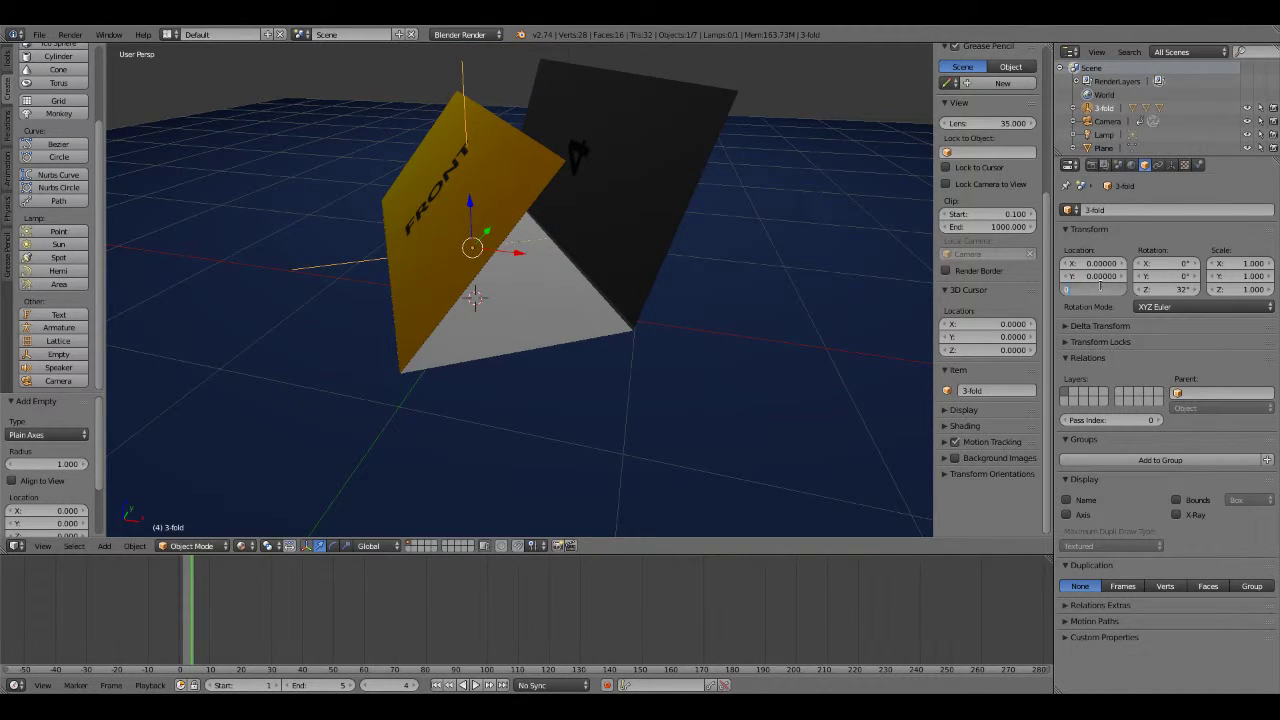
key(Return)
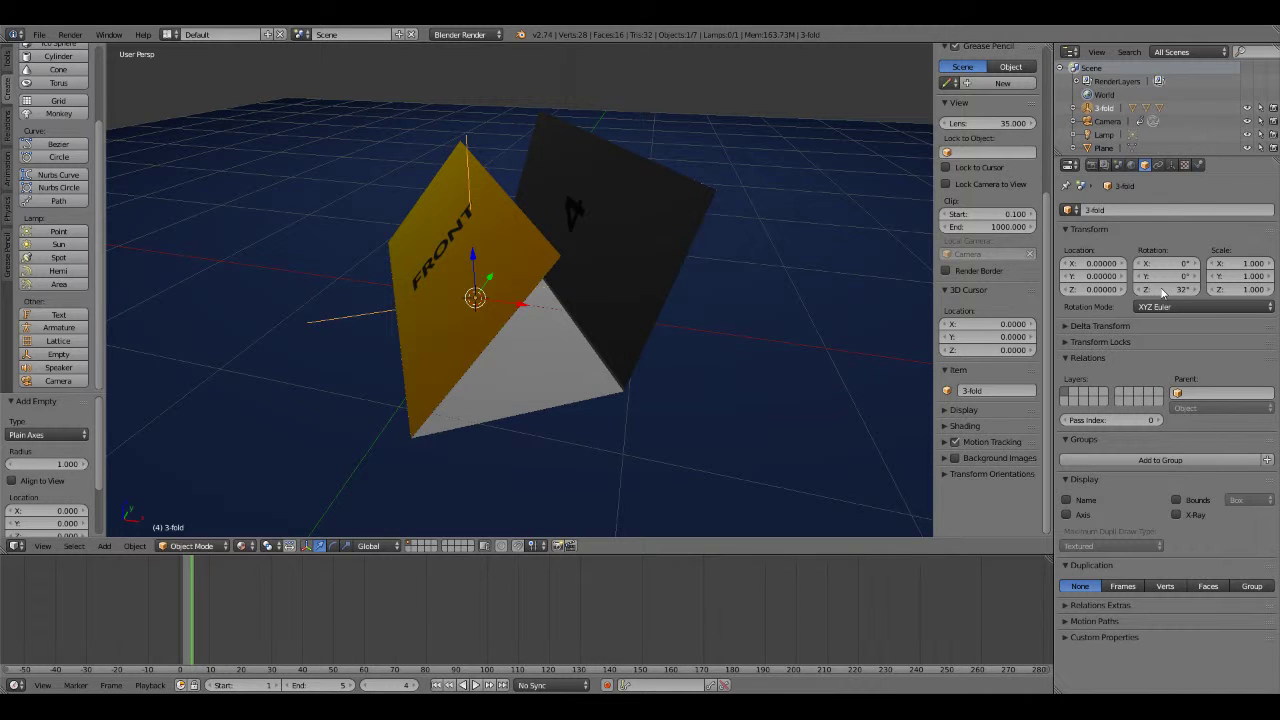
click(1160, 290)
text(0)
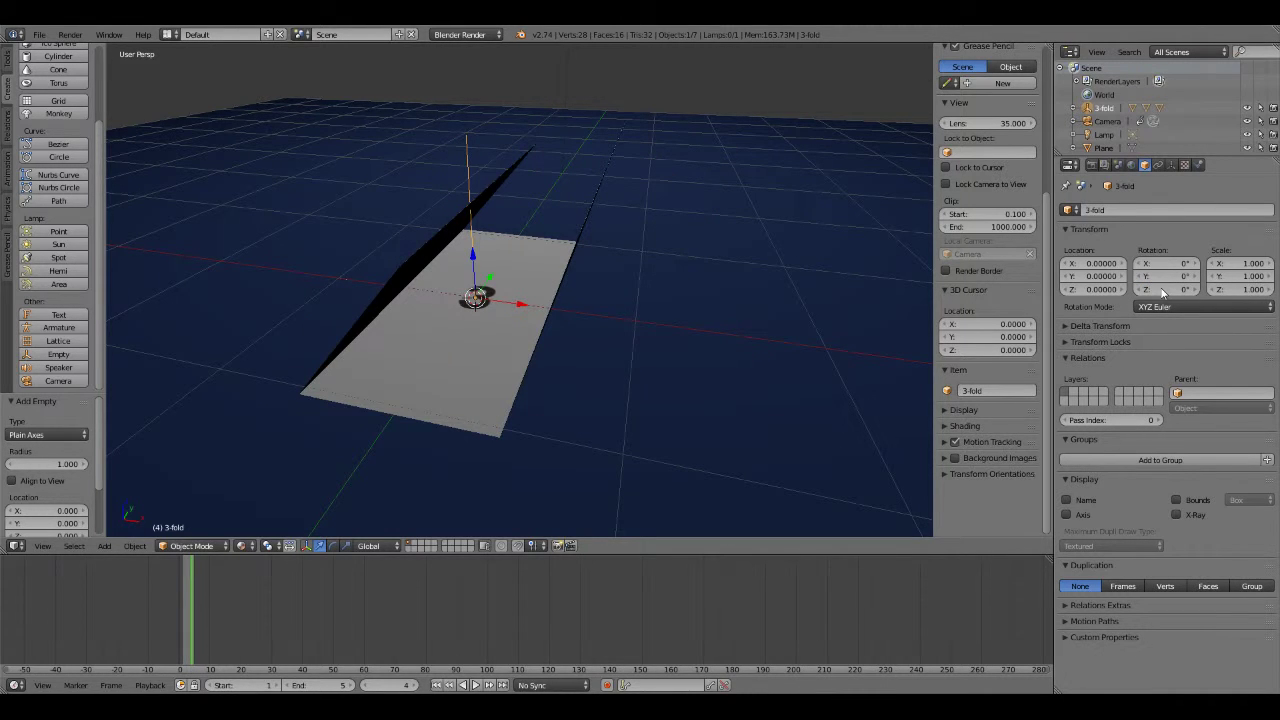
mouse_move(571, 294)
middle_down()
mouse_move(557, 290)
mouse_move(1048, 333)
middle_up()
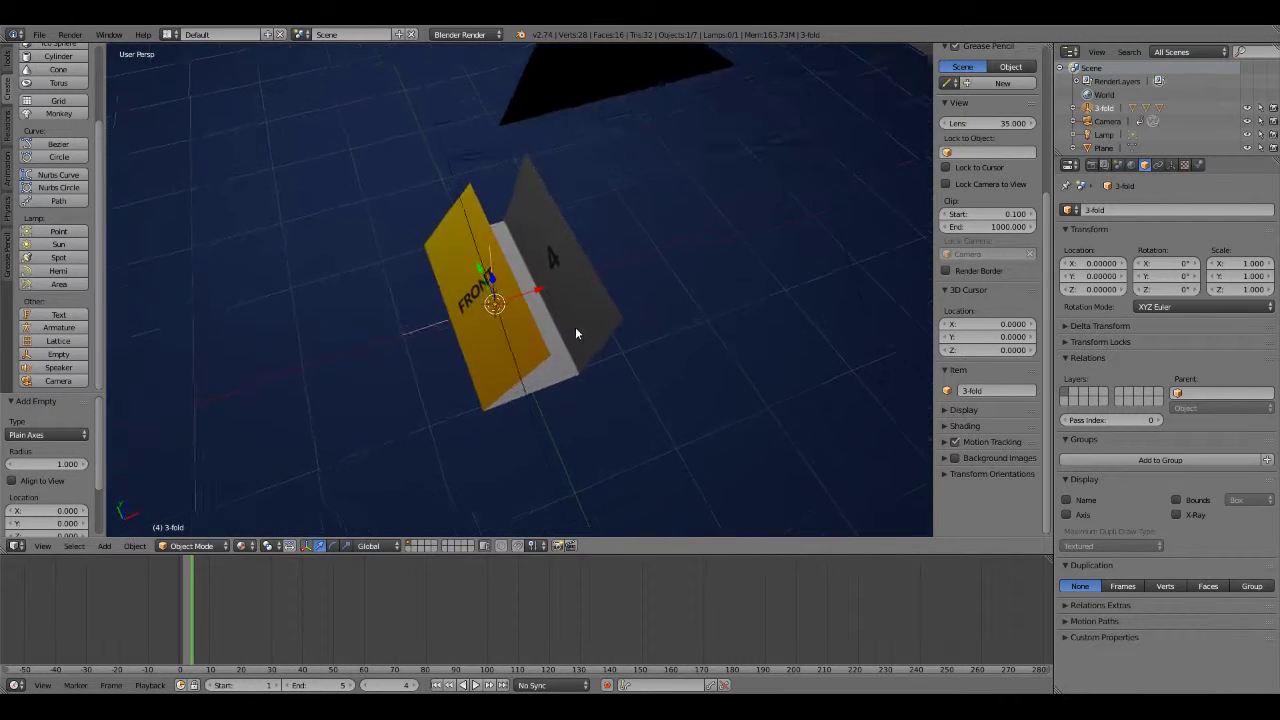
mouse_move(1175, 289)
mouse_down()
mouse_move(1110, 289)
mouse_move(1200, 289)
mouse_up()
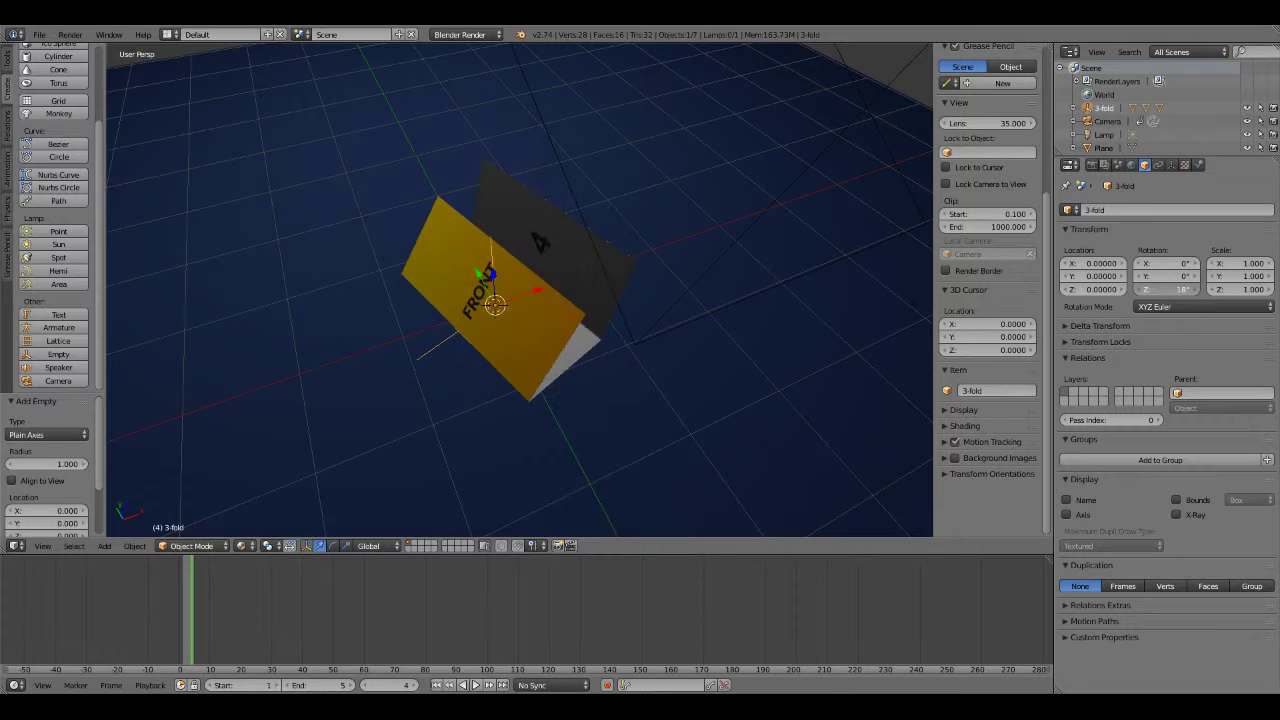
click(1160, 290)
text(0)
key(Return)
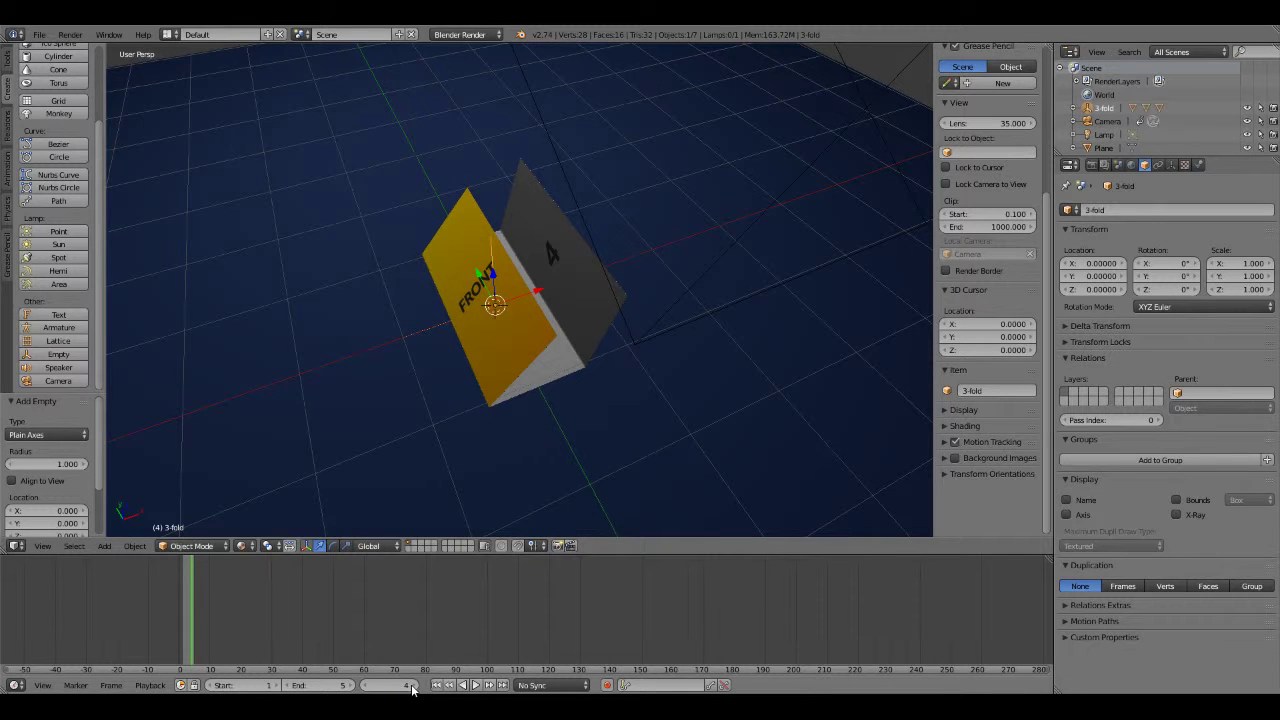
Go to frame 5 and view the flat brochure from a low angle.
click(417, 685)
scroll(571, 430, up, 2)
mouse_move(572, 434)
middle_down()
mouse_move(557, 386)
mouse_move(531, 409)
middle_up()
scroll(531, 409, up, 2)
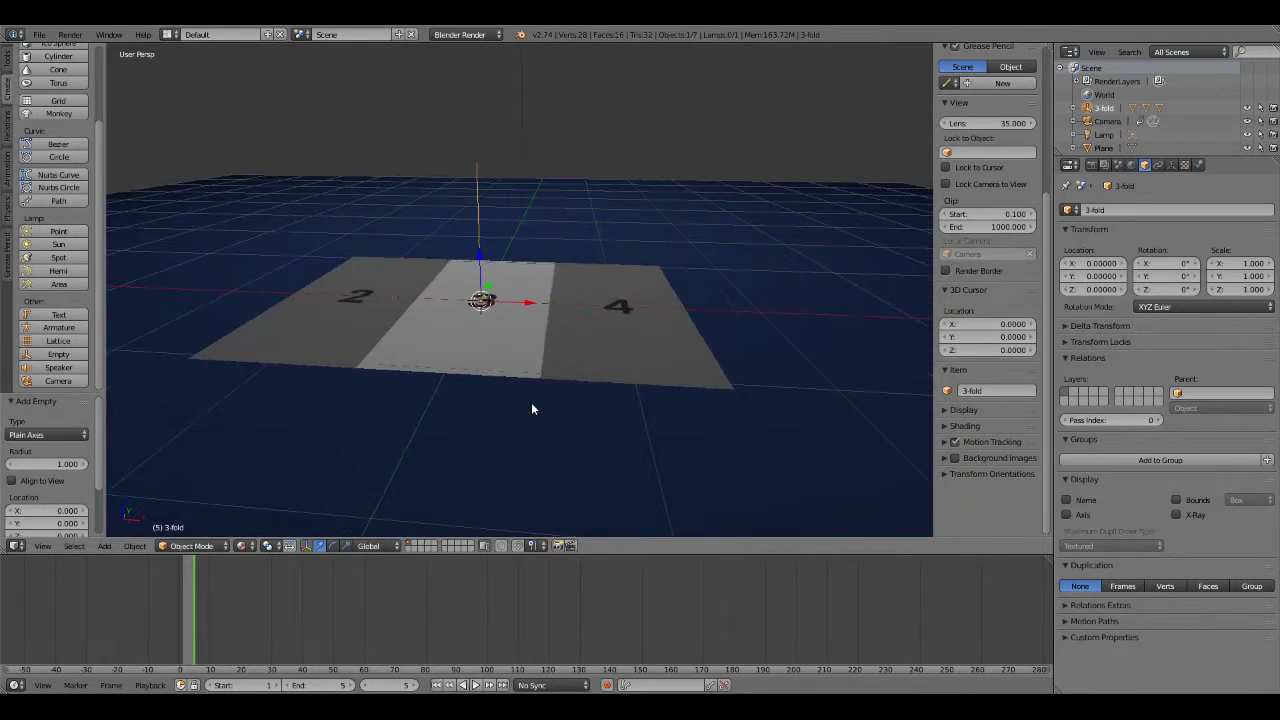
Check the front, back and flap panels in turn, ending on the front panel marked 2.
right_click(351, 349)
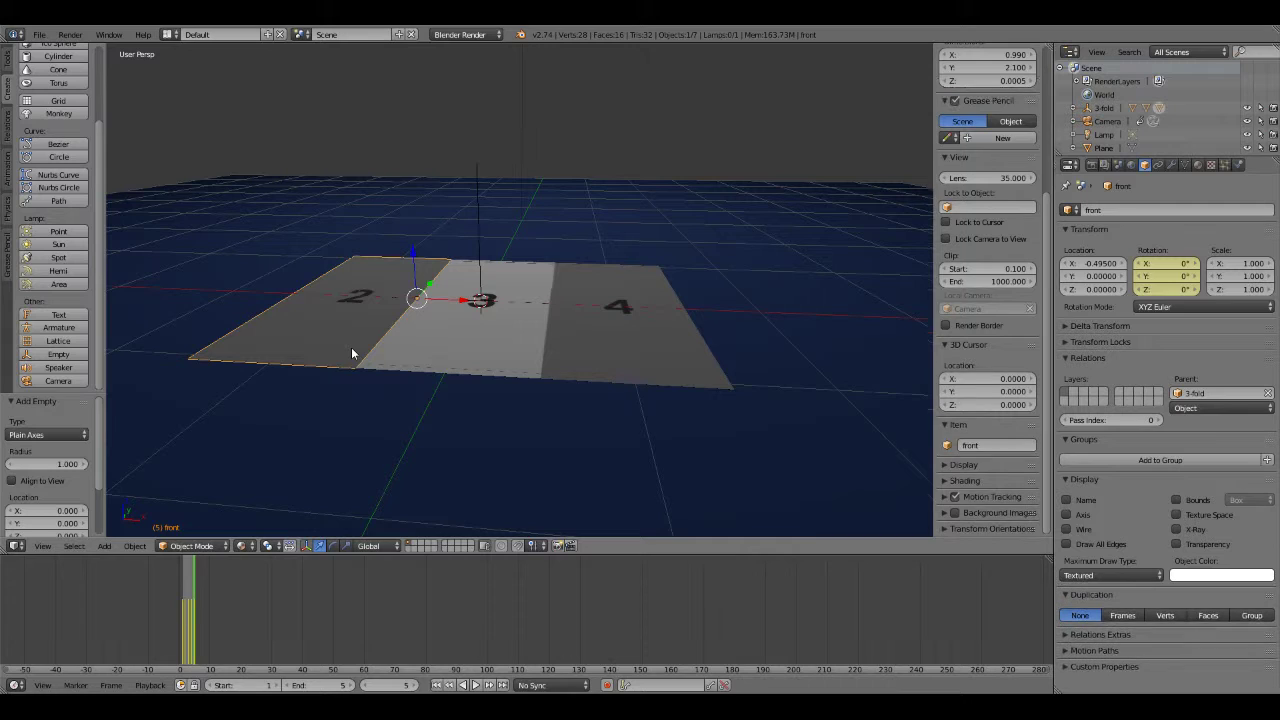
right_click(473, 353)
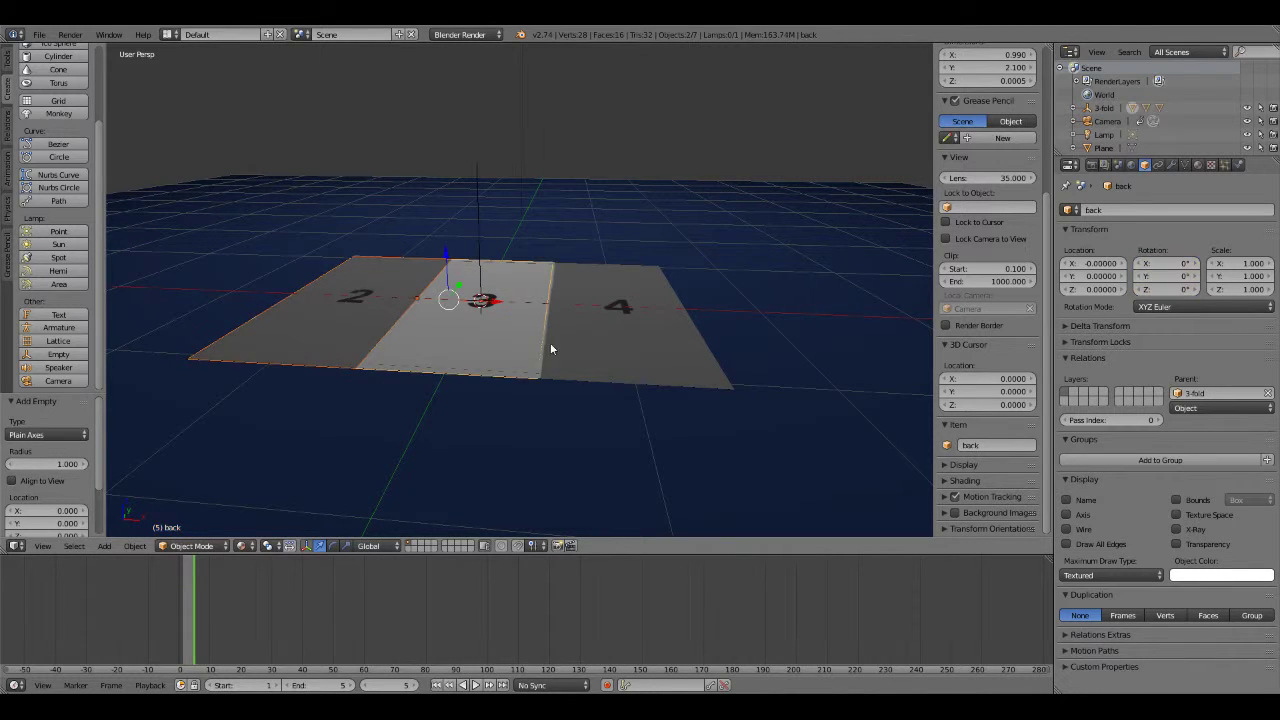
right_click(594, 347)
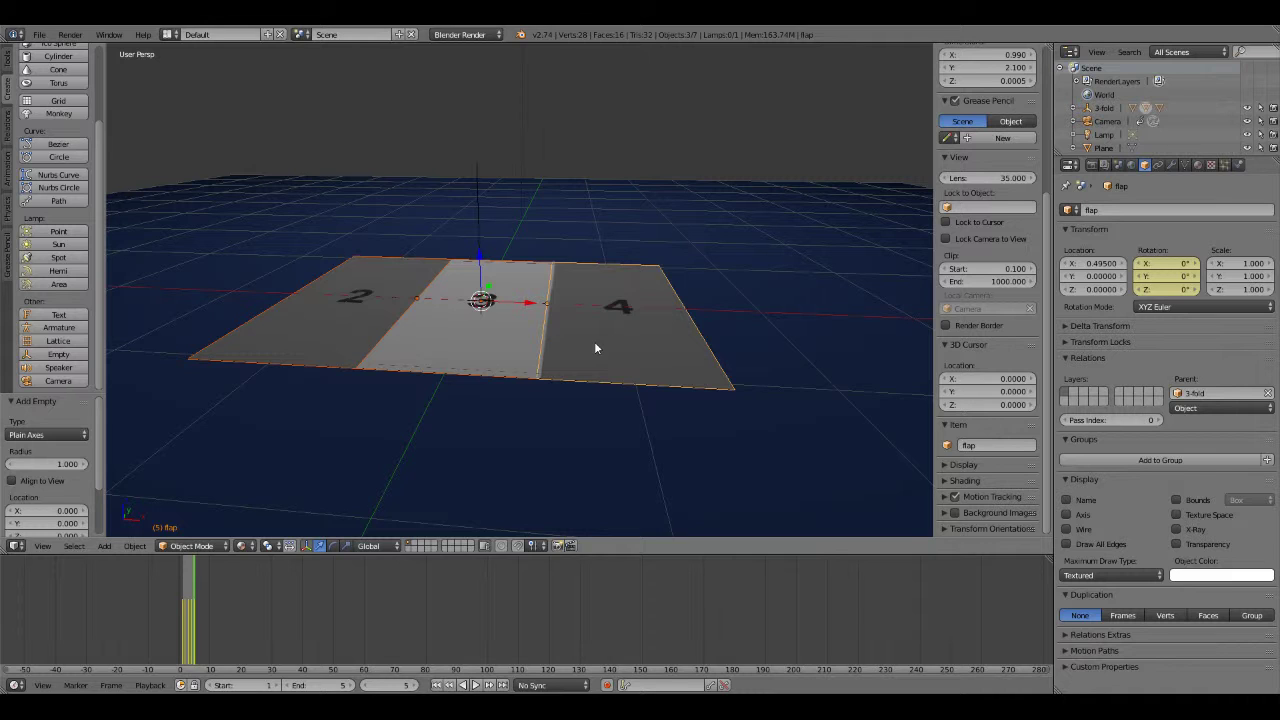
right_click(360, 325)
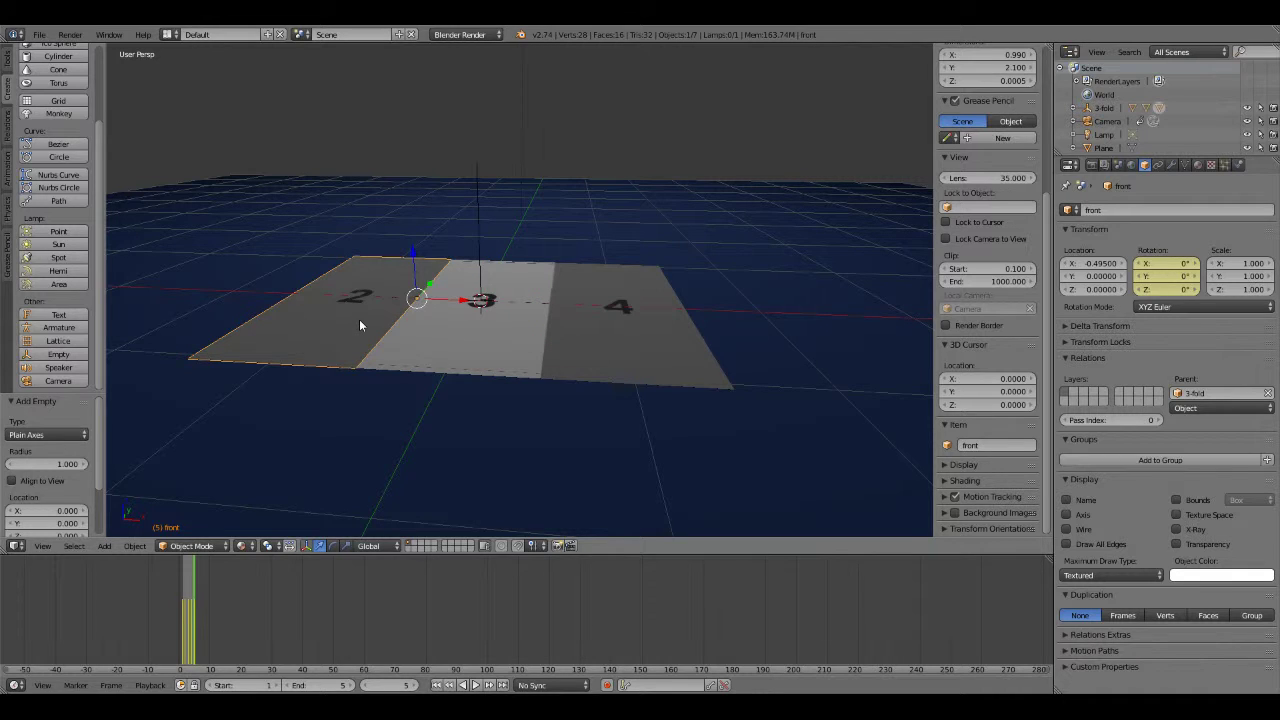
Look at the meshes of the front, back and flap panels in Edit Mode.
key(Tab)
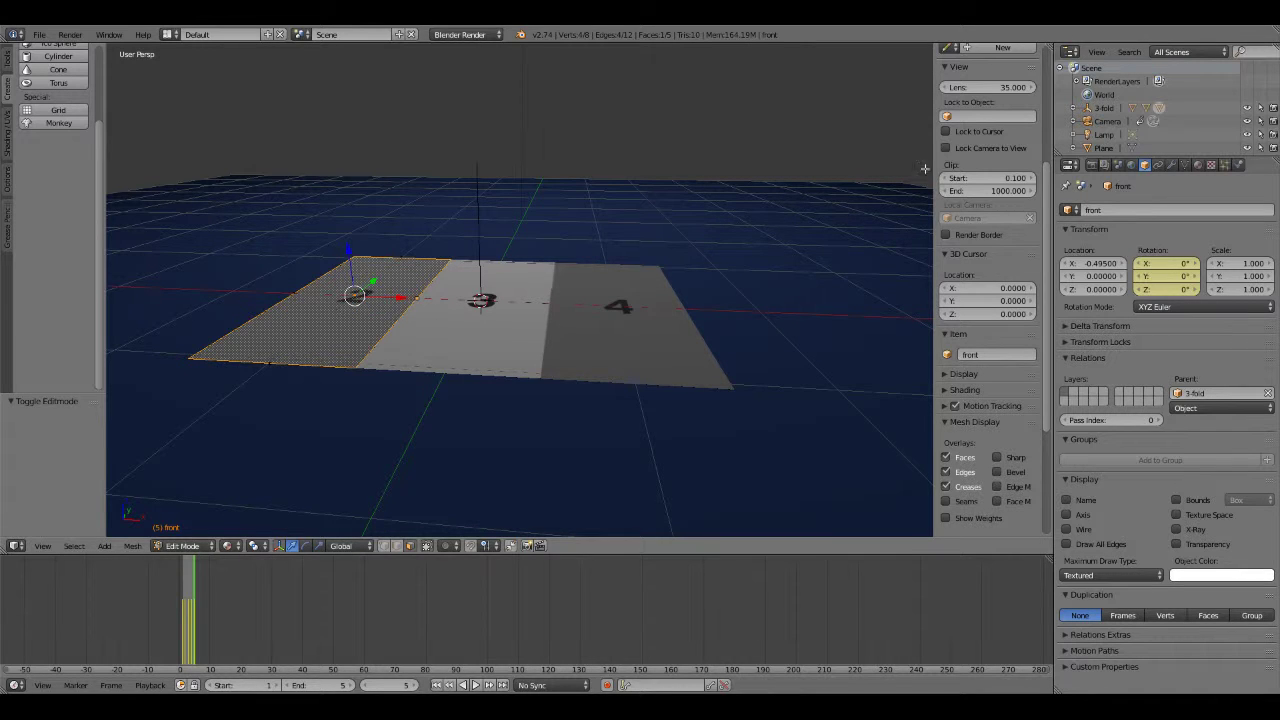
scroll(1028, 158, up, 3)
scroll(1028, 155, up, 3)
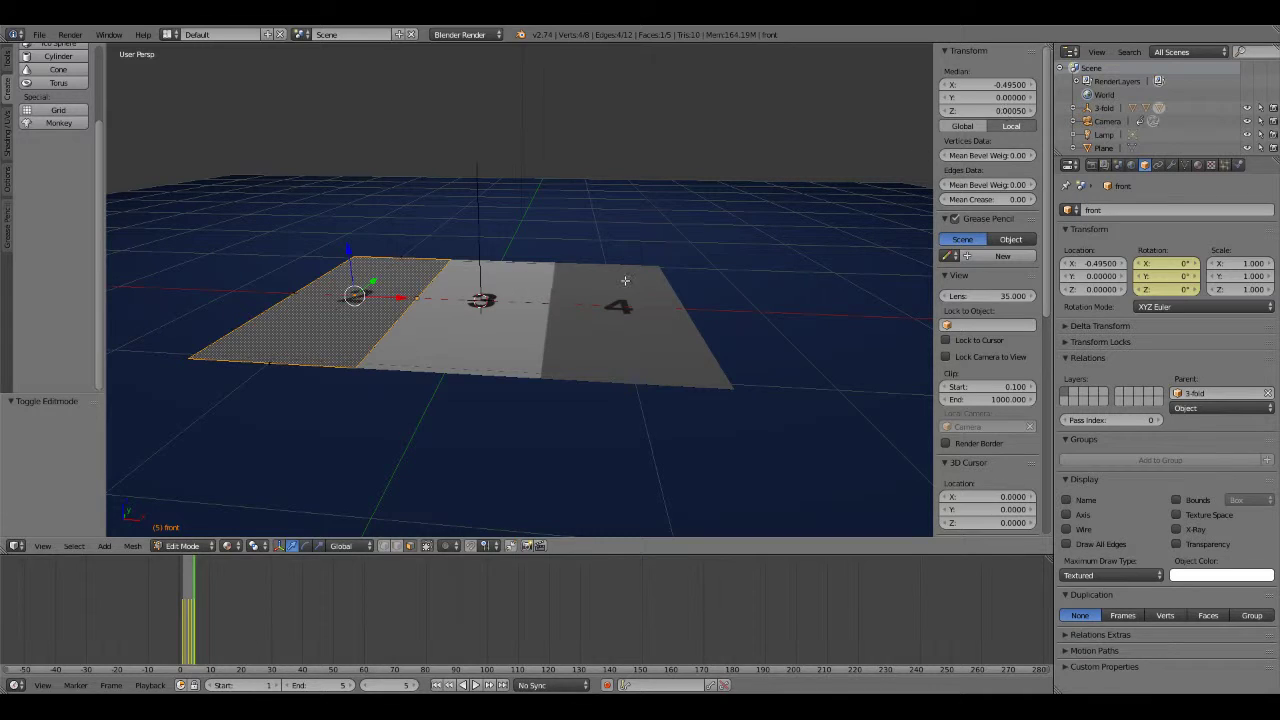
key(Tab)
right_click(468, 335)
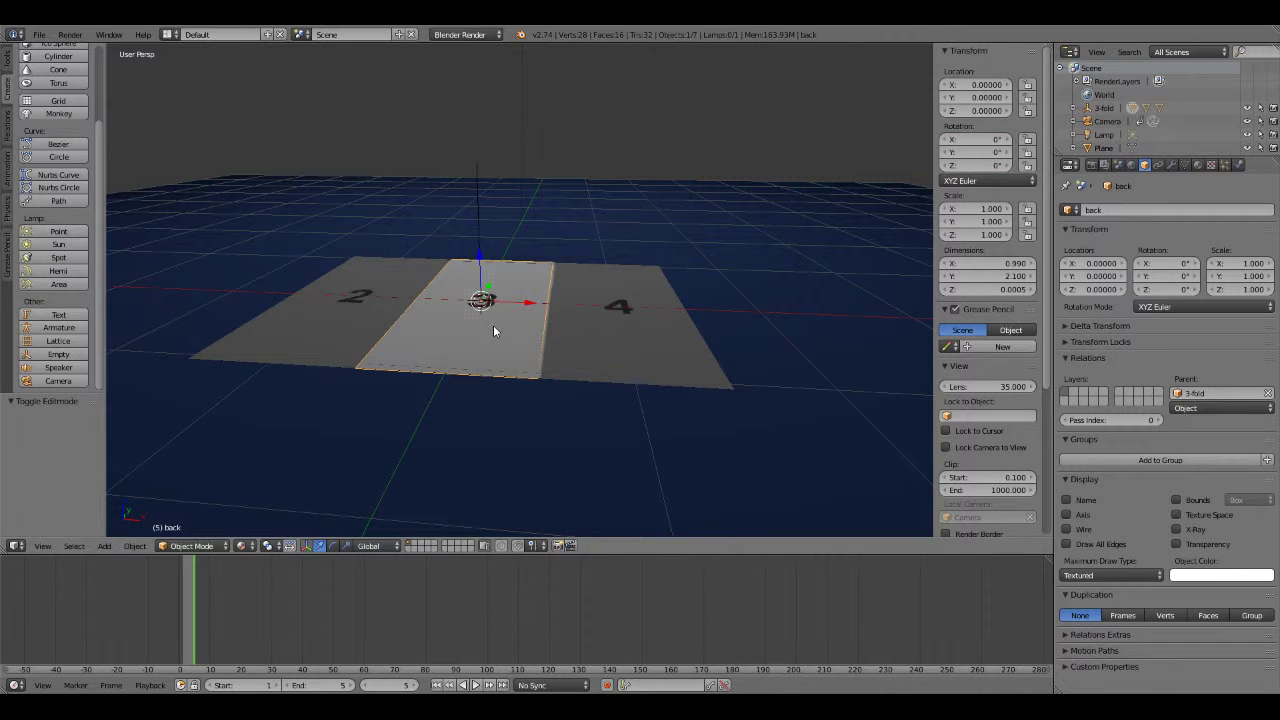
key(Tab)
key(Tab)
right_click(596, 314)
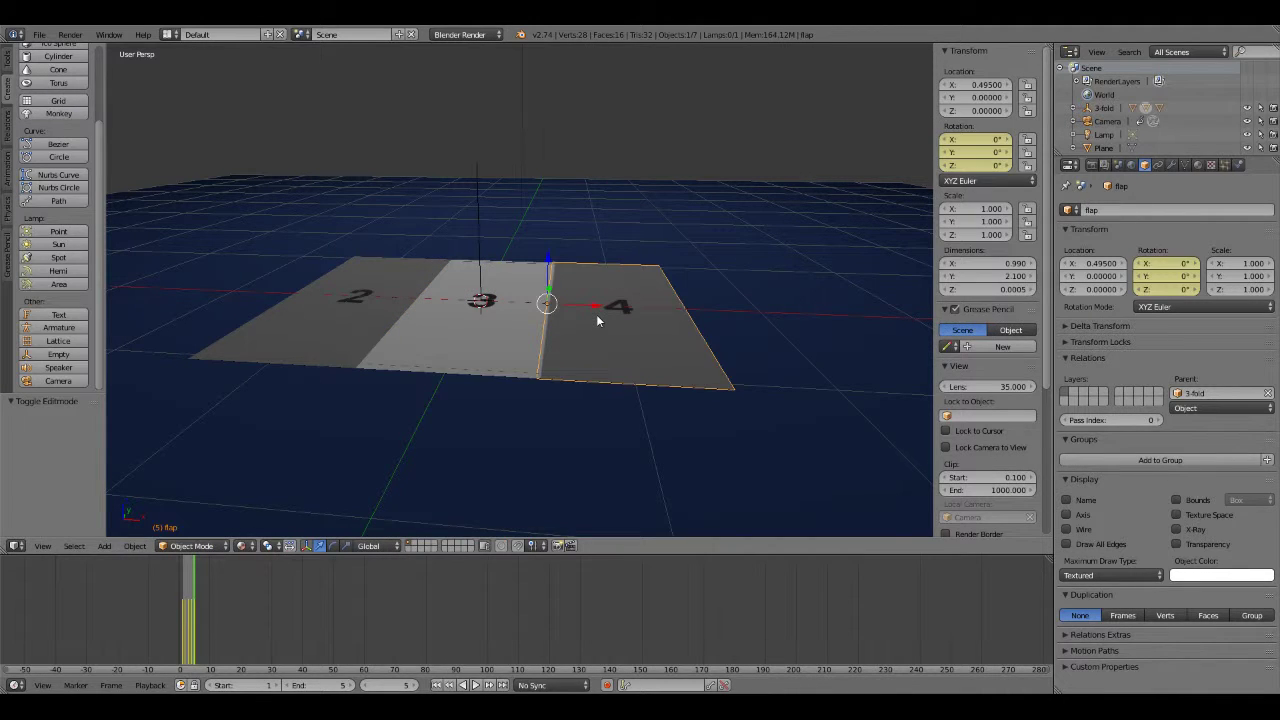
key(Tab)
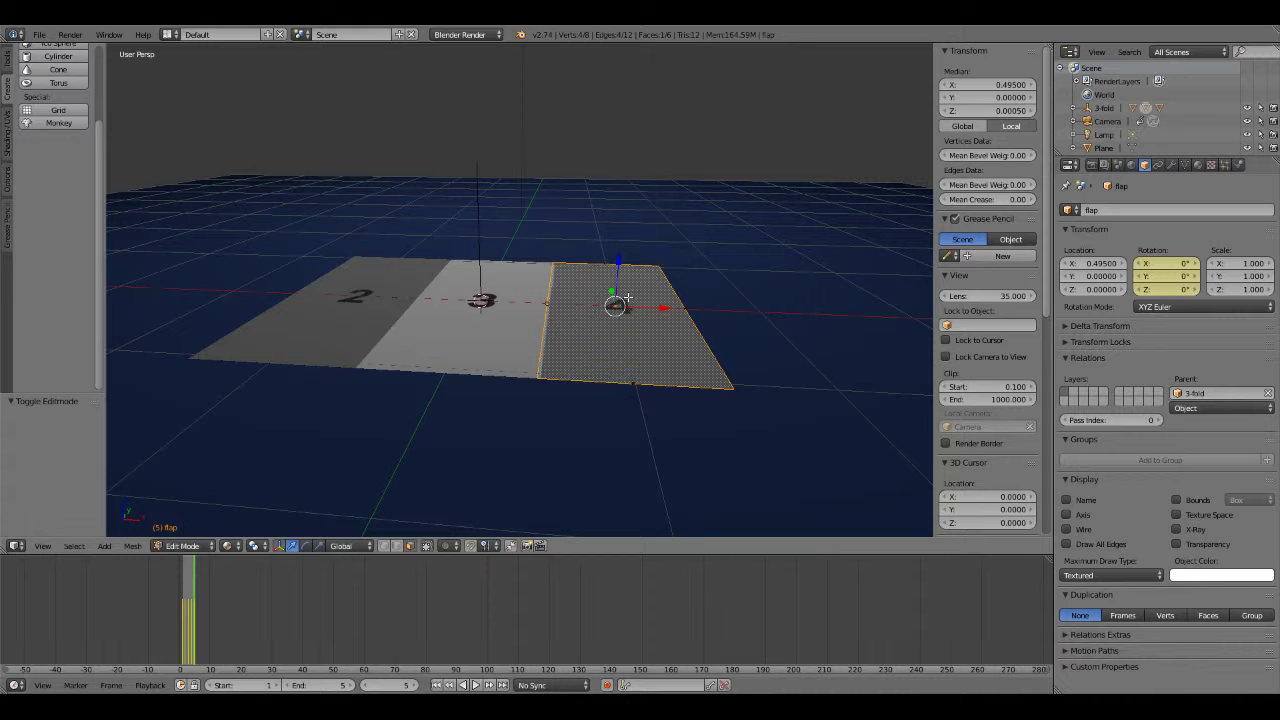
key(Tab)
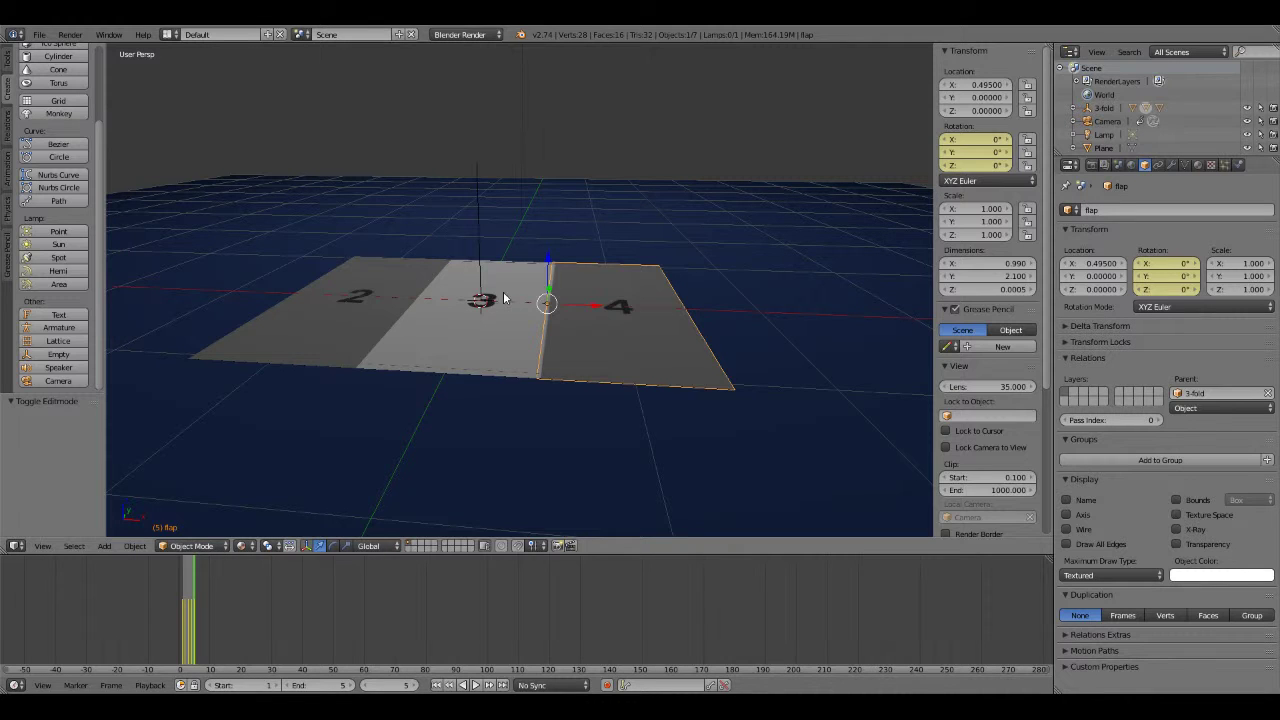
right_click(360, 311)
key(Tab)
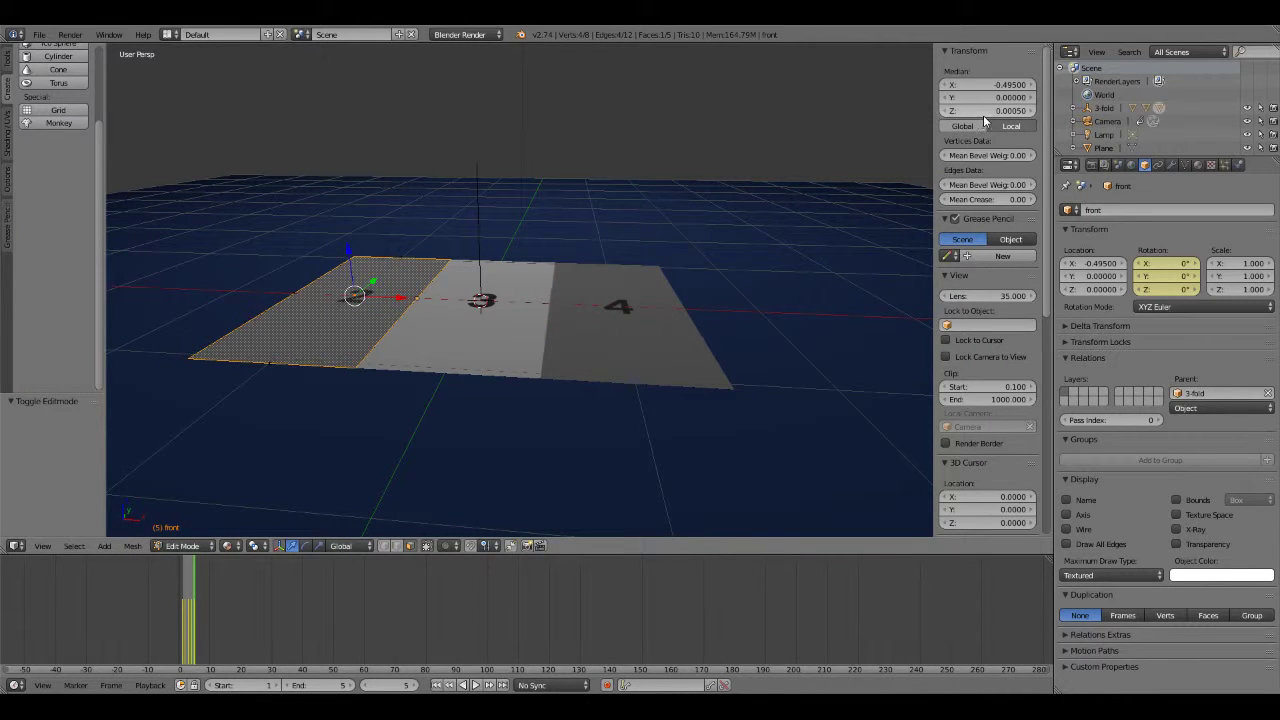
Raise the front panel's face to a Median Z of 0.1.
click(983, 111)
text(0.1)
key(Return)
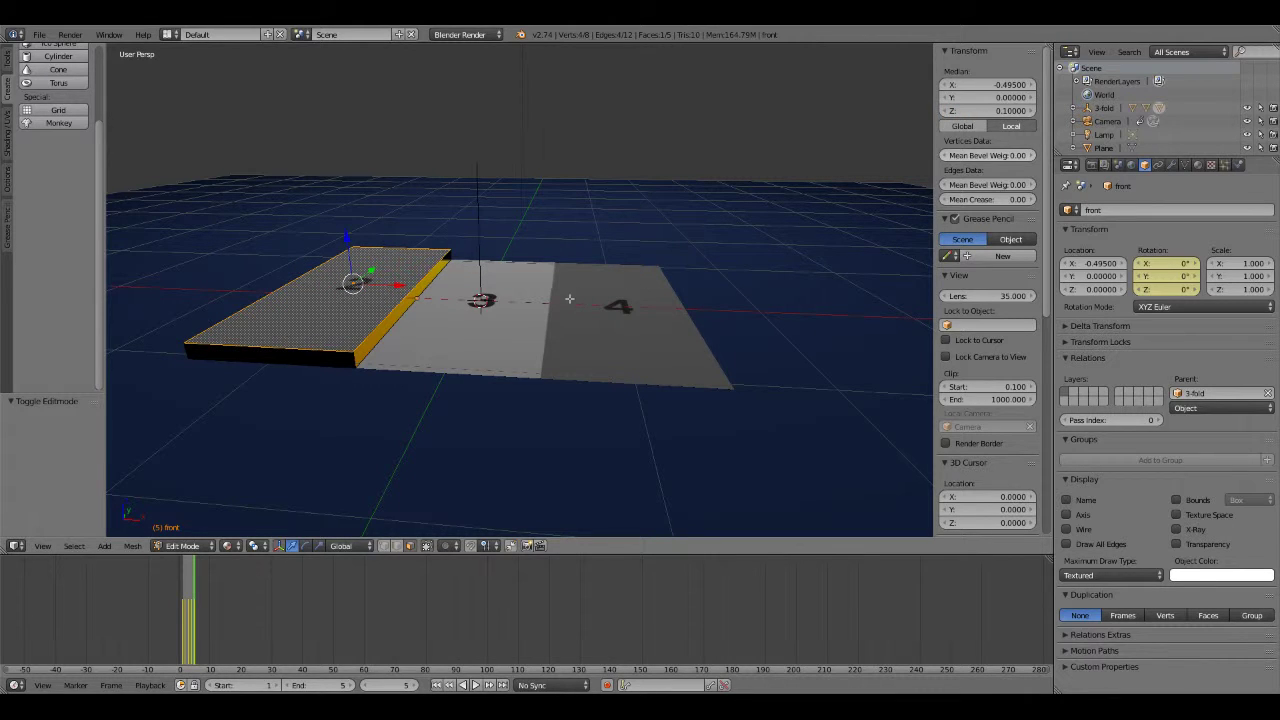
key(Tab)
Raise back panel 3's top face to Median Z 0.1 in Edit Mode.
right_click(508, 306)
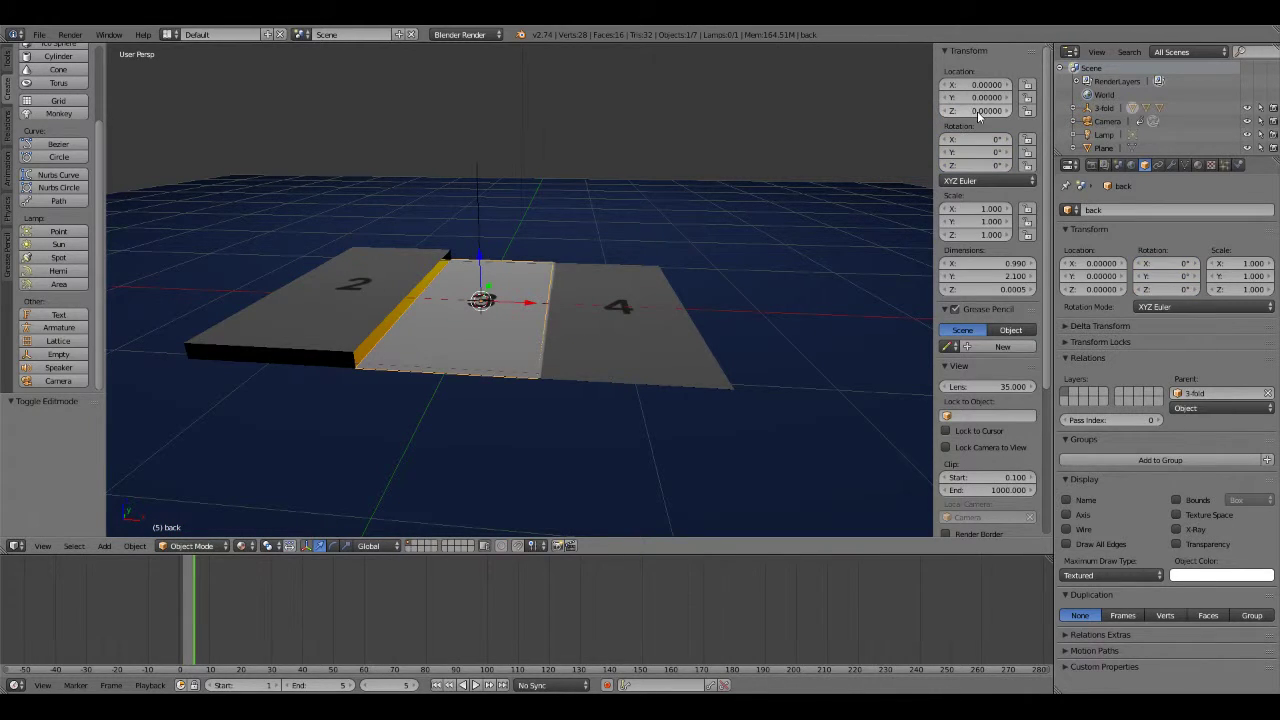
key(Tab)
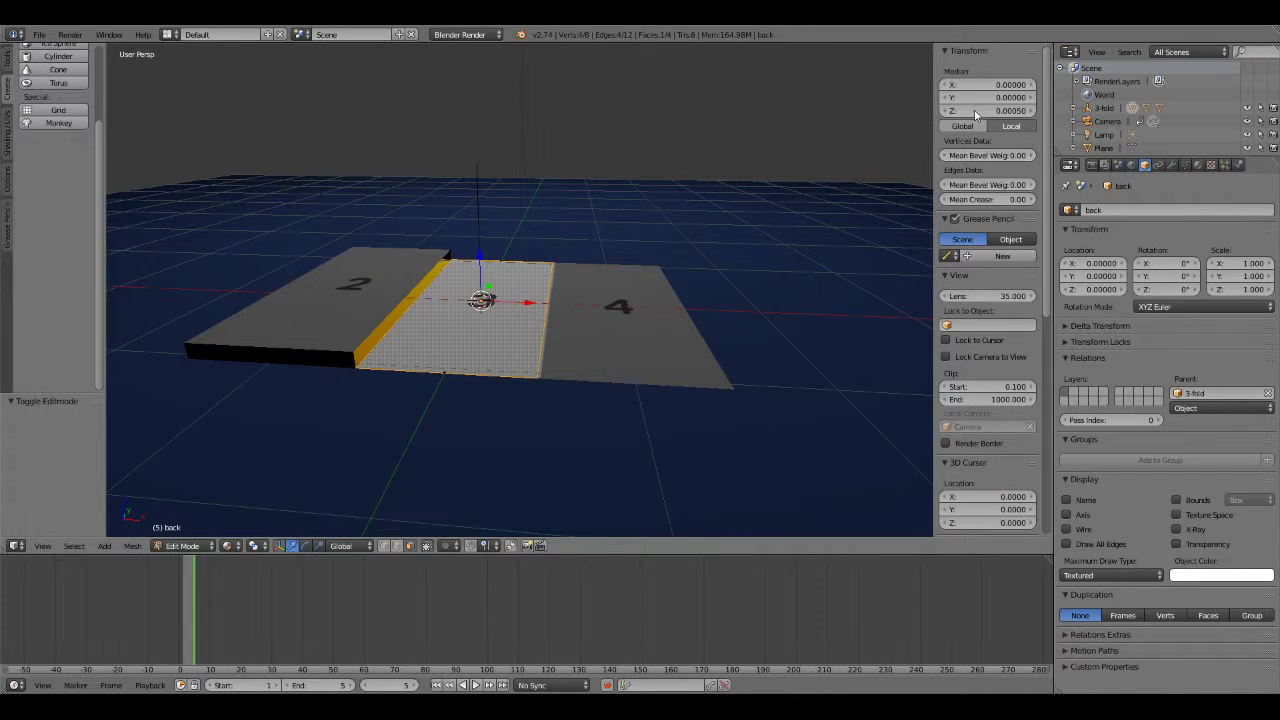
click(974, 112)
text(0.1)
key(Return)
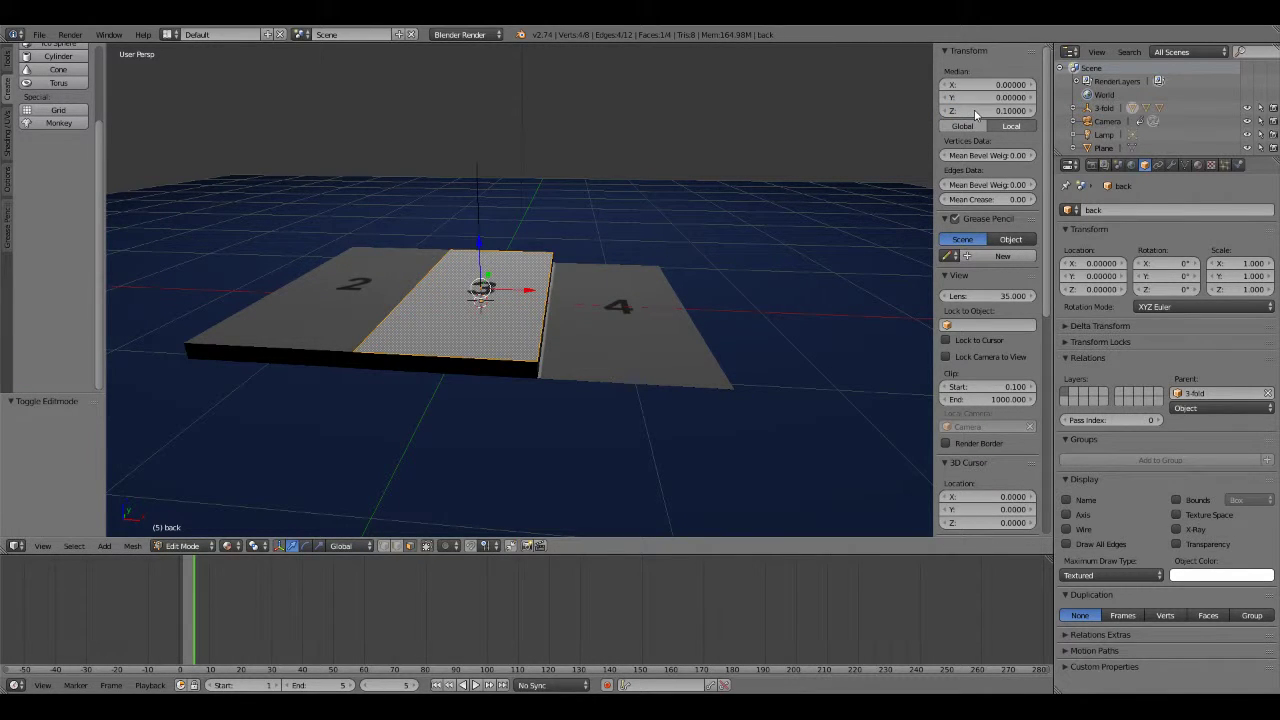
key(Tab)
Raise flap panel 4's top face to Median Z 0.1 in Edit Mode.
right_click(646, 327)
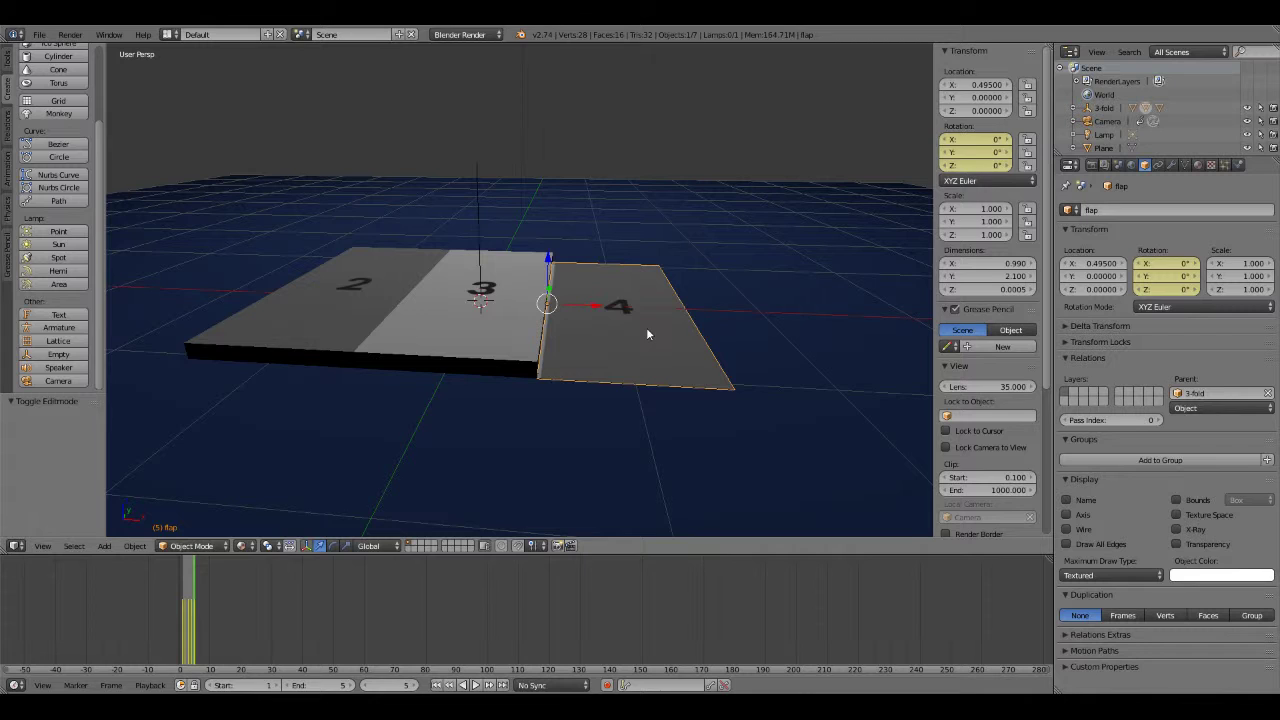
key(Tab)
click(1018, 110)
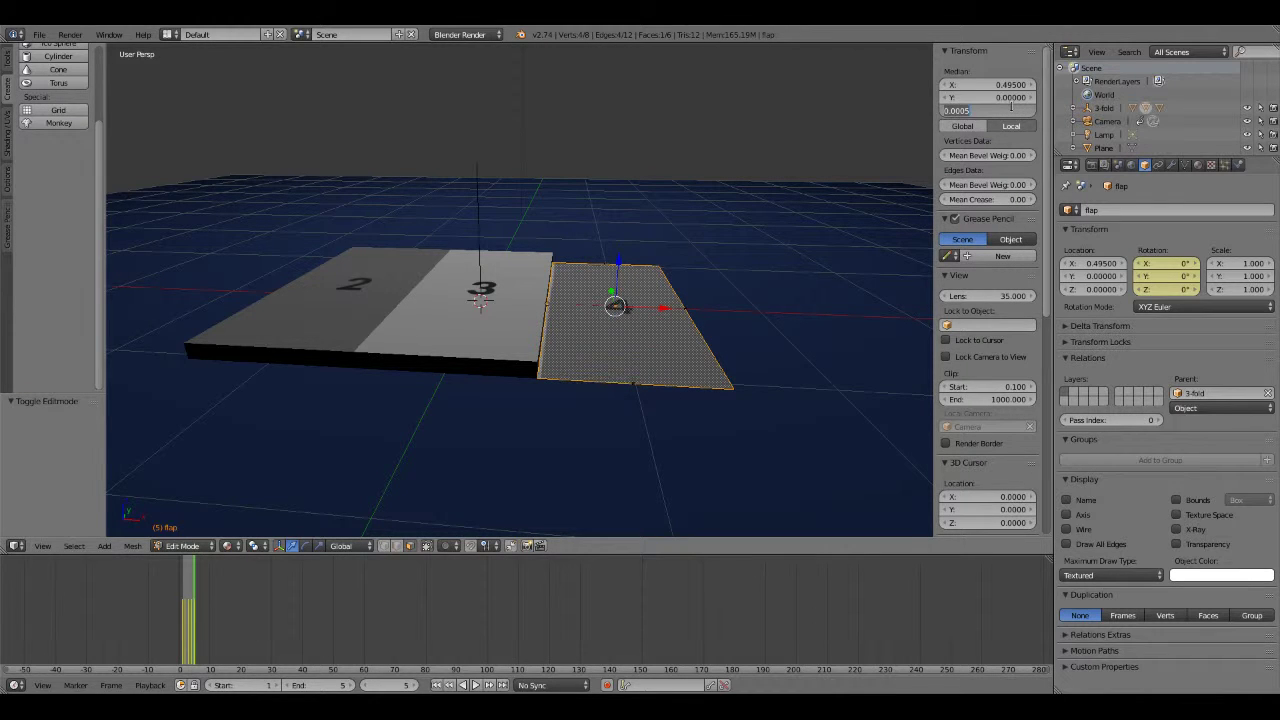
text(0.1)
key(Return)
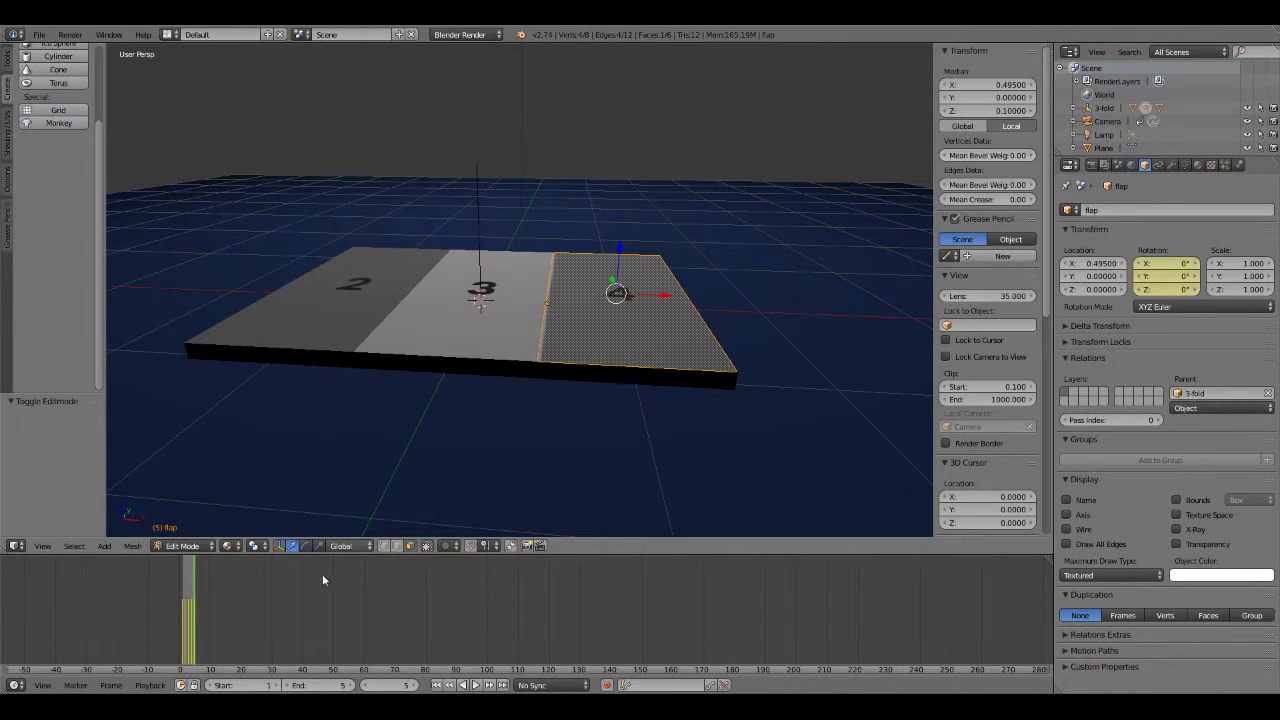
Scrub between frames 4 and 5 to check the fold, ending flat at frame 5.
click(368, 688)
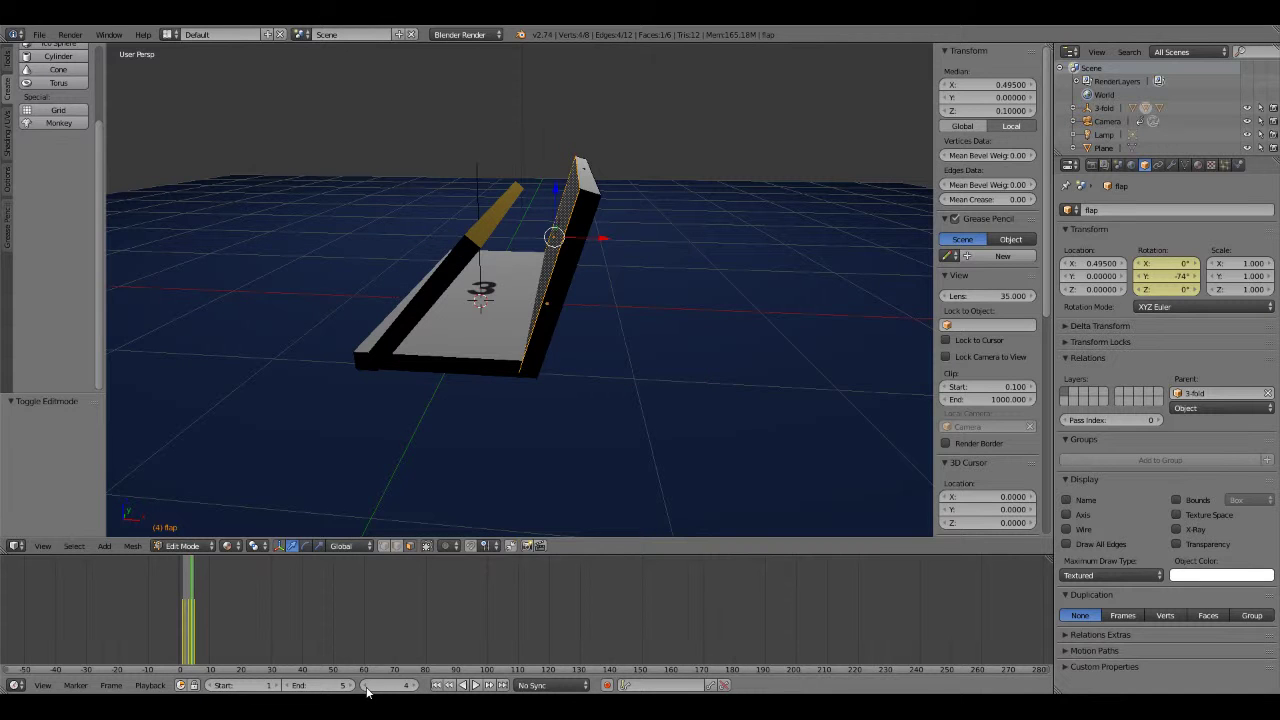
click(368, 688)
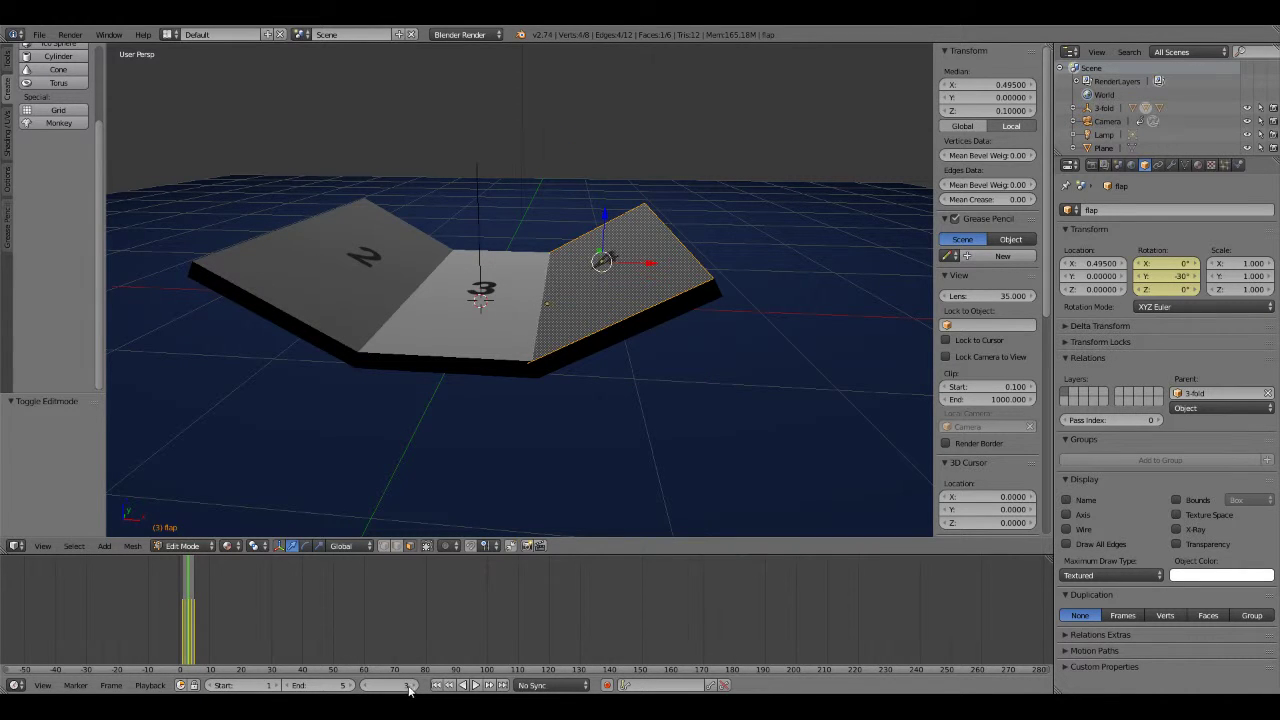
click(411, 688)
click(411, 688)
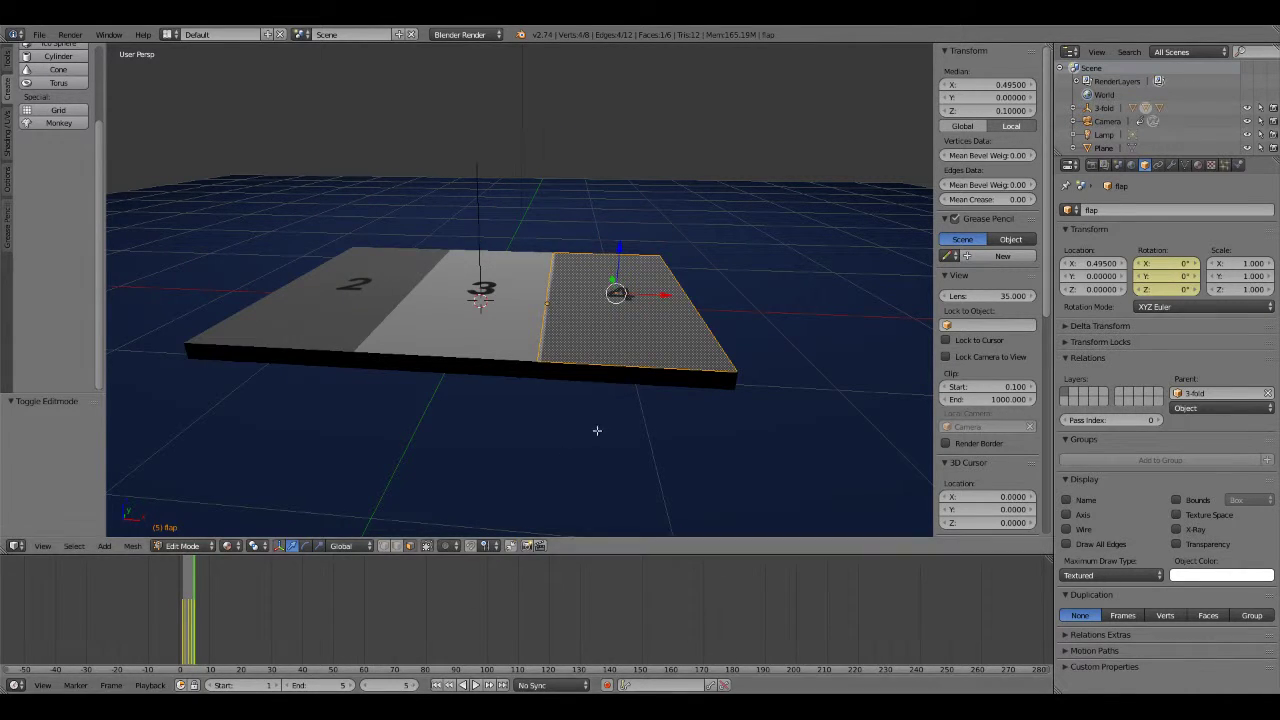
mouse_move(597, 431)
middle_down()
mouse_move(597, 417)
mouse_move(565, 408)
middle_up()
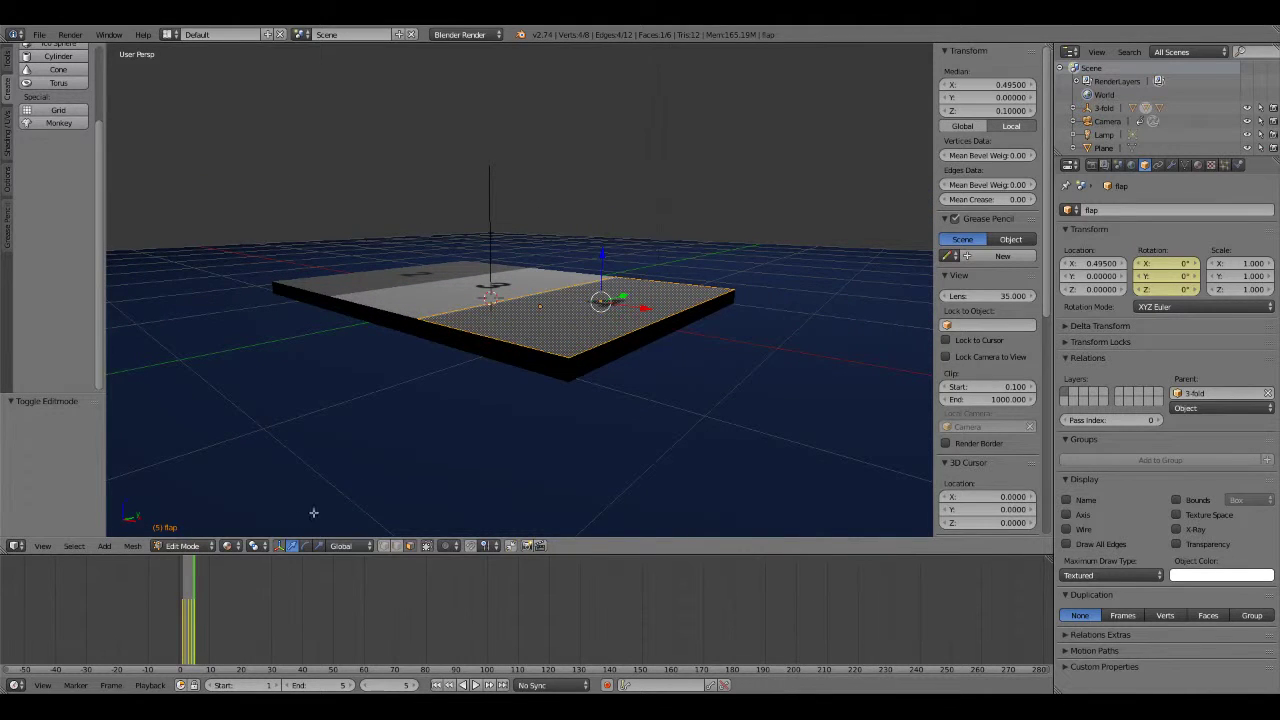
Preview the thickened brochure in Rendered shading, then return to Texture shading.
click(228, 545)
click(251, 459)
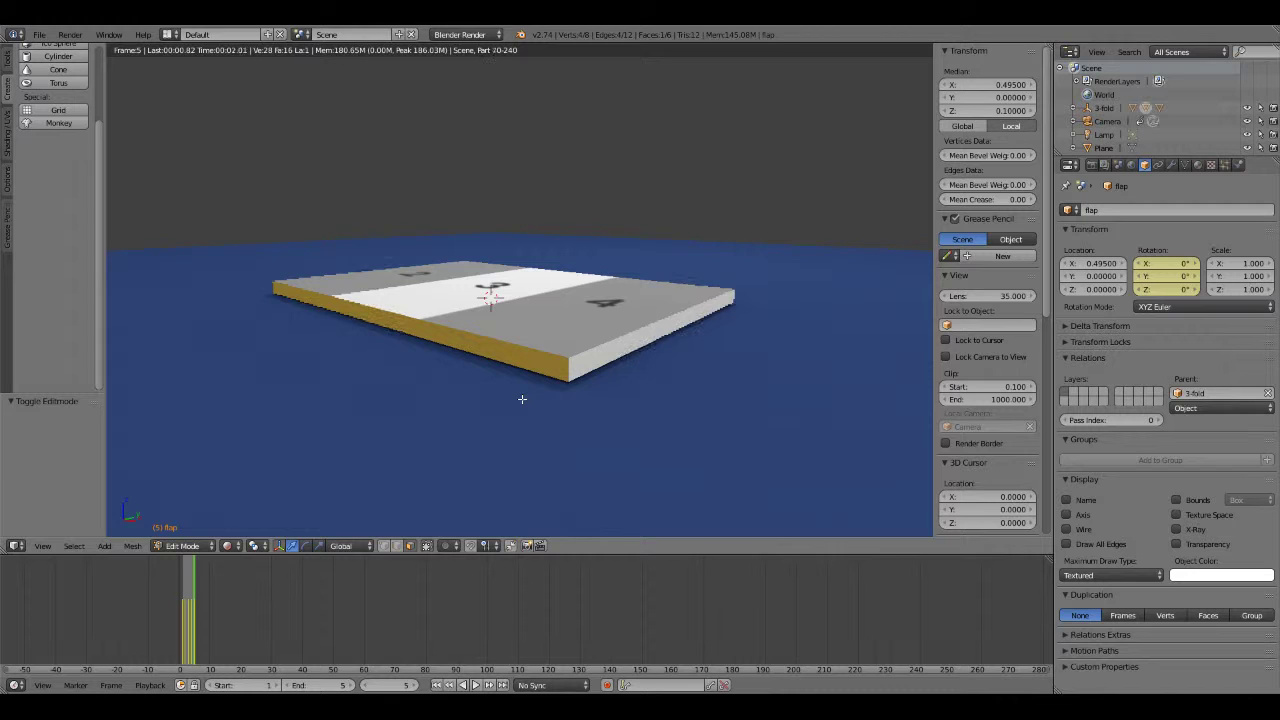
click(230, 546)
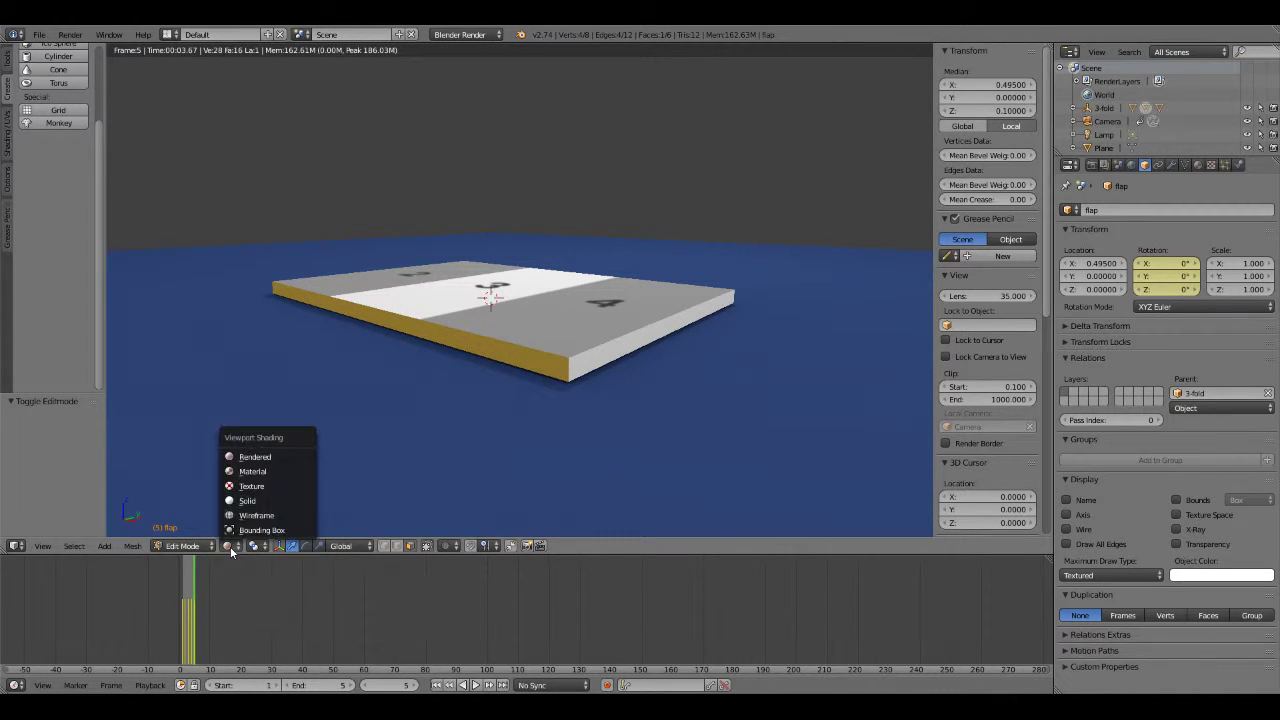
click(252, 487)
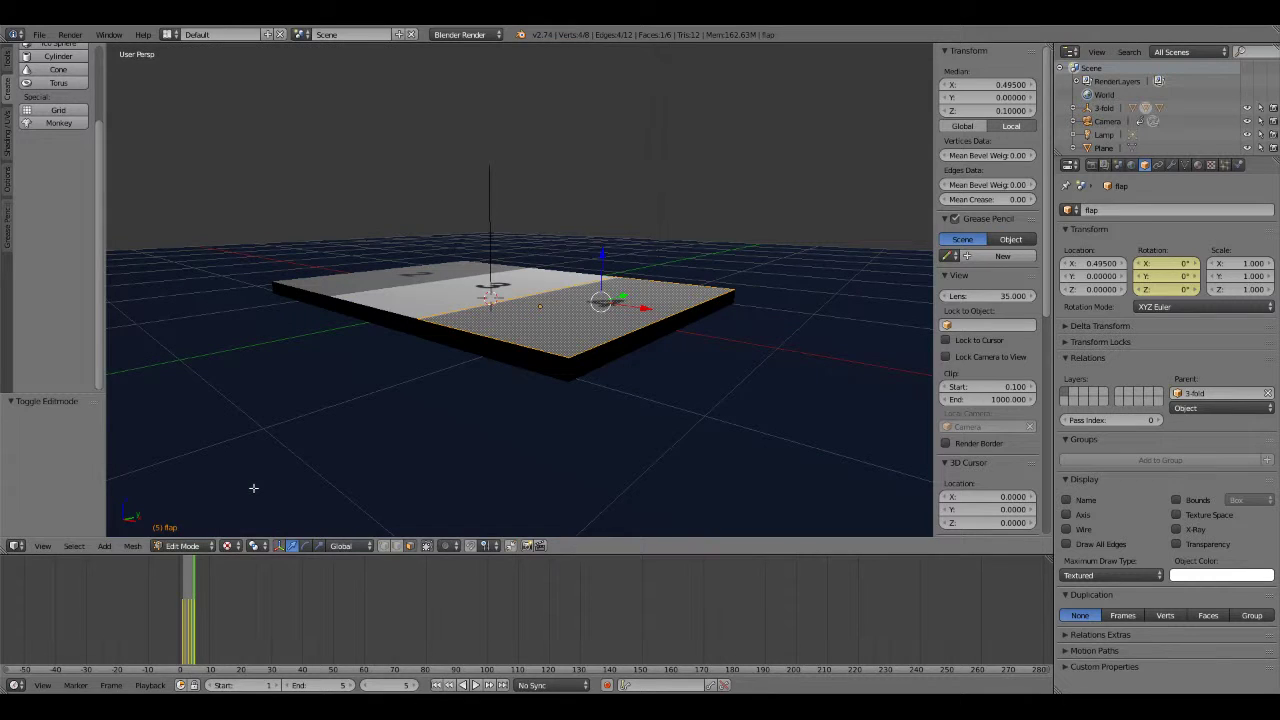
Change viewport shading and assign the cut material to the flap's side face.
click(230, 546)
click(242, 472)
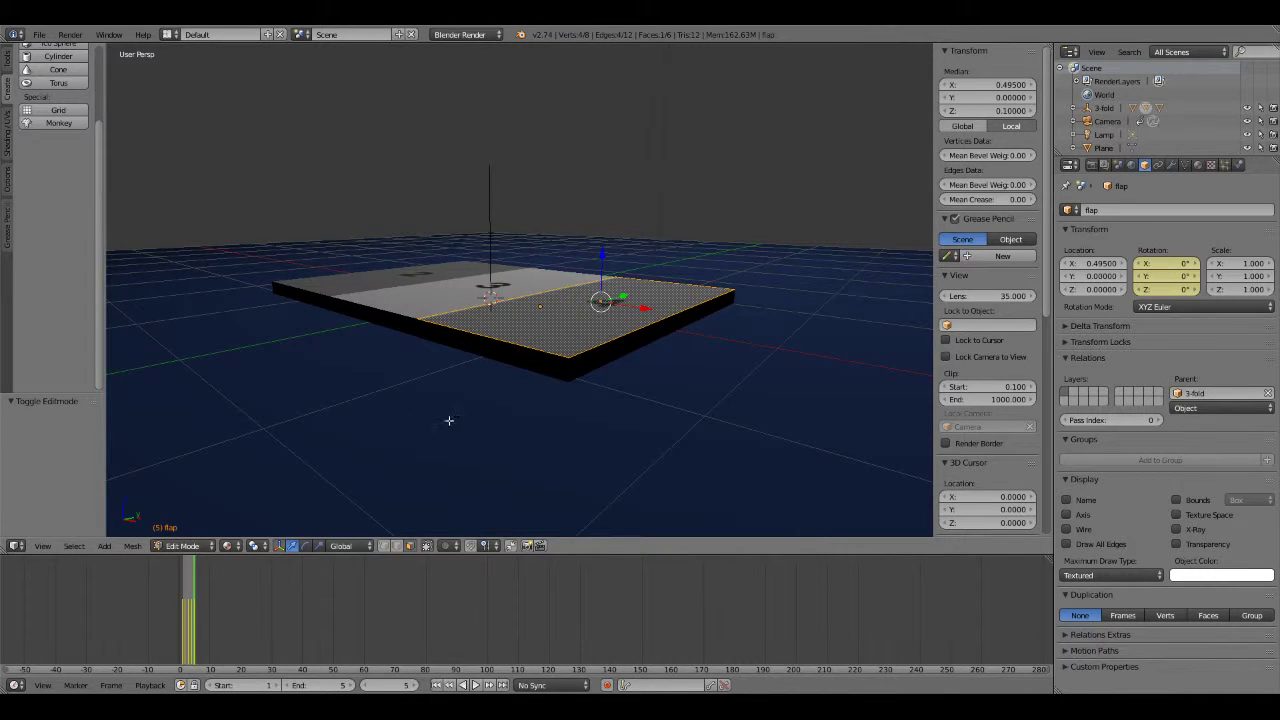
mouse_move(449, 420)
middle_down()
mouse_move(454, 386)
mouse_move(446, 426)
mouse_move(227, 410)
mouse_move(237, 423)
middle_up()
right_click(381, 348)
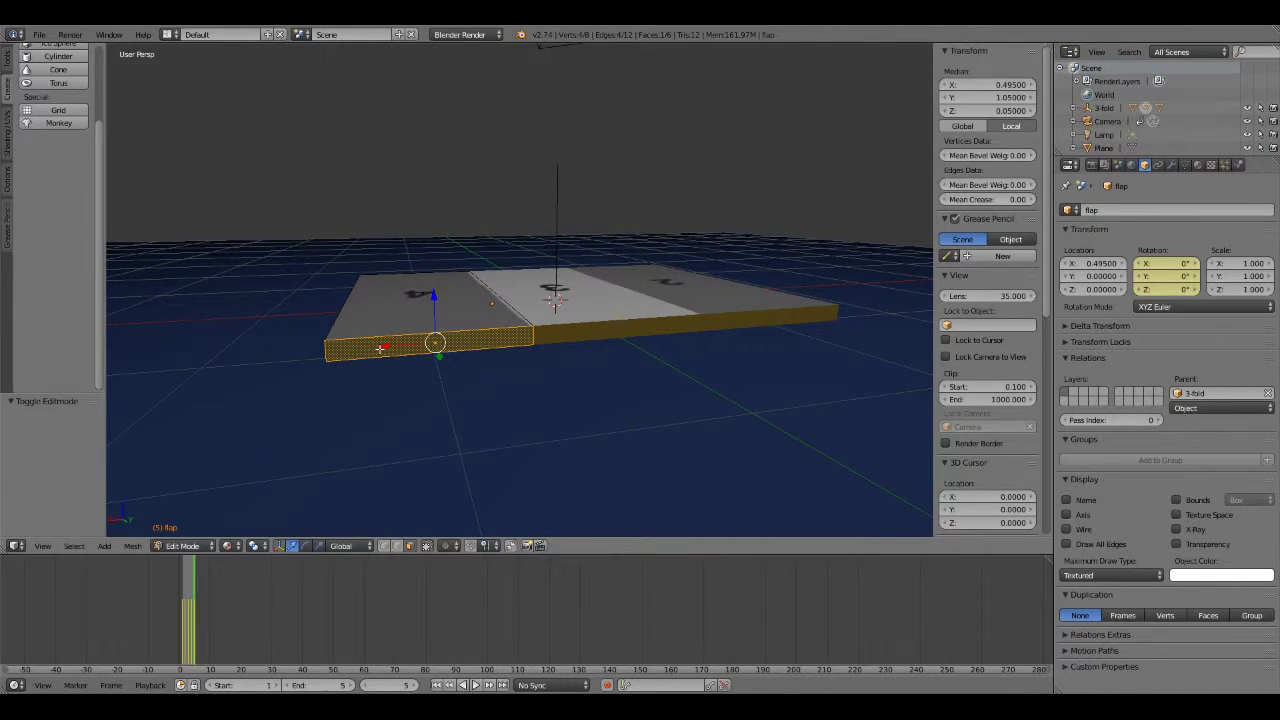
click(1197, 165)
click(1090, 242)
click(1092, 270)
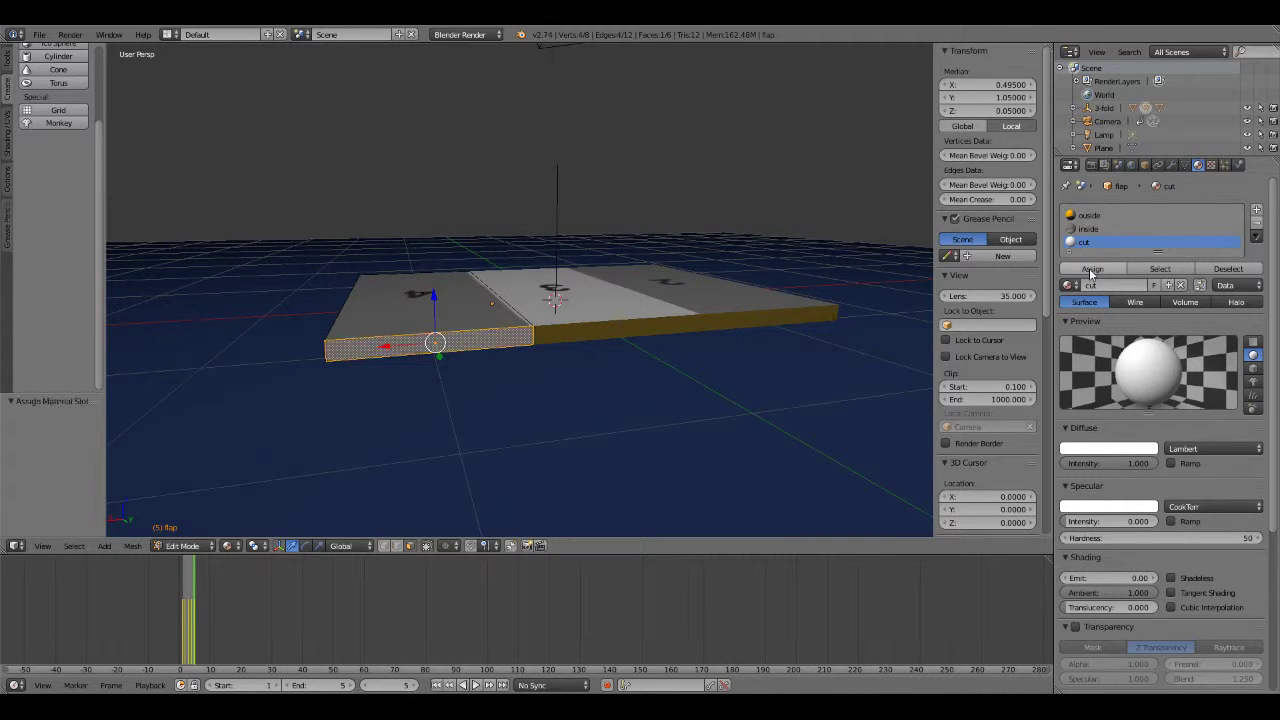
Assign cut to the flap's long front edge face, exit Edit Mode, and select the back panel.
middle_drag(407, 333, 503, 349)
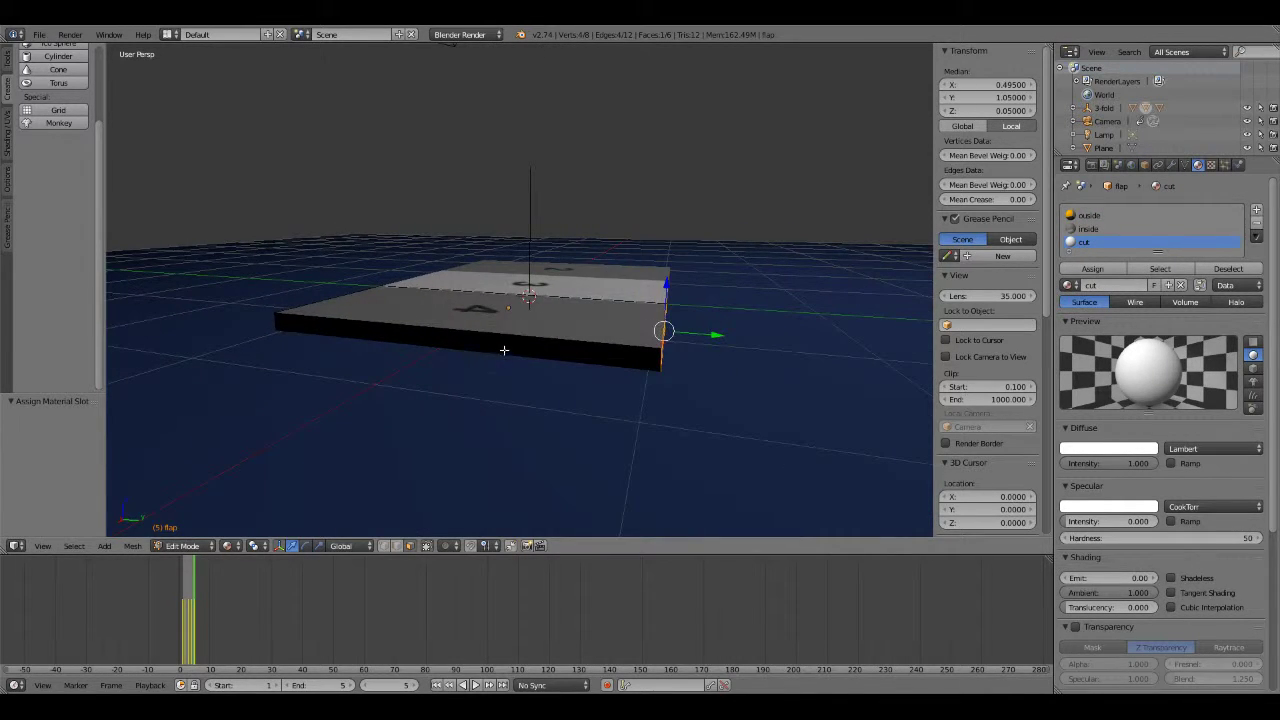
right_click(503, 349)
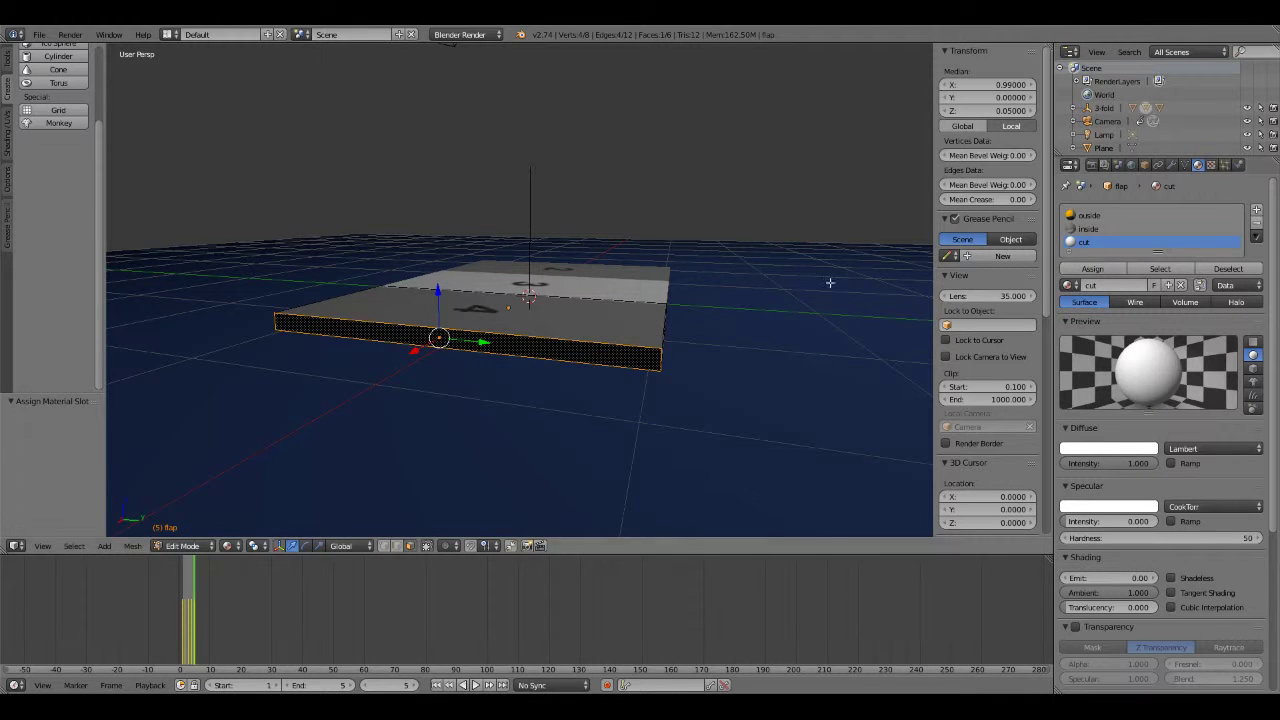
middle_drag(435, 338, 474, 348)
right_click(474, 348)
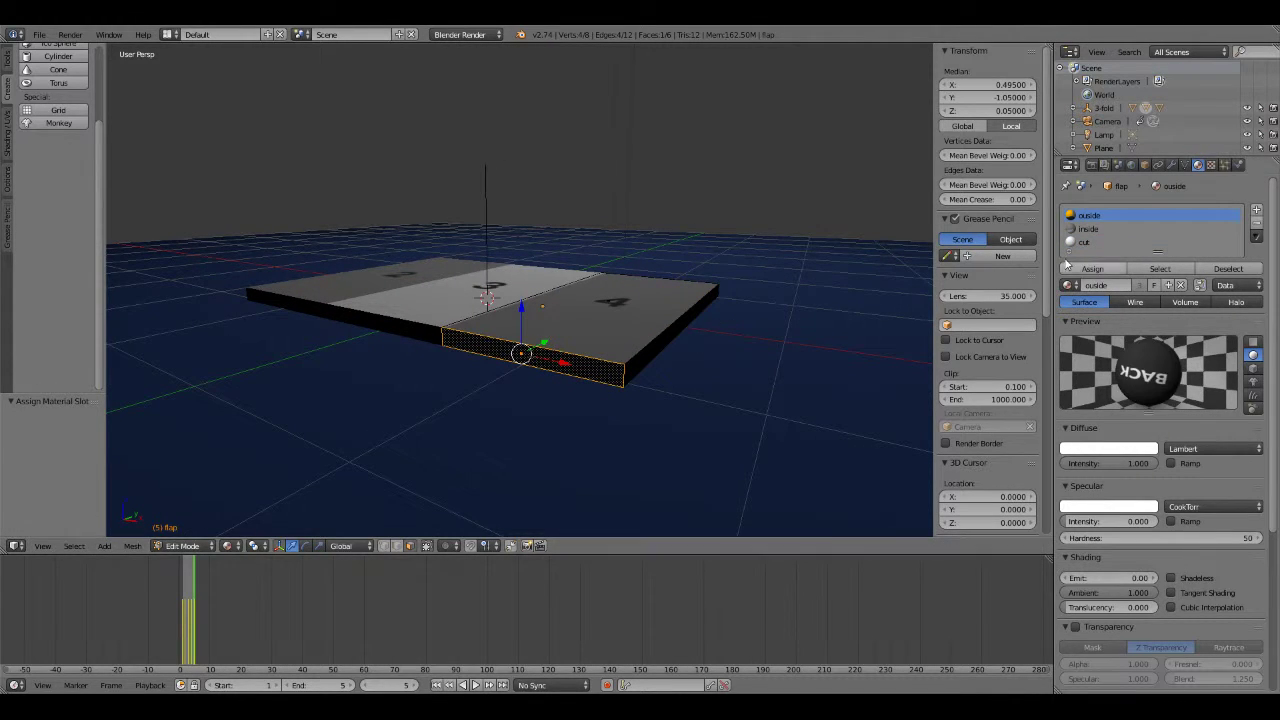
click(1093, 269)
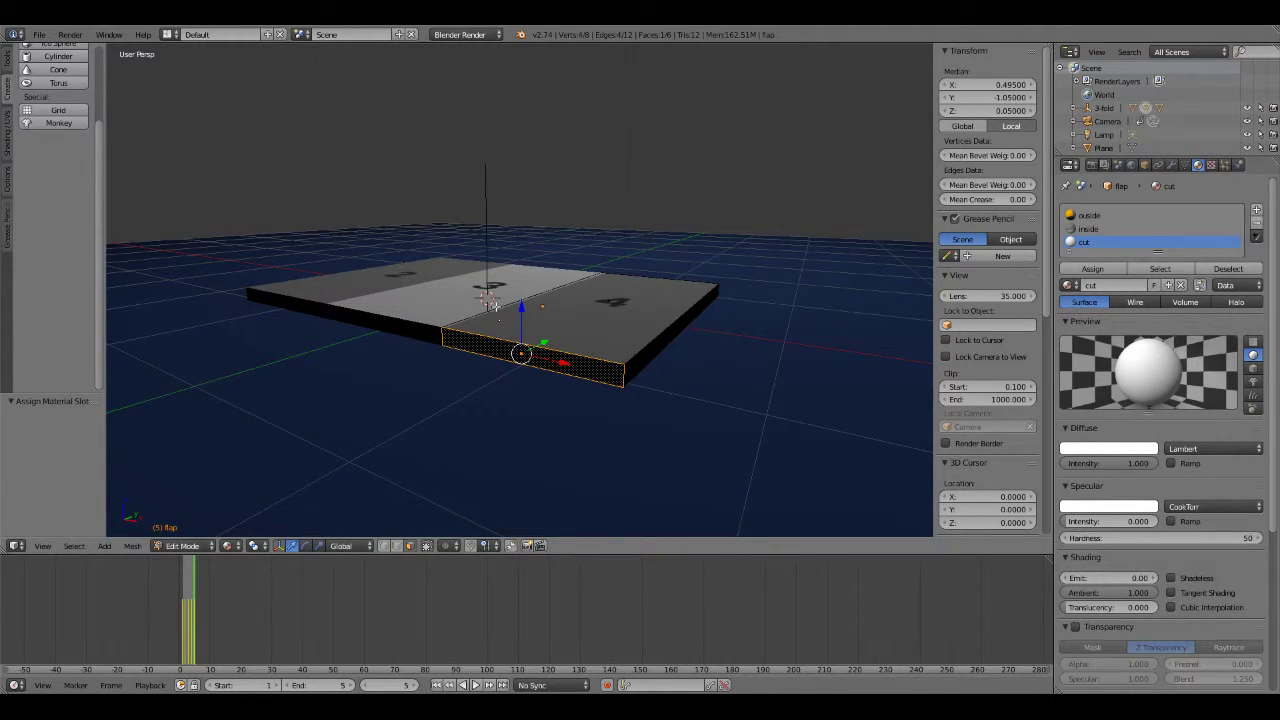
key(Tab)
right_click(420, 329)
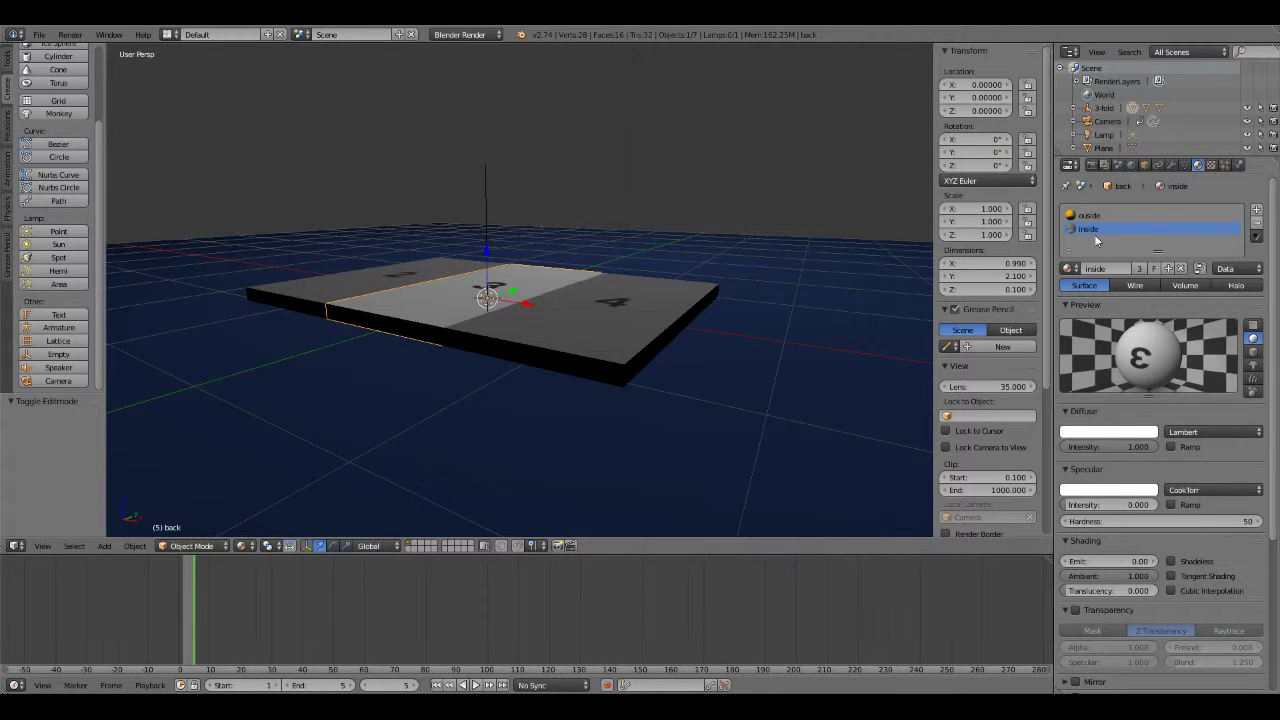
Add a cut material slot to the back panel and assign it to its front edge face.
key(Tab)
right_click(412, 330)
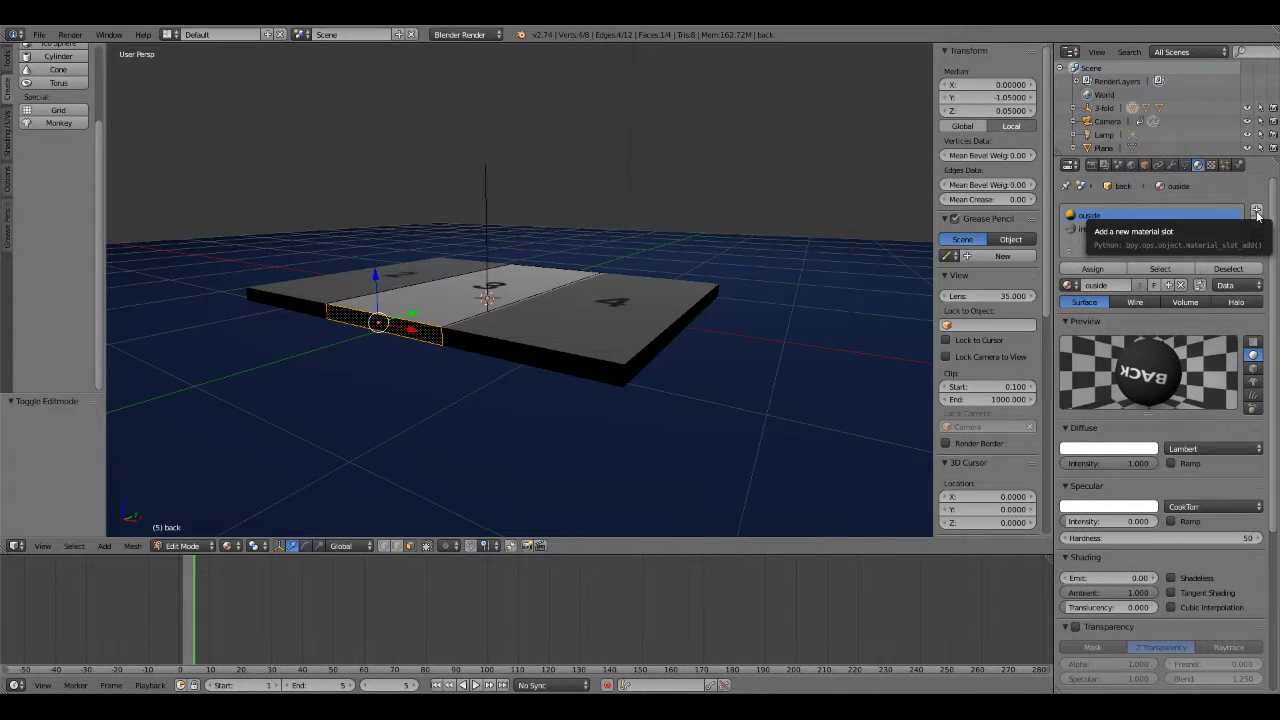
click(1257, 215)
click(1070, 286)
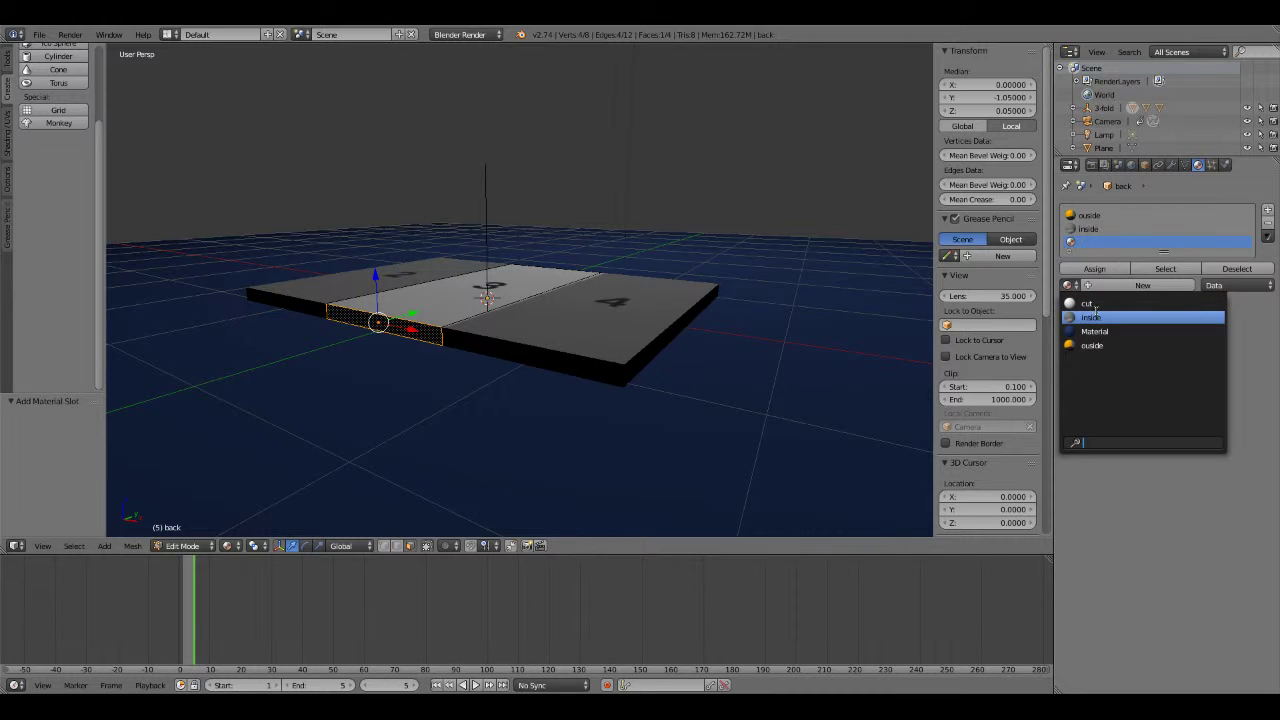
click(1097, 304)
click(1093, 269)
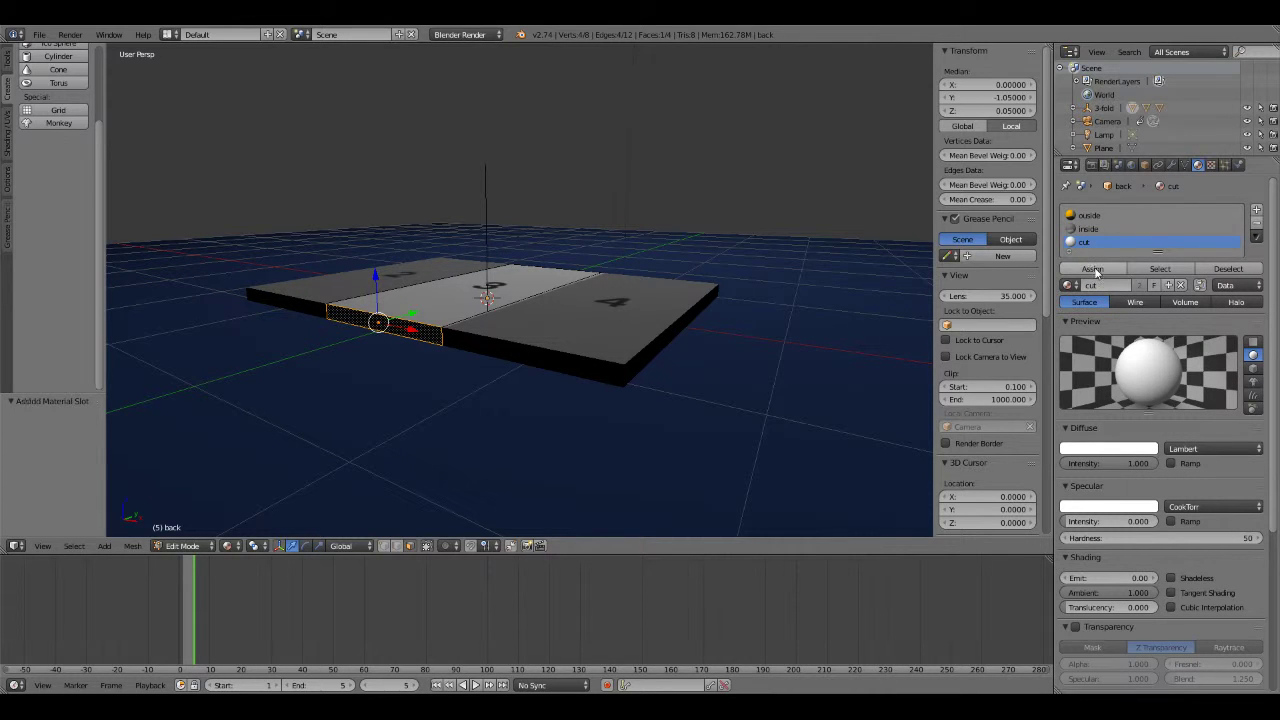
Assign the cut material to the back panel's opposite side edge face.
middle_drag(827, 299, 618, 315)
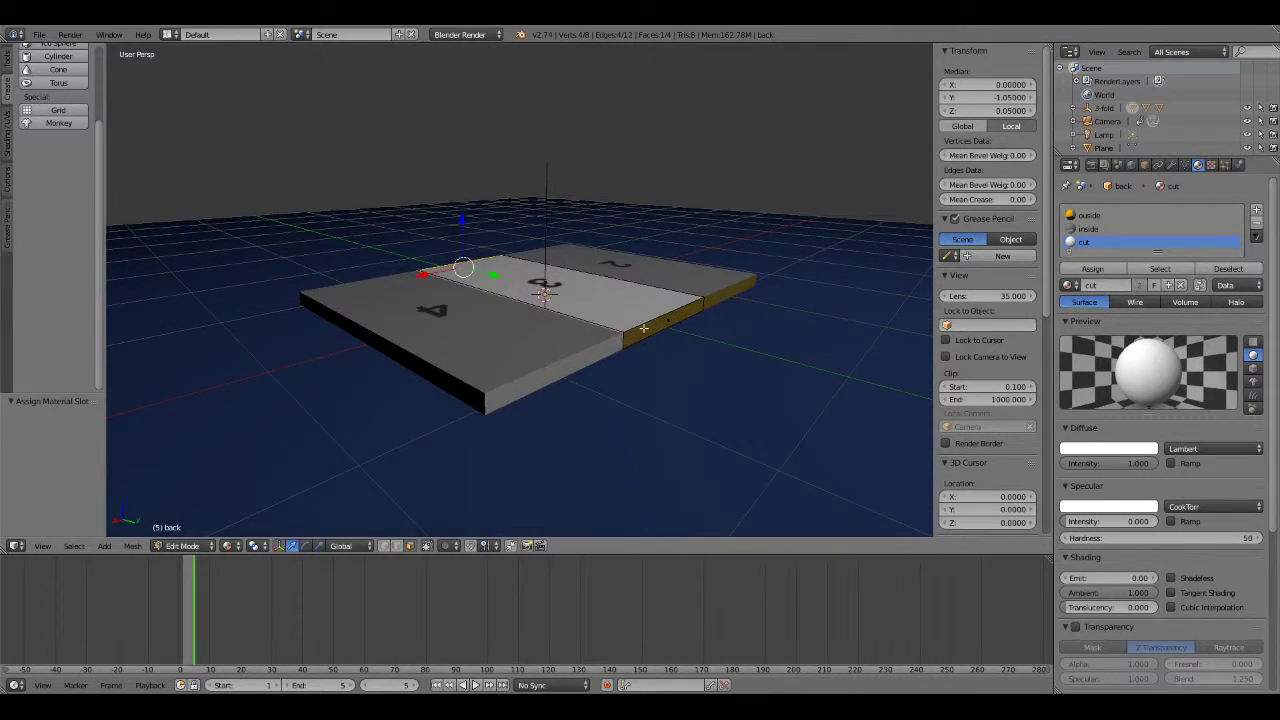
right_click(643, 328)
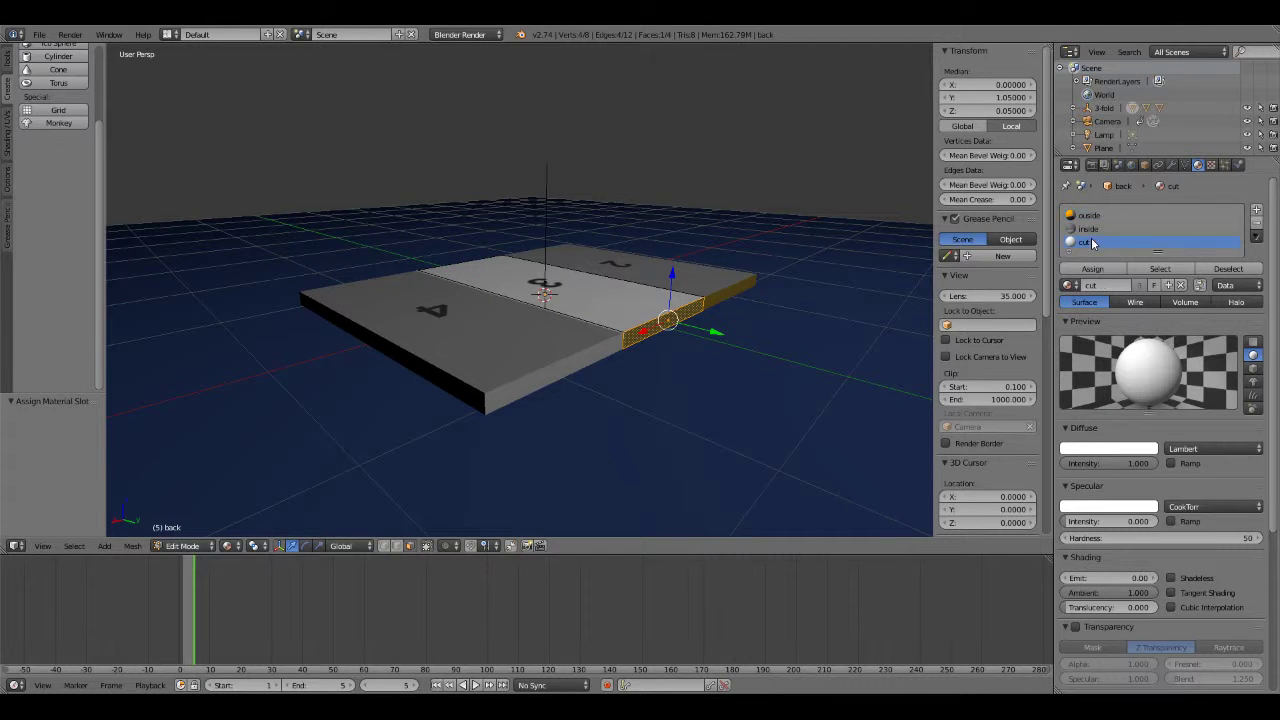
click(1100, 269)
middle_drag(523, 289, 794, 280)
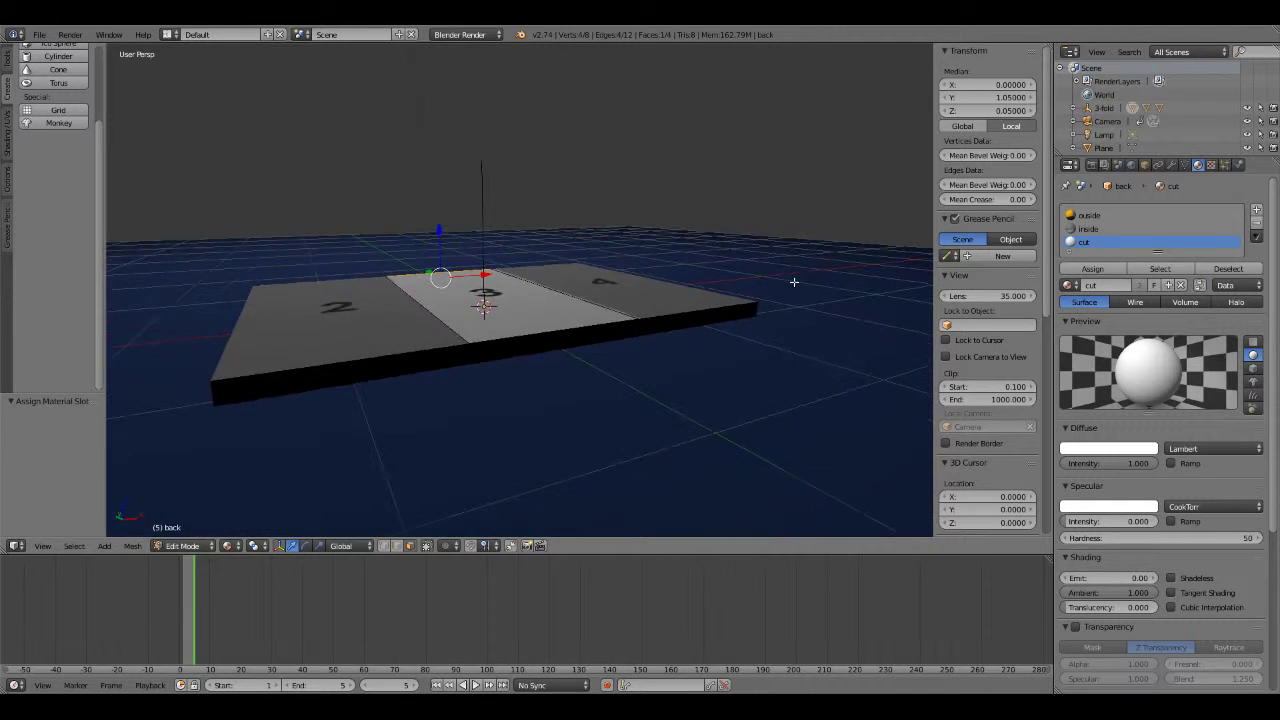
right_click(463, 349)
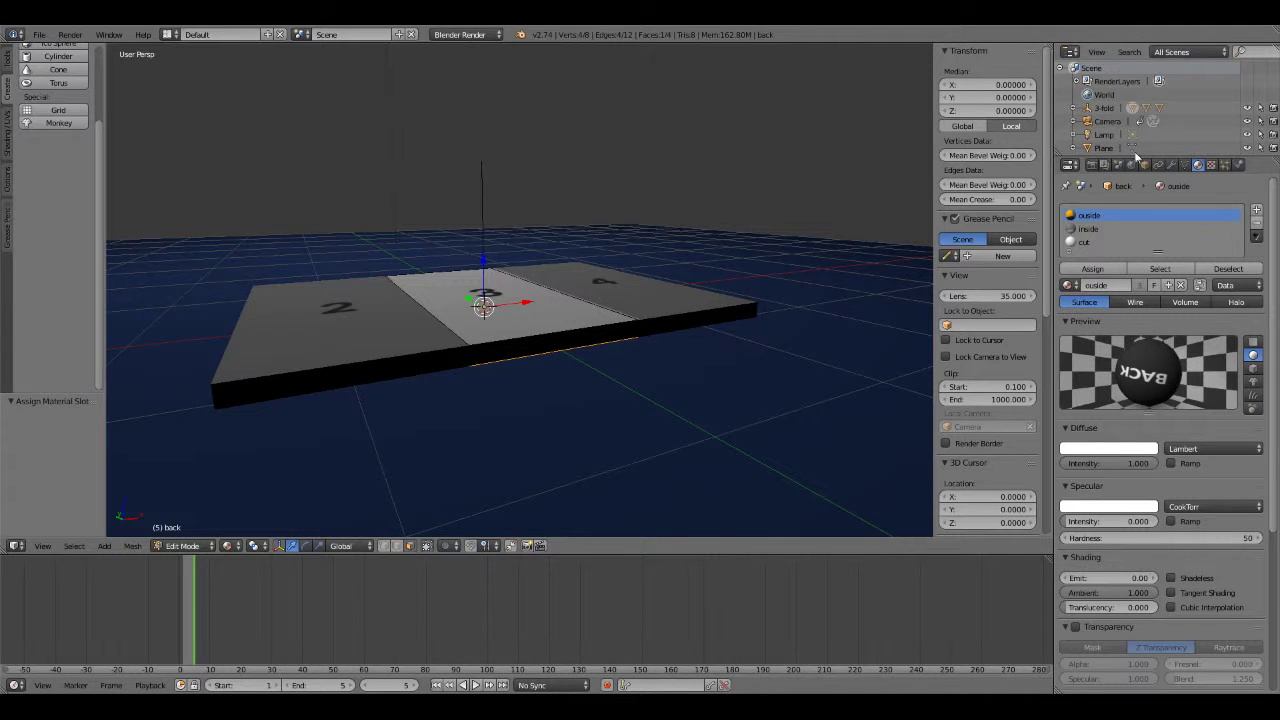
Hide front panel 2 in the 3-fold Outliner group, leave Edit Mode, and select the ground plane.
click(1074, 108)
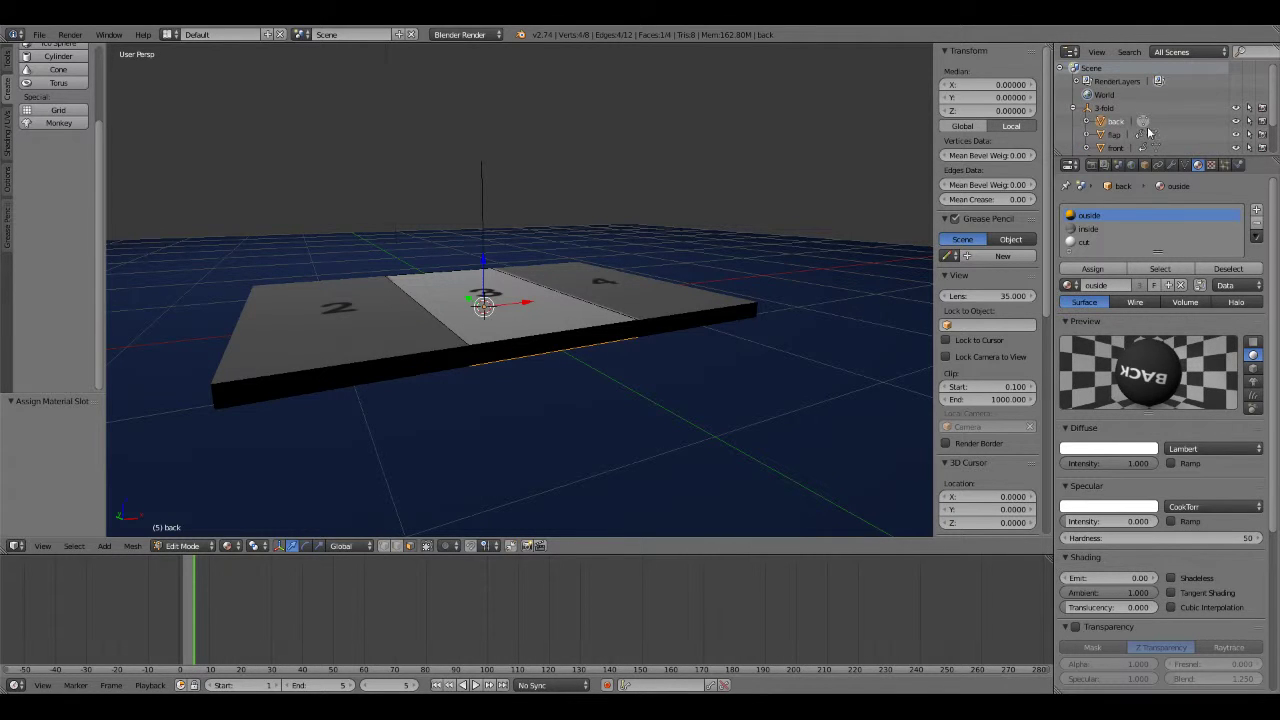
click(1236, 148)
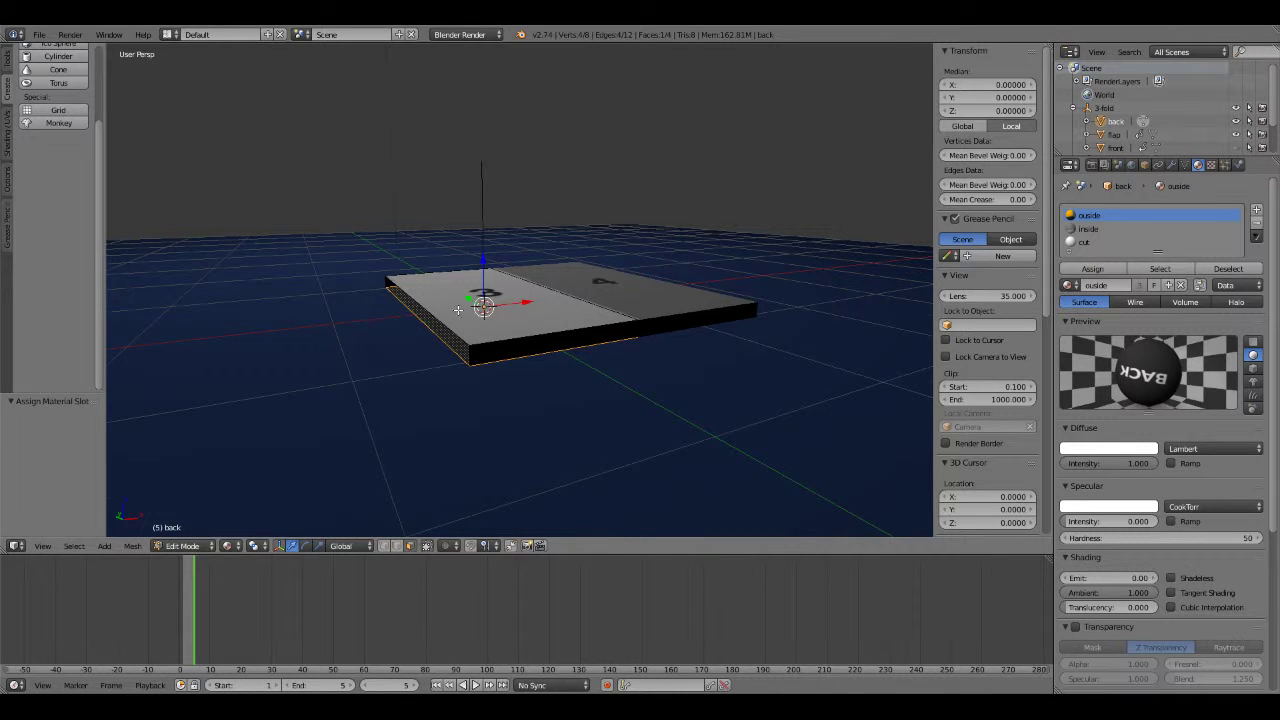
mouse_move(449, 337)
middle_down()
mouse_move(470, 290)
mouse_move(460, 330)
middle_up()
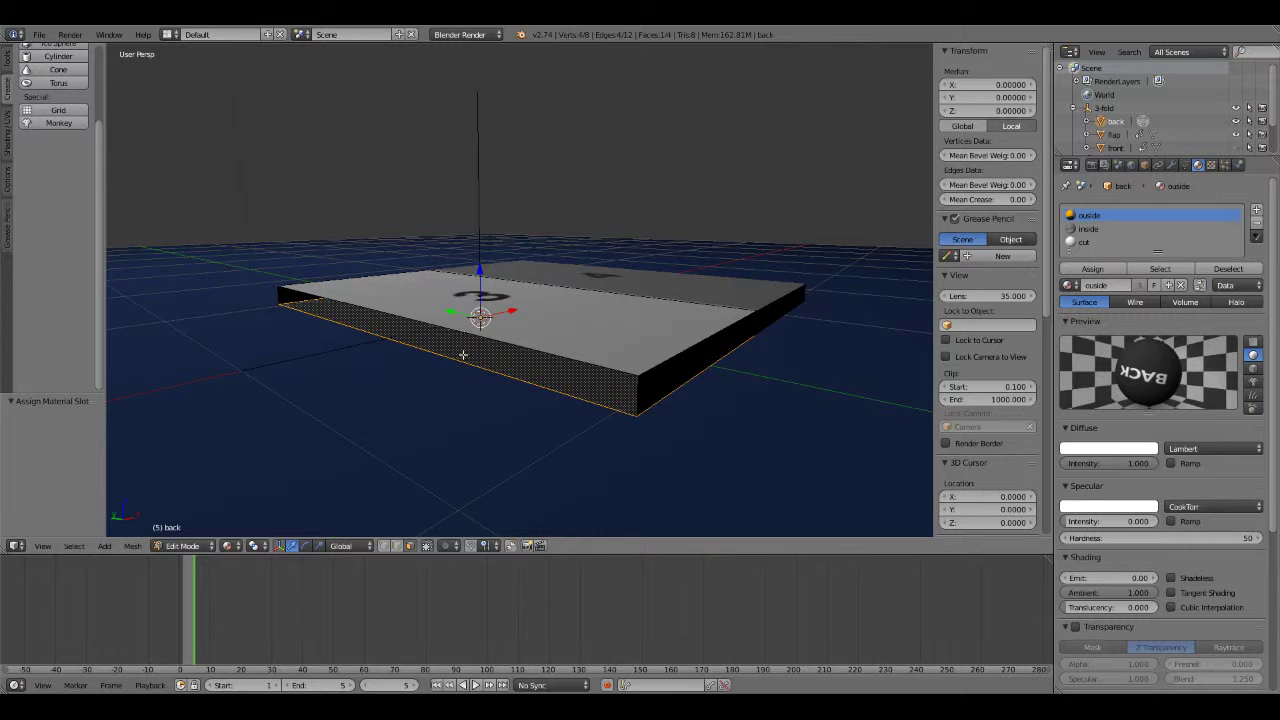
click(385, 546)
right_click(277, 287)
key(Tab)
right_click(639, 376)
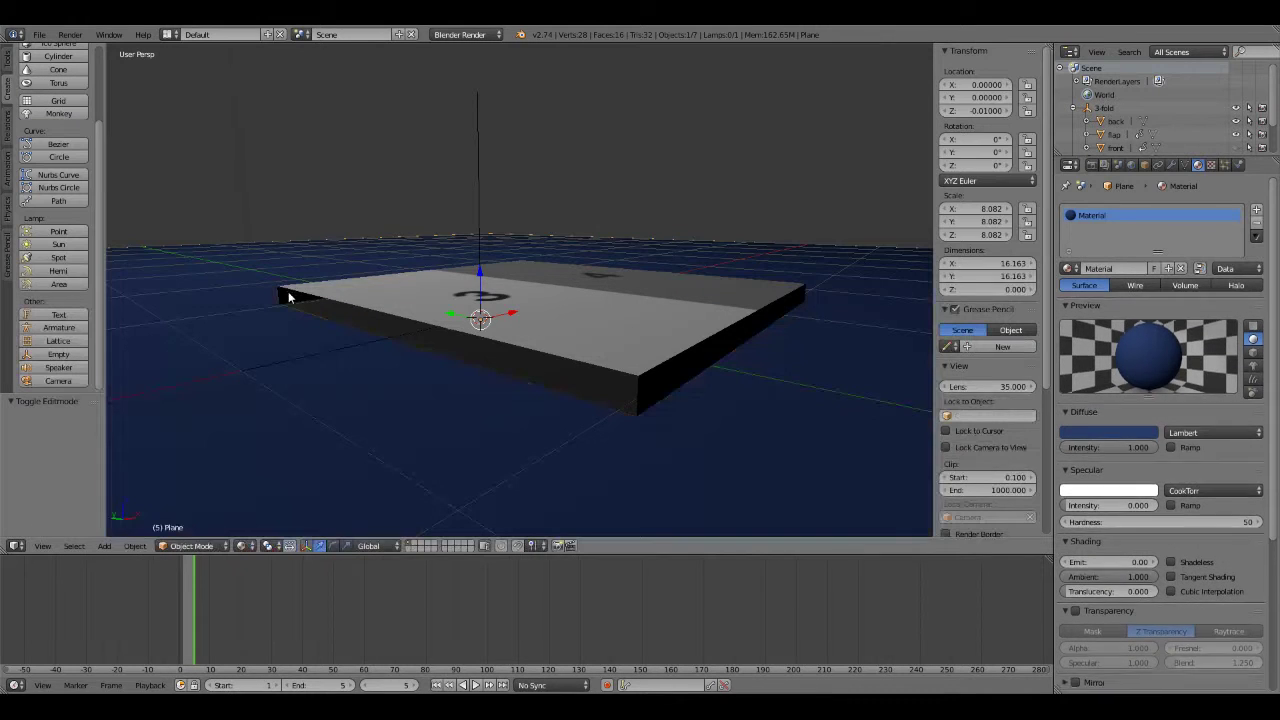
Fill the back panel's open long side with a new face from its four corners.
right_click(288, 291)
key(Tab)
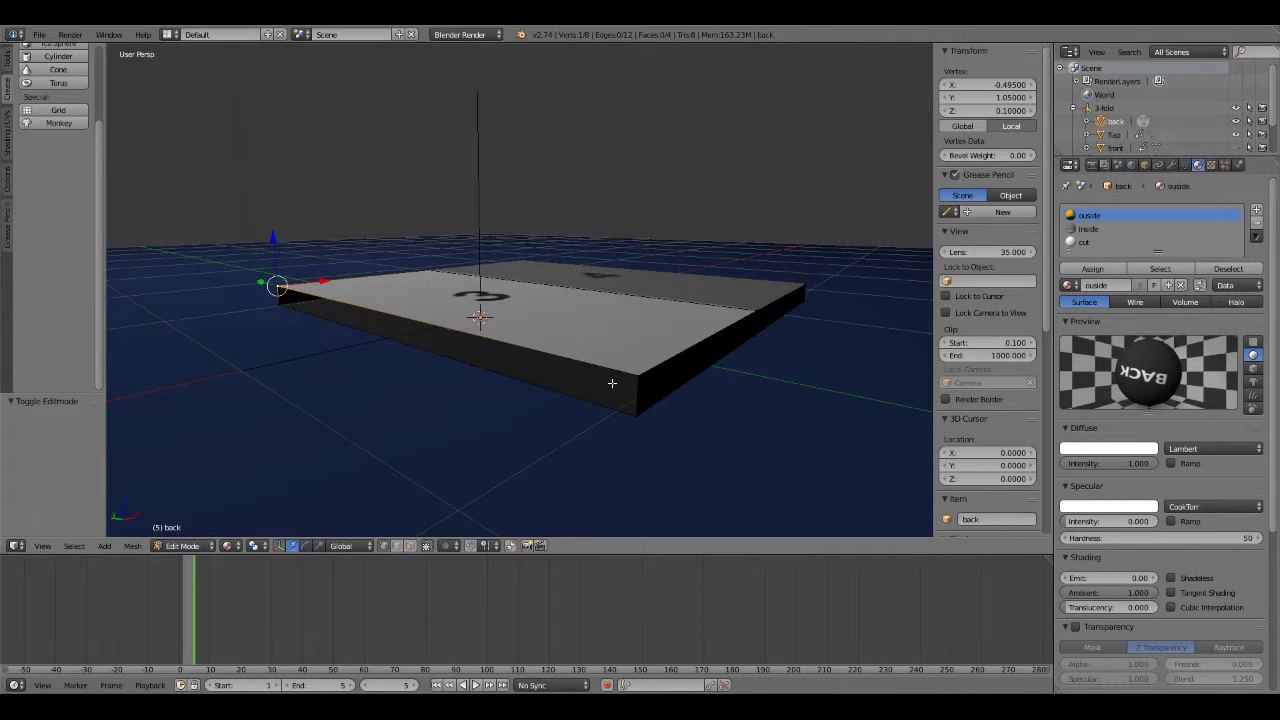
shift+right_click(636, 378)
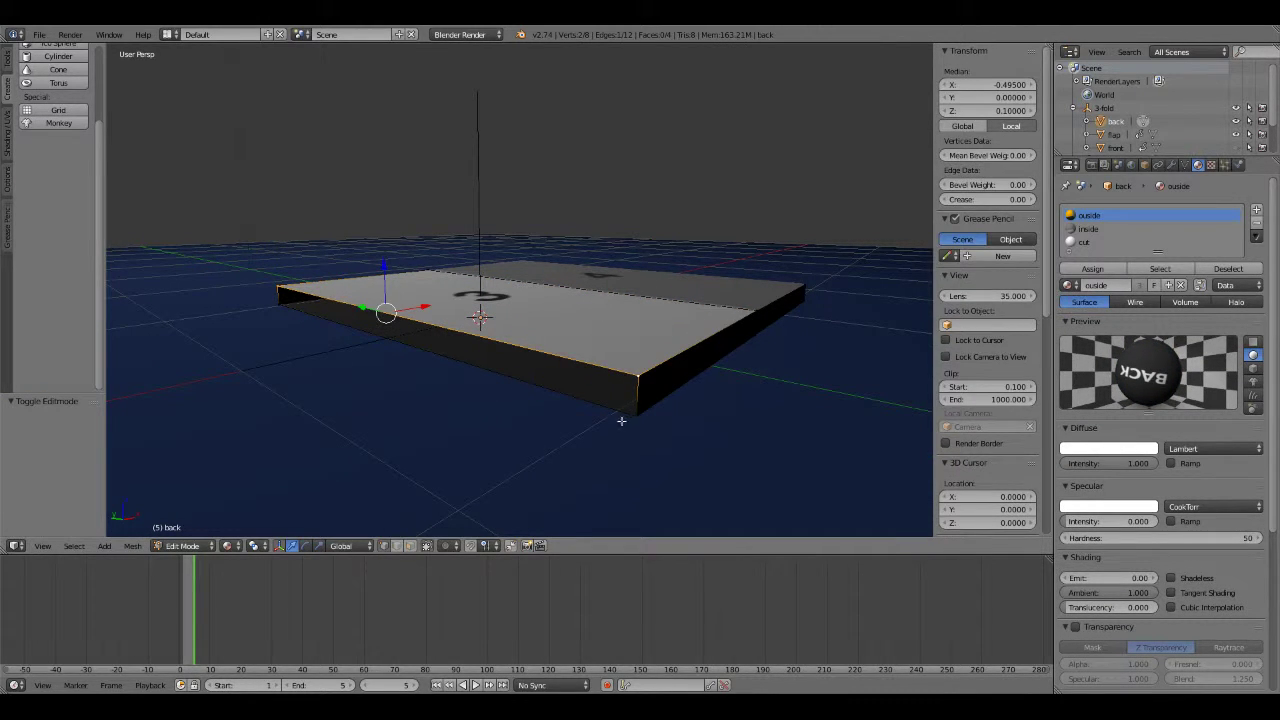
shift+right_click(634, 416)
shift+right_click(280, 306)
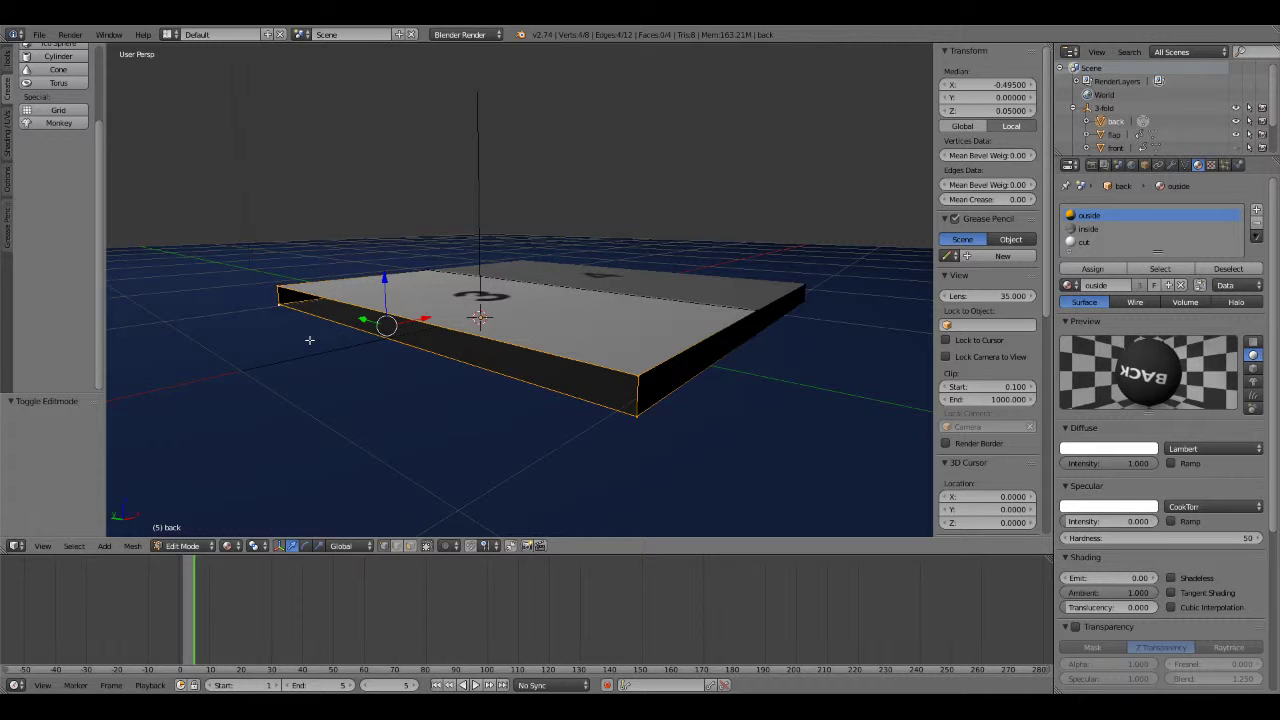
key(f)
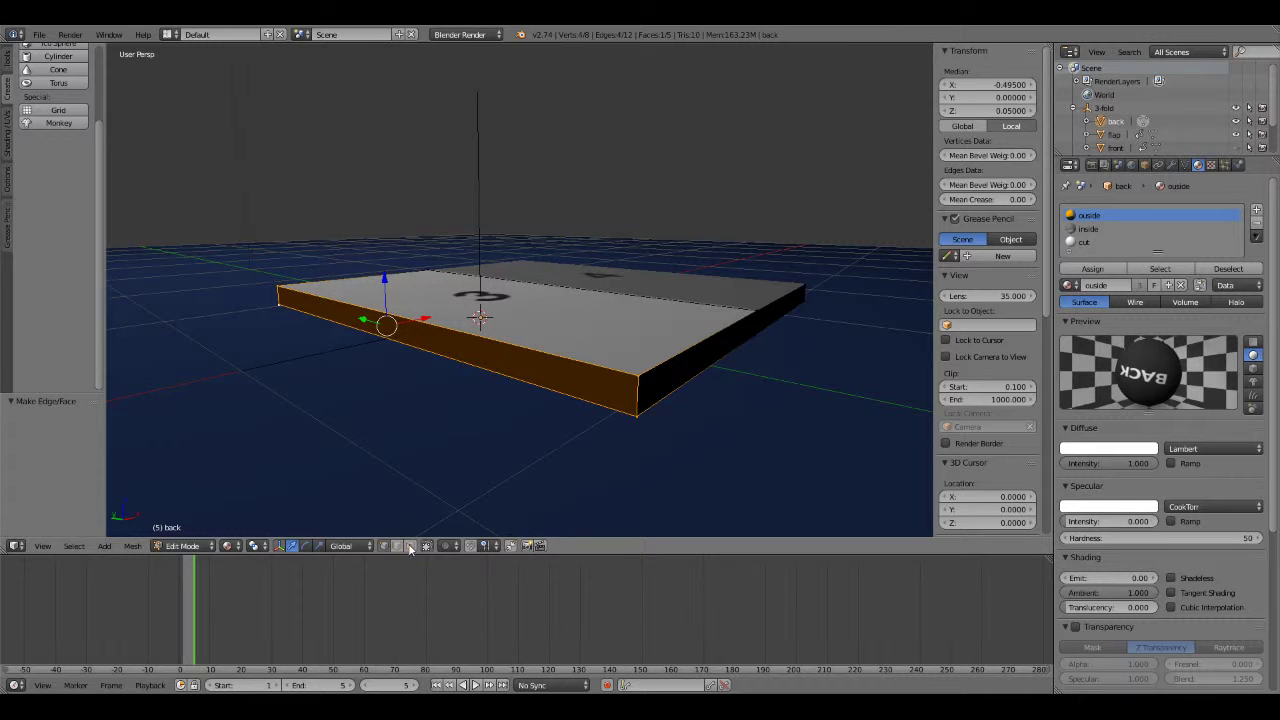
Assign the cut material slot to the new side face.
right_click(646, 388)
right_click(596, 382)
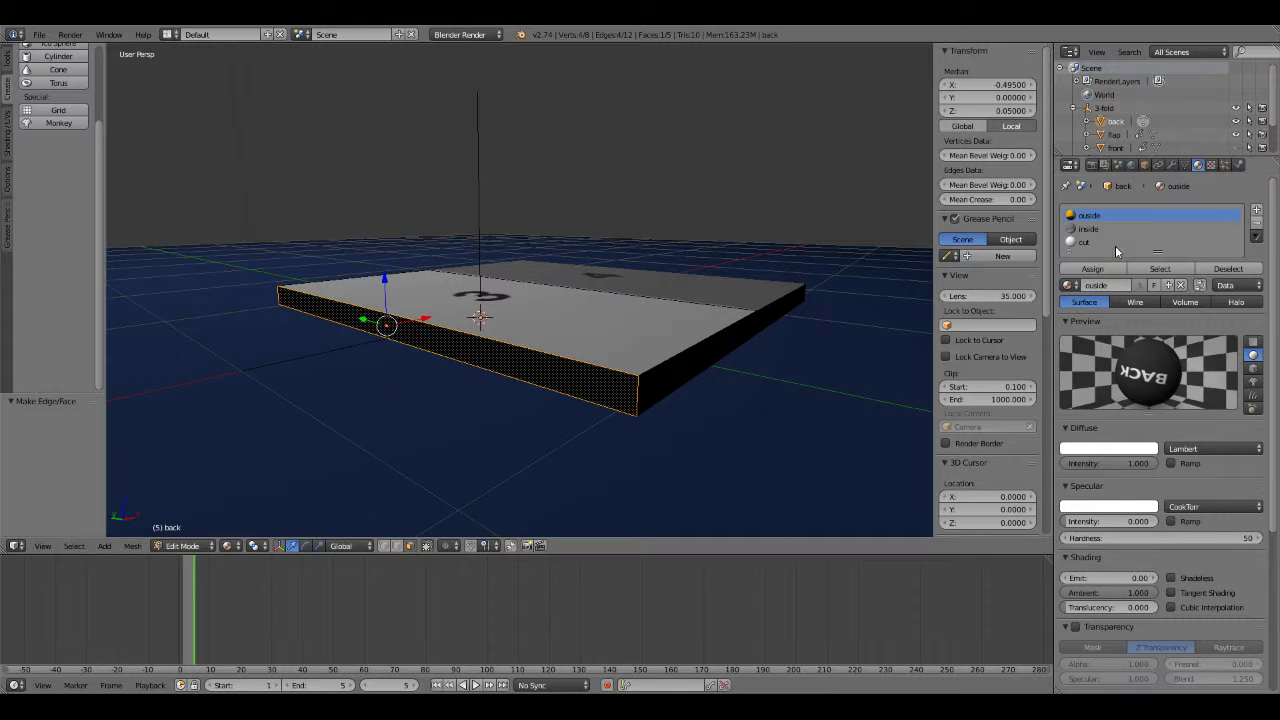
click(1084, 241)
click(1092, 269)
middle_drag(560, 294, 504, 362)
right_click(504, 362)
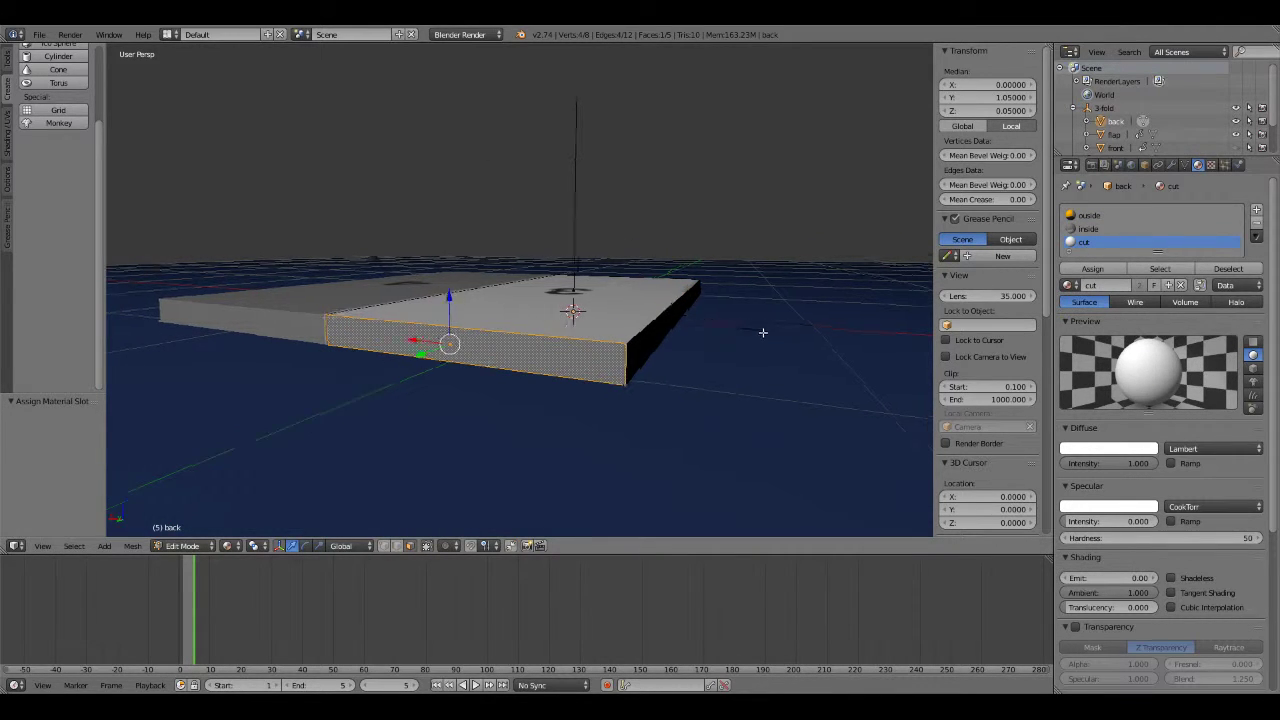
Leave Edit Mode and unhide front panel 2.
middle_drag(763, 331, 519, 346)
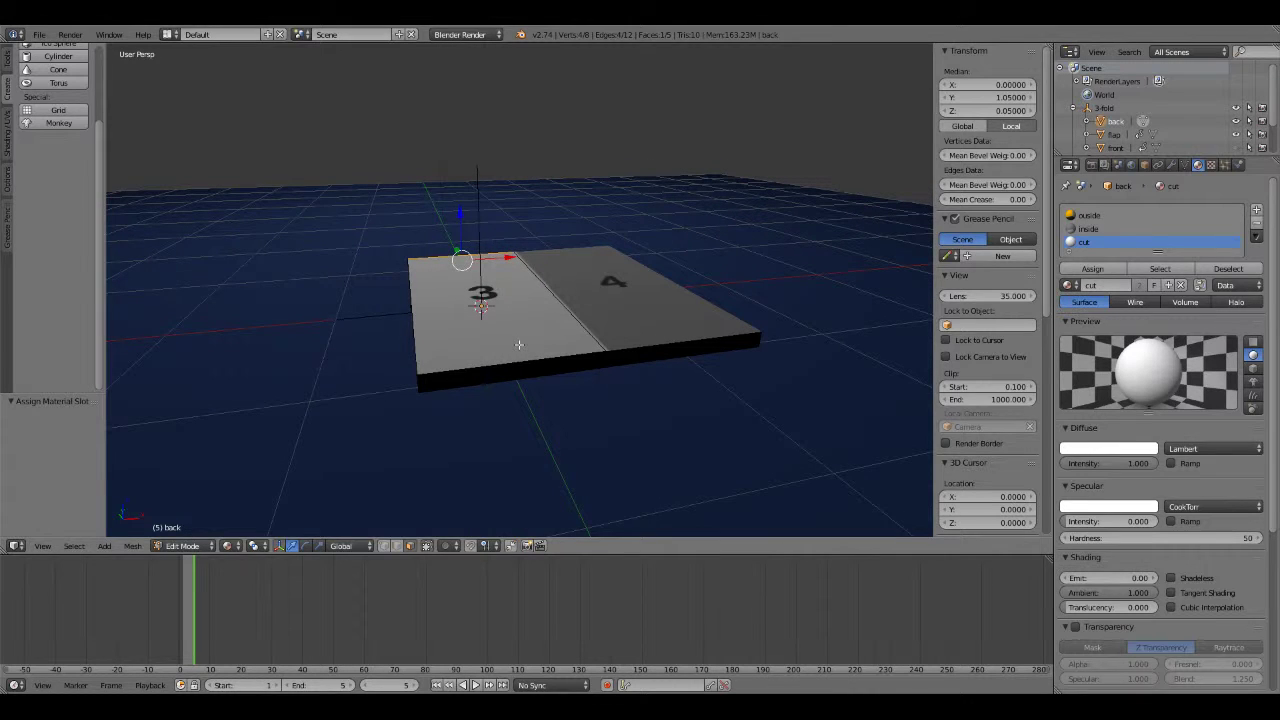
key(Tab)
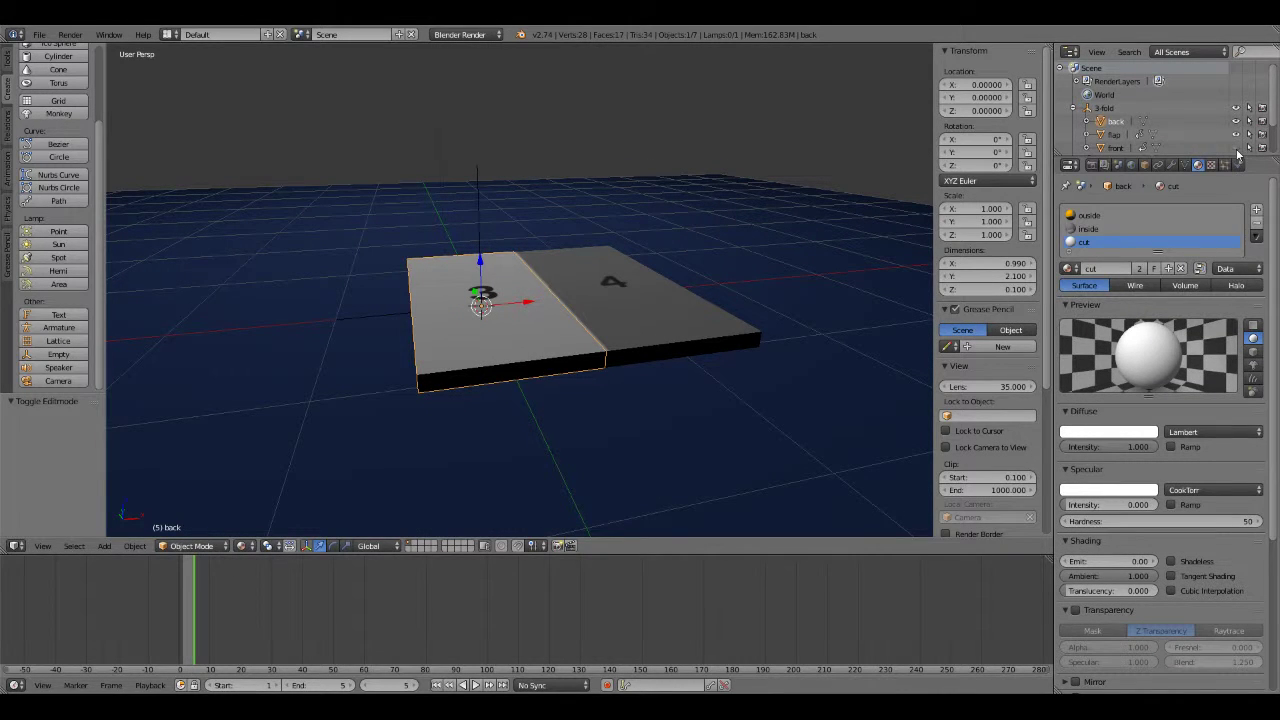
click(1237, 150)
Add a cut material slot to the front panel and assign it to its front edge face.
right_click(368, 338)
middle_drag(331, 353, 391, 333)
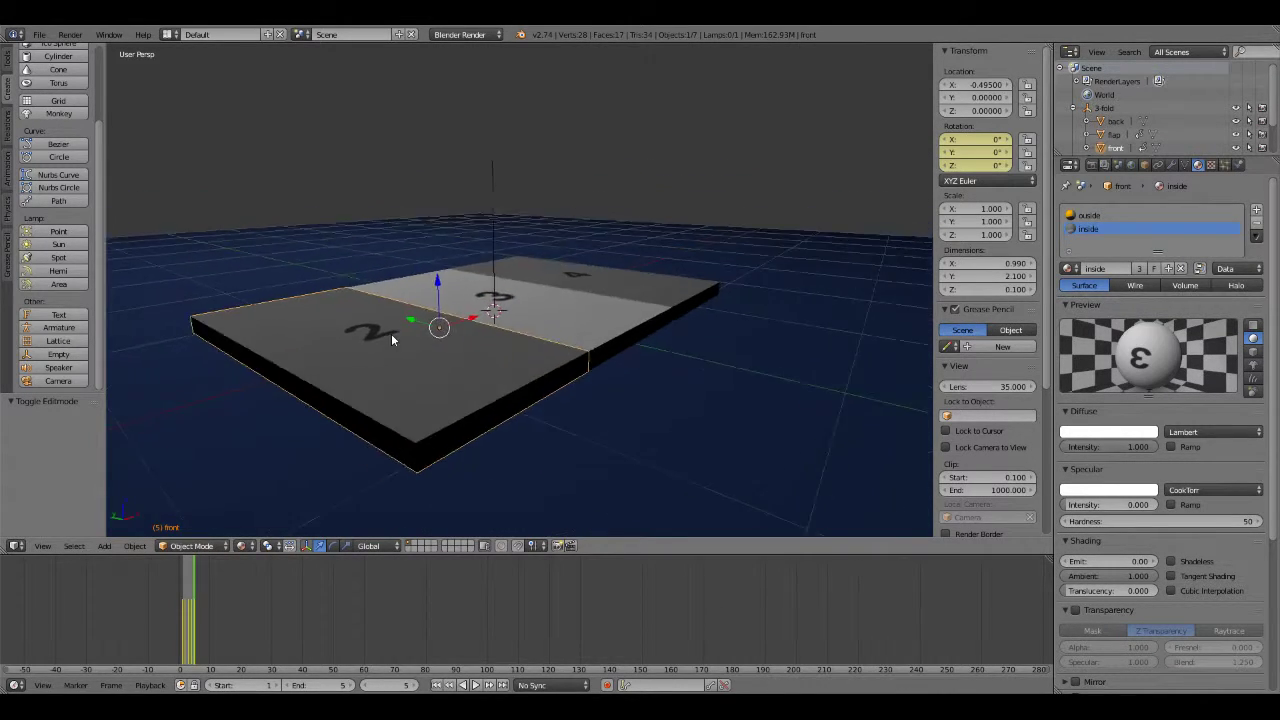
key(Tab)
right_click(480, 420)
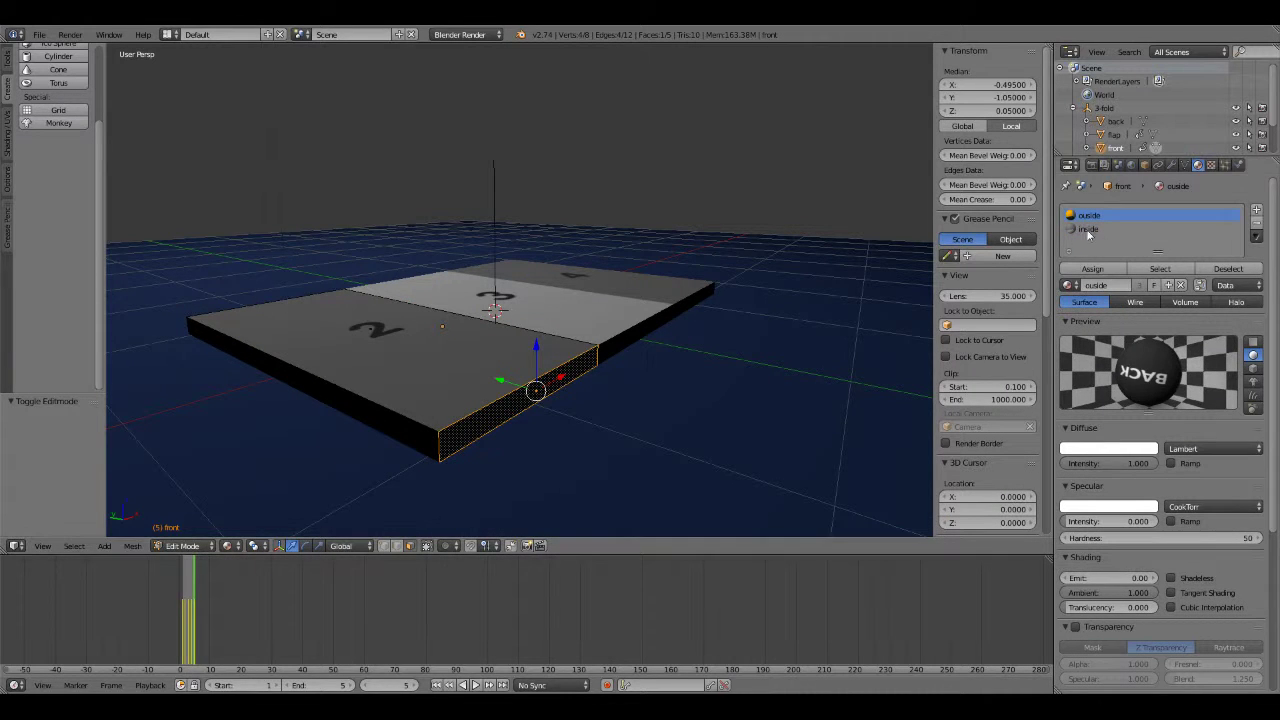
click(1256, 209)
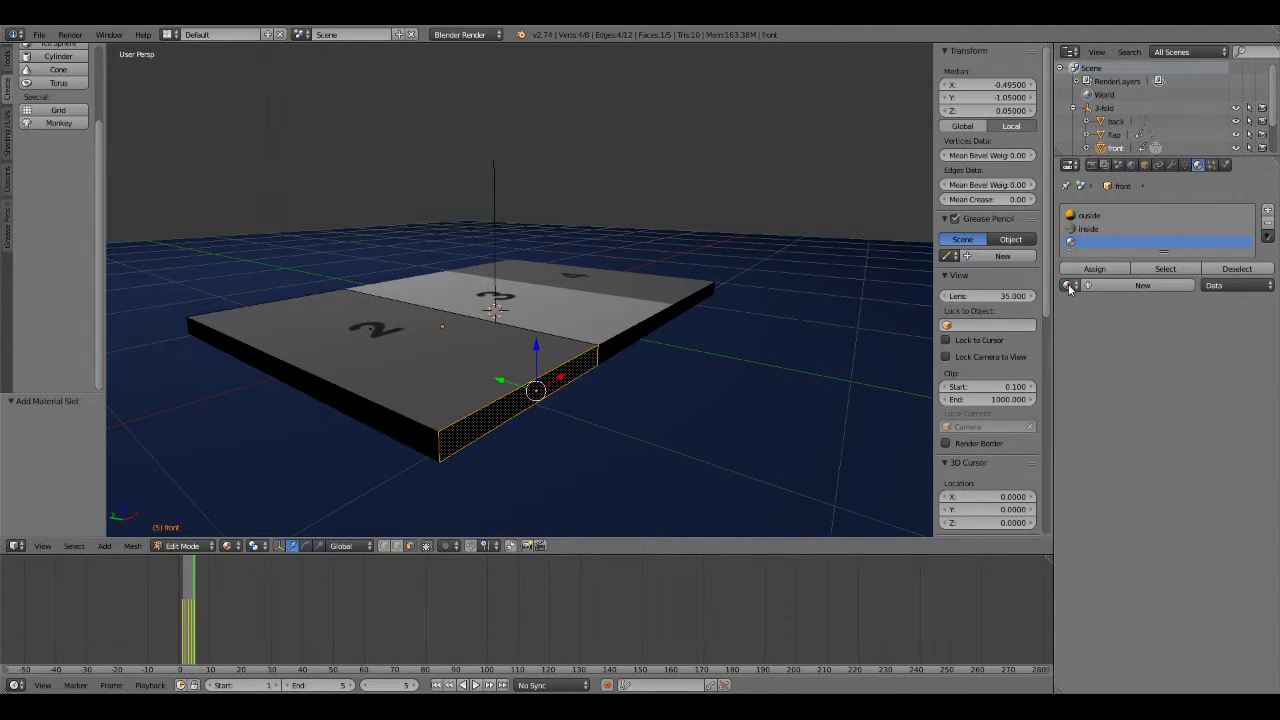
click(1069, 287)
click(1085, 300)
click(1091, 270)
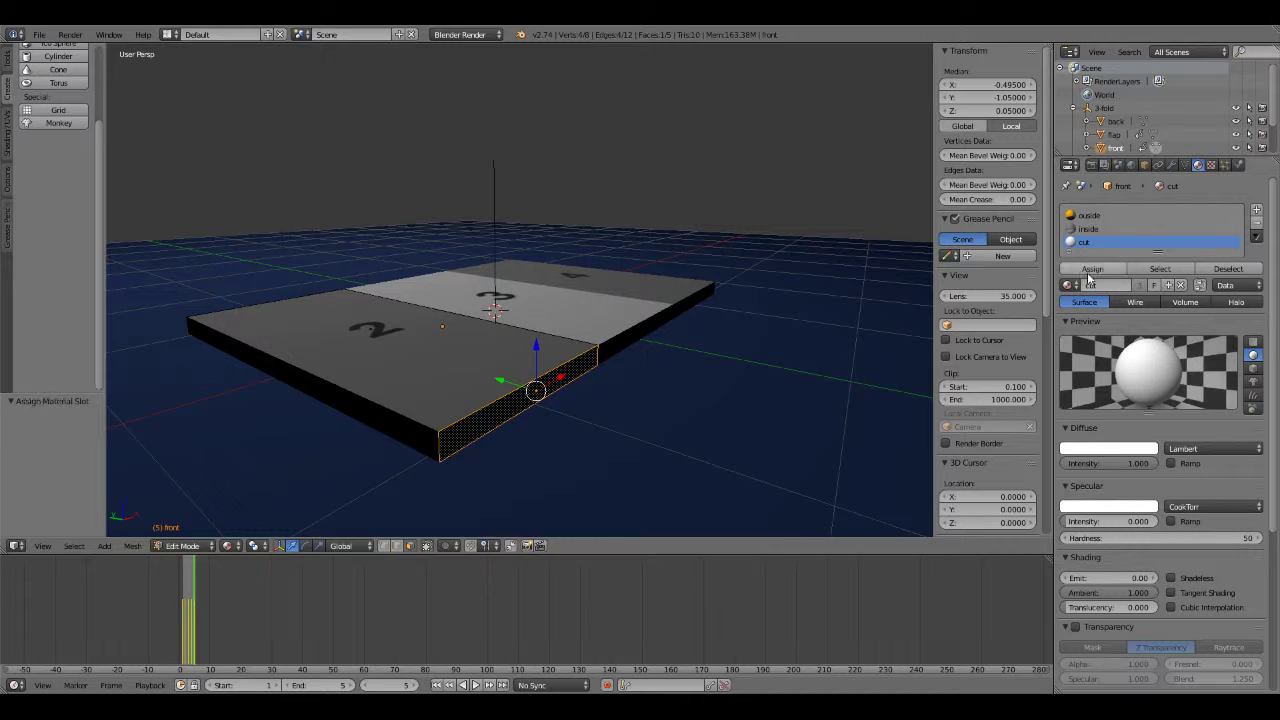
Inspect the front panel's end and far side faces, and hide middle panel 3.
right_click(280, 375)
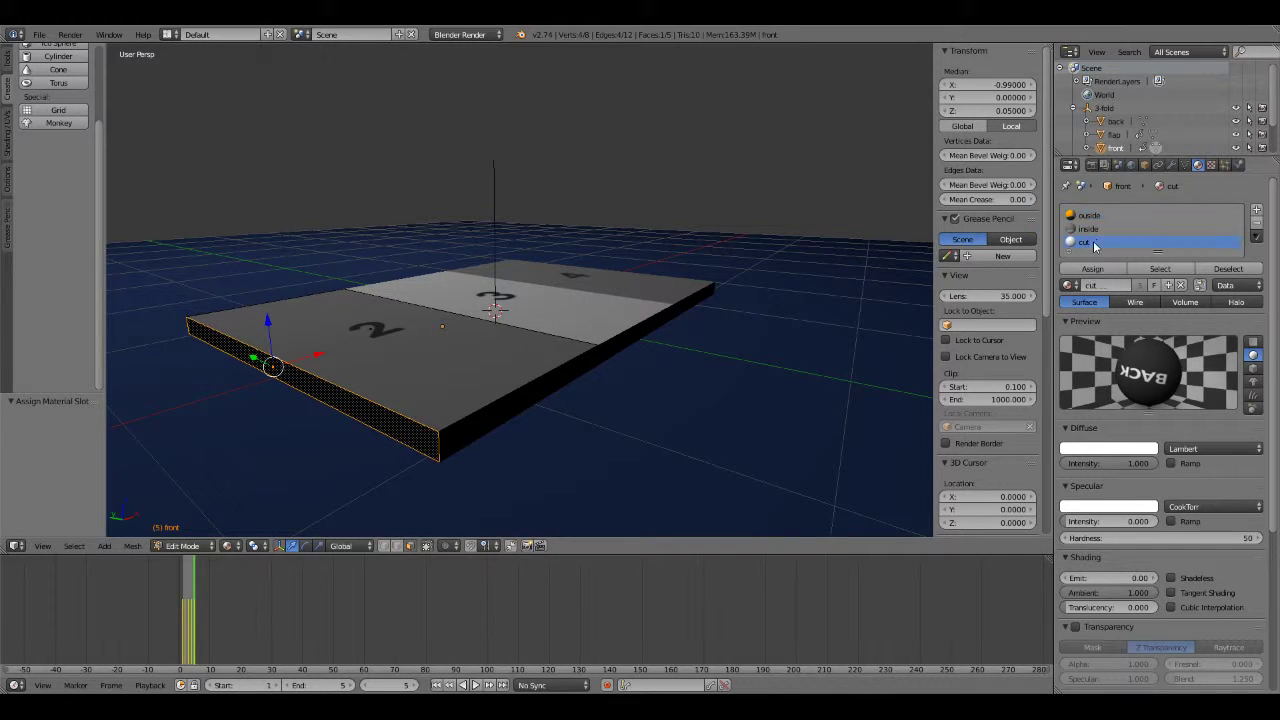
middle_drag(368, 349, 638, 333)
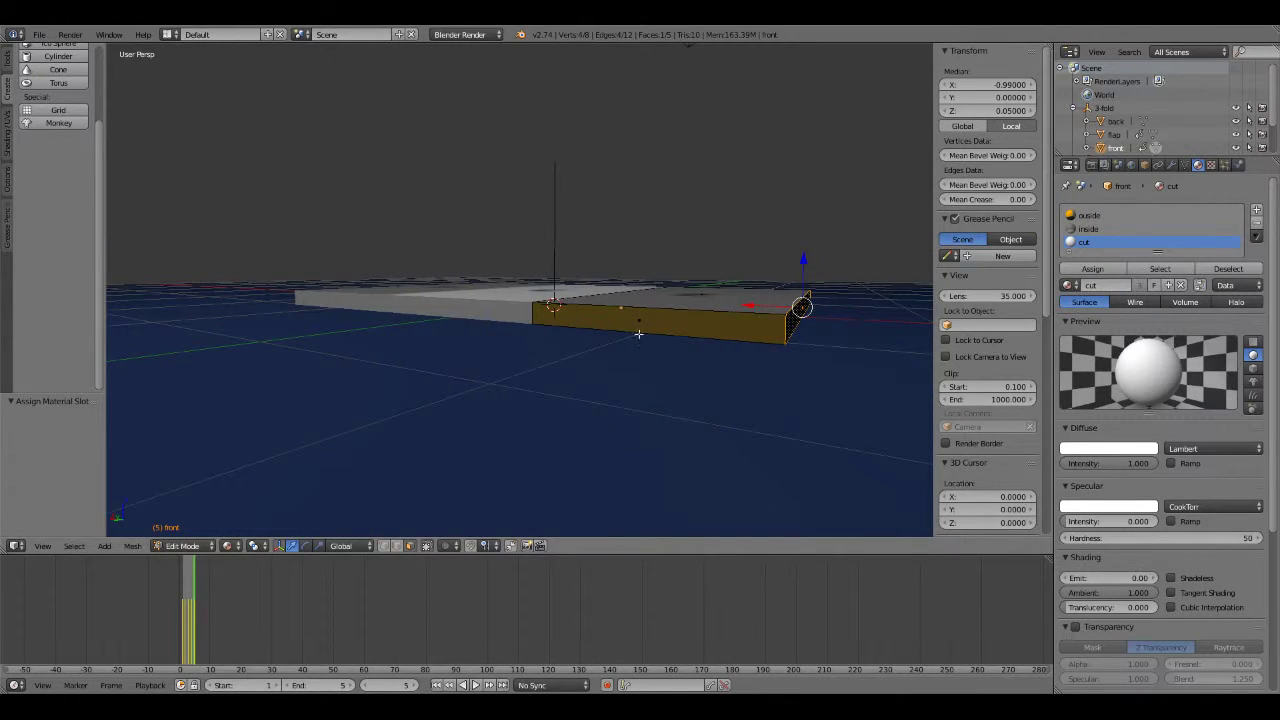
right_click(638, 333)
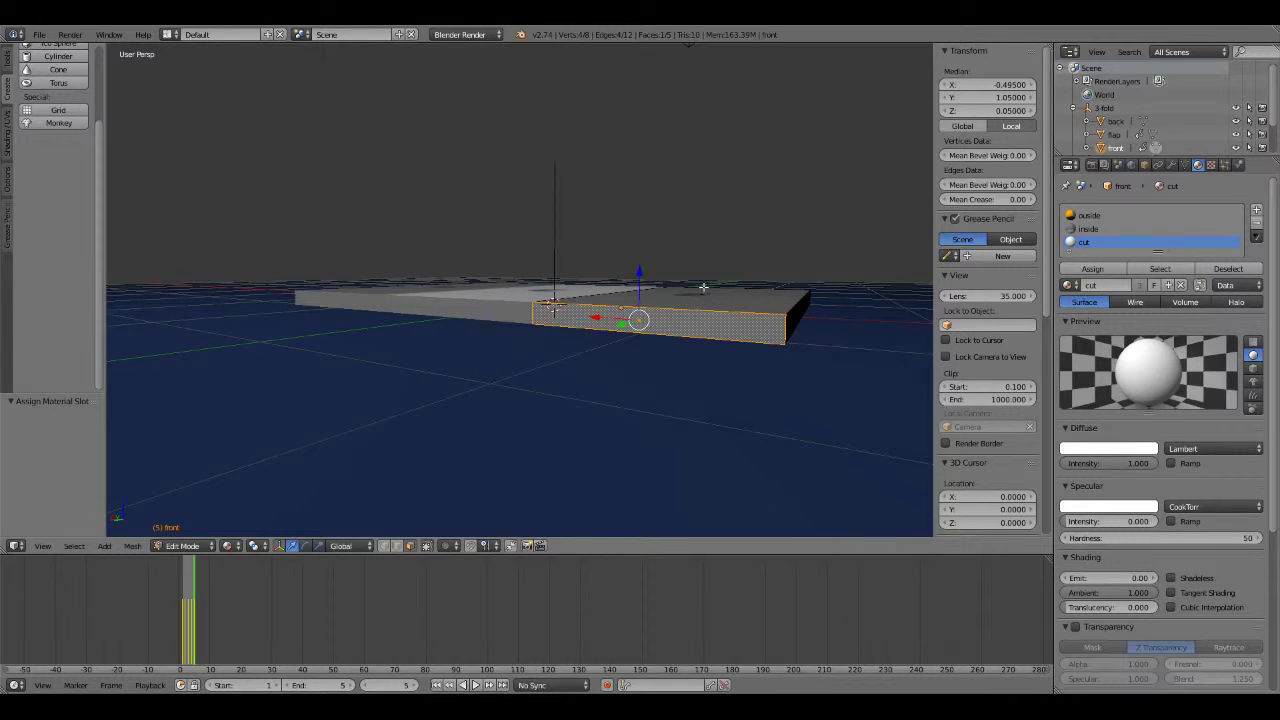
middle_drag(703, 288, 700, 330)
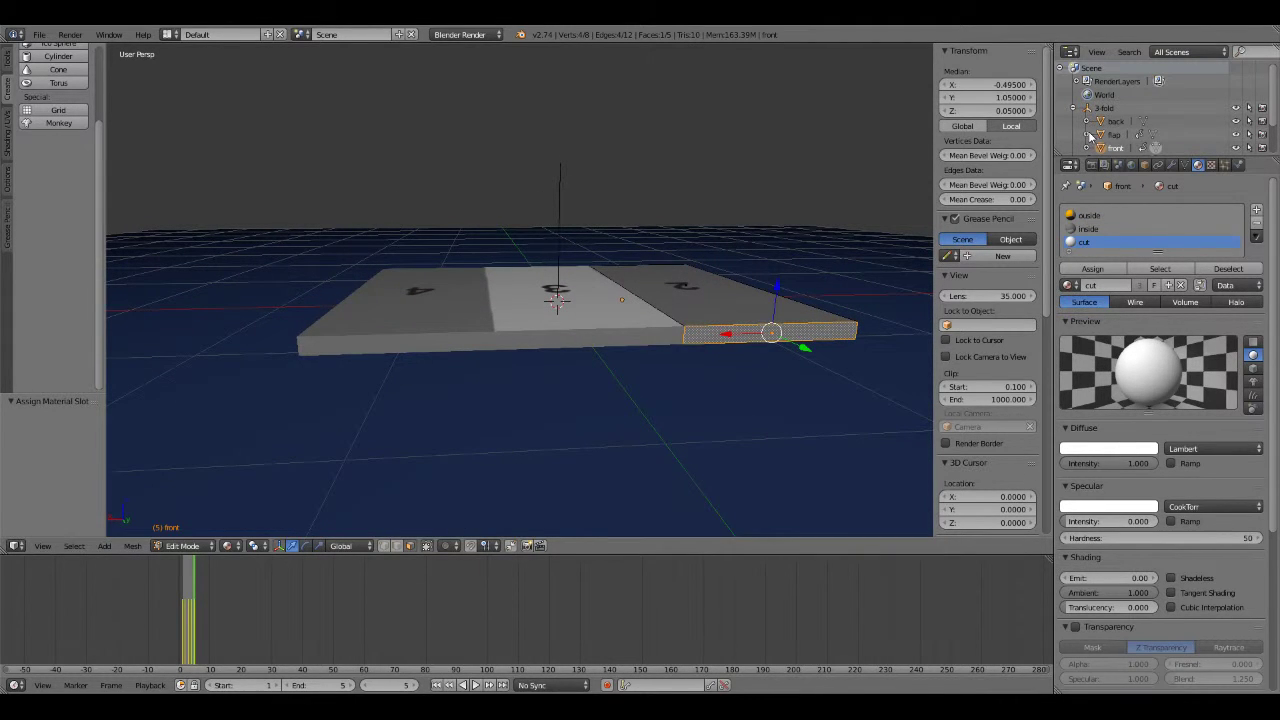
click(1236, 130)
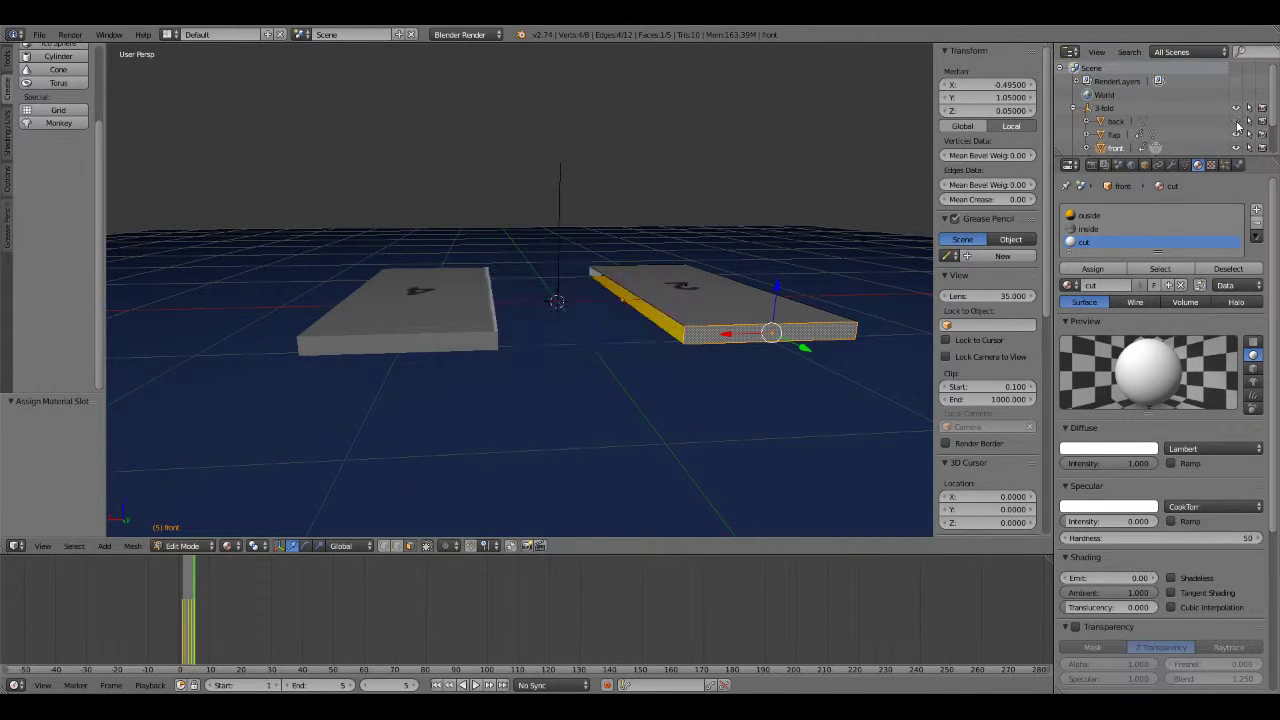
scroll(729, 318, up, 3)
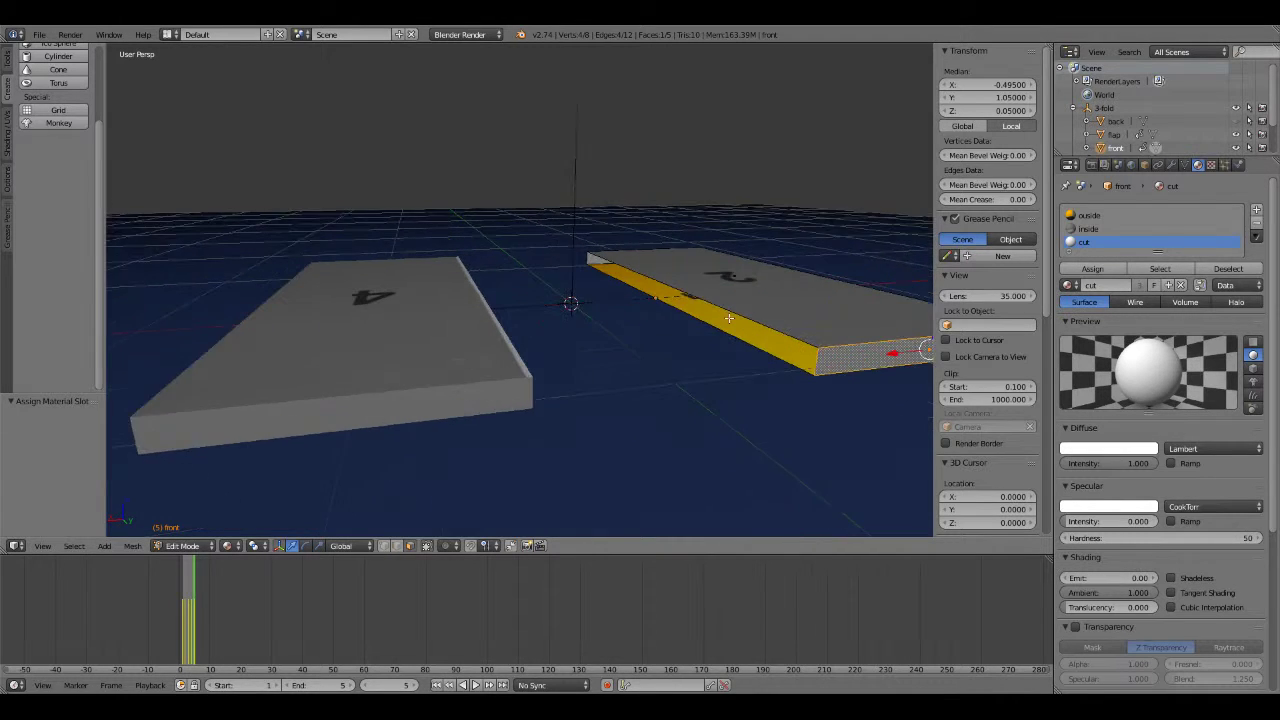
scroll(729, 318, up, 2)
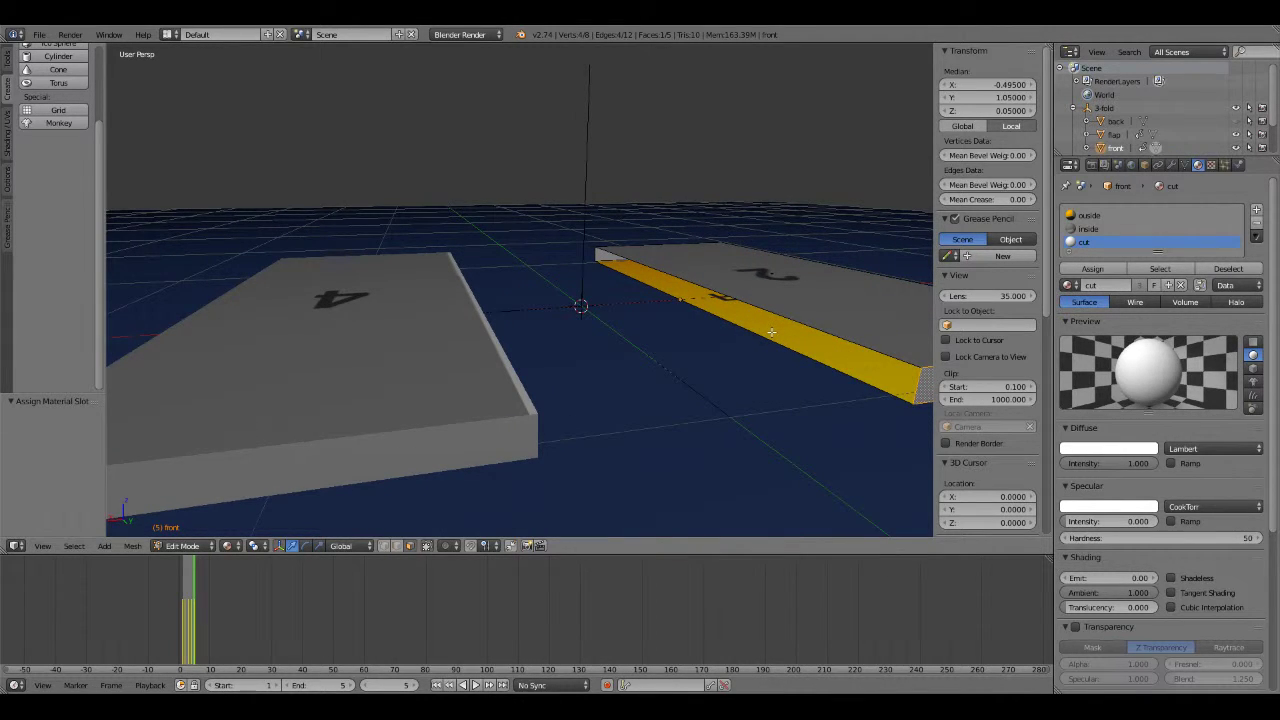
middle_drag(771, 333, 653, 394)
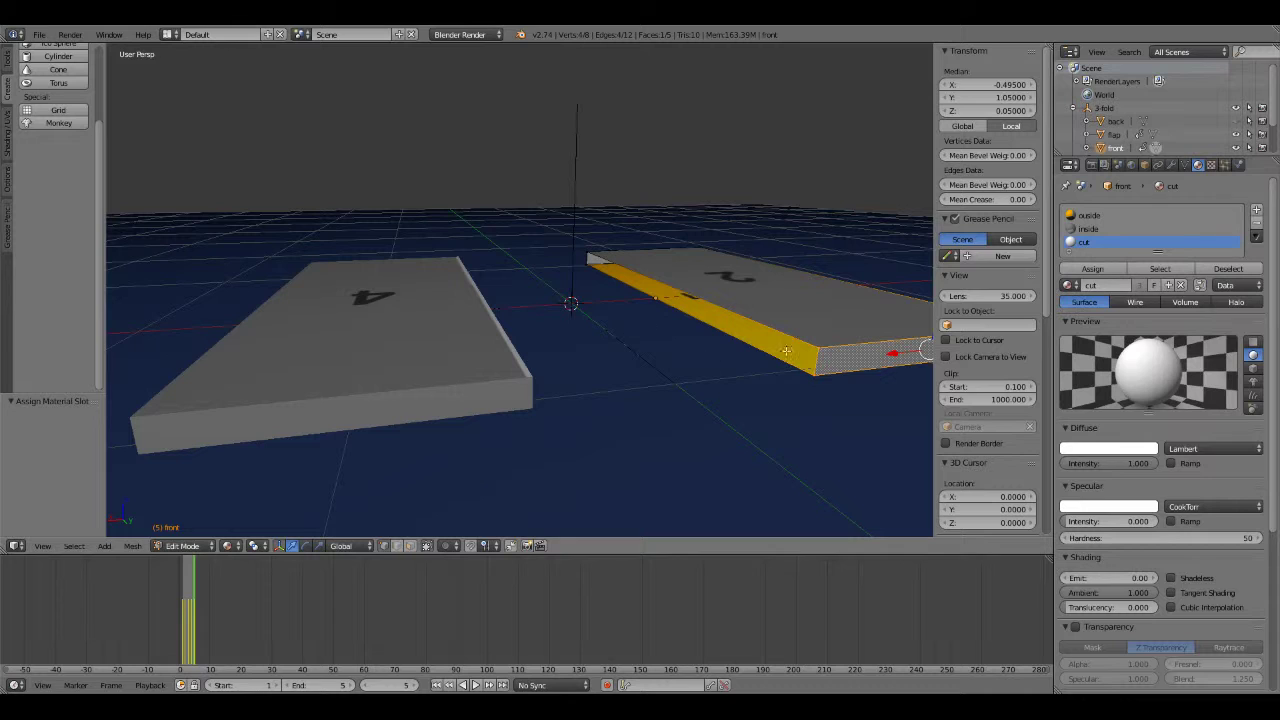
Fill the front panel's open end with a new face and assign it the cut material.
right_click(819, 349)
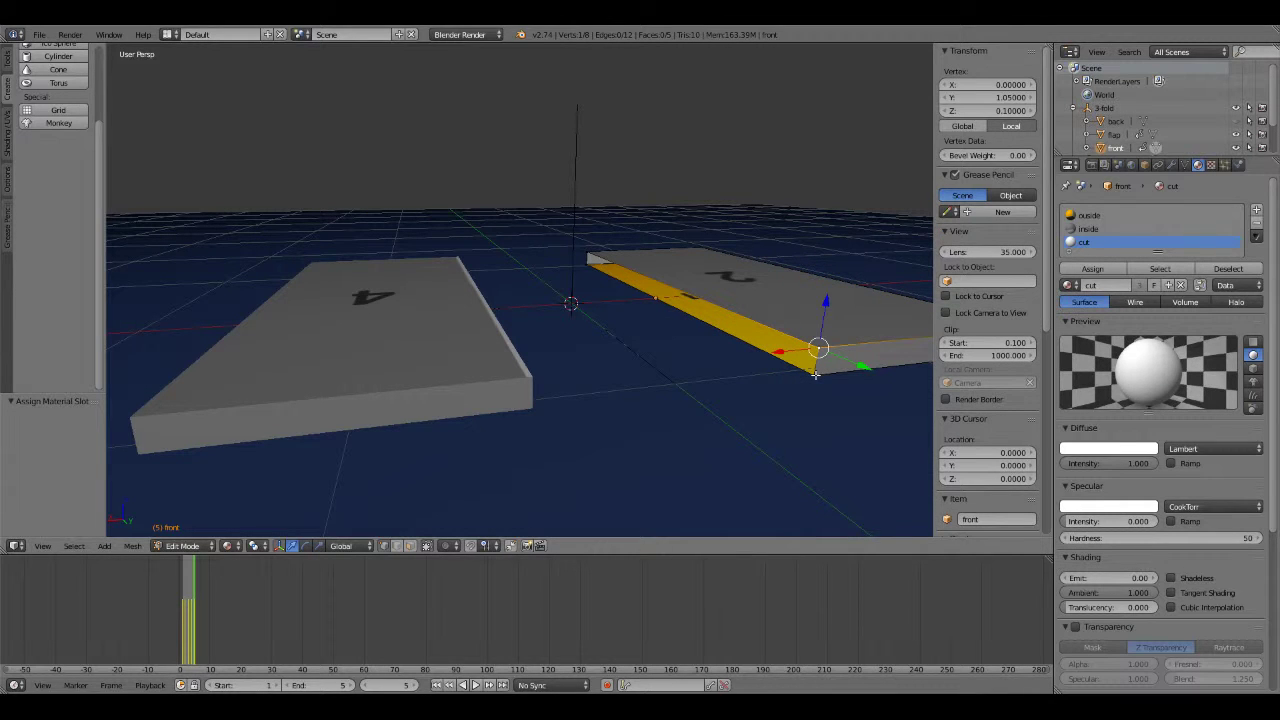
shift+right_click(812, 376)
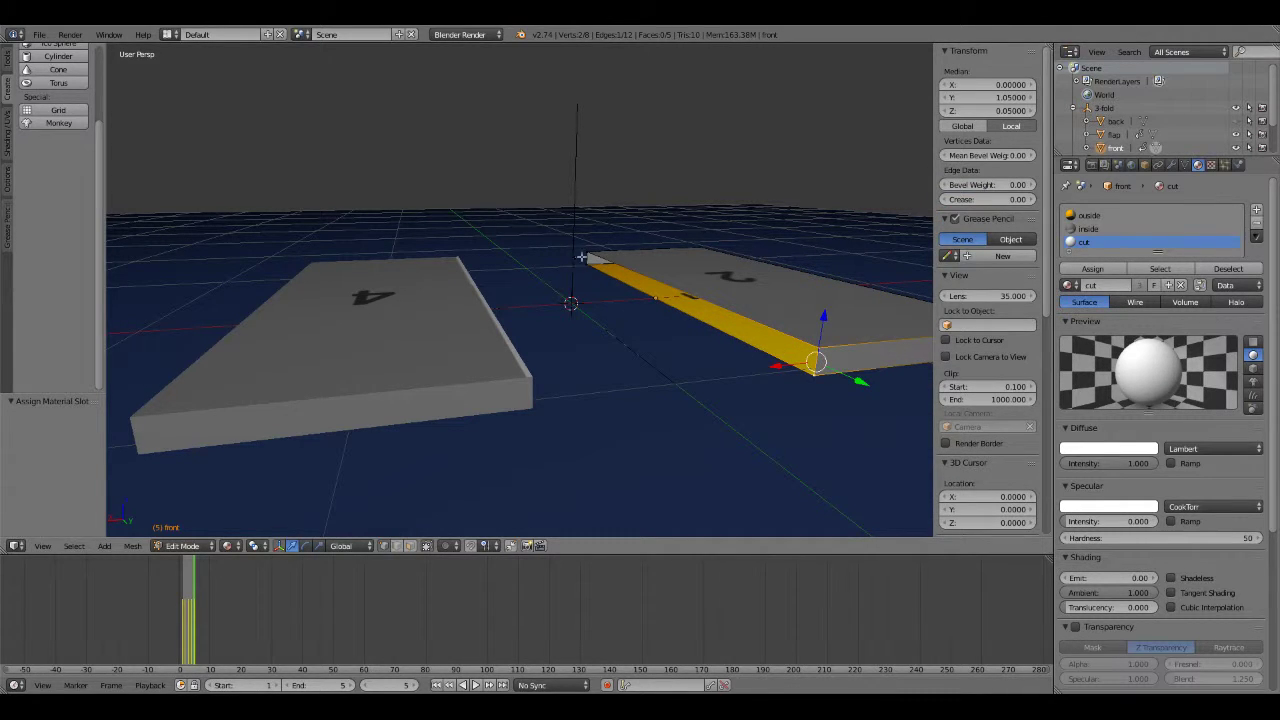
shift+right_click(581, 257)
shift+right_click(590, 266)
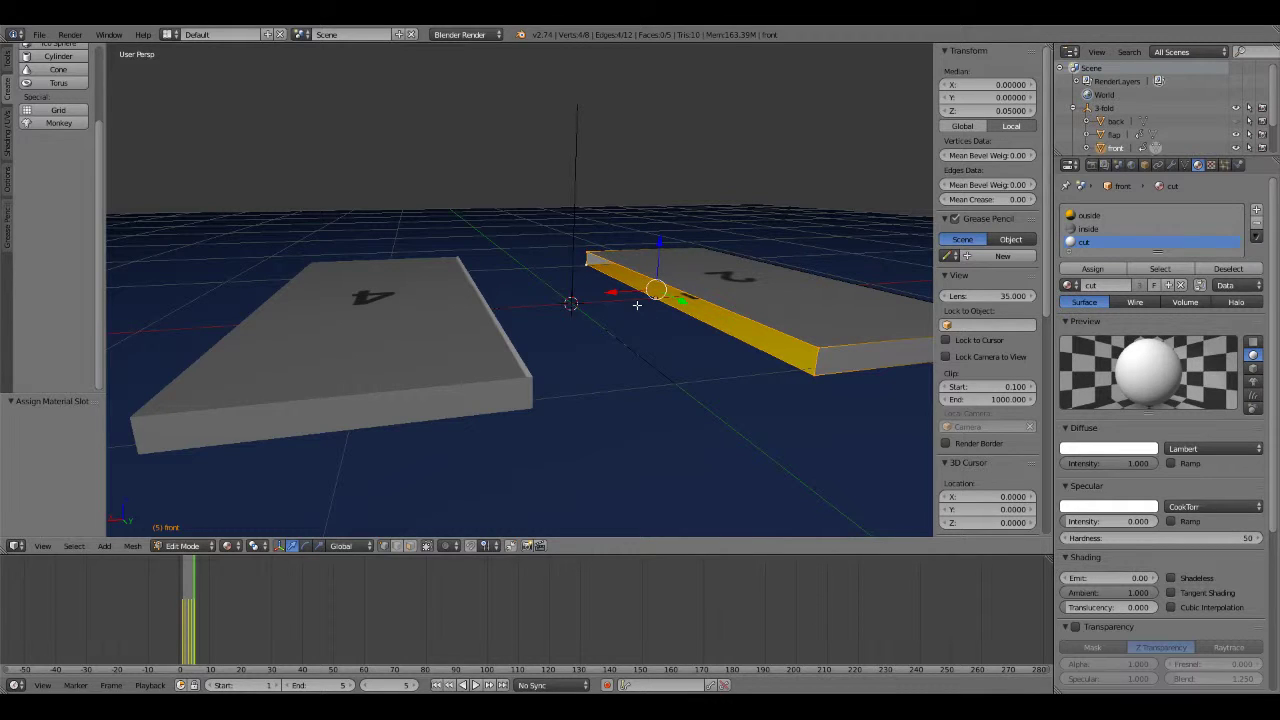
key(f)
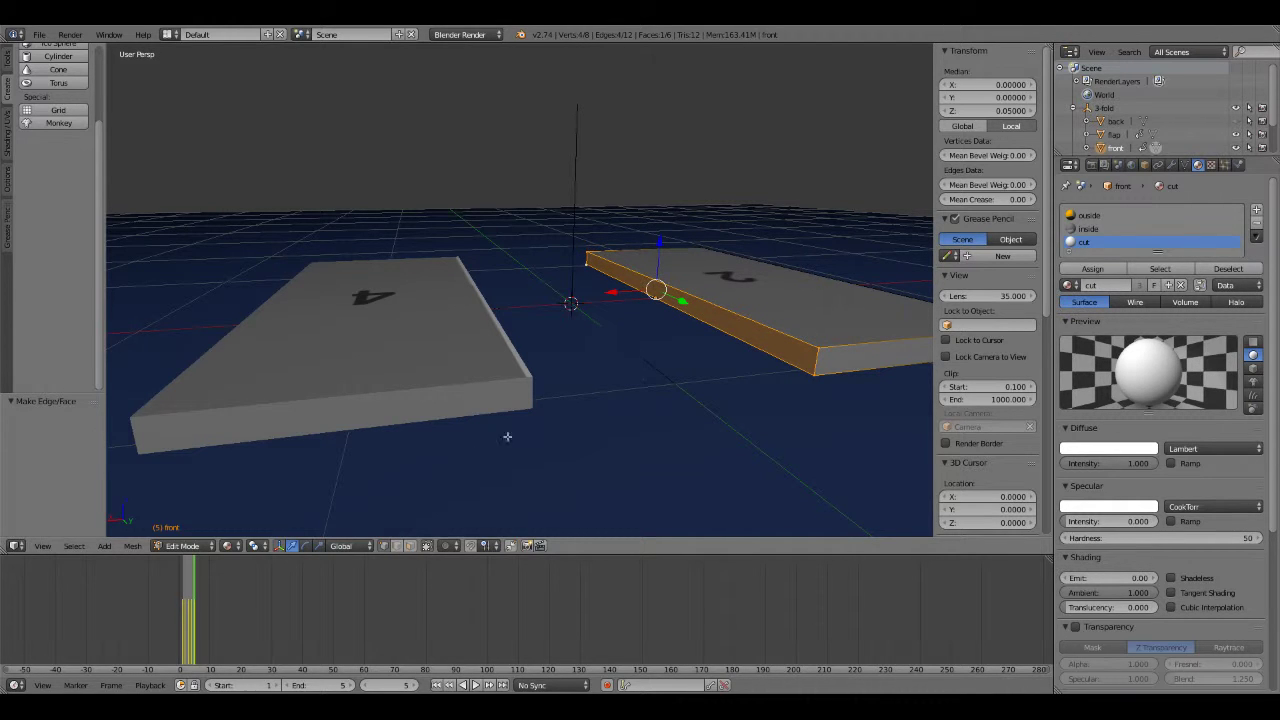
right_click(812, 356)
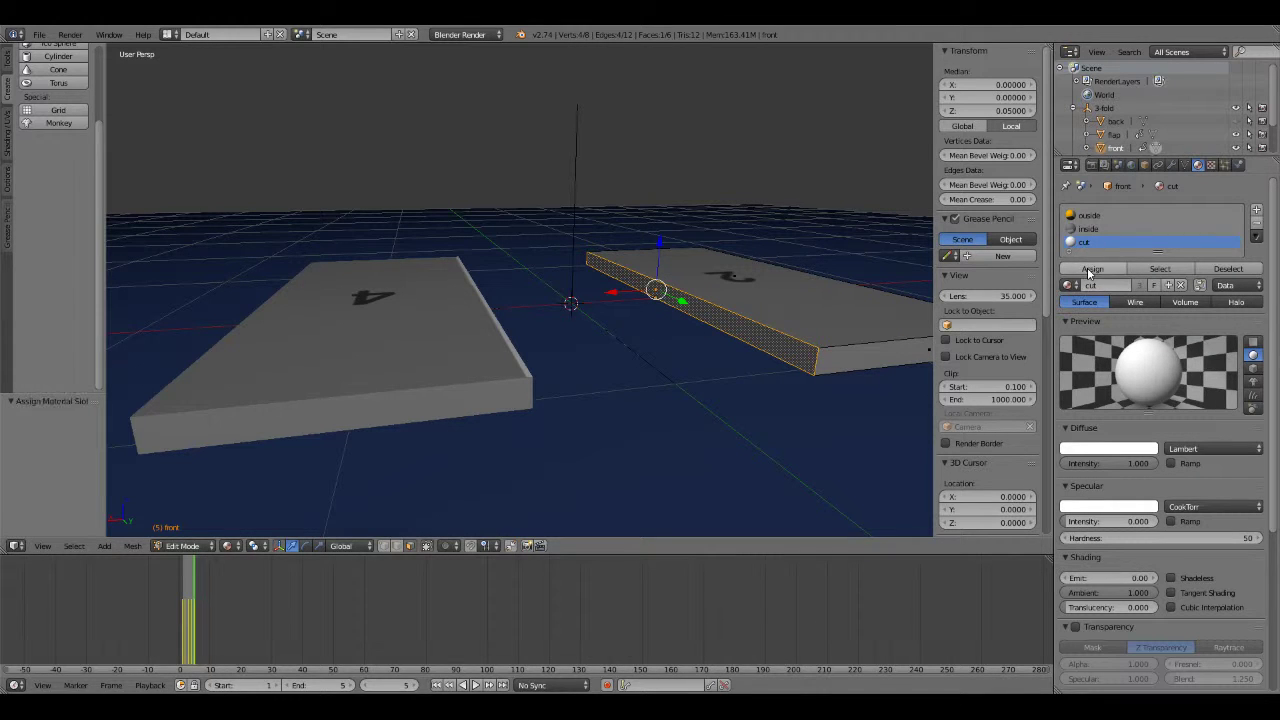
click(1092, 270)
middle_drag(812, 326, 799, 319)
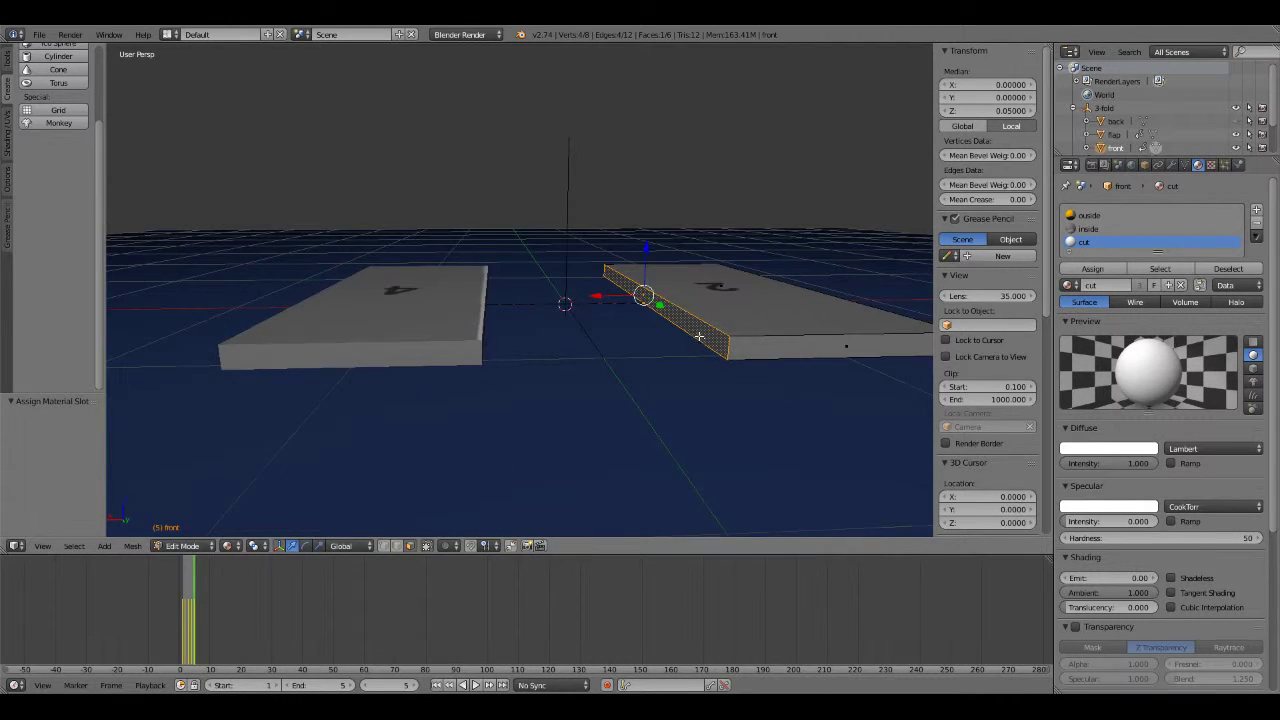
Preview the panels in Rendered shading, checking frame 4 then returning to frame 5.
middle_drag(699, 337, 681, 339)
click(229, 546)
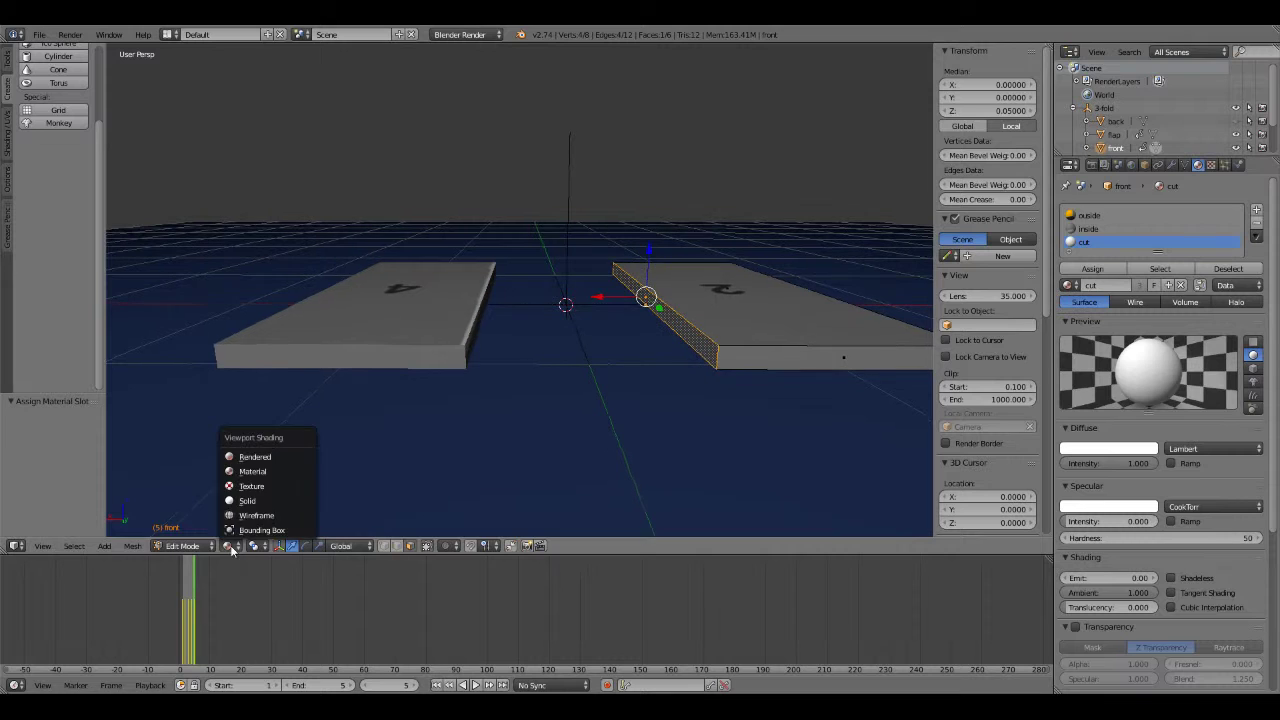
click(262, 458)
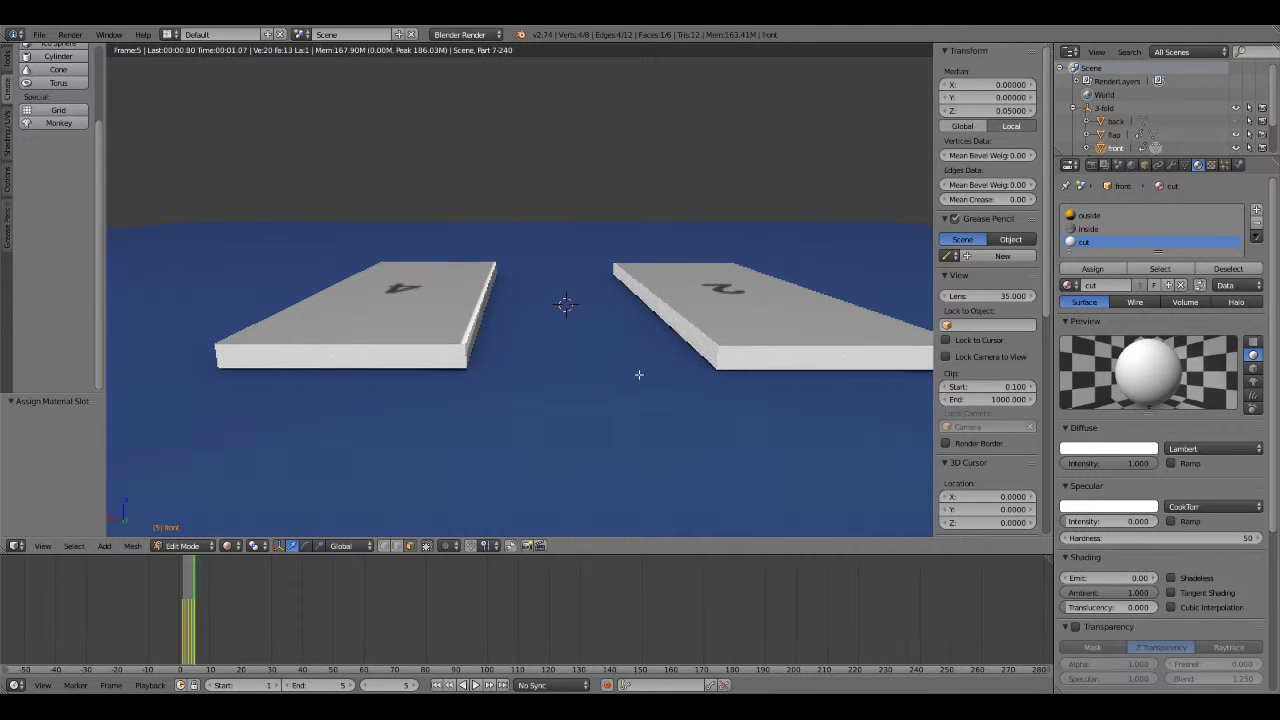
mouse_move(686, 389)
middle_down()
mouse_move(701, 380)
mouse_move(613, 373)
mouse_move(623, 377)
middle_up()
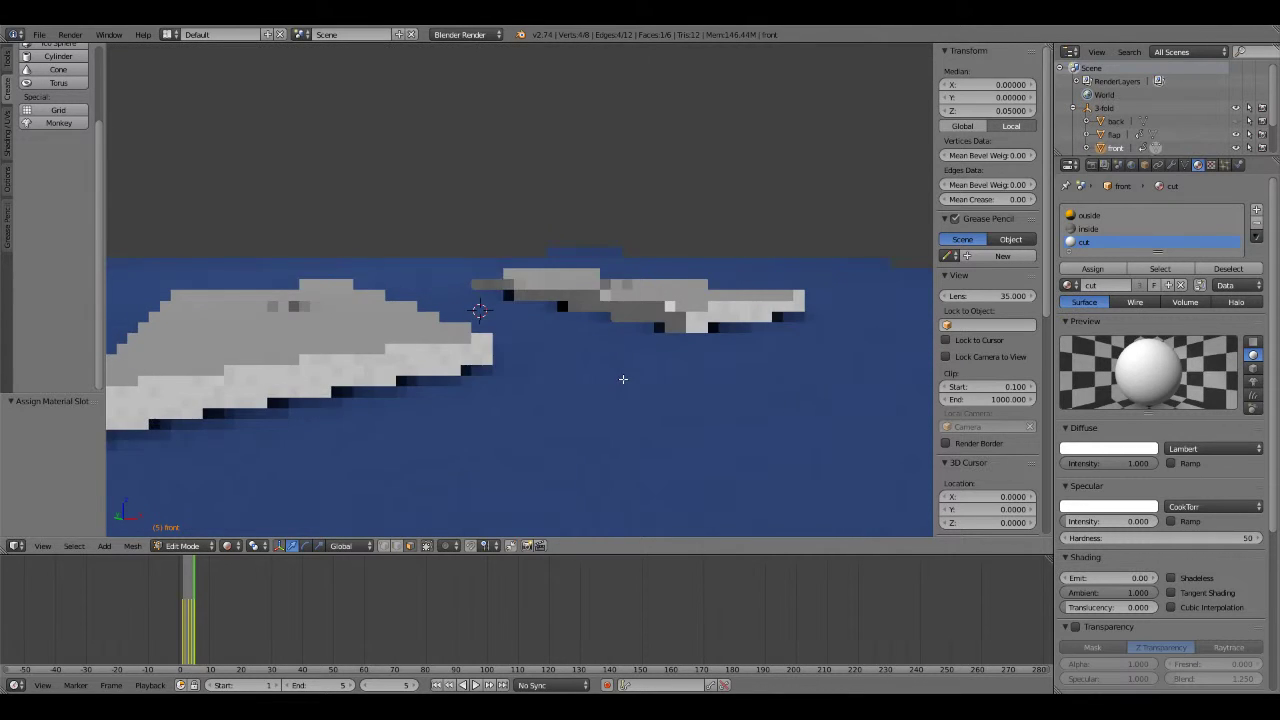
click(366, 686)
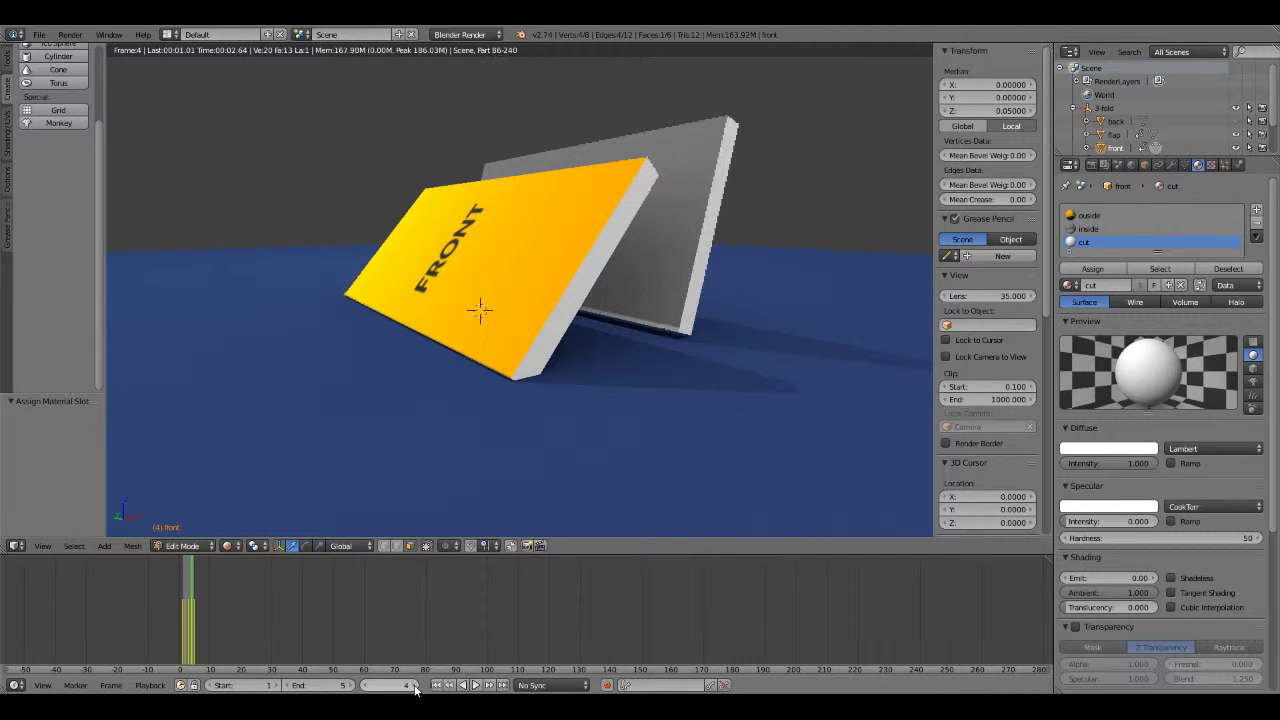
click(414, 686)
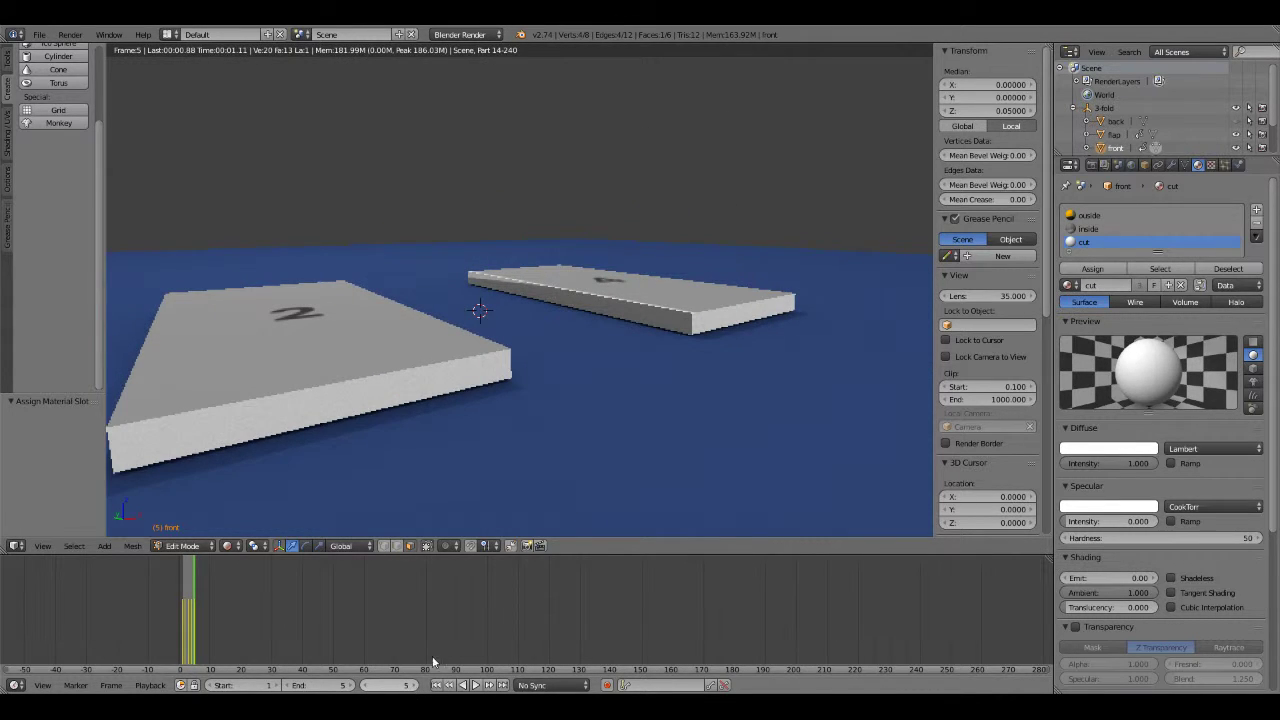
Toggle the Outliner eye icons until panels 2, 3 and 4 all show together.
click(1236, 121)
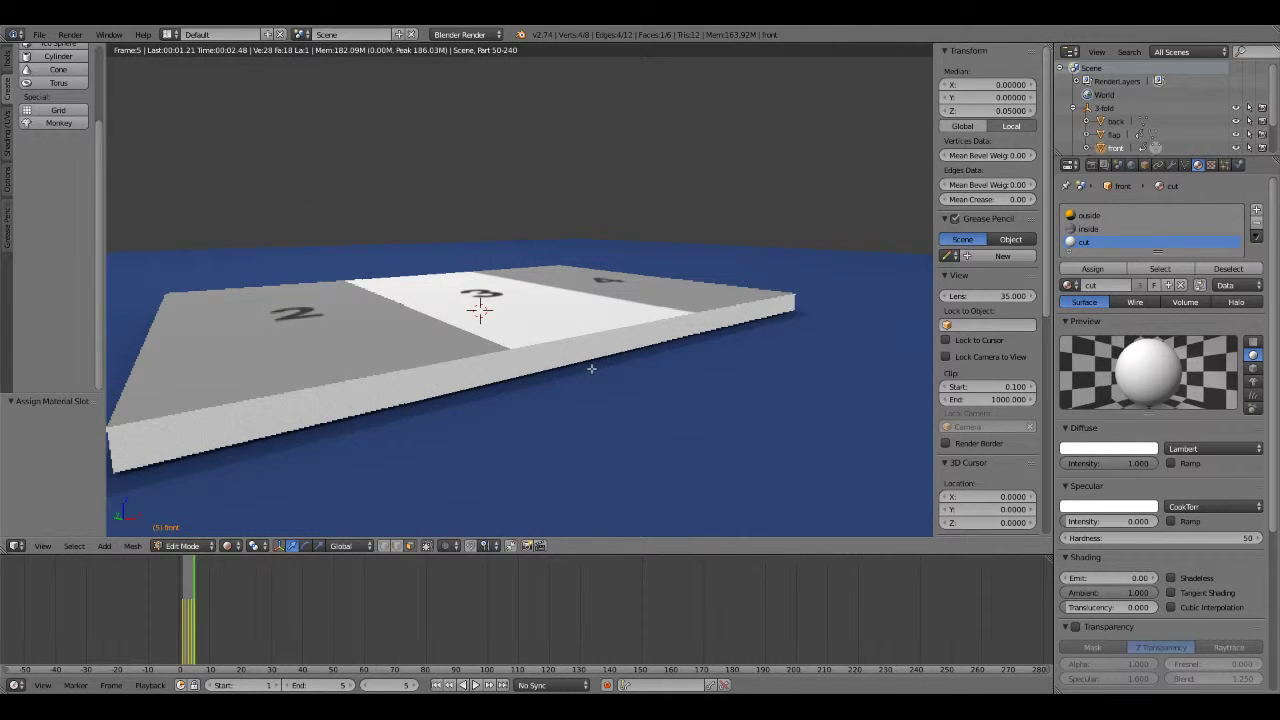
click(1236, 134)
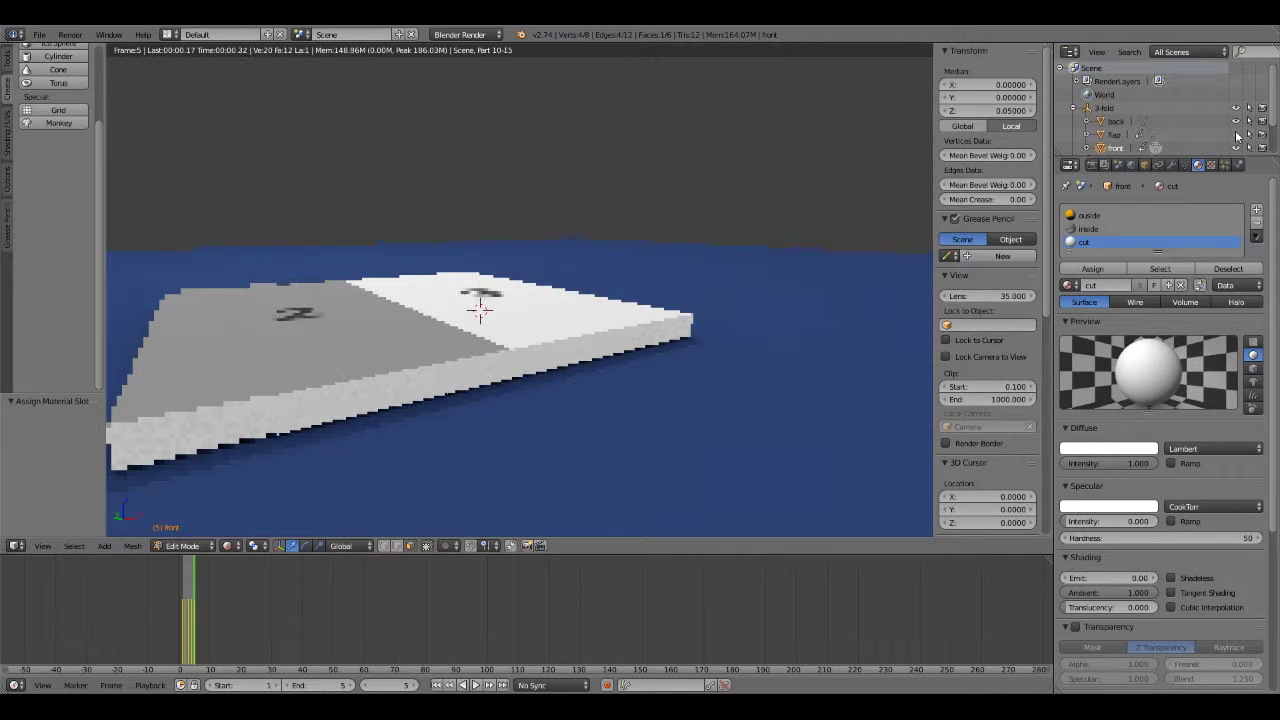
click(1236, 148)
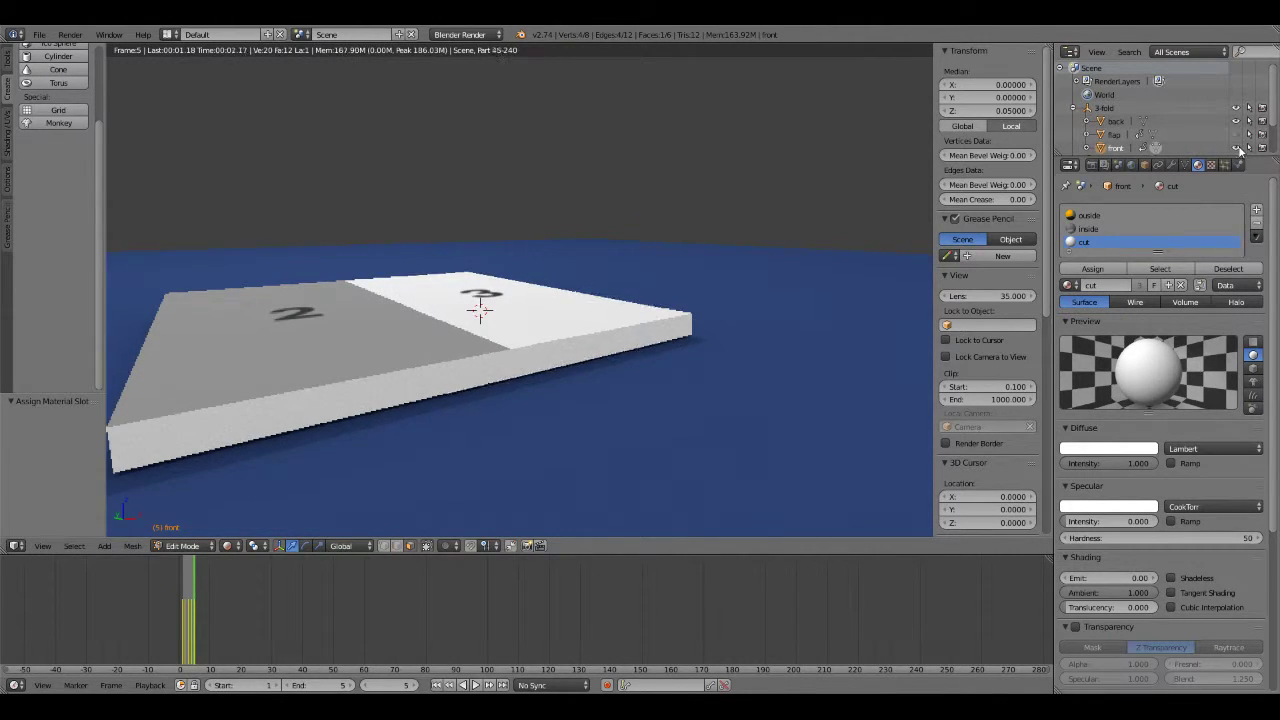
click(1236, 148)
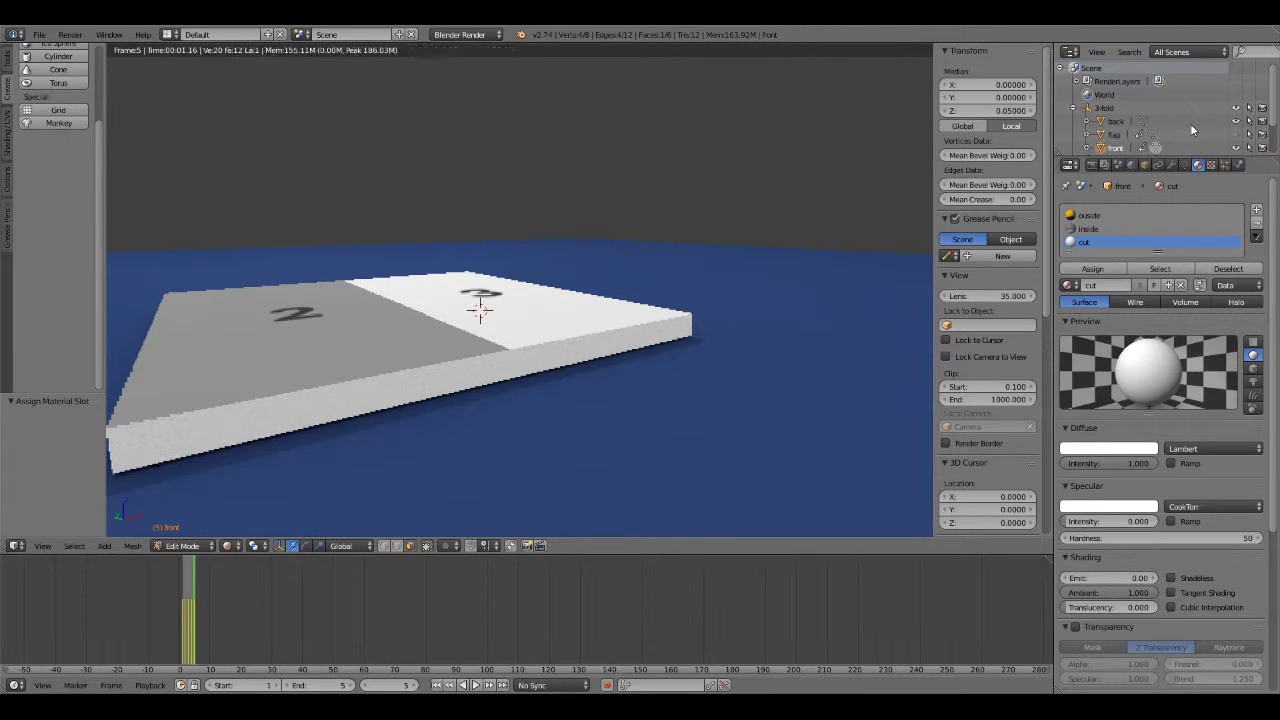
scroll(1230, 130, down, 2)
click(1236, 121)
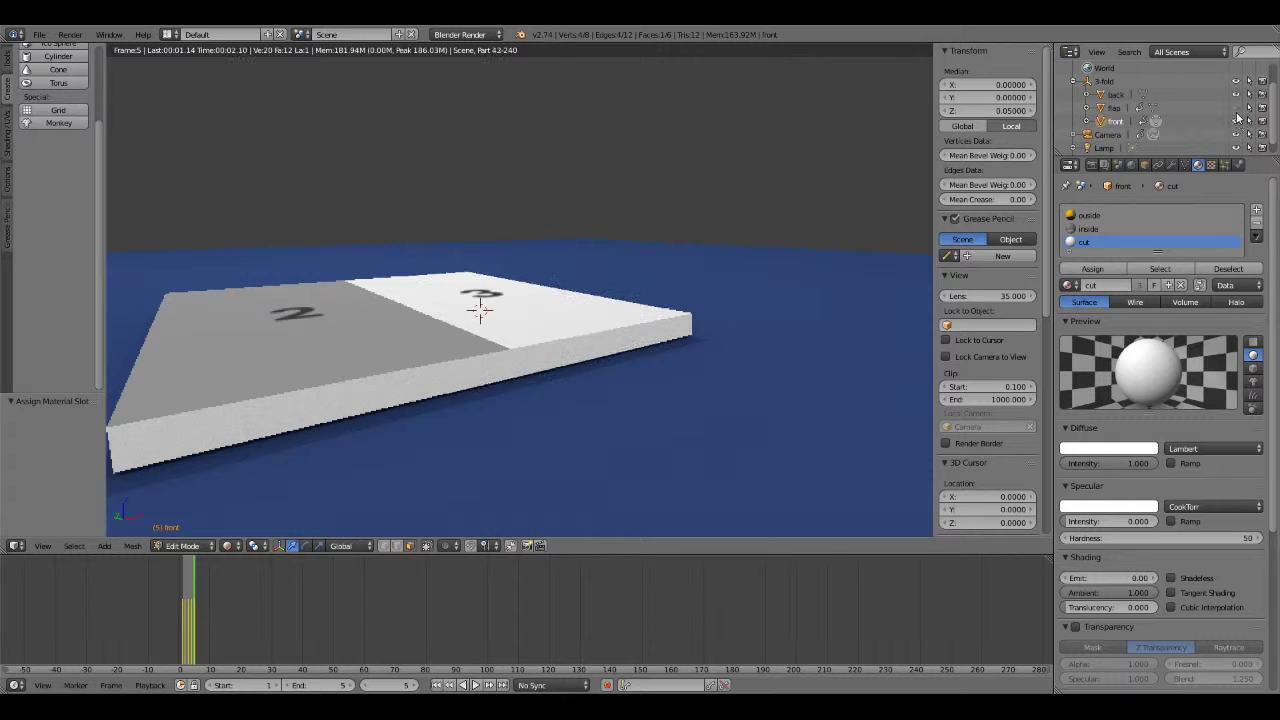
click(1236, 109)
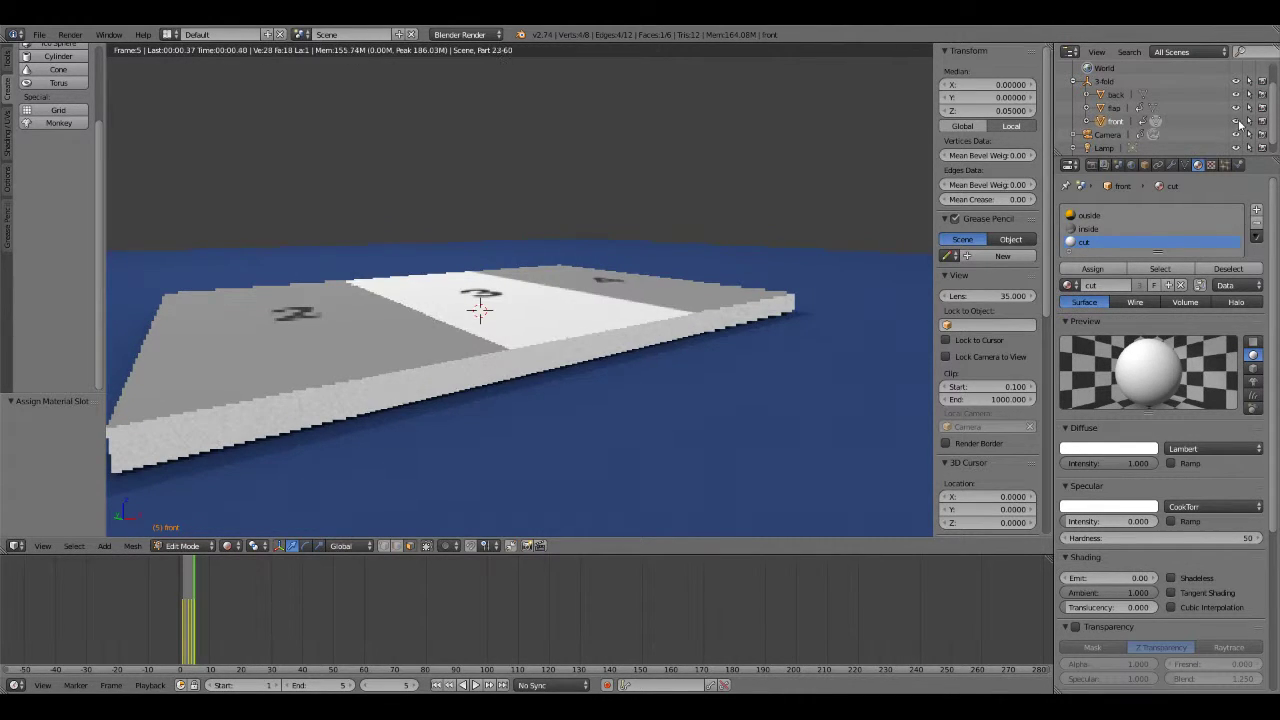
click(1236, 121)
click(227, 546)
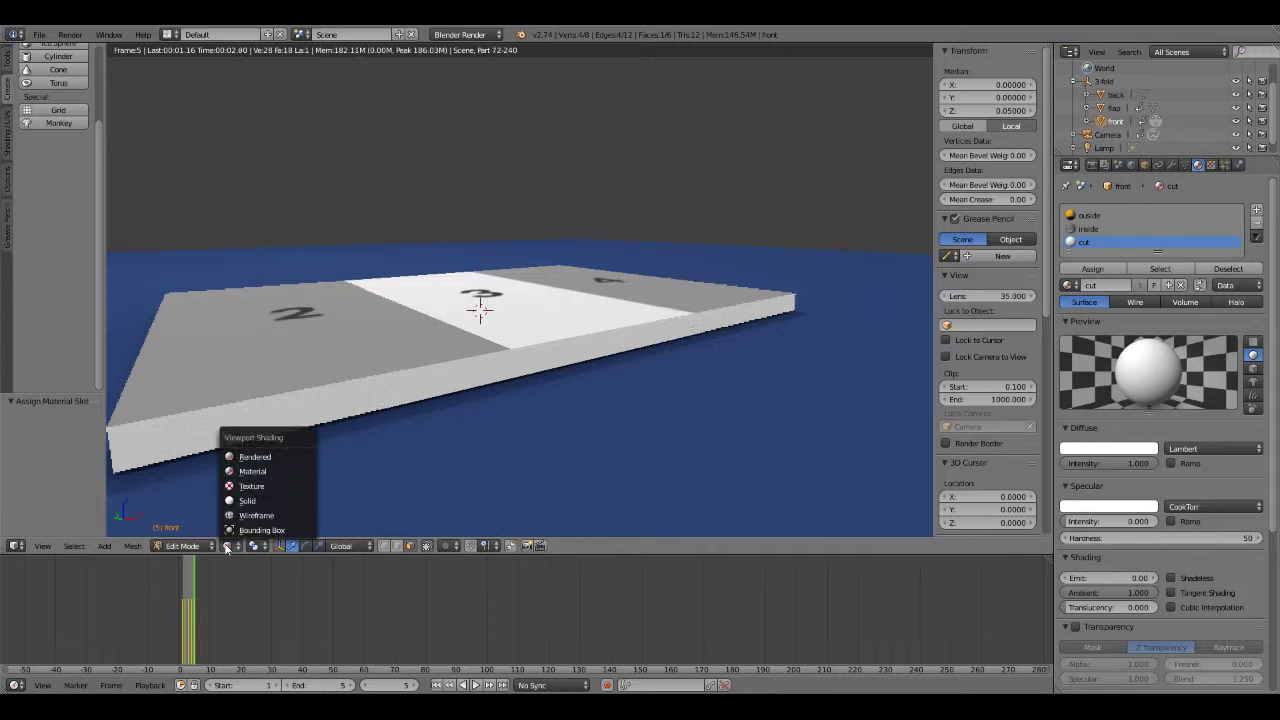
Switch to Material shading and zoom in on the 2-3-4 slab.
click(253, 471)
middle_drag(510, 388, 426, 408)
scroll(480, 363, down, 3)
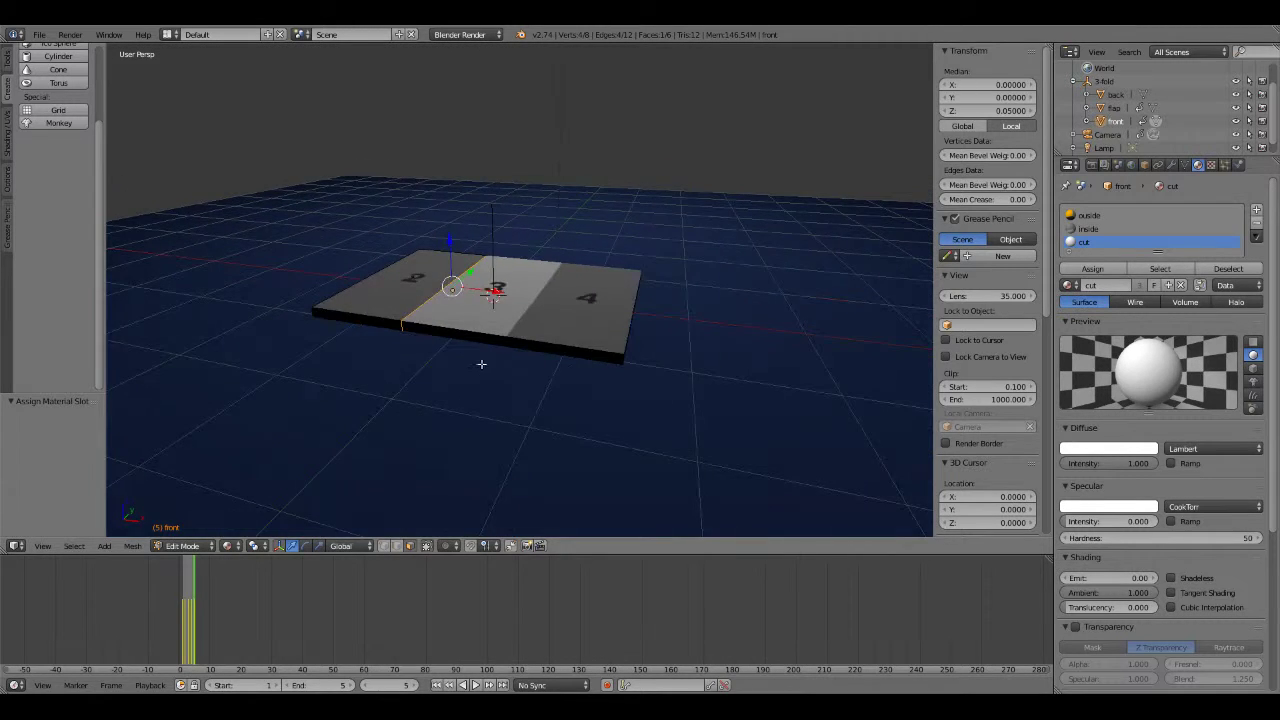
mouse_move(480, 363)
middle_down()
mouse_move(486, 374)
mouse_move(523, 289)
mouse_move(561, 377)
middle_up()
scroll(523, 357, up, 5)
scroll(523, 357, down, 3)
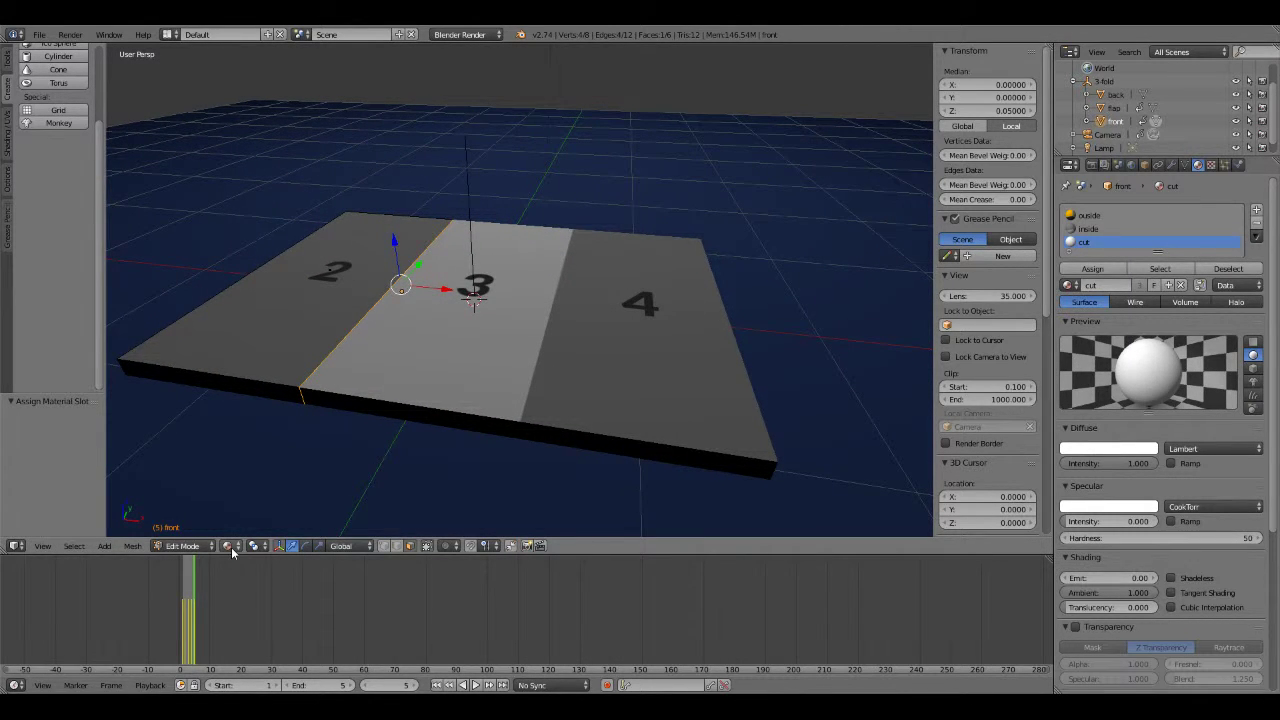
mouse_move(371, 429)
middle_down()
mouse_move(414, 418)
mouse_move(396, 419)
middle_up()
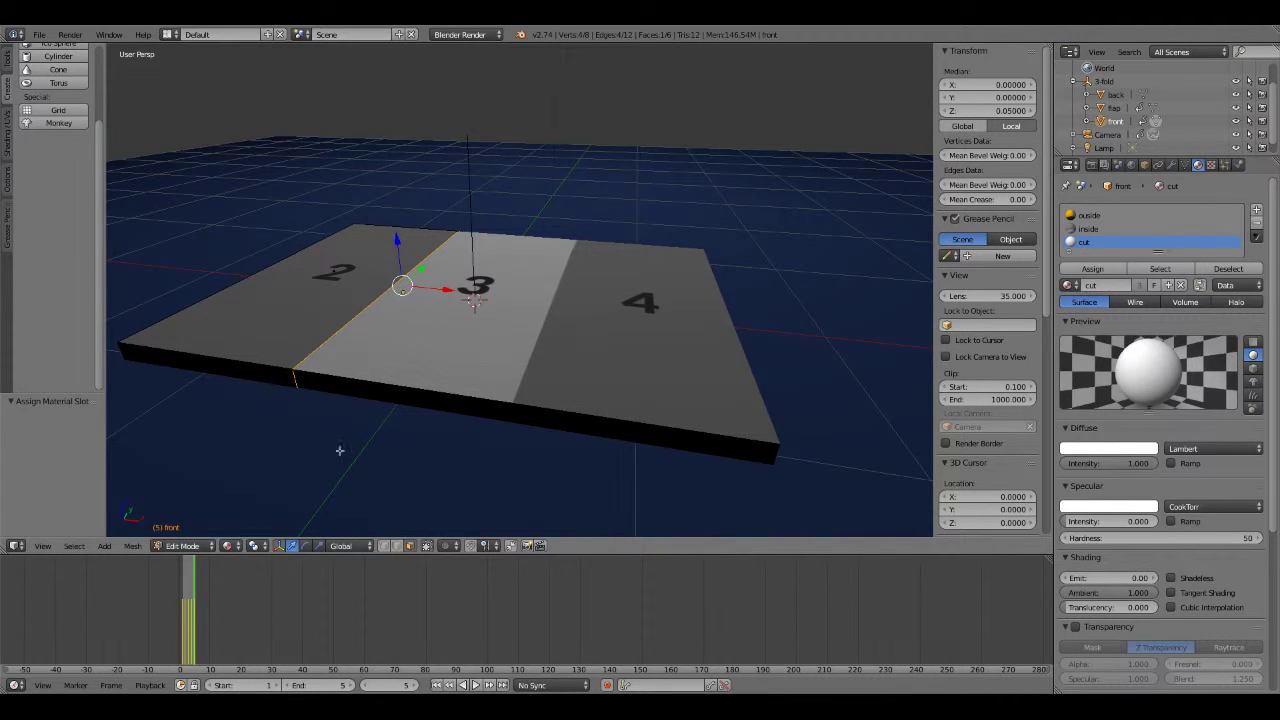
Lower front panel 2's top face to Median Z 0.0005.
right_click(280, 306)
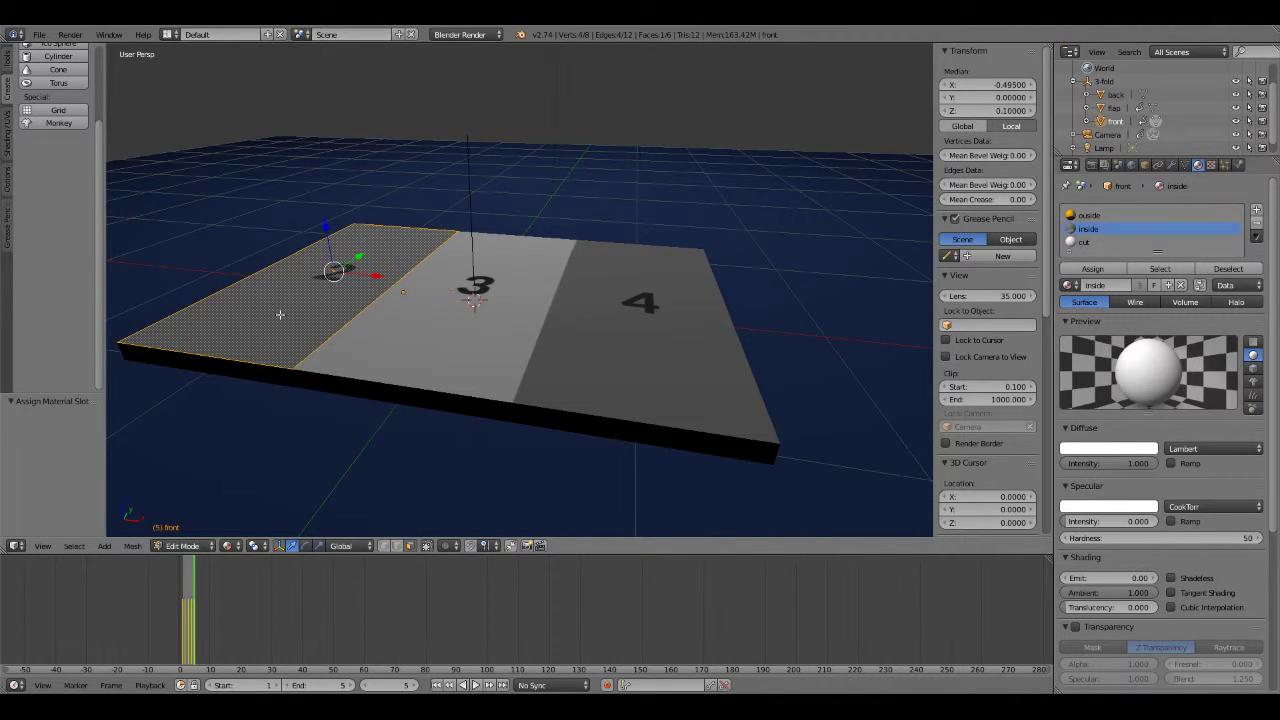
click(962, 112)
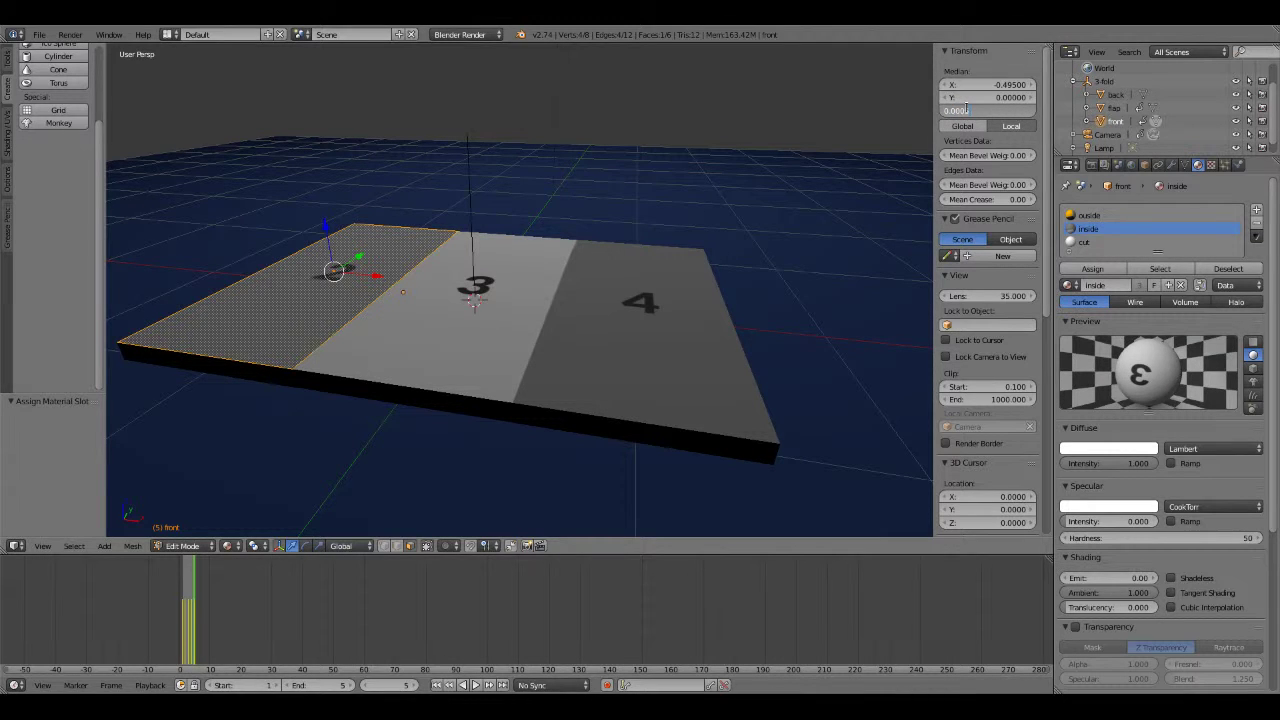
text(5)
key(Return)
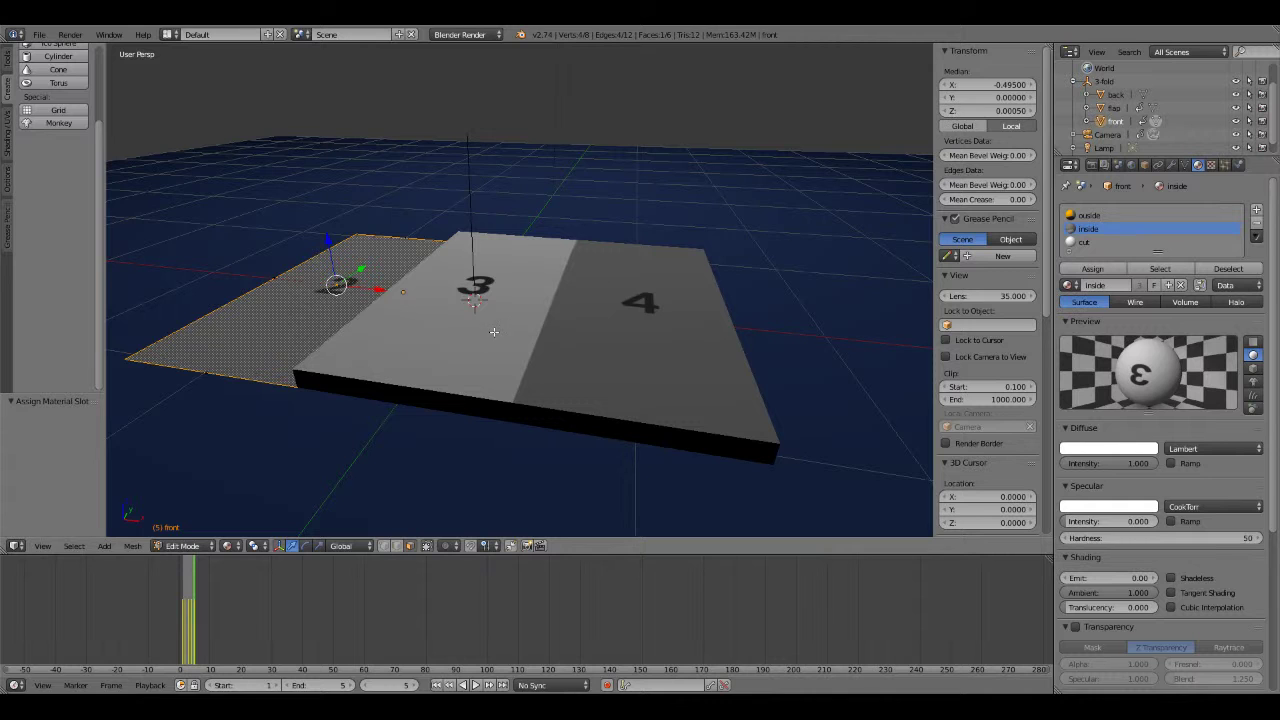
key(Tab)
Lower back panel 3's top face to Median Z 0.0005.
right_click(494, 331)
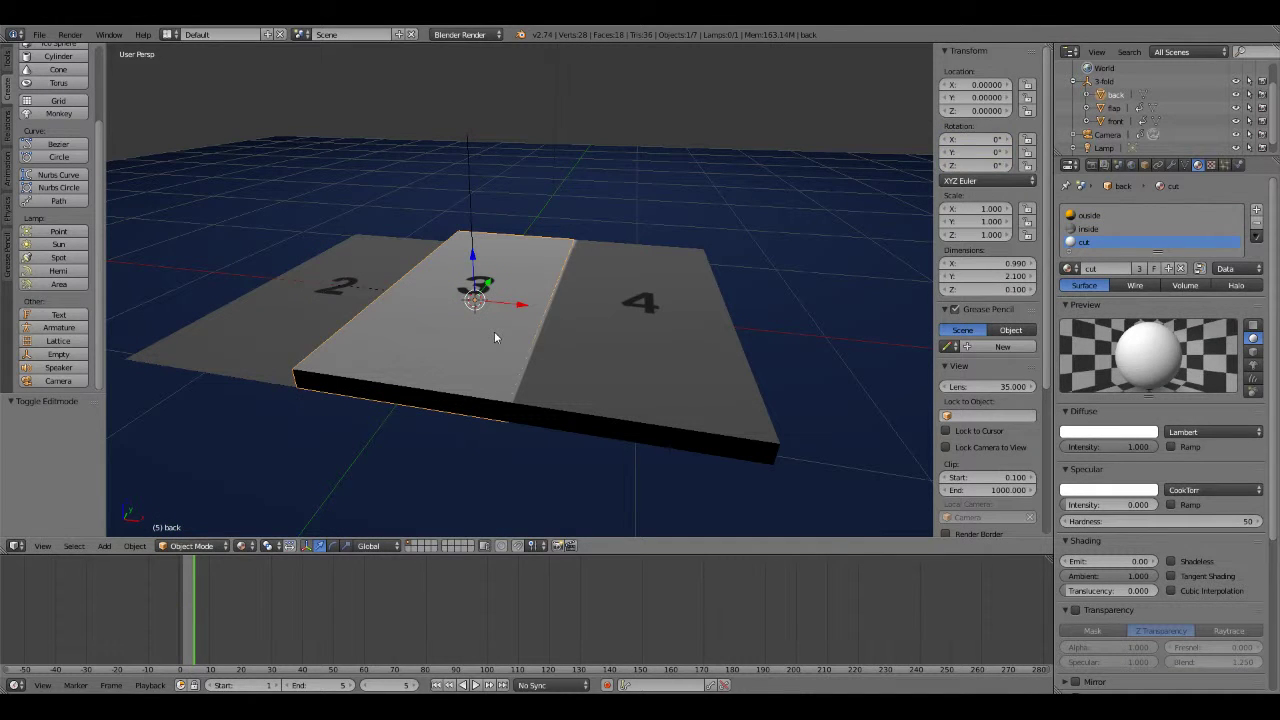
key(Tab)
right_click(494, 331)
click(990, 111)
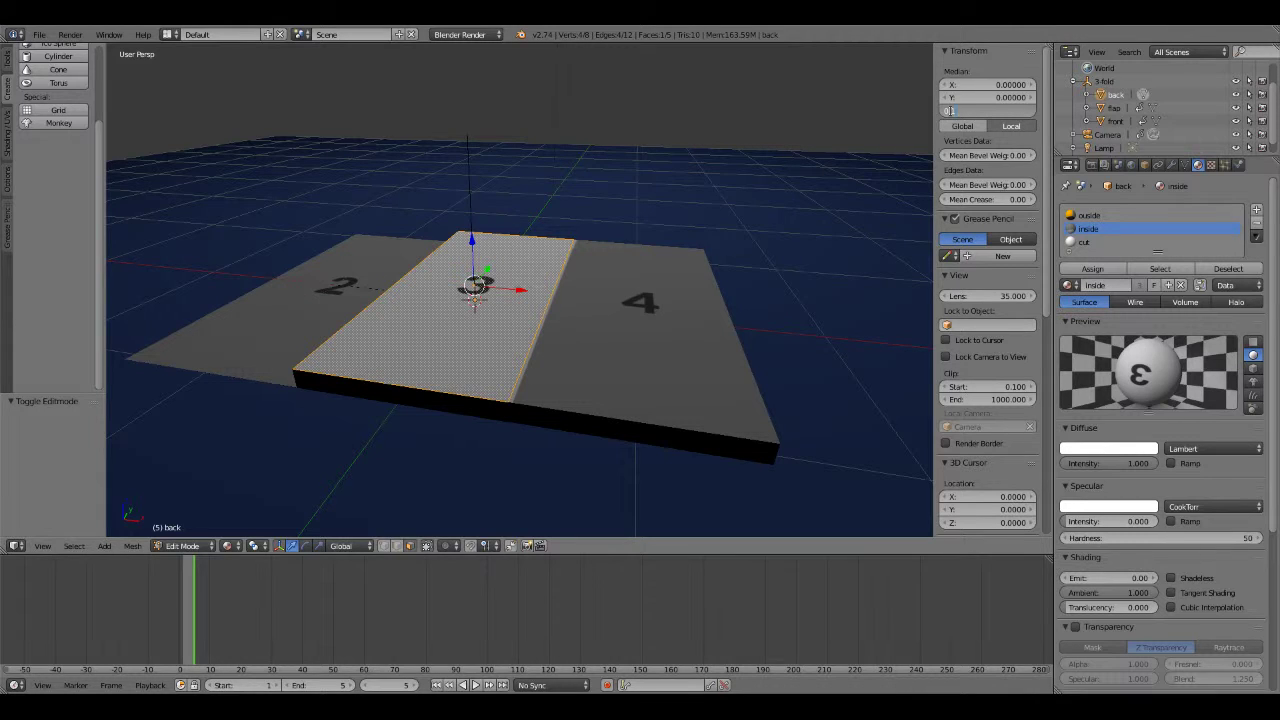
text(05)
key(Return)
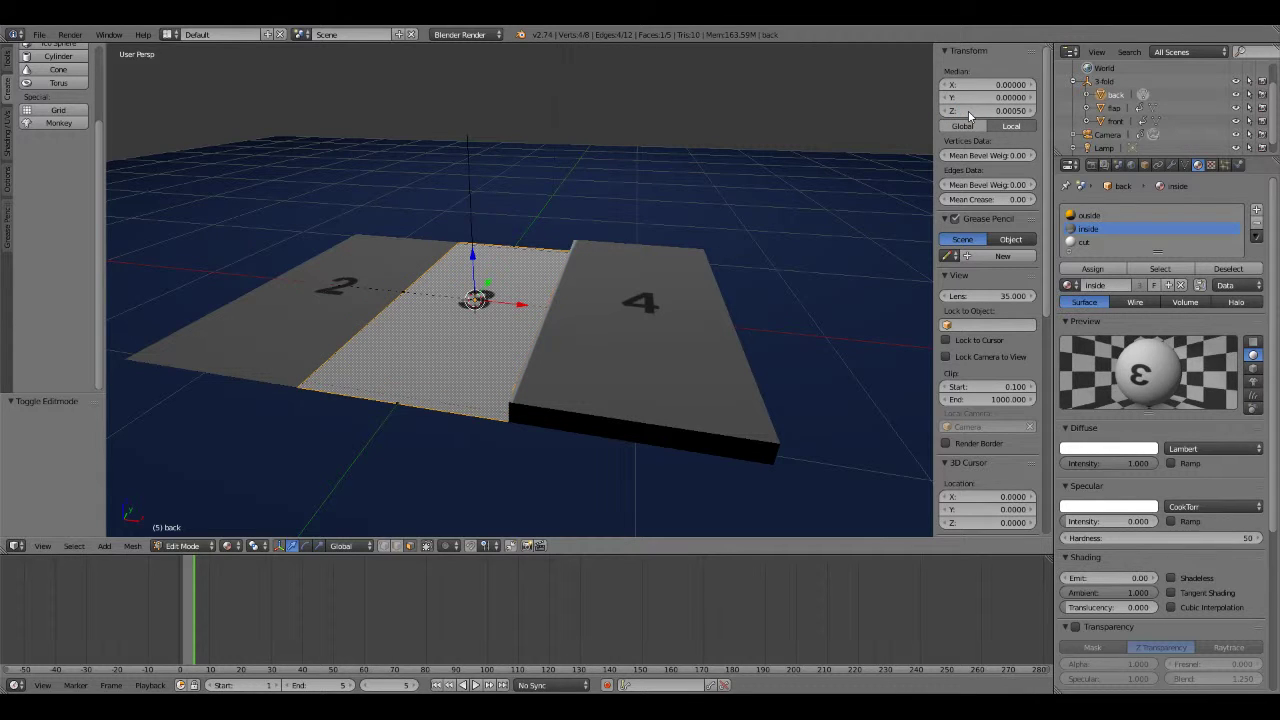
key(Tab)
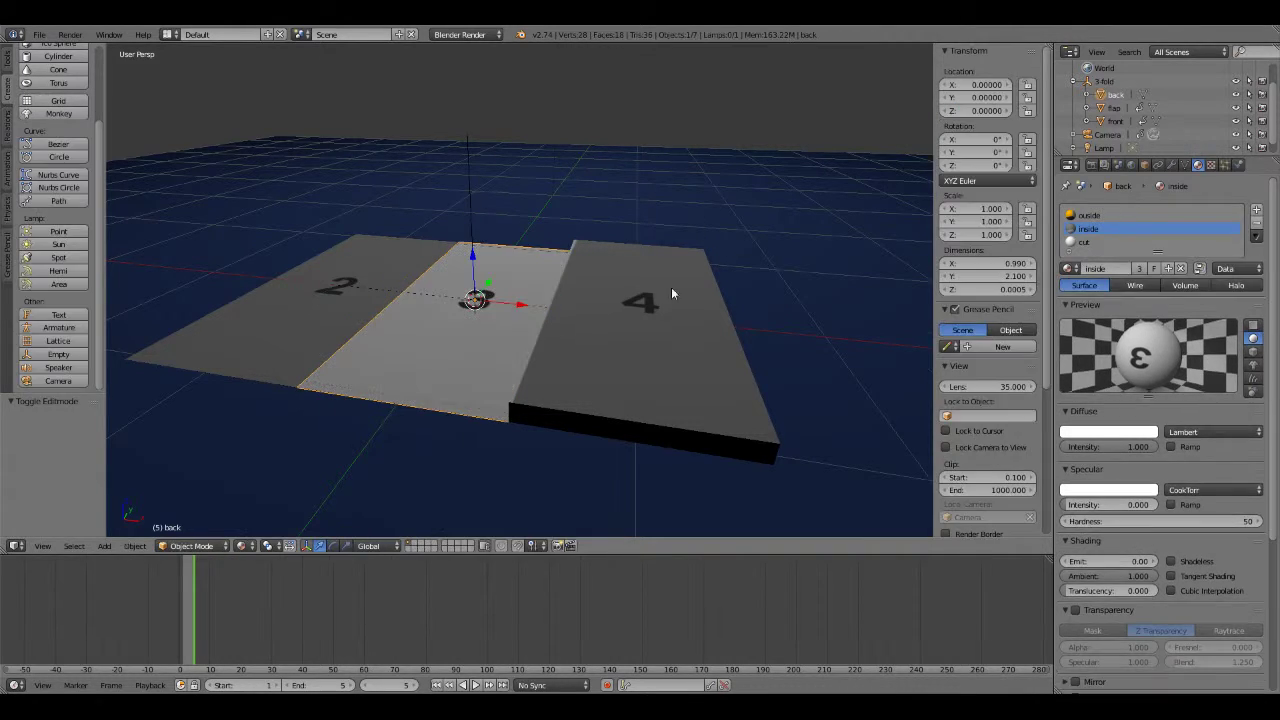
Select flap panel 4's top face in Edit Mode.
right_click(658, 305)
key(Tab)
right_click(667, 303)
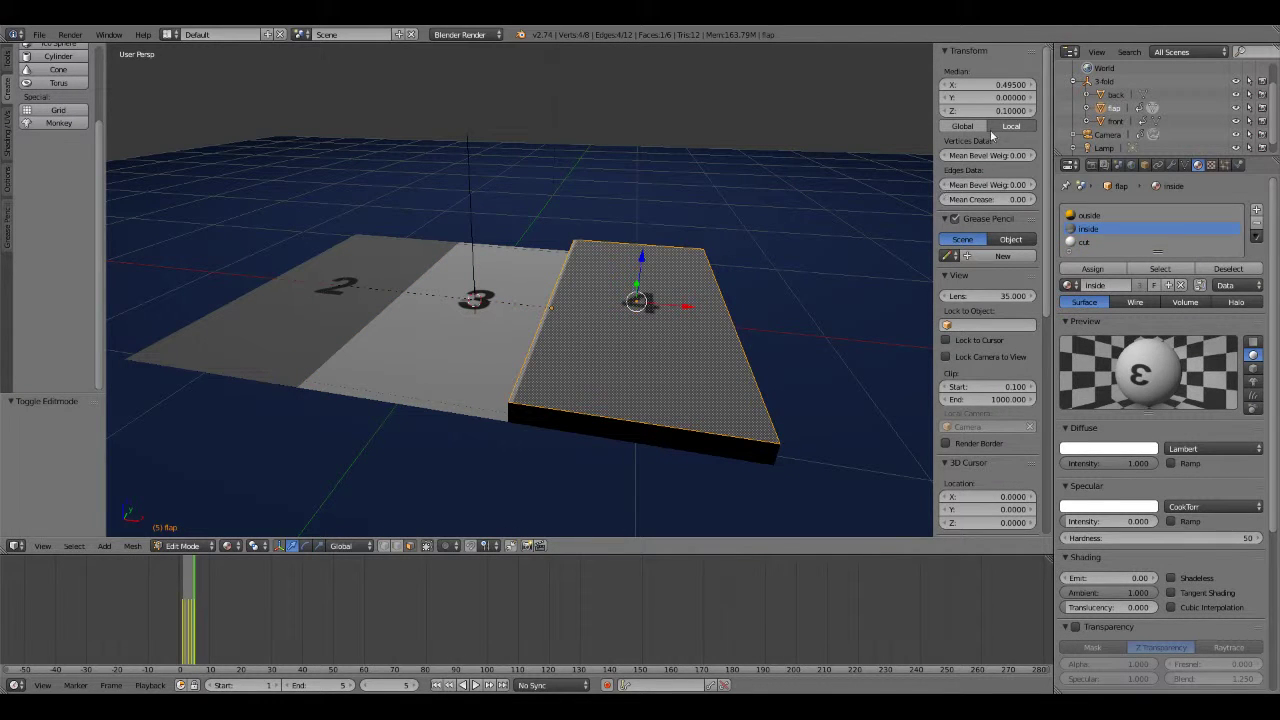
Lower the flap panel's top face to Z 0.0005 and inspect the thin panels from new angles.
click(994, 110)
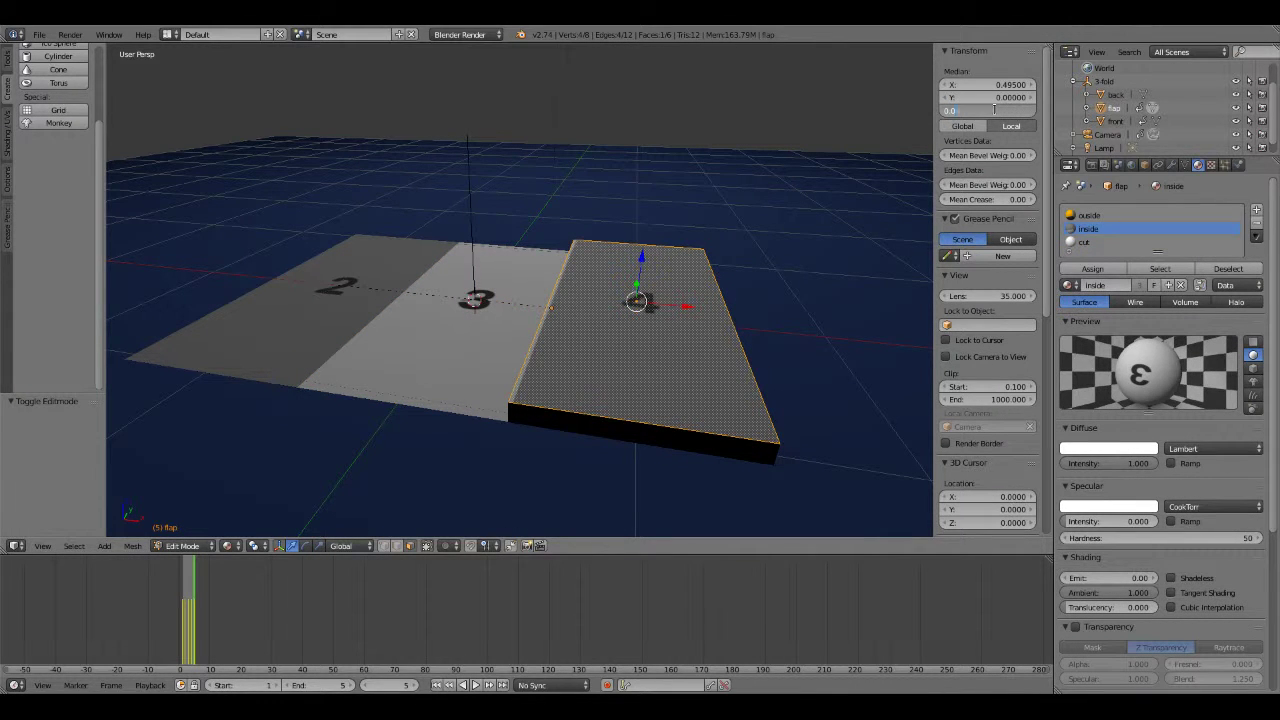
text(005)
key(Return)
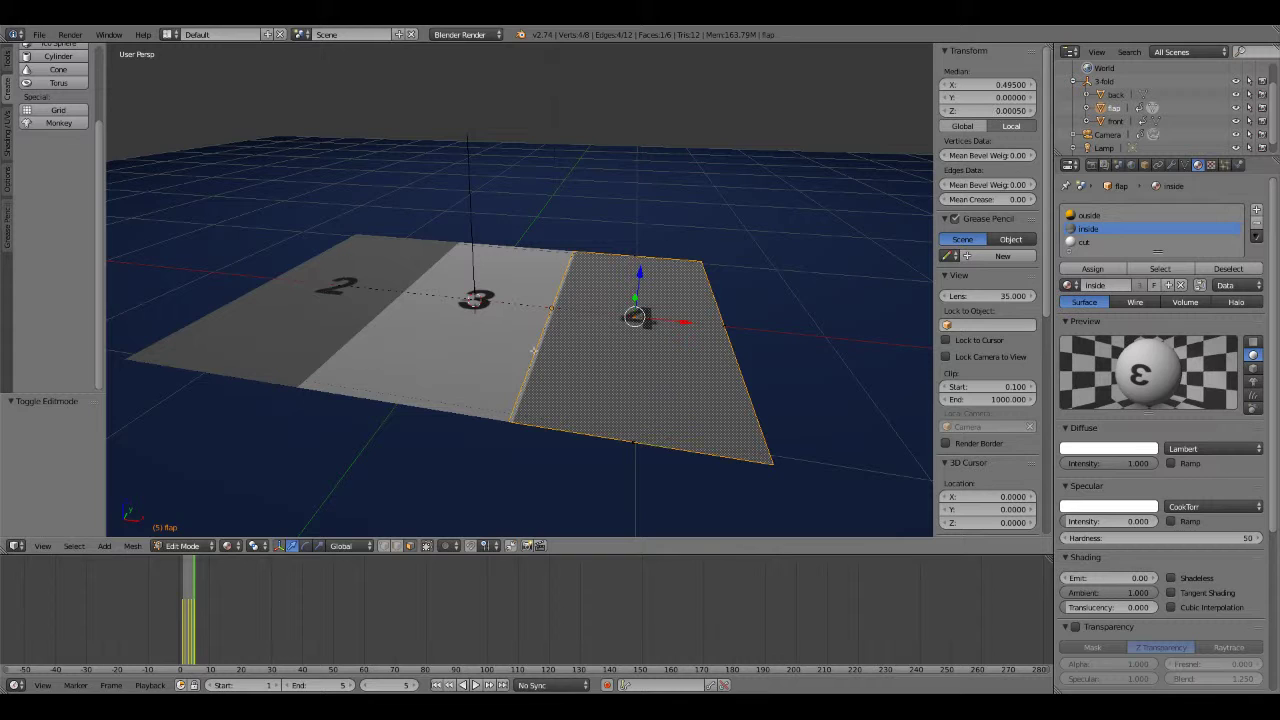
mouse_move(534, 350)
middle_down()
mouse_move(608, 331)
mouse_move(548, 335)
middle_up()
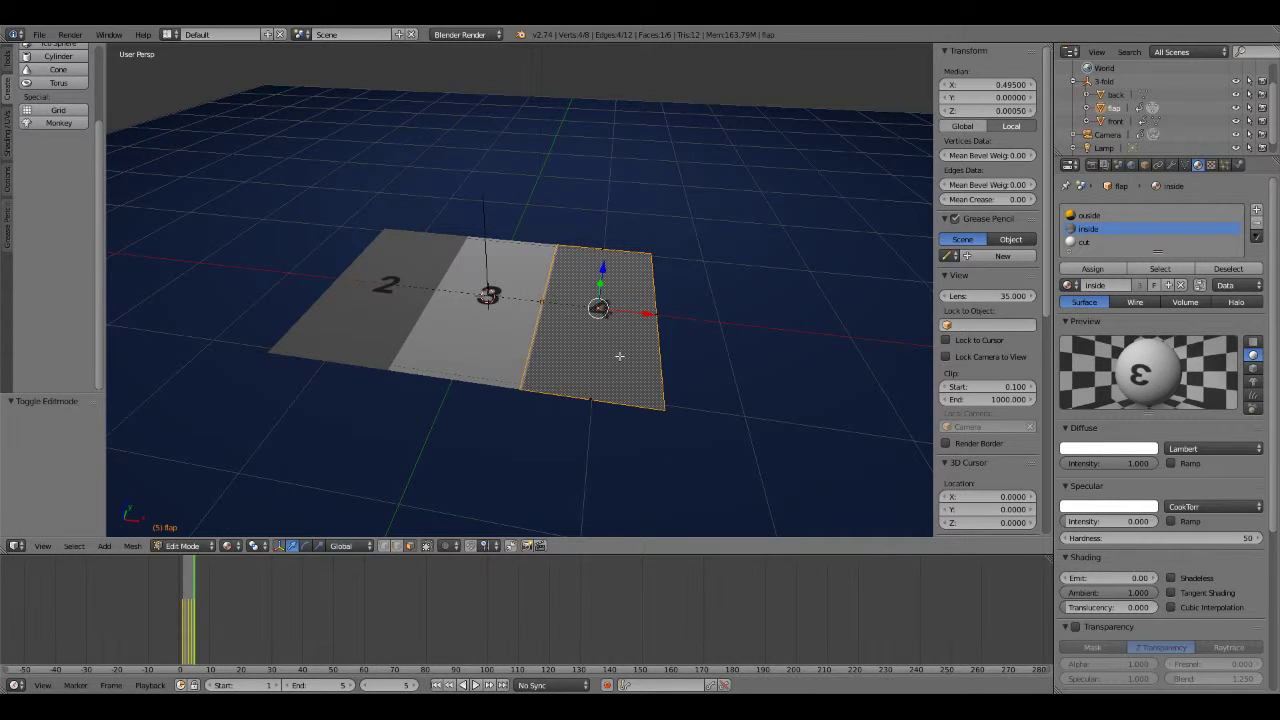
key(Tab)
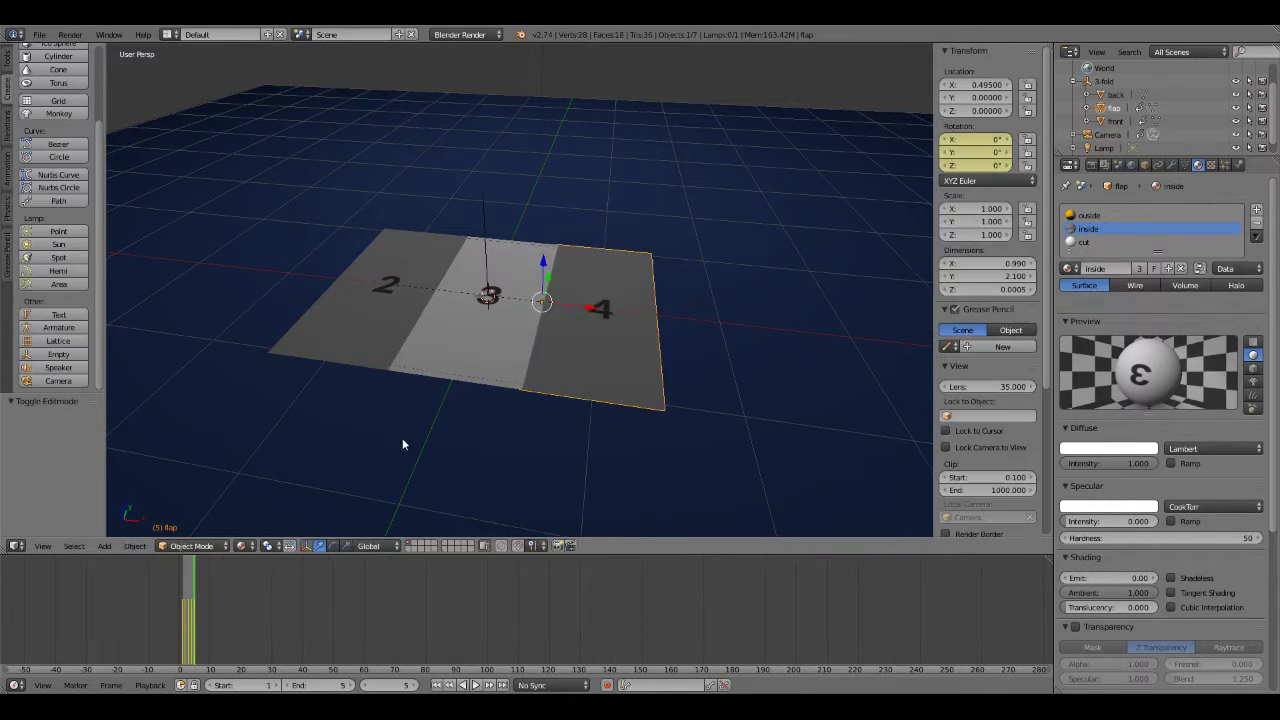
middle_drag(405, 437, 524, 373)
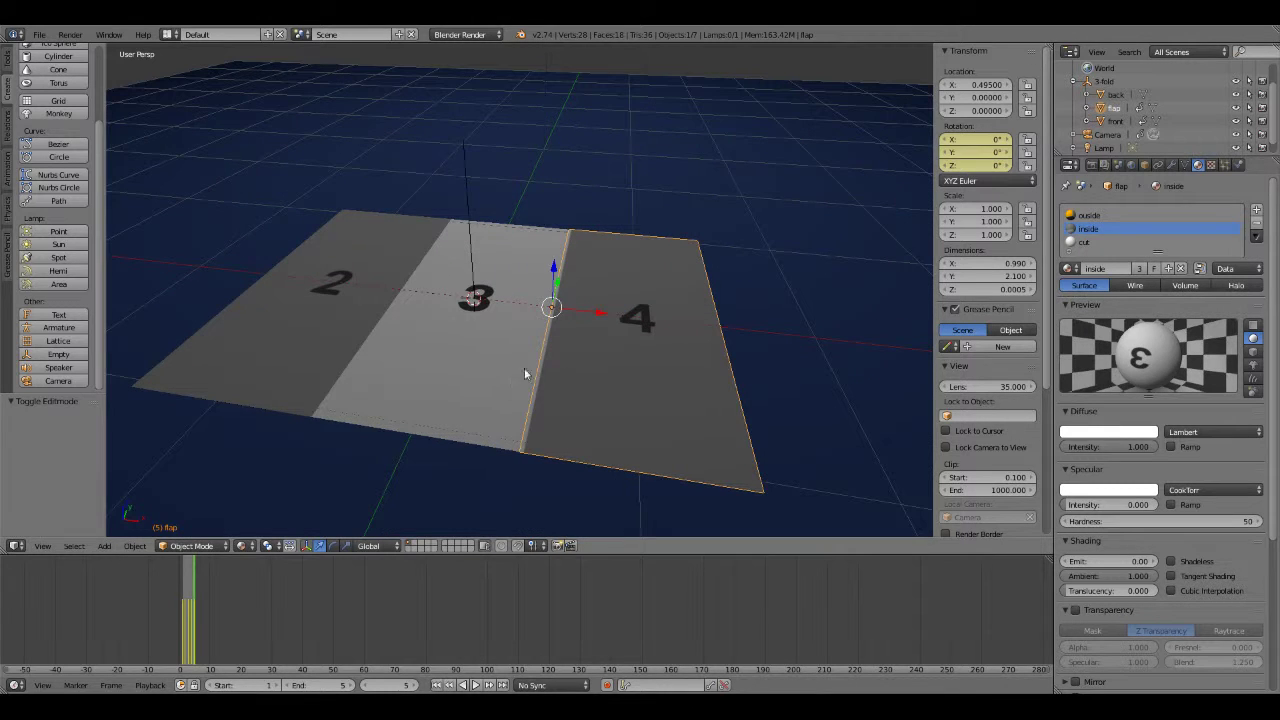
key(Tab)
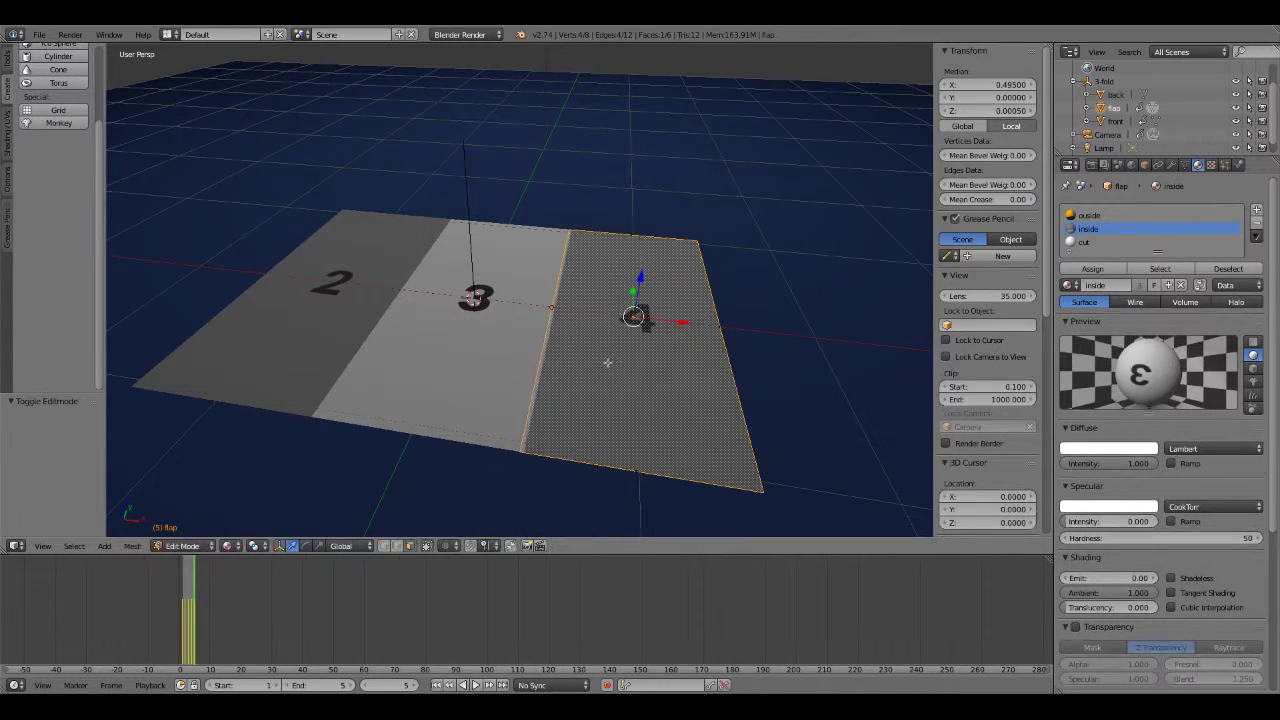
middle_drag(560, 430, 510, 414)
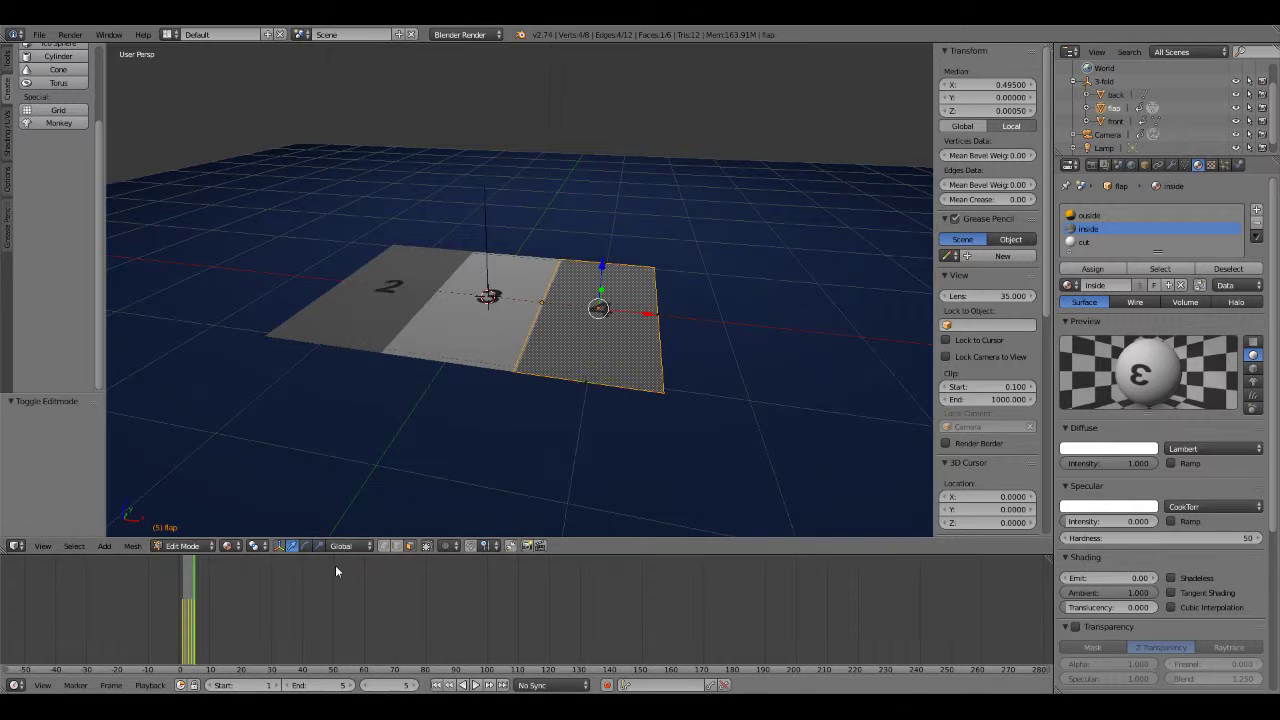
Make the timeline area taller, then reselect flap panel 4 and return to editing its mesh.
drag(344, 540, 365, 417)
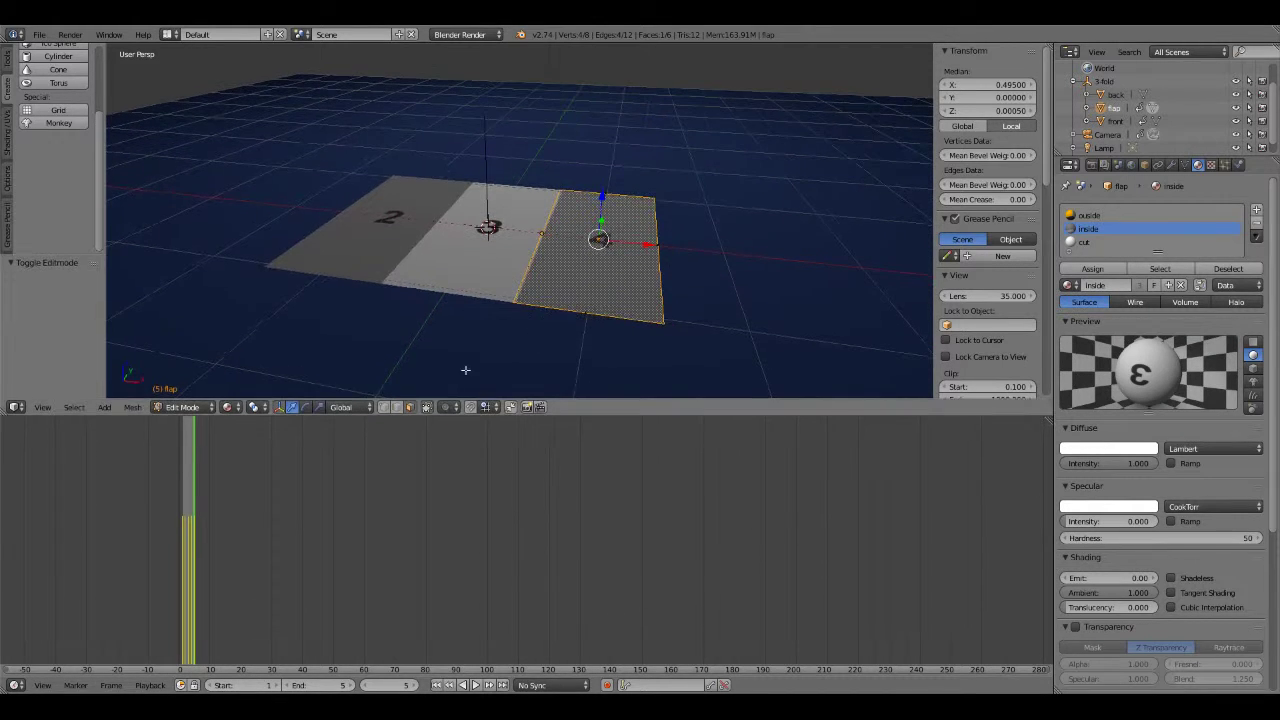
click(1145, 166)
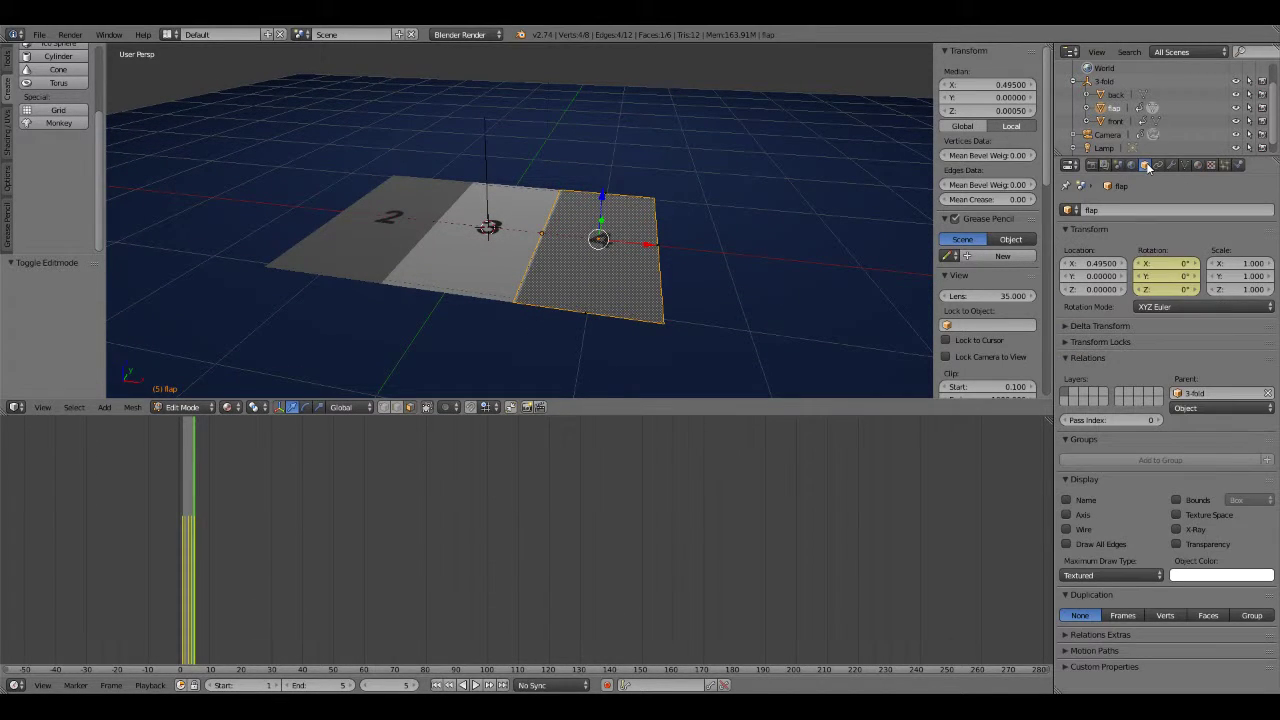
key(Tab)
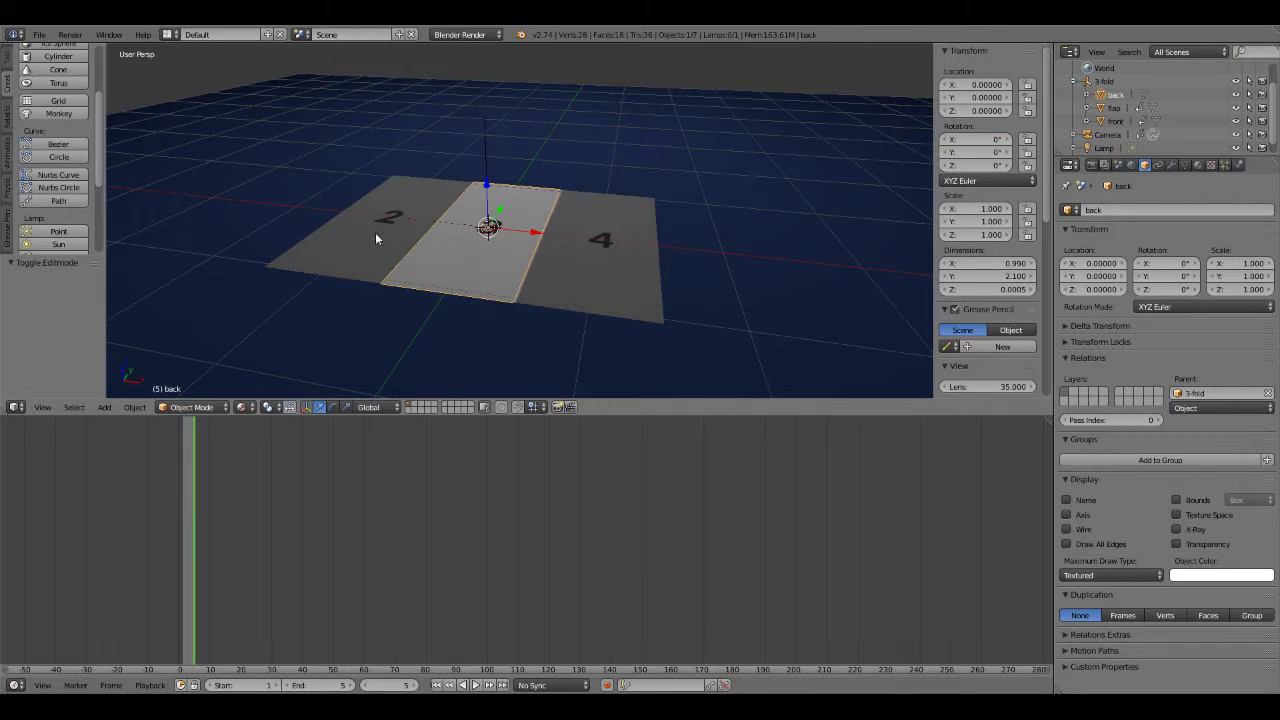
right_click(367, 237)
right_click(560, 271)
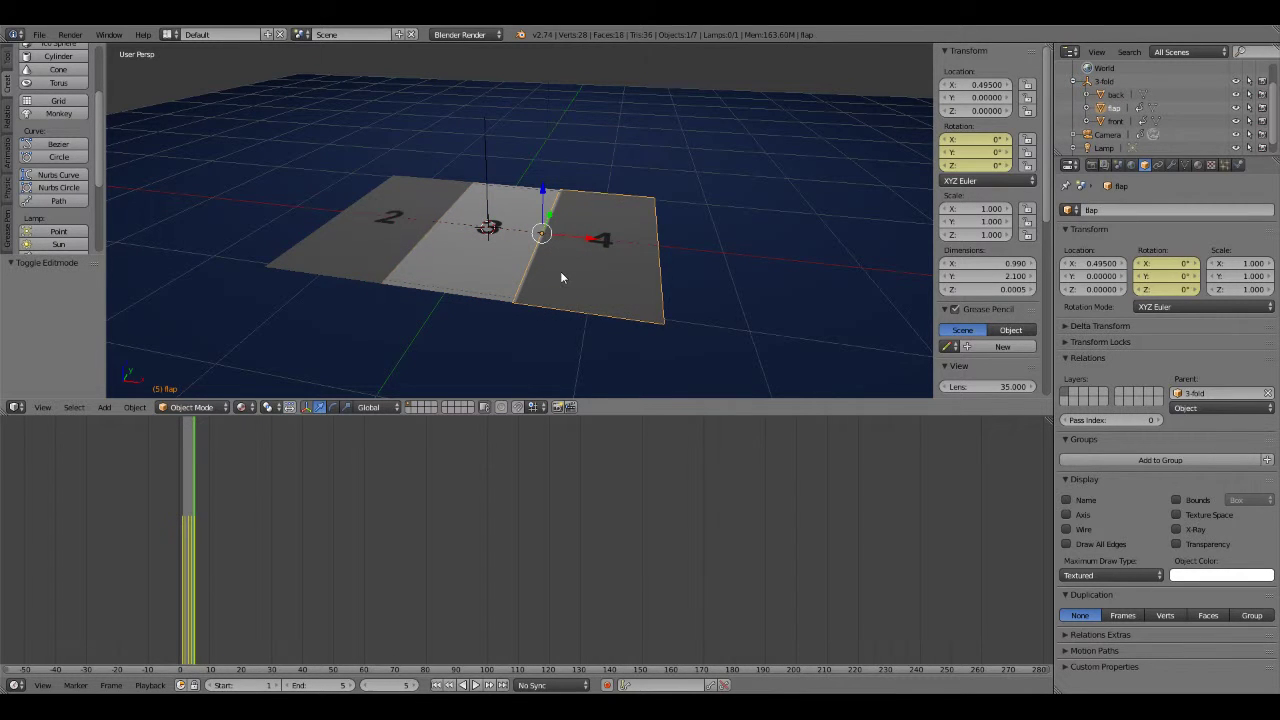
key(Tab)
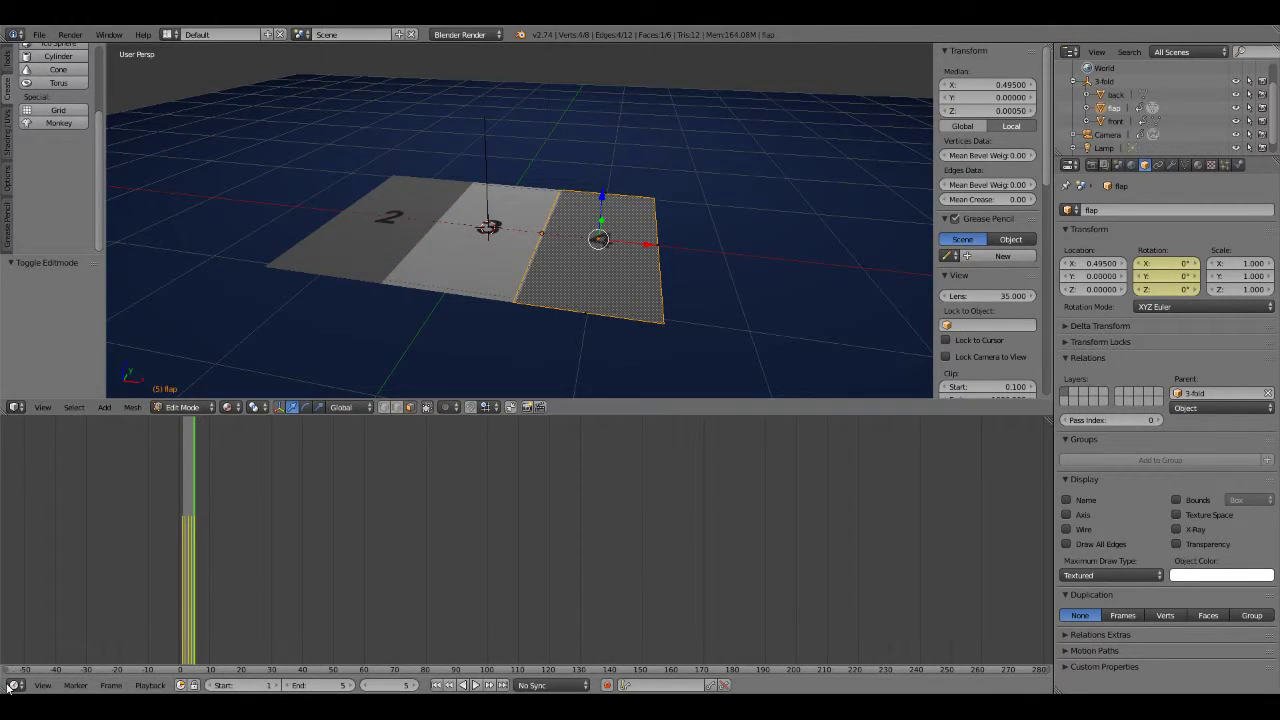
Turn the bottom area into a UV/Image Editor framed on panels 2–4.
click(13, 687)
click(52, 586)
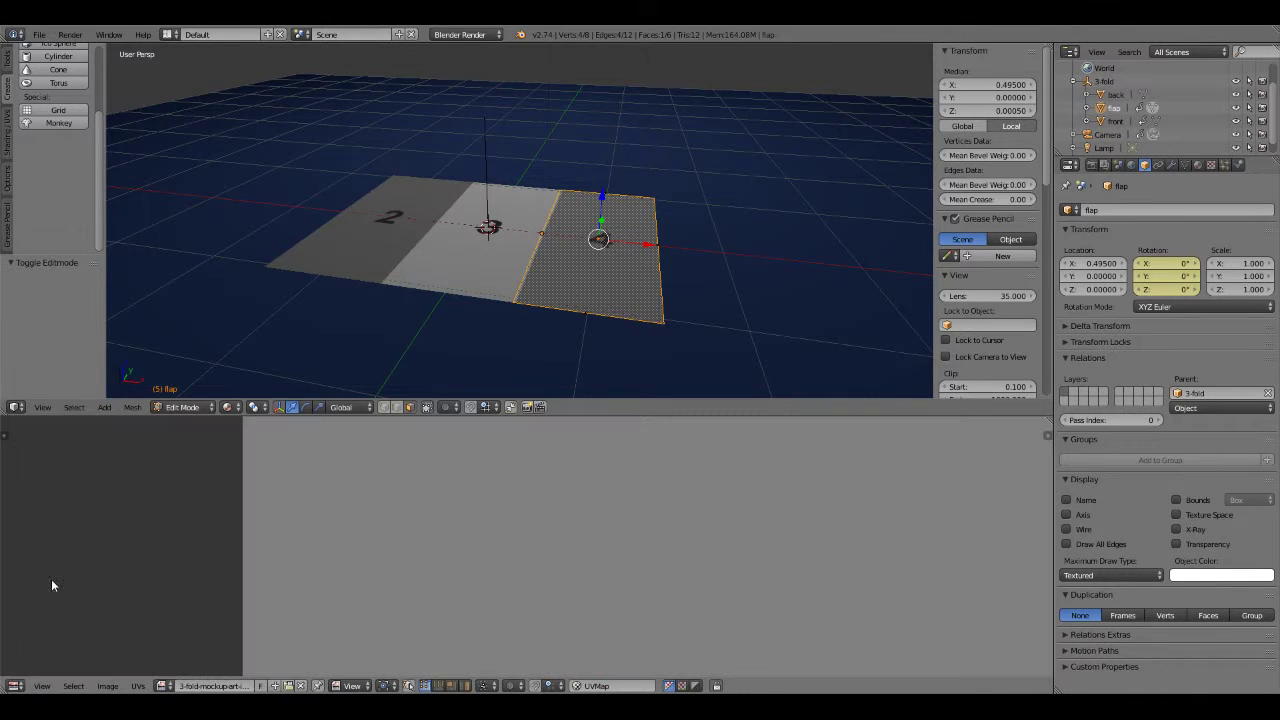
scroll(500, 508, down, 2)
scroll(600, 516, down, 2)
scroll(657, 517, down, 3)
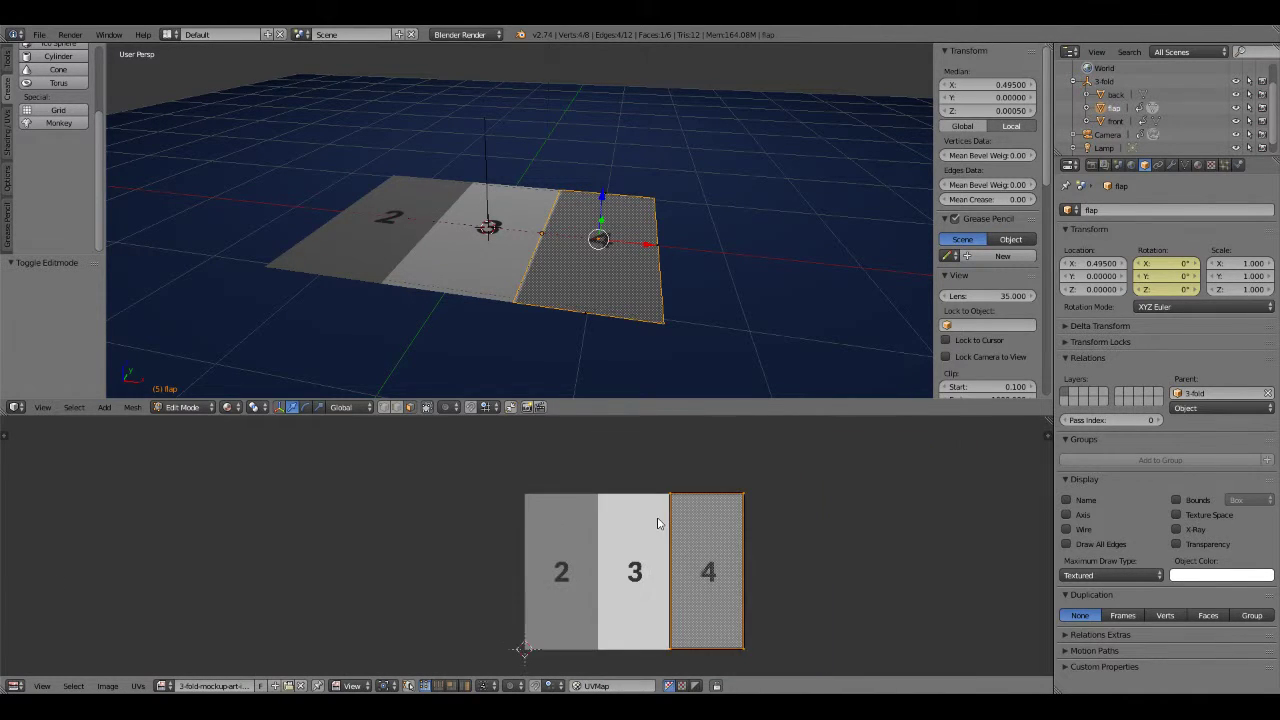
middle_drag(748, 562, 591, 546)
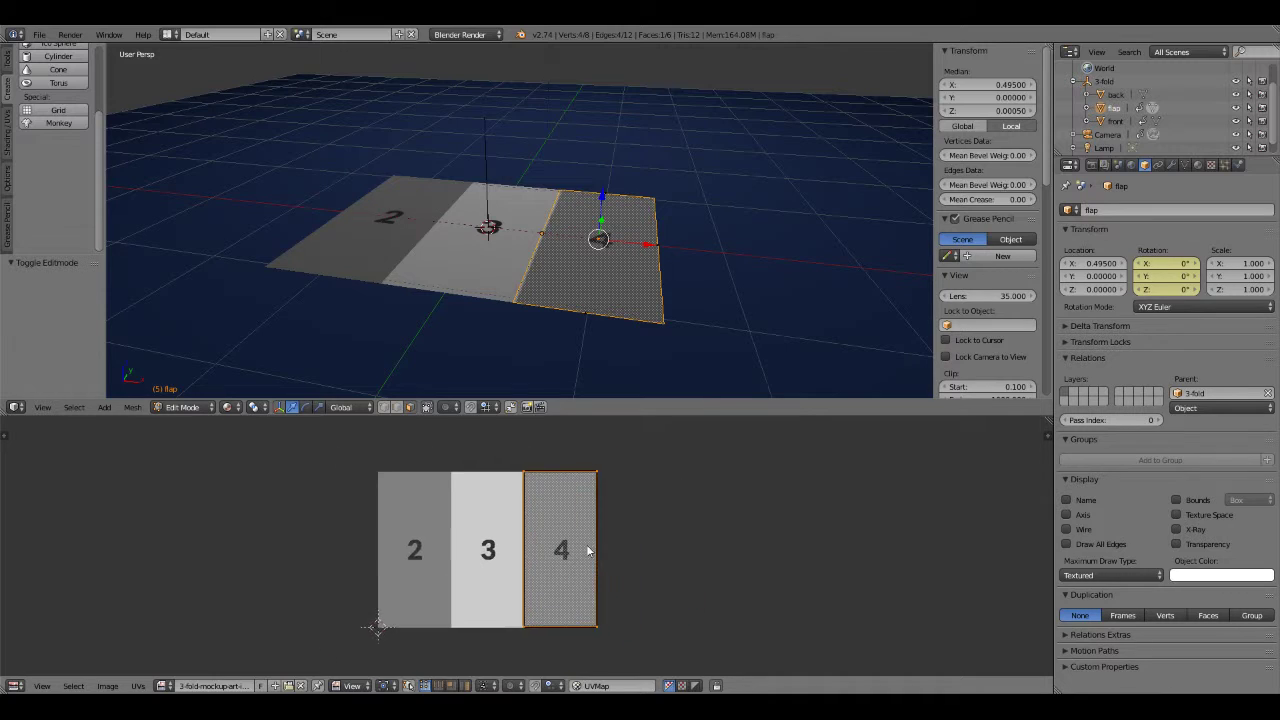
scroll(570, 518, up, 4)
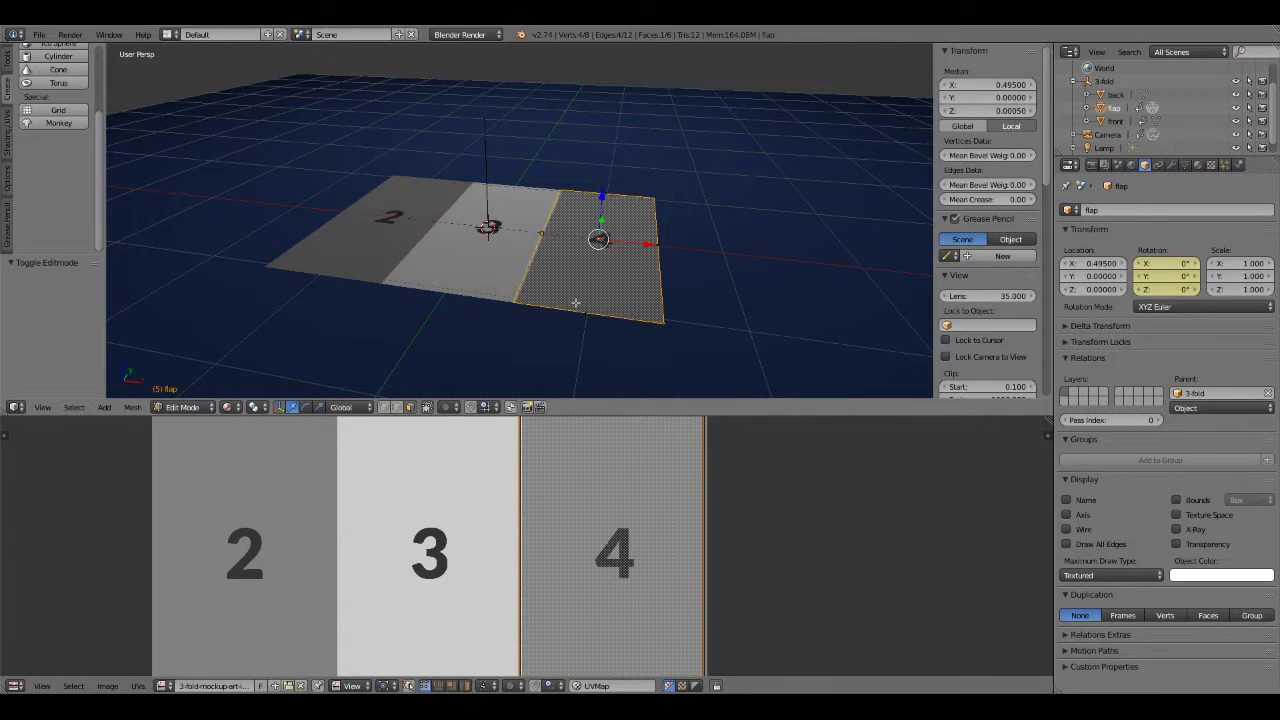
Re-unwrap the flap's mesh and frame its UV face in the editor.
key(u)
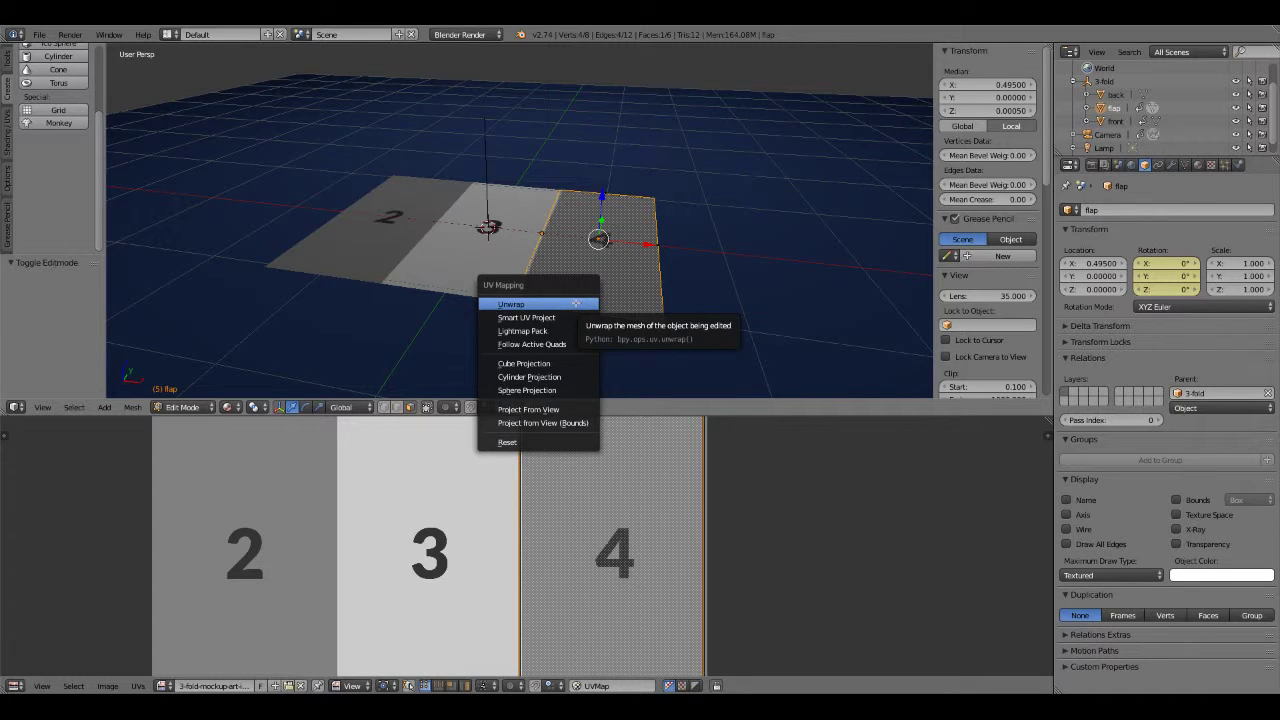
click(576, 303)
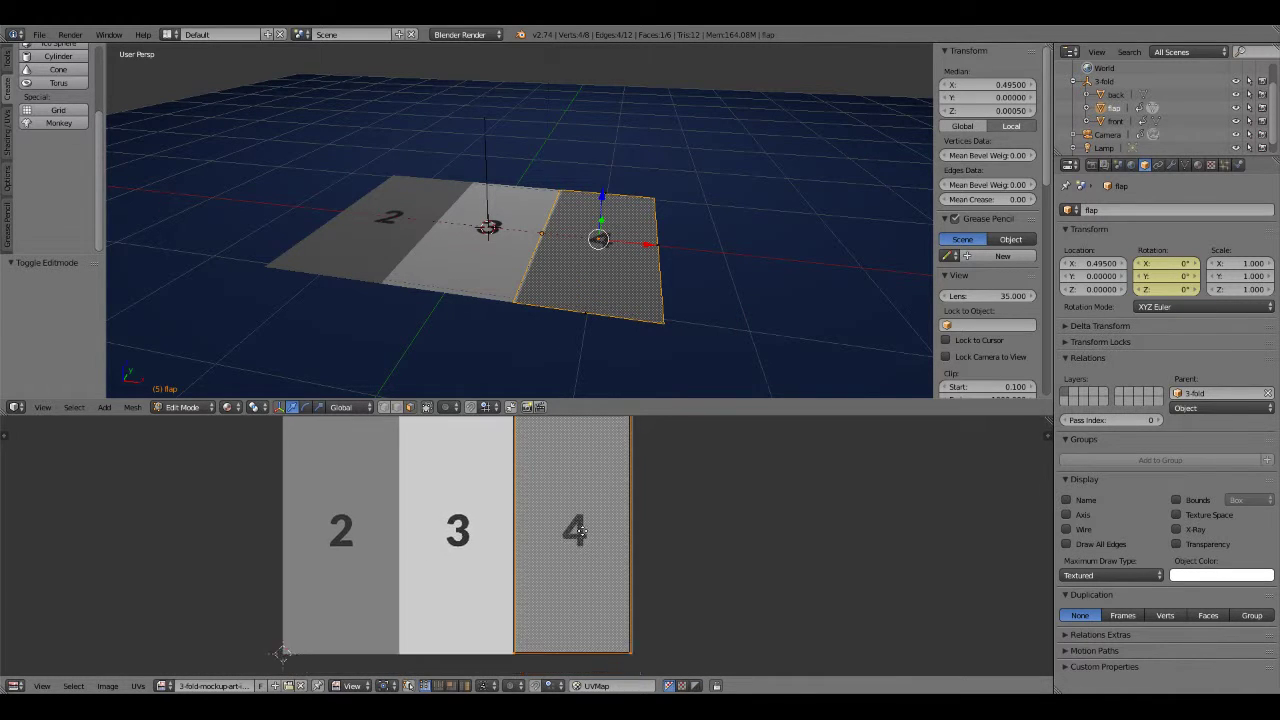
mouse_move(588, 567)
middle_down()
mouse_move(537, 545)
mouse_move(506, 497)
middle_up()
scroll(537, 545, up, 1)
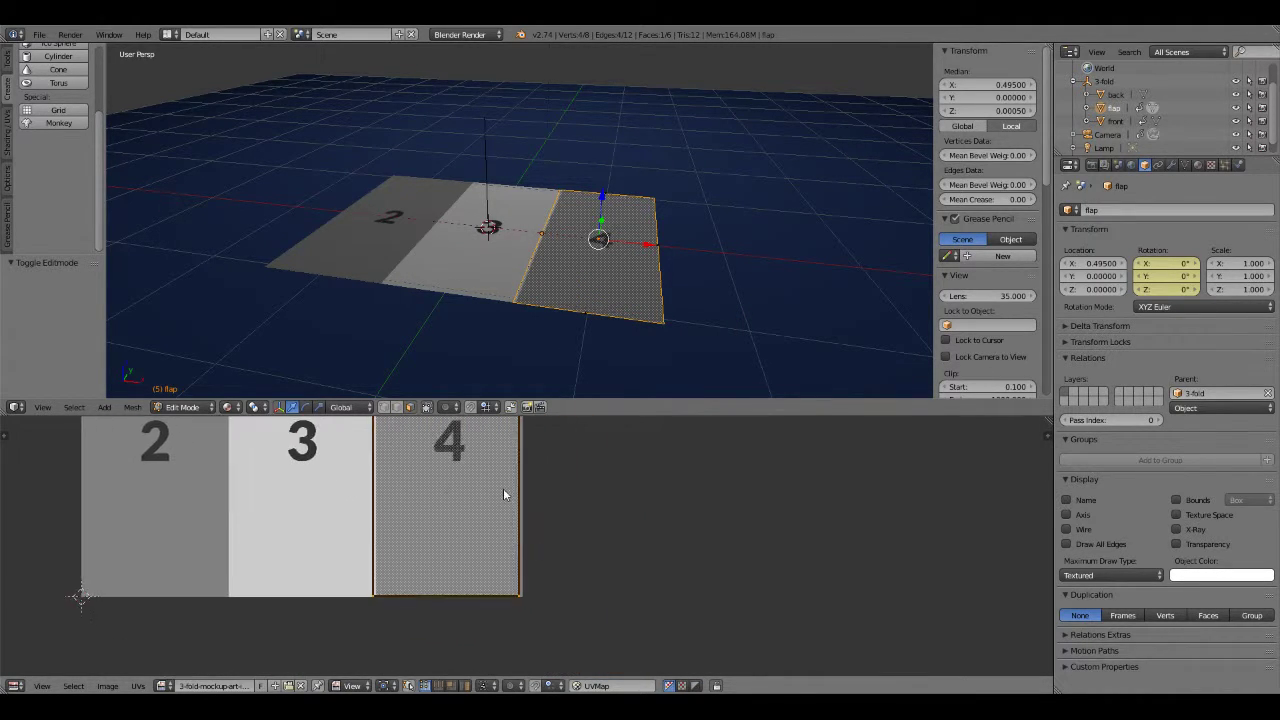
scroll(531, 597, up, 3)
middle_drag(531, 597, 468, 575)
scroll(460, 580, down, 1)
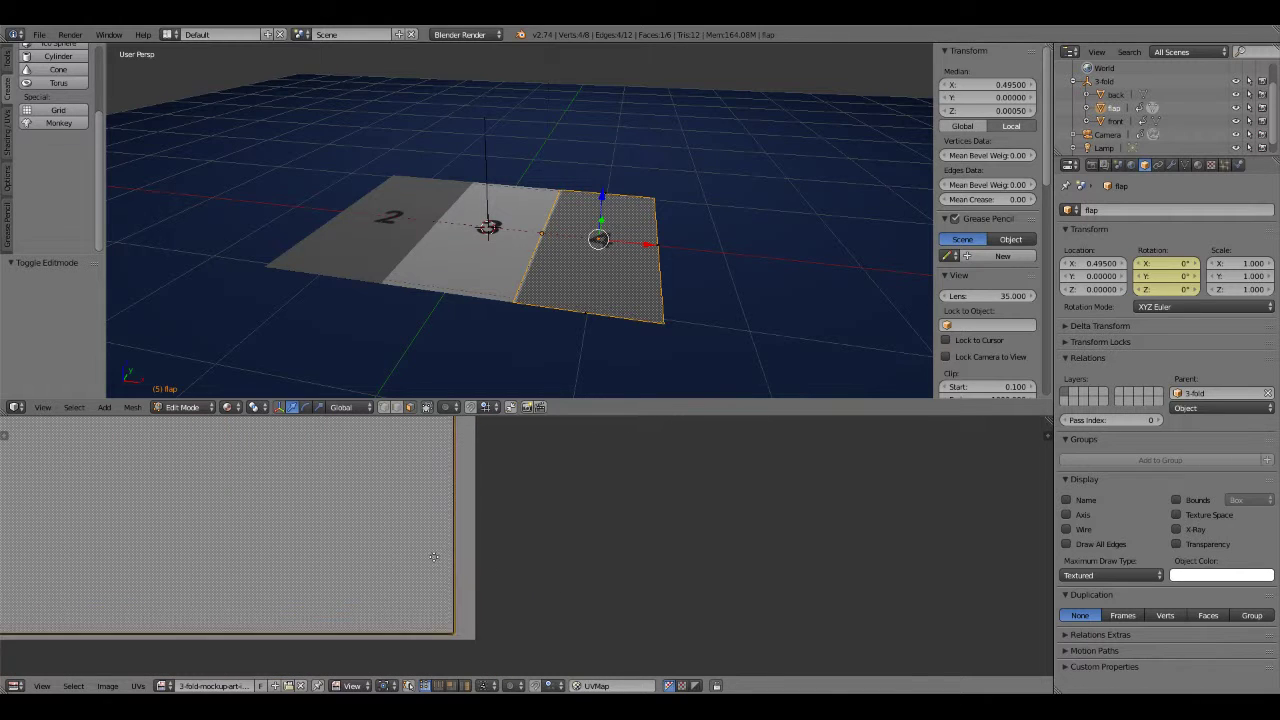
Nudge the flap's UV face to cover the panel 4 artwork and check faces 2–4.
key(g)
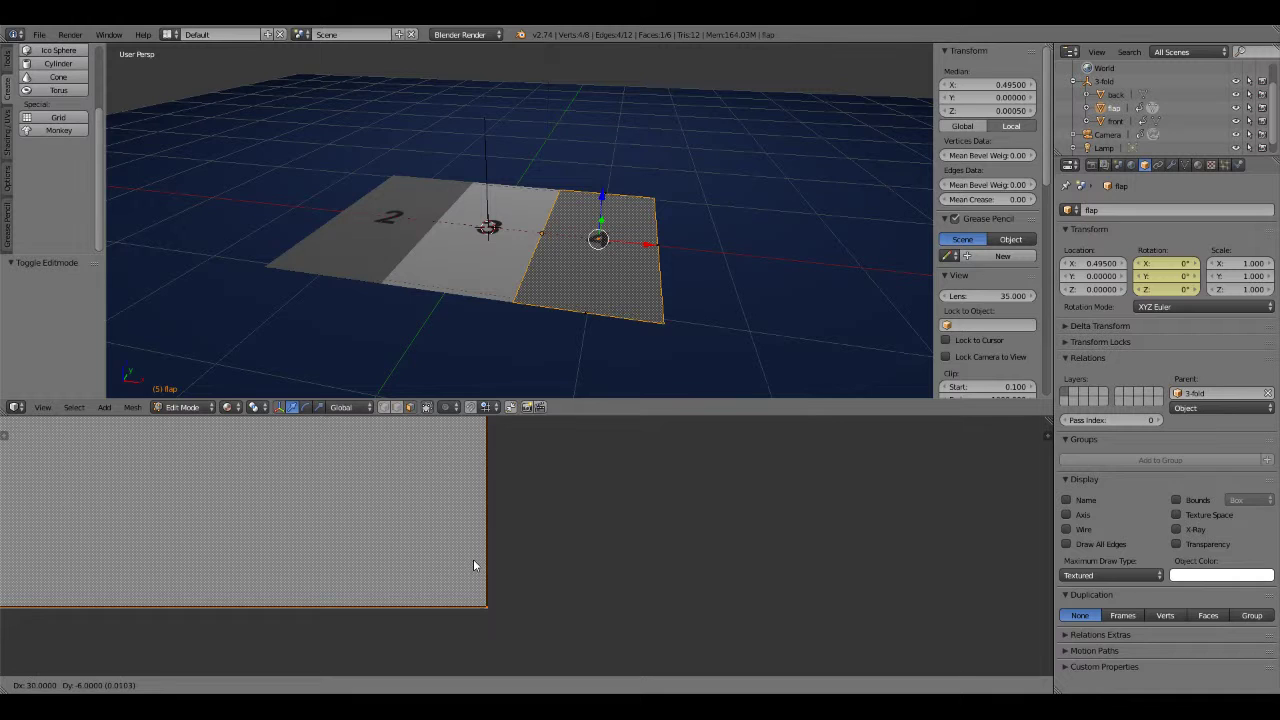
click(472, 559)
scroll(412, 523, down, 1)
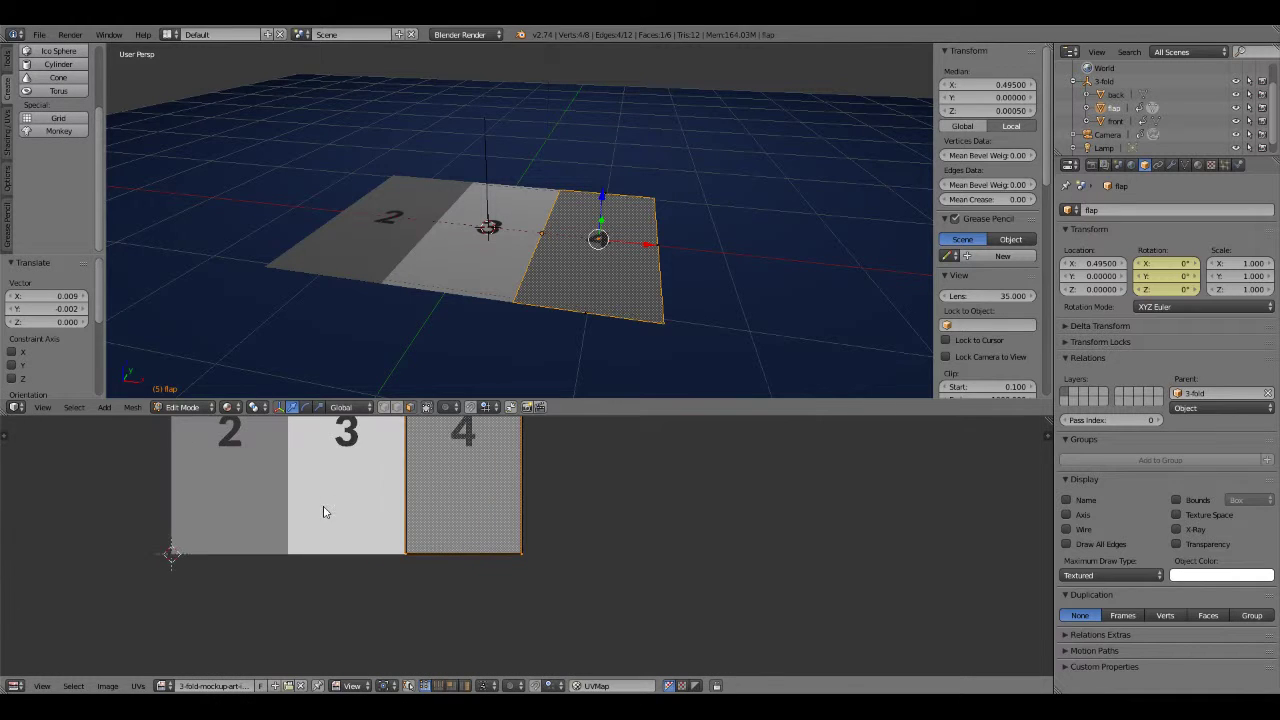
scroll(122, 484, up, 2)
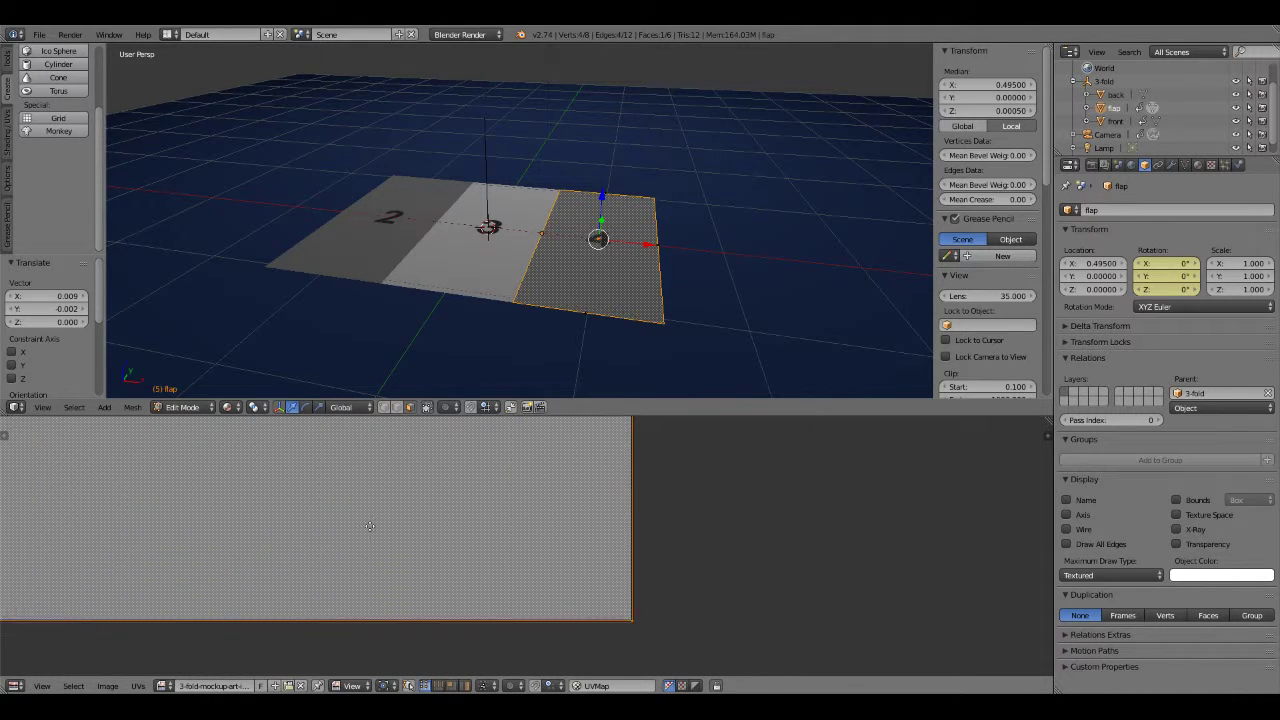
mouse_move(122, 484)
middle_down()
mouse_move(505, 538)
mouse_move(568, 502)
middle_up()
scroll(468, 517, down, 1)
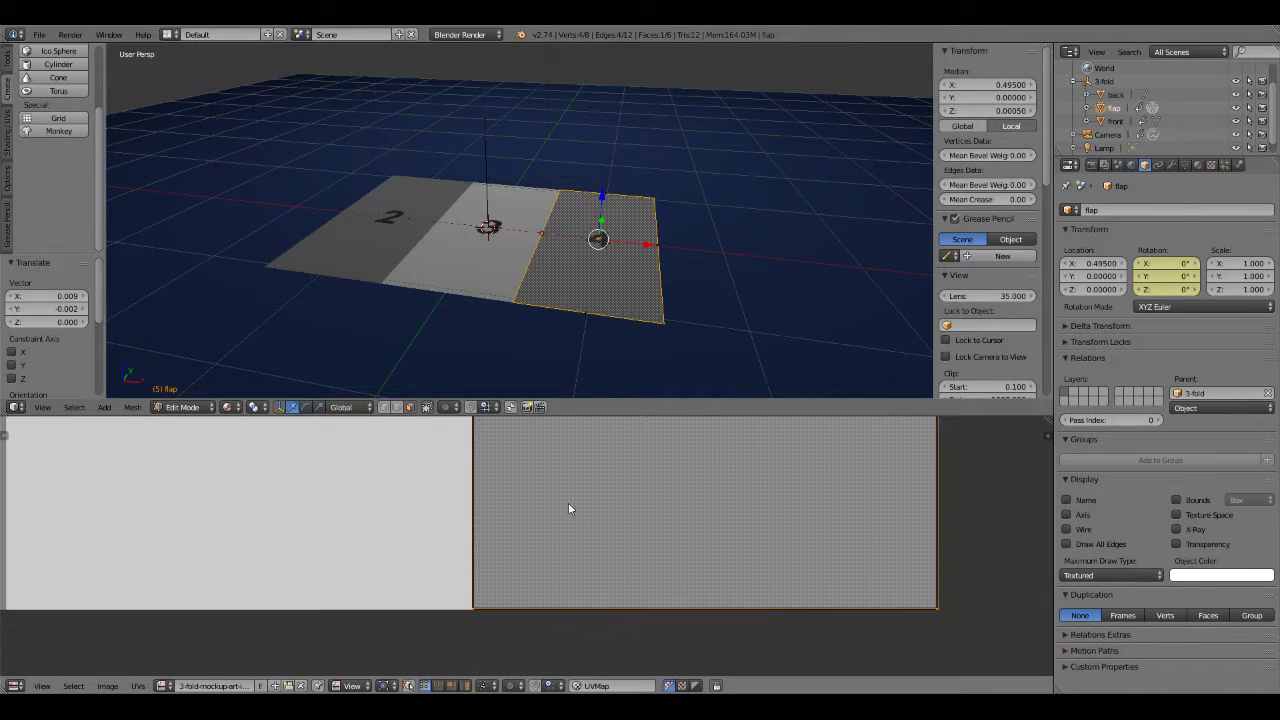
scroll(571, 514, down, 8)
scroll(530, 513, down, 2)
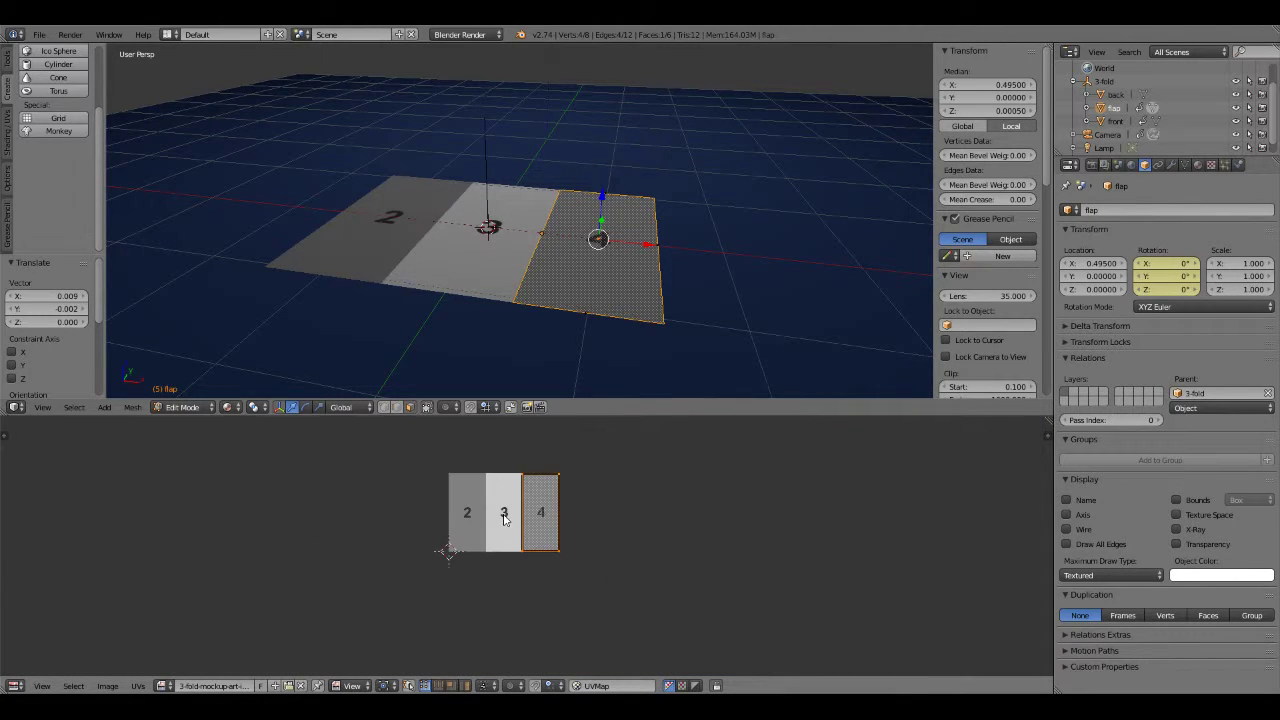
scroll(500, 505, up, 3)
middle_drag(478, 498, 505, 535)
scroll(505, 535, up, 2)
scroll(505, 535, down, 1)
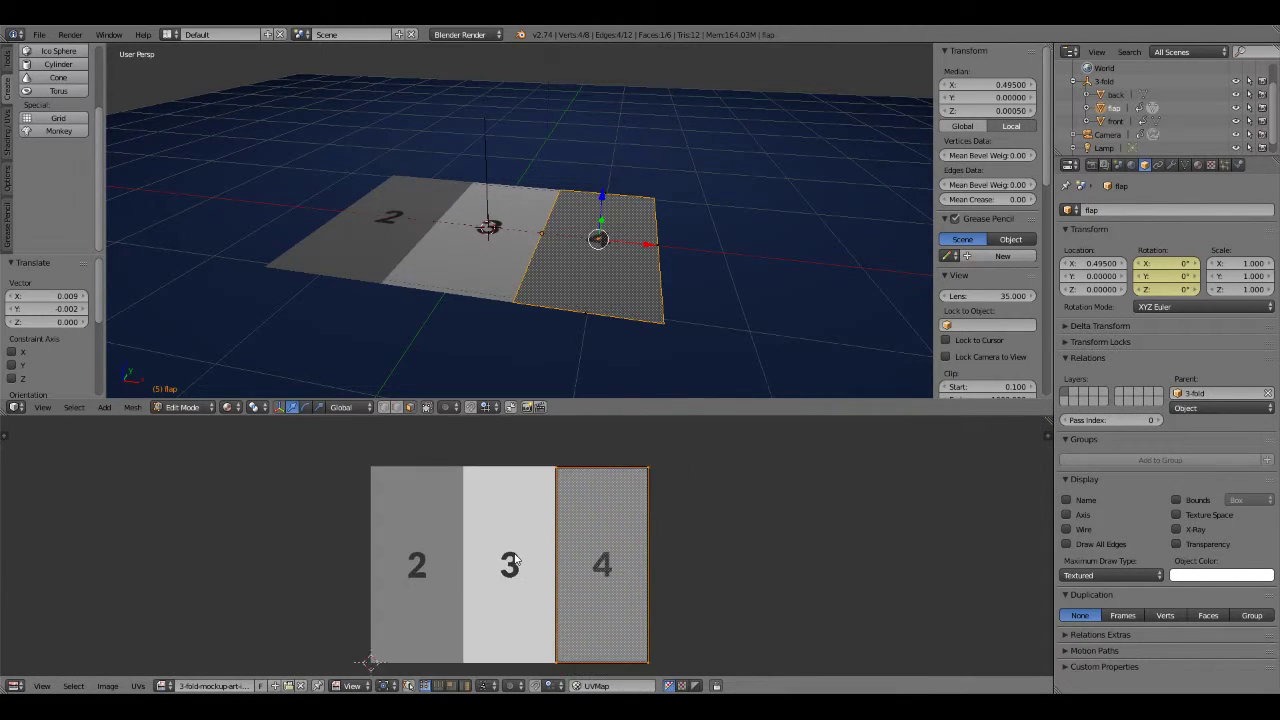
click(15, 686)
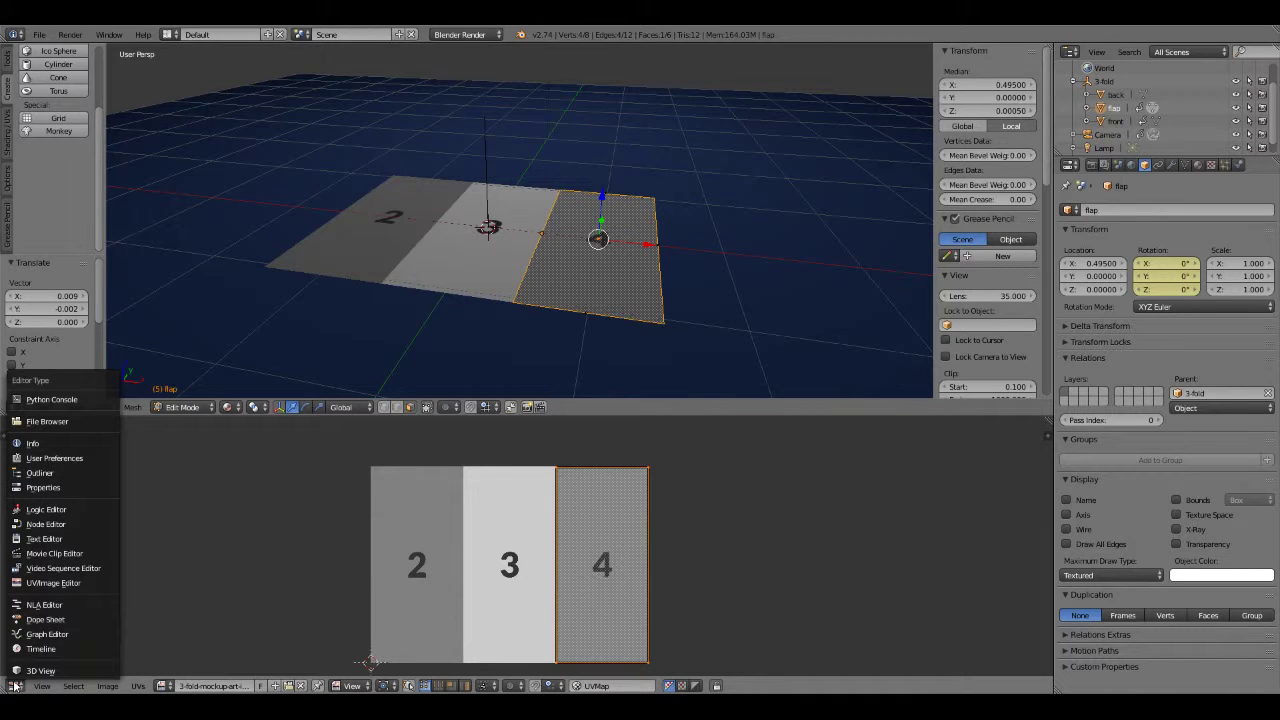
Restore the timeline below, select the ground plane and show its material settings.
click(59, 650)
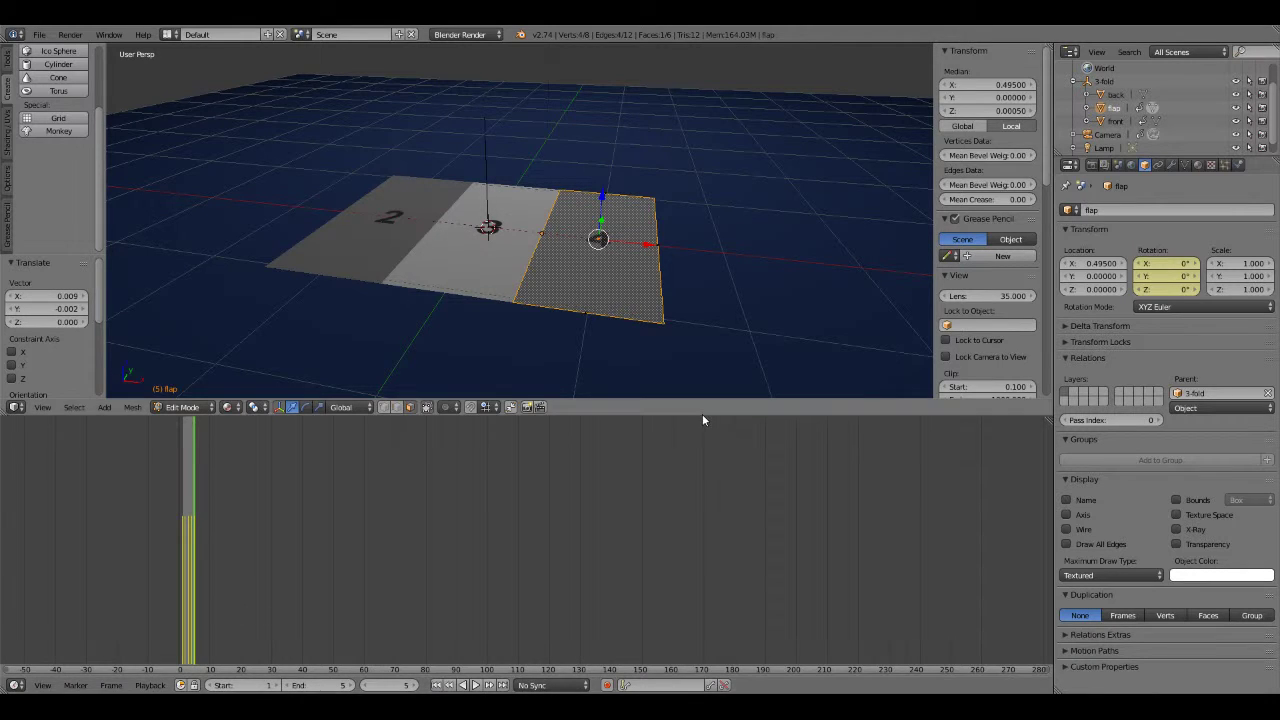
key(Tab)
right_click(754, 291)
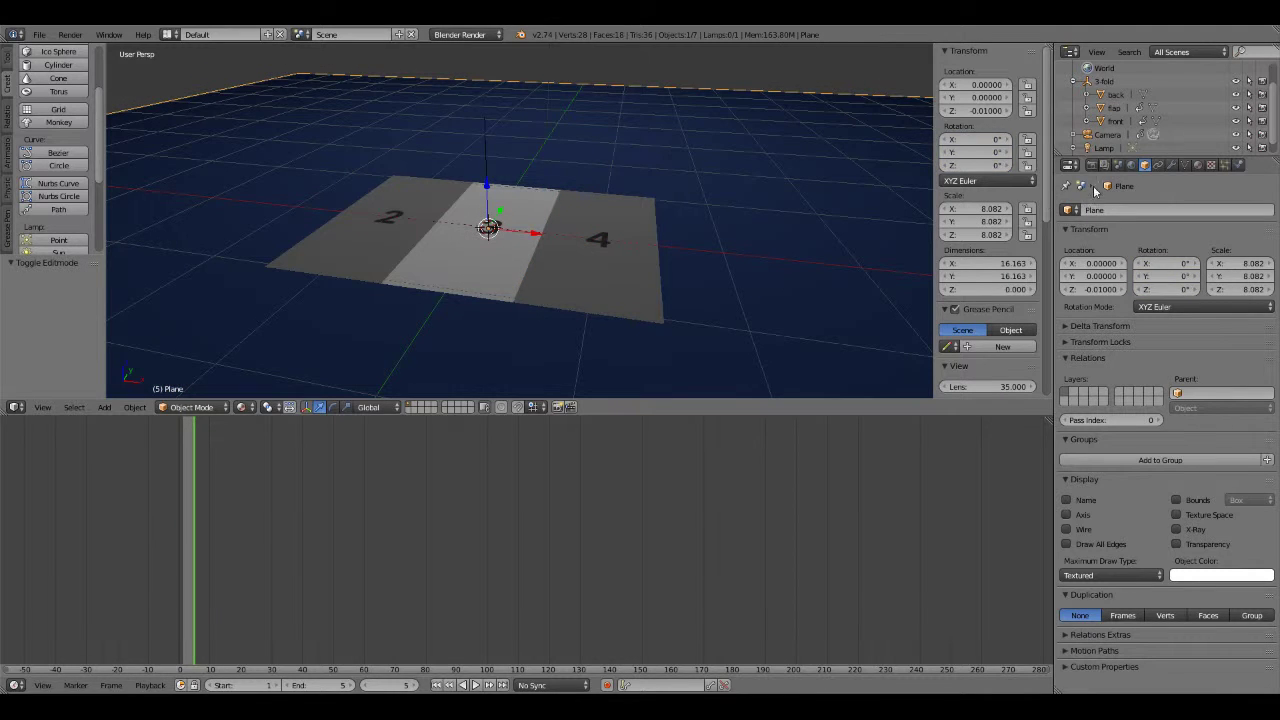
click(1197, 166)
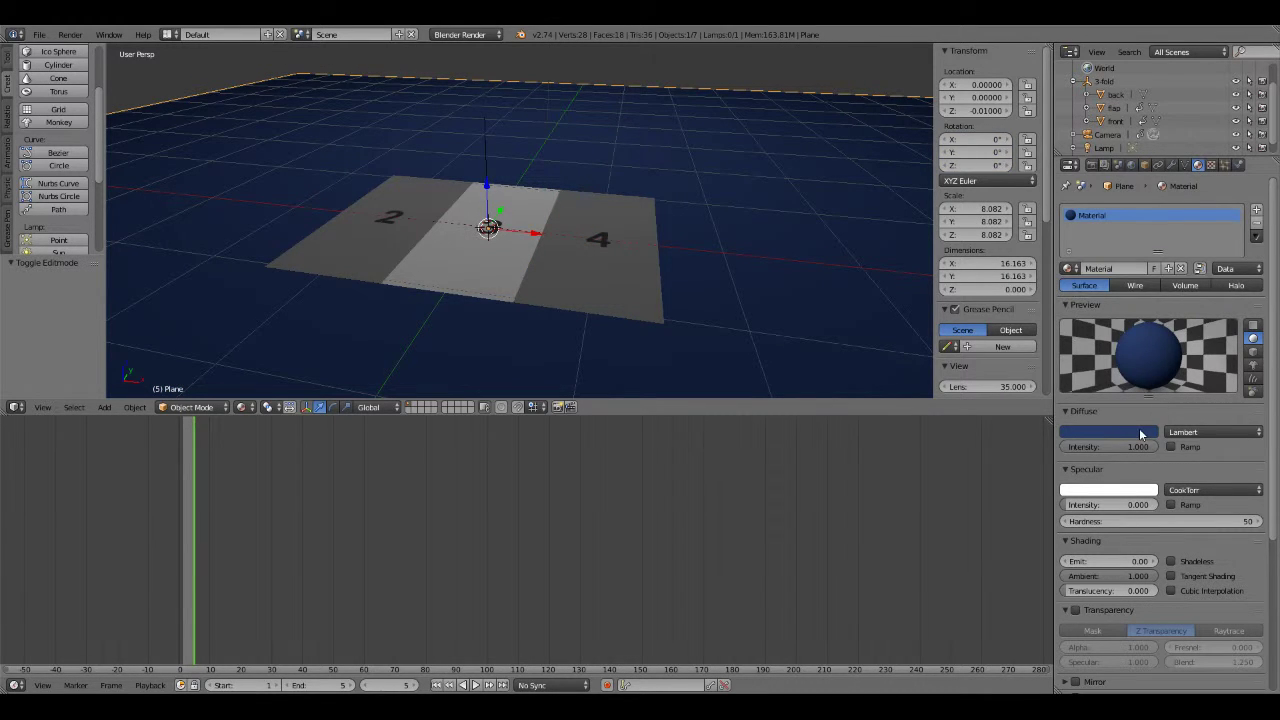
Change the ground's diffuse colour from blue to green (hue 0.492, full value).
click(1140, 434)
click(1144, 438)
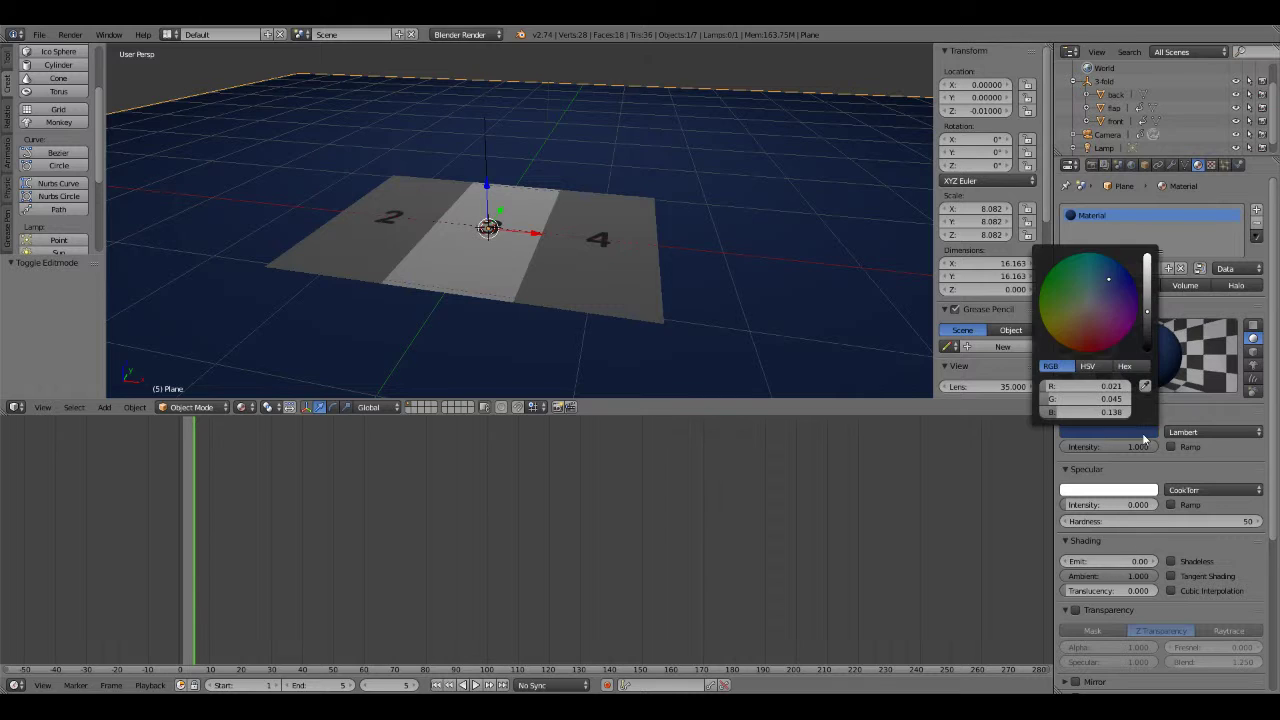
click(1147, 264)
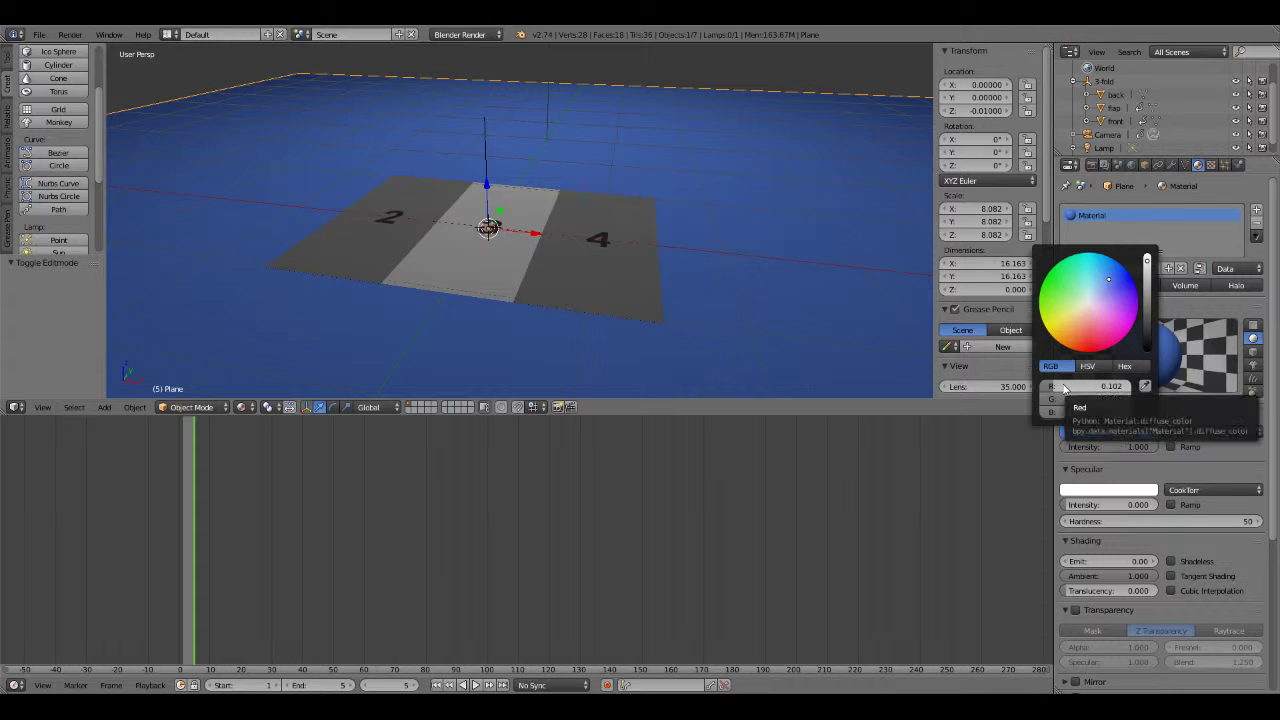
click(1090, 367)
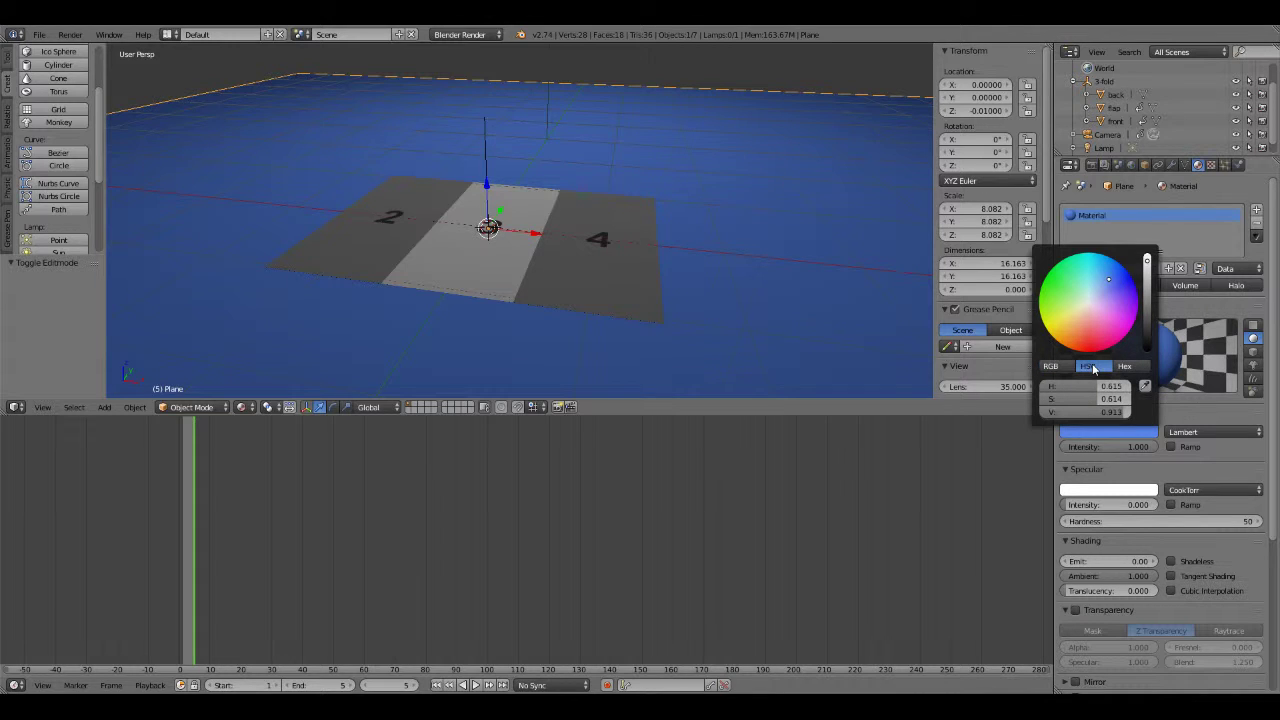
drag(1105, 387, 1070, 387)
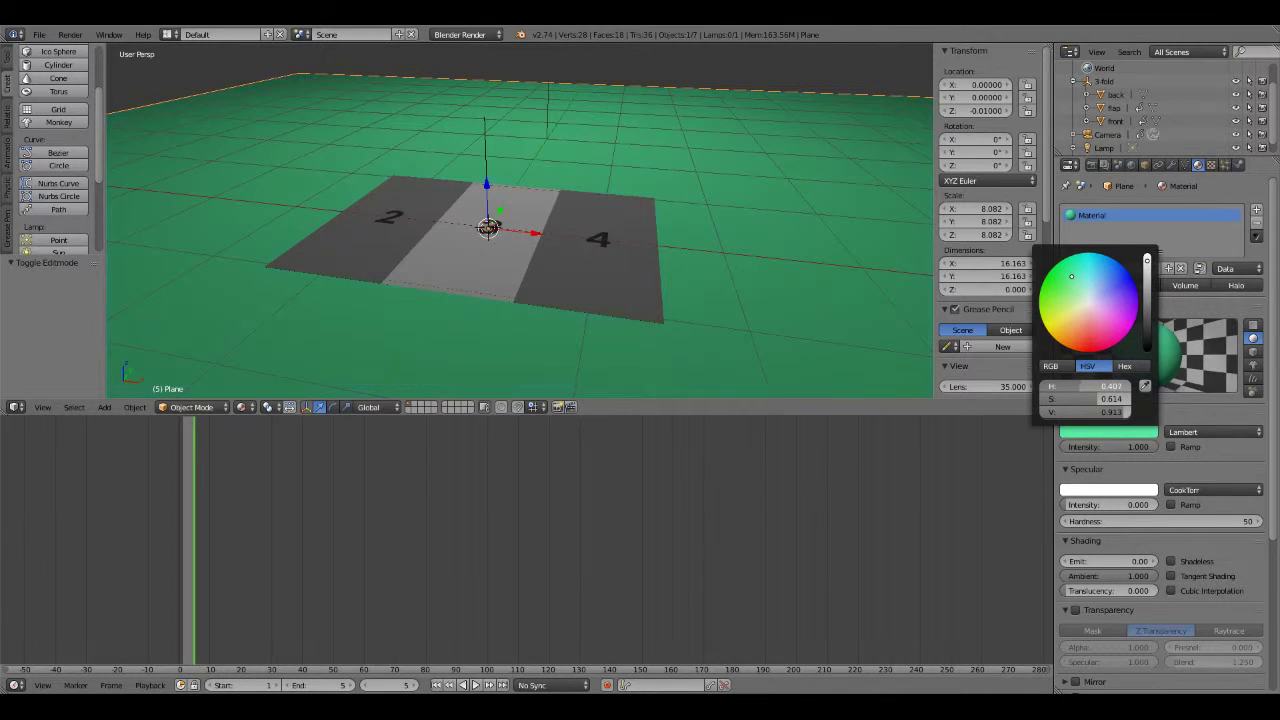
scroll(700, 255, down, 2)
mouse_move(688, 257)
middle_down()
mouse_move(678, 313)
mouse_move(660, 279)
middle_up()
scroll(654, 280, down, 3)
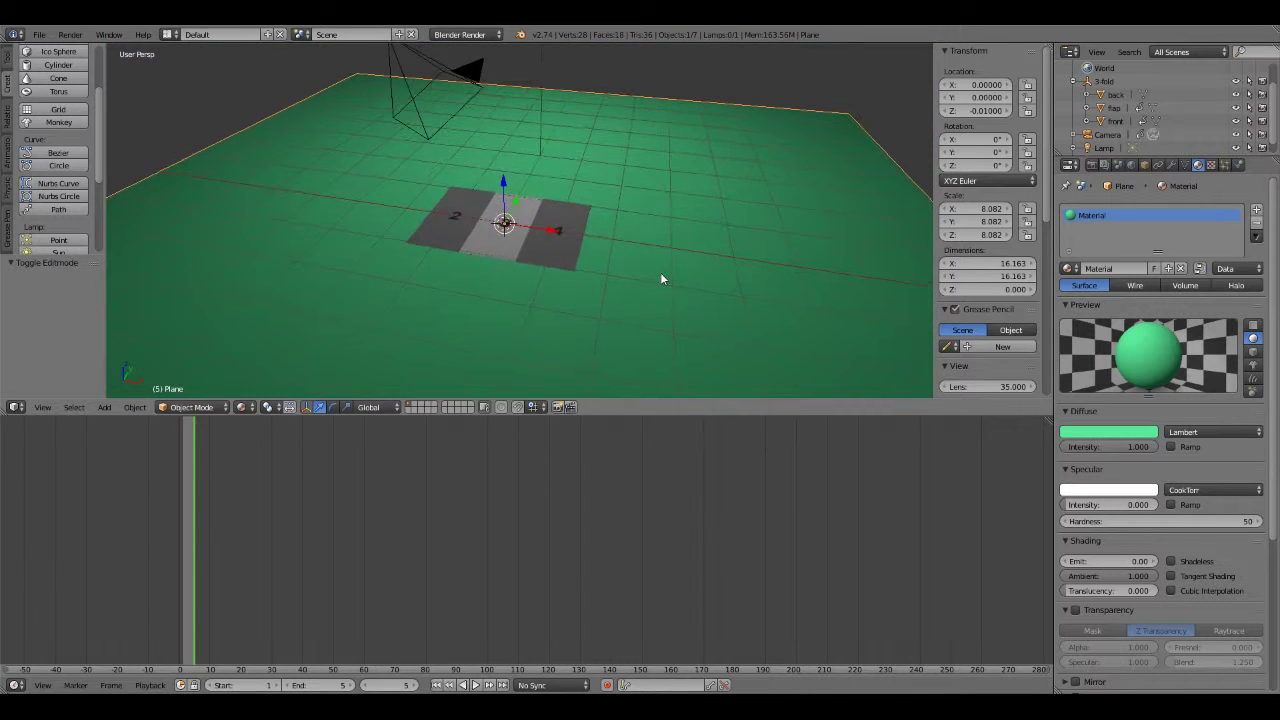
Show a rendered viewport preview at frame 4, where the brochure is folded.
click(240, 407)
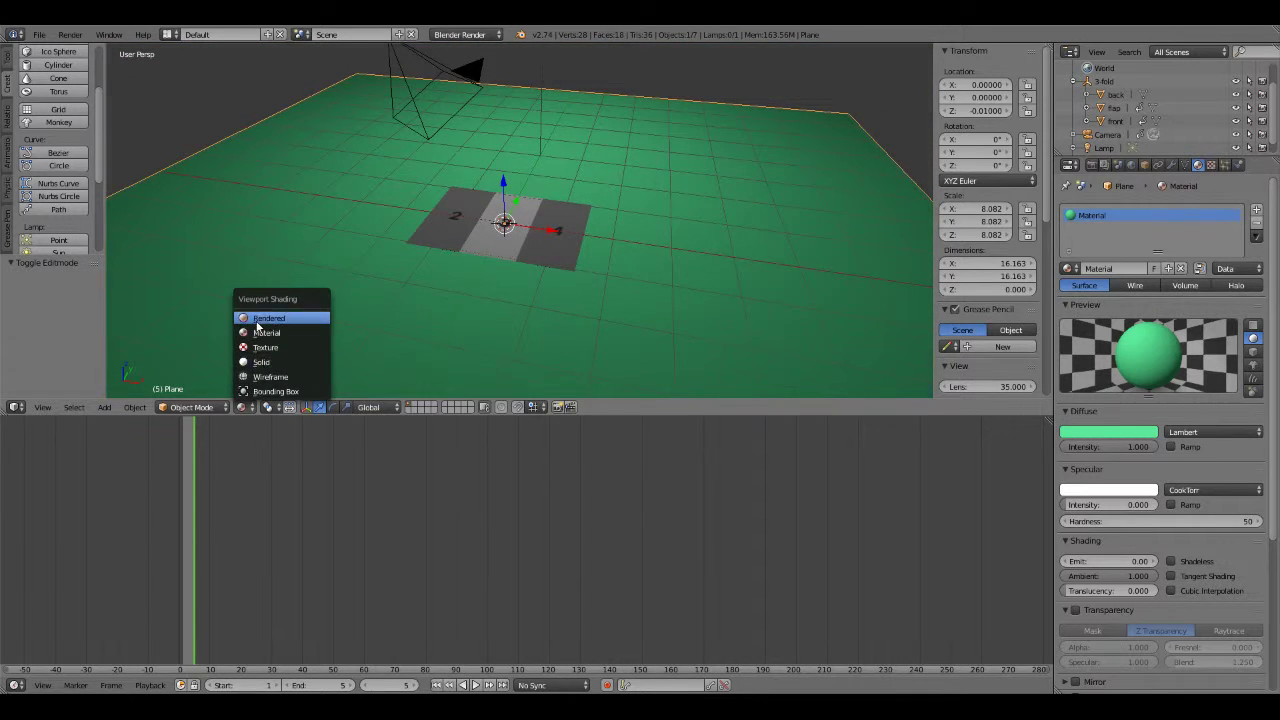
click(256, 317)
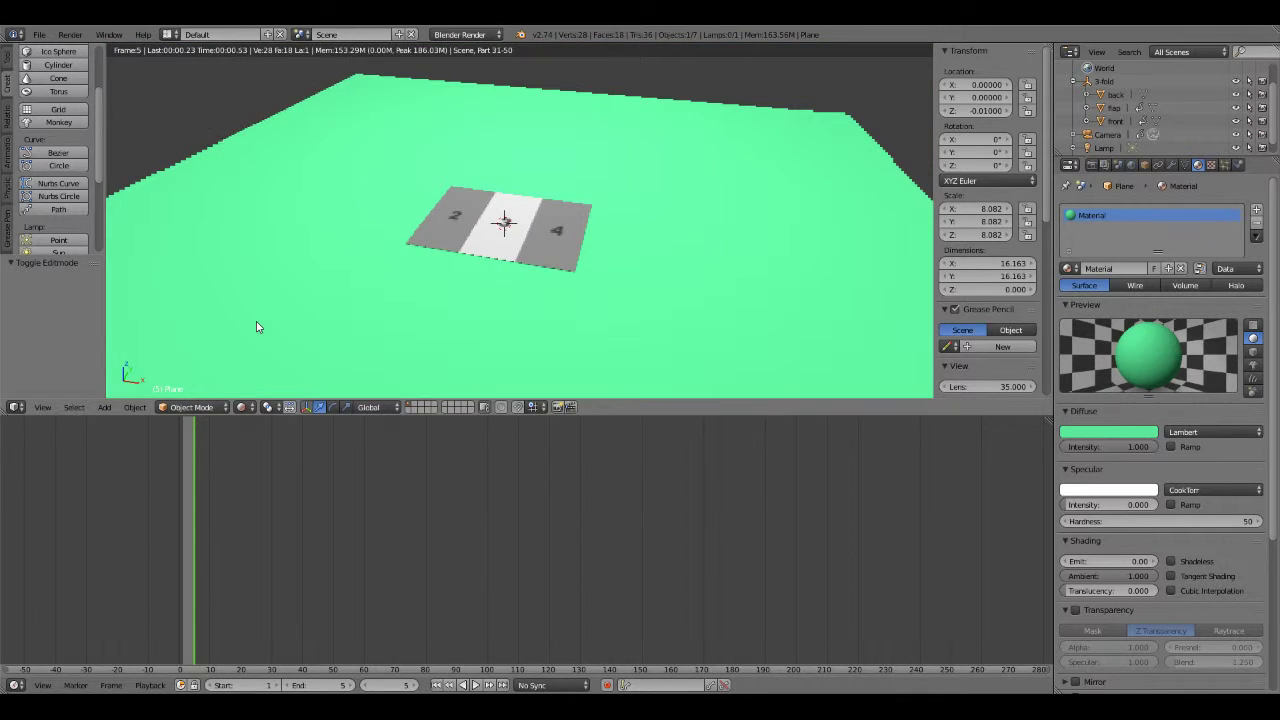
click(367, 686)
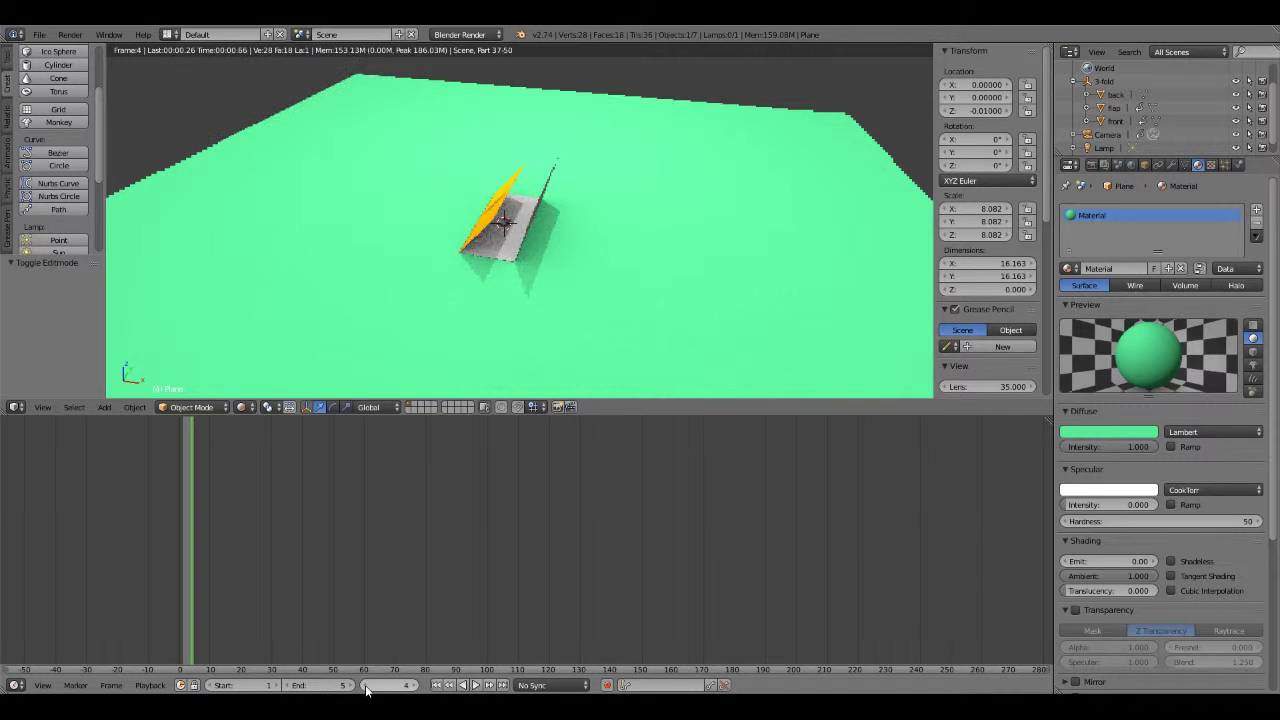
Orbit and zoom around the folded brochure to inspect its shadows on the green ground.
middle_drag(486, 314, 615, 306)
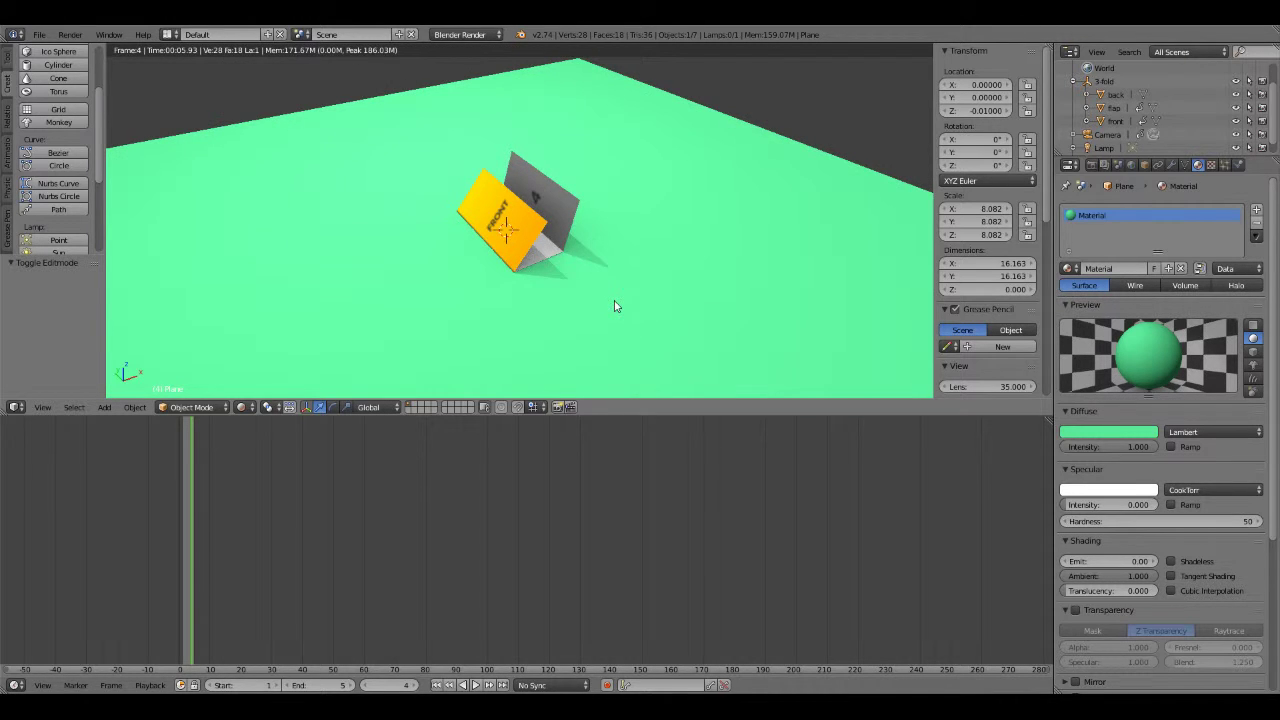
scroll(511, 249, up, 4)
scroll(508, 247, up, 2)
scroll(506, 246, up, 1)
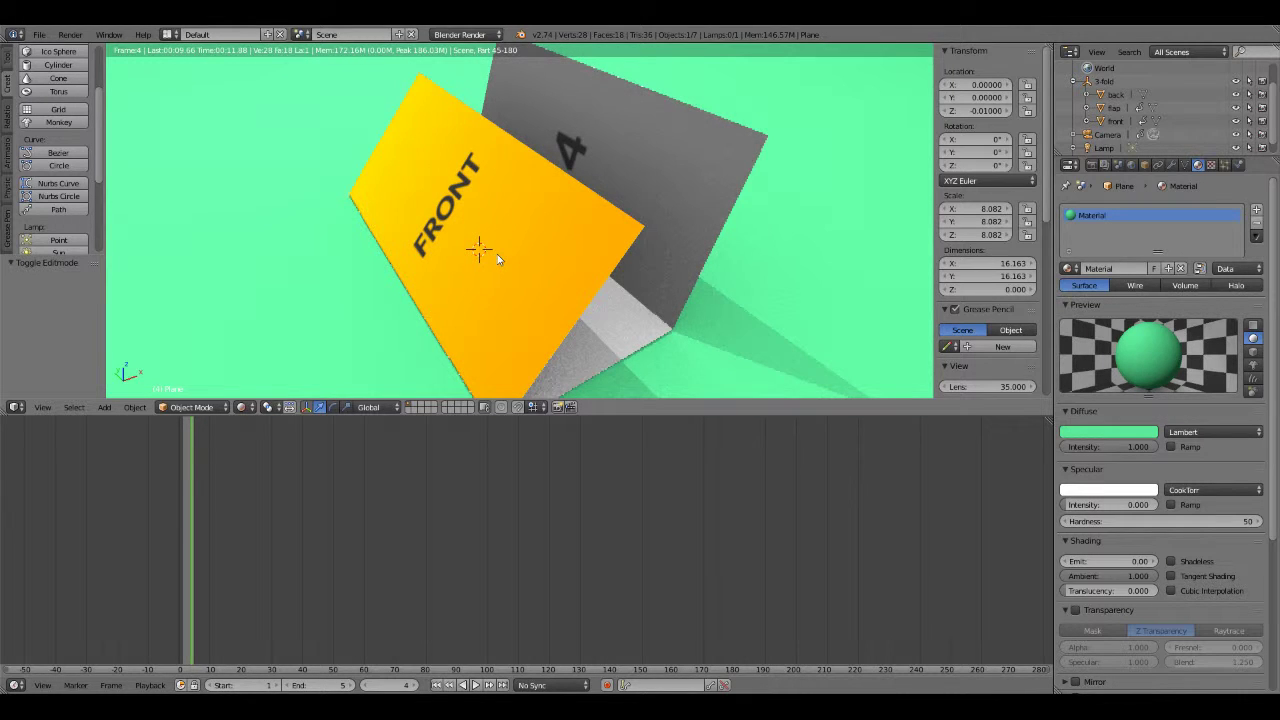
mouse_move(497, 258)
middle_down()
mouse_move(573, 262)
mouse_move(545, 260)
middle_up()
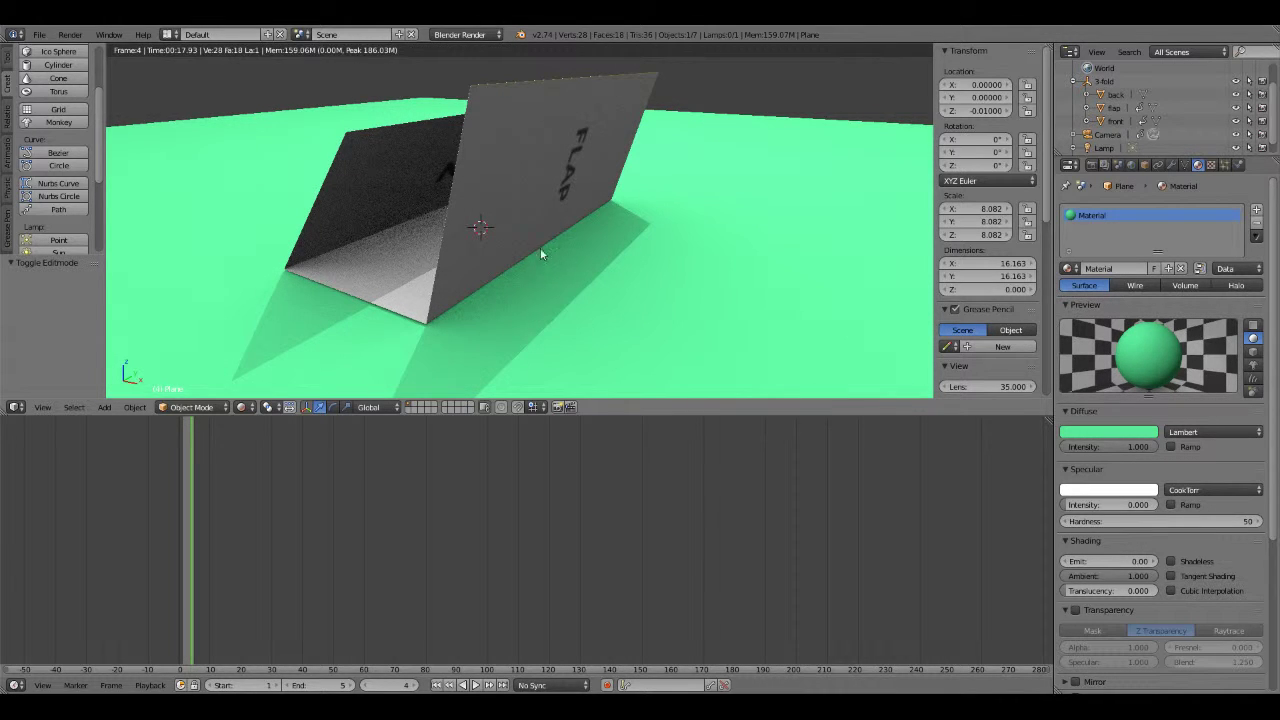
middle_drag(540, 247, 527, 220)
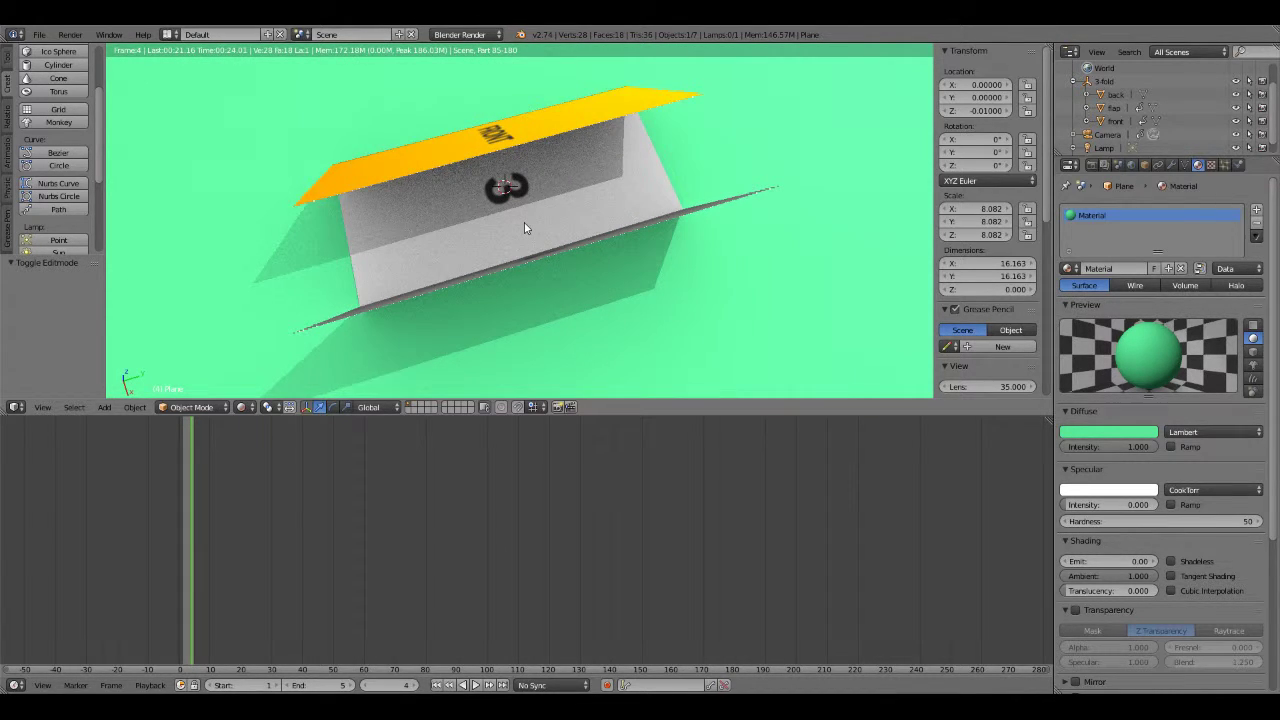
middle_drag(524, 228, 568, 245)
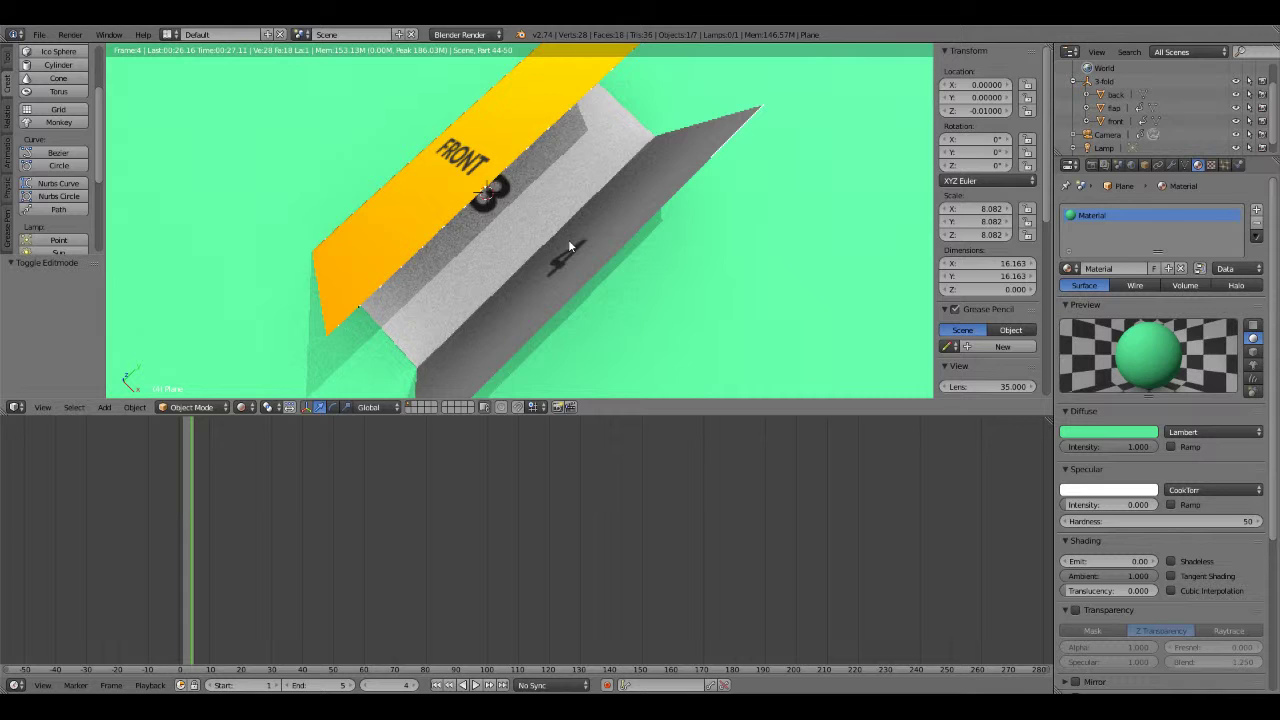
scroll(568, 240, down, 3)
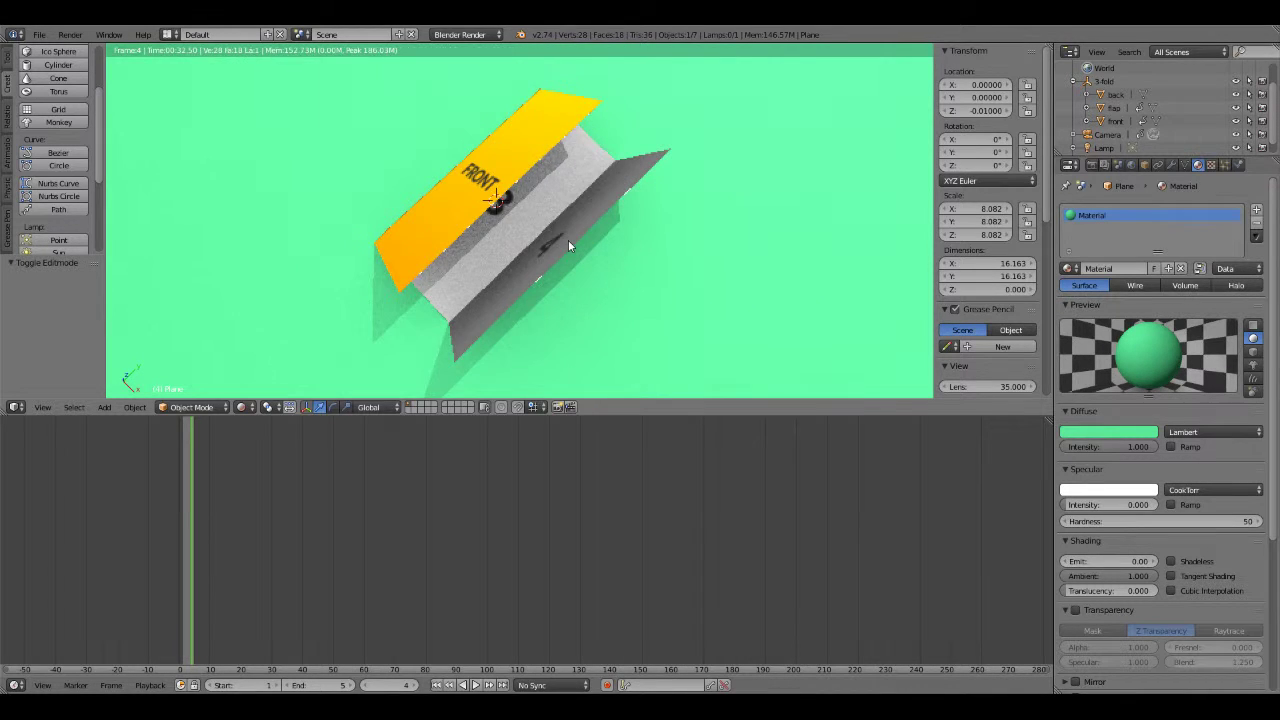
scroll(568, 240, down, 1)
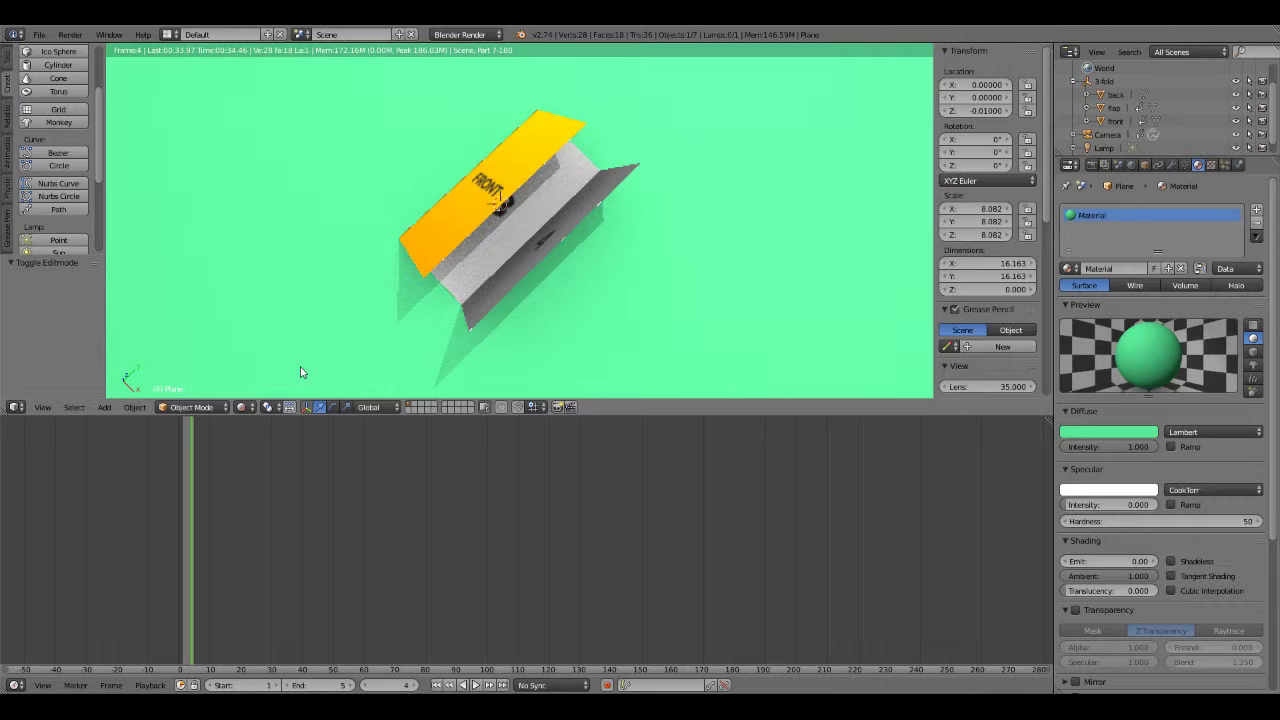
Return to solid shading and look through the scene camera.
click(241, 407)
click(276, 332)
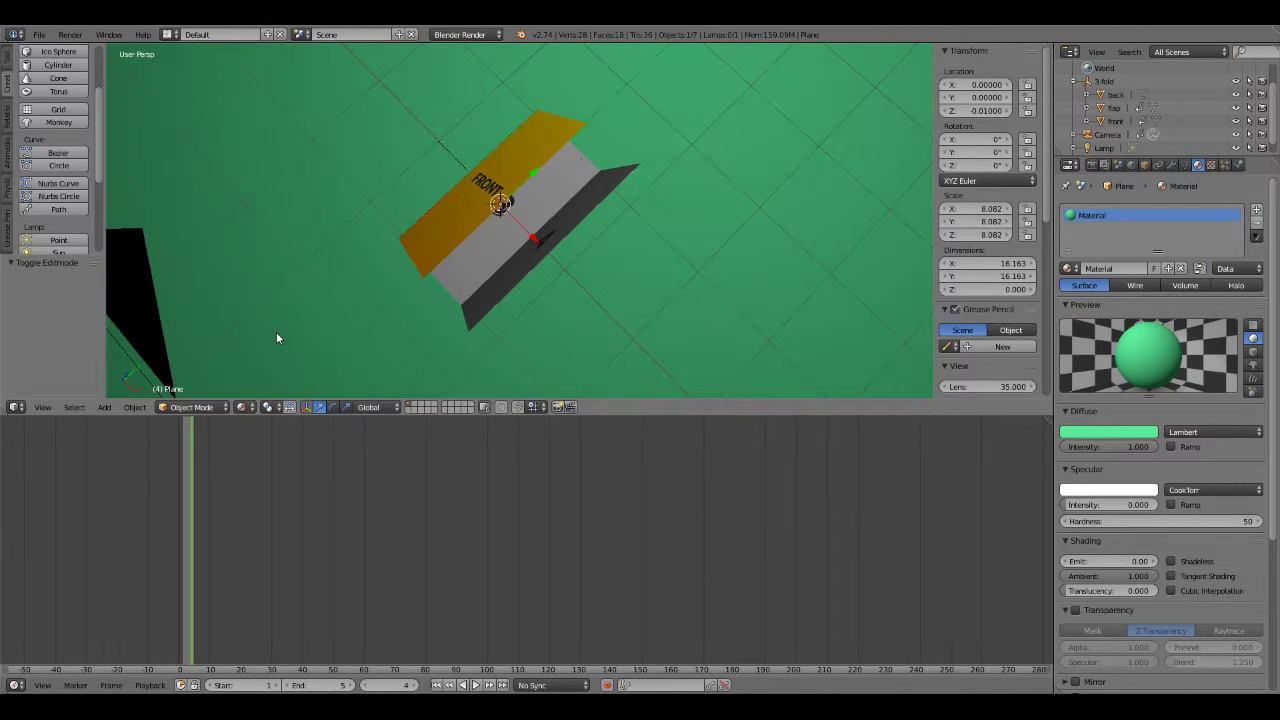
click(42, 407)
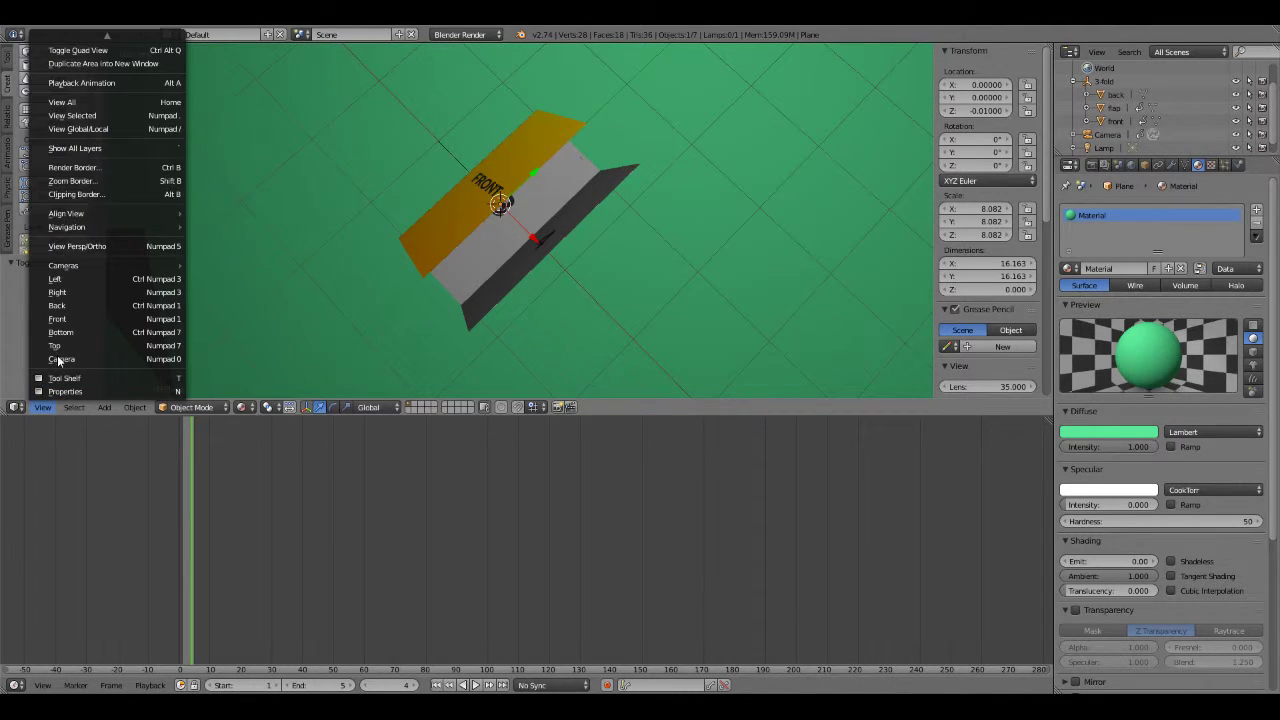
click(67, 363)
scroll(541, 288, down, 2)
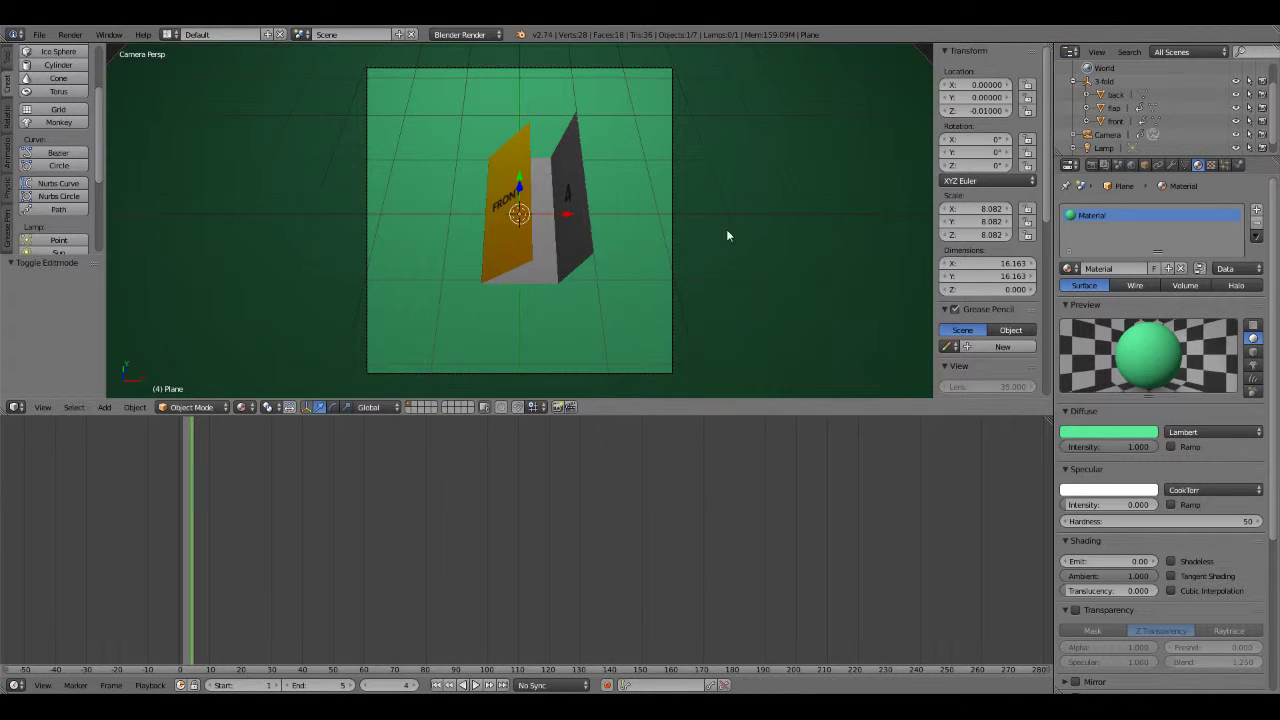
Select the 3-fold object and set its X rotation to 90° and Z location to 1.15.
click(1074, 83)
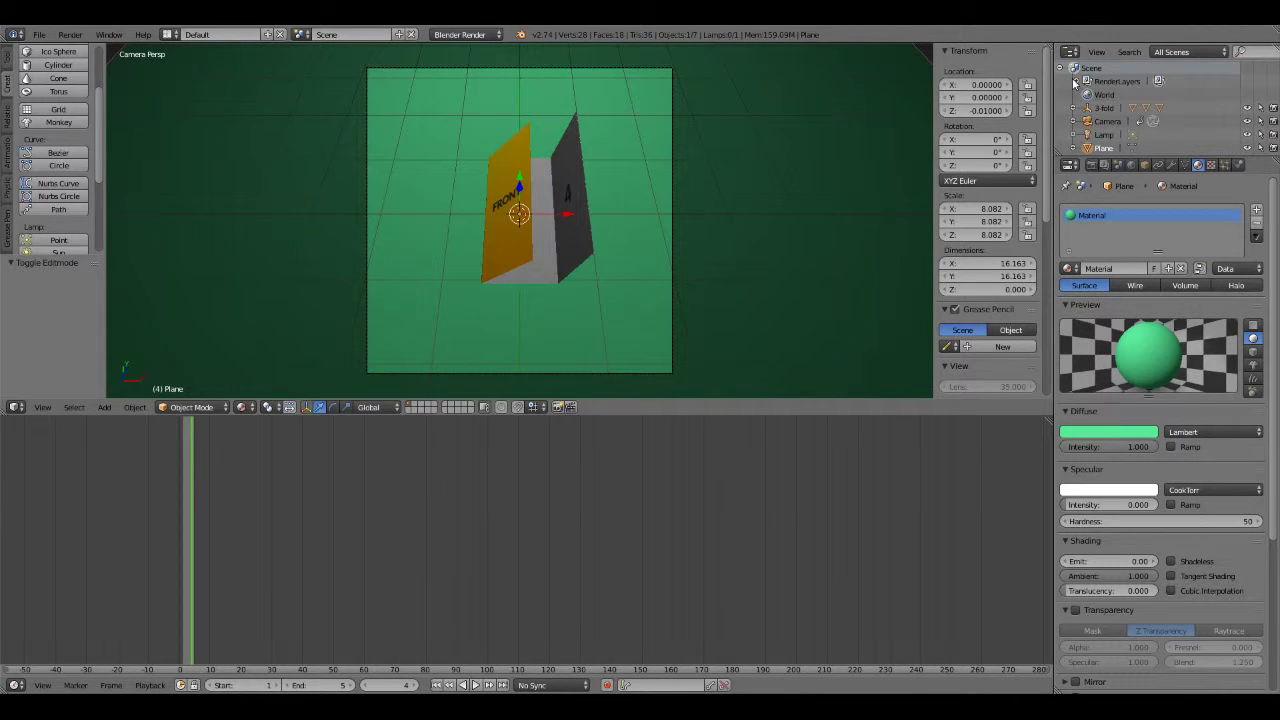
click(1104, 107)
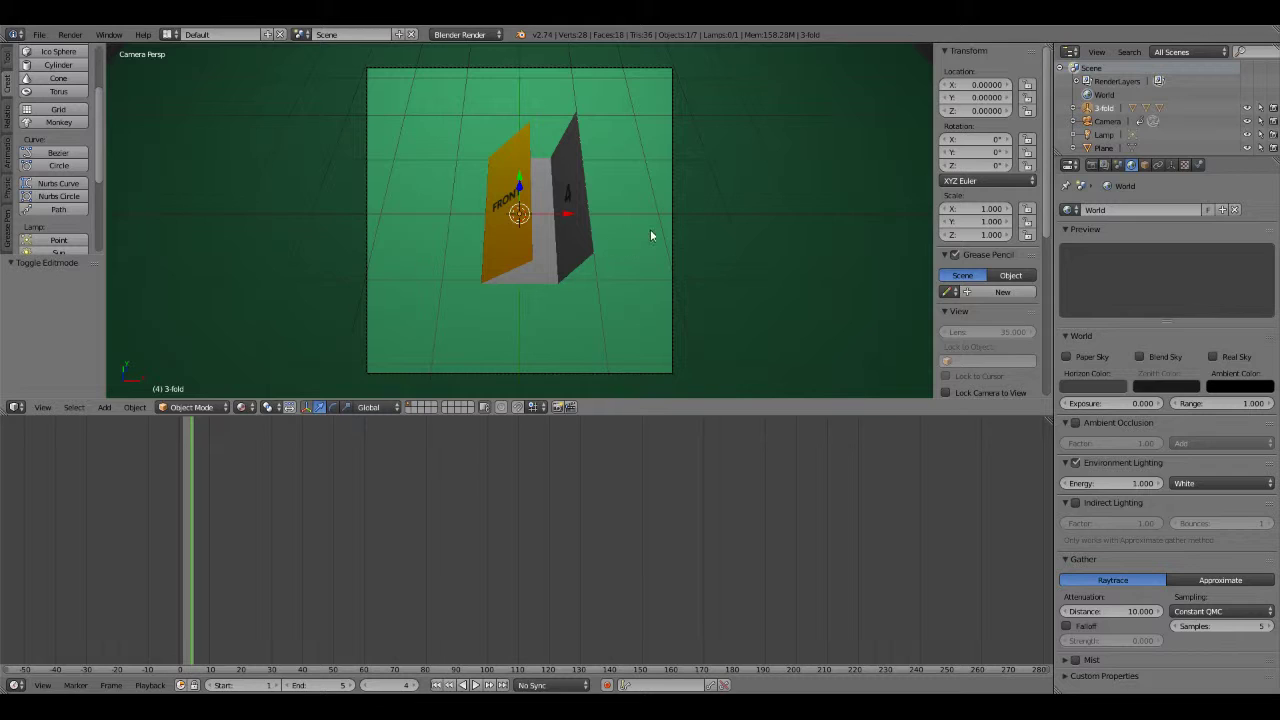
click(1145, 166)
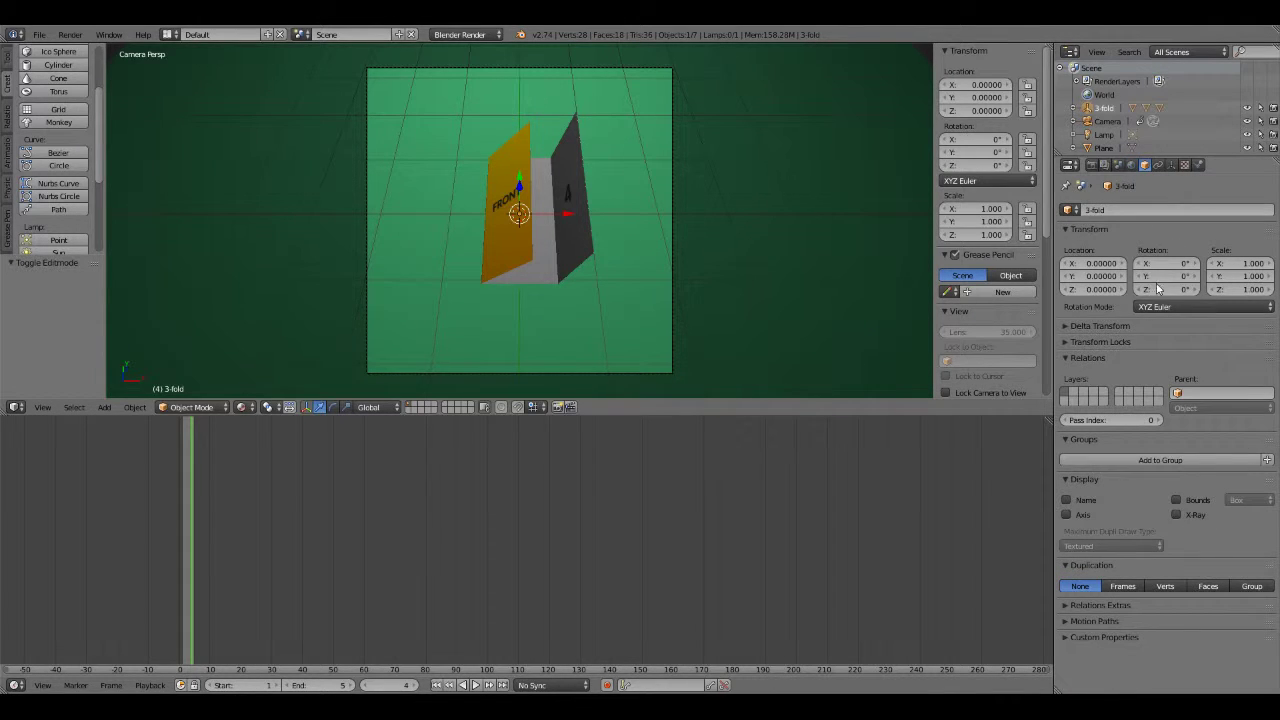
drag(1157, 268, 1230, 268)
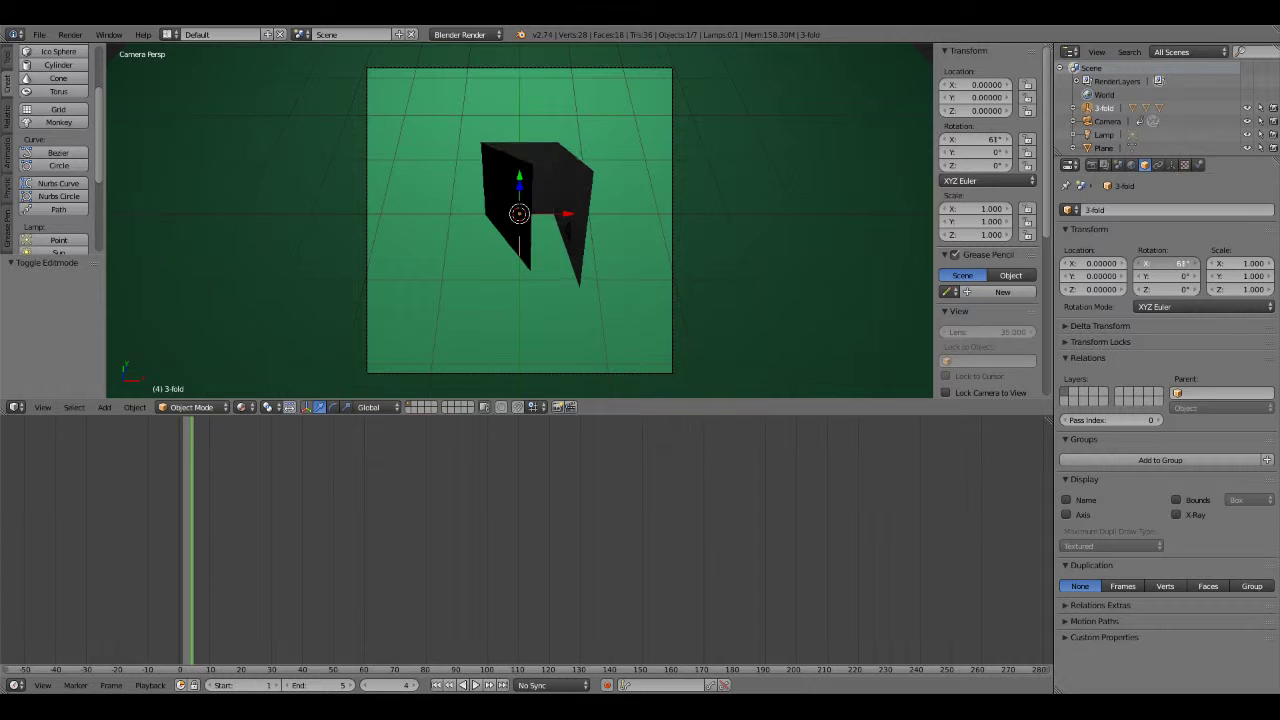
click(1183, 264)
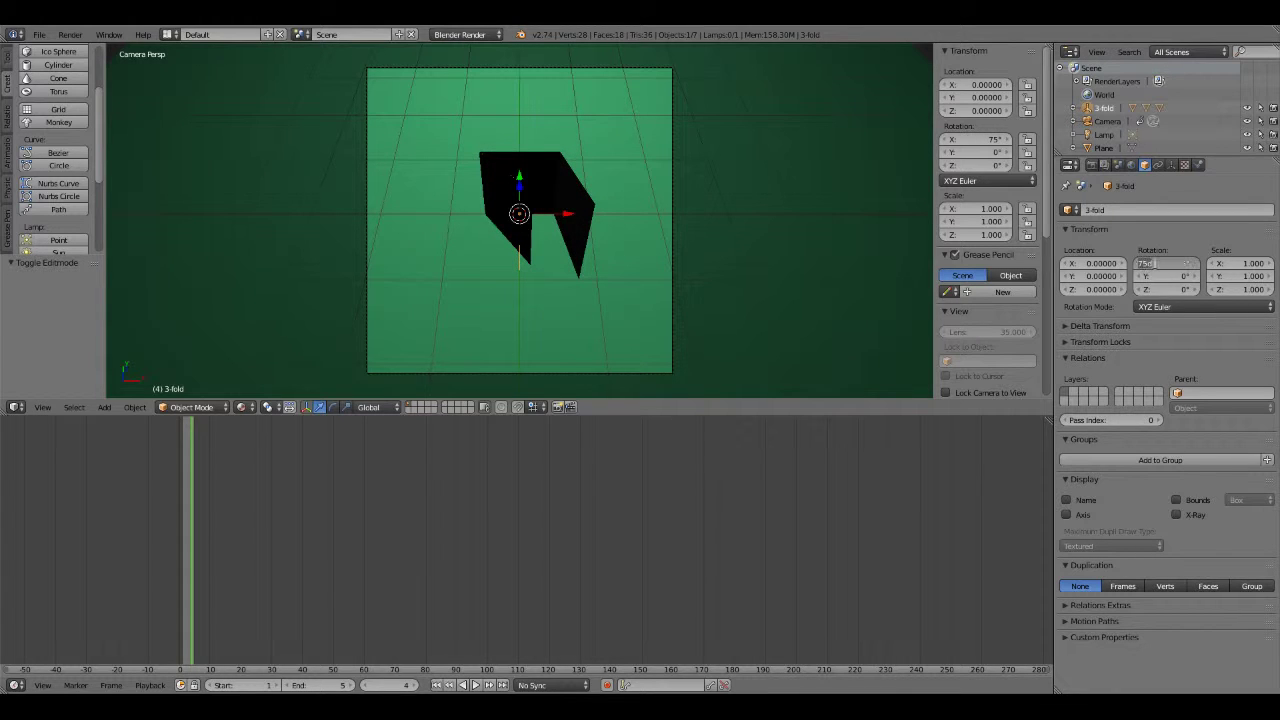
text(90)
key(Return)
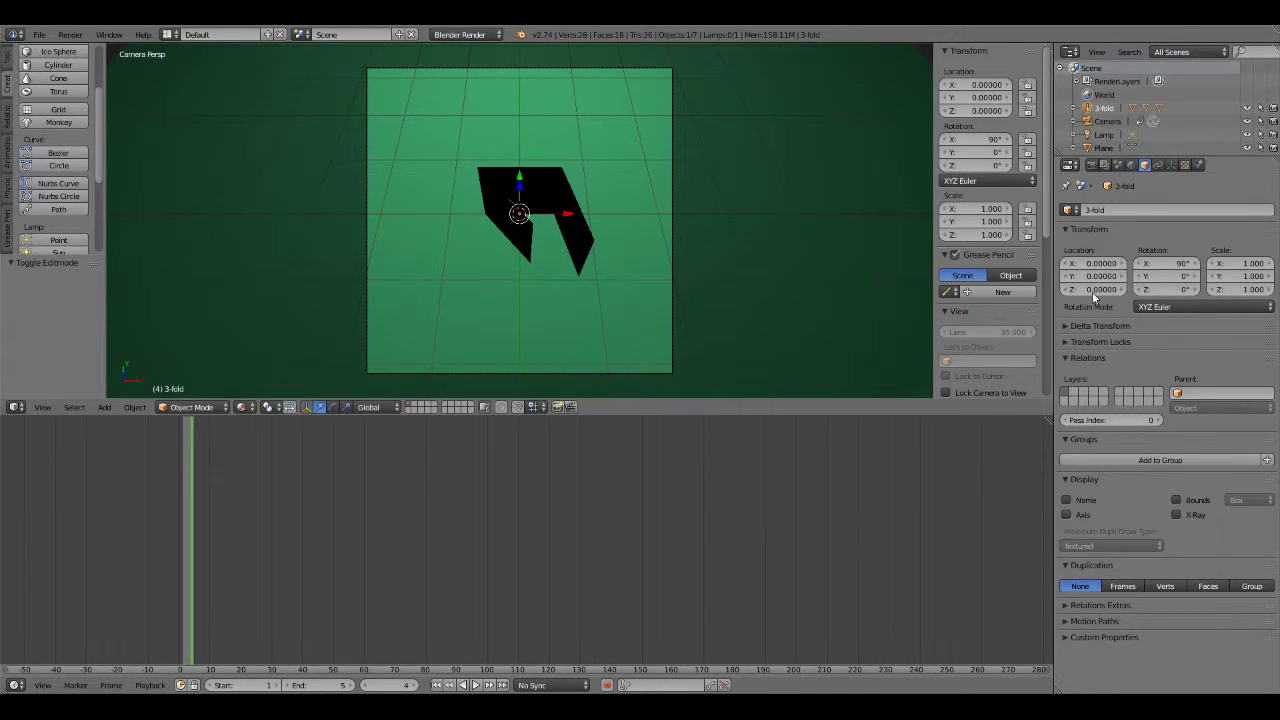
drag(1092, 290, 1150, 290)
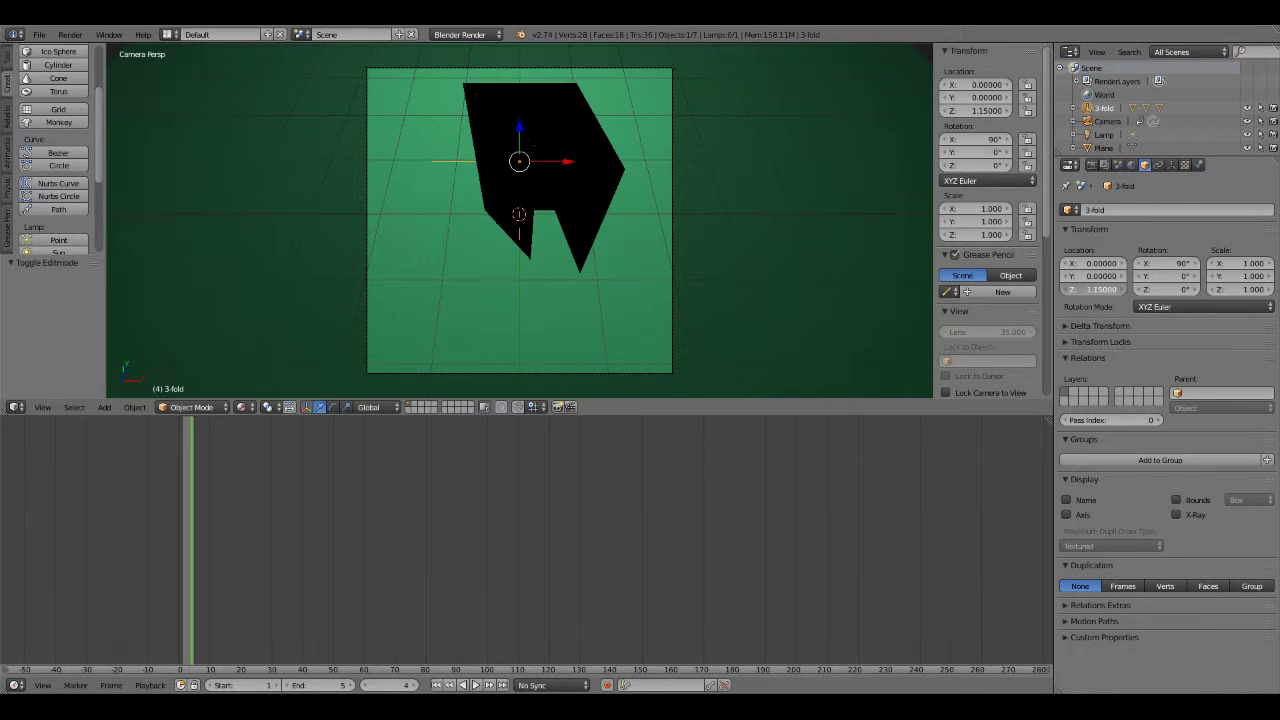
click(243, 411)
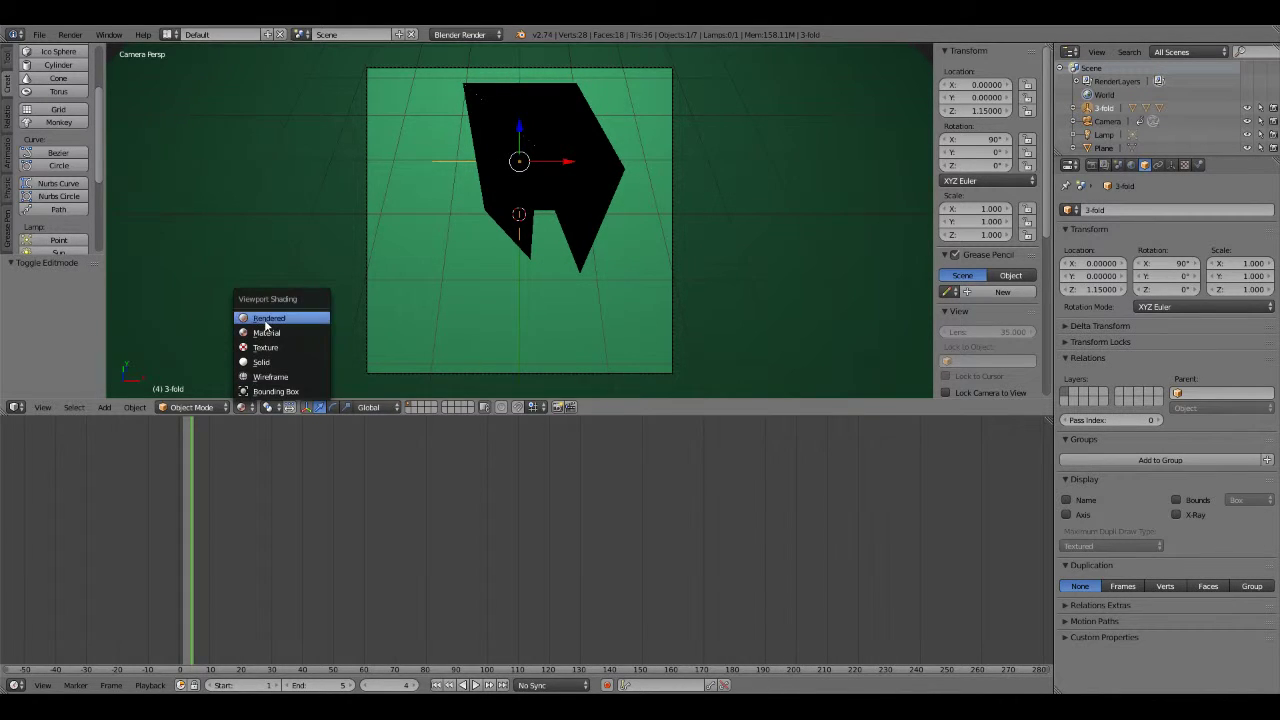
Check the brochure in rendered preview, lower it to Z 1.11, then return to solid shading.
click(264, 316)
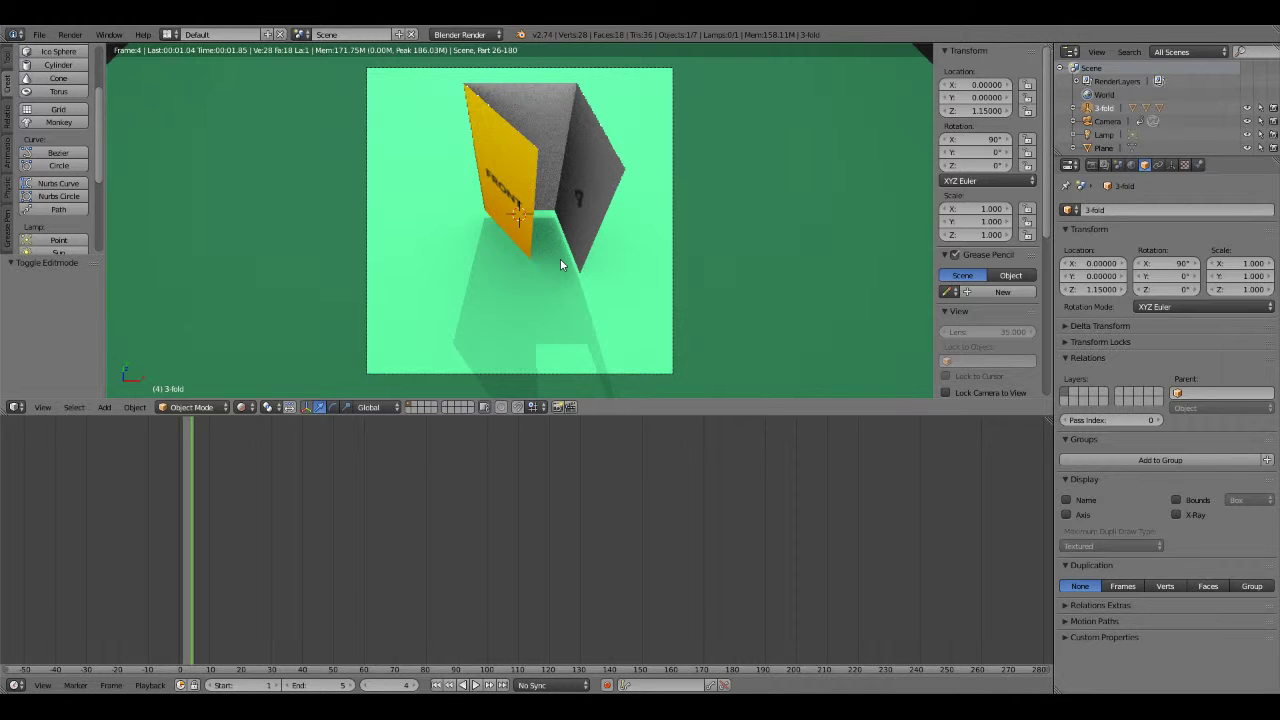
click(1063, 289)
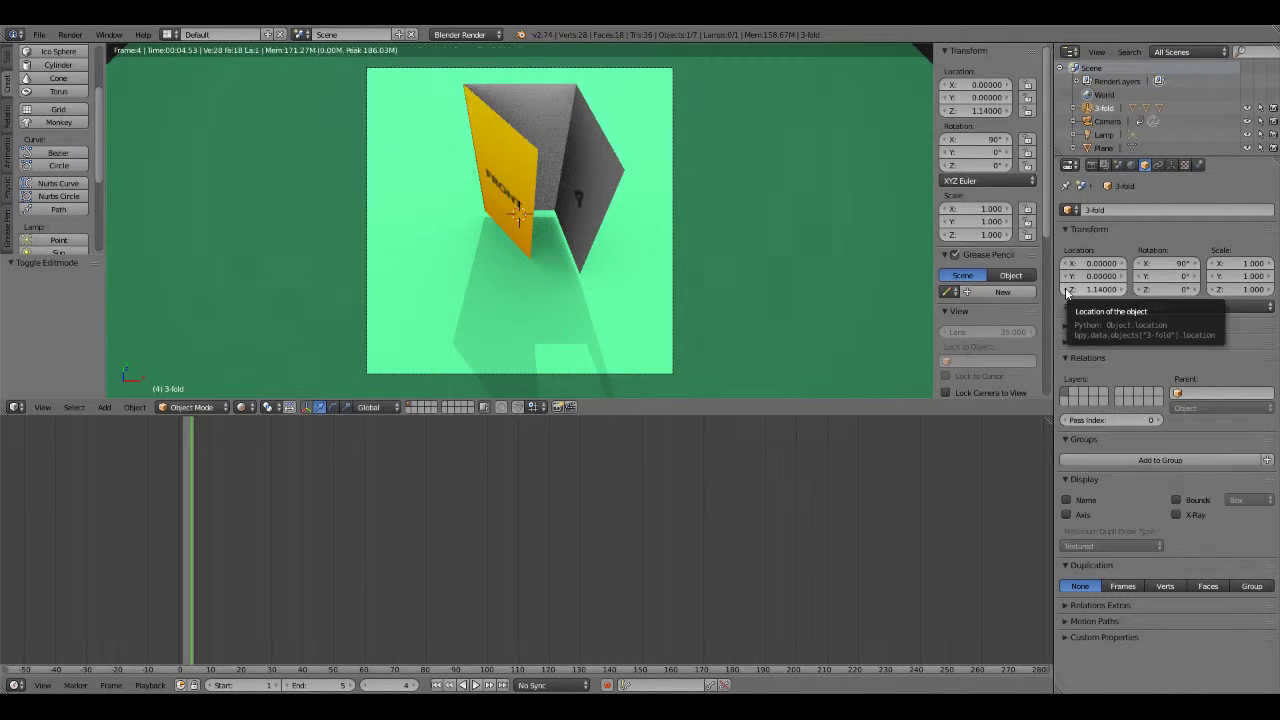
click(1065, 288)
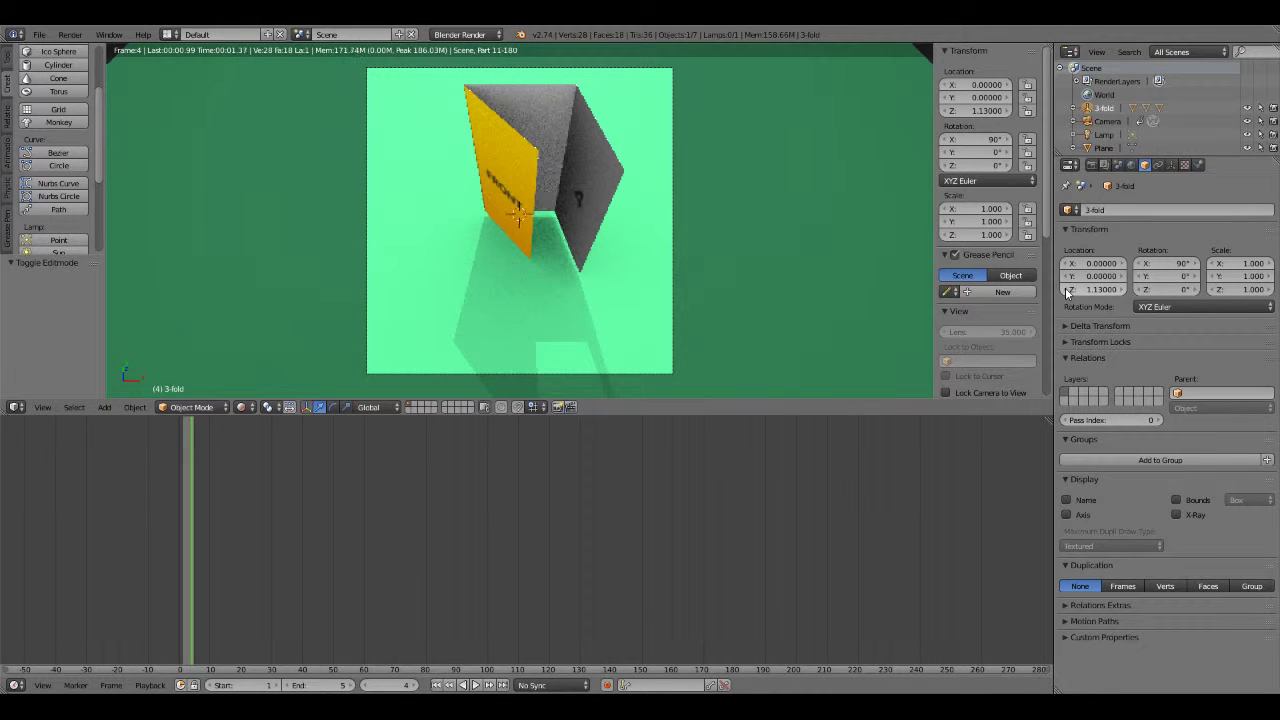
click(1065, 288)
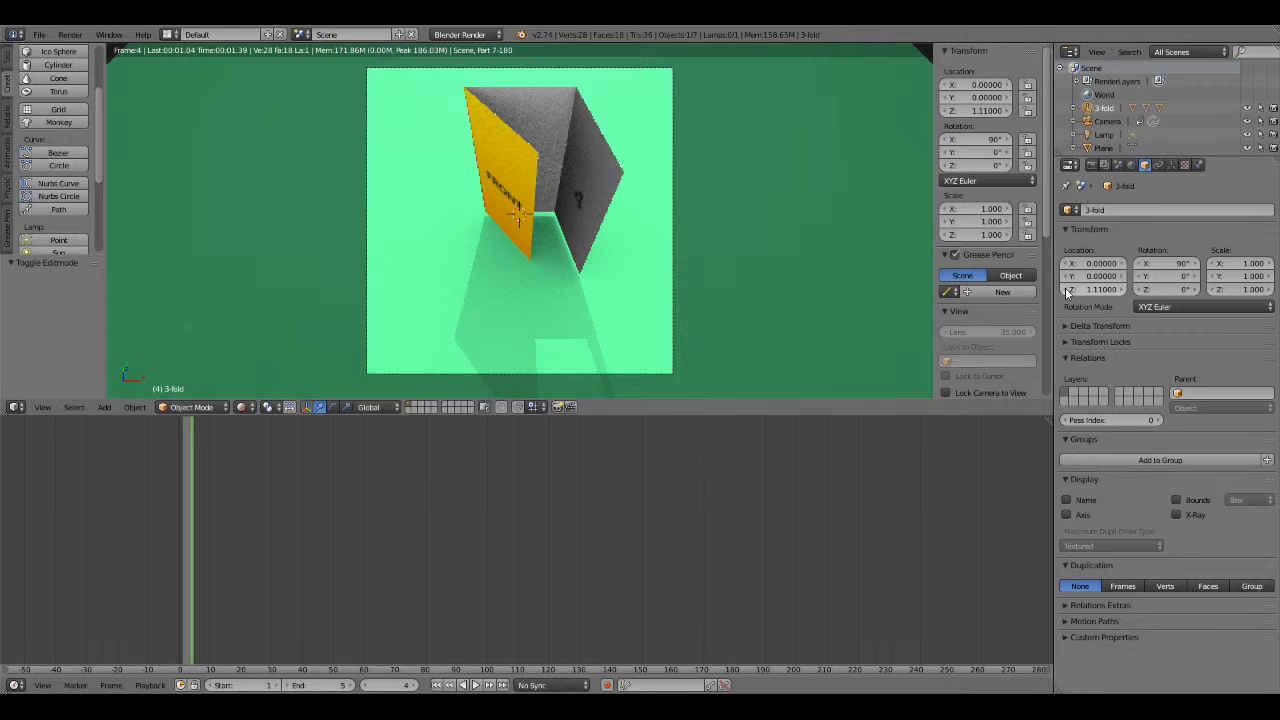
click(241, 407)
click(267, 337)
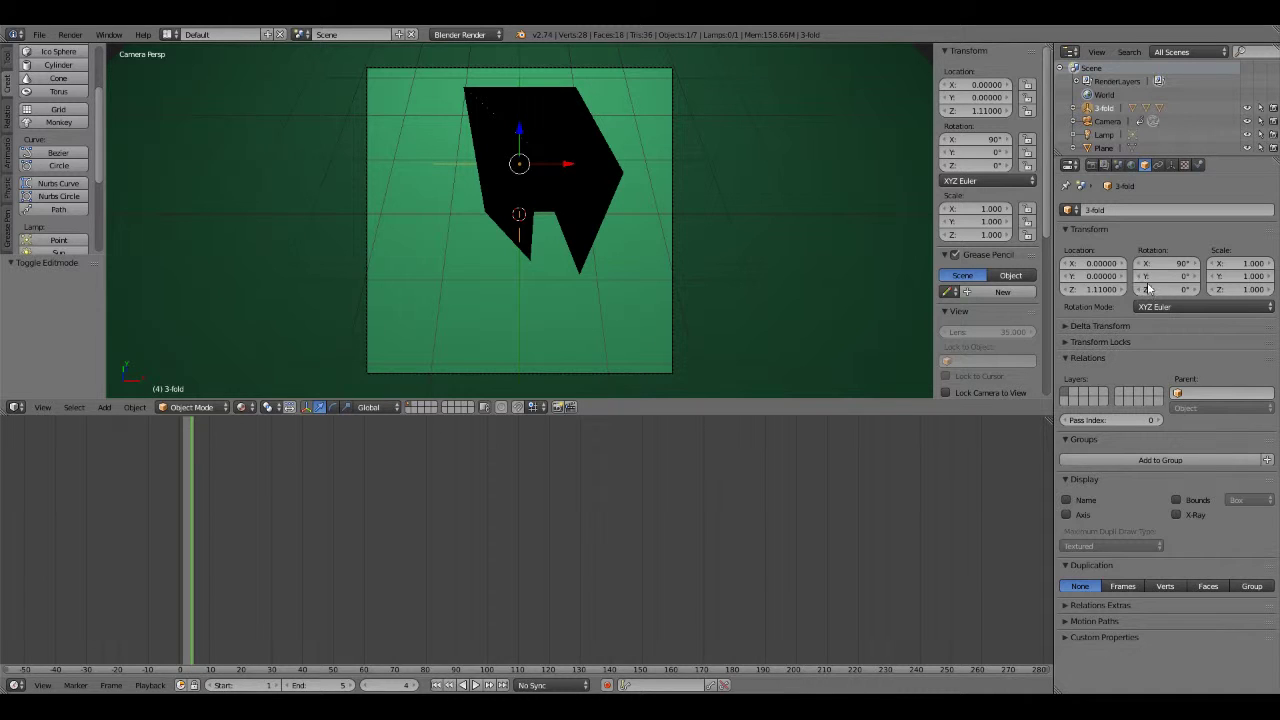
Rotate the brochure 112° around Z, move it to Y −1.12, and preview it rendered.
drag(1158, 293, 1262, 293)
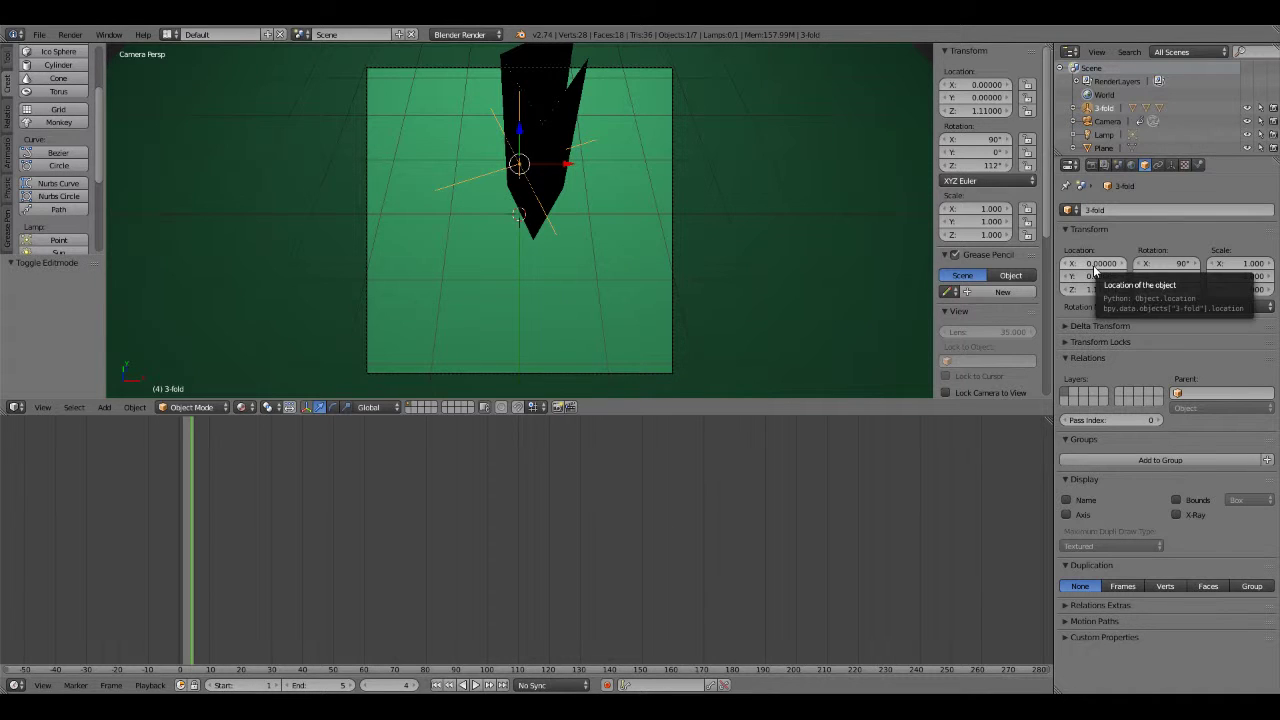
mouse_move(1097, 275)
mouse_down()
mouse_move(1040, 275)
mouse_move(1099, 275)
mouse_up()
text(-1.12000)
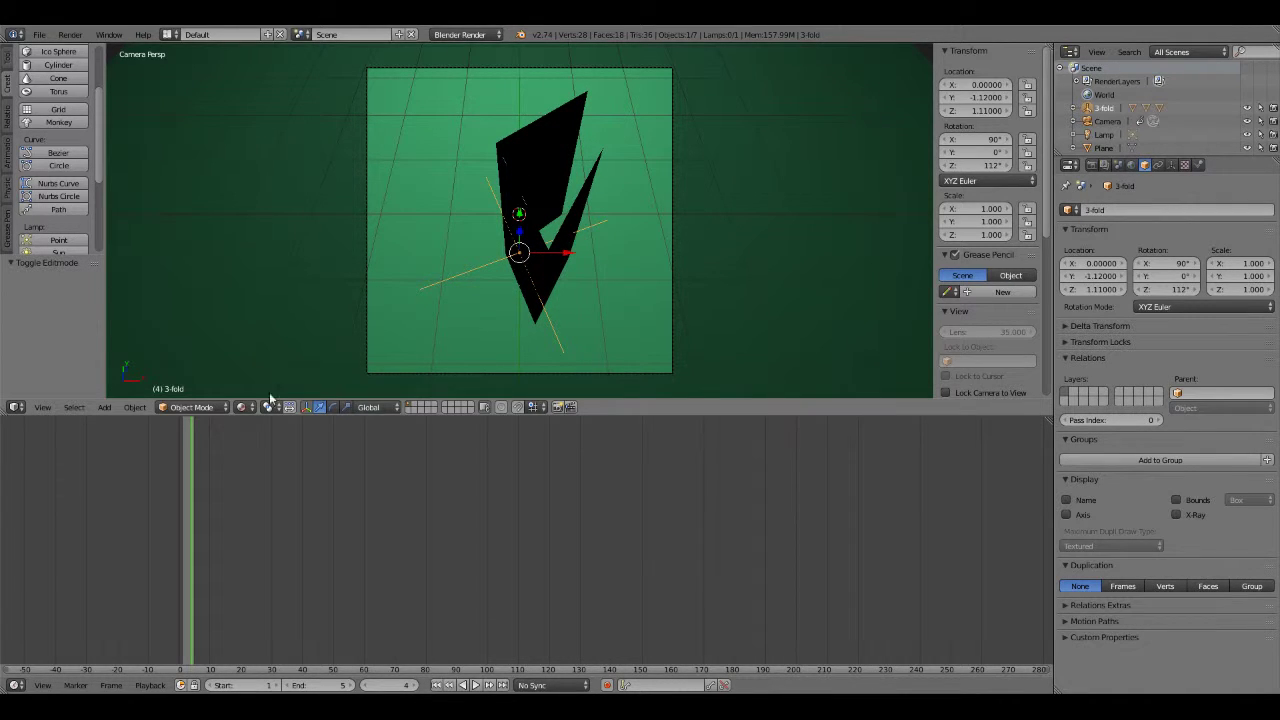
click(240, 407)
click(274, 321)
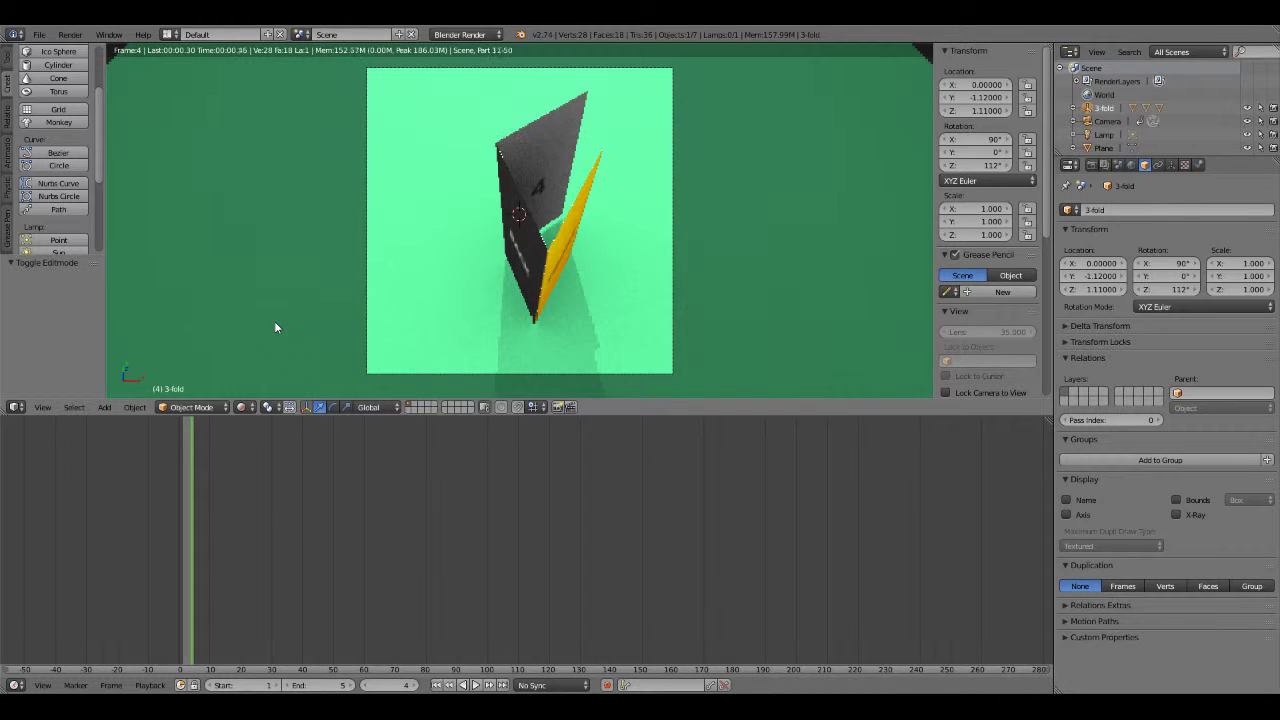
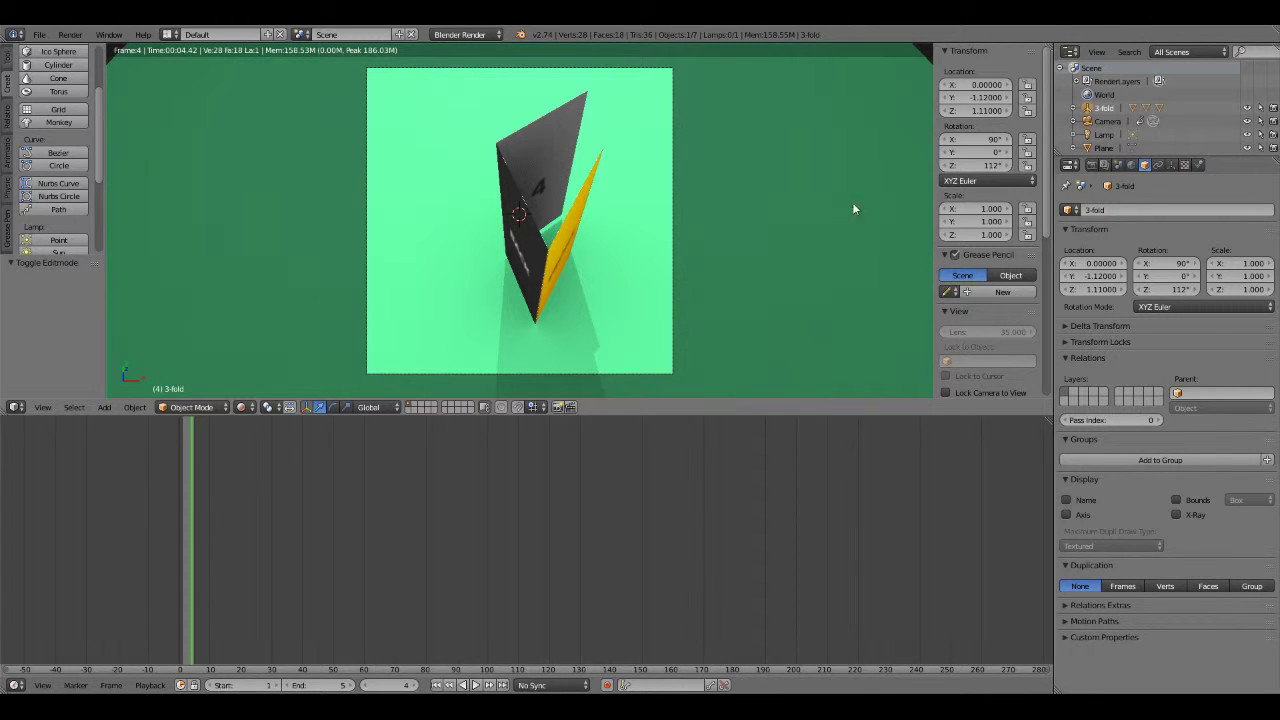
Place the camera at Y -3.70, Z 2.57 with a 67° X tilt.
click(1095, 121)
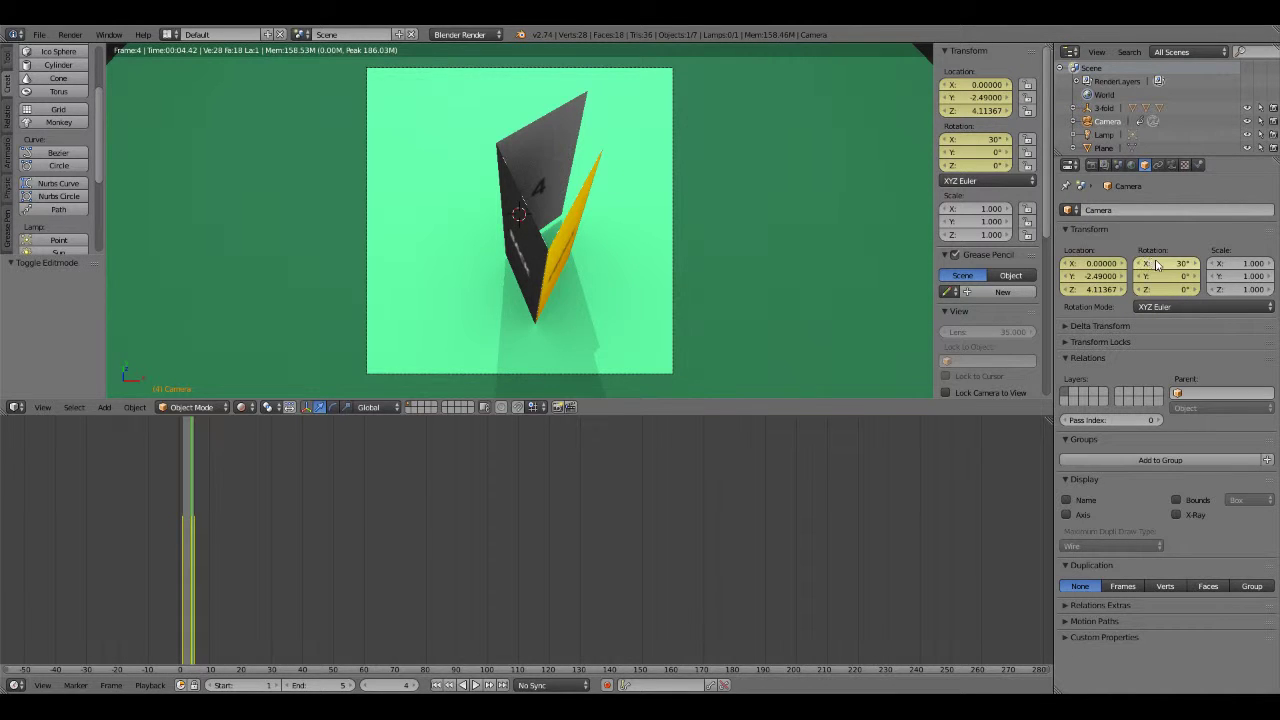
drag(1160, 263, 1190, 263)
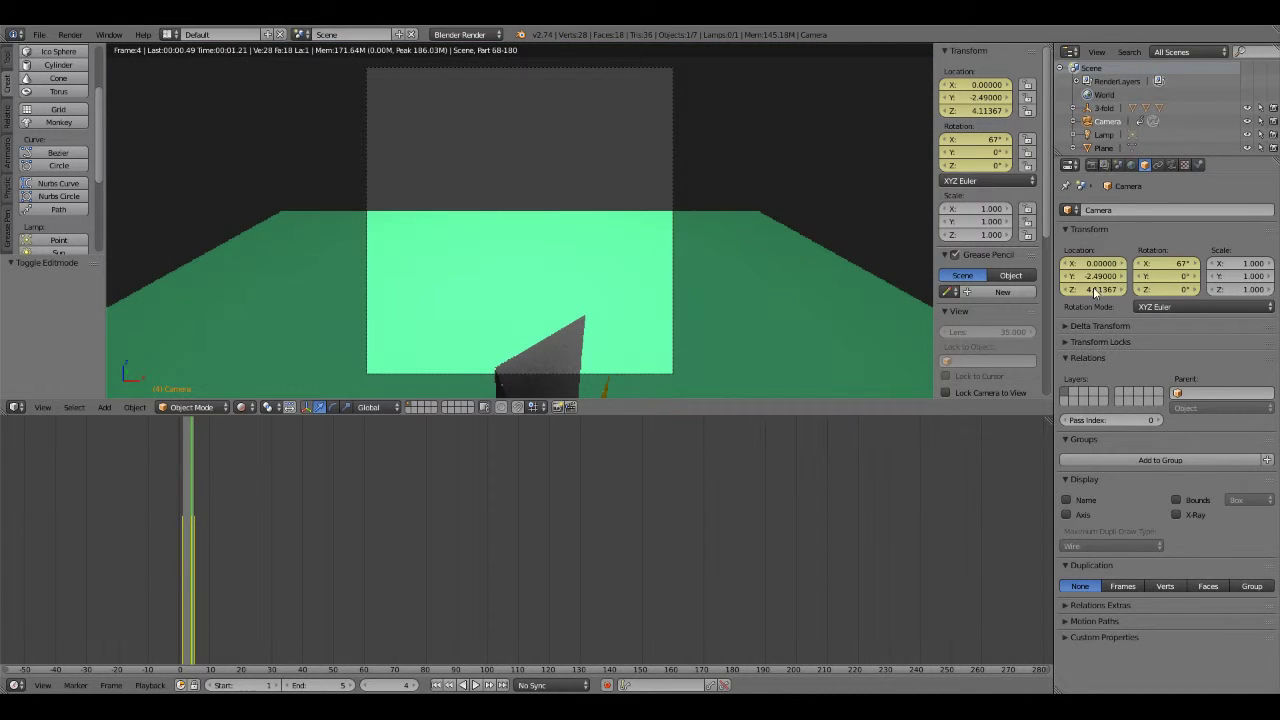
drag(1093, 289, 1089, 289)
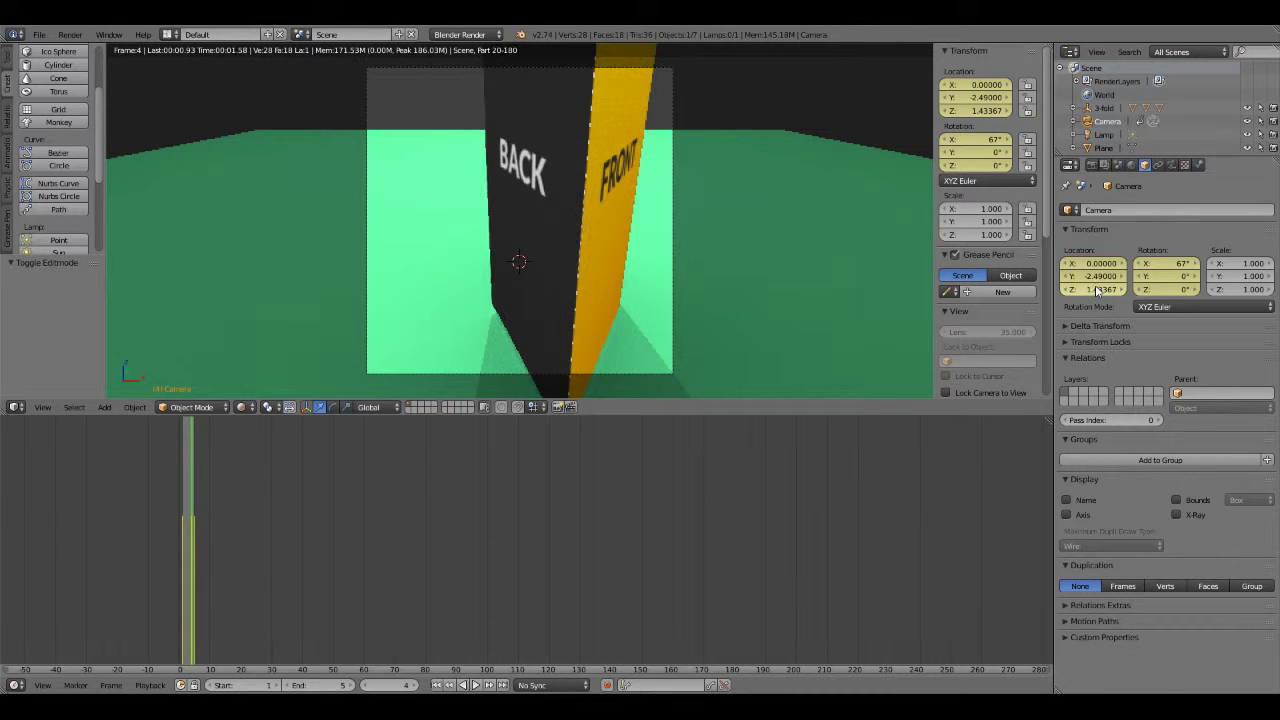
drag(1093, 278, 1092, 280)
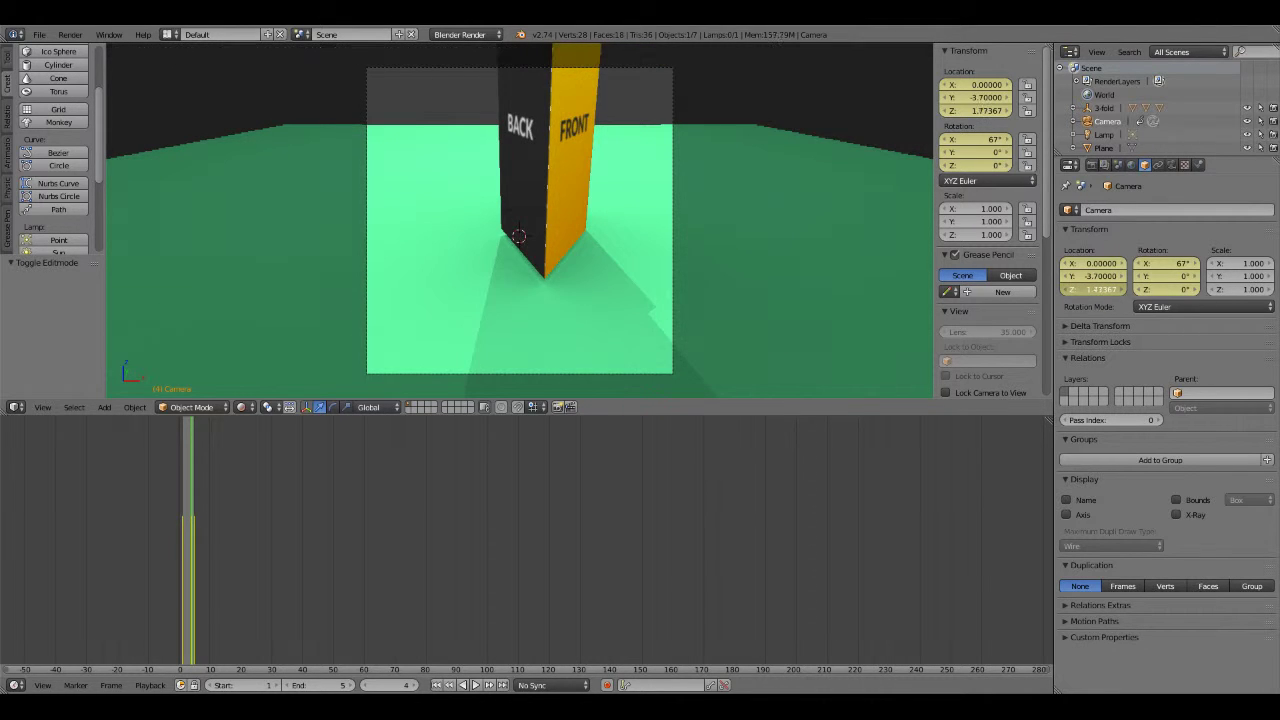
mouse_move(1093, 289)
mouse_down()
mouse_move(1165, 289)
mouse_move(1149, 289)
mouse_up()
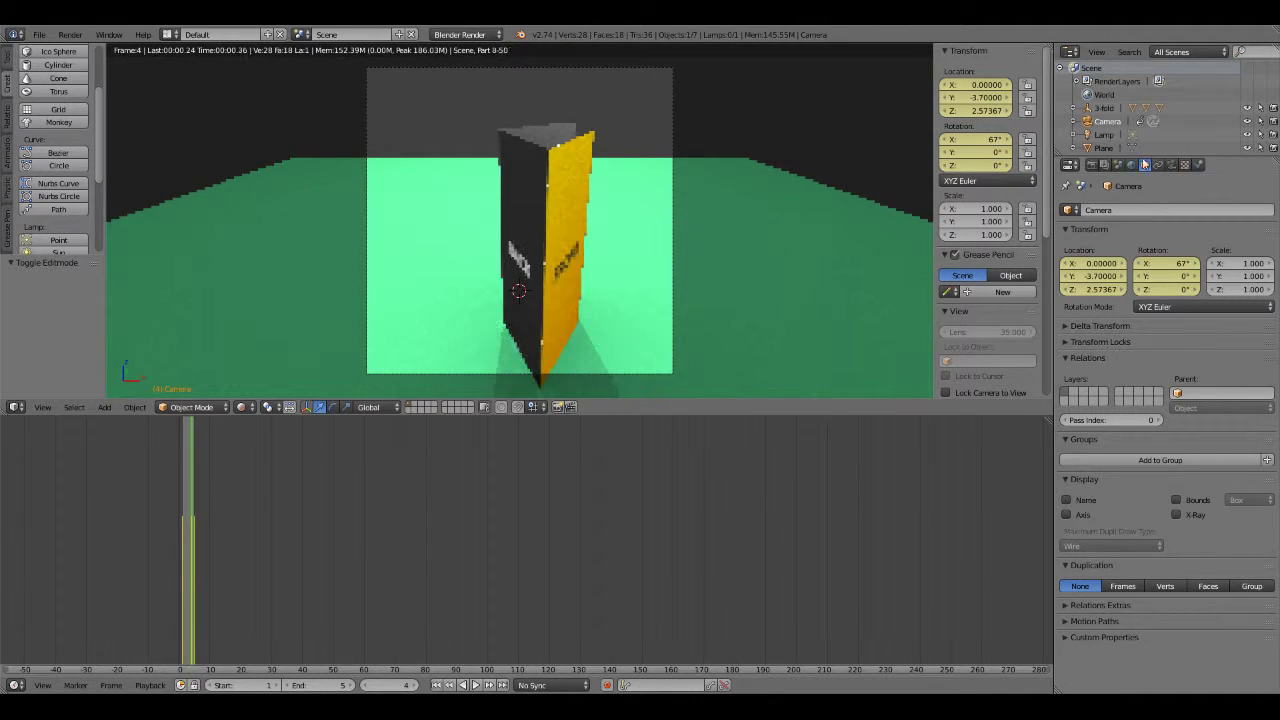
Rotate the 3-fold brochure to 96° on Z so its yellow FRONT faces the camera.
click(1090, 108)
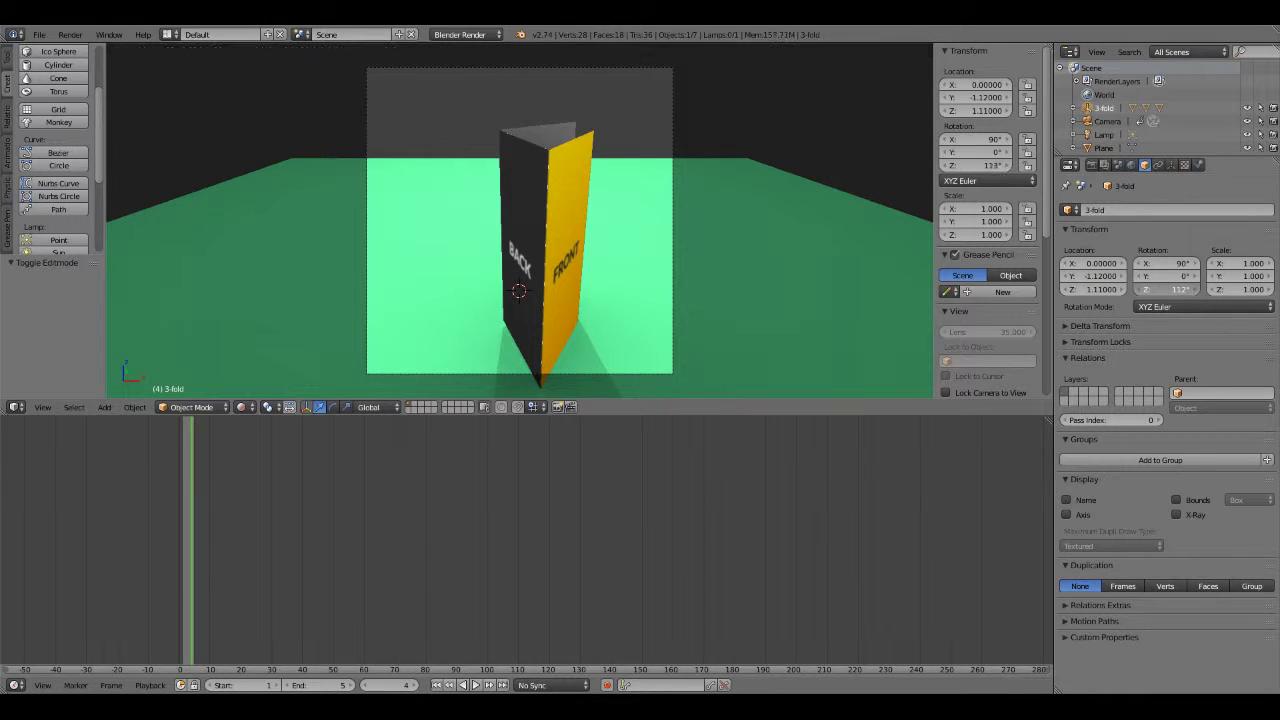
drag(1150, 289, 1165, 289)
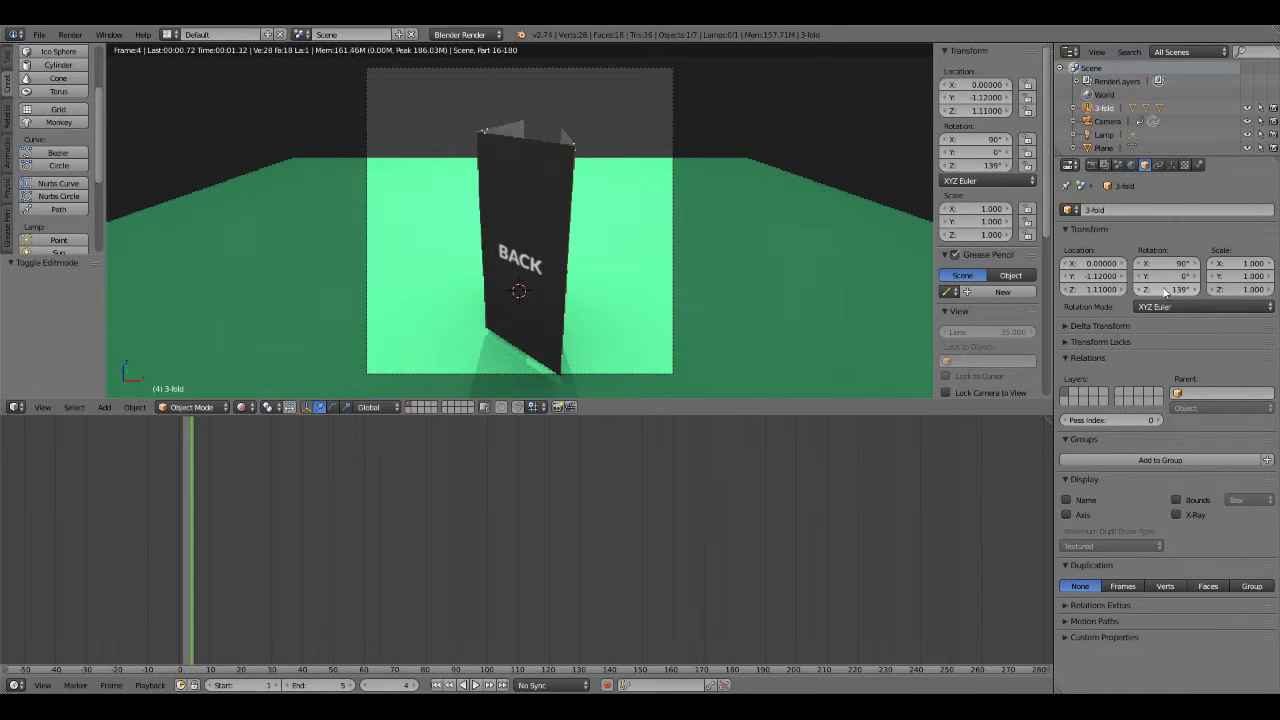
drag(1165, 289, 1163, 291)
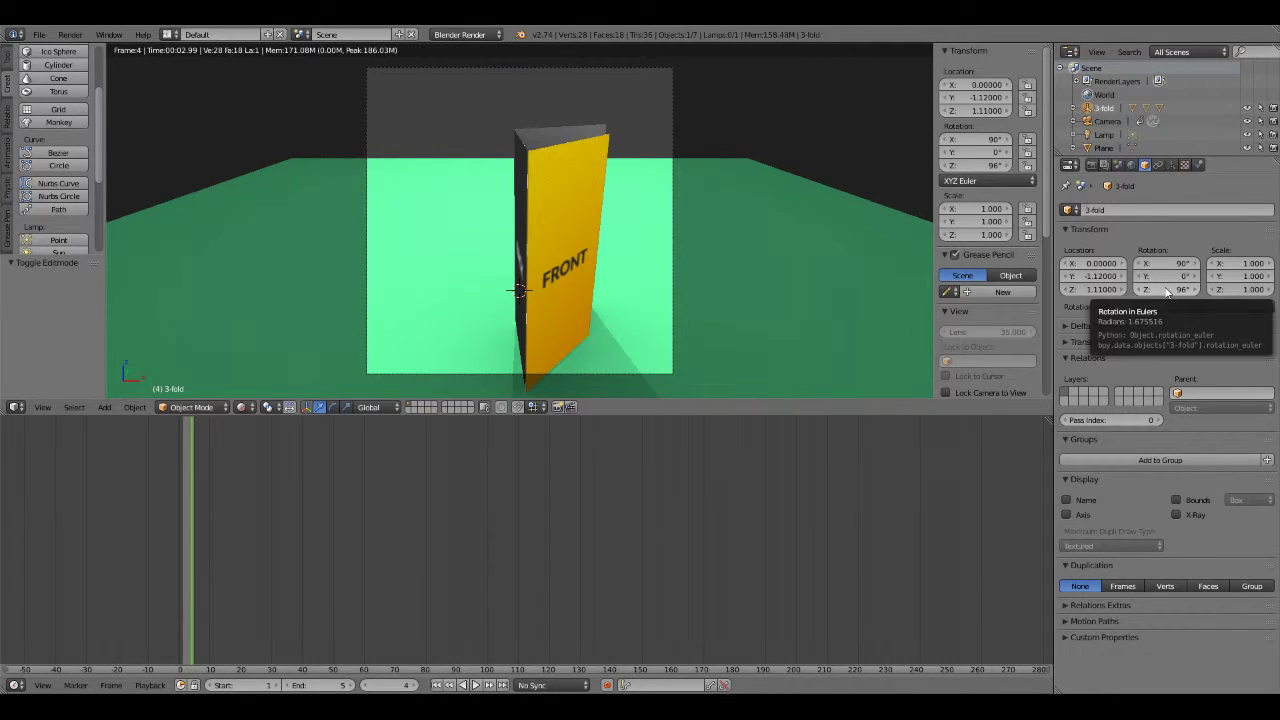
click(245, 407)
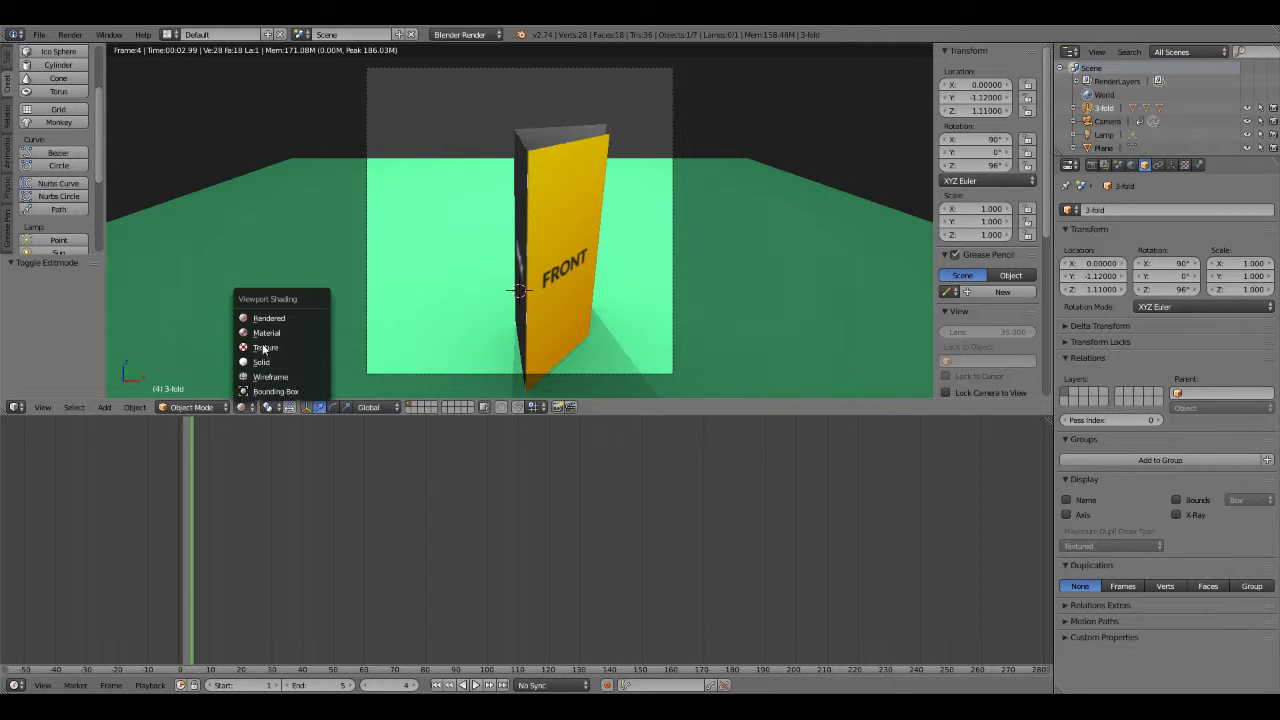
Switch the viewport to texture shading and orbit out to see the whole scene.
click(264, 347)
scroll(625, 282, down, 2)
mouse_move(625, 282)
middle_down()
mouse_move(536, 283)
mouse_move(434, 222)
mouse_move(409, 253)
mouse_move(335, 262)
mouse_move(480, 286)
mouse_move(683, 281)
mouse_move(606, 267)
middle_up()
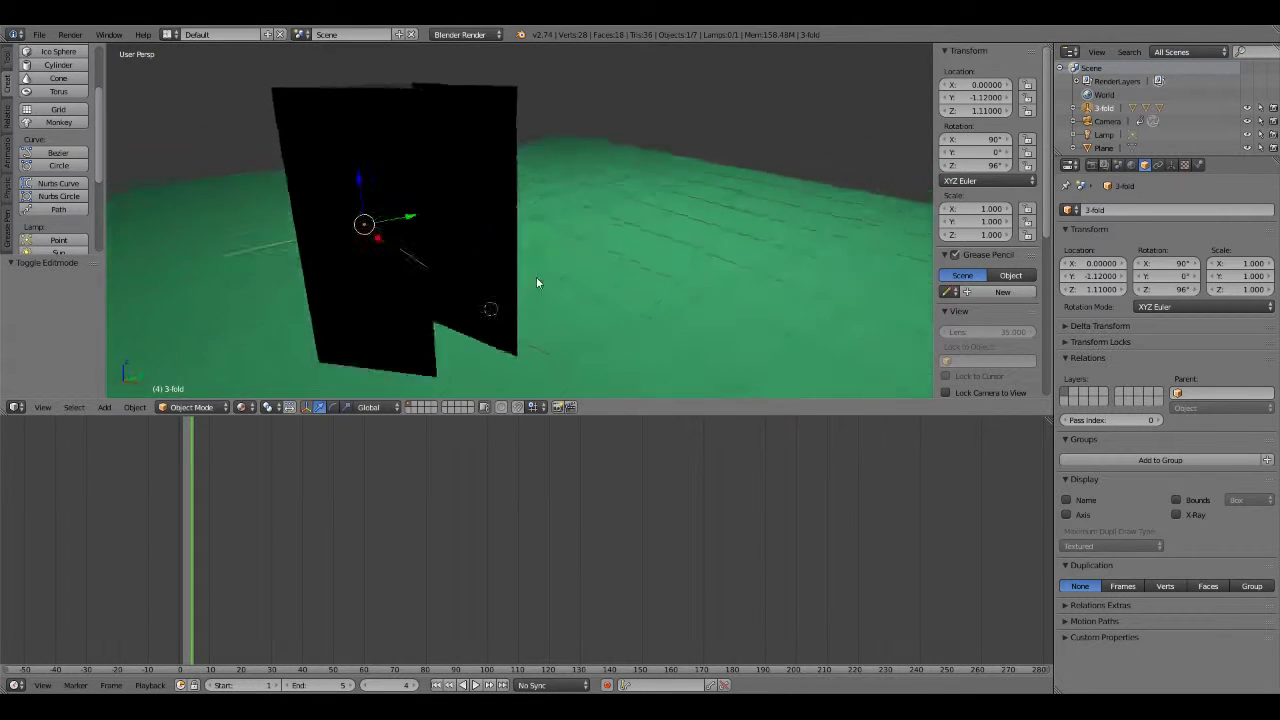
scroll(606, 267, down, 3)
mouse_move(603, 217)
middle_down()
mouse_move(563, 254)
mouse_move(418, 220)
mouse_move(563, 223)
mouse_move(586, 184)
middle_up()
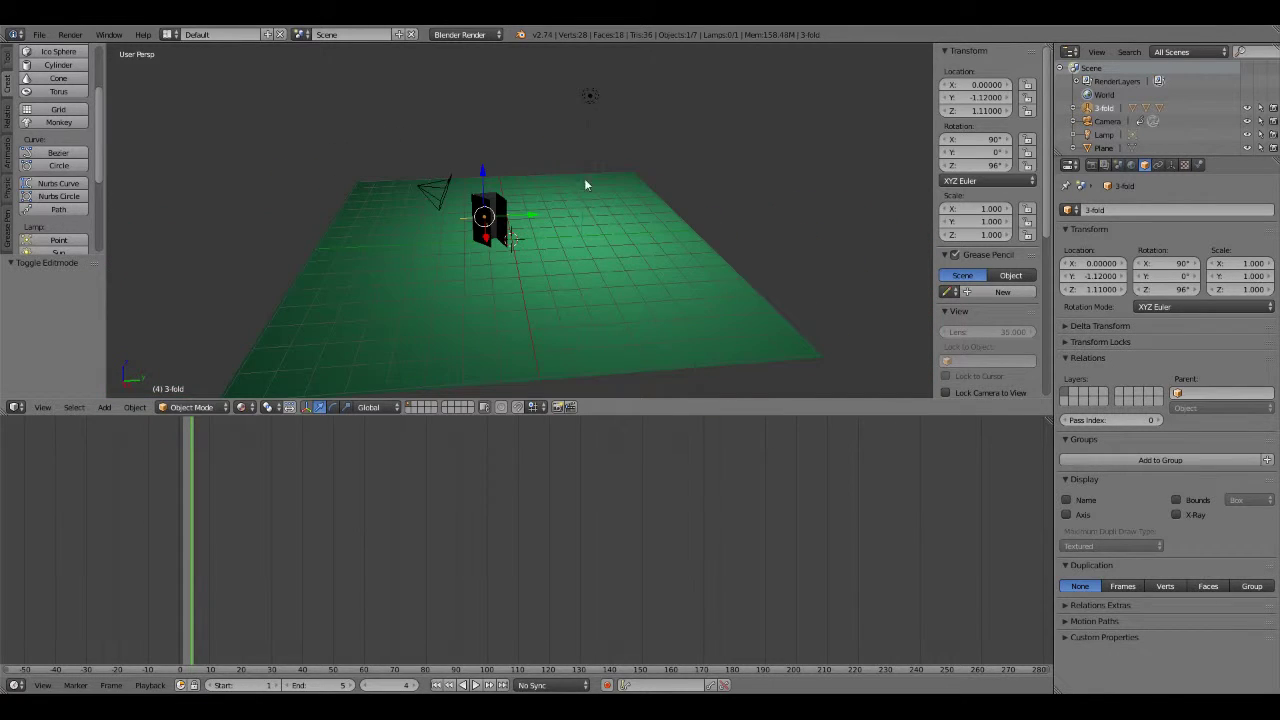
Move the lamp along Y to -3.95, in front of the brochure's FRONT side.
right_click(590, 97)
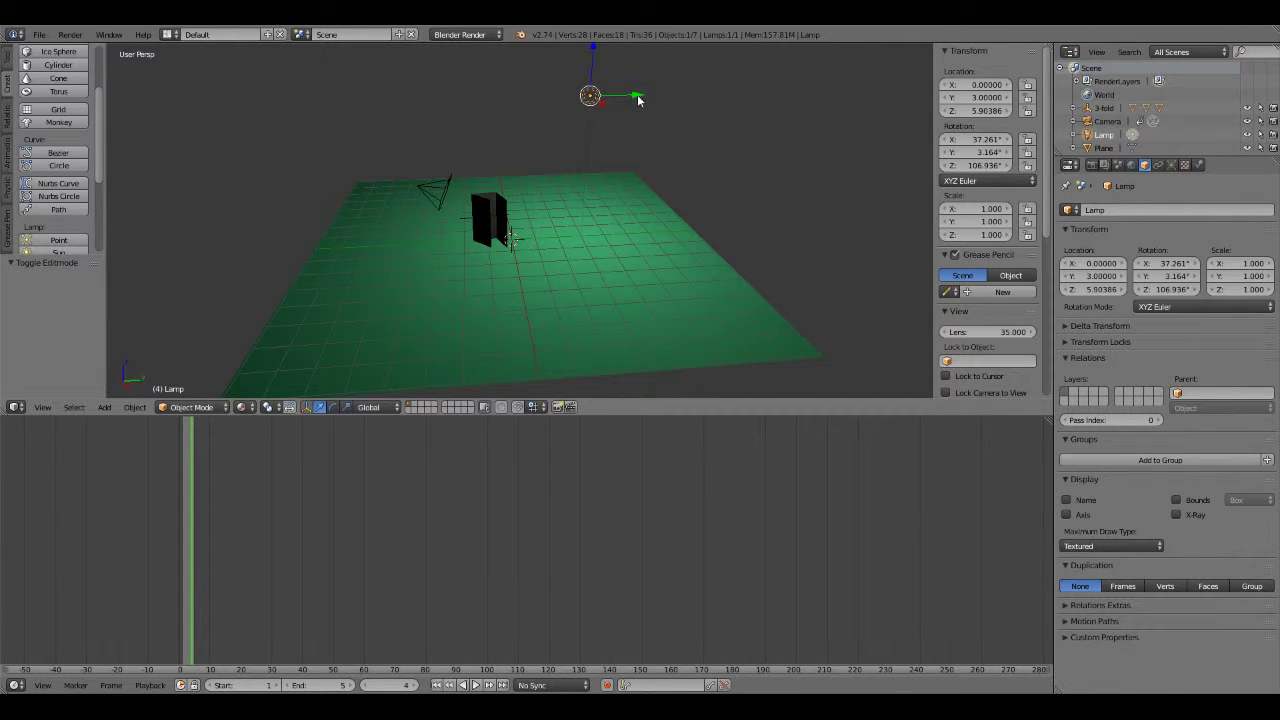
drag(638, 99, 557, 105)
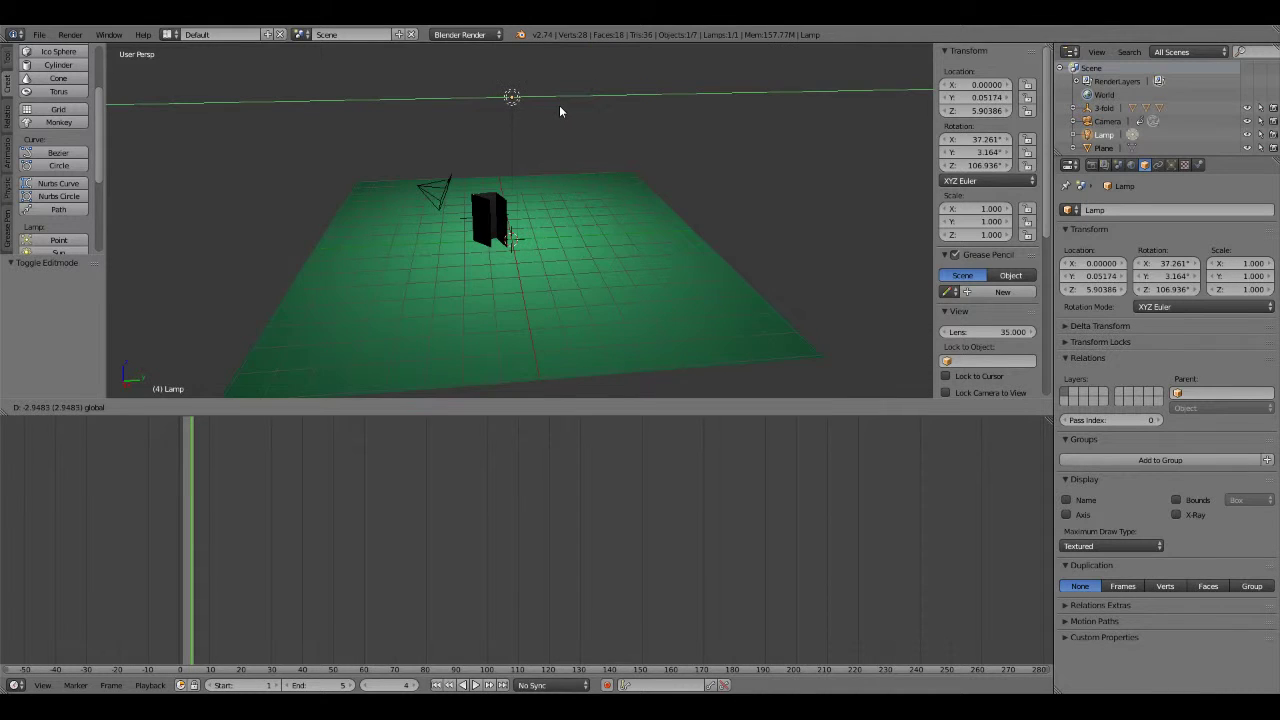
scroll(490, 198, up, 5)
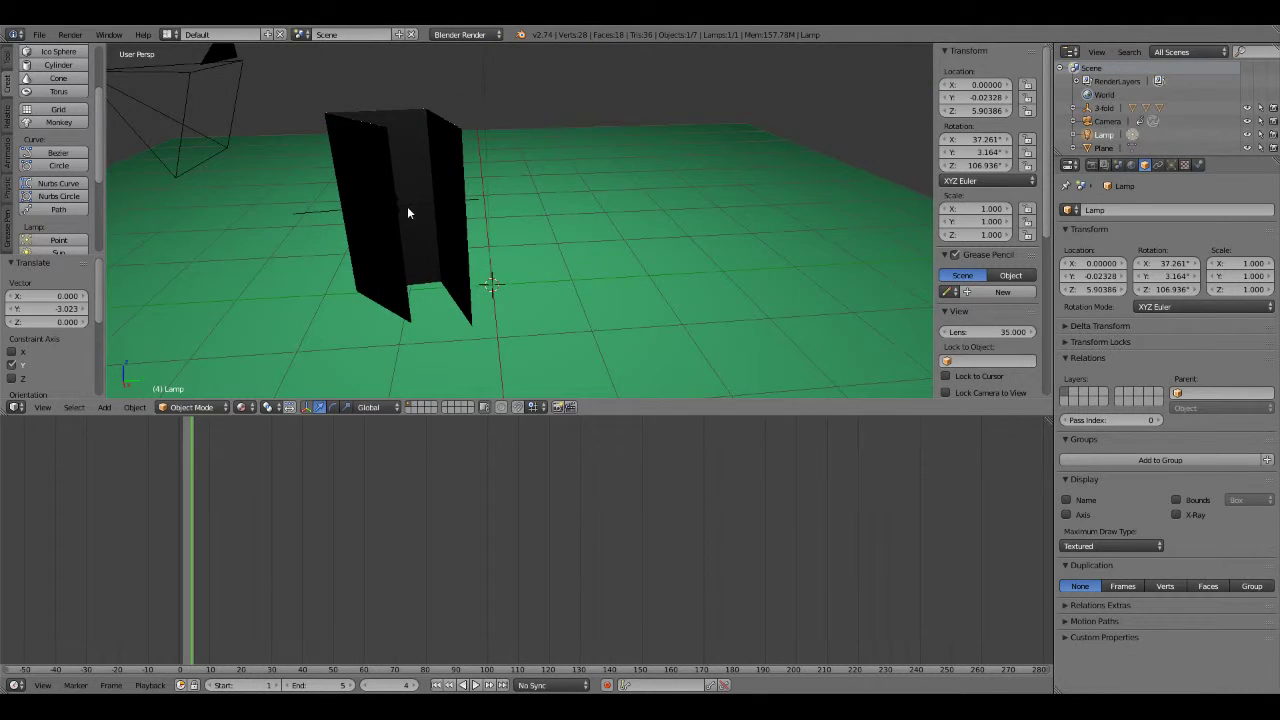
mouse_move(407, 206)
middle_down()
mouse_move(629, 194)
mouse_move(388, 205)
middle_up()
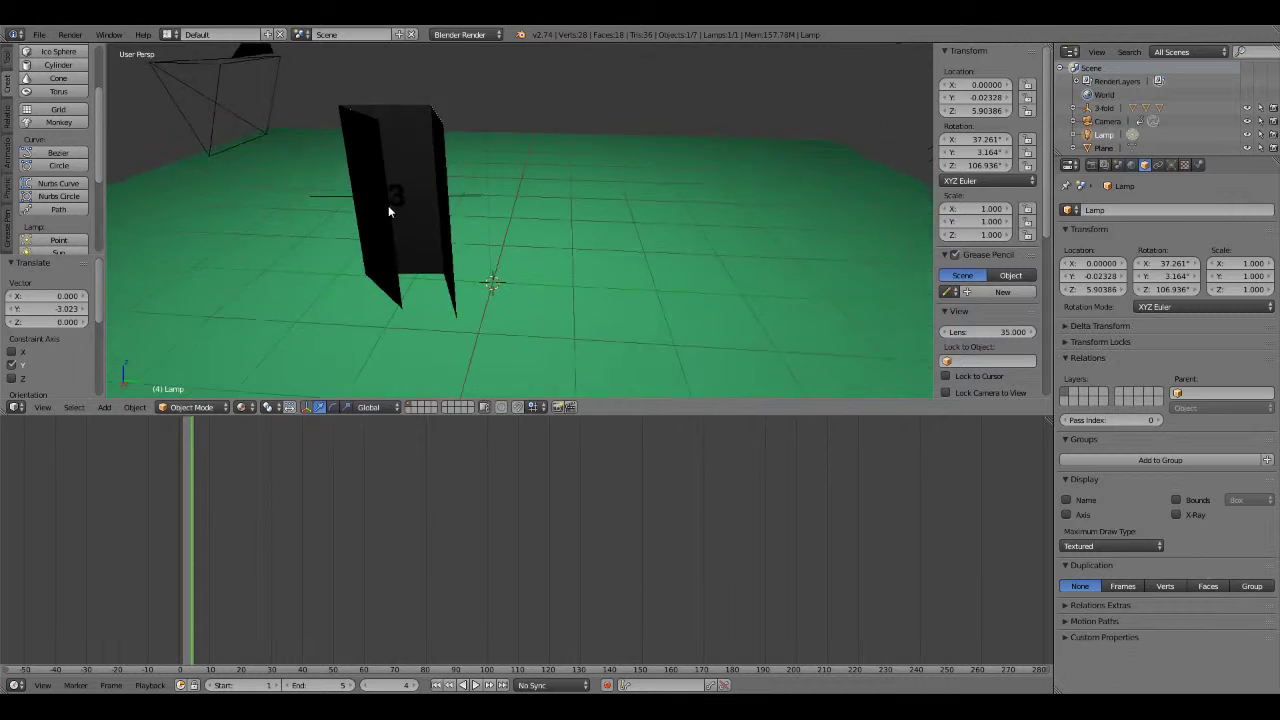
scroll(524, 206, down, 5)
scroll(580, 152, down, 3)
mouse_move(558, 104)
mouse_down()
mouse_move(640, 110)
mouse_move(612, 110)
mouse_up()
mouse_move(612, 110)
middle_down()
mouse_move(538, 196)
mouse_move(655, 209)
middle_up()
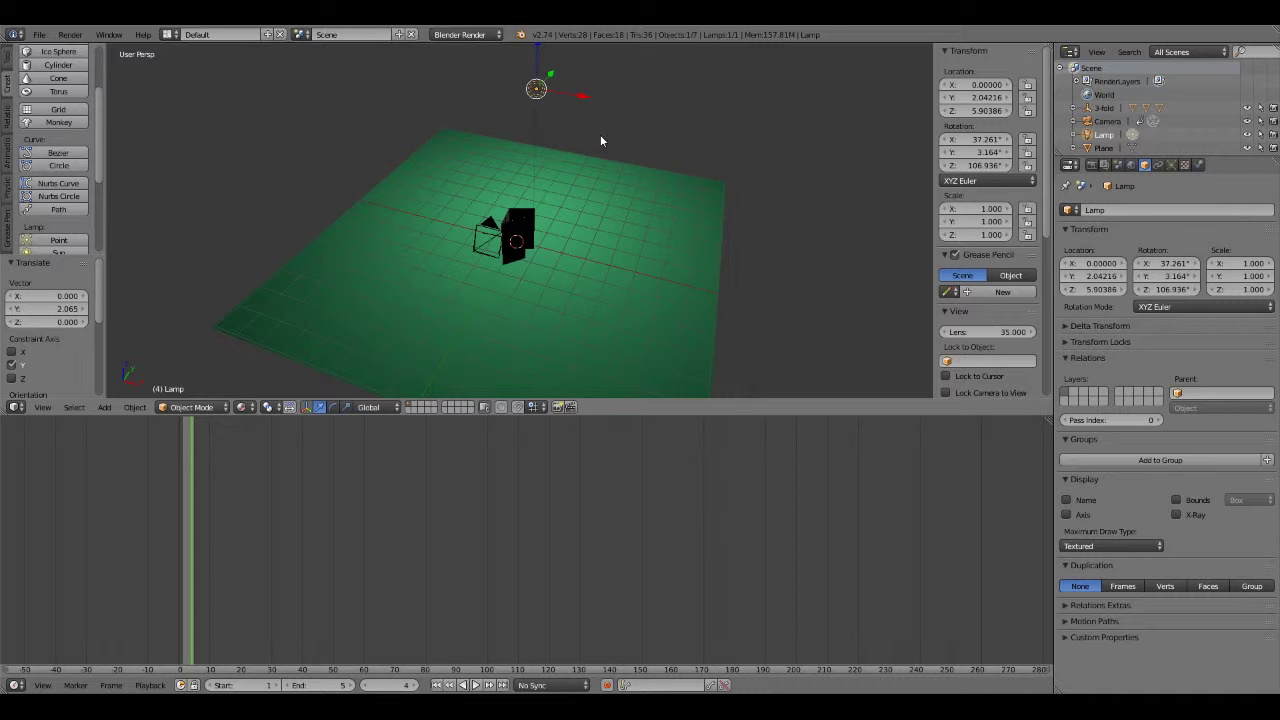
mouse_move(555, 76)
mouse_down()
mouse_move(476, 168)
mouse_move(490, 178)
mouse_up()
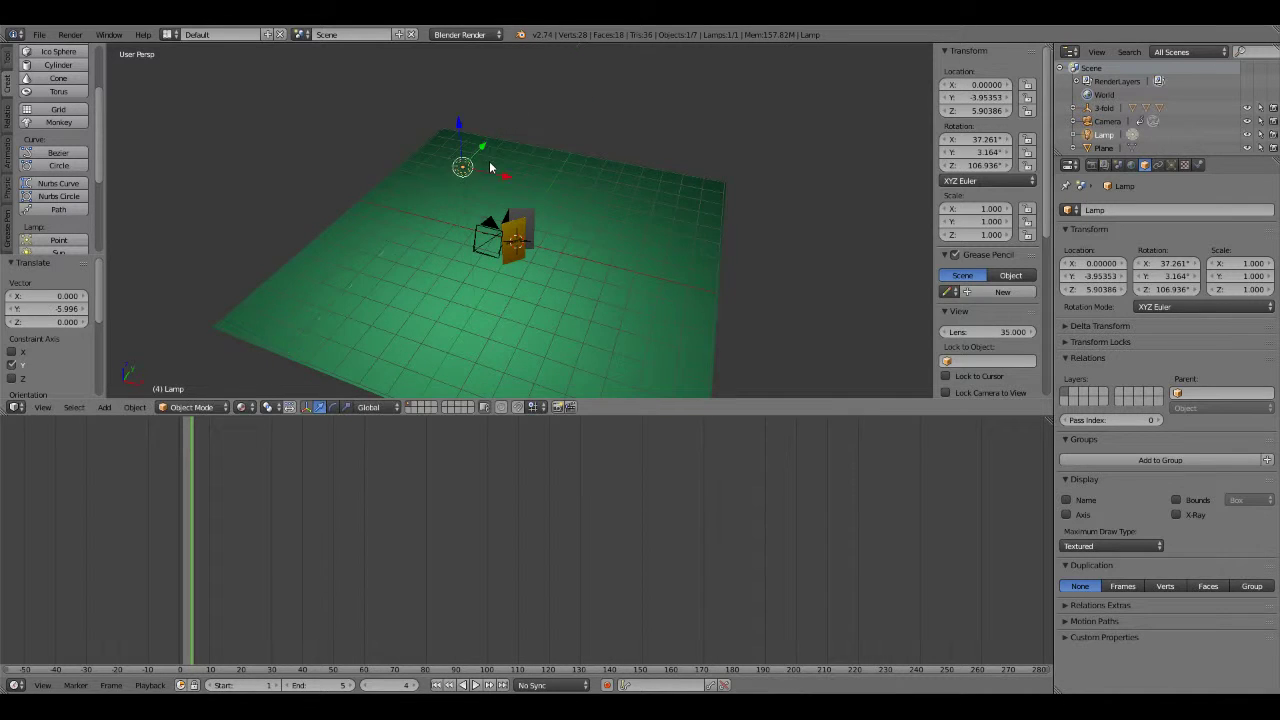
scroll(569, 238, up, 4)
mouse_move(569, 238)
middle_down()
mouse_move(462, 233)
mouse_move(750, 233)
mouse_move(554, 237)
mouse_move(540, 246)
mouse_move(547, 287)
mouse_move(528, 258)
mouse_move(540, 248)
middle_up()
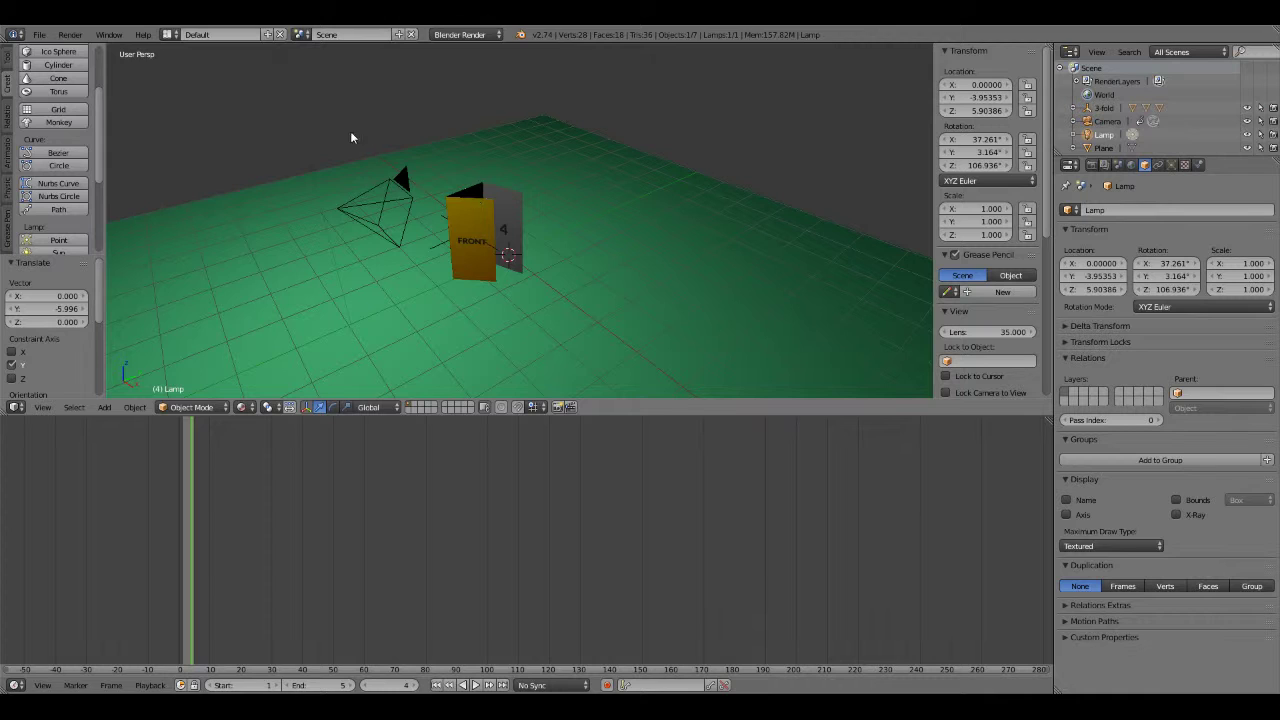
click(39, 35)
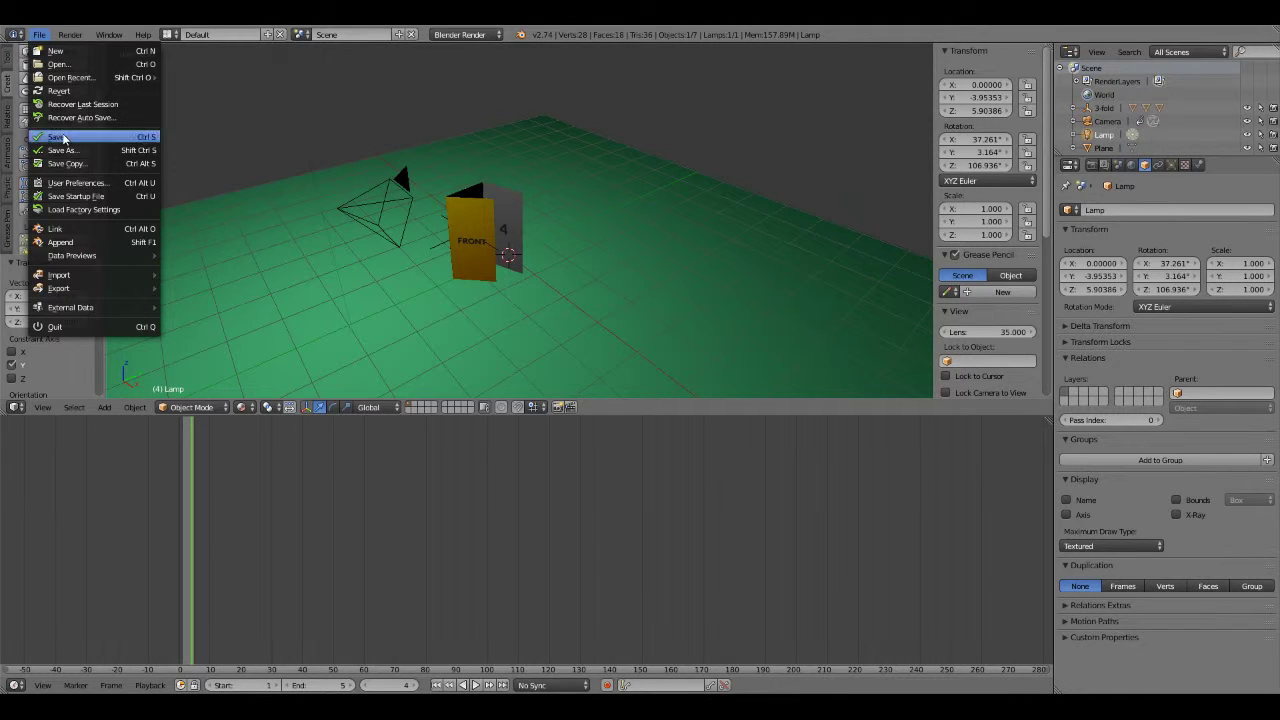
Lower the 3-fold brochure's Location Z from 1.11 to 1.05.
scroll(464, 234, up, 5)
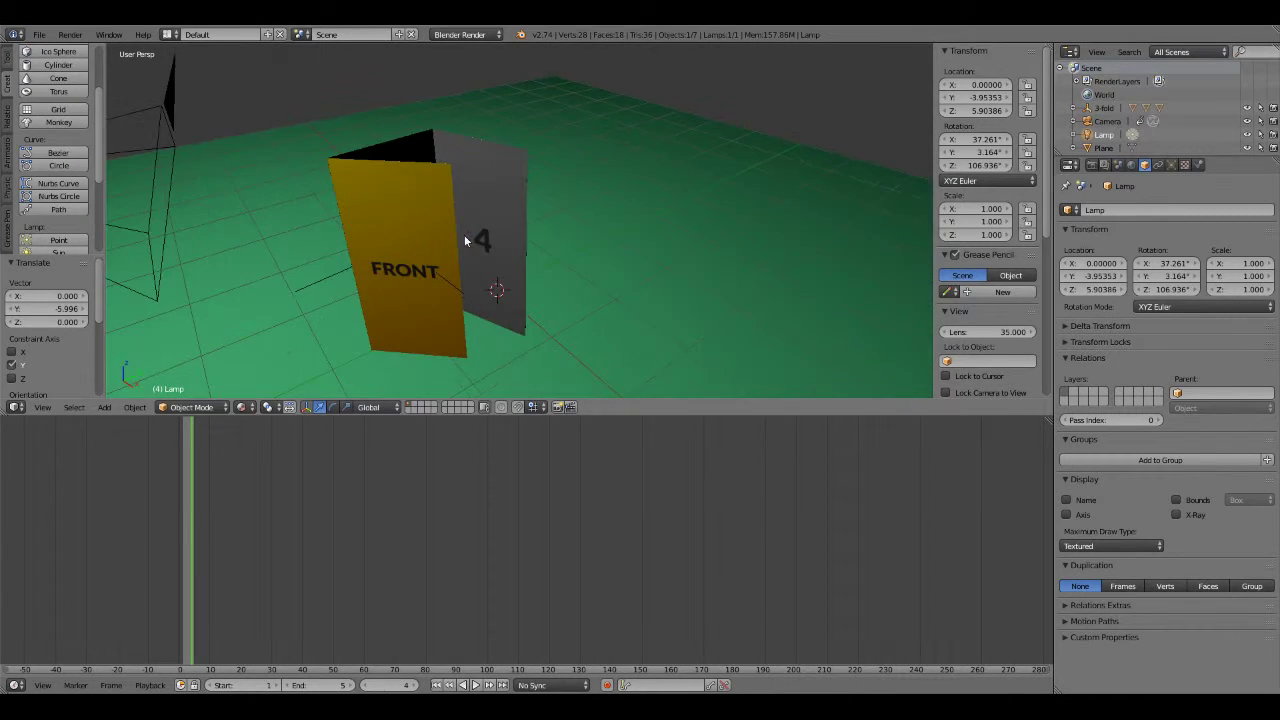
right_click(440, 240)
middle_drag(440, 240, 490, 203)
scroll(468, 223, up, 2)
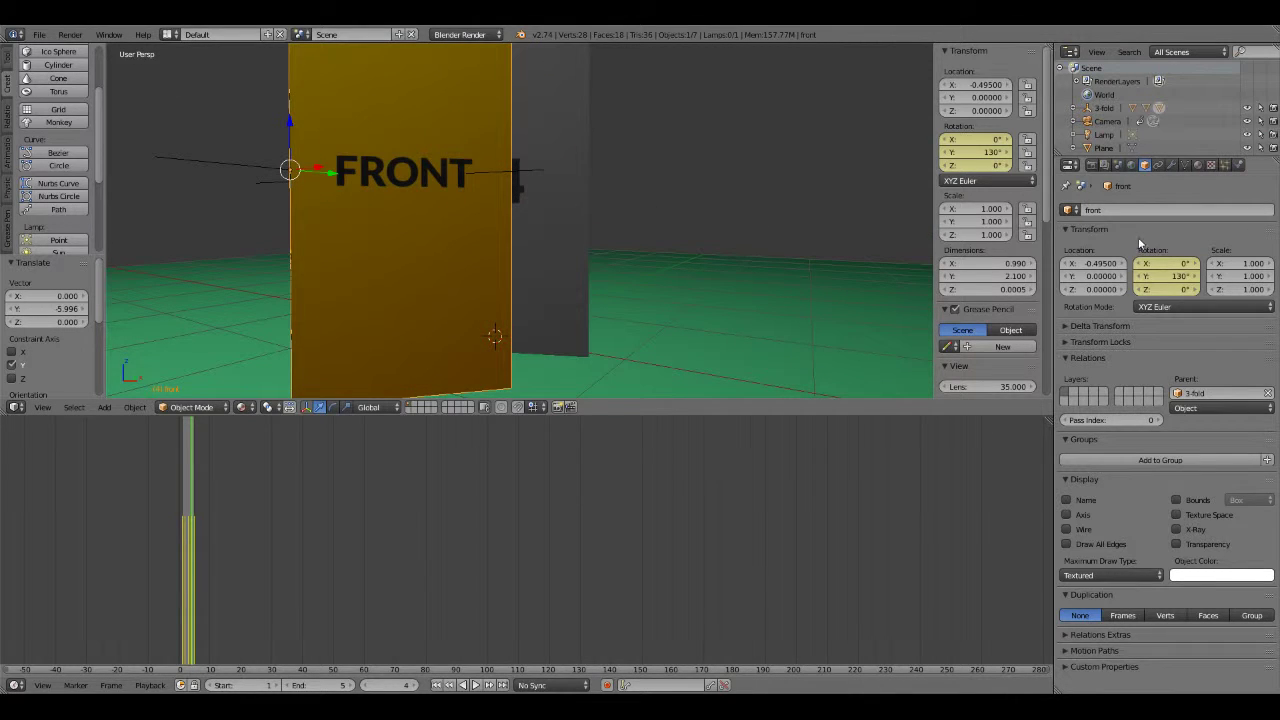
click(1104, 107)
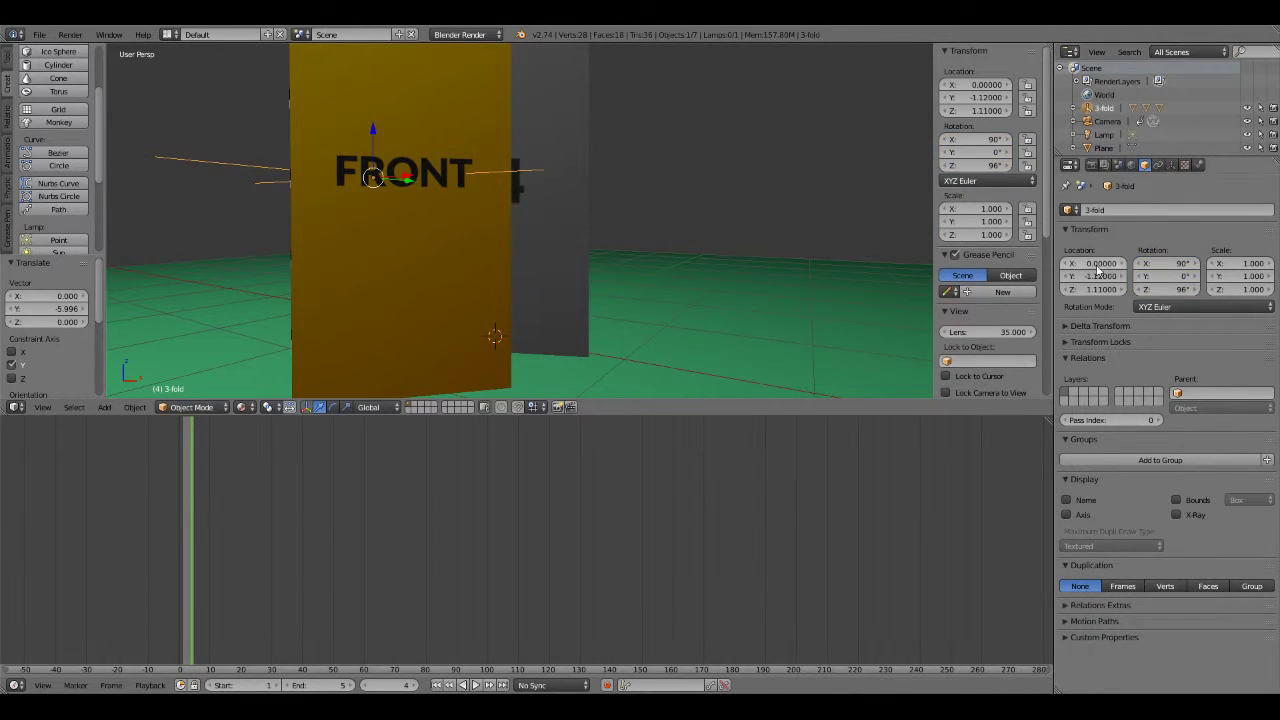
middle_drag(608, 308, 600, 290)
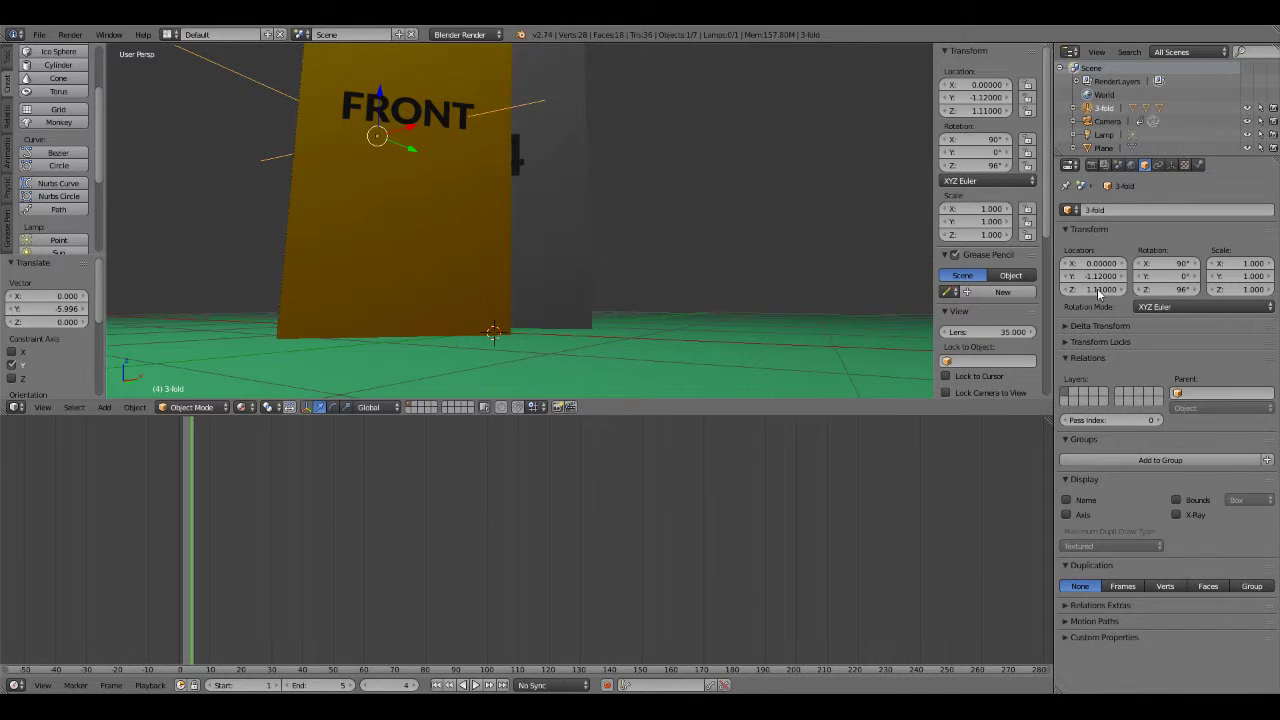
drag(1100, 289, 1085, 289)
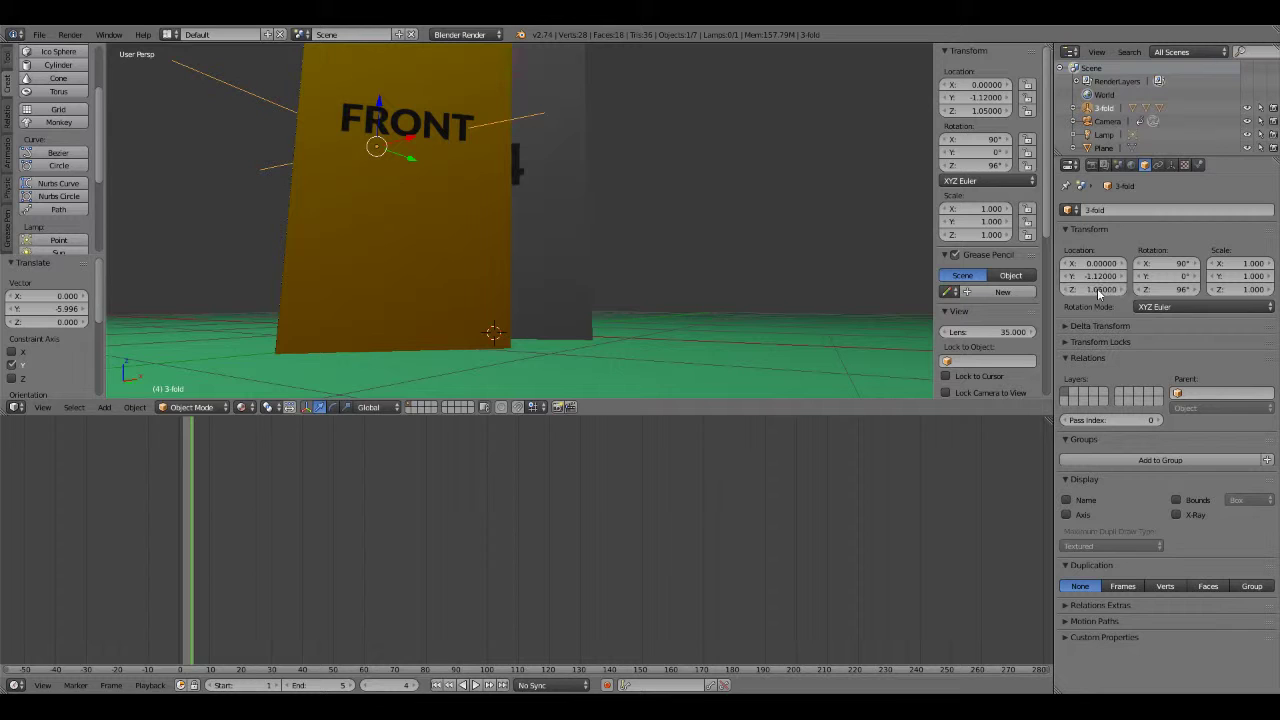
mouse_move(574, 166)
middle_down()
mouse_move(523, 206)
mouse_move(451, 217)
mouse_move(634, 214)
mouse_move(488, 210)
middle_up()
scroll(554, 193, down, 4)
scroll(512, 208, up, 4)
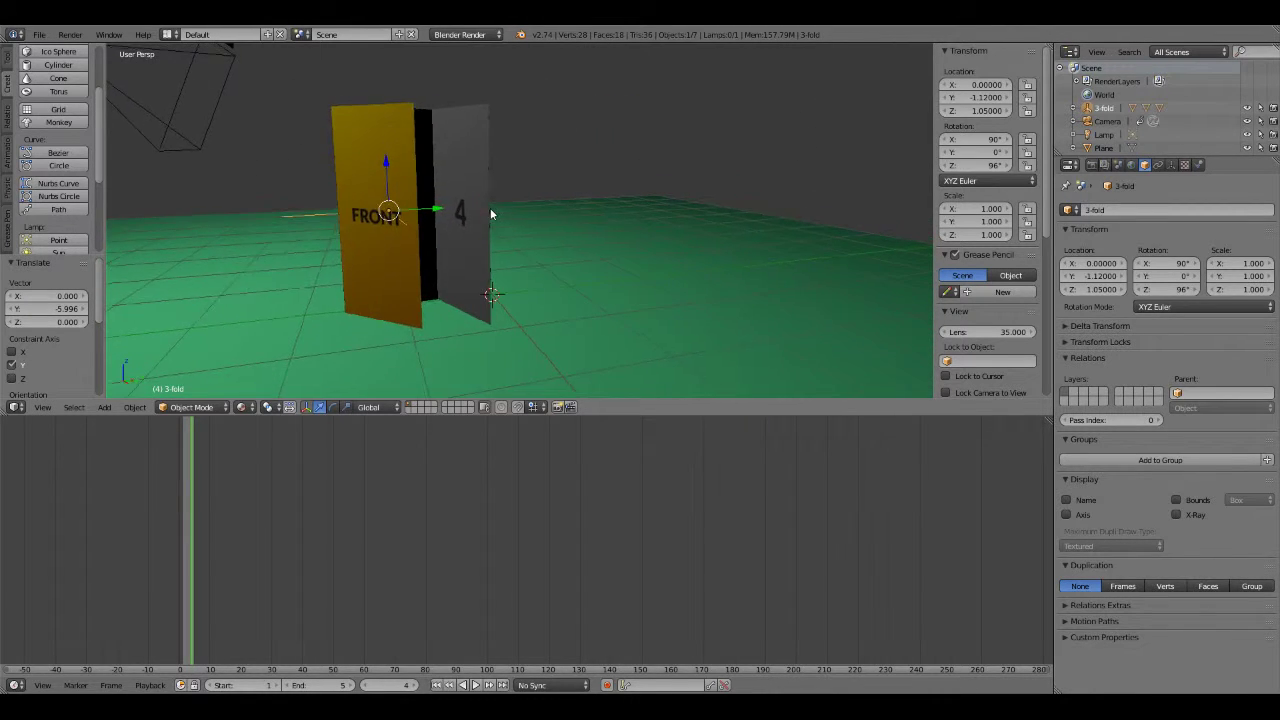
click(245, 407)
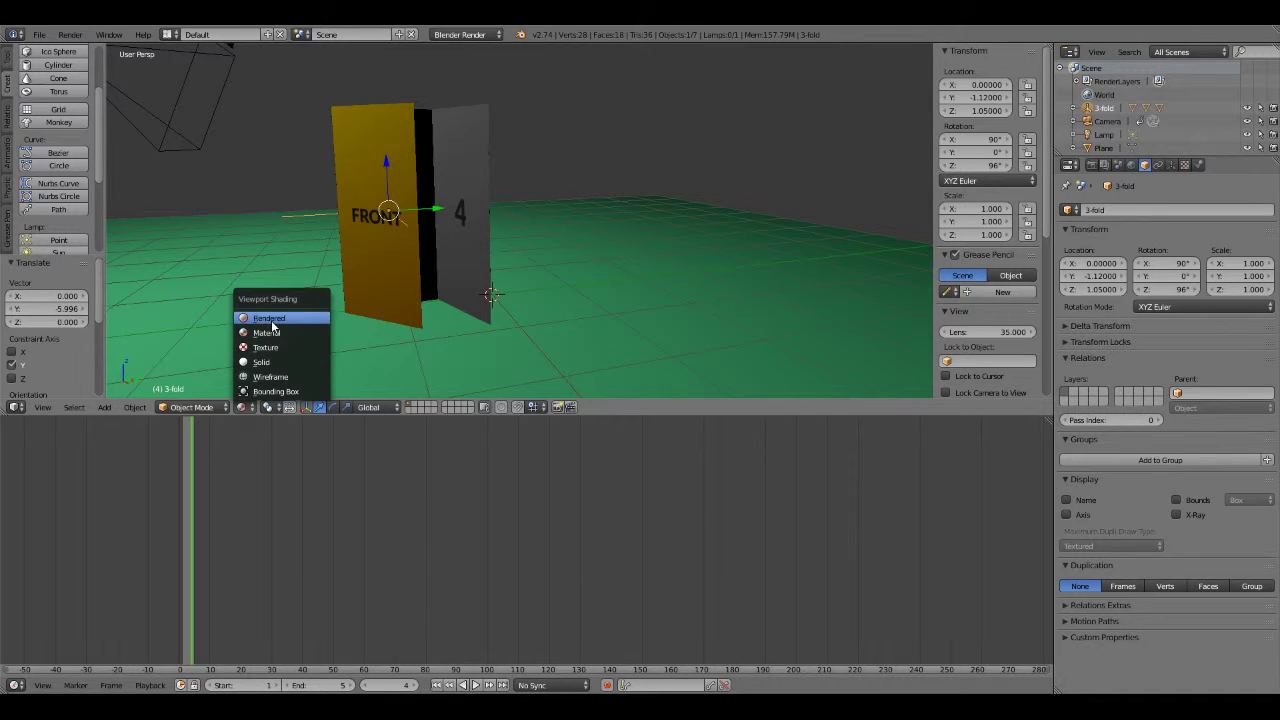
Set the brochure's Z location to 1.00 so it rests on the green plane, checking in rendered shading.
click(271, 320)
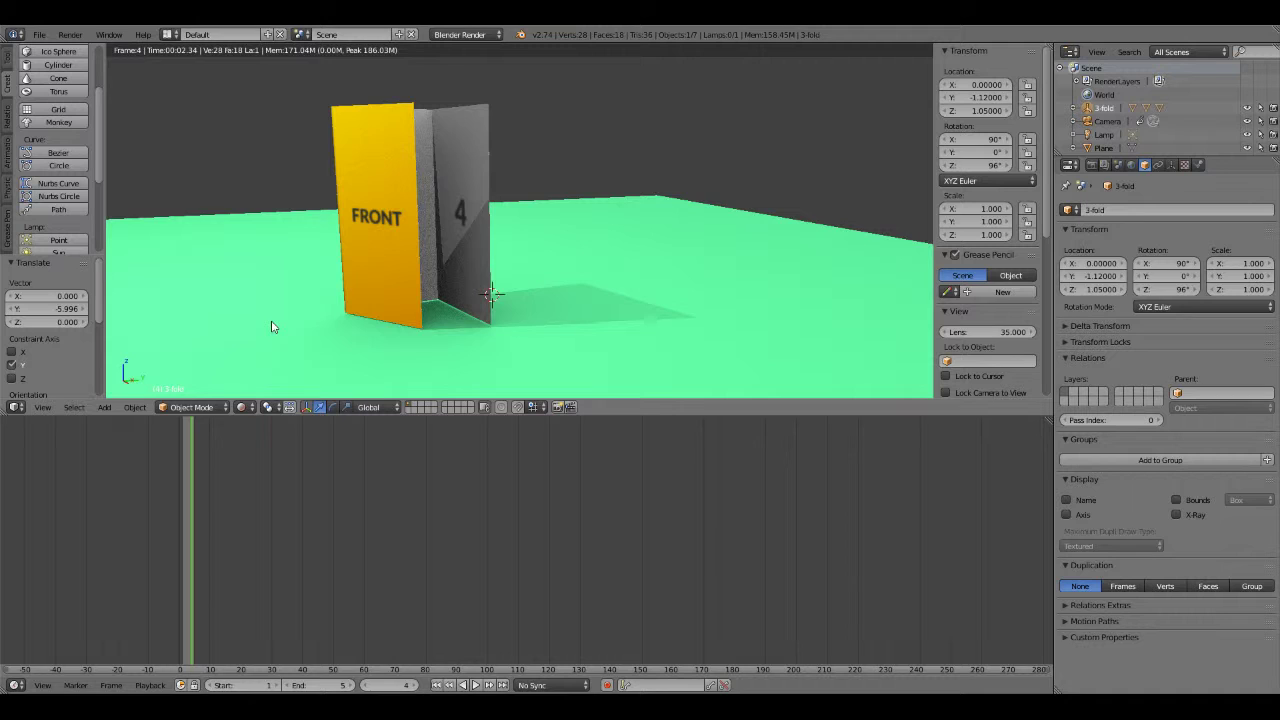
click(1102, 289)
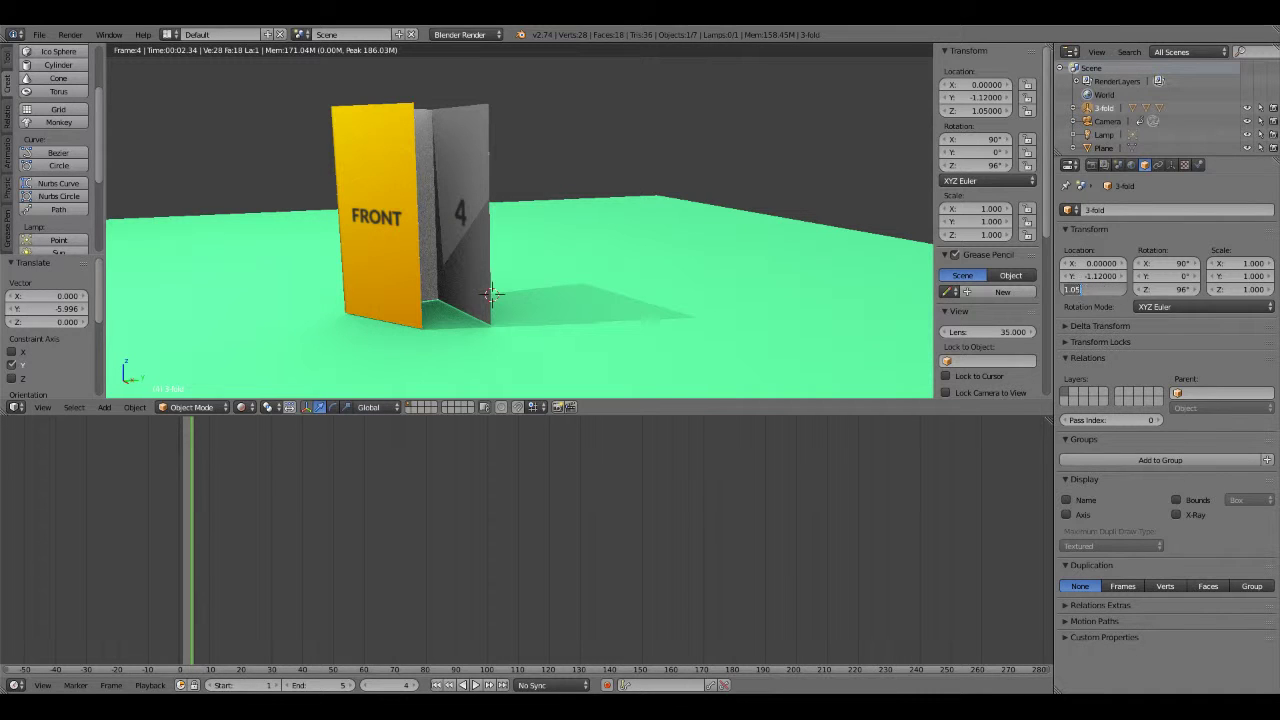
click(1088, 289)
key(BackSpace)
key(Return)
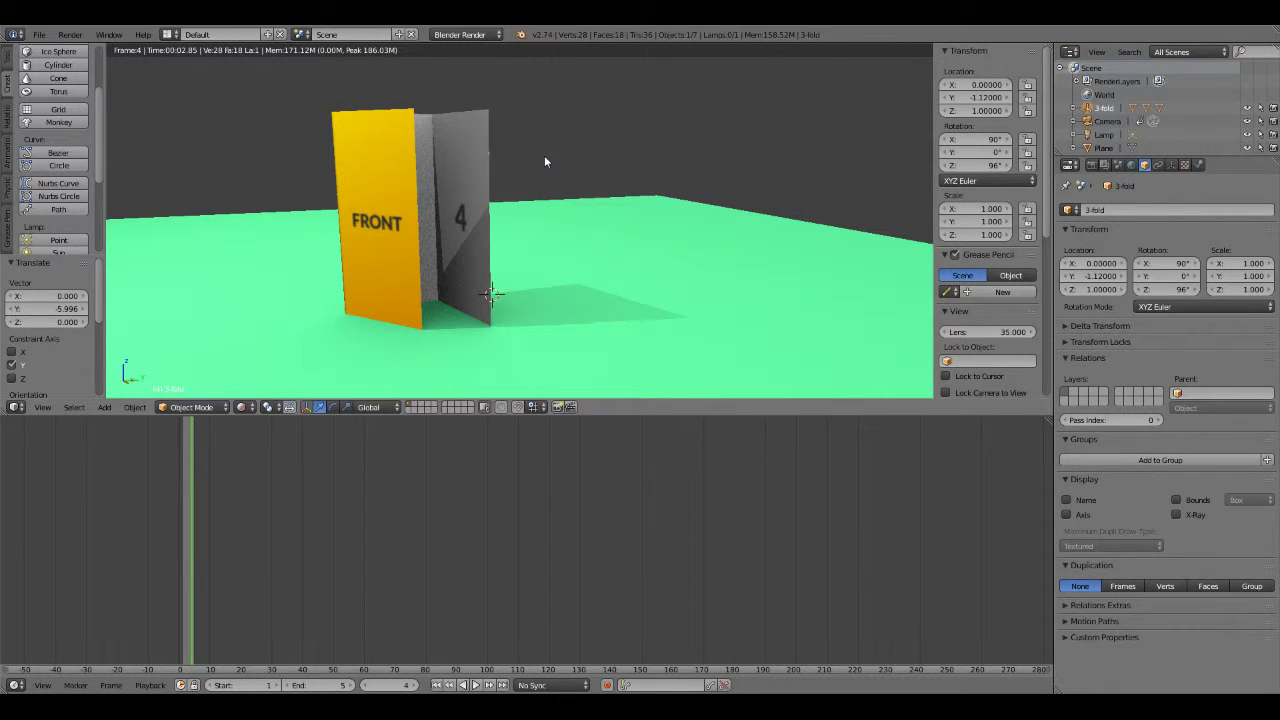
click(243, 407)
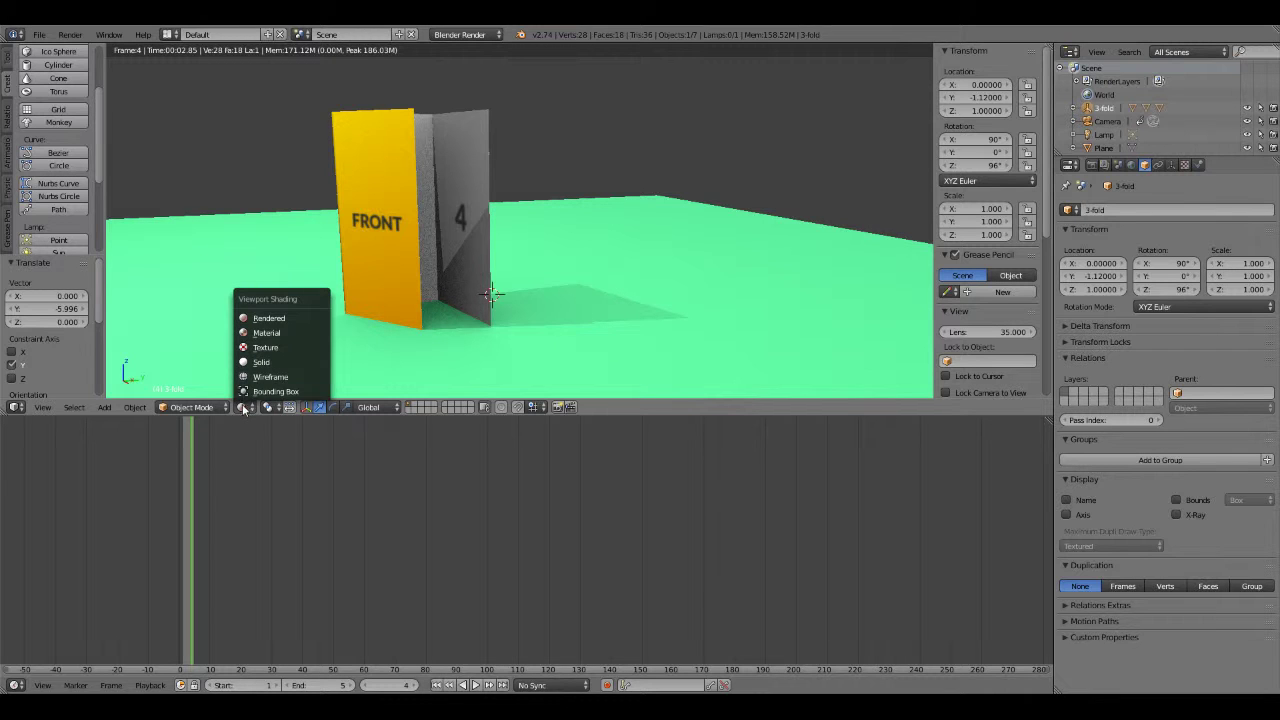
click(268, 332)
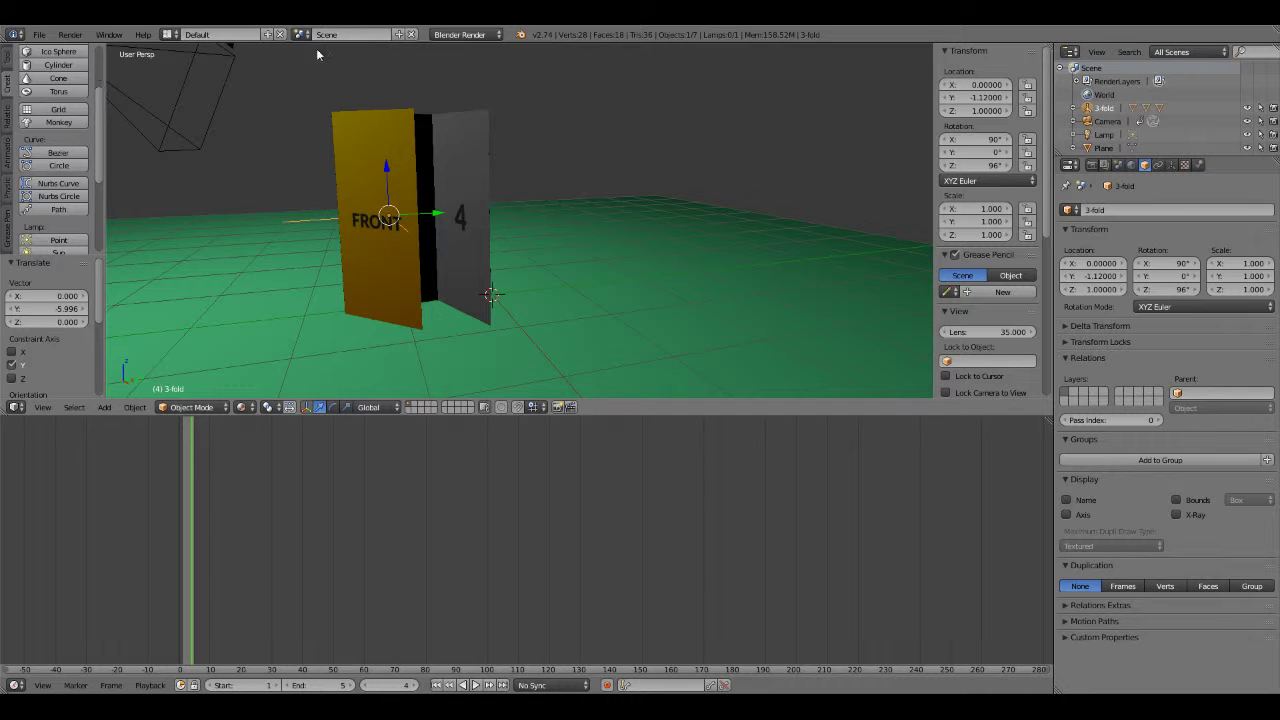
Switch the render engine to Cycles and enable Use Nodes on the back panel's inside material.
click(463, 35)
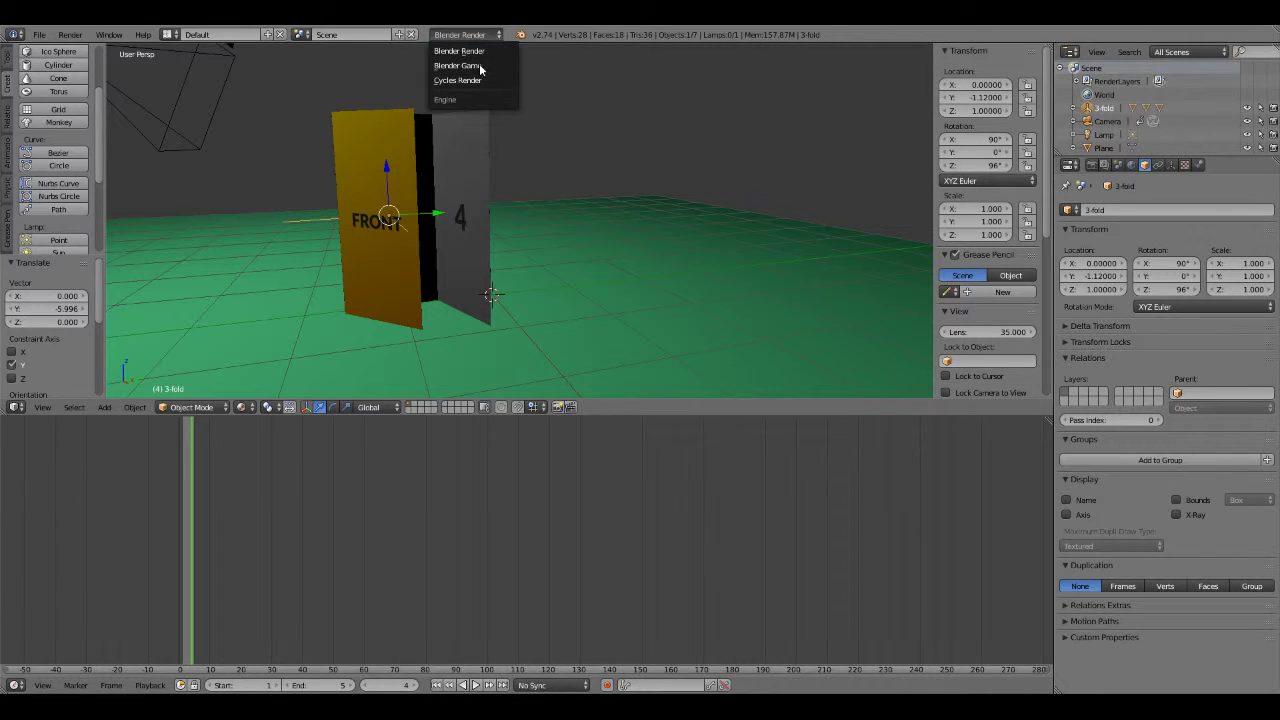
click(482, 80)
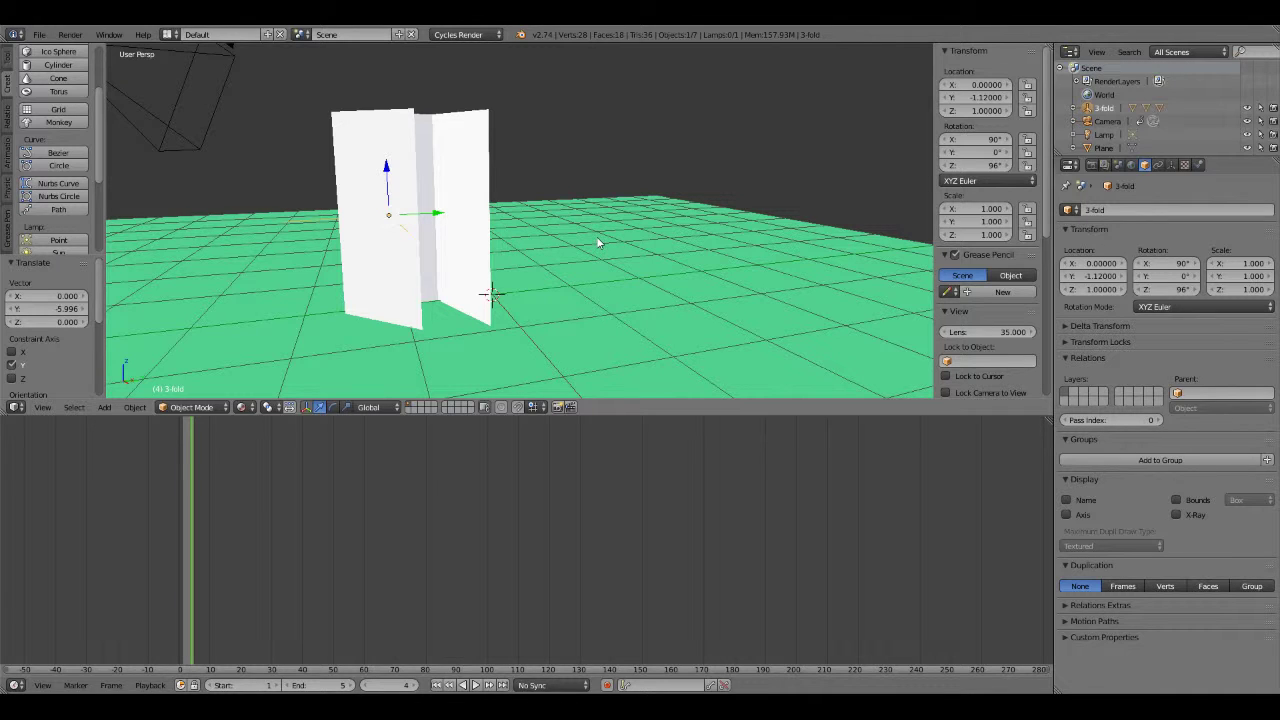
click(1073, 109)
click(1108, 121)
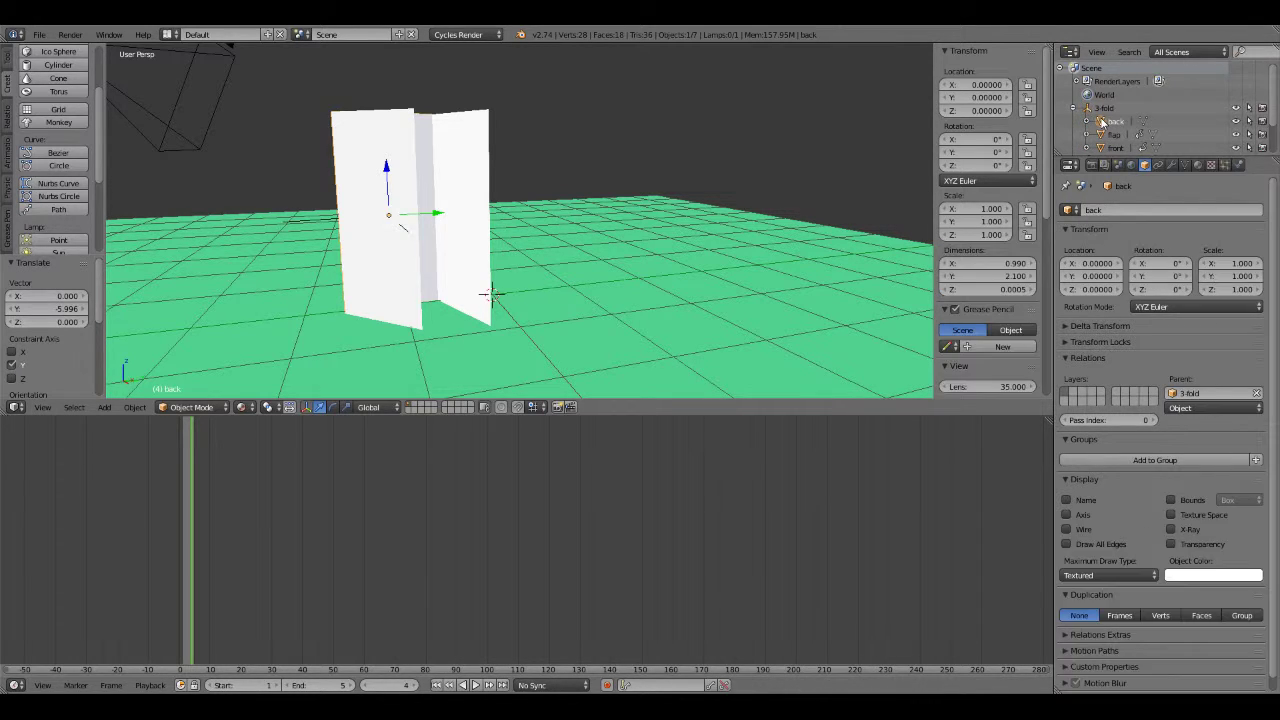
click(1199, 166)
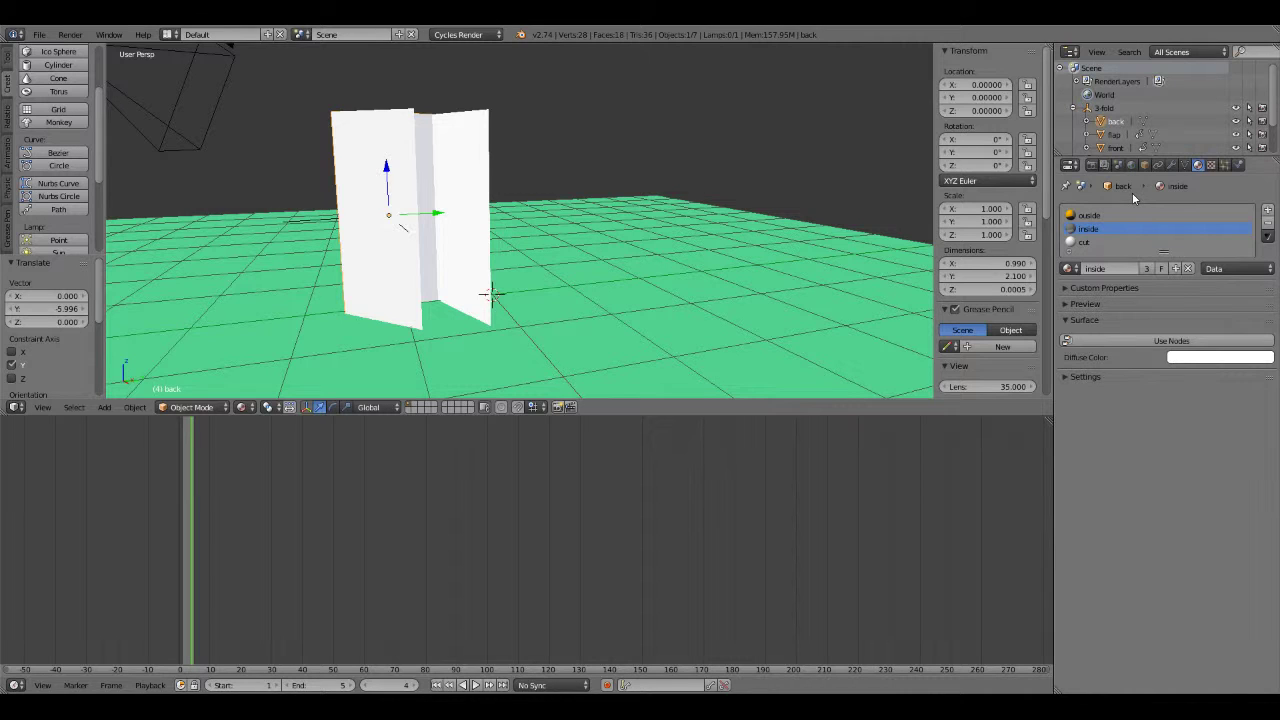
click(1153, 343)
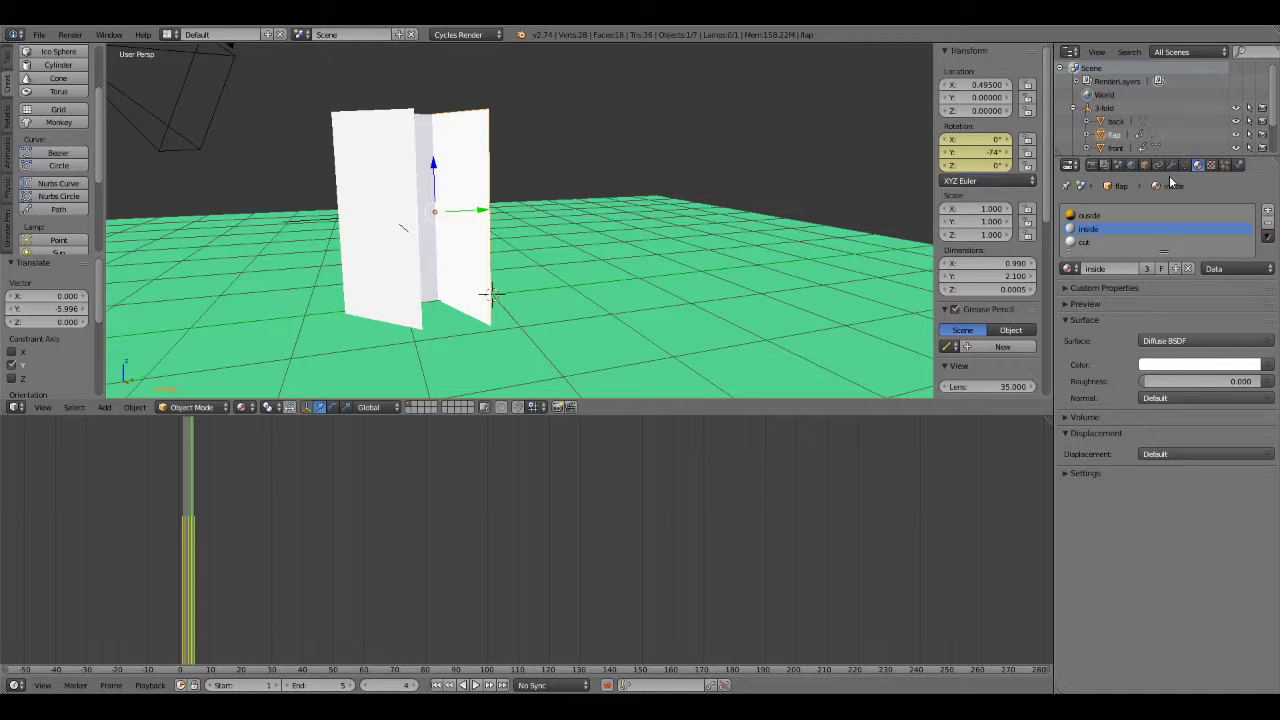
Inspect the front, flap and back panels in turn: flap at -74°, front at 130° on Y.
click(1103, 148)
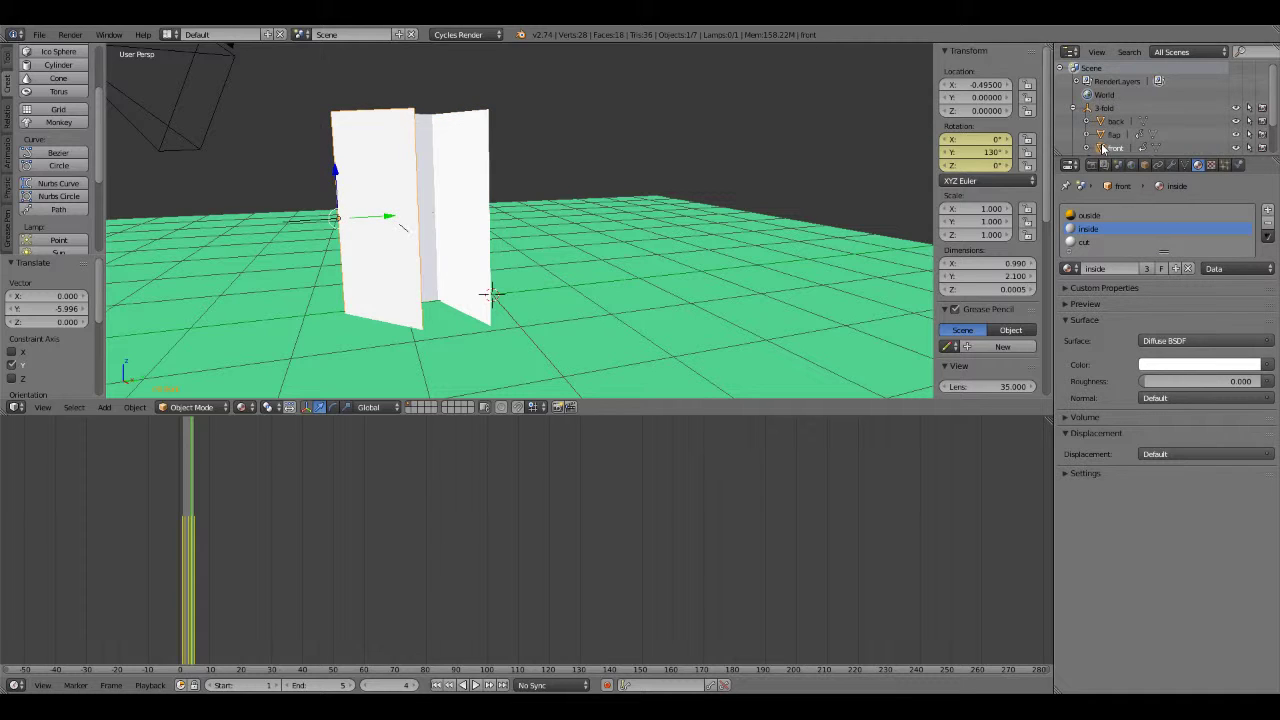
click(1103, 122)
click(1102, 135)
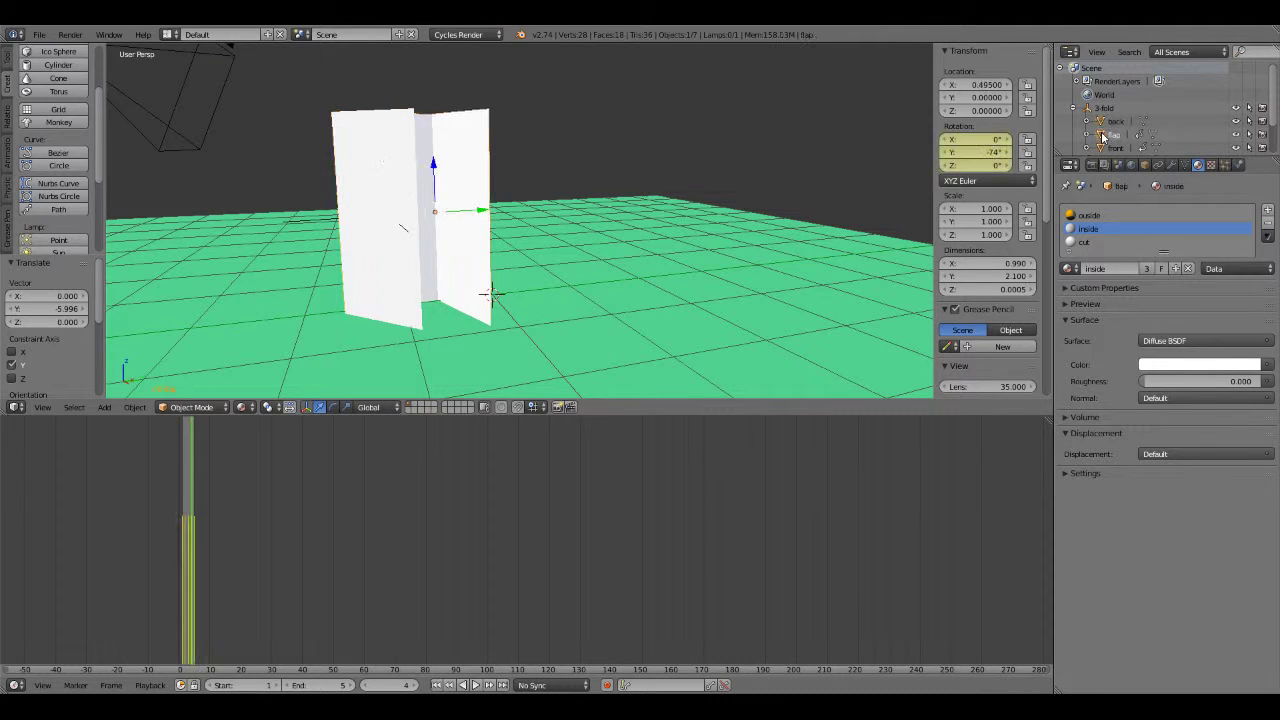
click(1103, 148)
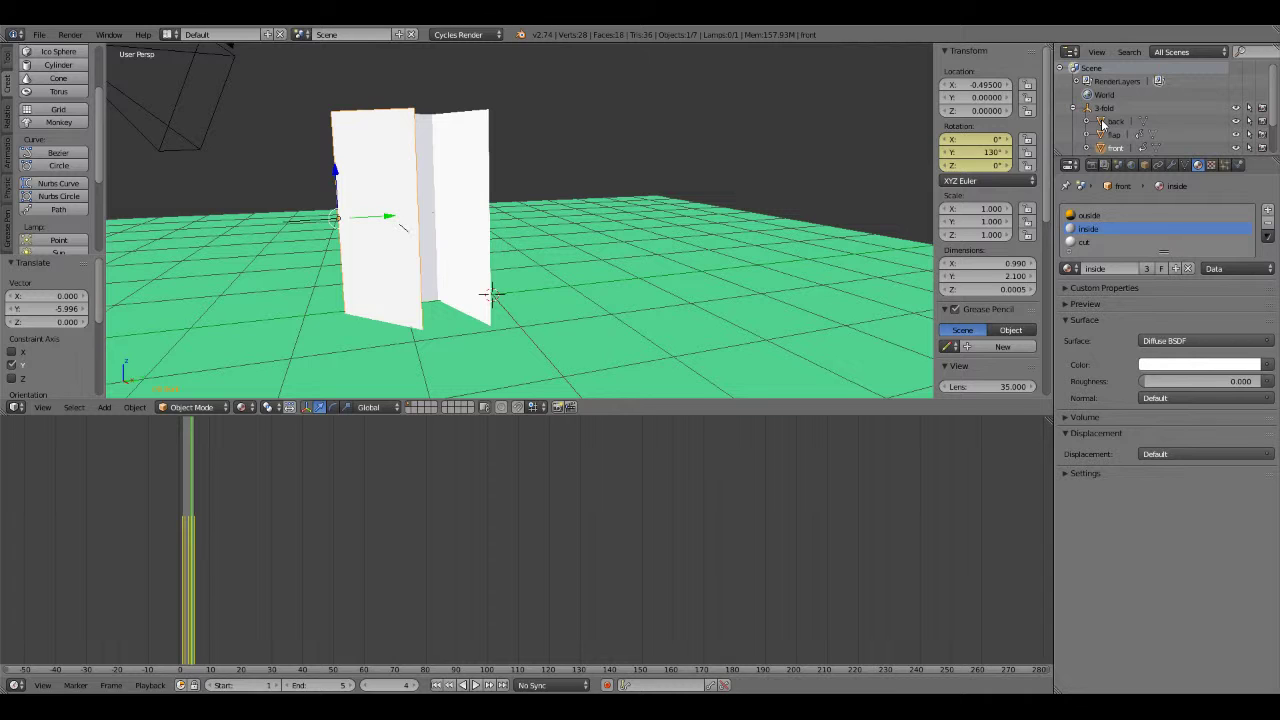
click(1103, 122)
click(1102, 135)
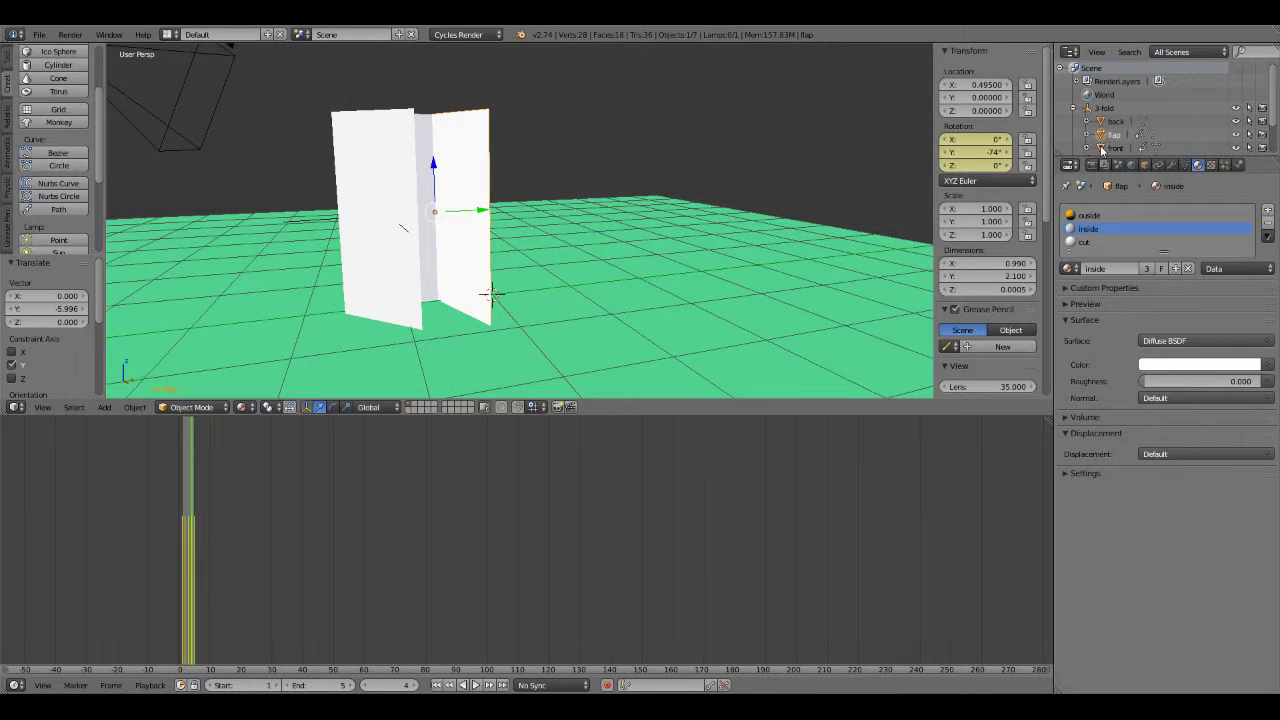
click(1102, 149)
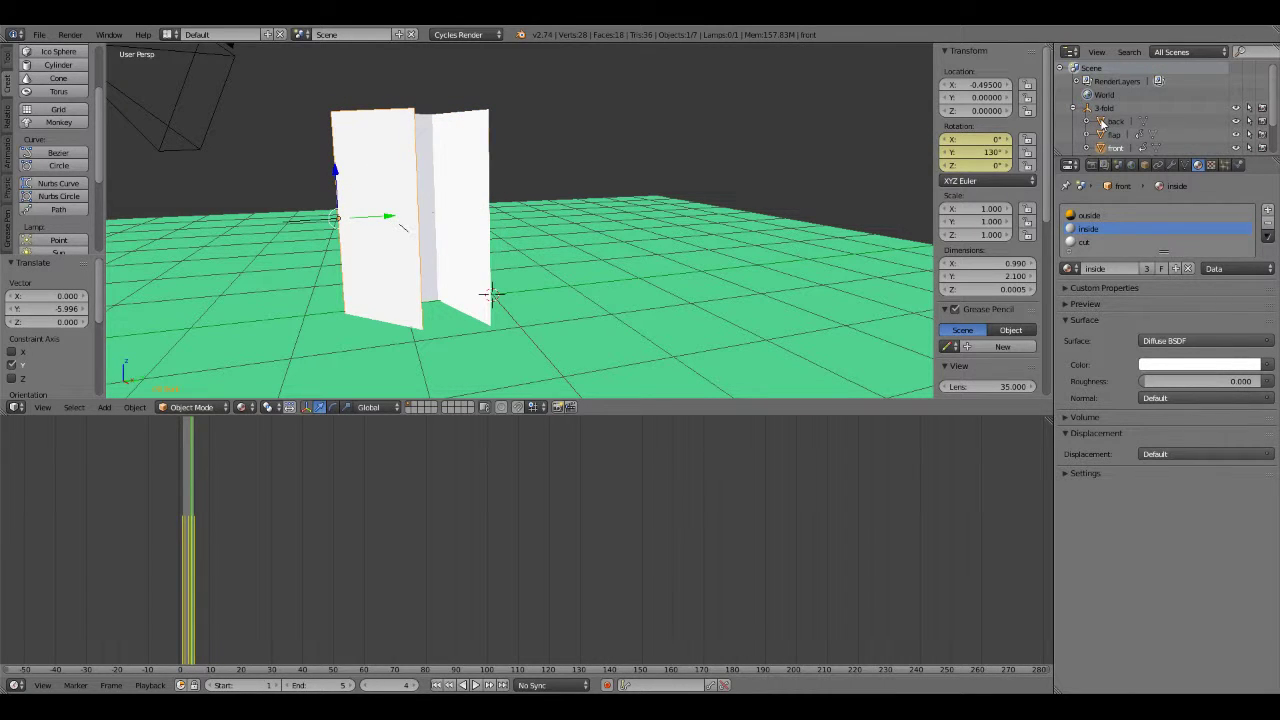
click(1103, 122)
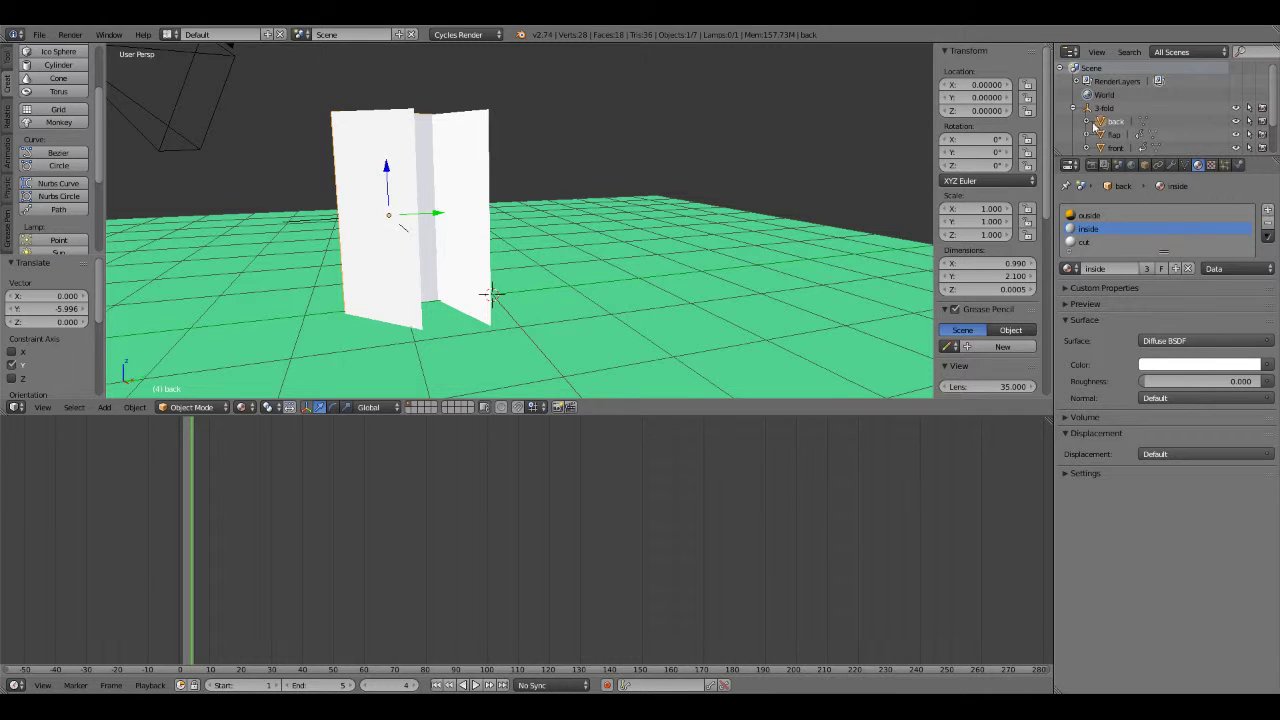
mouse_move(469, 233)
middle_down()
mouse_move(590, 228)
mouse_move(375, 243)
middle_up()
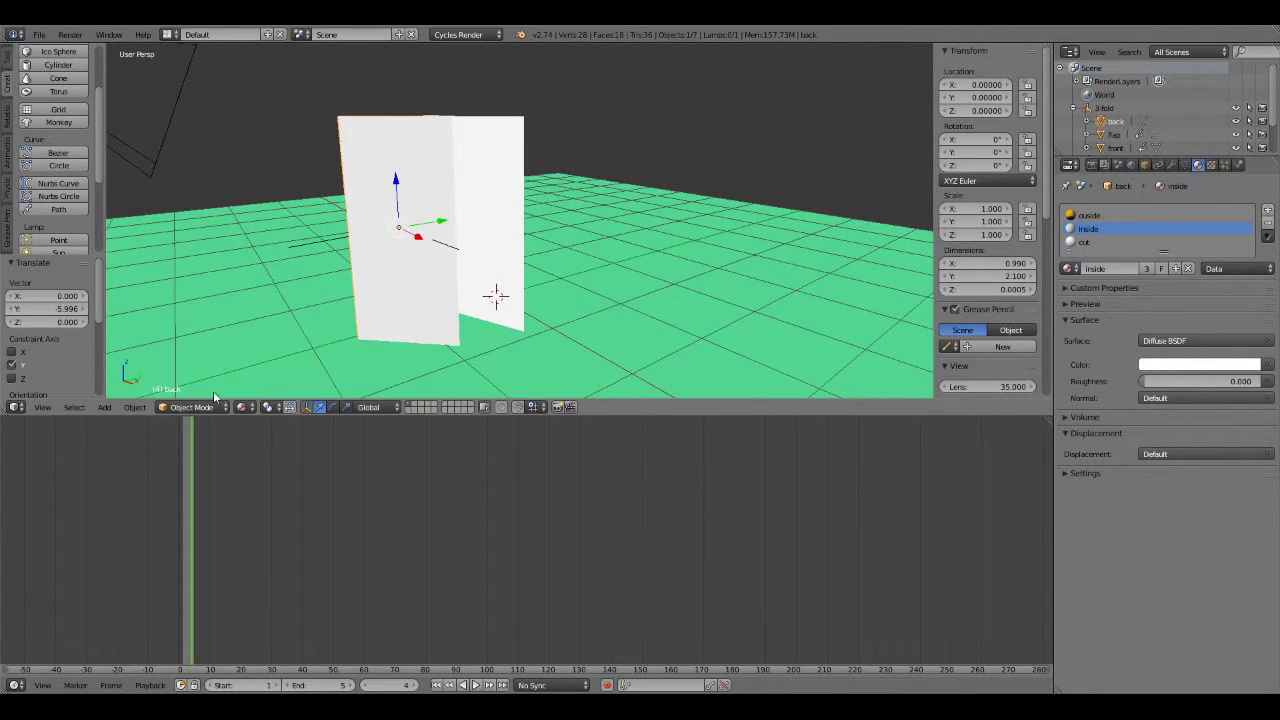
Show a Cycles rendered preview and turn the timeline into a Node Editor showing the material nodes.
click(243, 407)
click(265, 320)
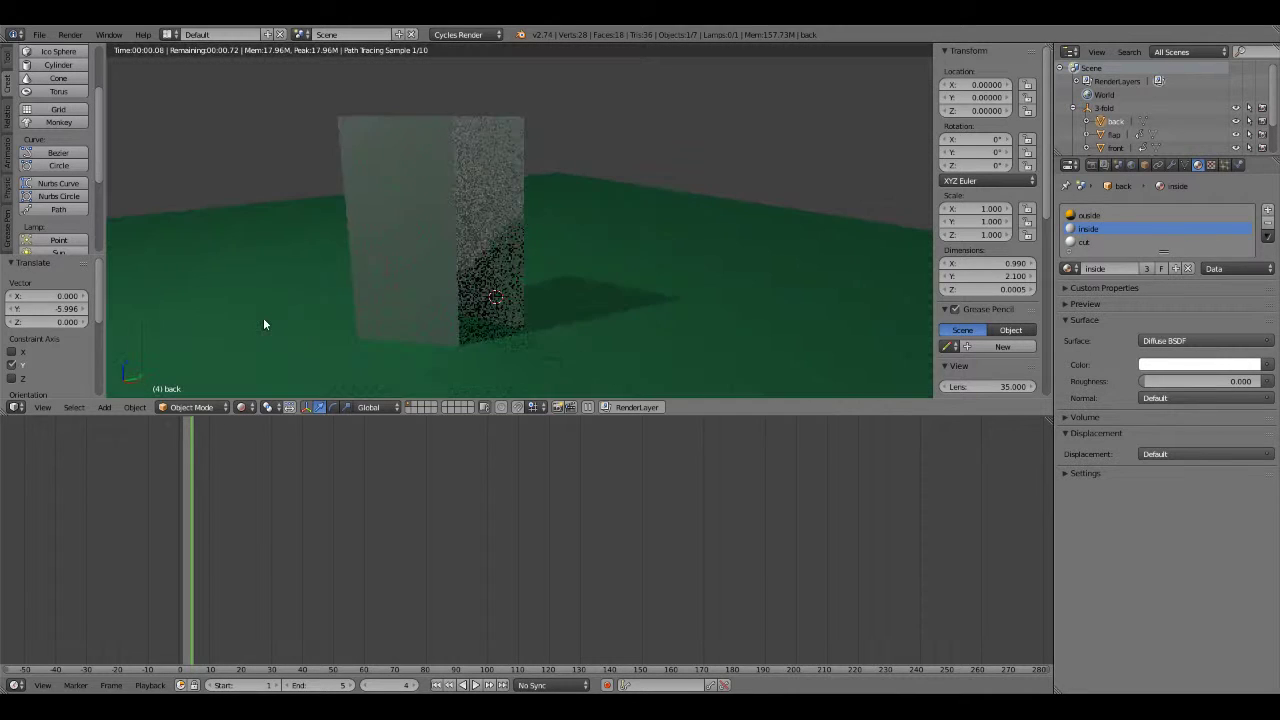
click(15, 687)
click(128, 532)
scroll(458, 563, up, 2)
scroll(441, 546, up, 3)
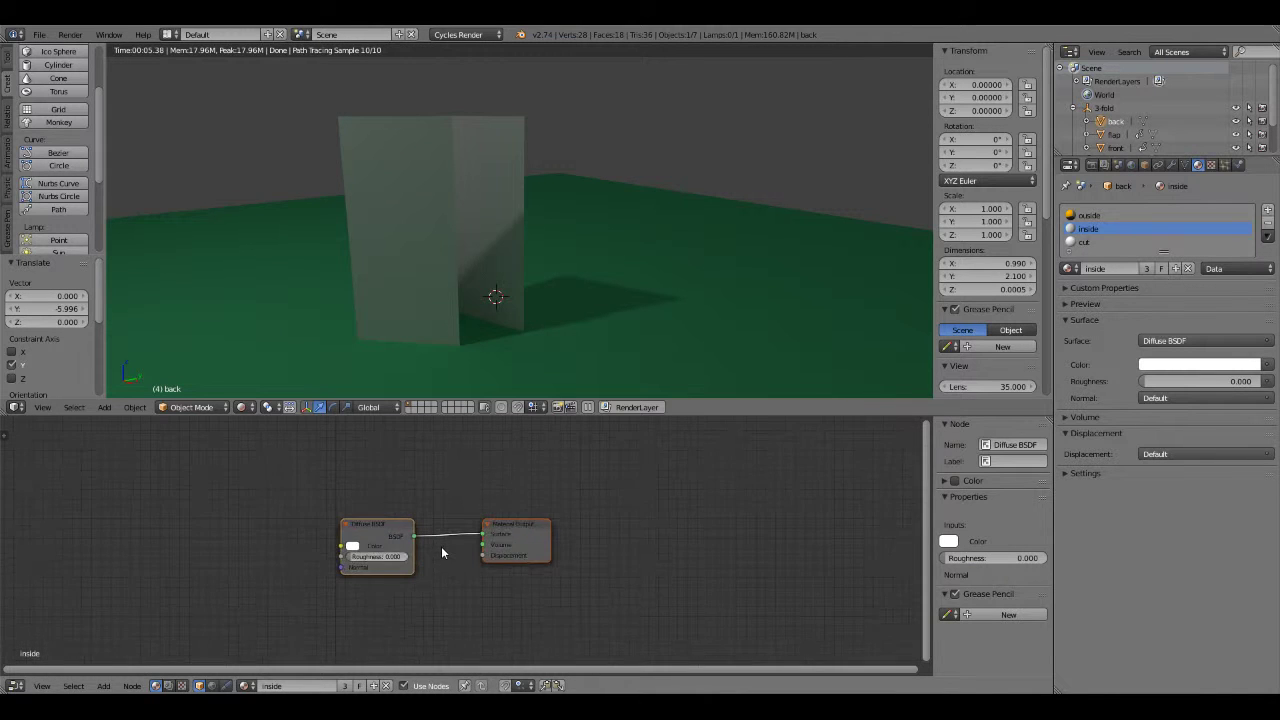
Select the front and flap panels and review the inside material's Diffuse BSDF surface.
right_click(385, 274)
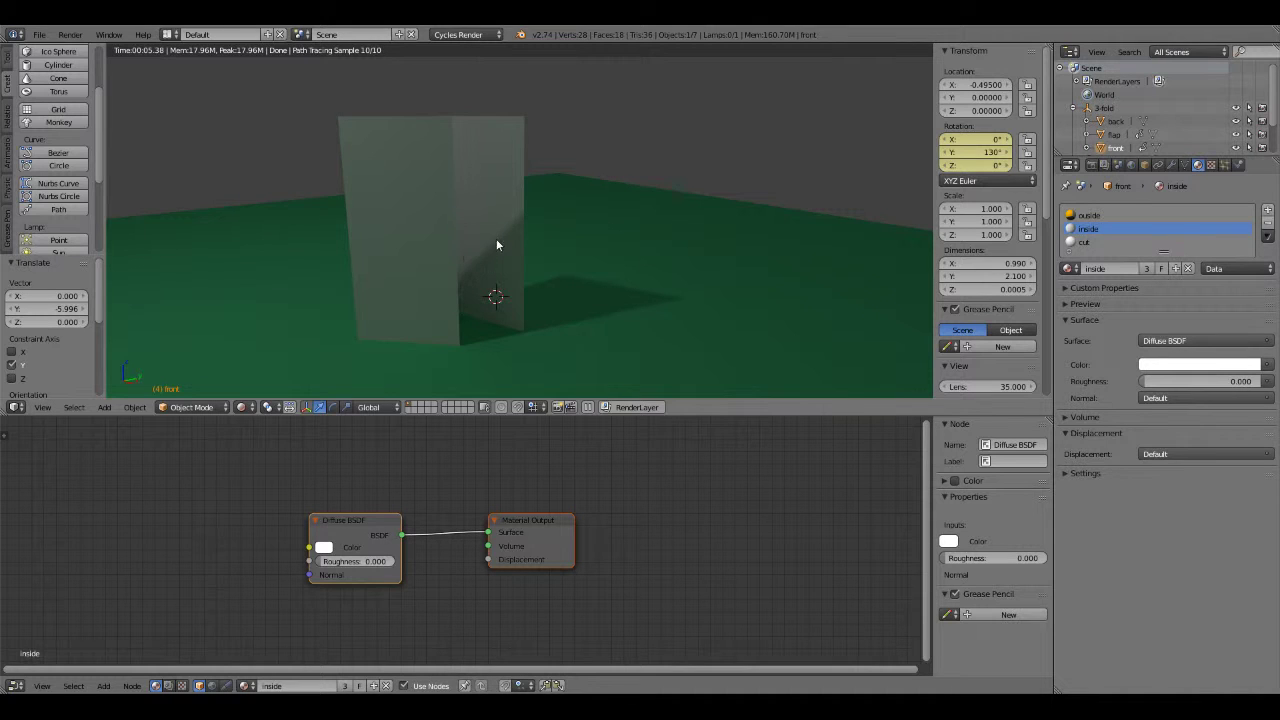
right_click(497, 243)
right_click(410, 262)
scroll(440, 490, down, 2)
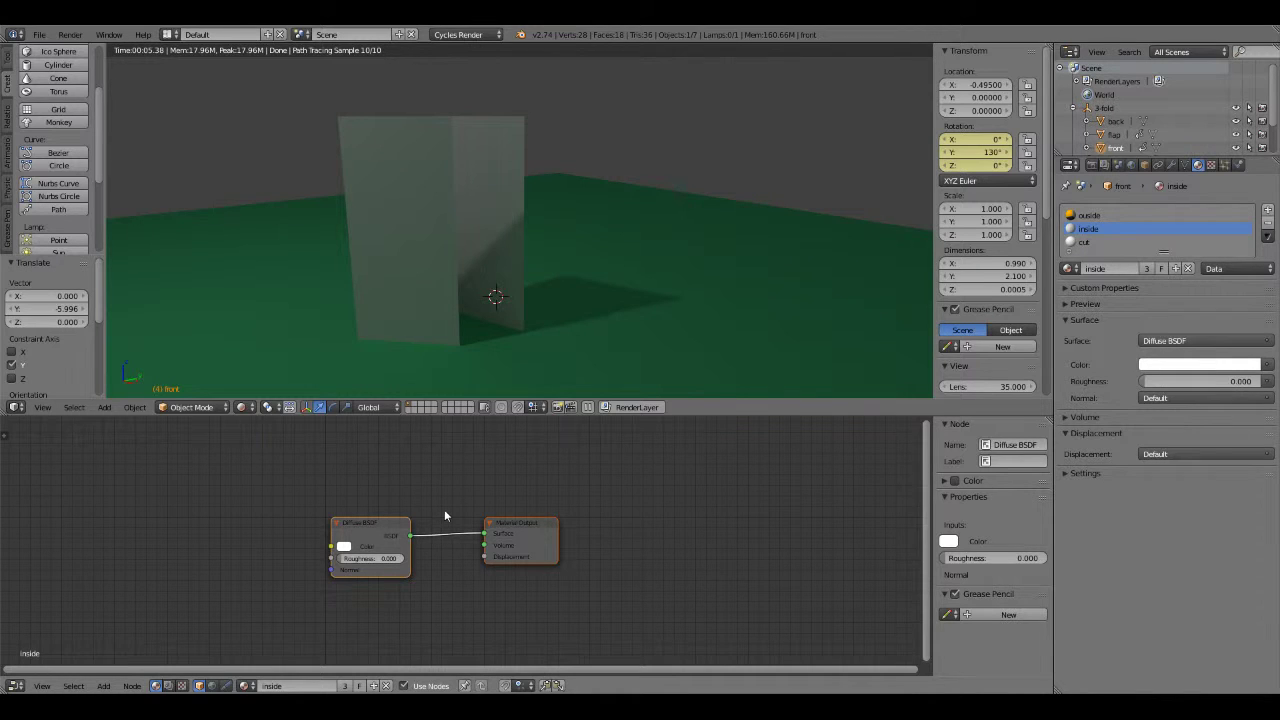
click(1266, 343)
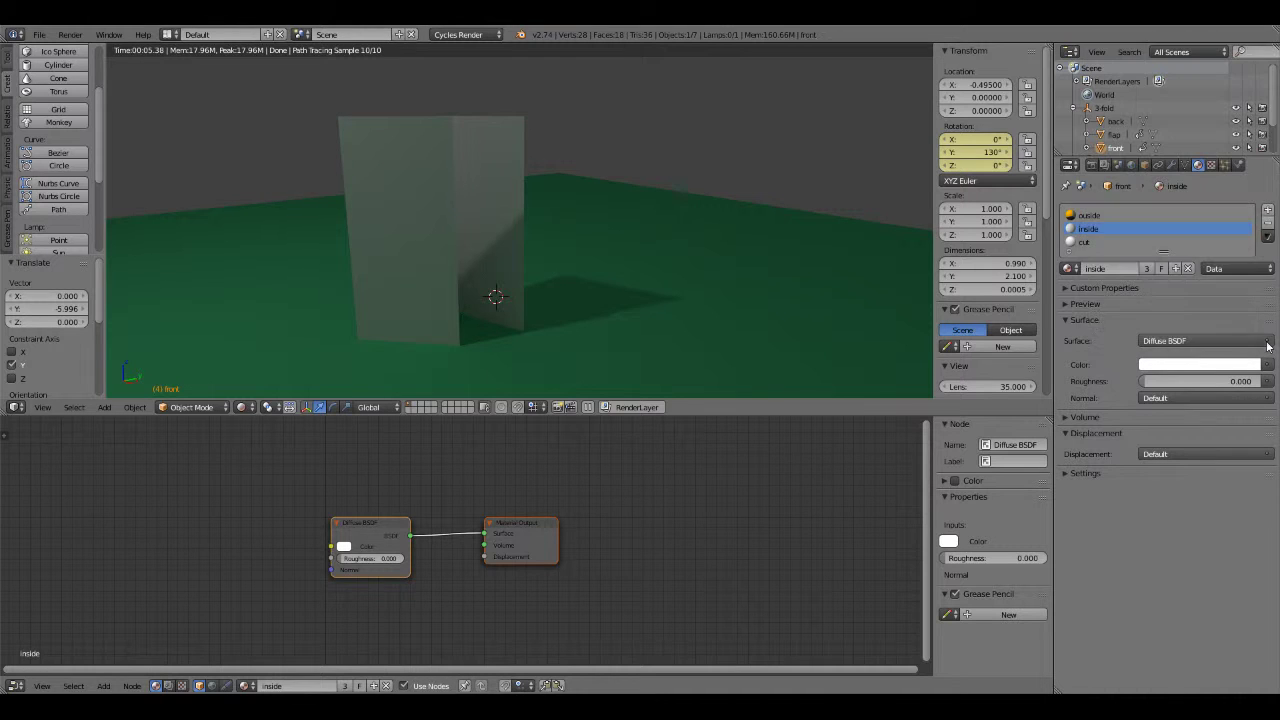
Drive the inside material's colour with an Image Texture of 3-fold-mockup-art-inside.png.
click(1267, 365)
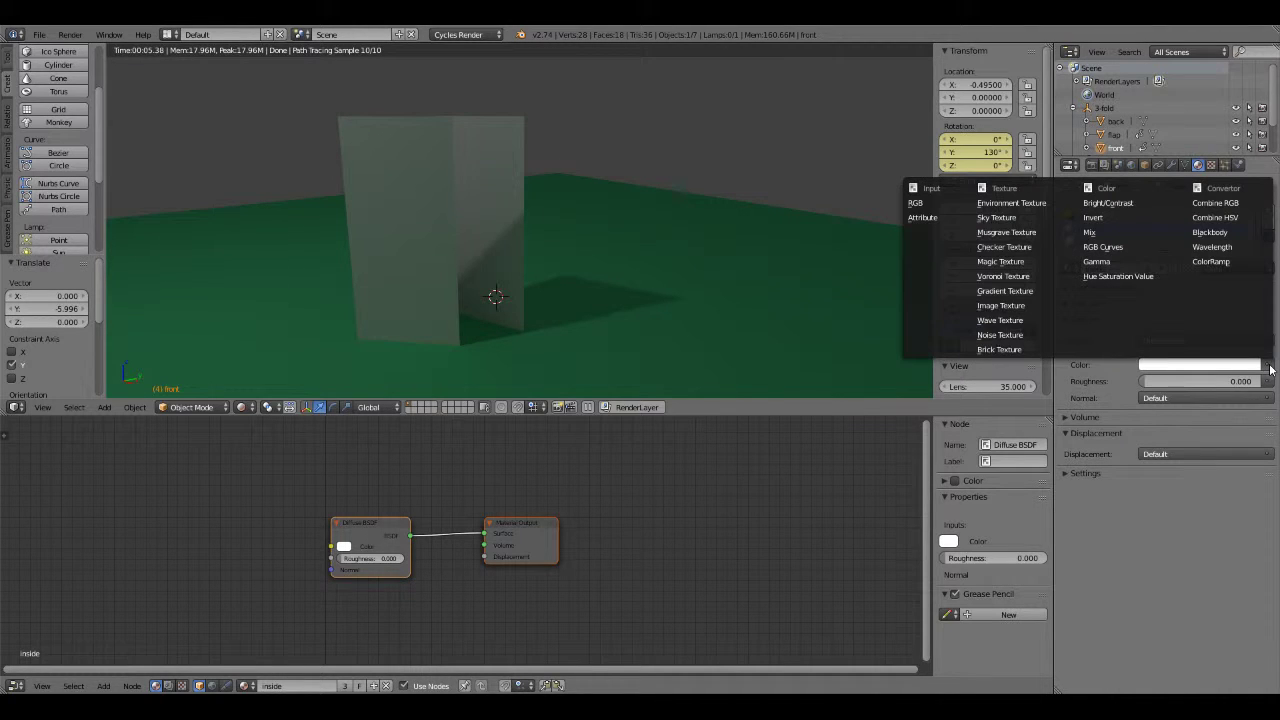
click(1041, 305)
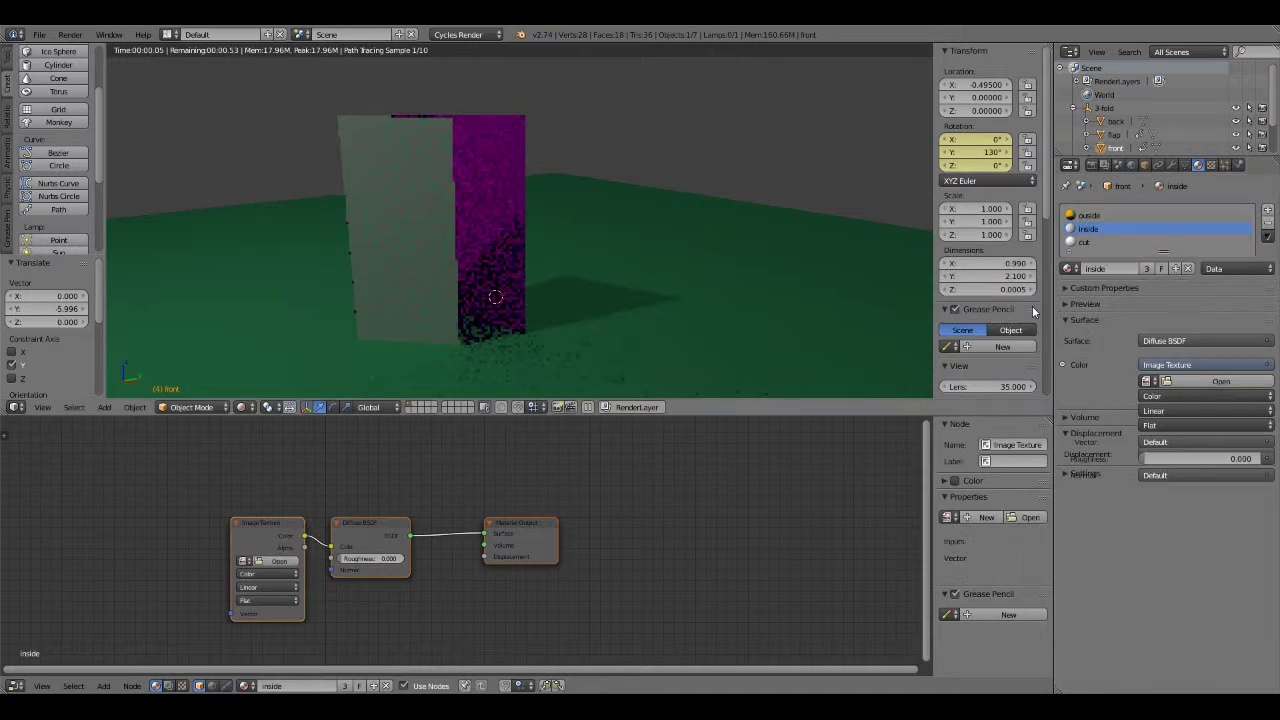
click(1146, 381)
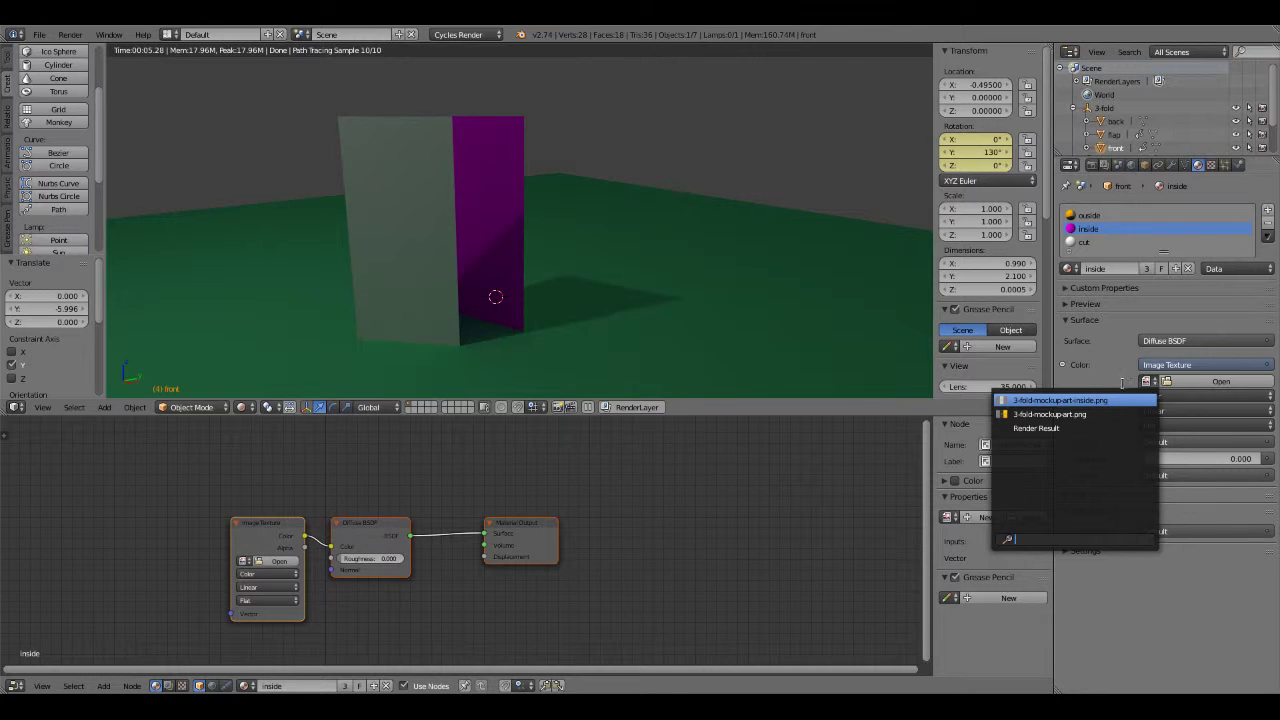
click(1092, 400)
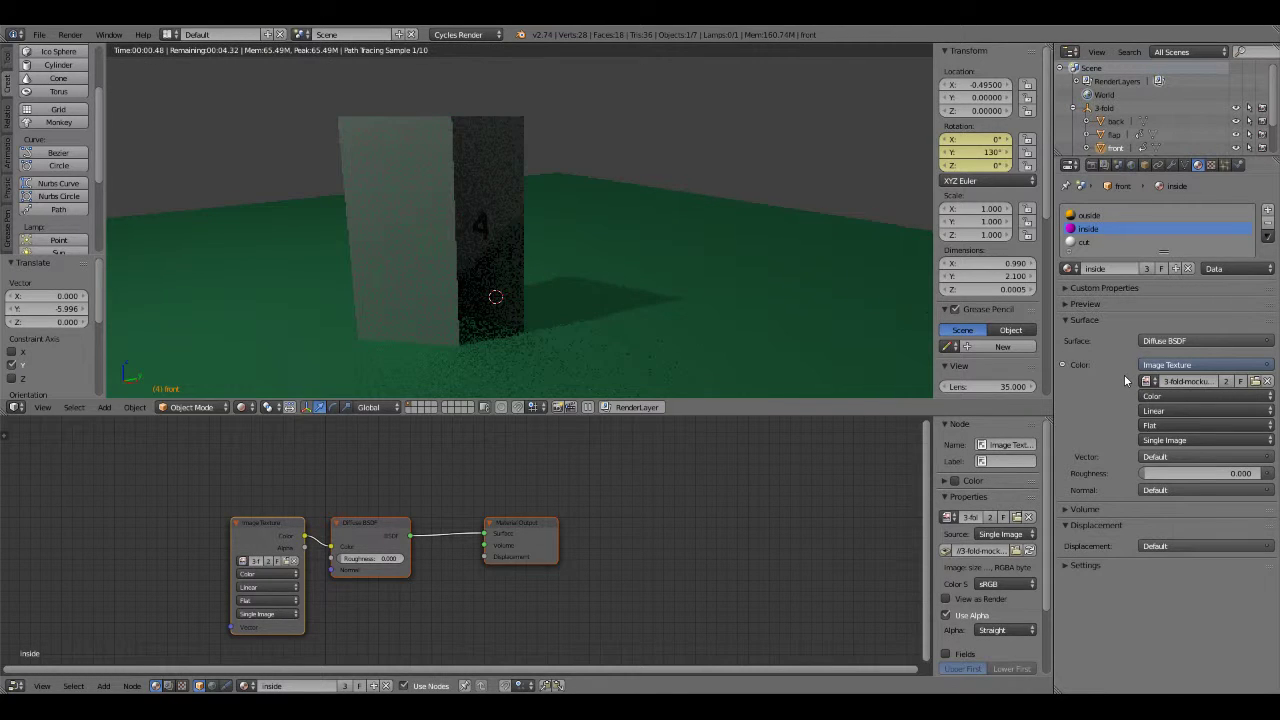
Enable nodes on the outside material and texture its colour with 3-fold-mockup-art.png.
click(1088, 215)
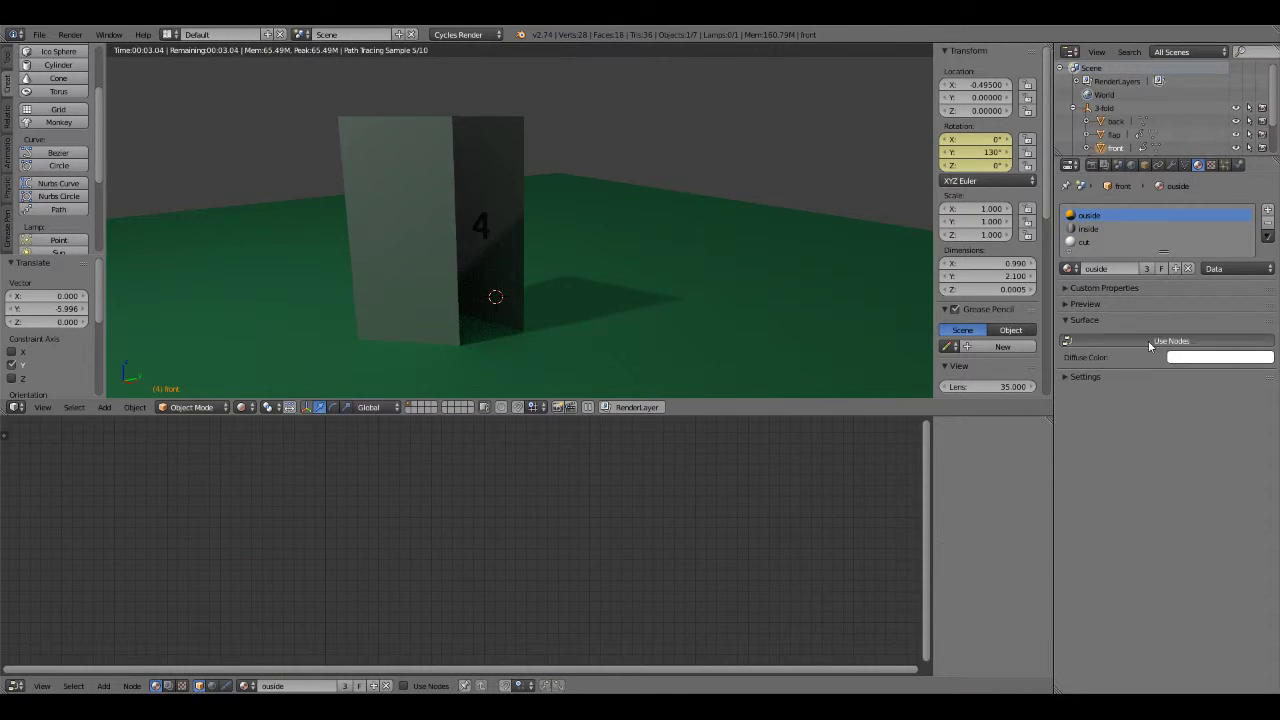
click(1148, 340)
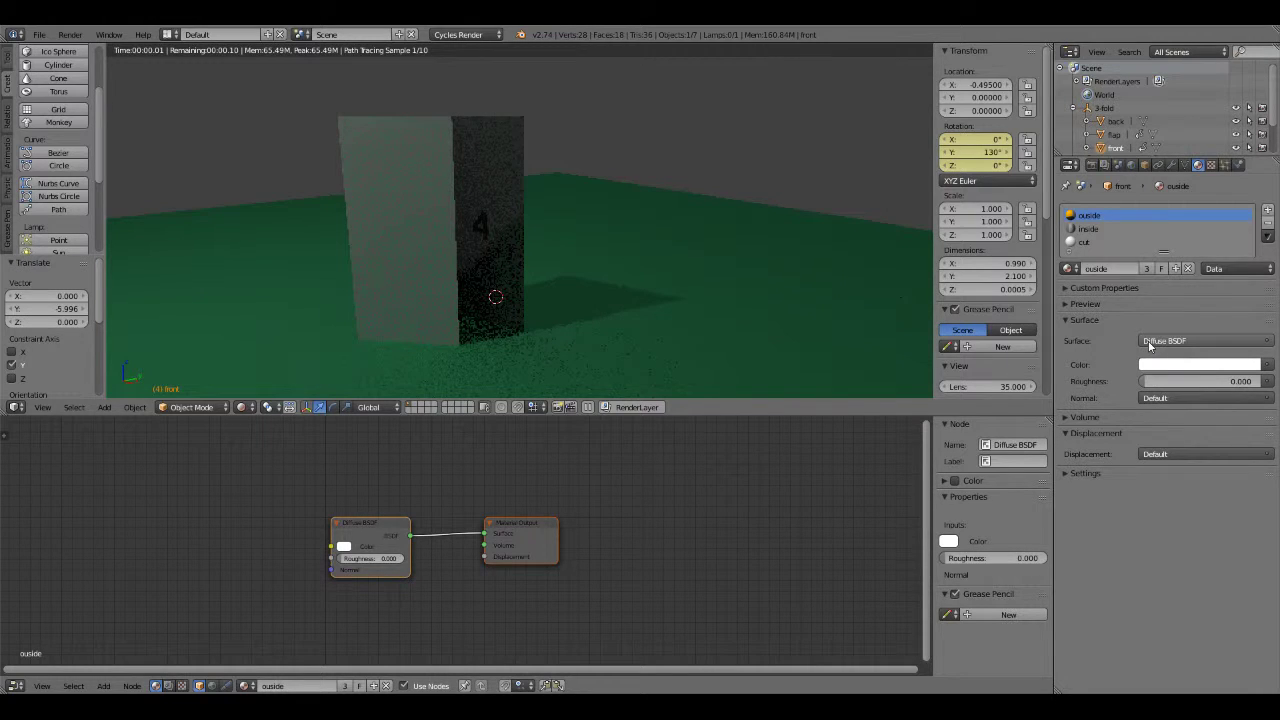
click(1062, 364)
click(1025, 312)
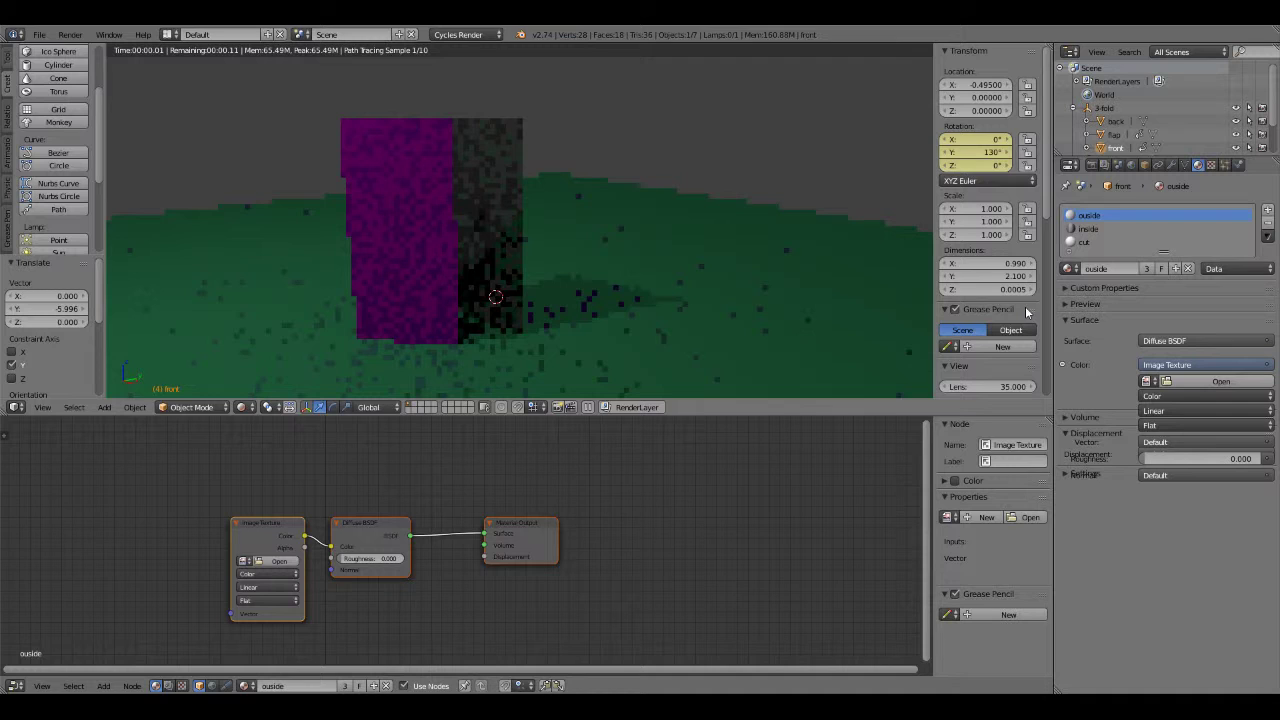
click(1146, 382)
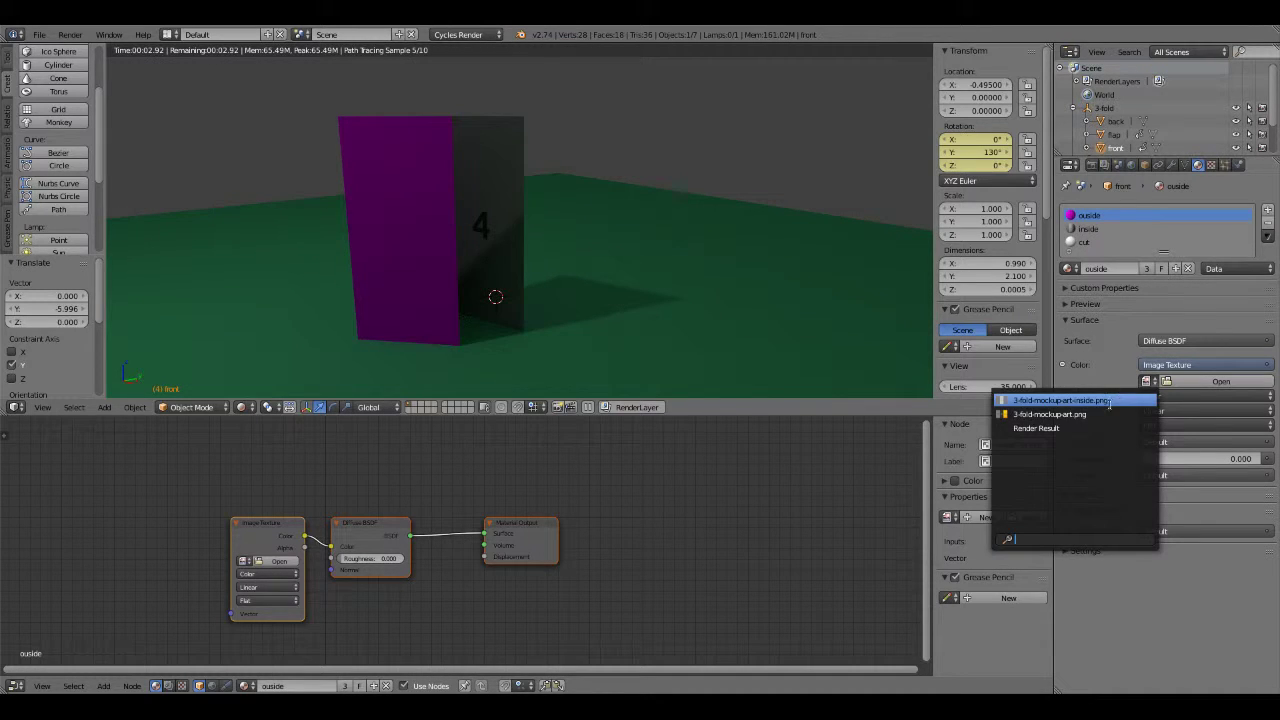
click(1107, 411)
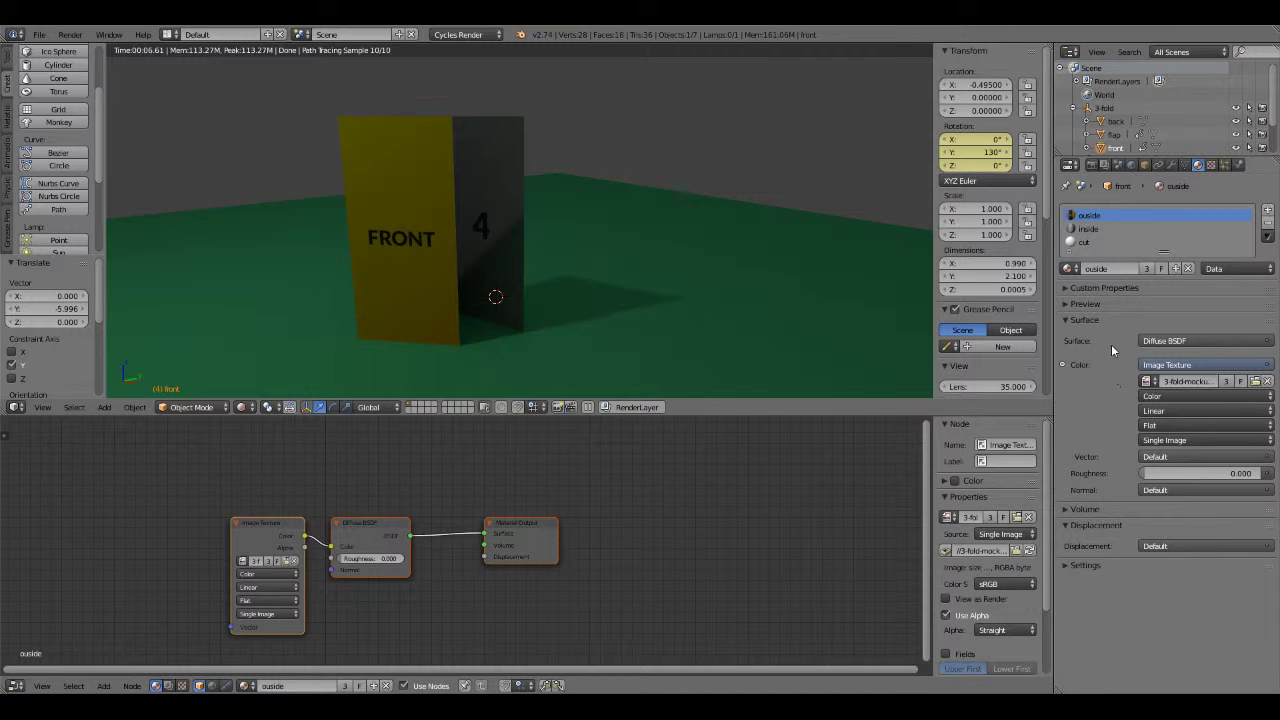
Enable shader nodes on the cut material.
click(1086, 242)
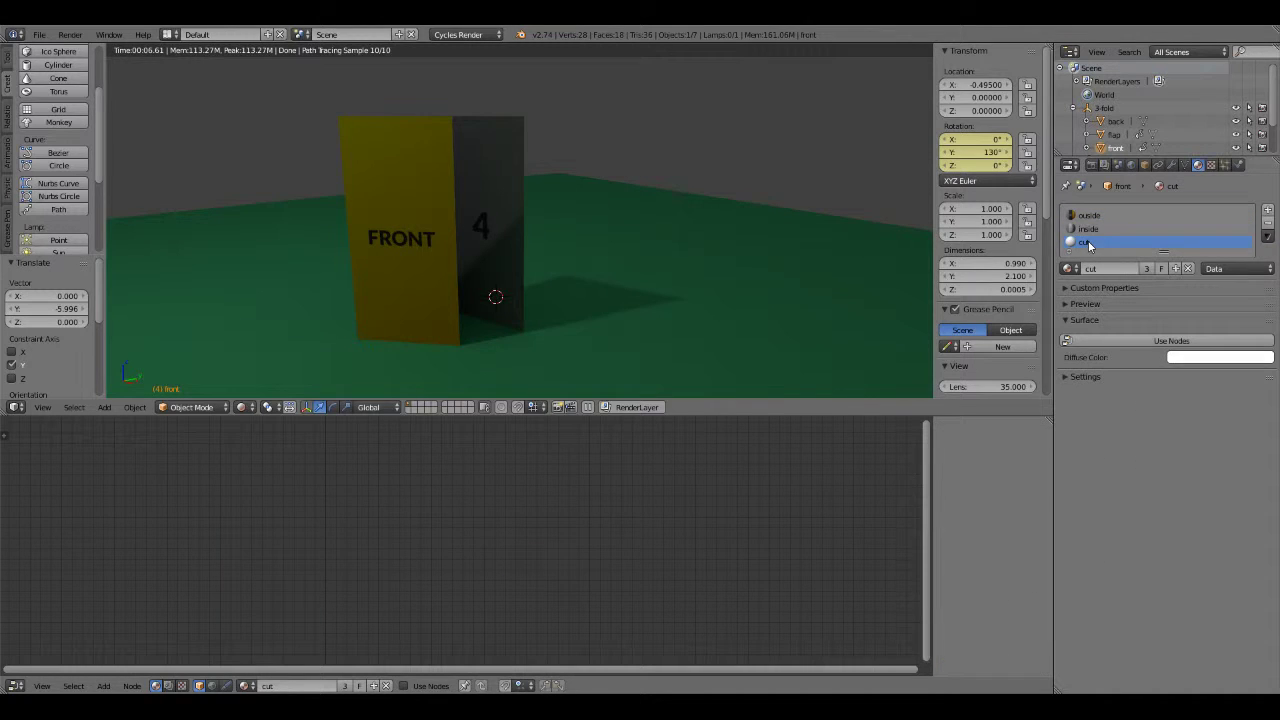
click(1150, 340)
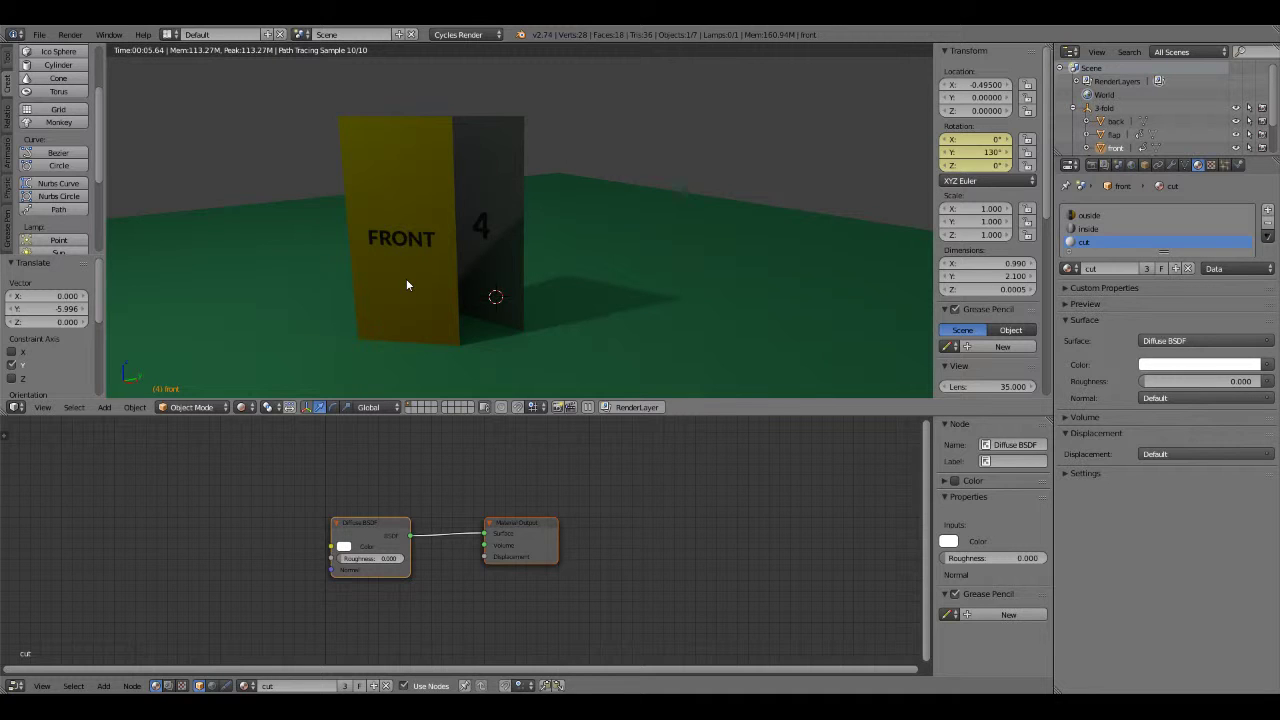
scroll(1093, 135, down, 3)
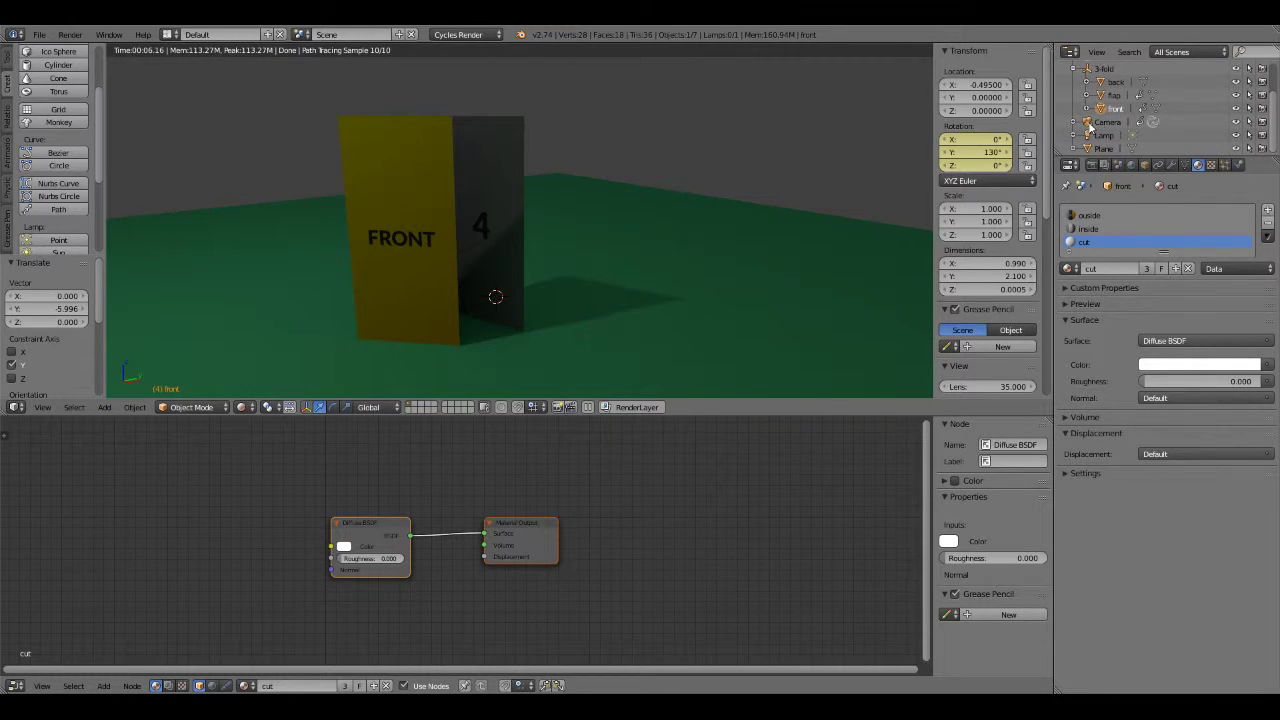
Delete the lamp from the scene.
click(1092, 137)
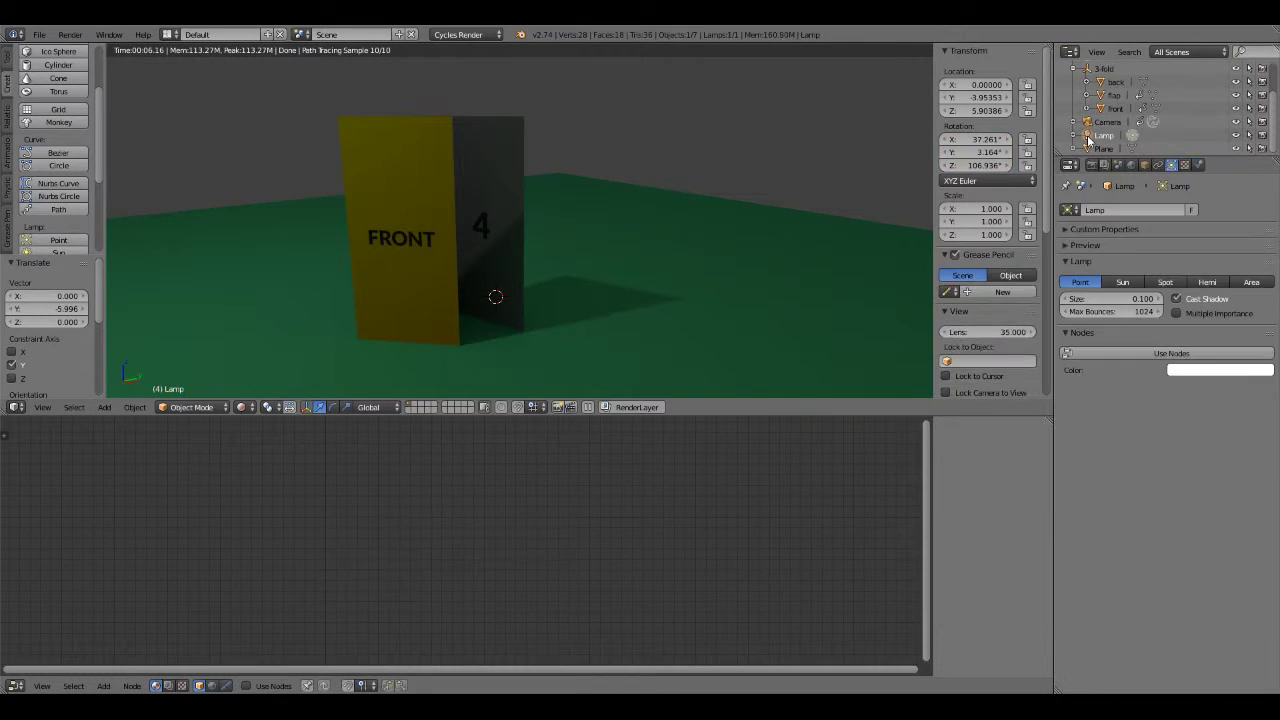
key(x)
click(752, 197)
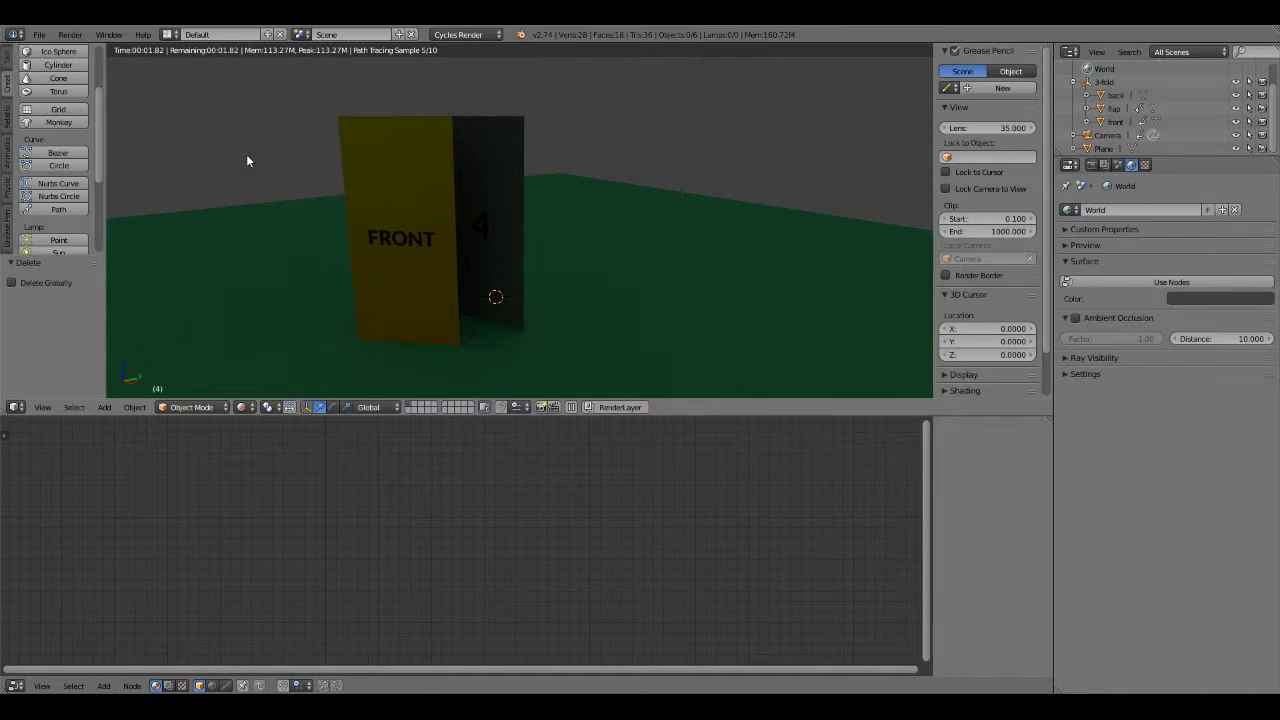
Turn the lower Node Editor into a 3D View showing the green ground, camera and brochure.
click(15, 685)
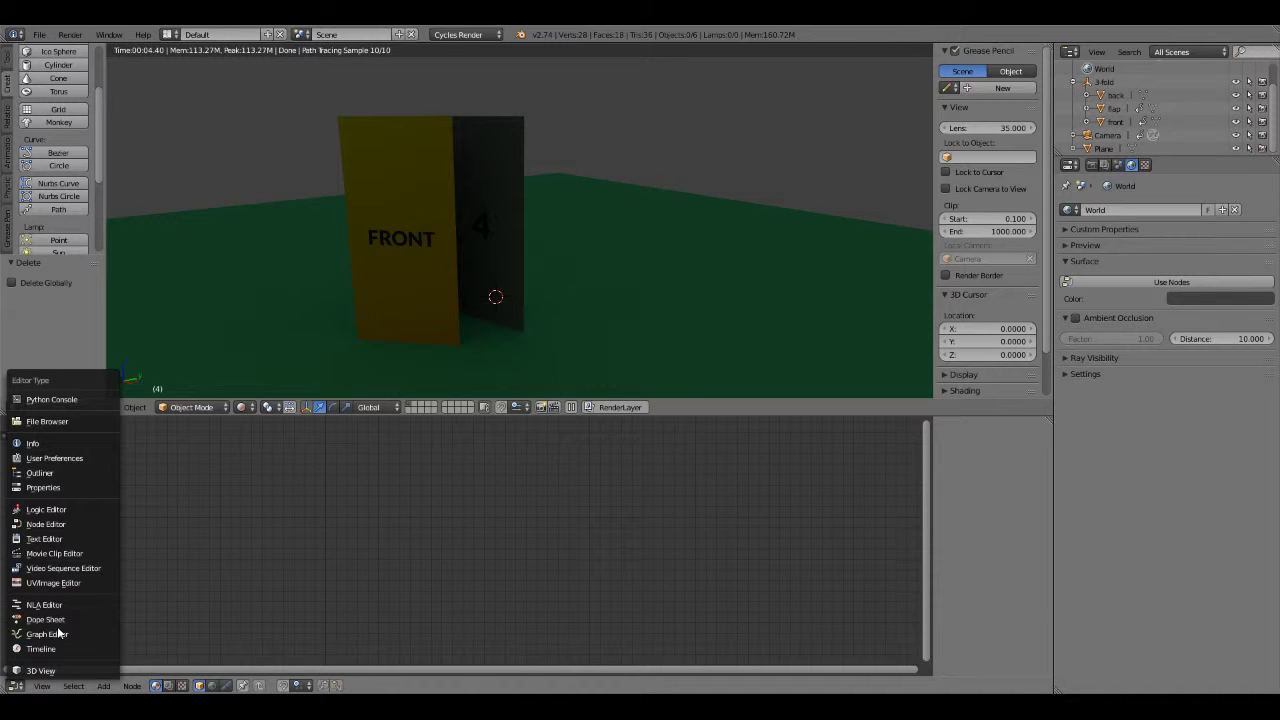
click(40, 670)
scroll(589, 607, down, 3)
mouse_move(586, 603)
middle_down()
mouse_move(540, 537)
mouse_move(517, 538)
middle_up()
scroll(585, 541, down, 1)
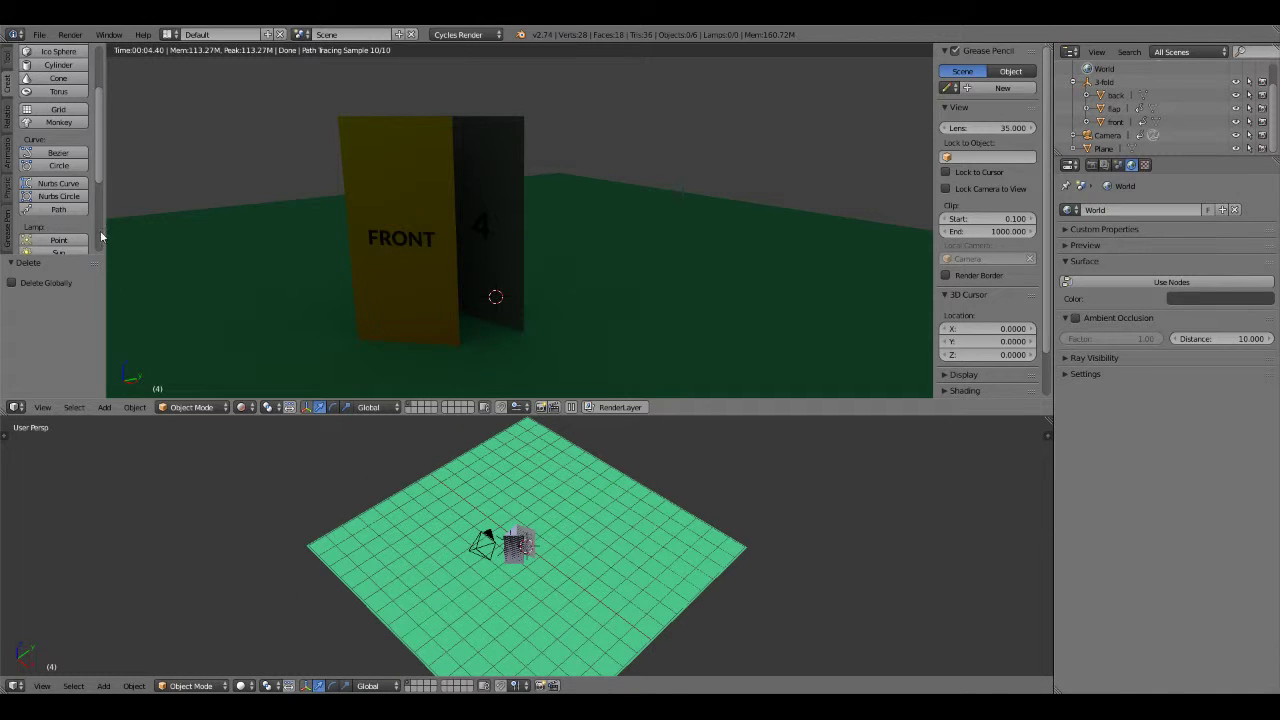
Add a plane and raise it high above the brochure along Z.
scroll(85, 105, up, 3)
click(81, 88)
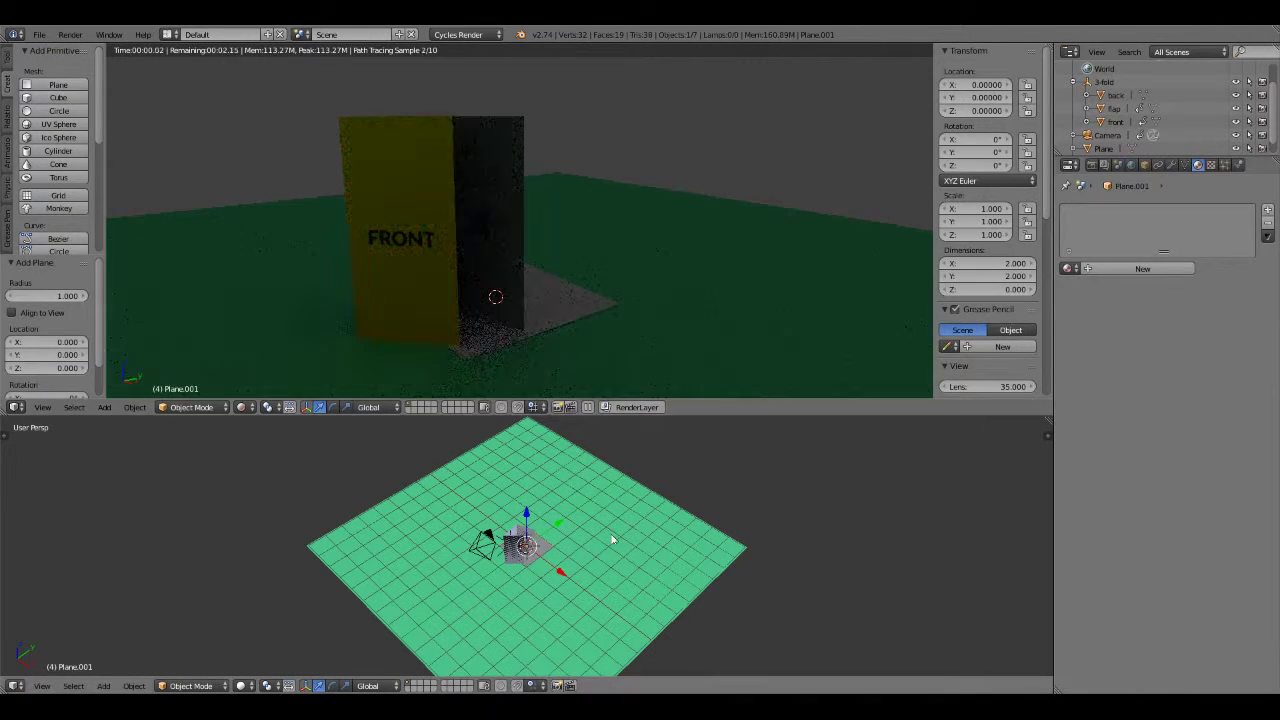
drag(526, 515, 524, 442)
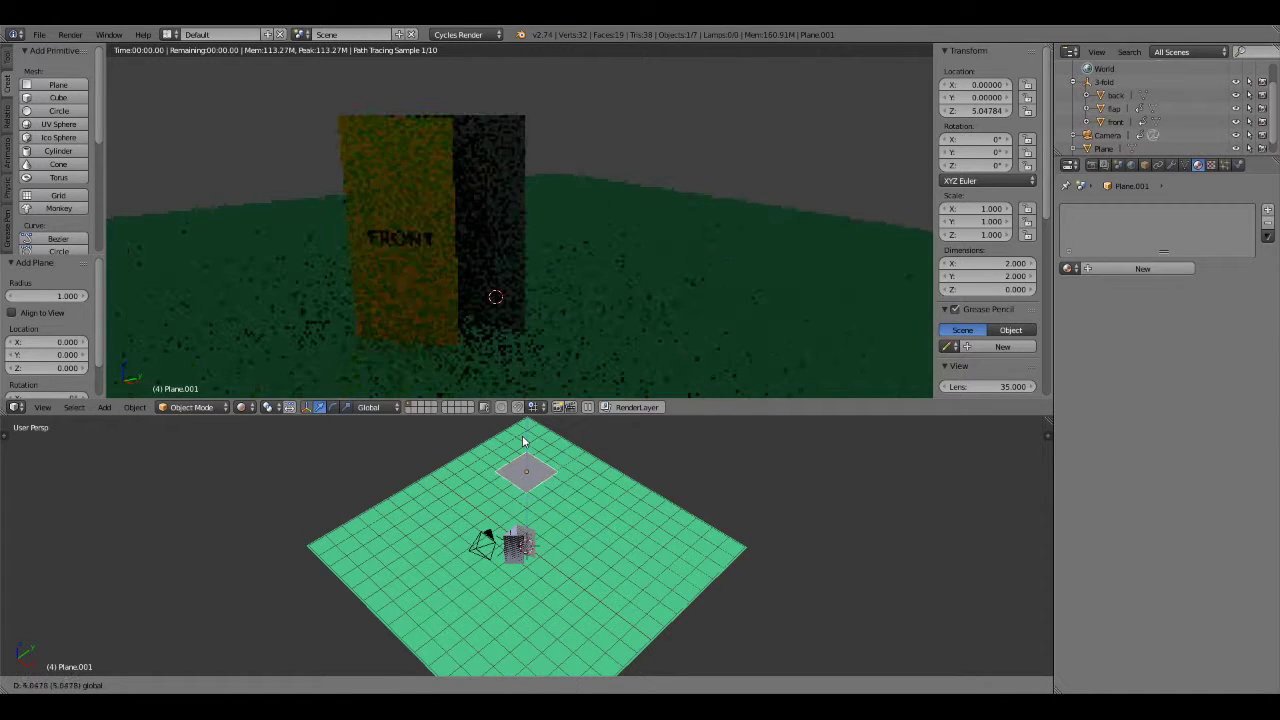
Give the plane a new Emission material with strength 100.
click(1106, 268)
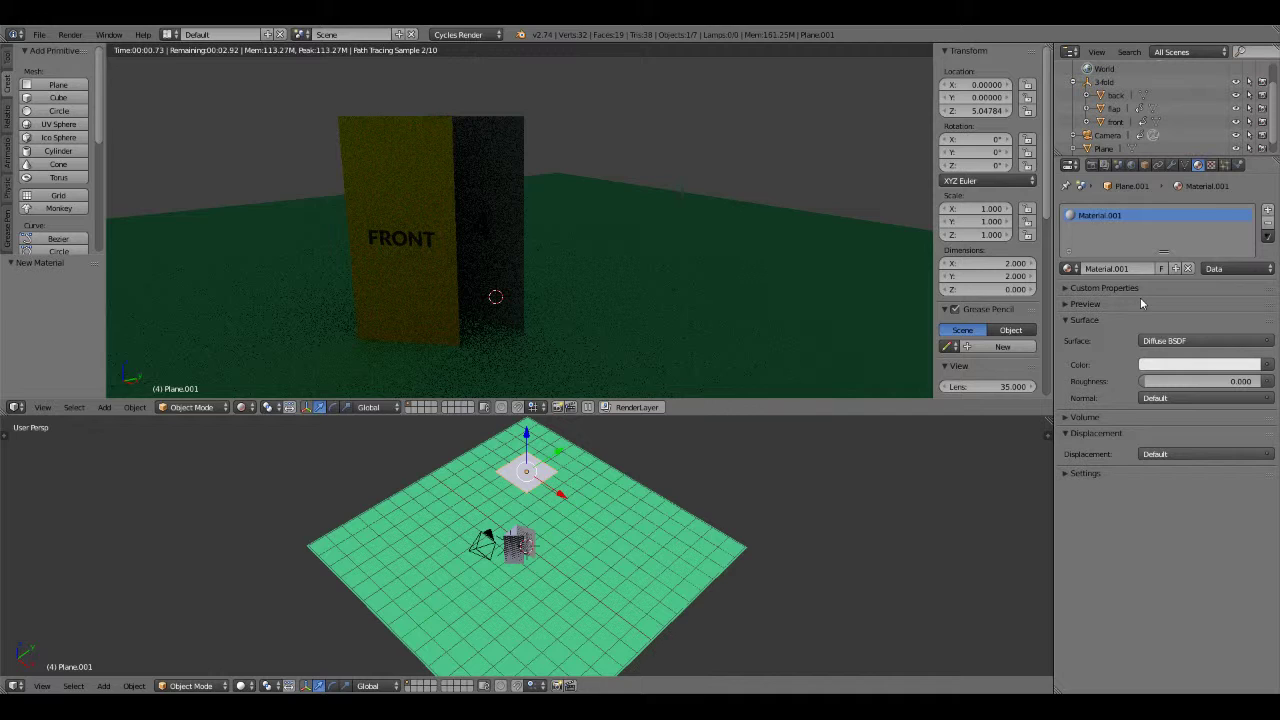
click(1206, 340)
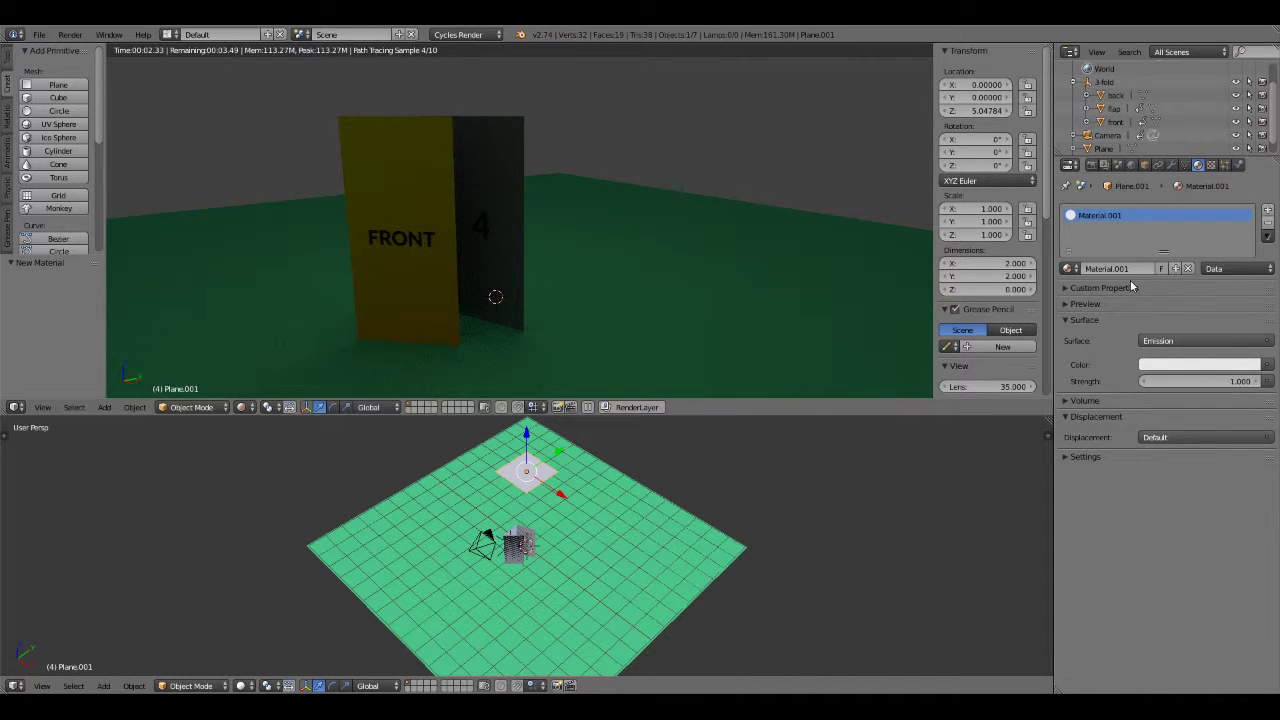
click(1179, 381)
text(100)
key(Return)
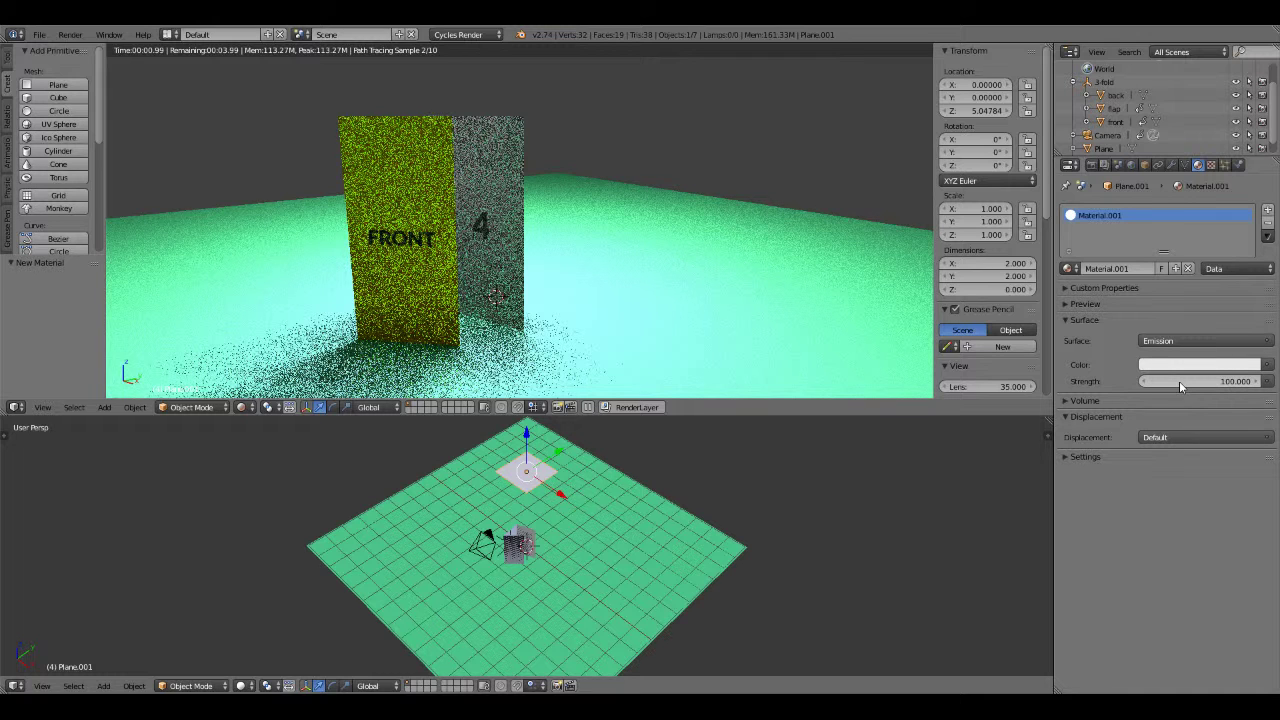
click(1179, 366)
click(1251, 180)
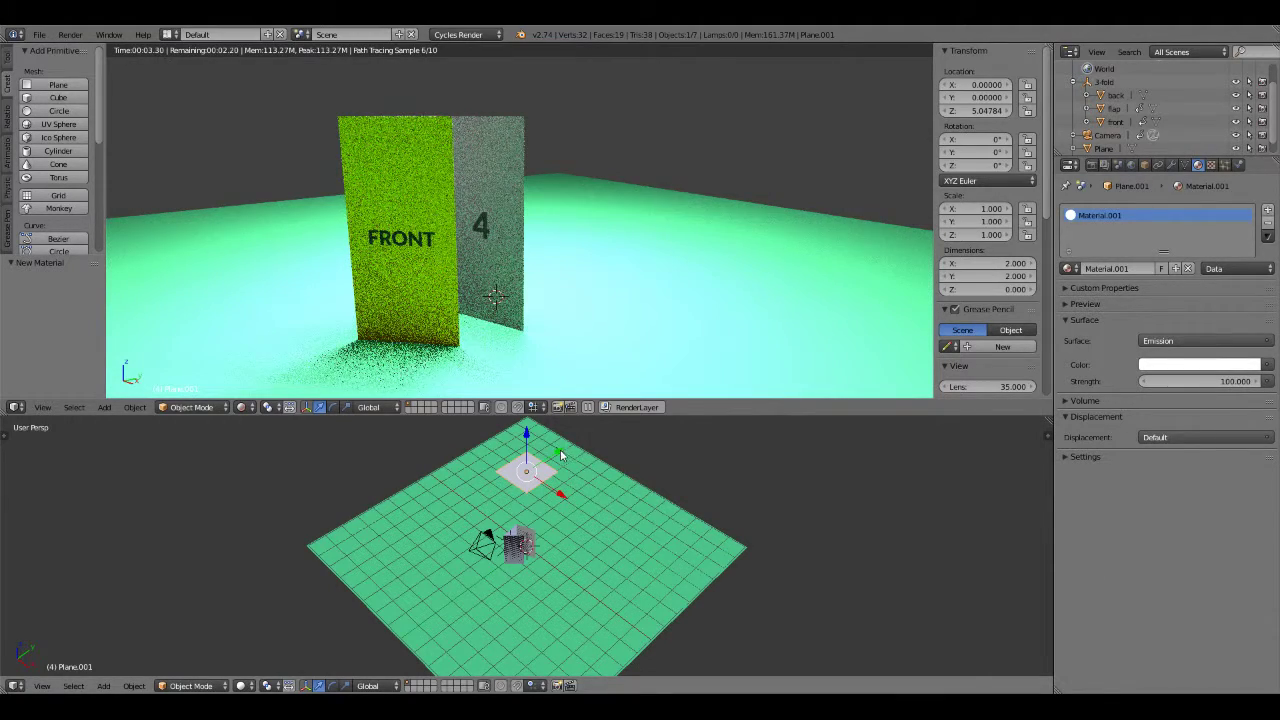
Slide the light plane along Y to -3.697, leaving it at Z 5.048.
mouse_move(560, 456)
mouse_down()
mouse_move(531, 482)
mouse_move(568, 489)
mouse_up()
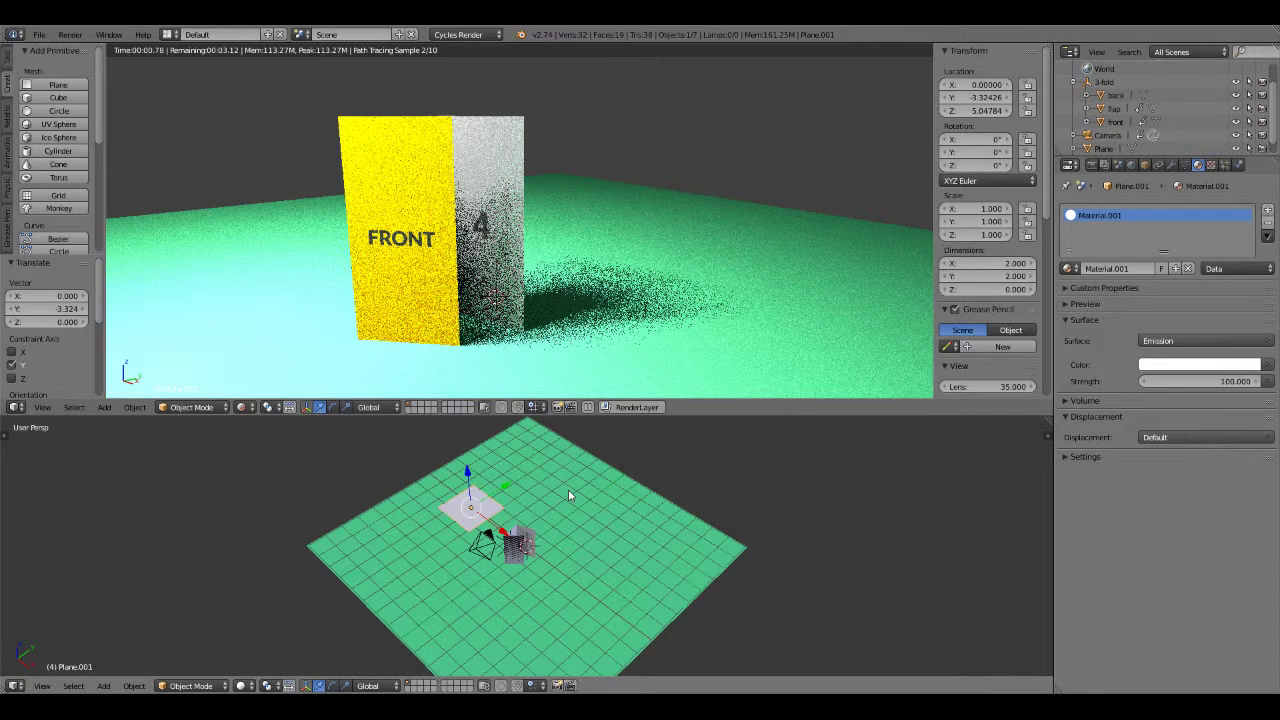
mouse_move(568, 489)
middle_down()
mouse_move(544, 519)
mouse_move(501, 471)
mouse_move(516, 482)
middle_up()
drag(506, 459, 502, 460)
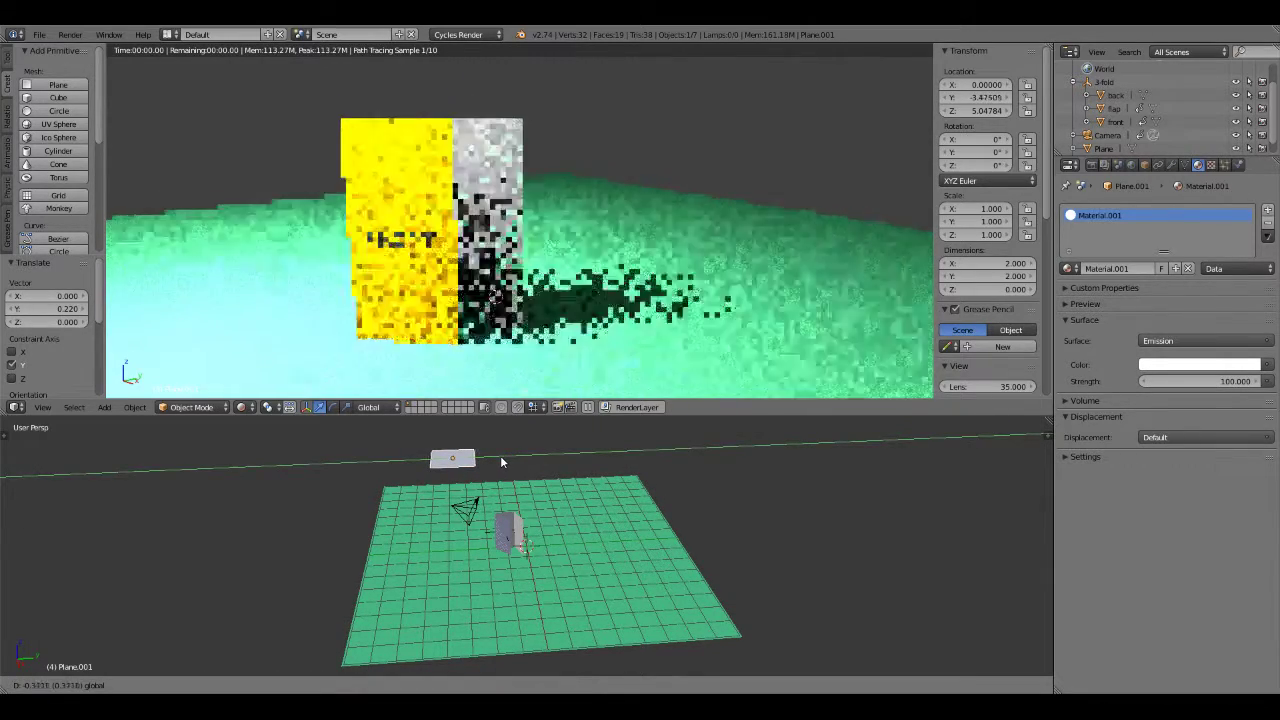
drag(501, 462, 496, 457)
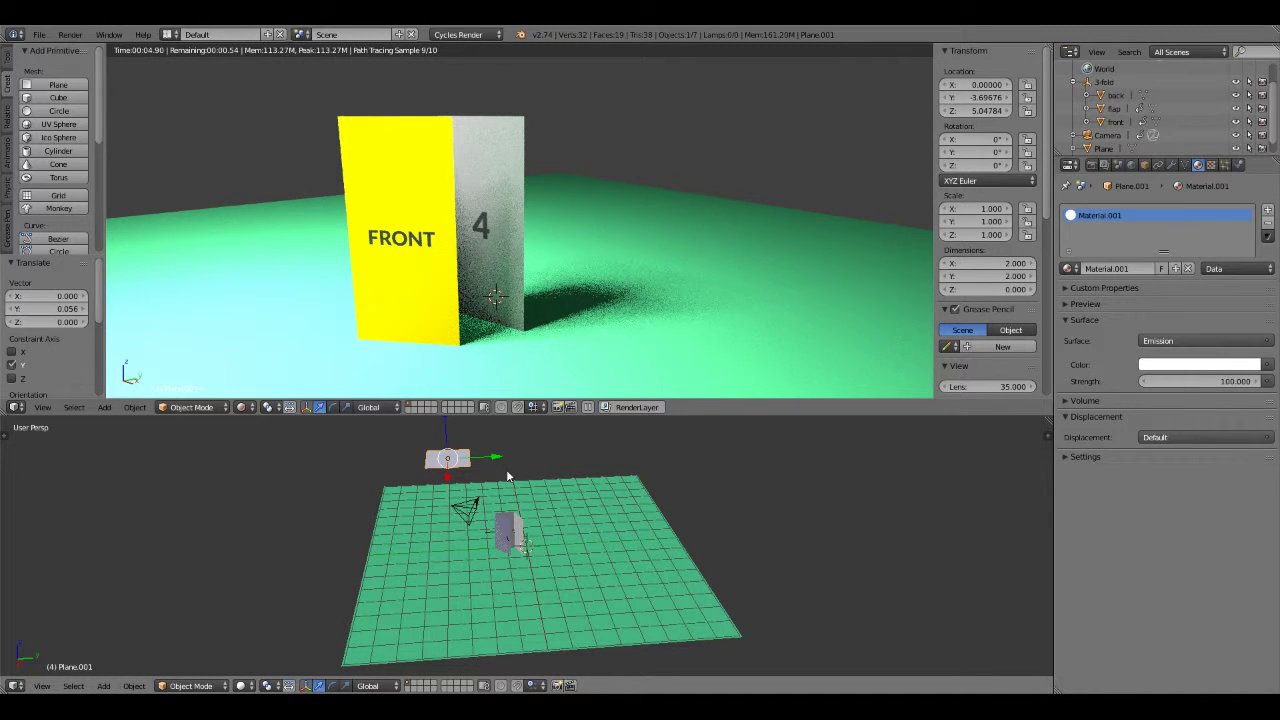
Tilt the light plane about X to exactly 45°.
key(r)
key(x)
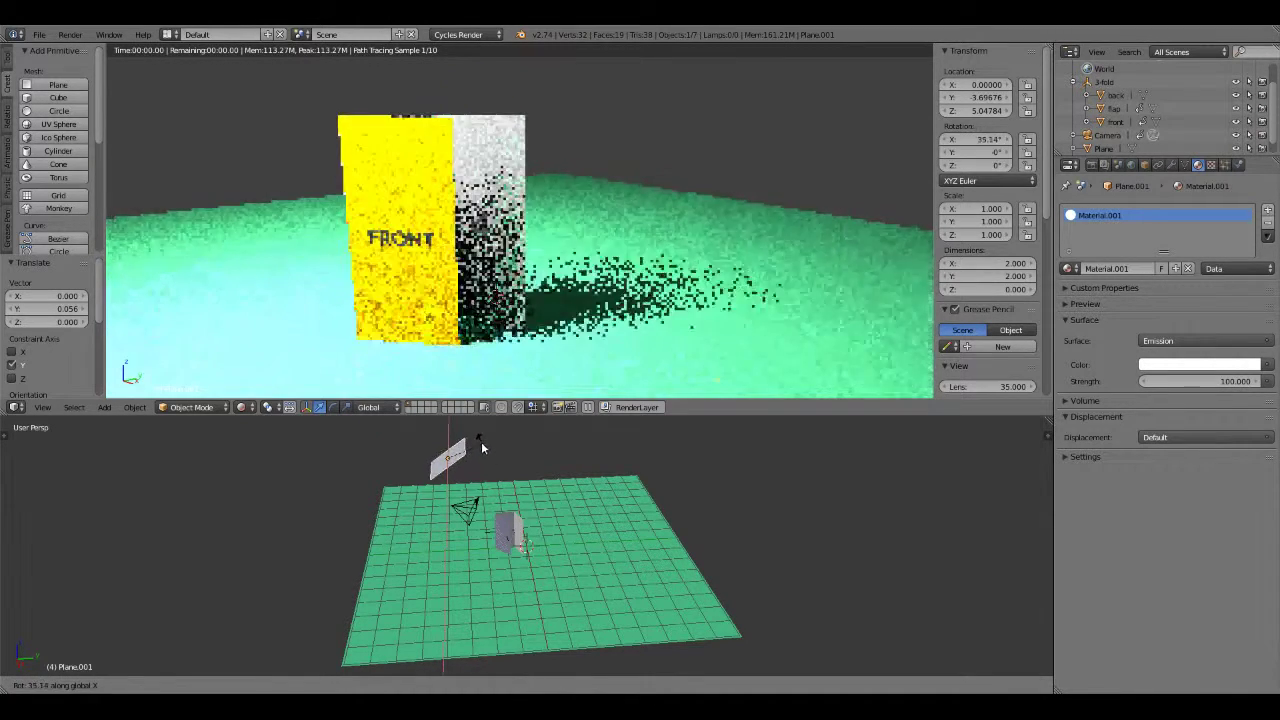
click(474, 446)
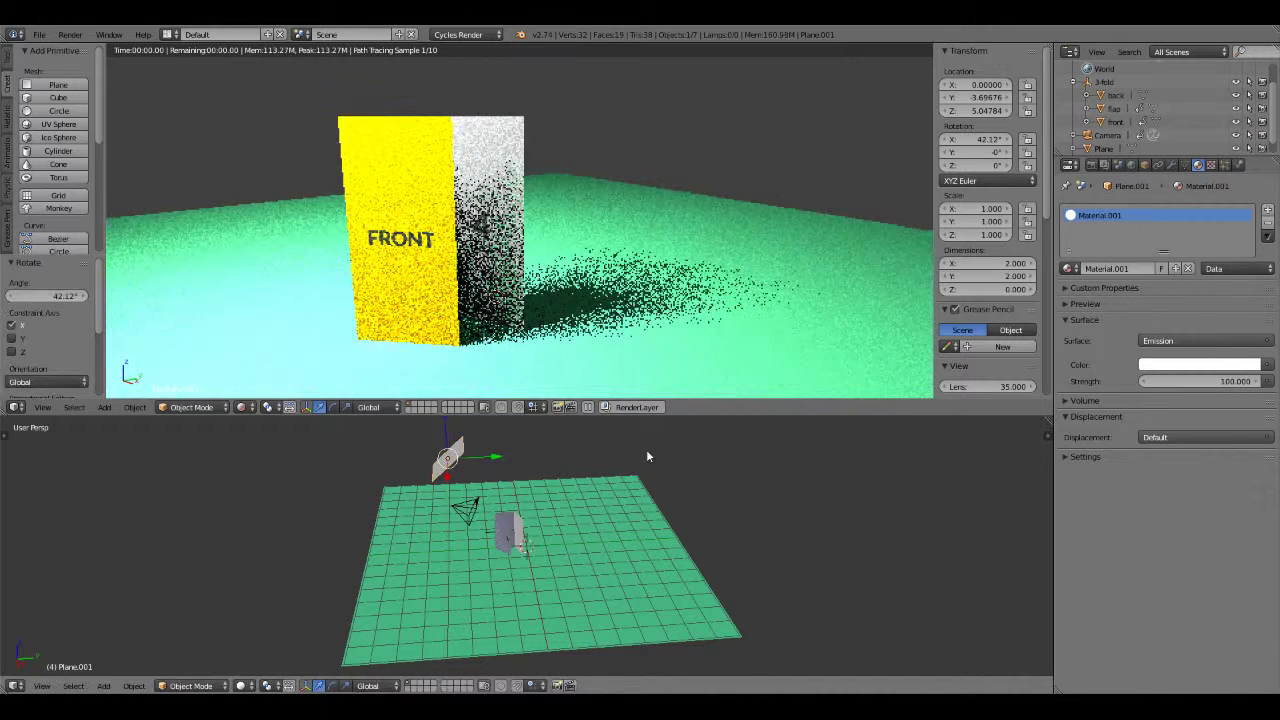
click(1145, 165)
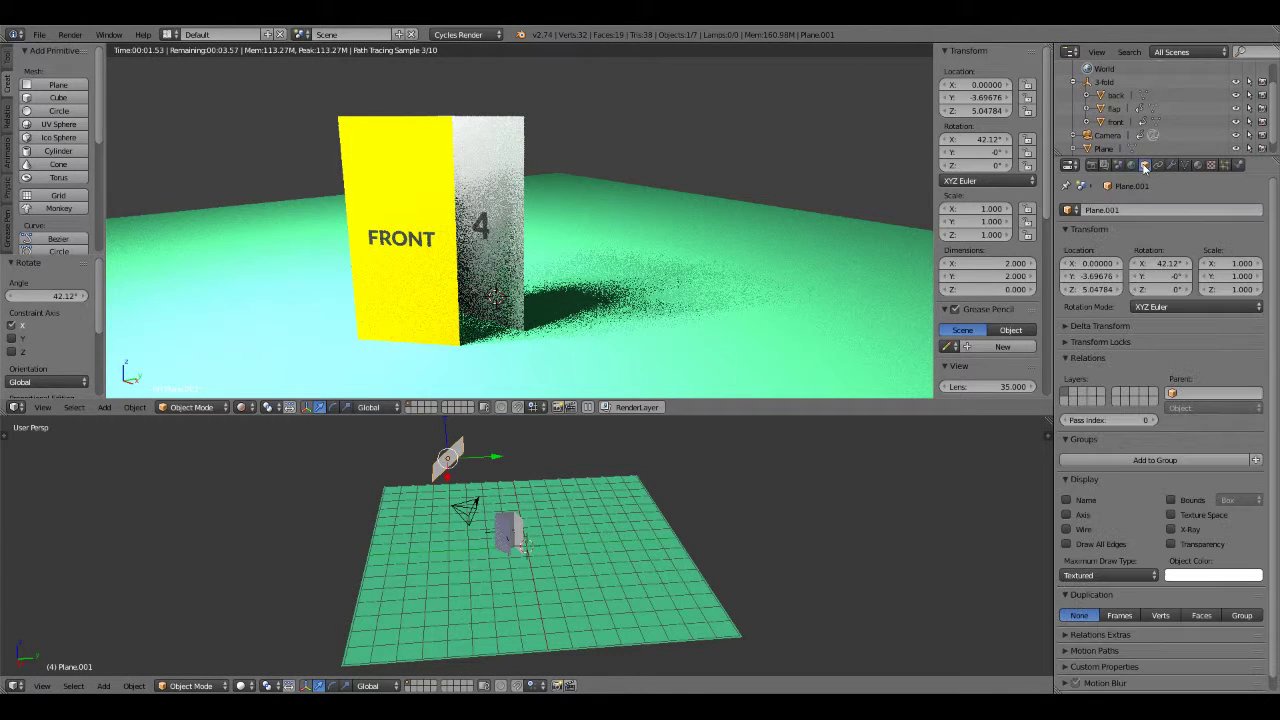
click(1160, 263)
text(45)
key(Return)
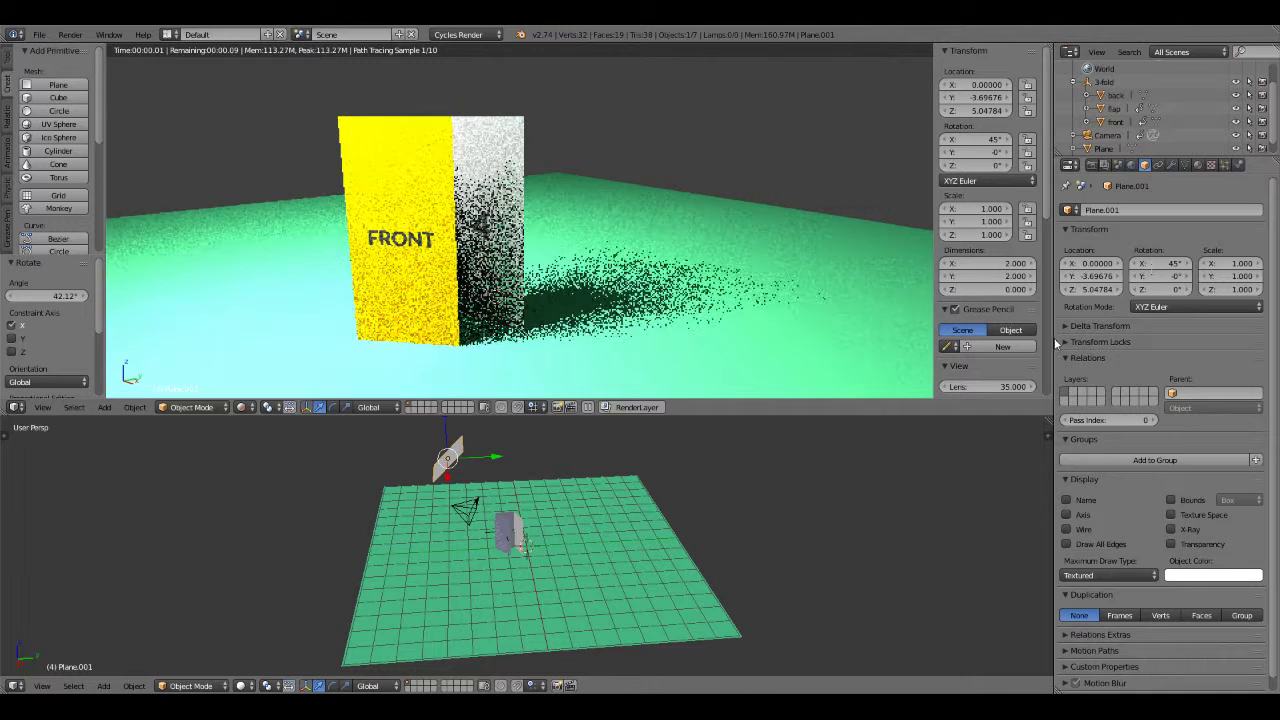
Zero the plane's Y rotation and set the upper viewport to the scene camera view.
click(1160, 276)
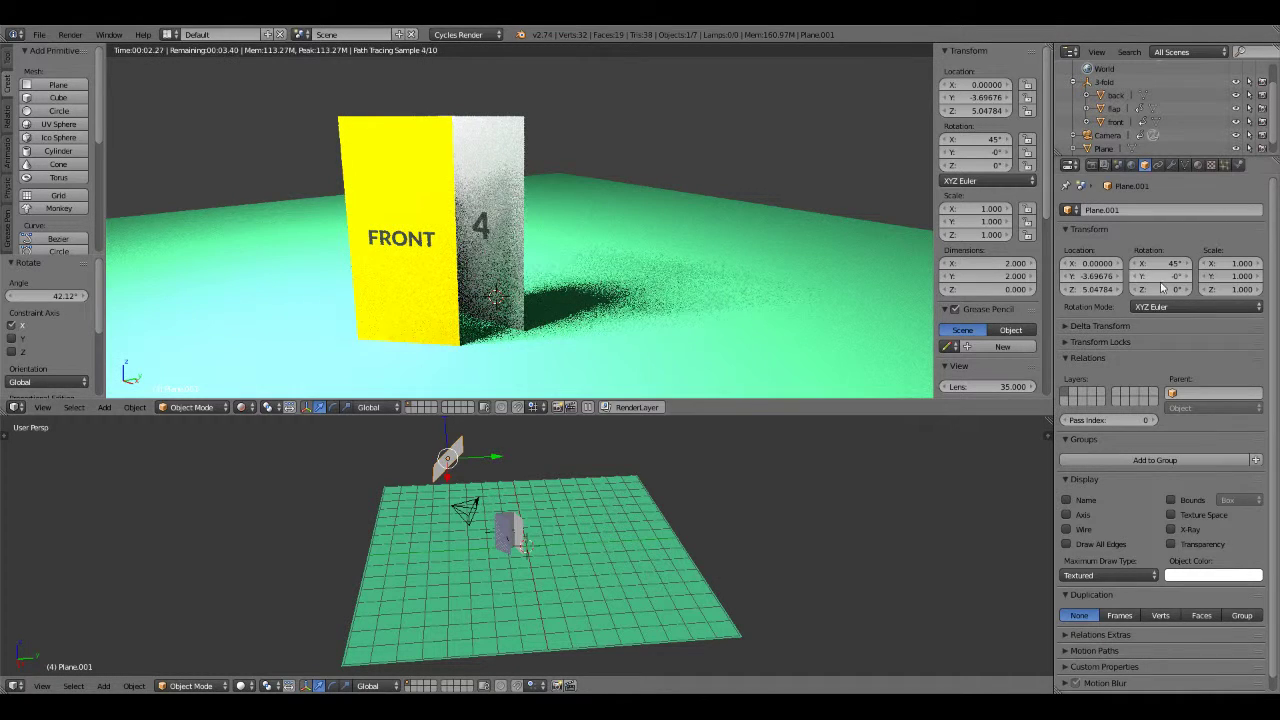
text(0)
key(Return)
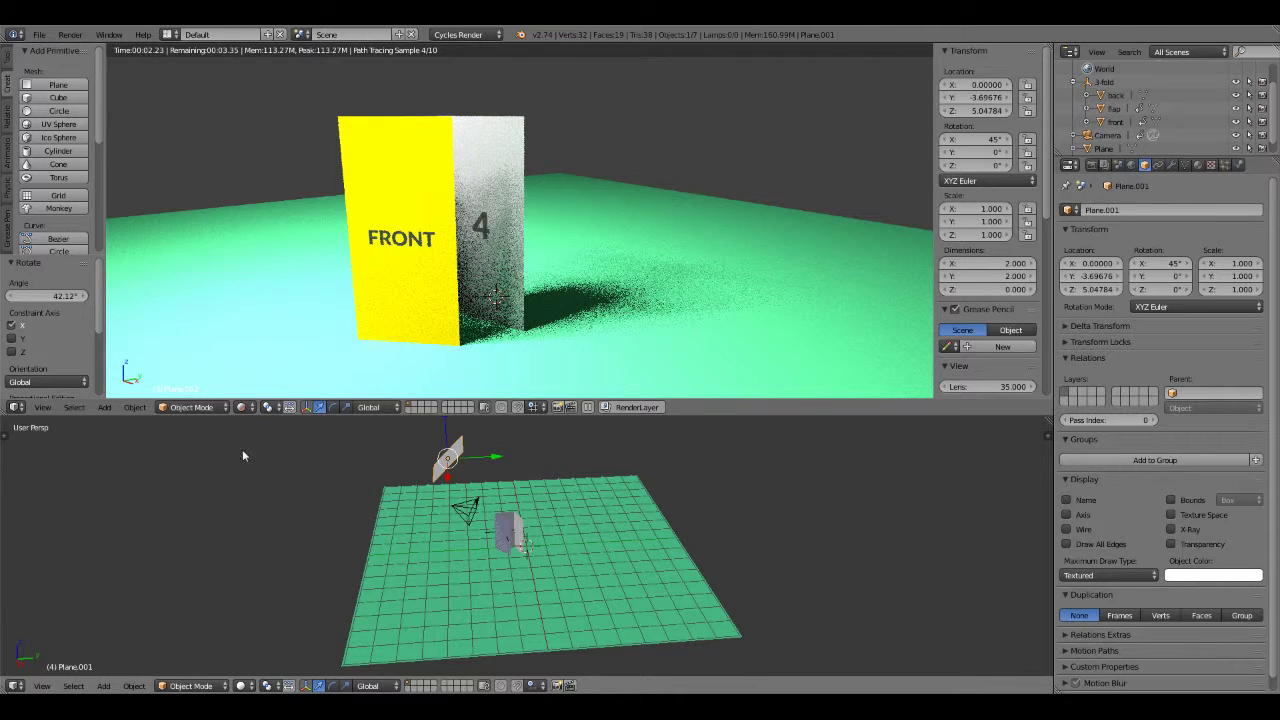
click(42, 407)
click(73, 362)
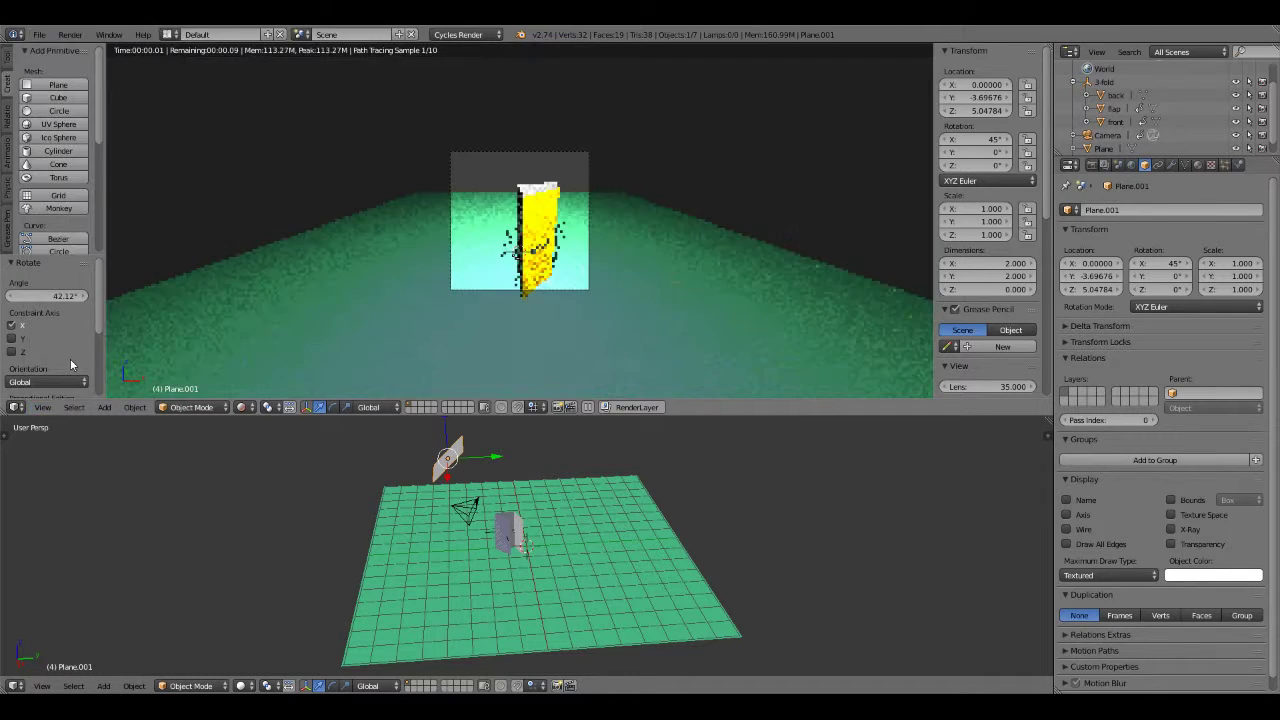
Zoom the camera view with Home so it fills the upper viewport.
key(Home)
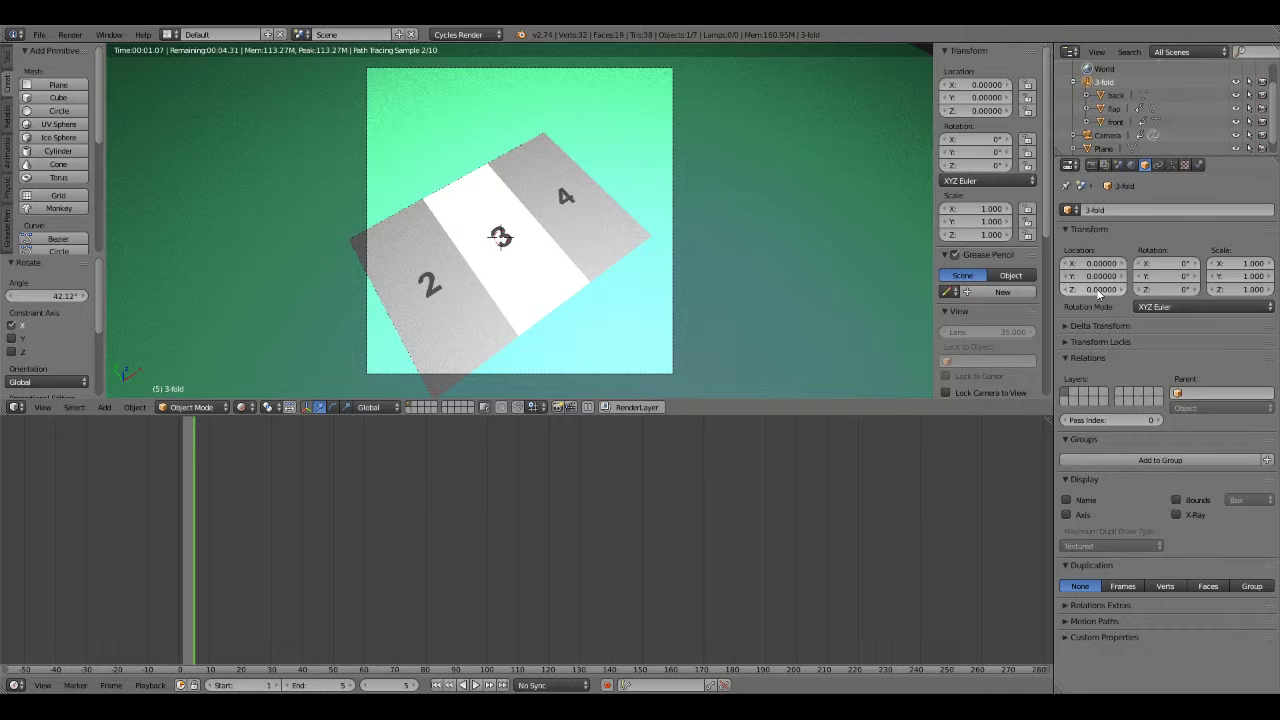
Step the animation from frame 5 back to frame 1 and show the World settings.
key(Left)
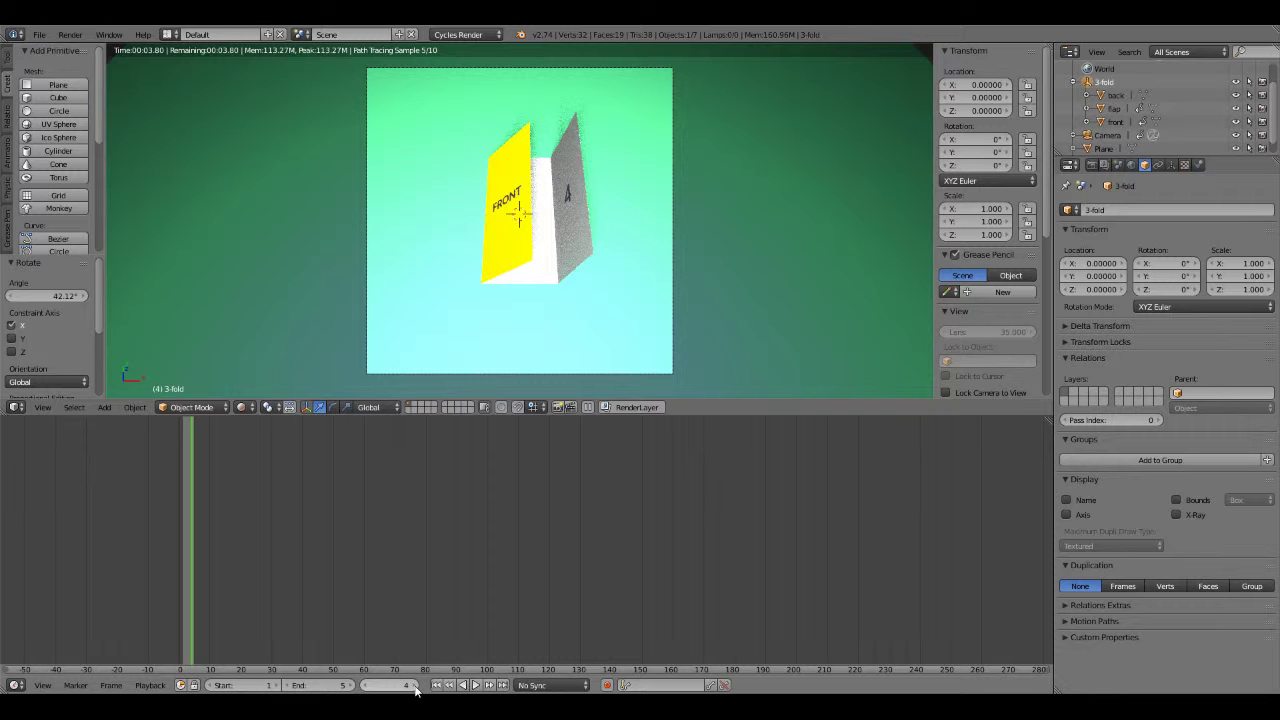
click(366, 686)
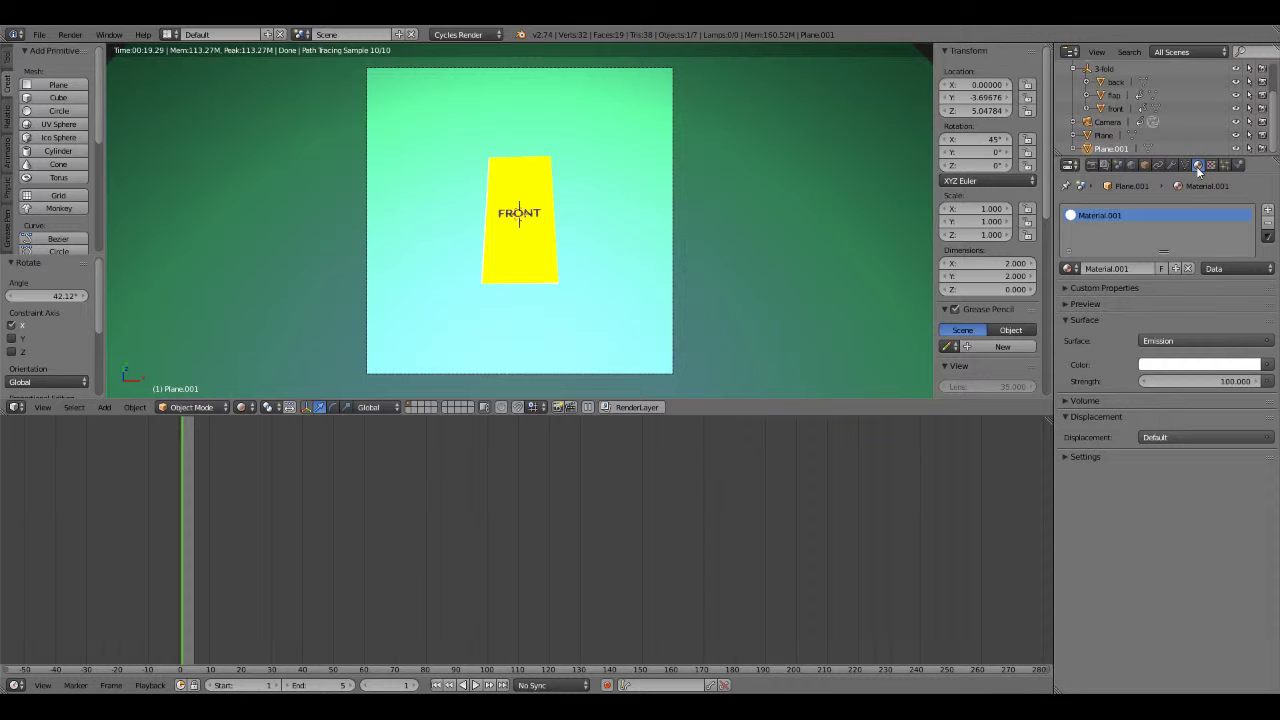
click(1131, 165)
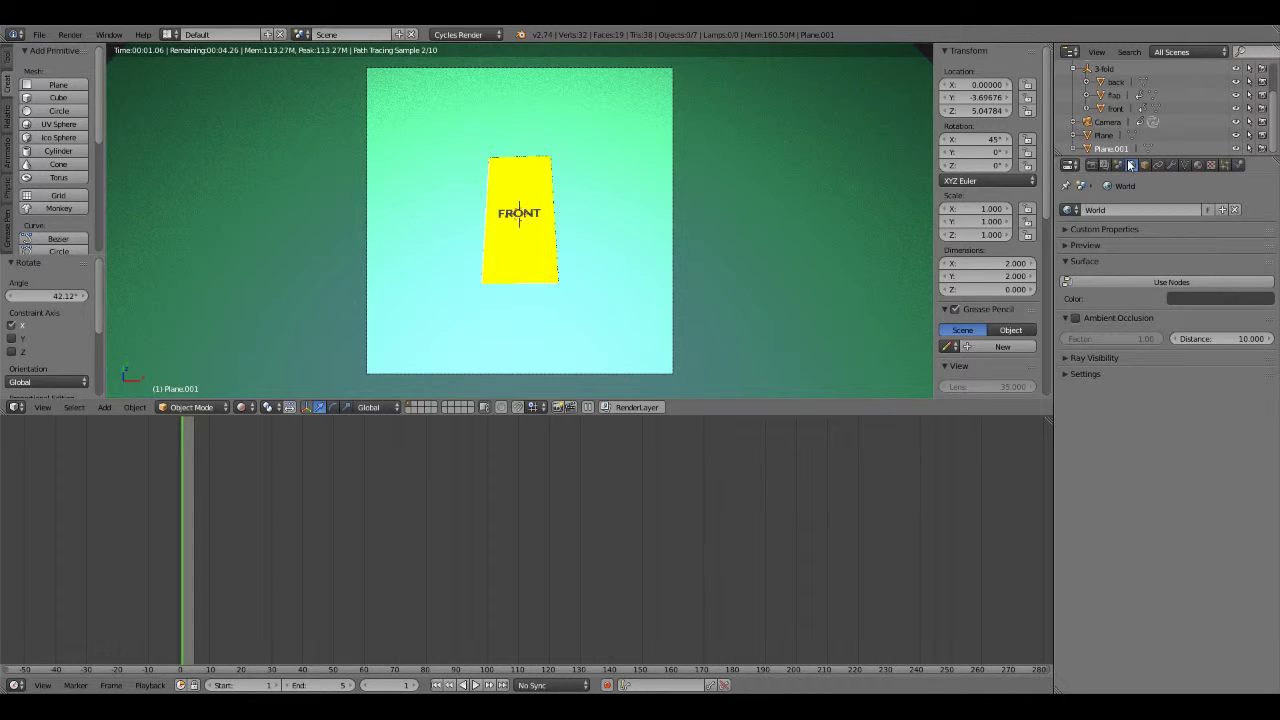
Briefly expand and collapse the world's Custom Properties and Preview panels.
click(1068, 230)
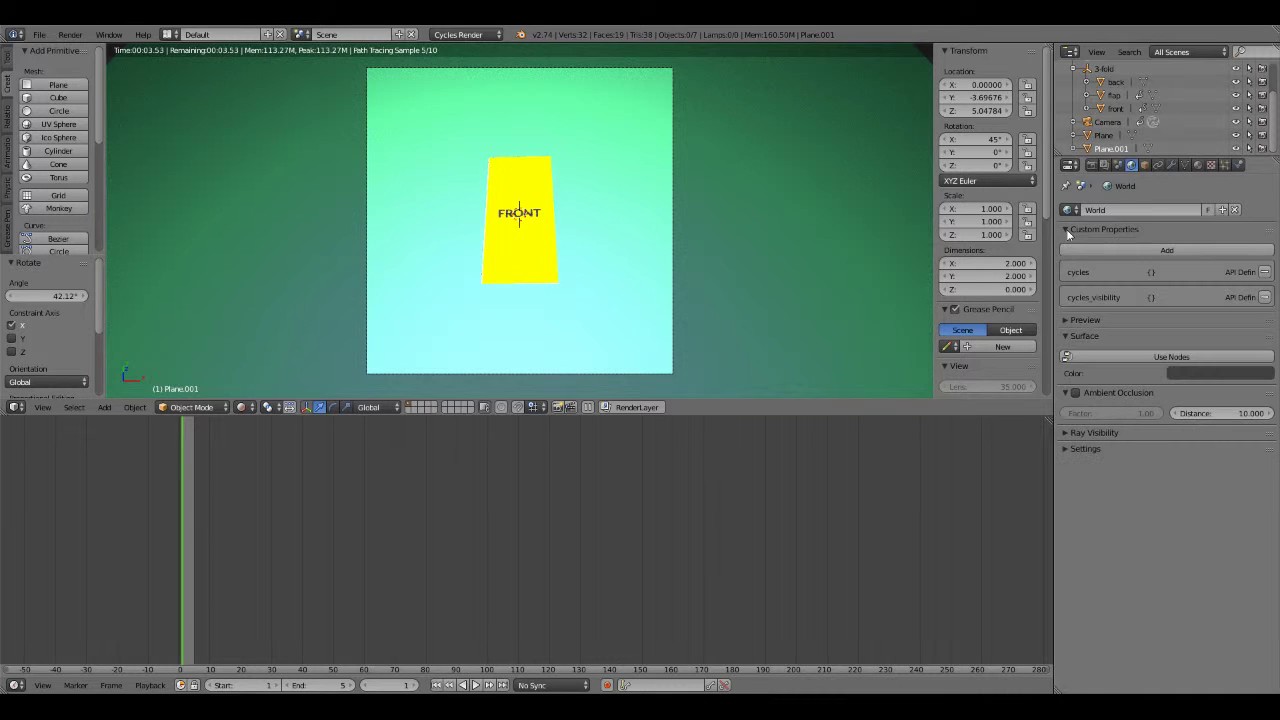
click(1068, 230)
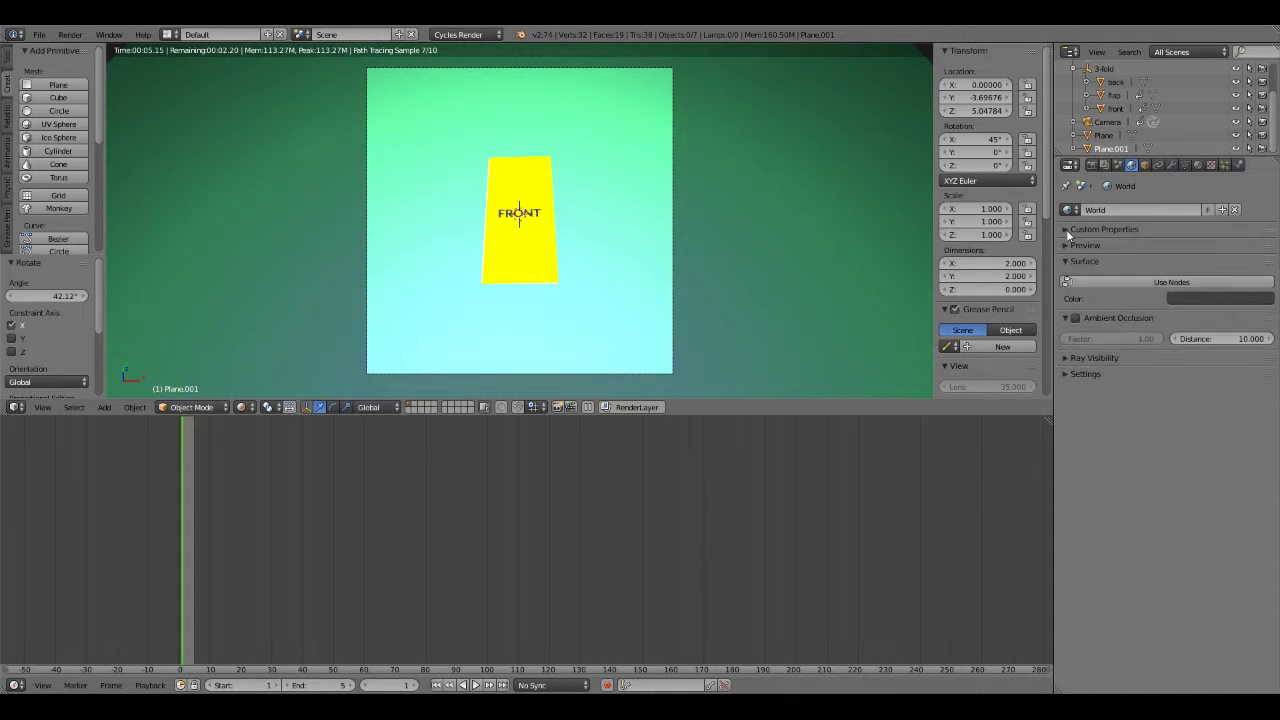
click(1064, 245)
click(1063, 244)
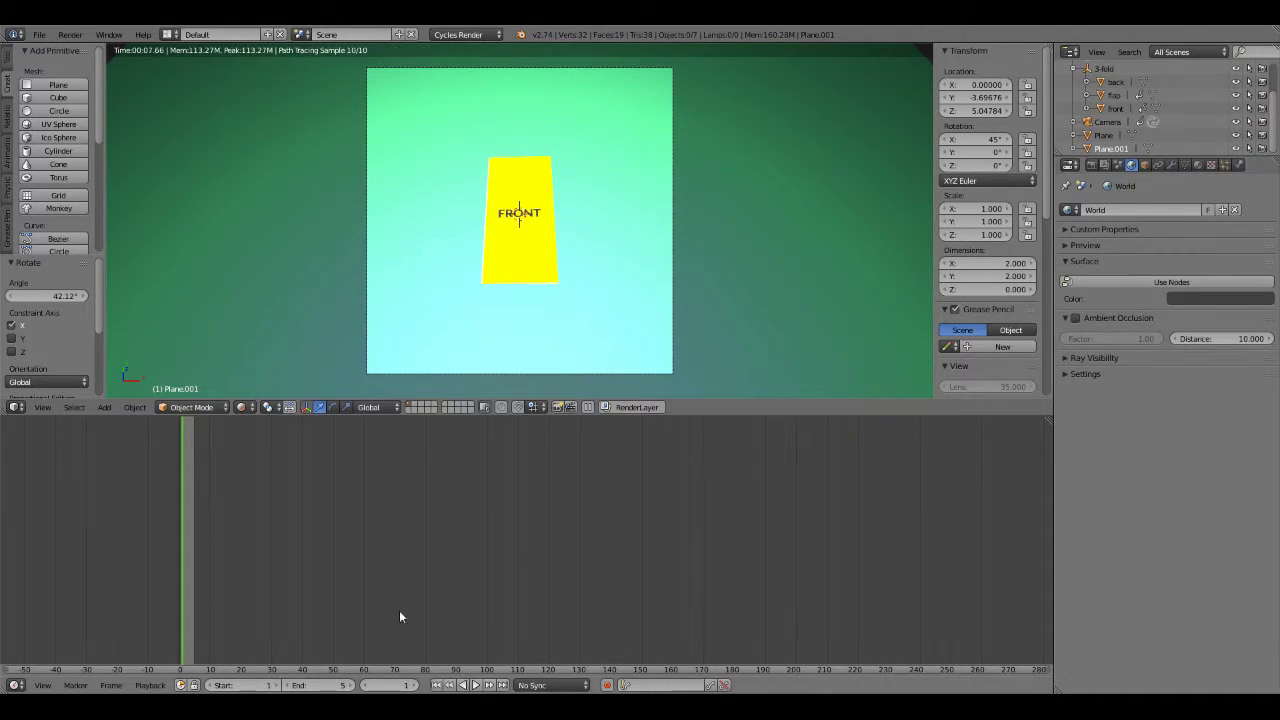
Inspect the world and plane shader nodes in the lower area, then make it a Timeline.
click(16, 688)
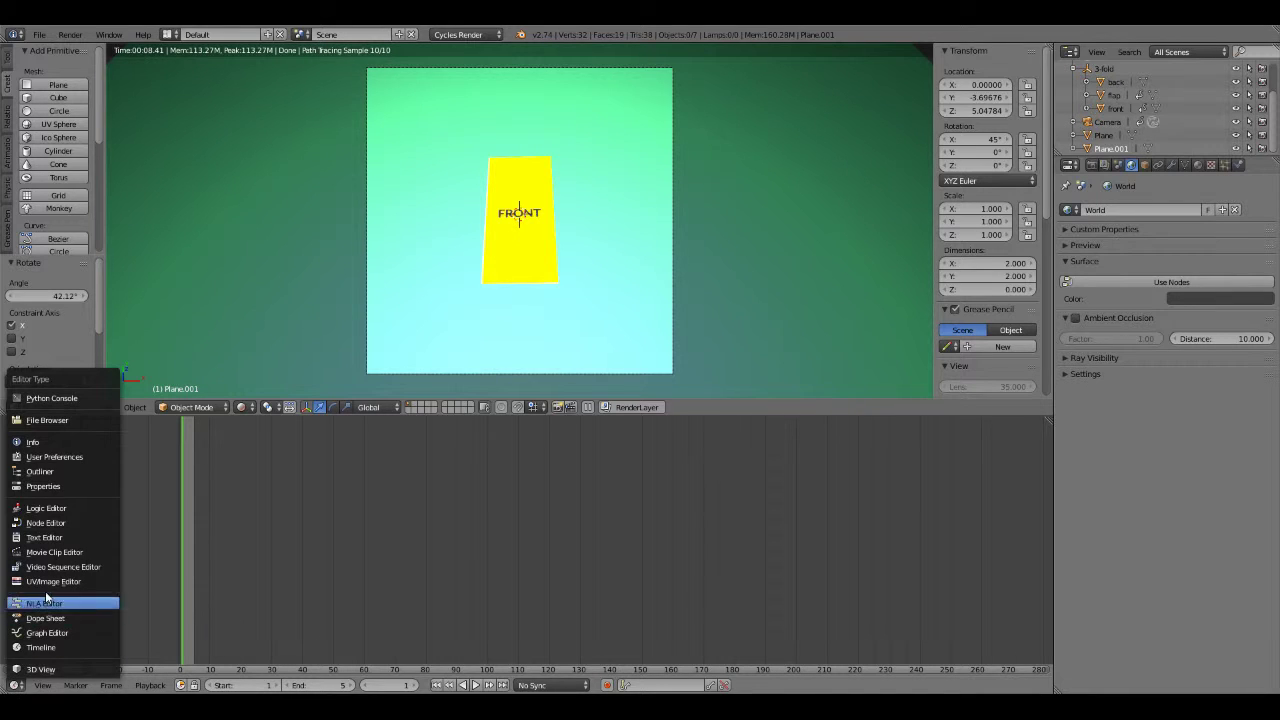
click(52, 525)
click(211, 686)
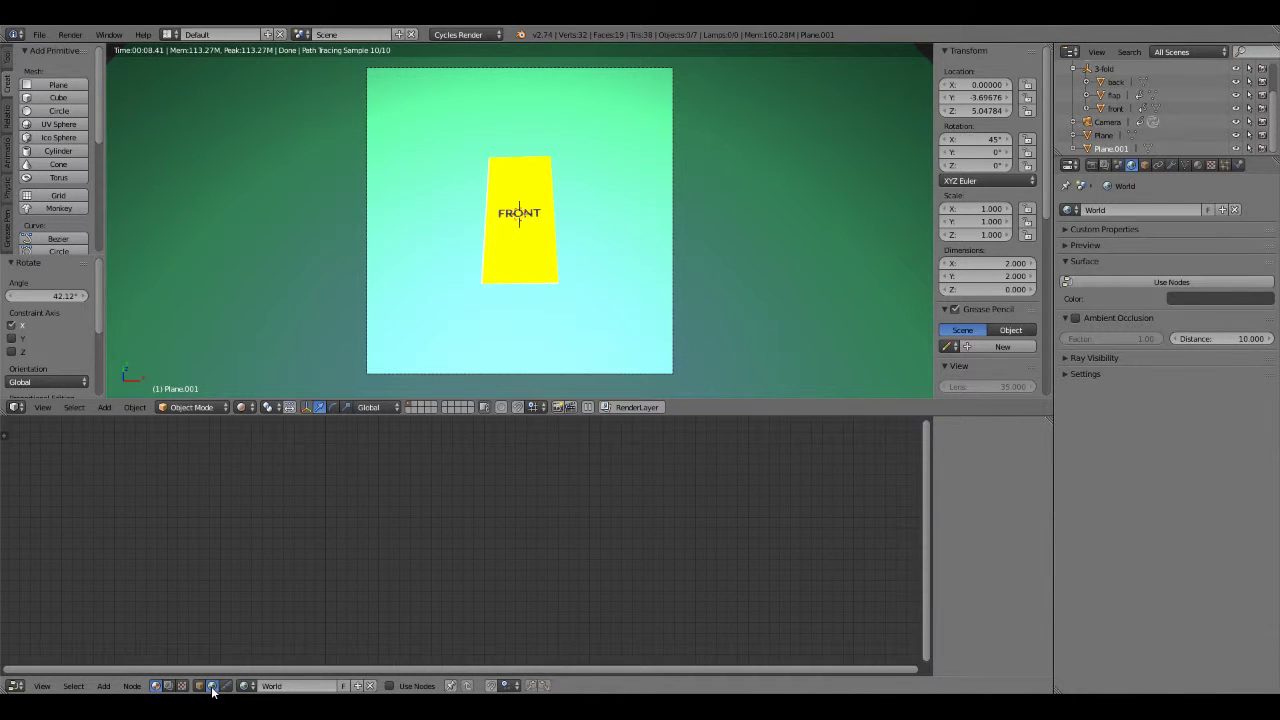
click(199, 686)
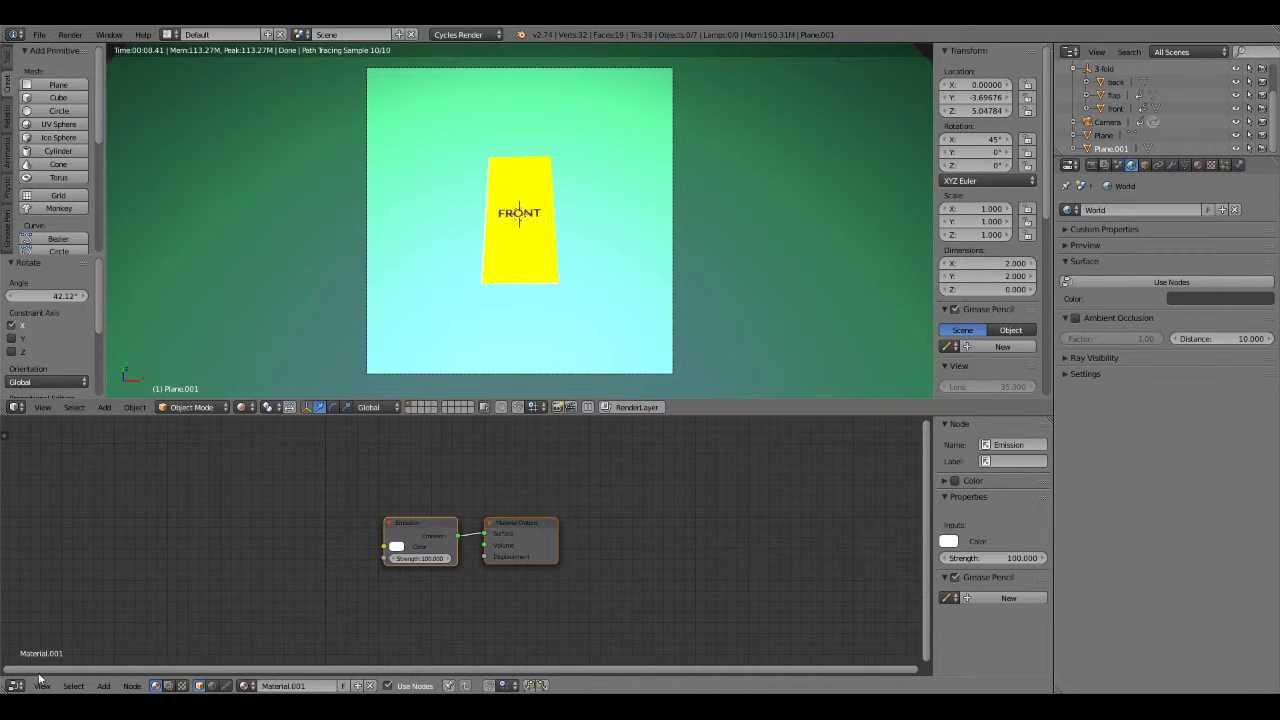
click(16, 686)
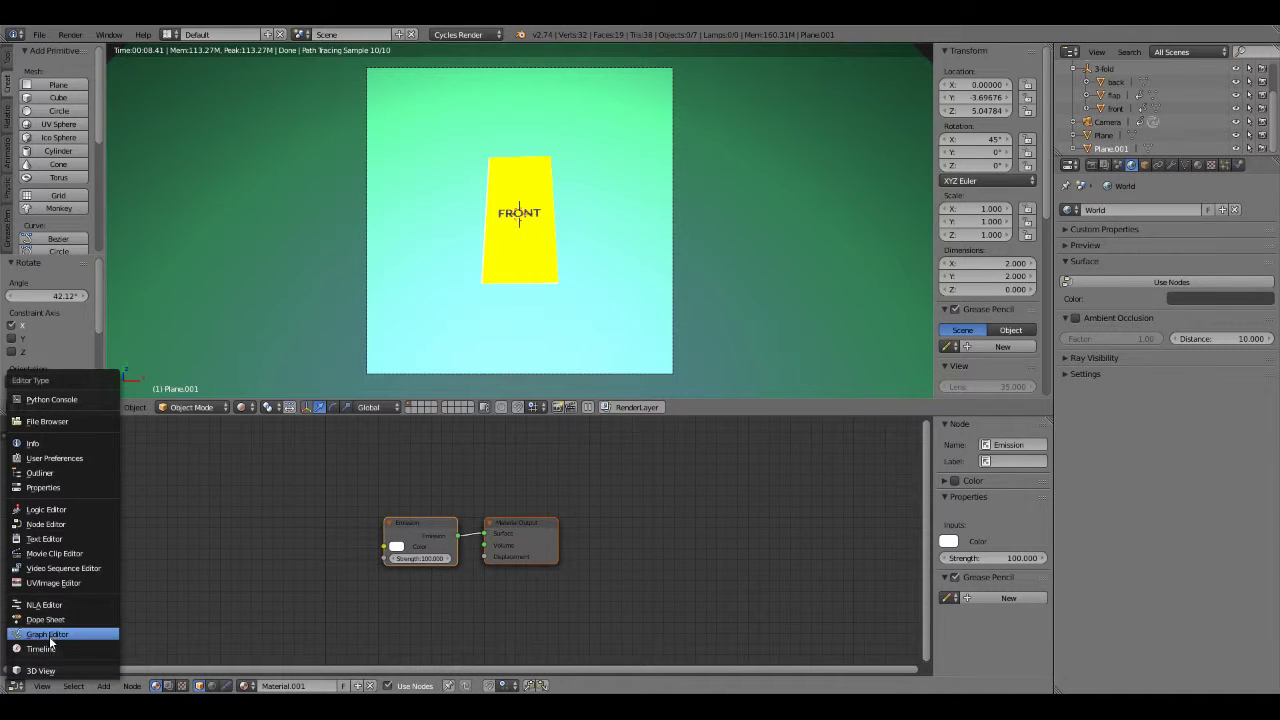
click(48, 648)
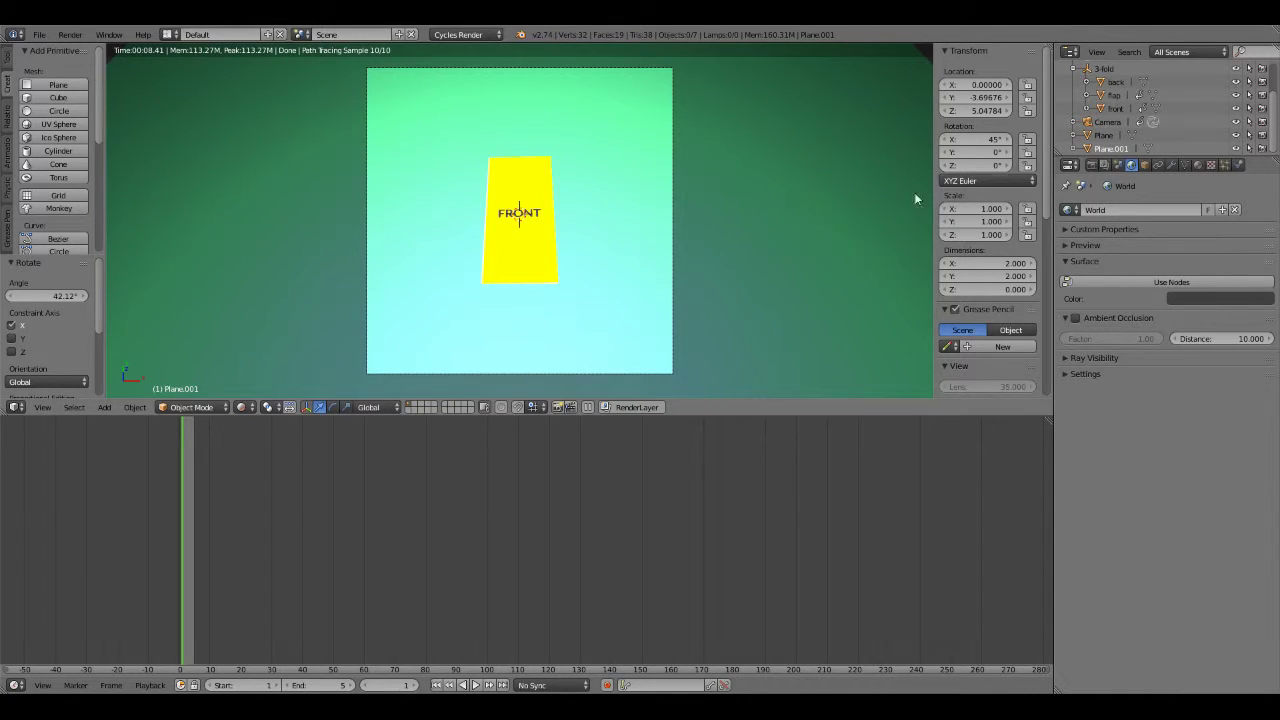
Select the backdrop Plane and enable nodes for the world surface, checking its other panels.
click(1103, 136)
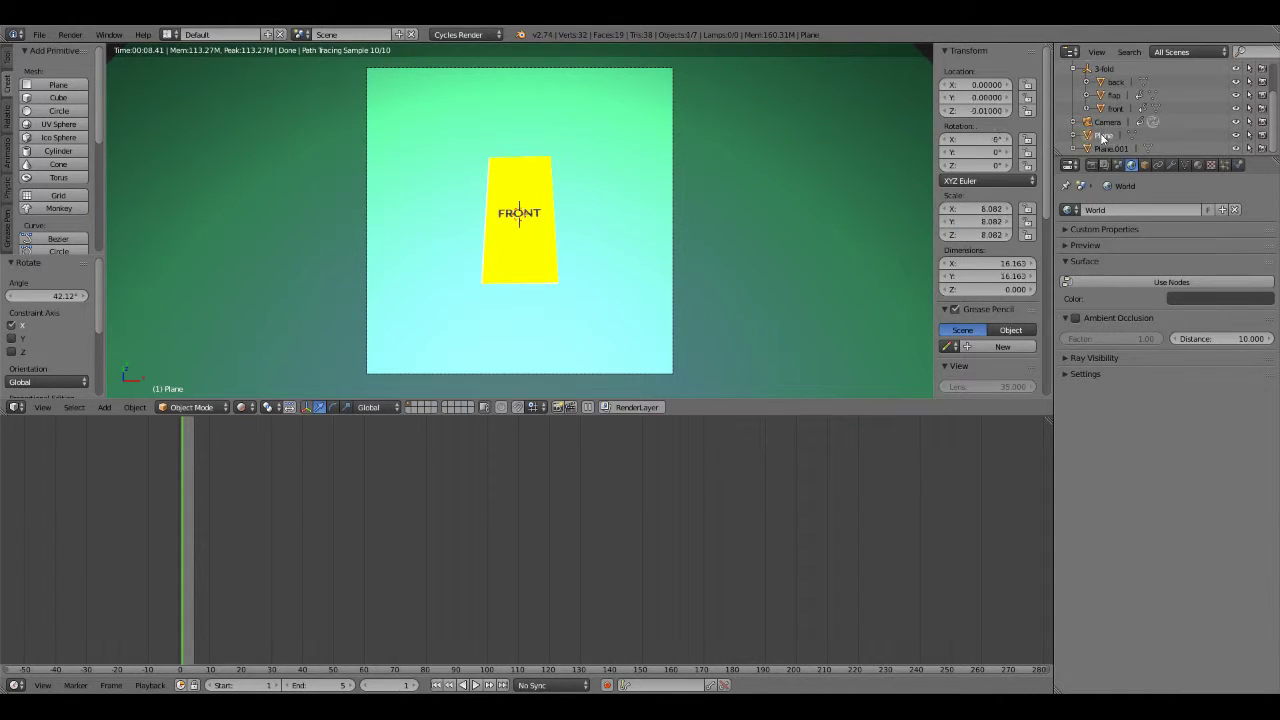
scroll(1130, 97, up, 3)
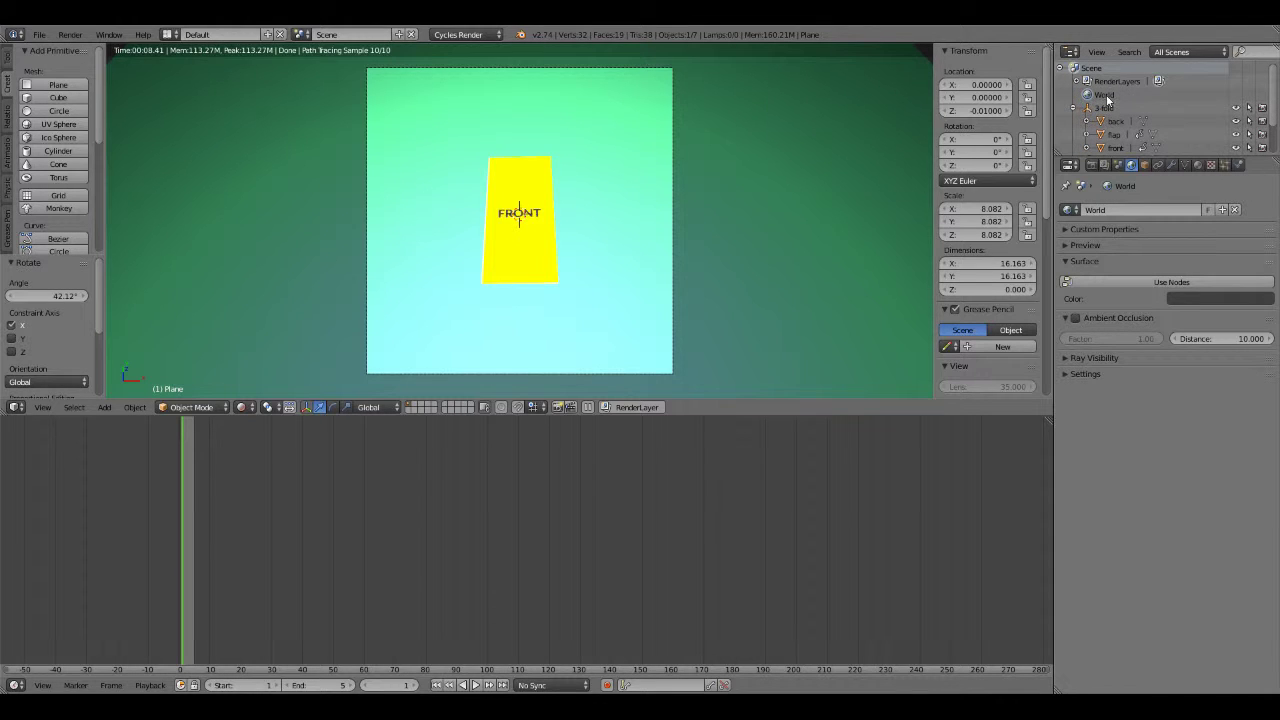
click(1119, 281)
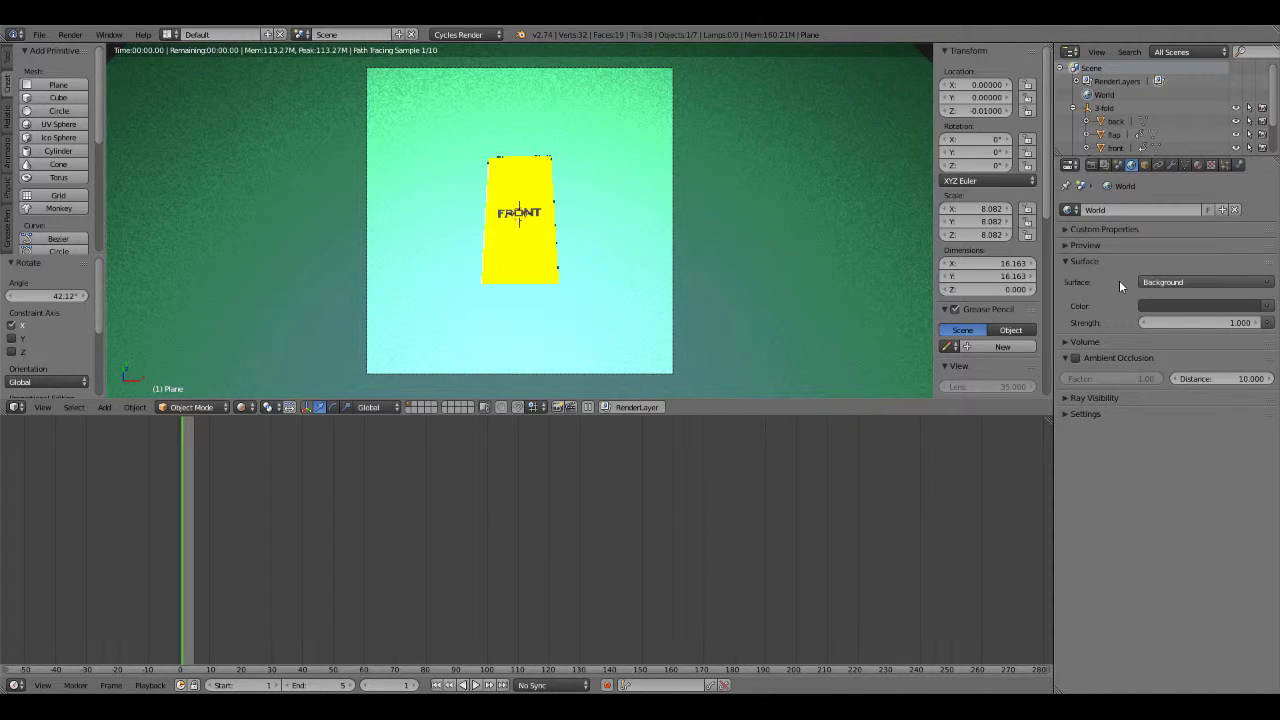
click(1067, 341)
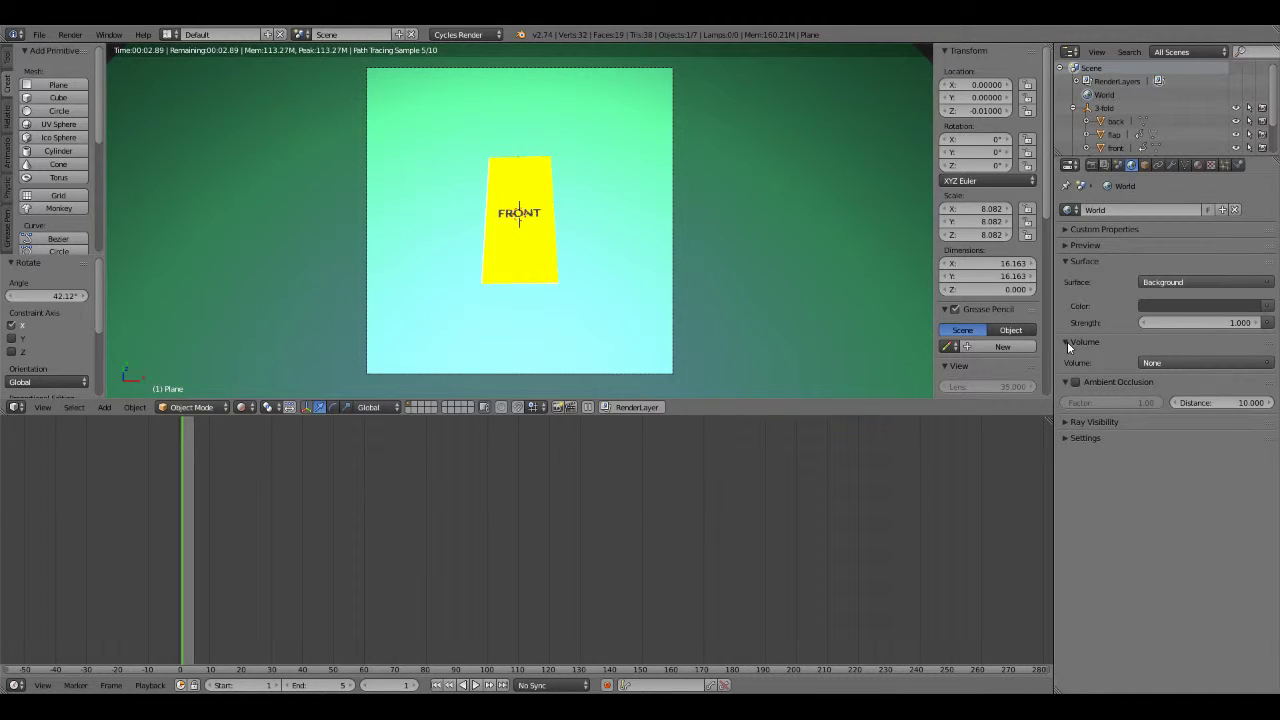
click(1067, 341)
click(1066, 414)
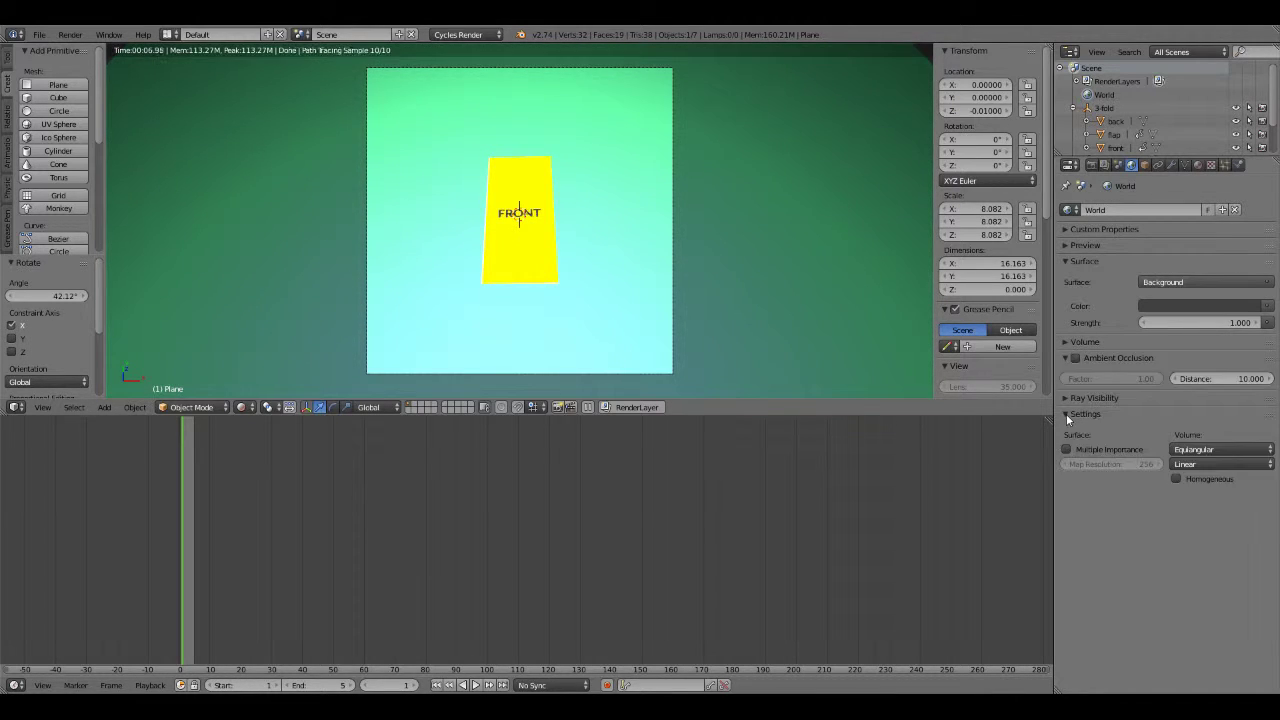
click(1066, 414)
click(1065, 231)
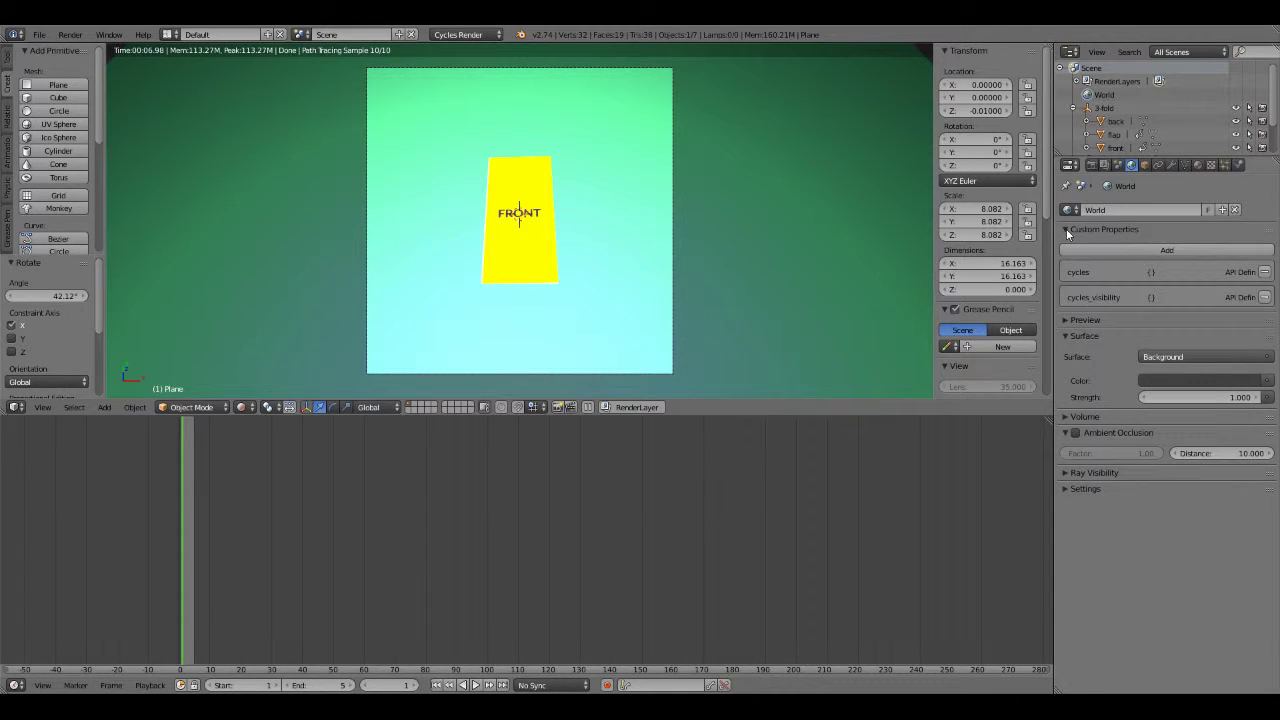
click(1066, 228)
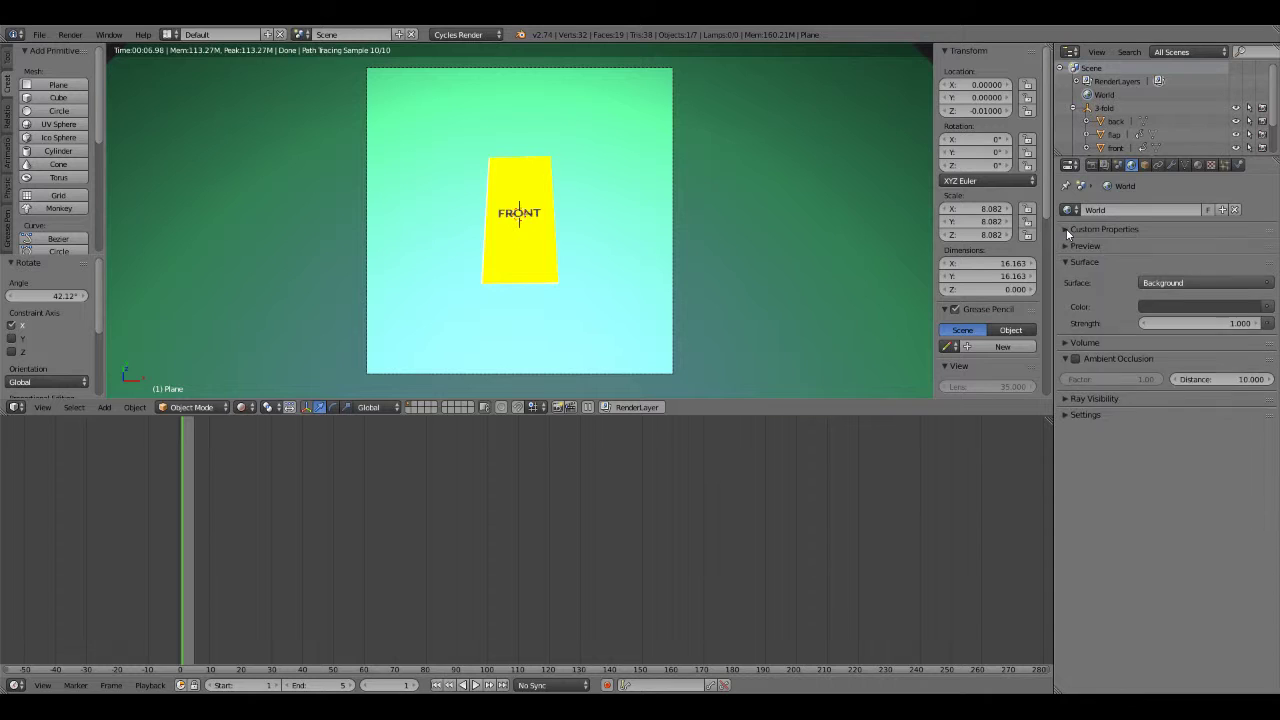
click(1069, 244)
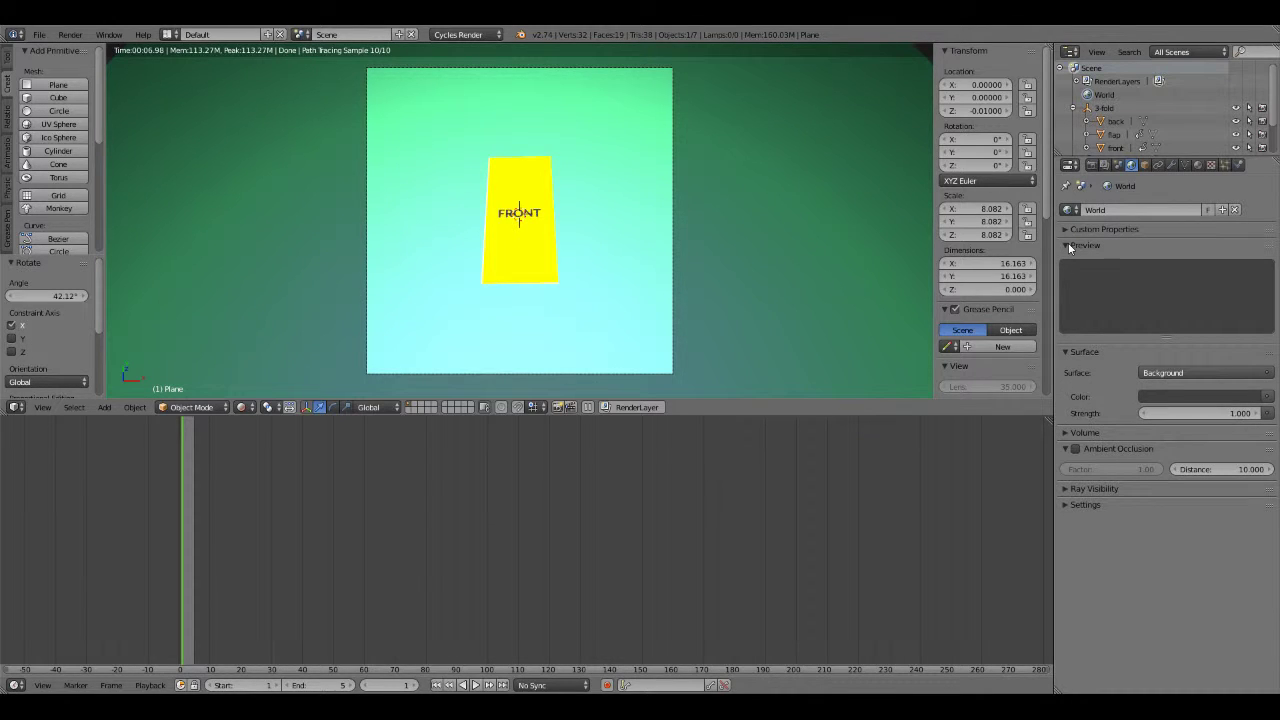
click(1068, 244)
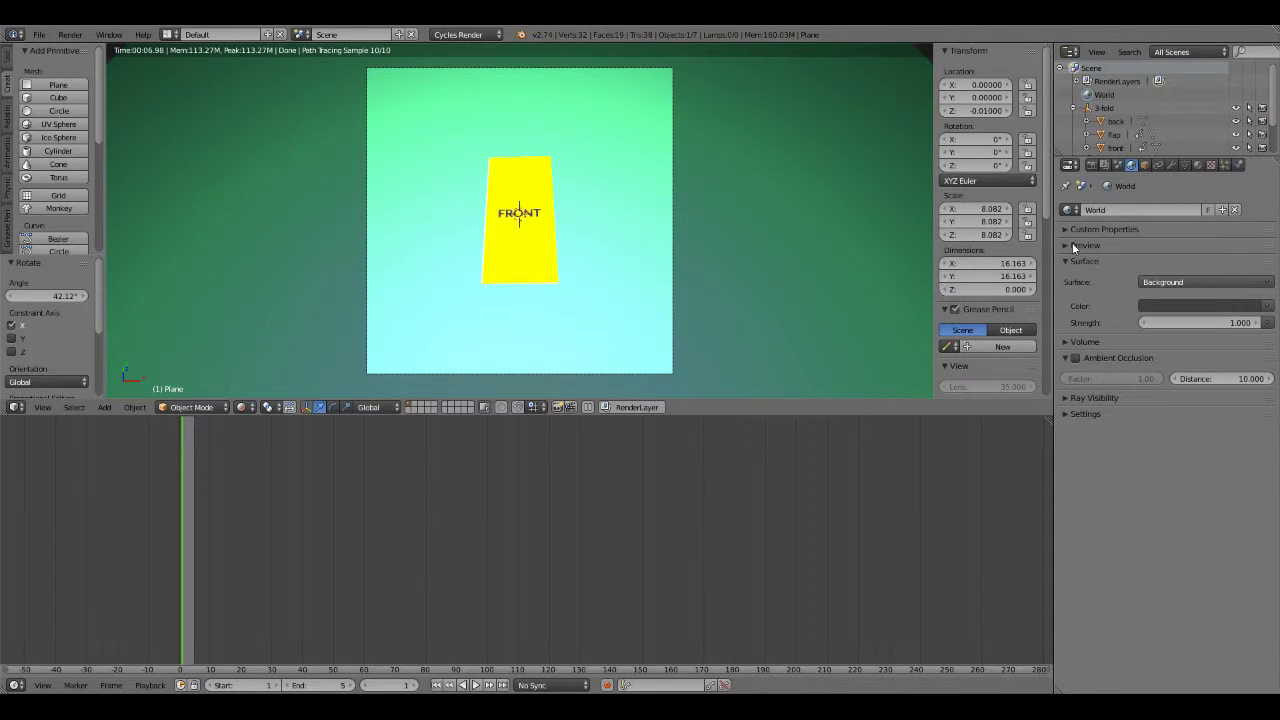
scroll(1198, 118, down, 2)
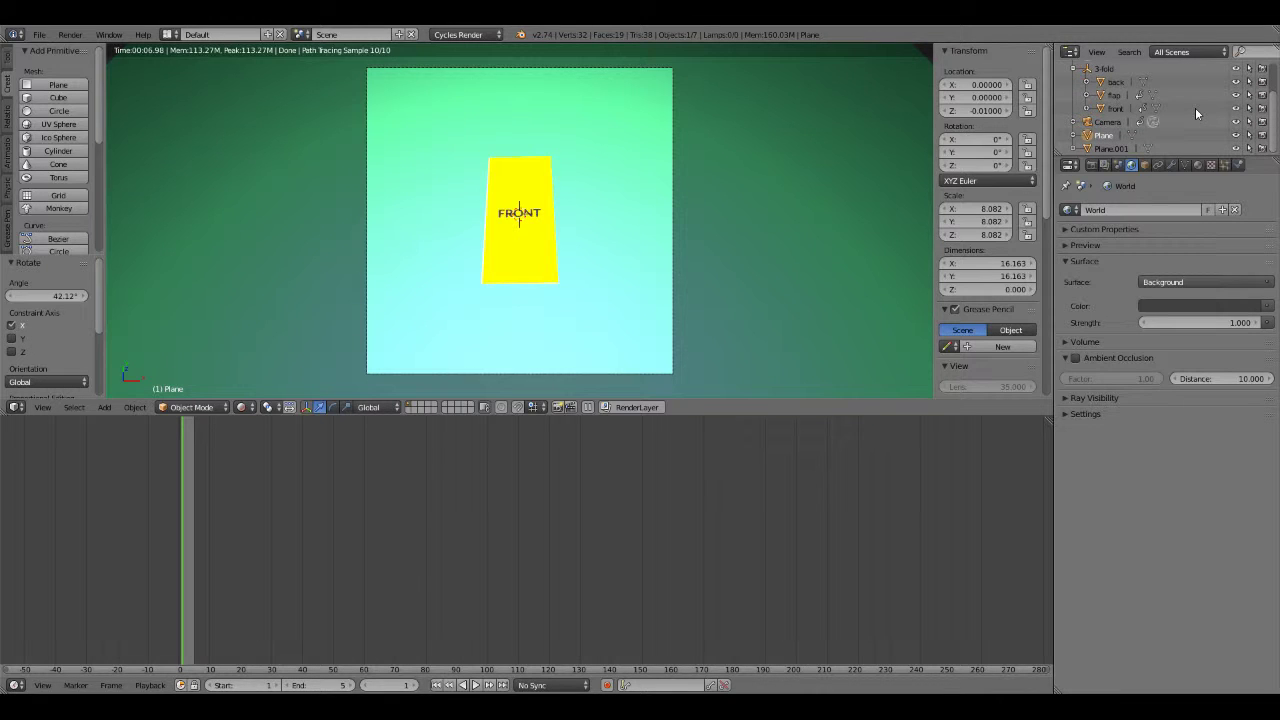
Replace the original World with a new World.001, toggling the backdrop Plane's visibility to compare.
click(1235, 135)
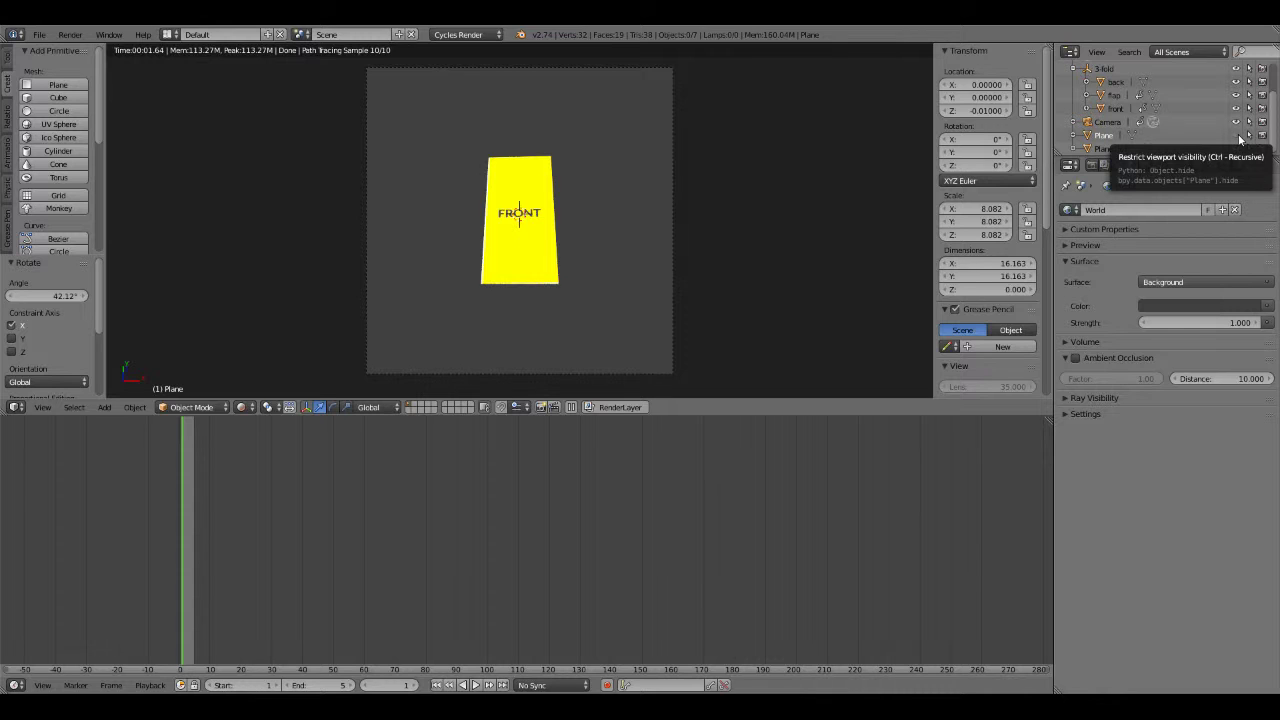
click(1238, 136)
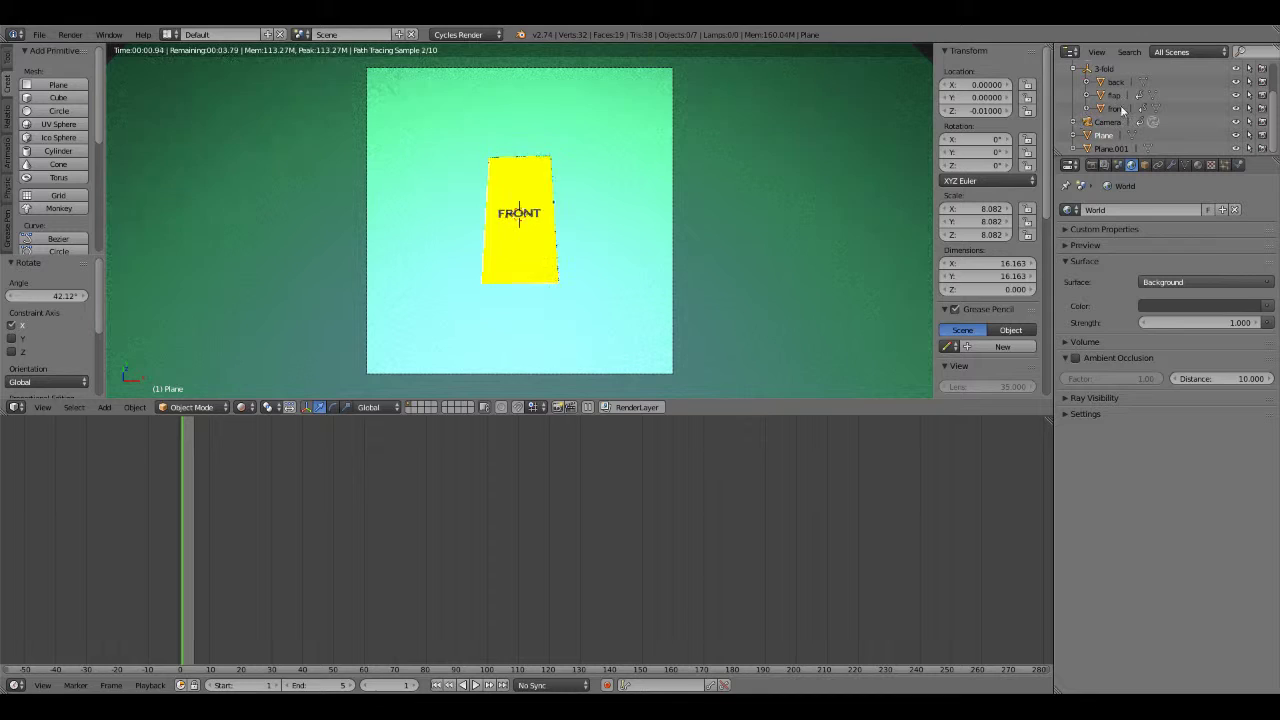
scroll(1190, 120, up, 3)
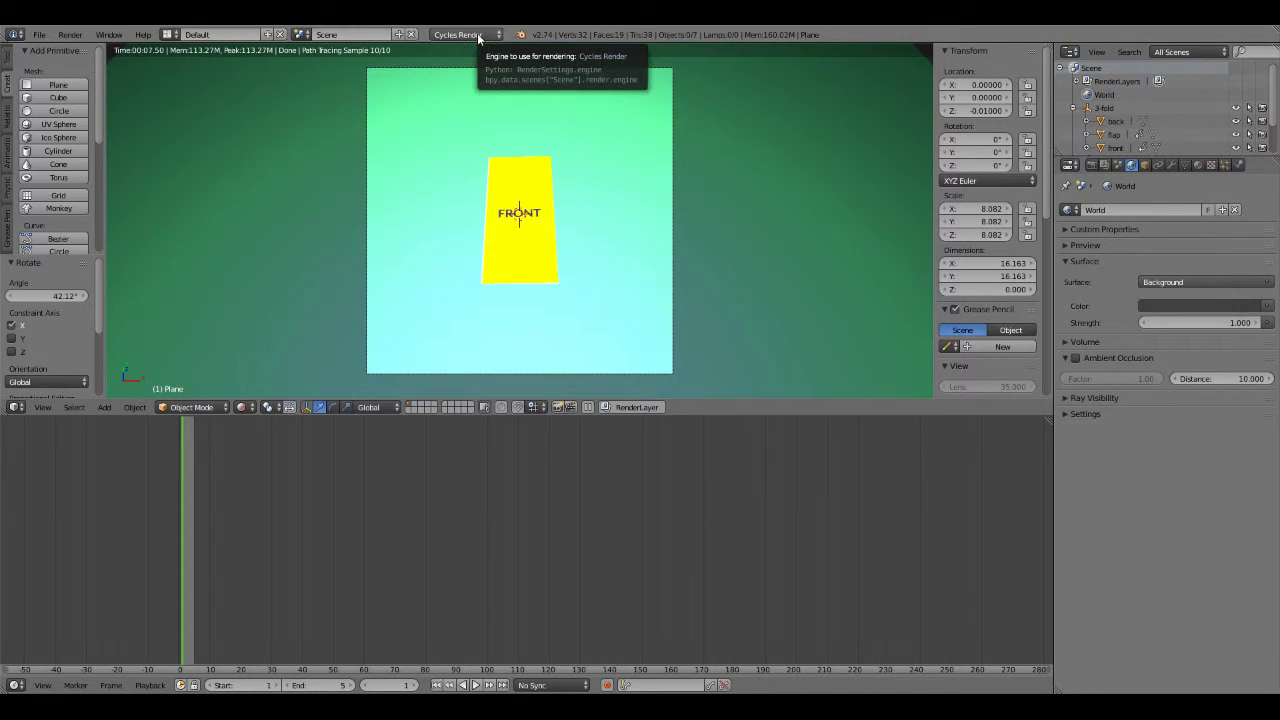
click(1116, 168)
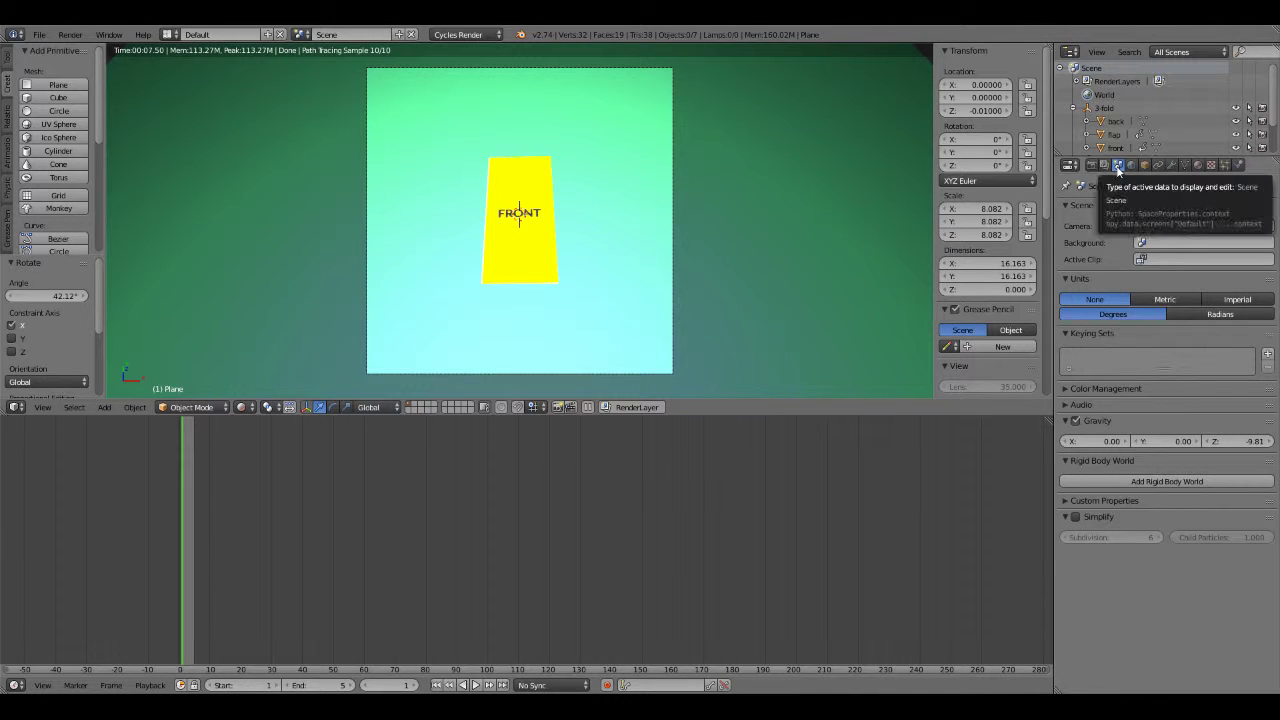
click(1131, 166)
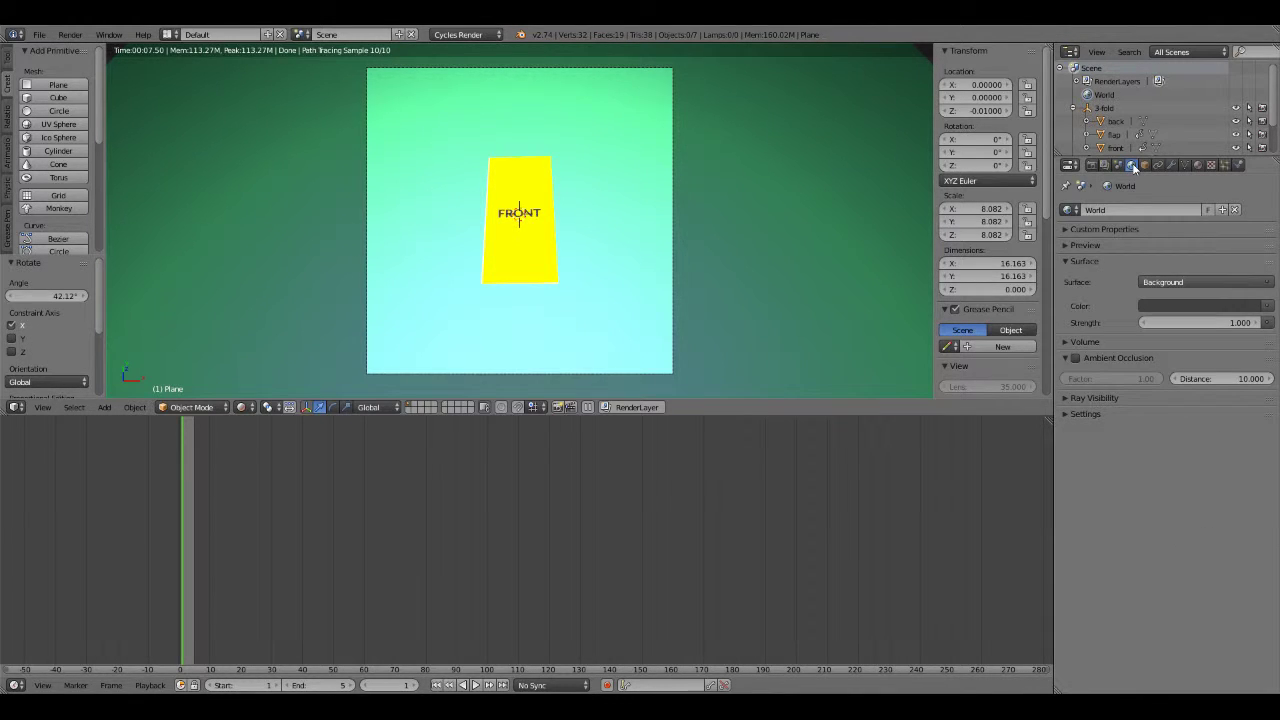
click(1068, 210)
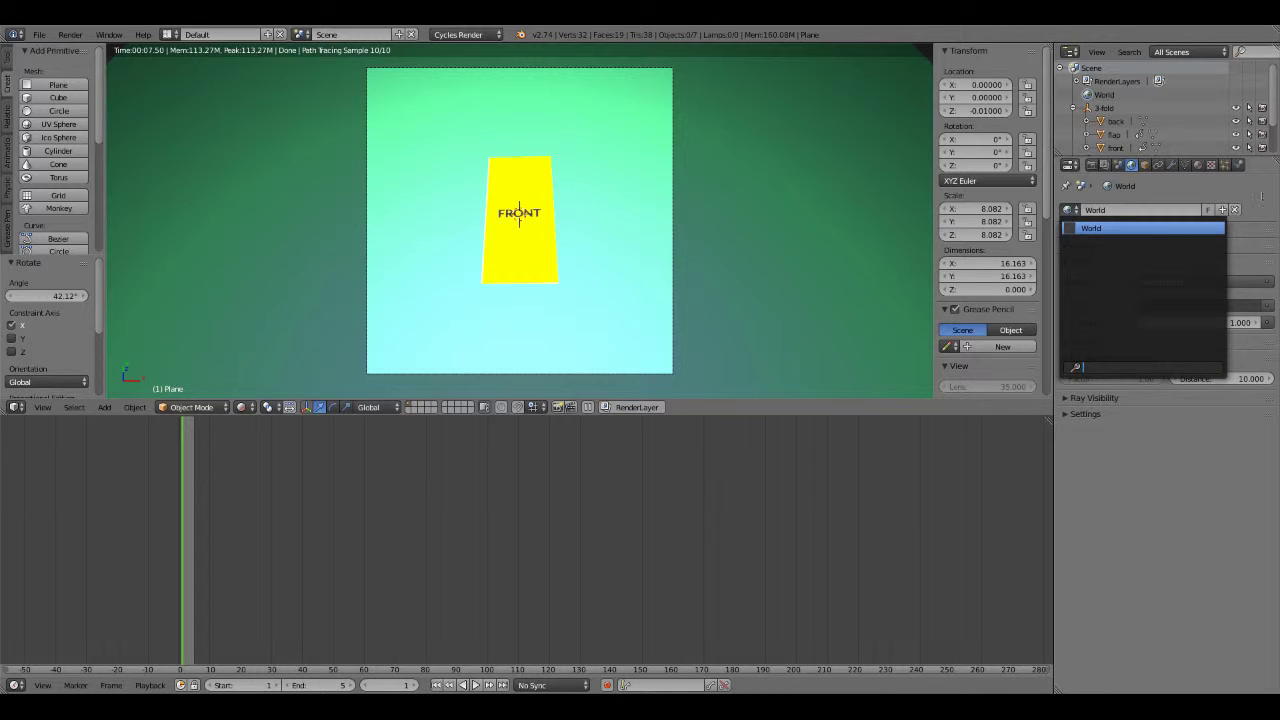
click(1236, 211)
click(1139, 210)
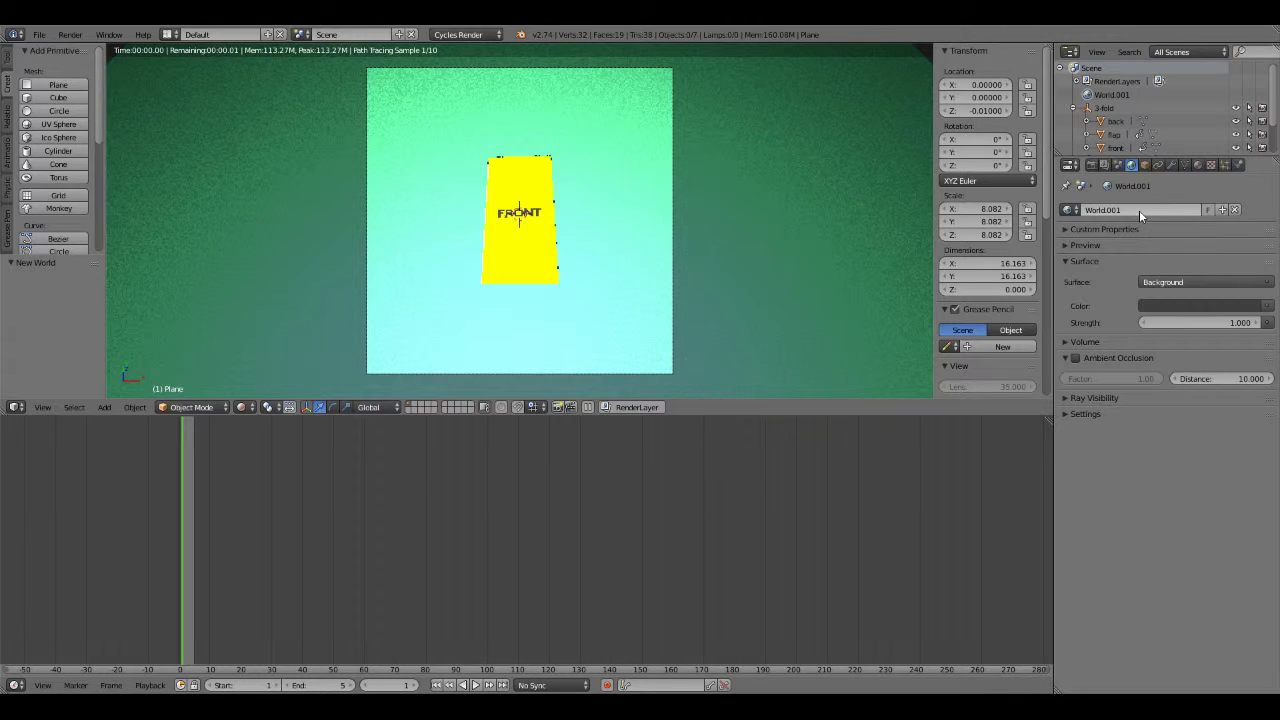
scroll(1236, 140, down, 2)
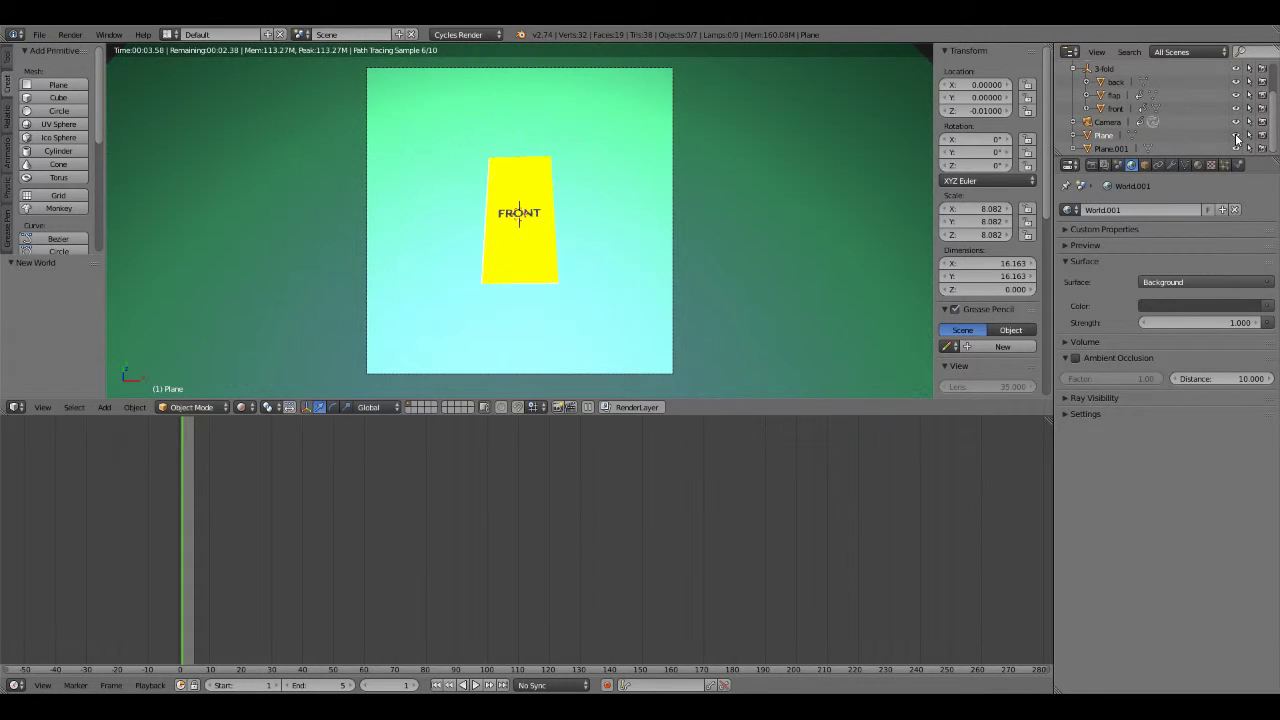
click(1236, 140)
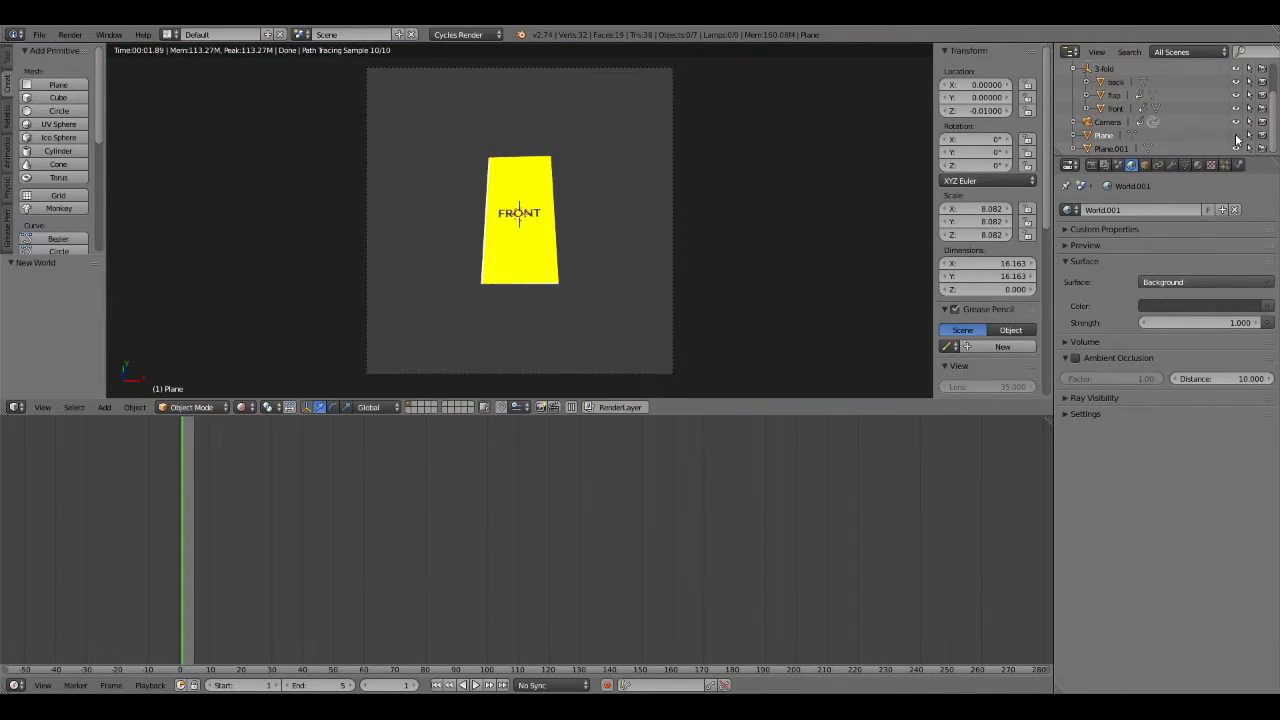
click(1236, 140)
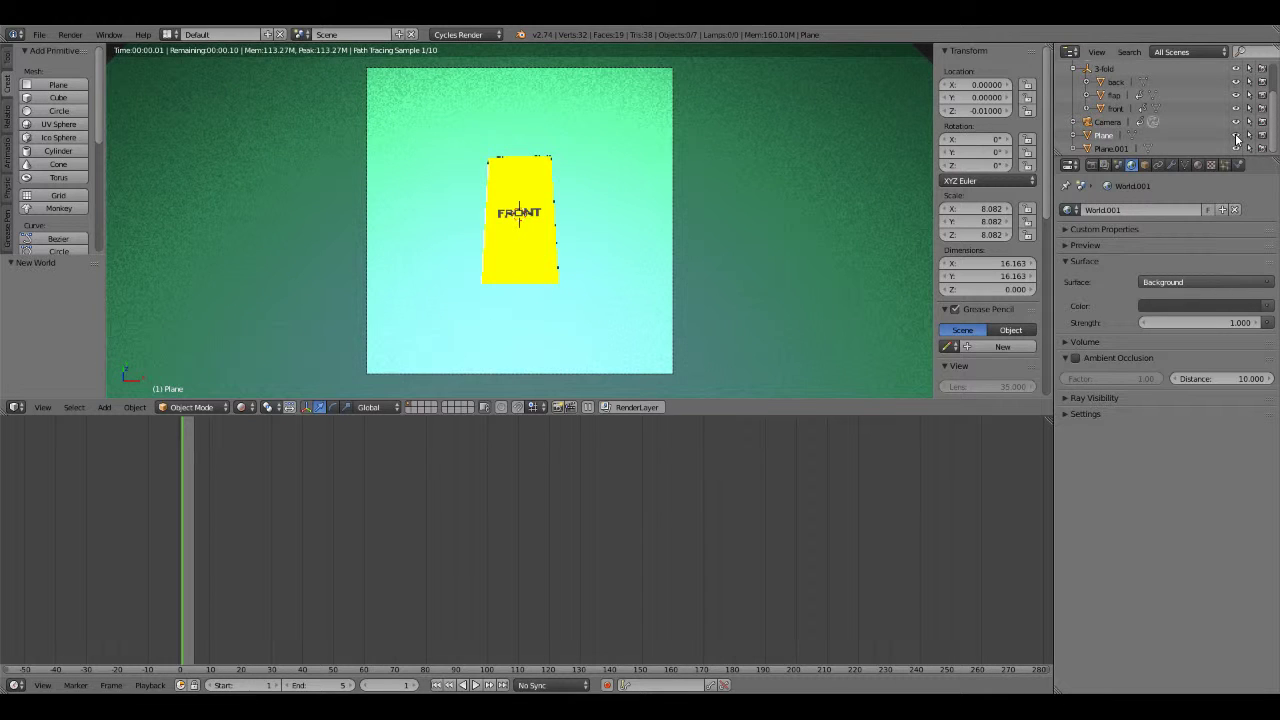
Render frame 1 of the yellow FRONT panel, then return the top area to the 3D viewport.
click(1091, 165)
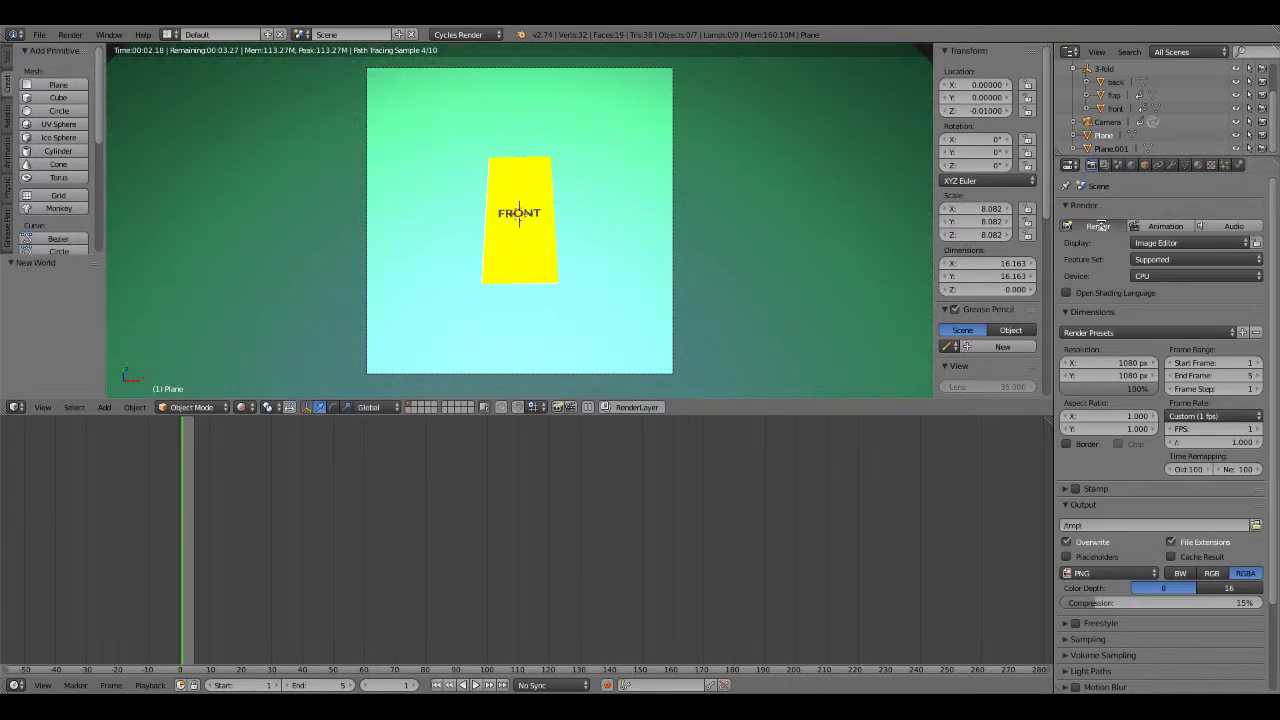
click(1098, 226)
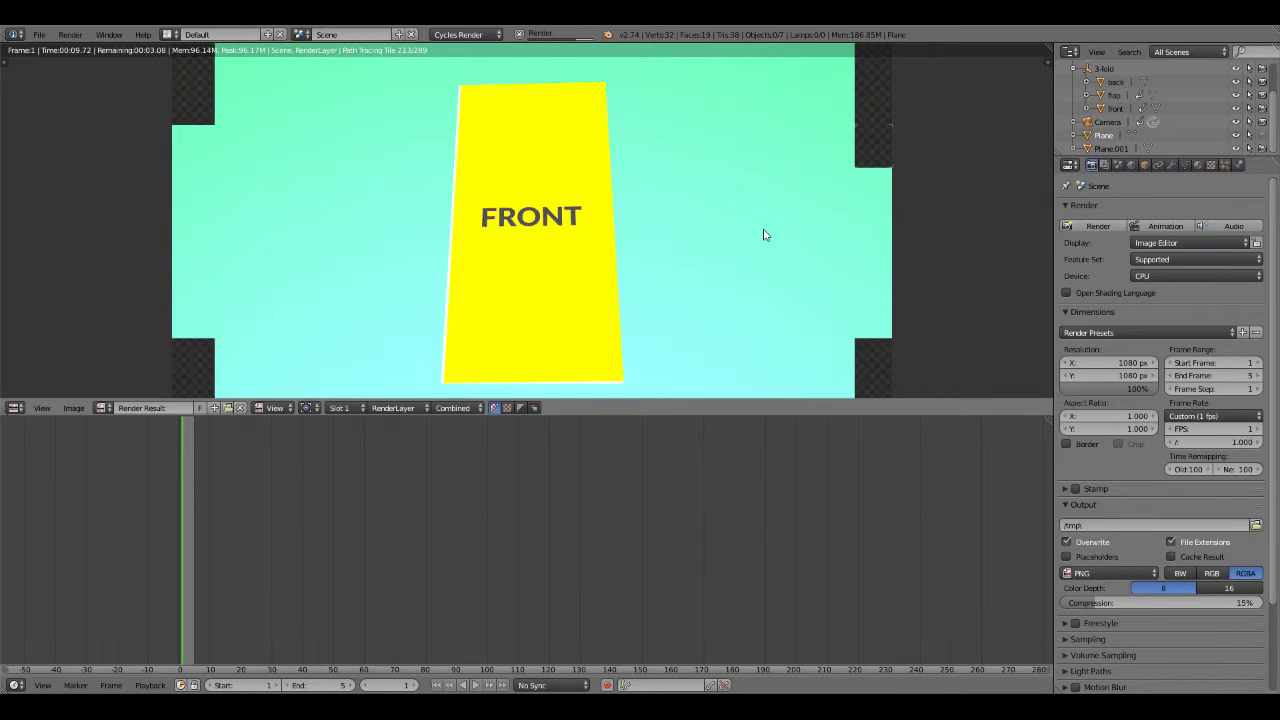
click(519, 35)
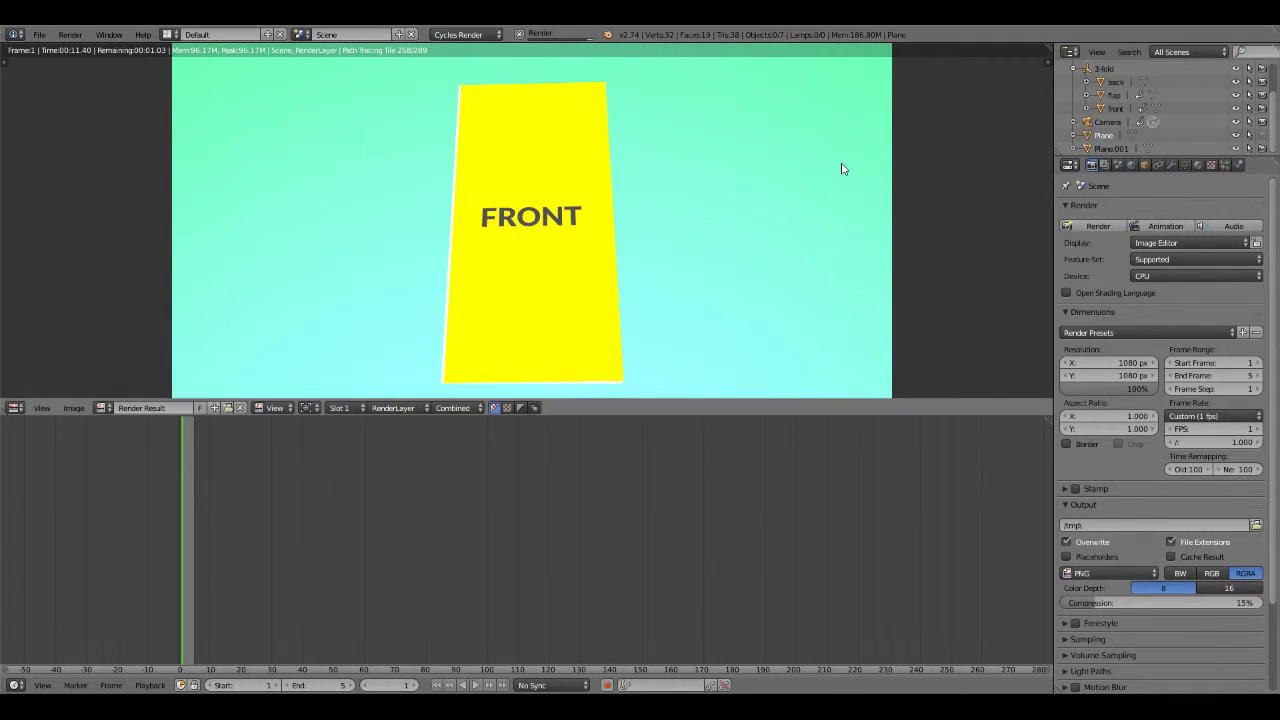
click(1080, 225)
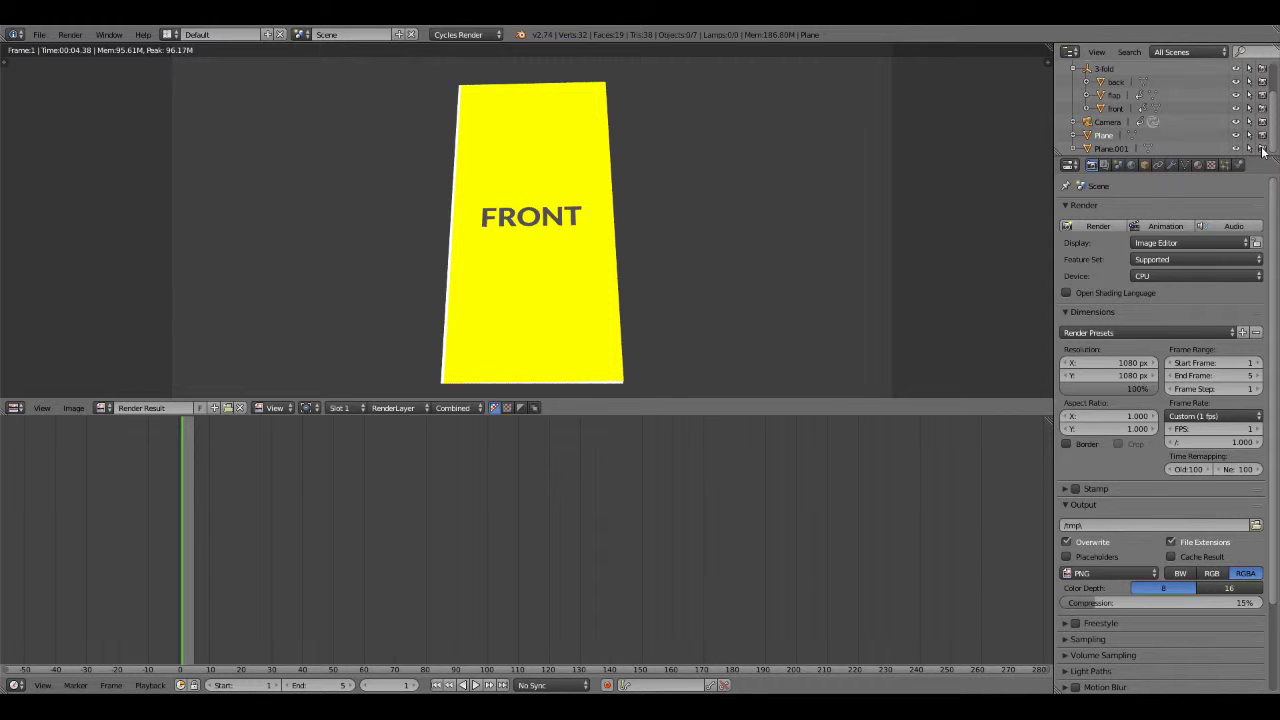
key(F12)
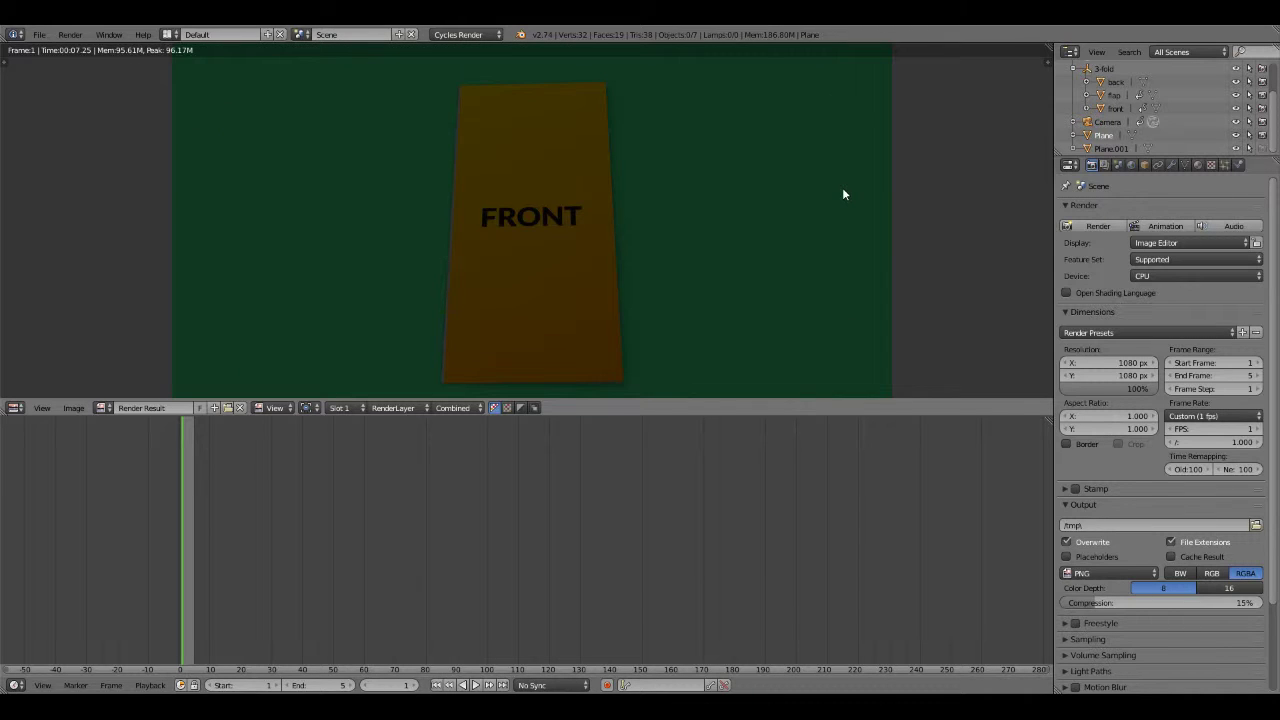
click(15, 407)
click(40, 396)
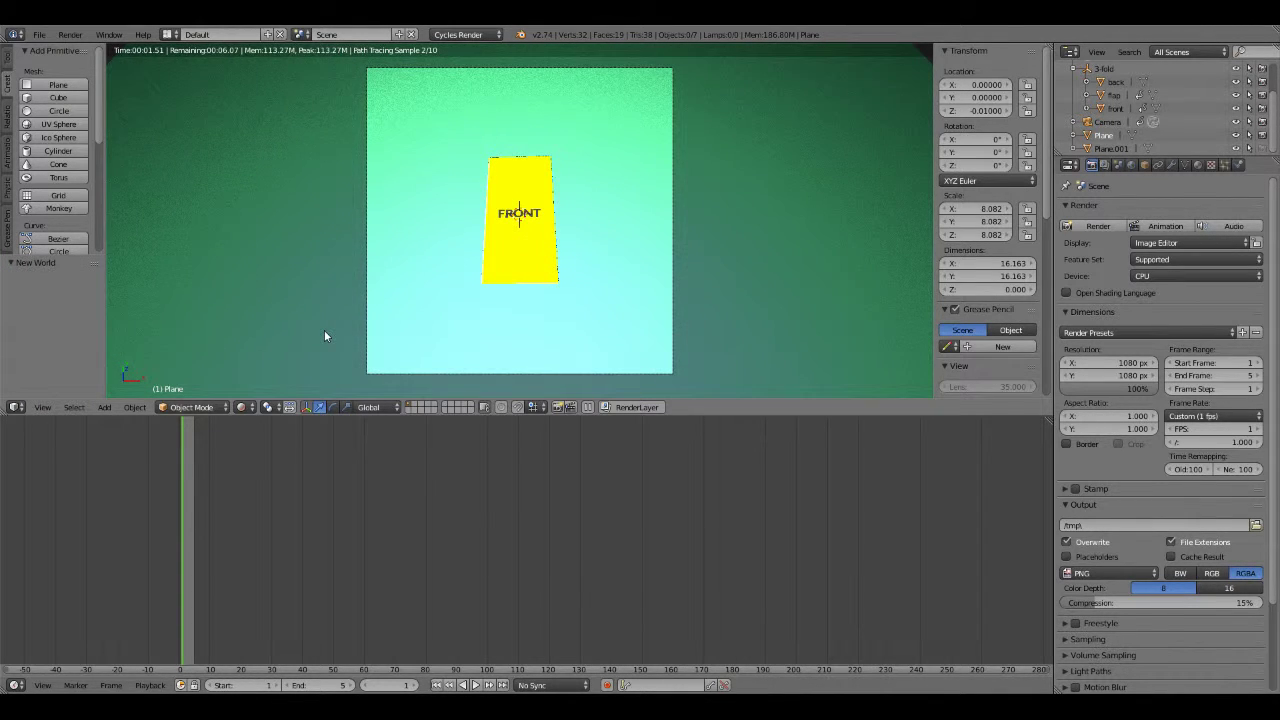
Switch the viewport to textured shading and set the Cycles render device to GPU Compute.
click(244, 407)
click(262, 335)
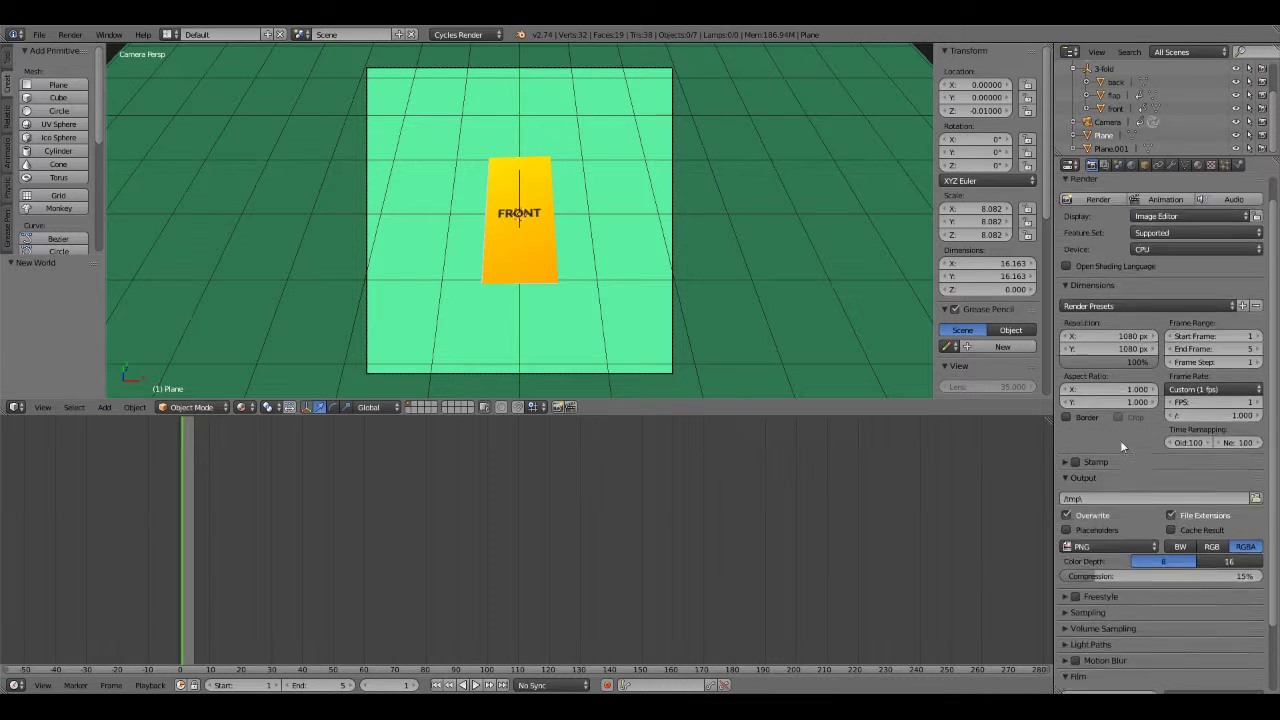
scroll(1120, 440, down, 3)
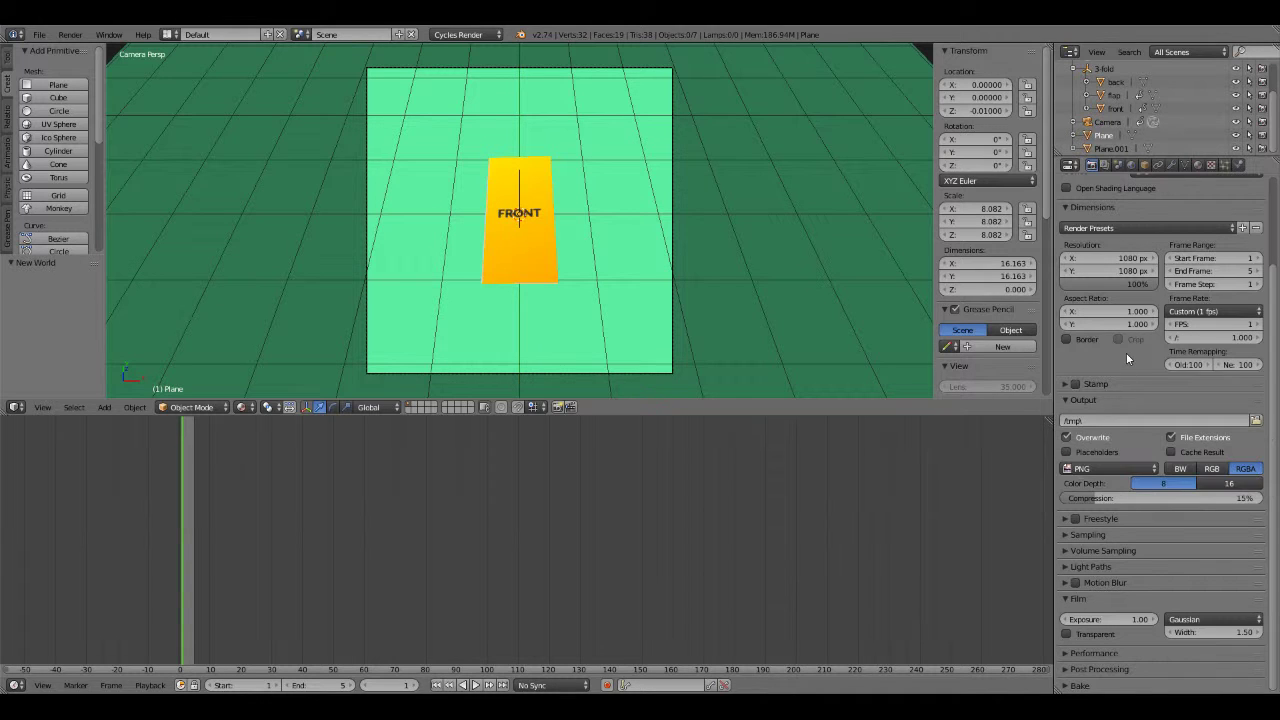
scroll(1127, 351, up, 3)
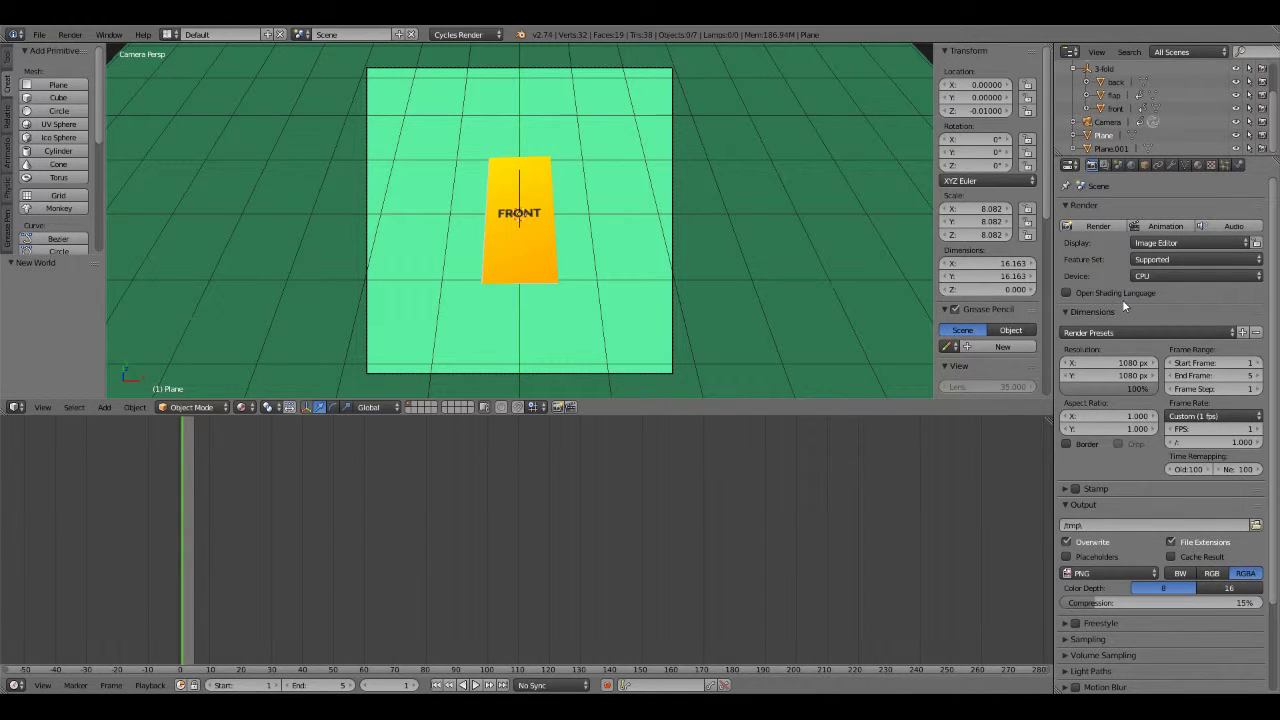
click(1157, 277)
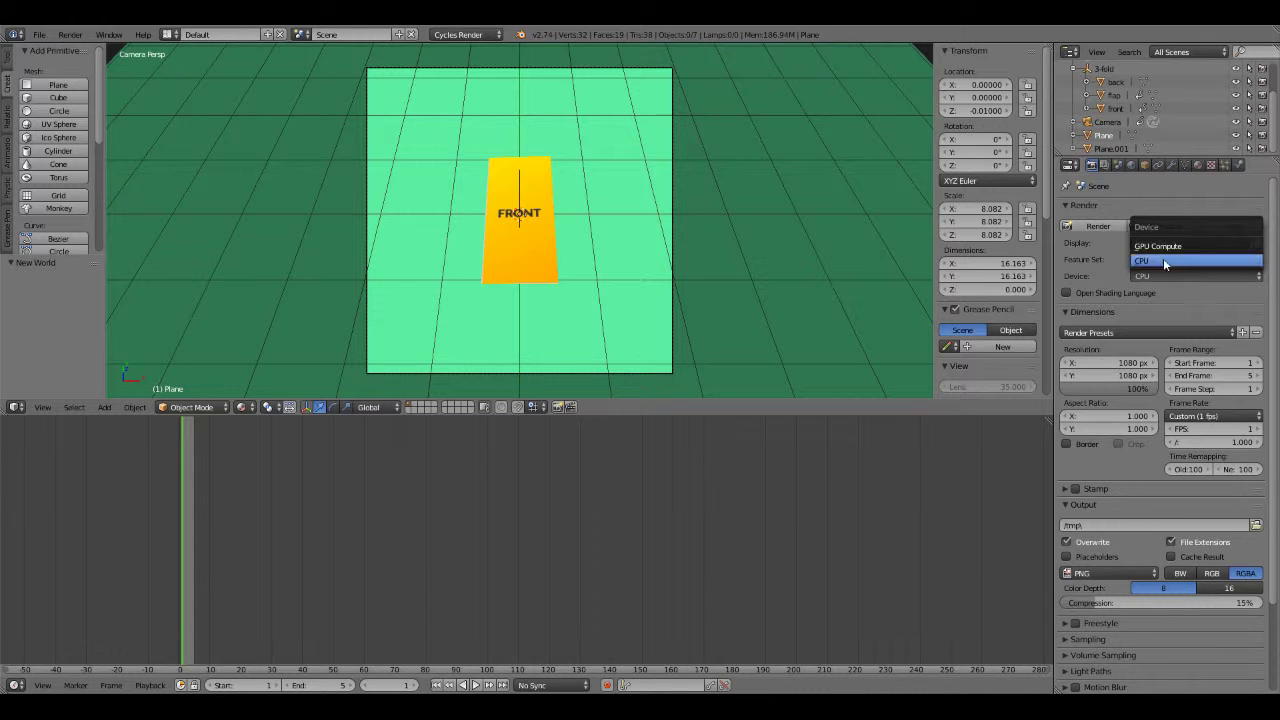
click(1165, 246)
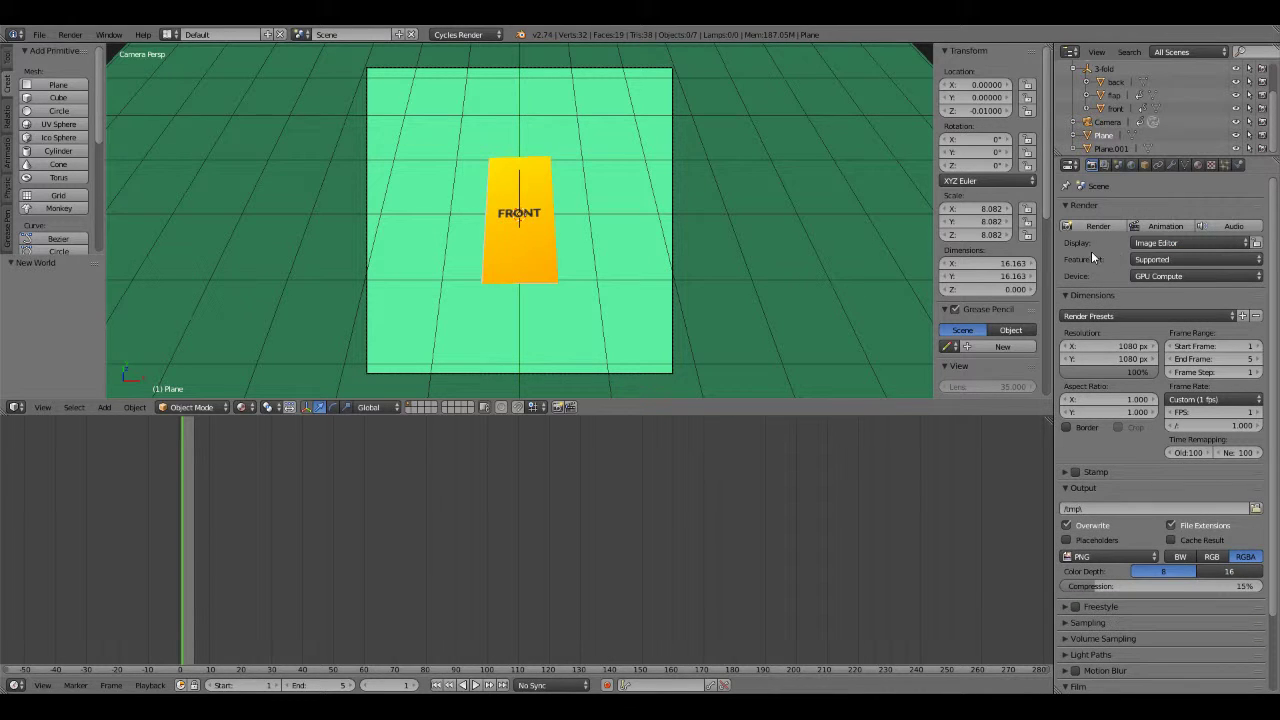
Save the blend file and display the World.001 background settings.
click(41, 35)
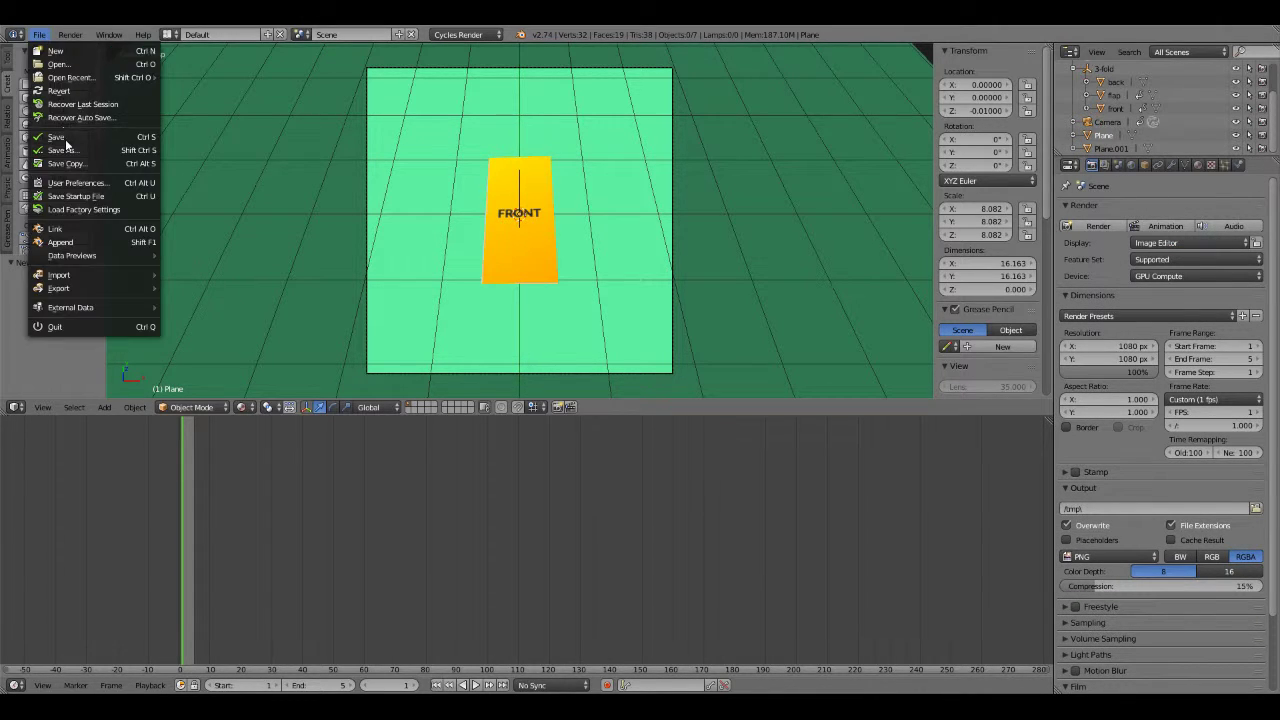
click(84, 137)
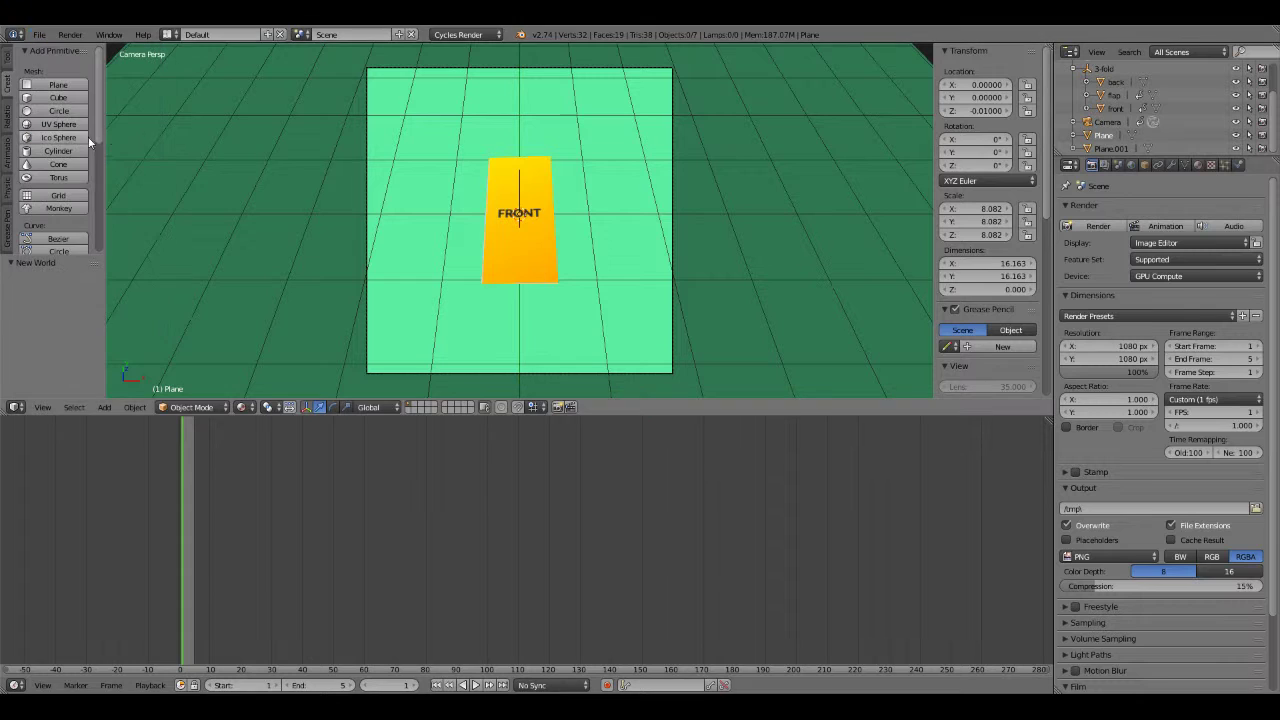
click(1119, 166)
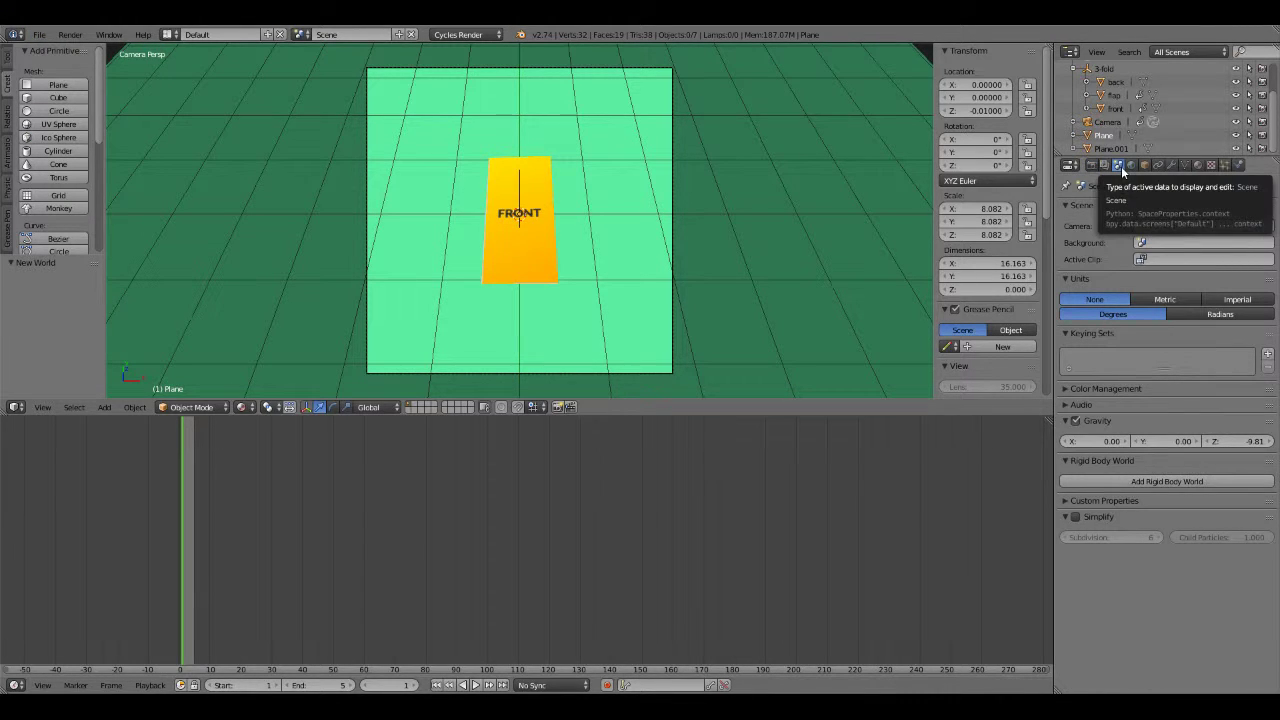
click(1130, 166)
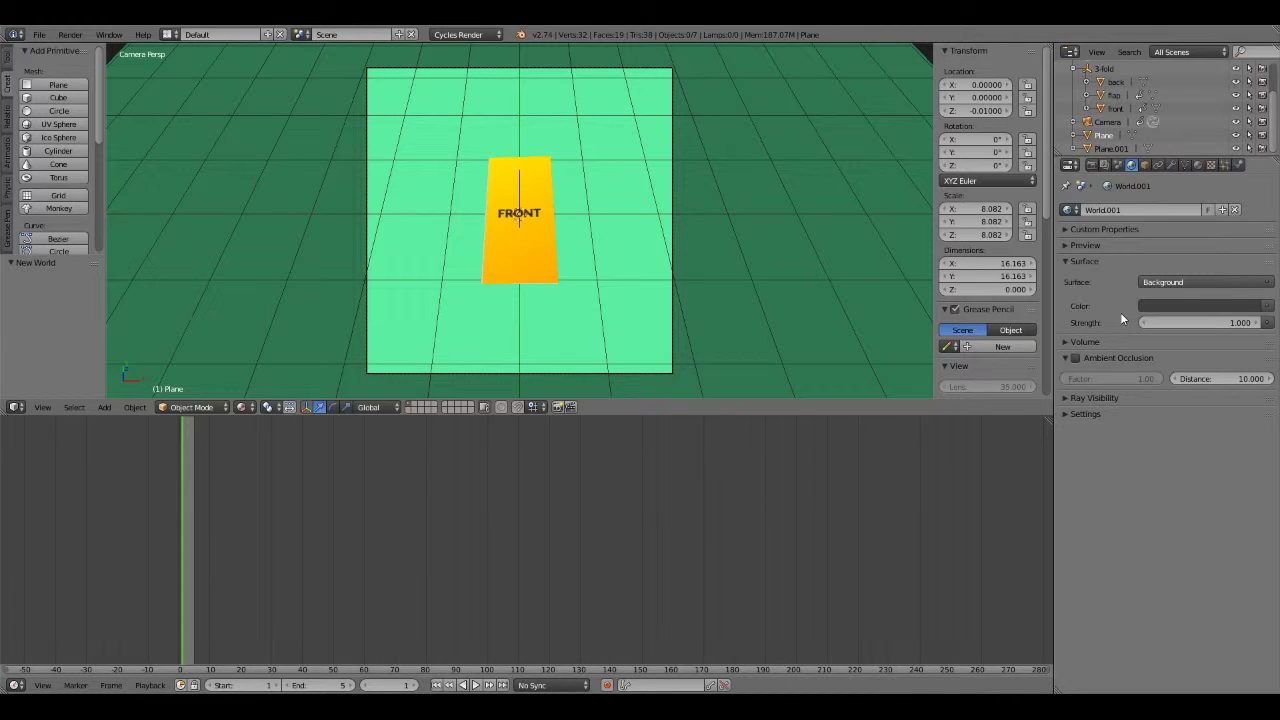
Rename Plane.001 to 'light' and show its Emission material at strength 100.
click(1065, 341)
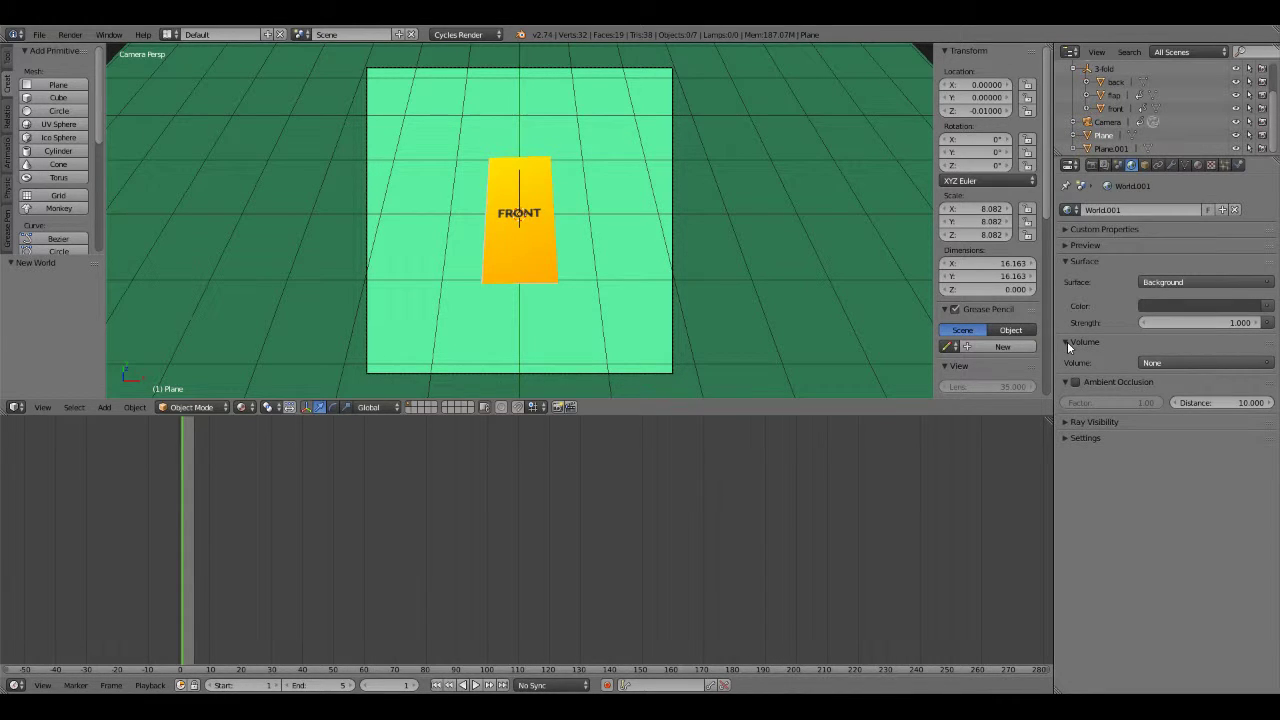
click(1067, 341)
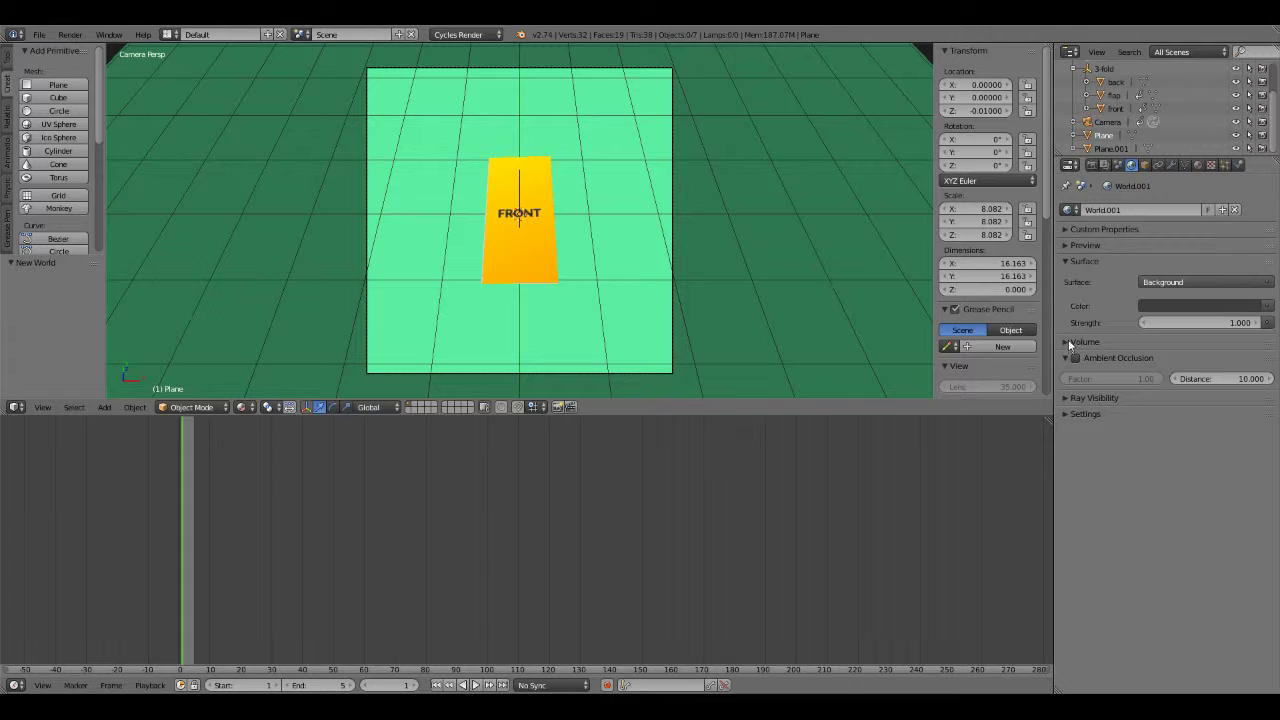
click(1111, 148)
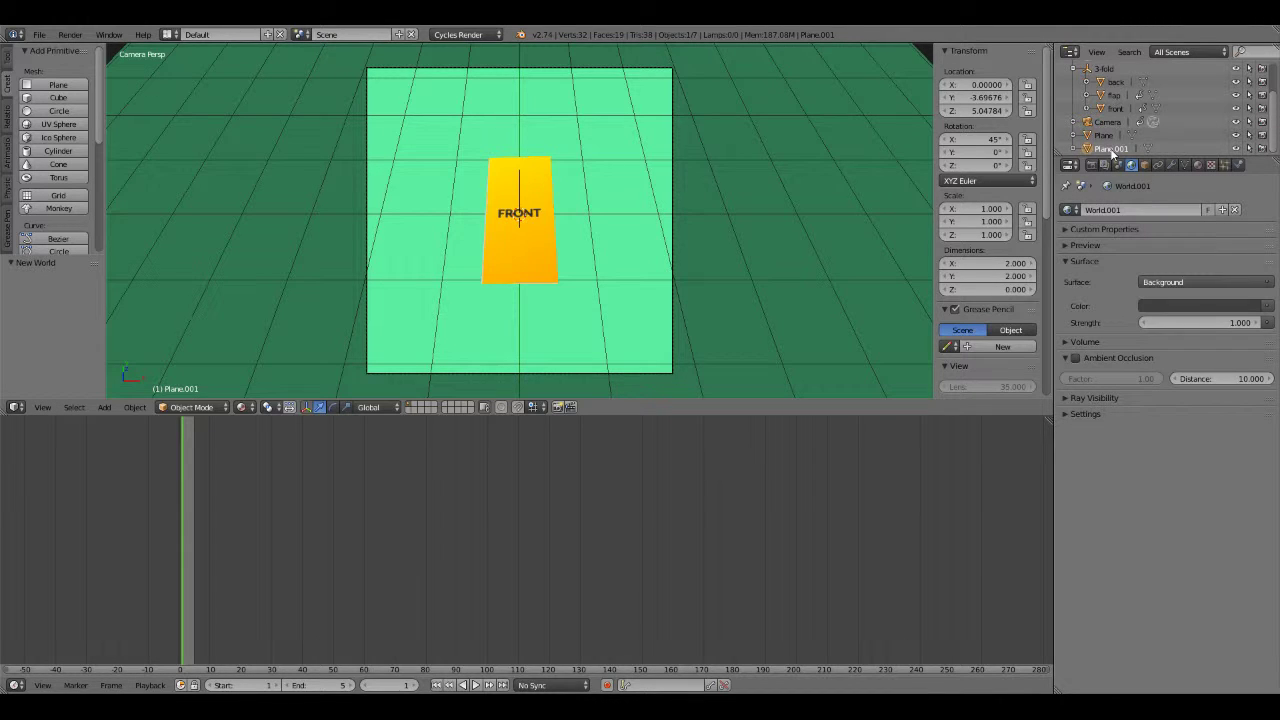
click(1197, 165)
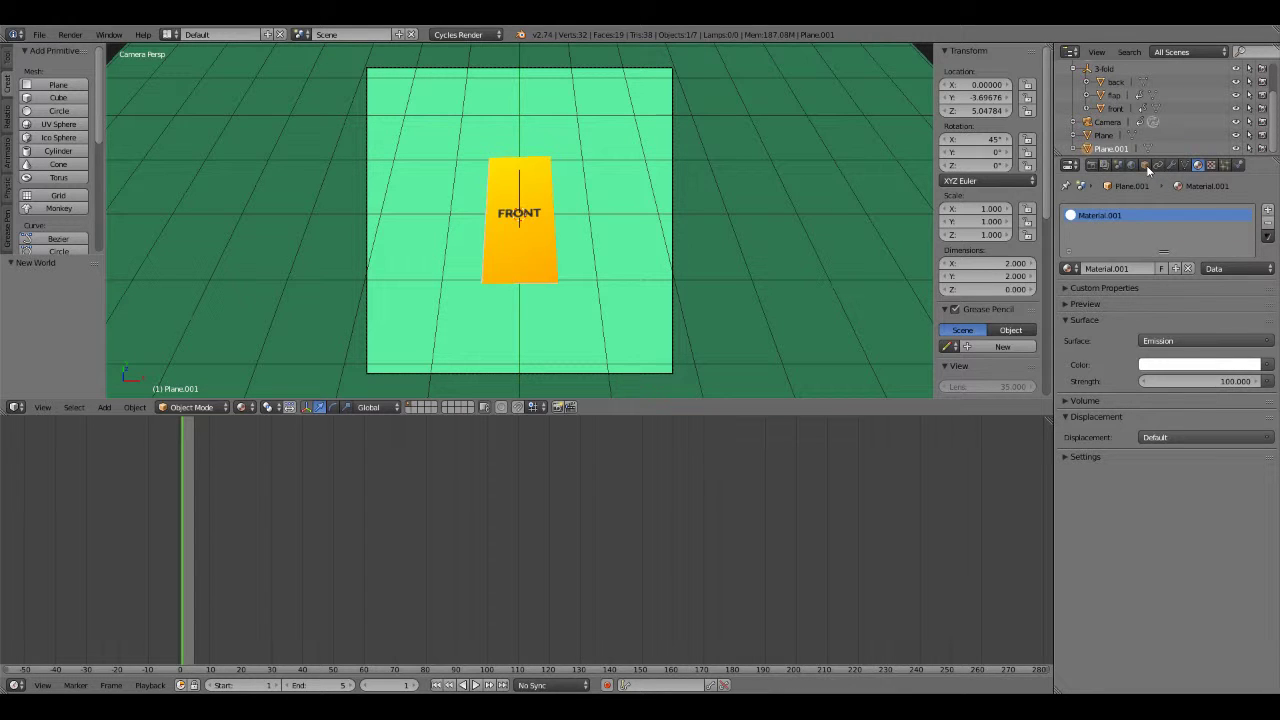
click(1145, 166)
click(1142, 208)
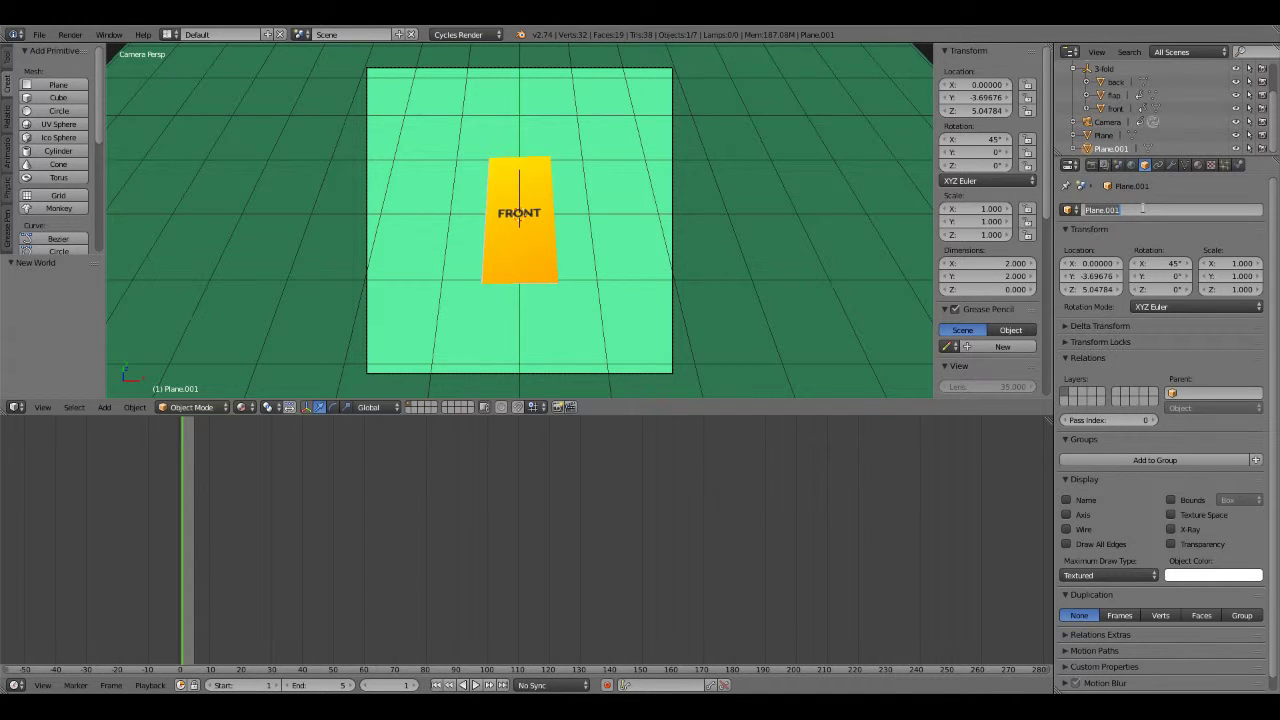
text(light)
key(Return)
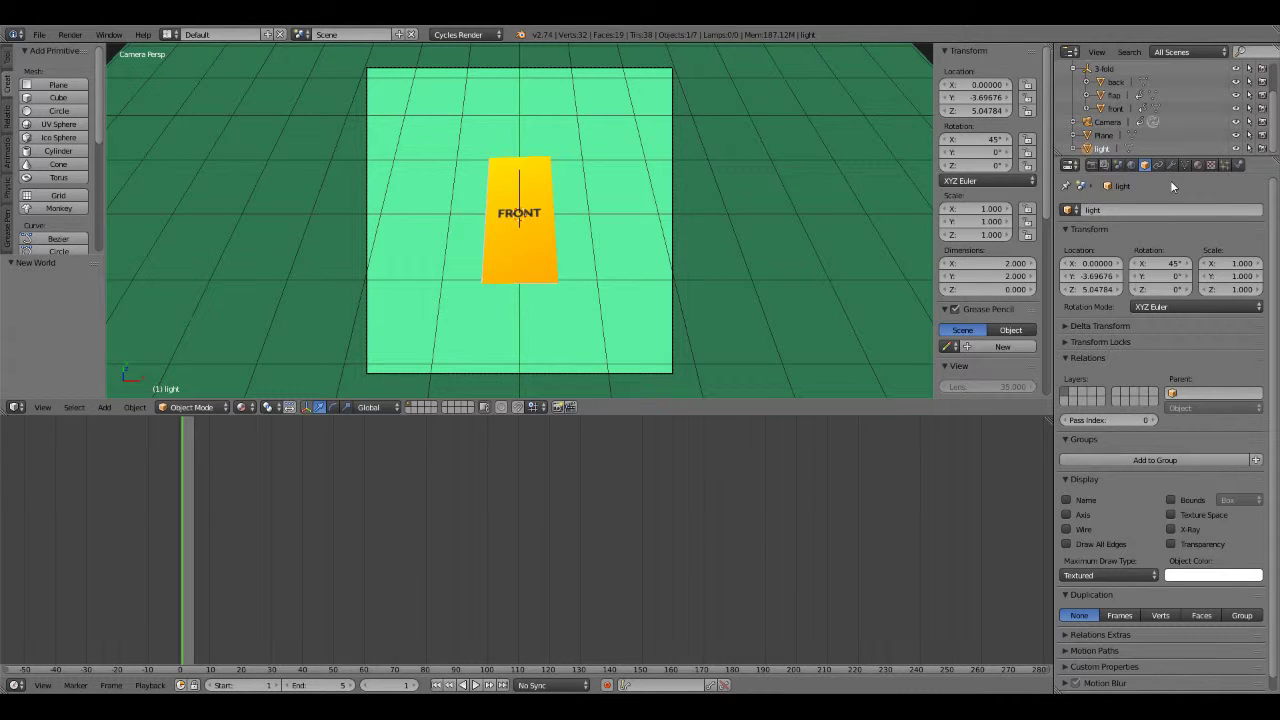
click(1197, 164)
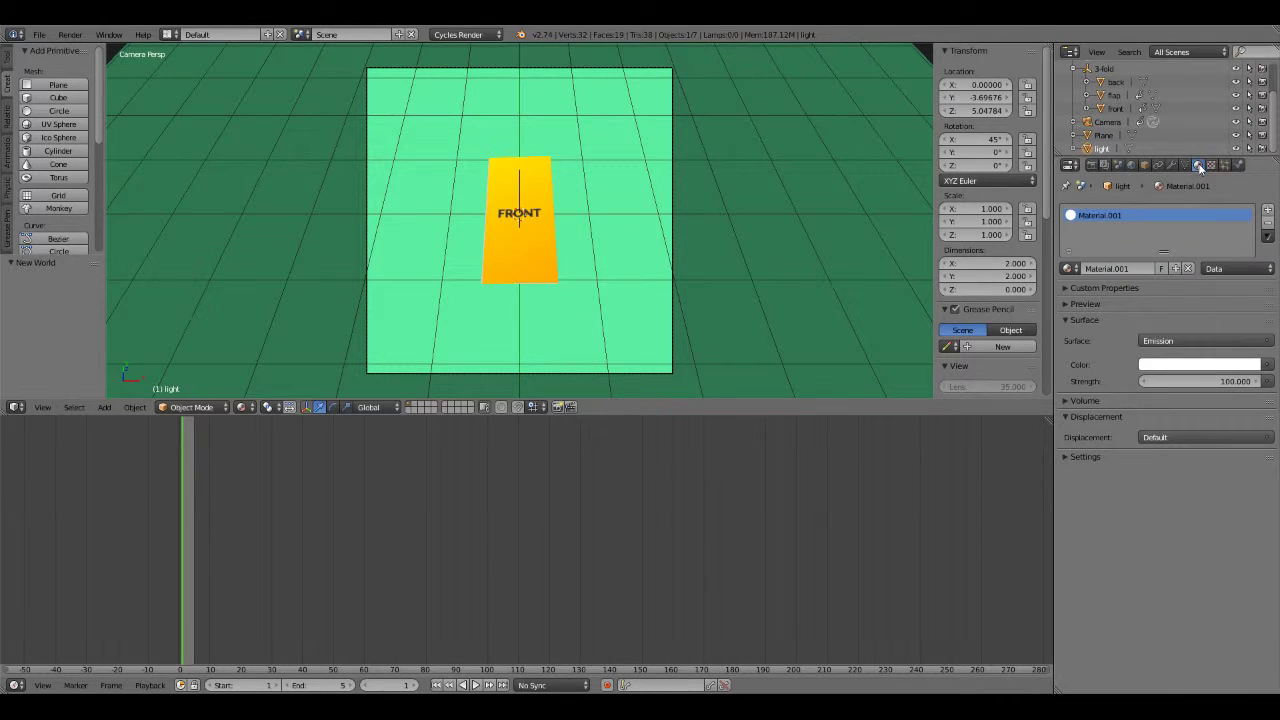
Scale the light plane uniformly to 2.258, about 4.5 units wide, and return to camera view.
scroll(643, 190, down, 4)
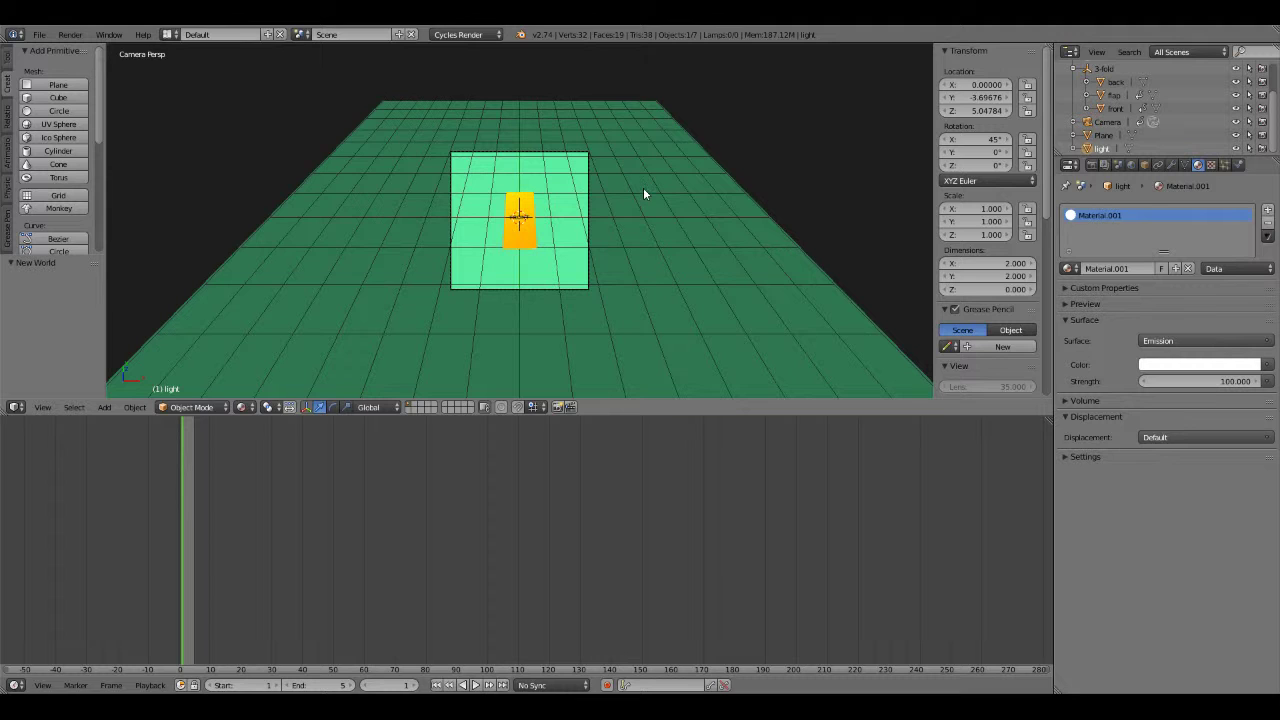
middle_drag(648, 169, 492, 192)
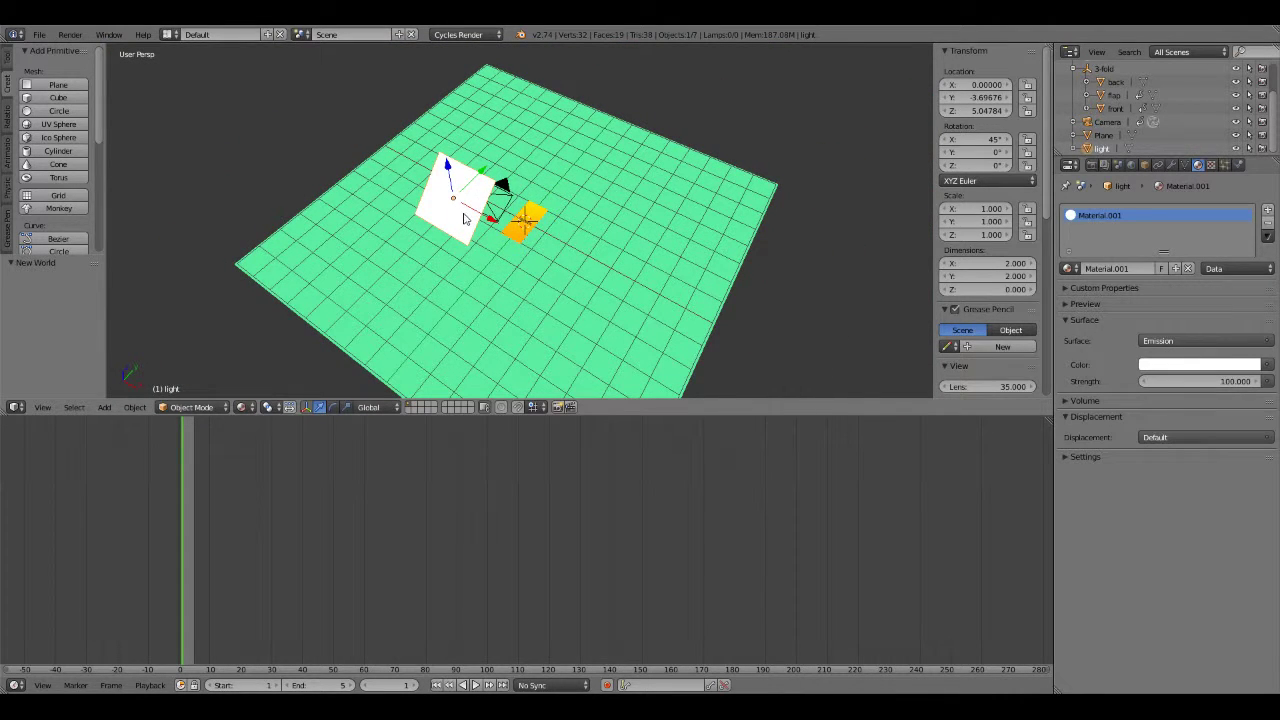
key(s)
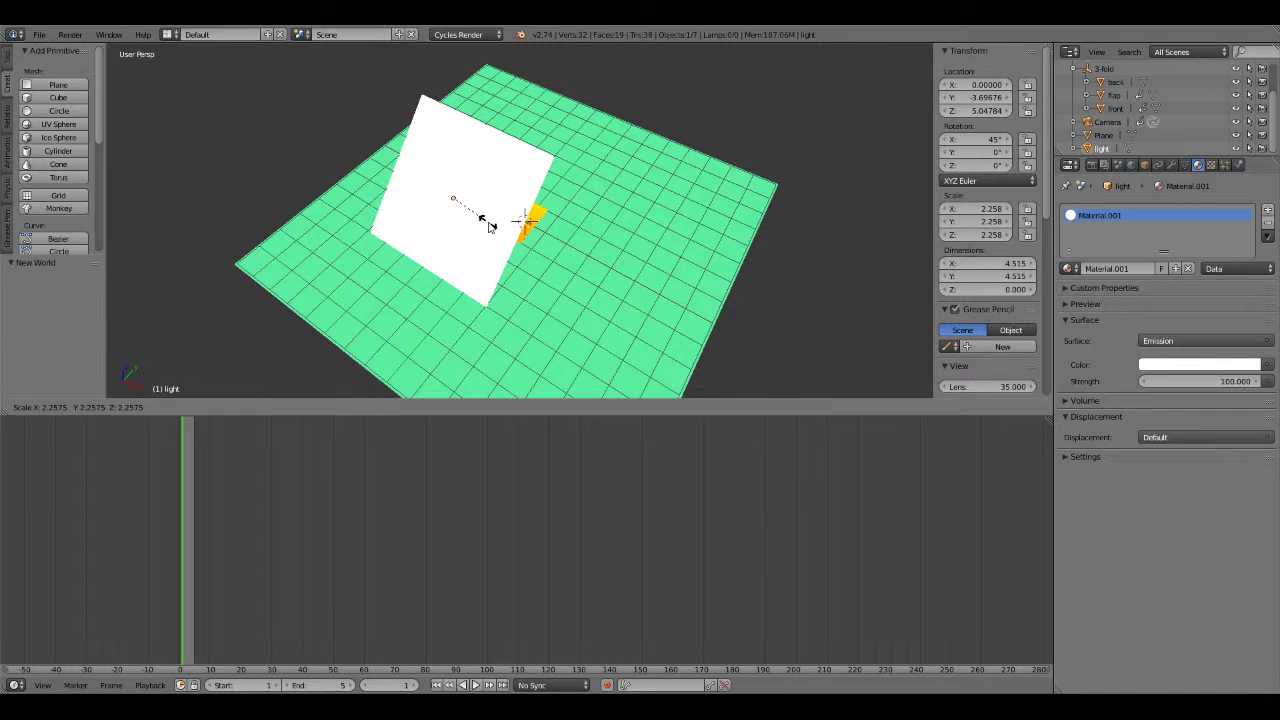
click(490, 226)
click(42, 407)
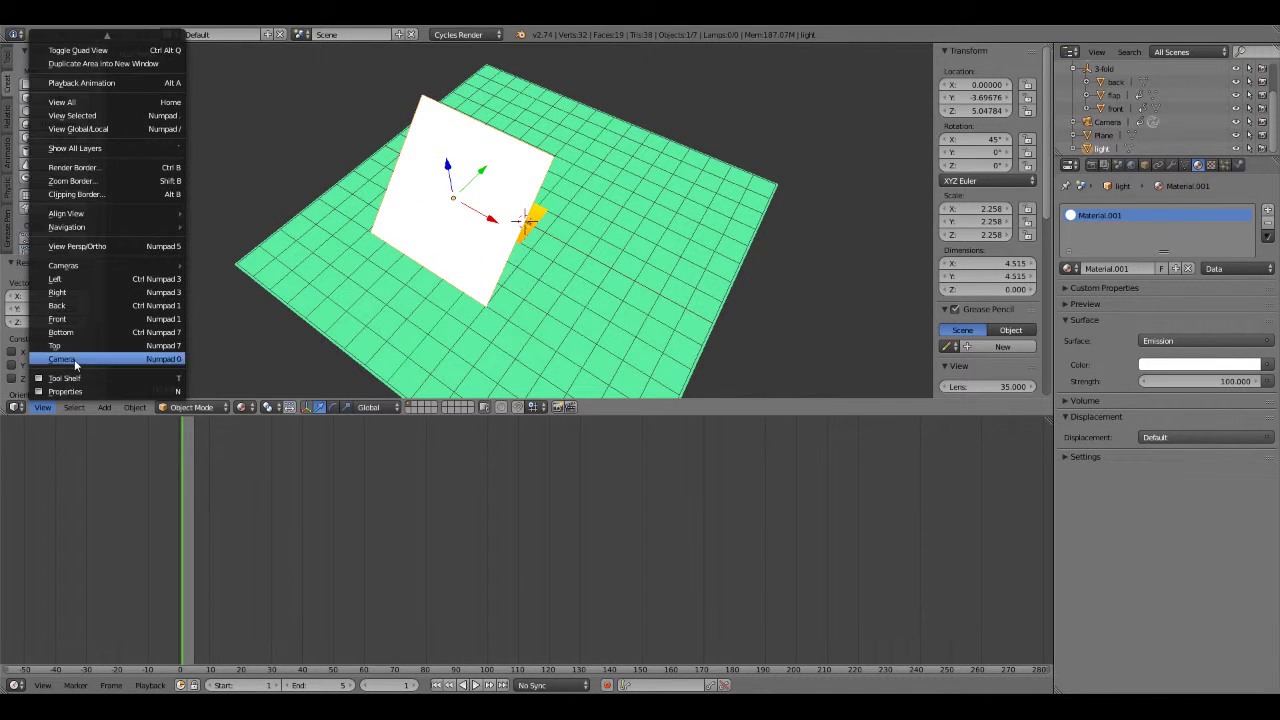
click(75, 360)
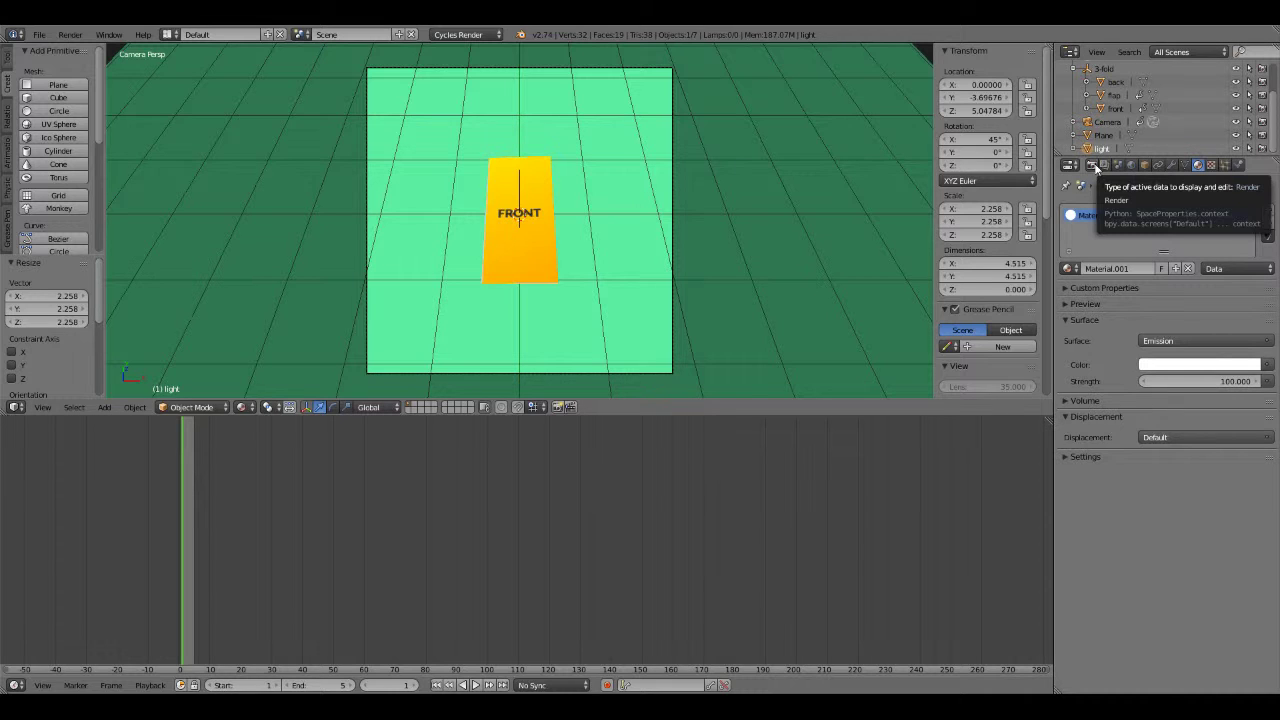
Switch the viewport to Rendered shading and try the light's emission strength at 50.
click(244, 407)
click(268, 318)
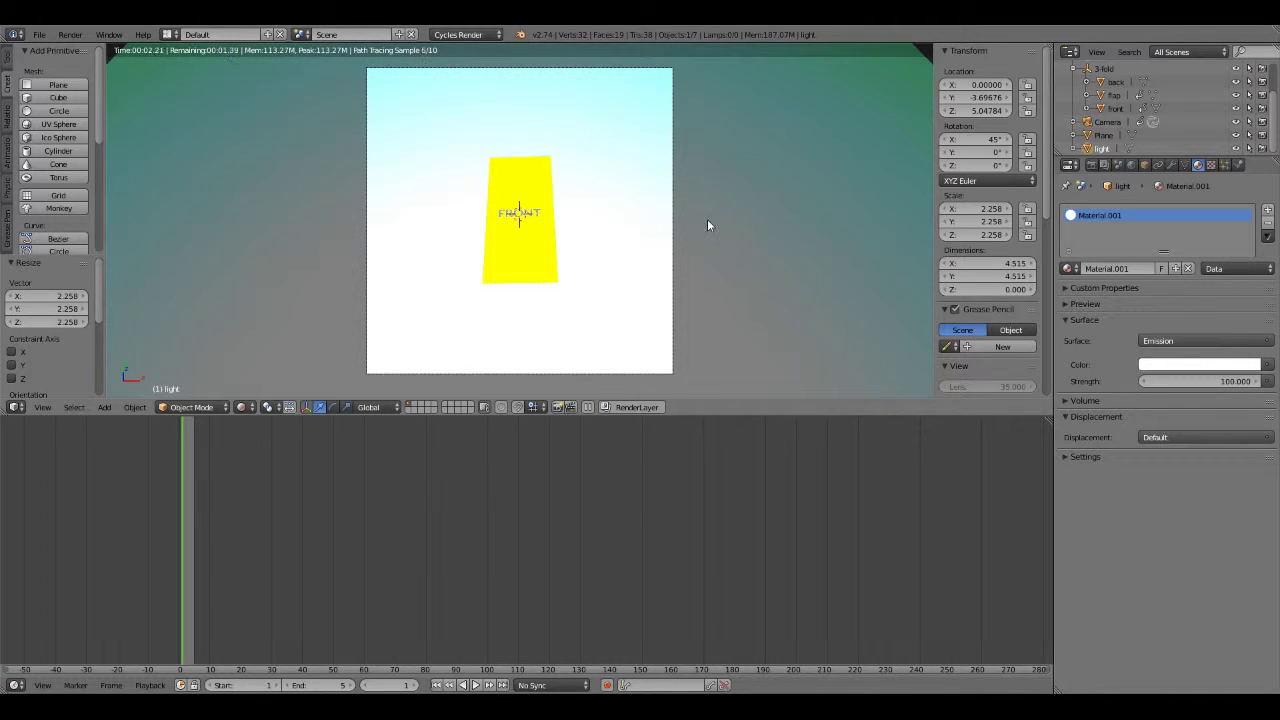
click(1184, 379)
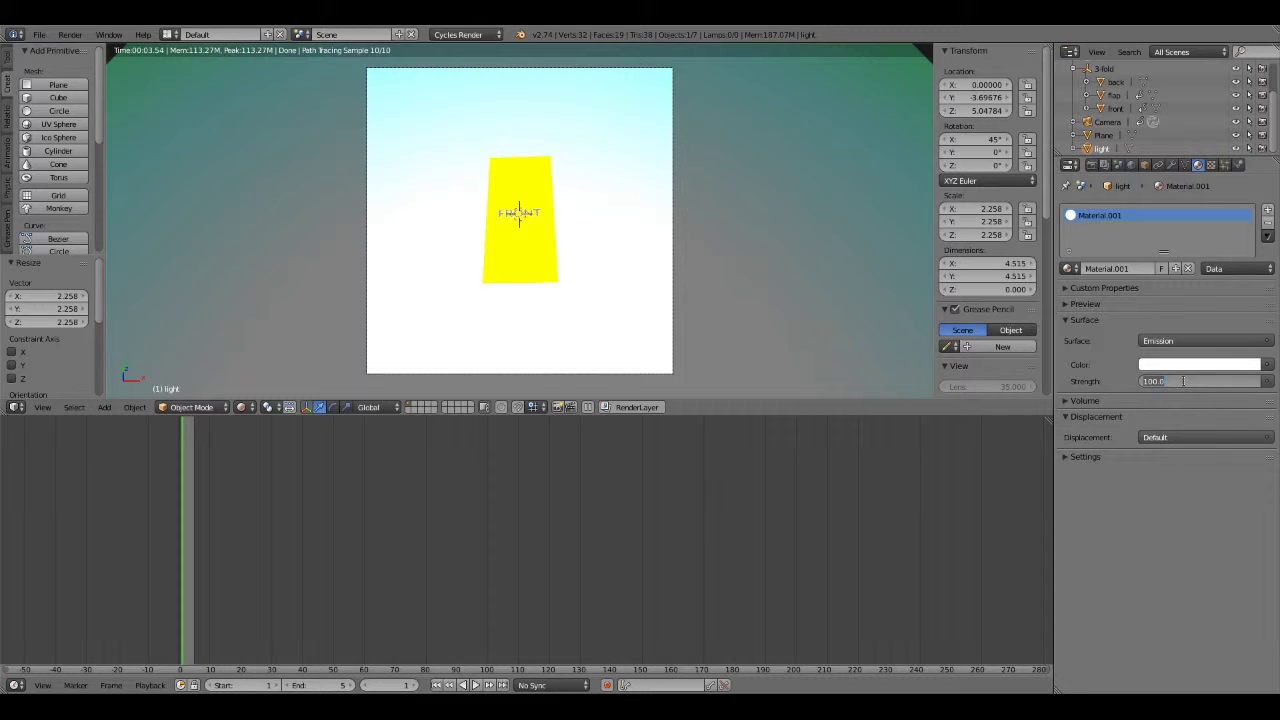
text(50)
key(Return)
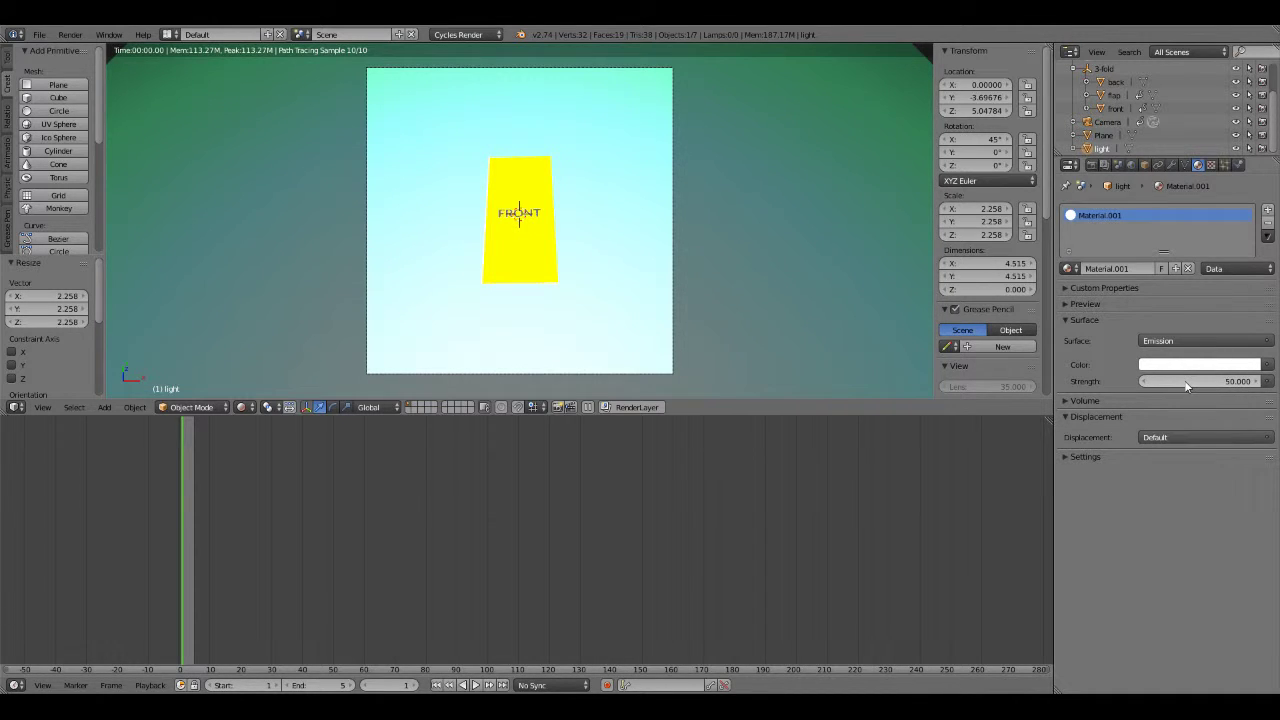
Restore the emission strength to 100 and turn the timeline area into a 3D View.
click(1185, 382)
text(100)
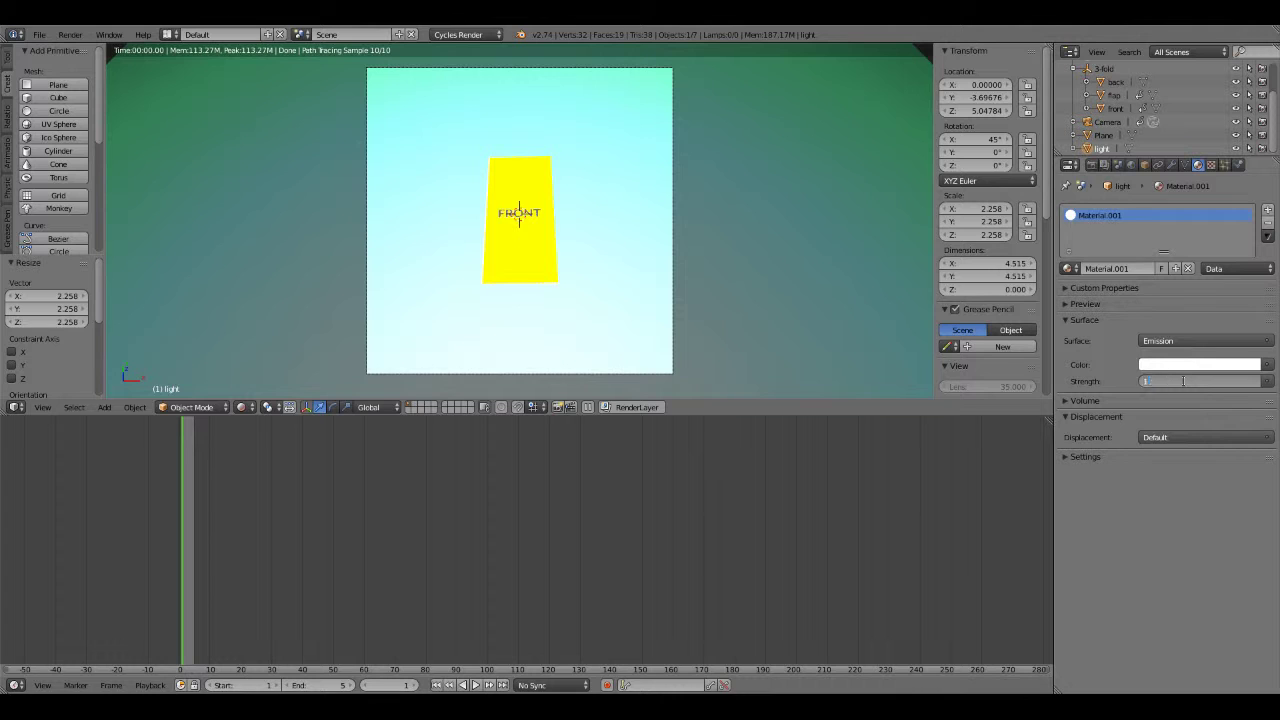
key(Return)
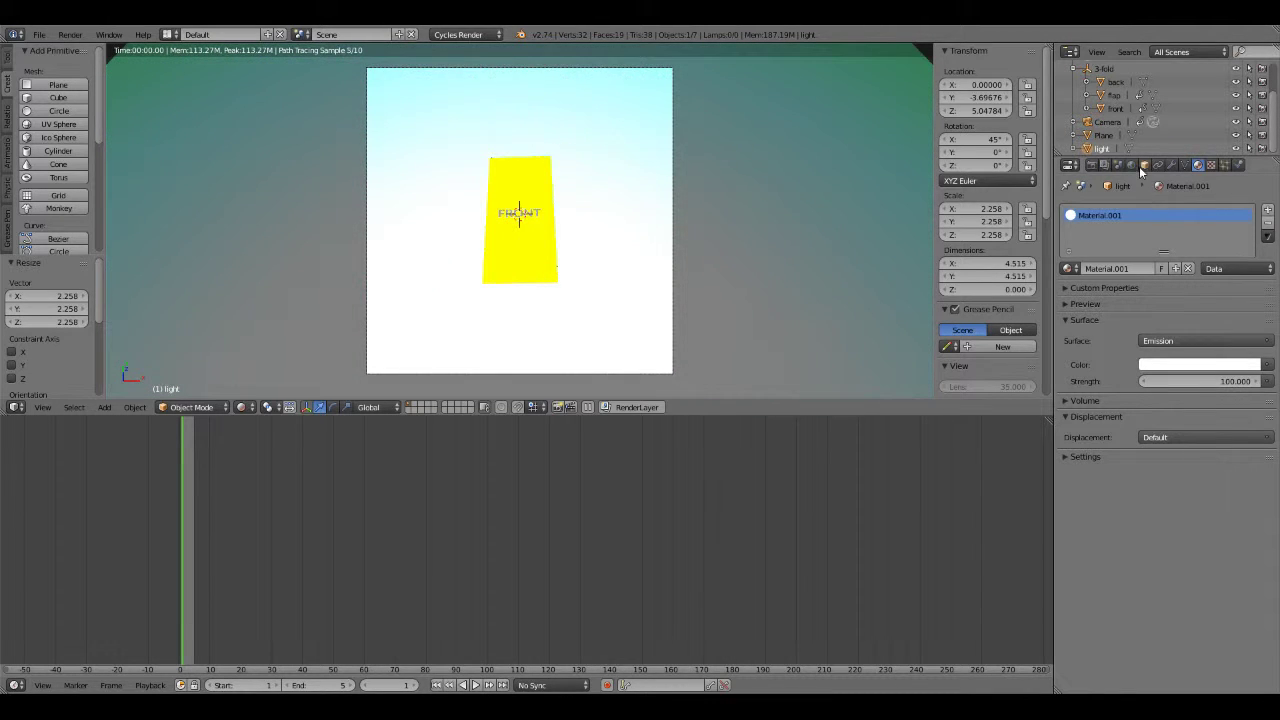
click(15, 685)
click(32, 673)
Raise the light plane to about Z 11.20 in the lower 3D view, then select the floor Plane.
scroll(461, 558, down, 3)
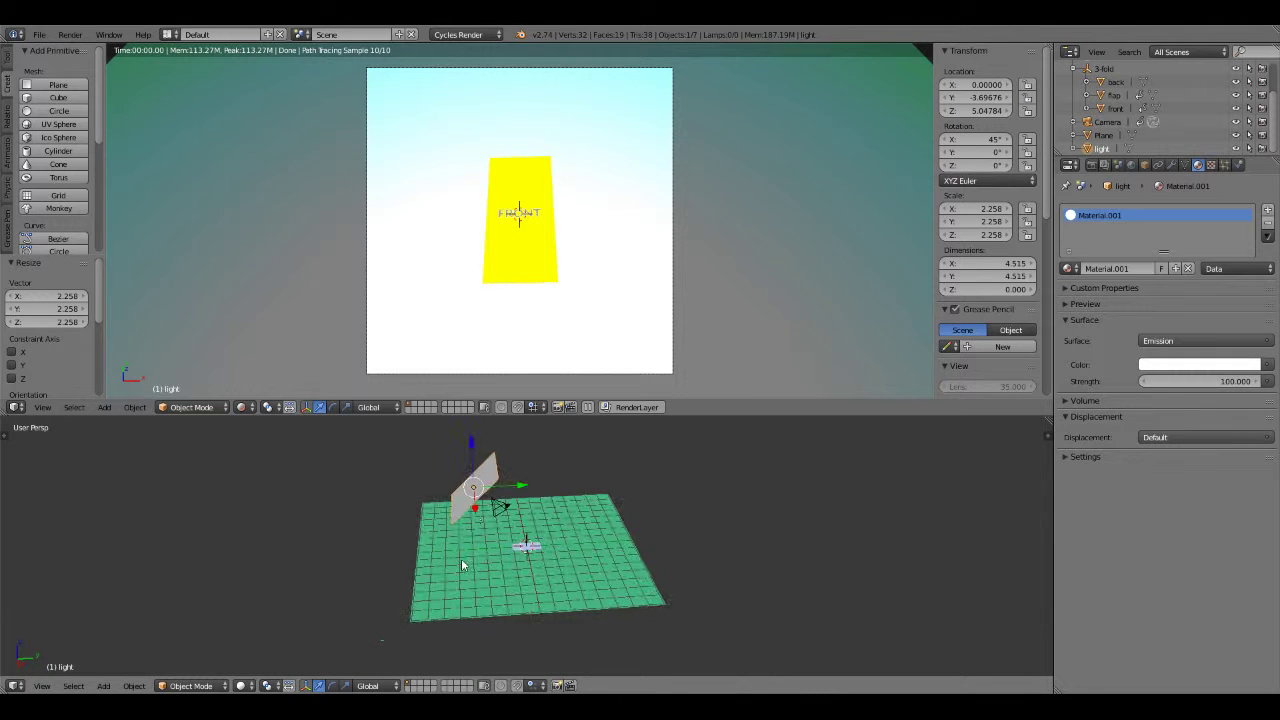
scroll(478, 487, down, 3)
mouse_move(491, 480)
mouse_down()
mouse_move(503, 469)
mouse_move(492, 470)
mouse_up()
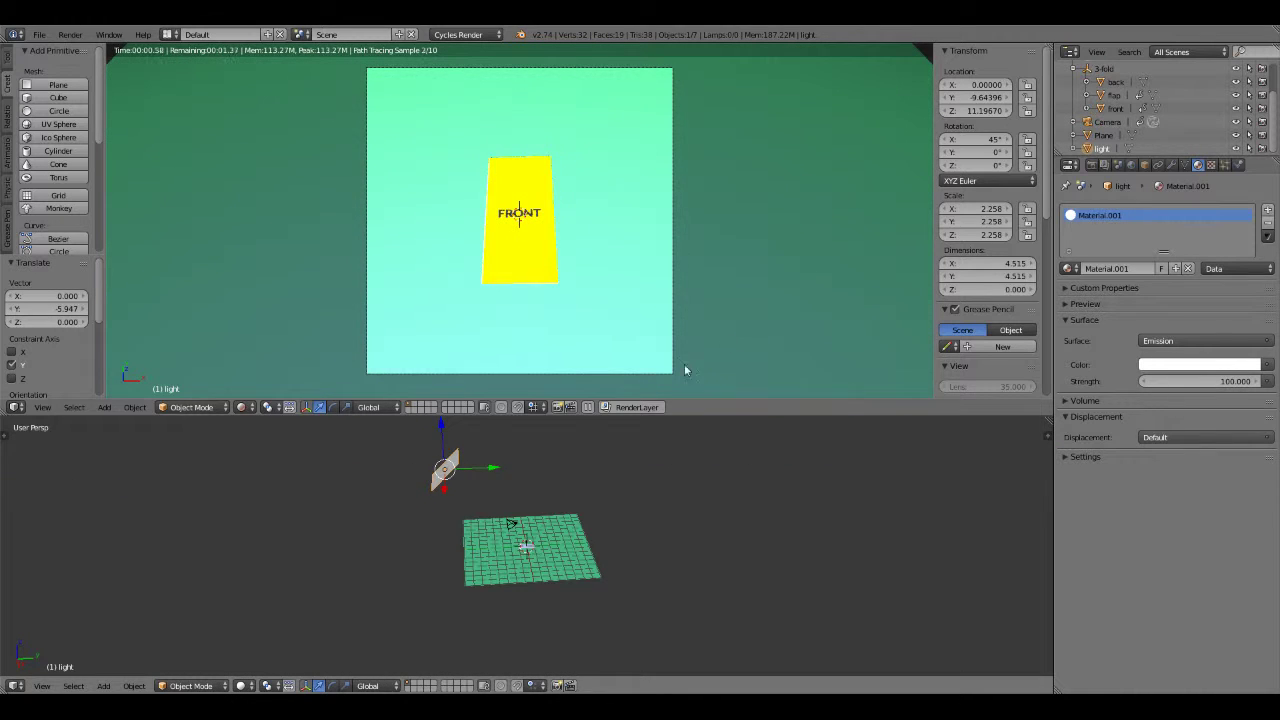
right_click(813, 266)
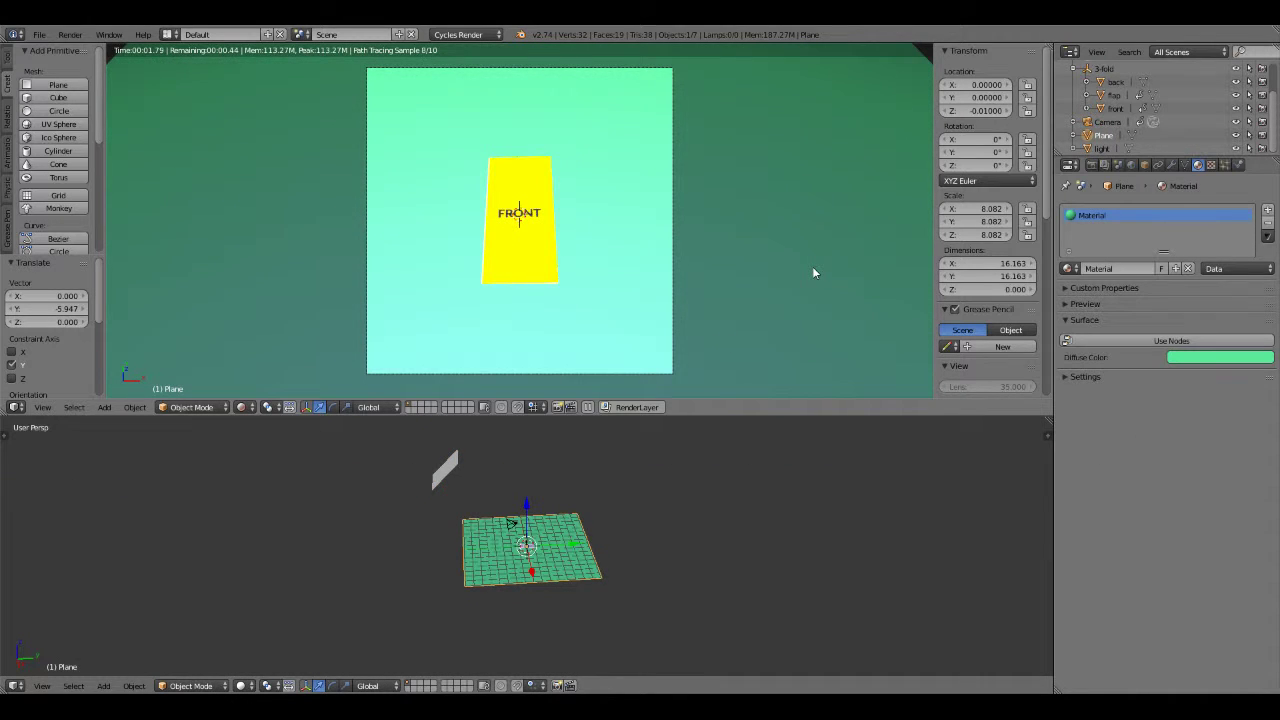
Enable nodes for the floor material and darken its Diffuse BSDF to a deeper green.
click(1150, 340)
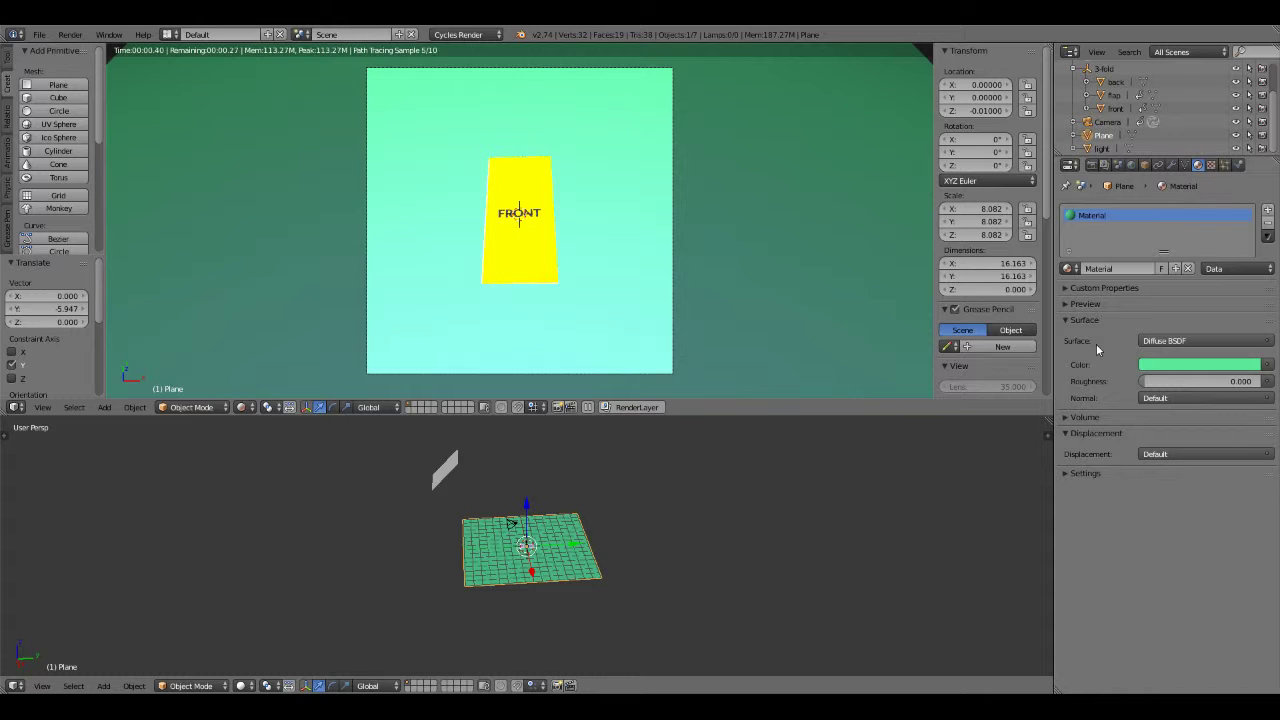
click(1152, 364)
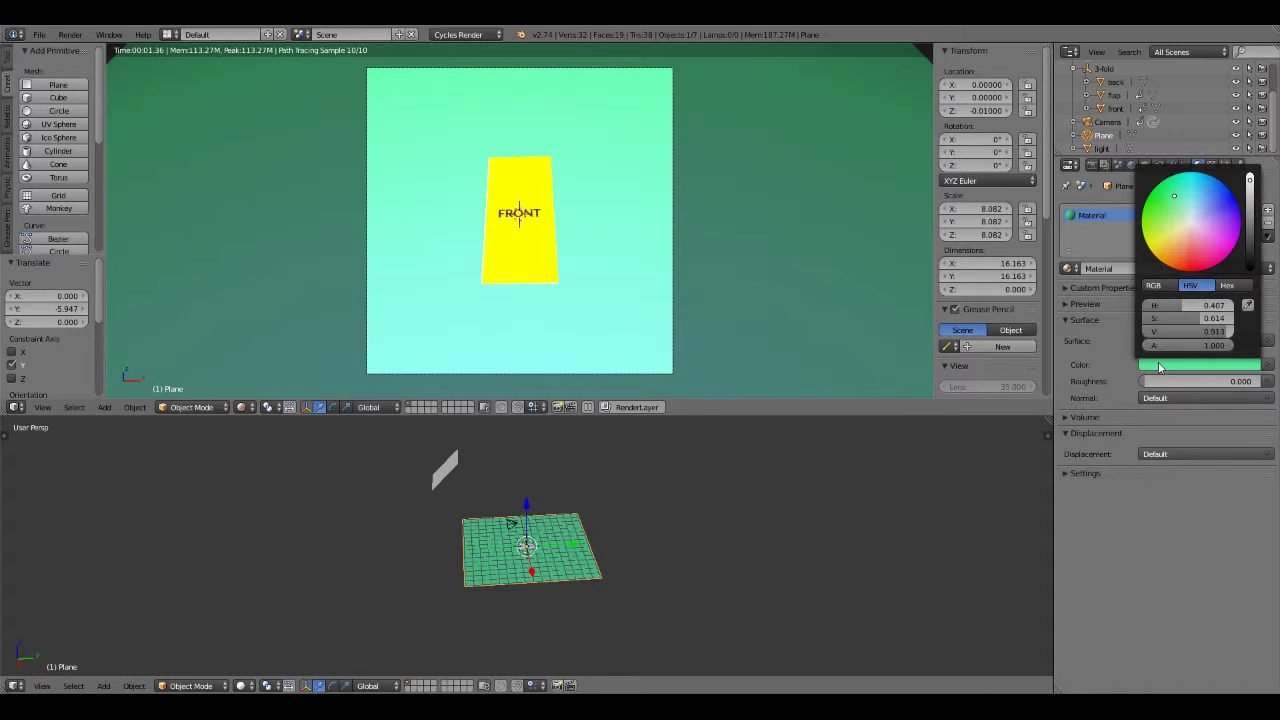
click(1251, 245)
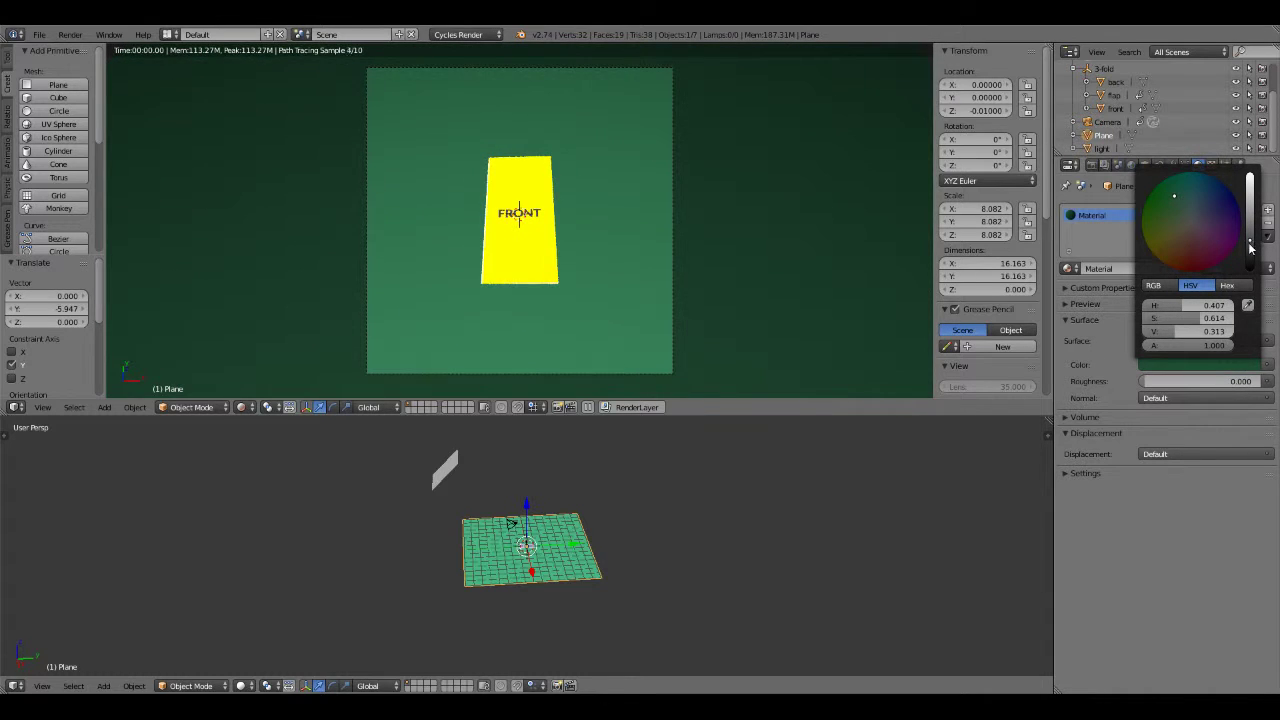
click(1250, 250)
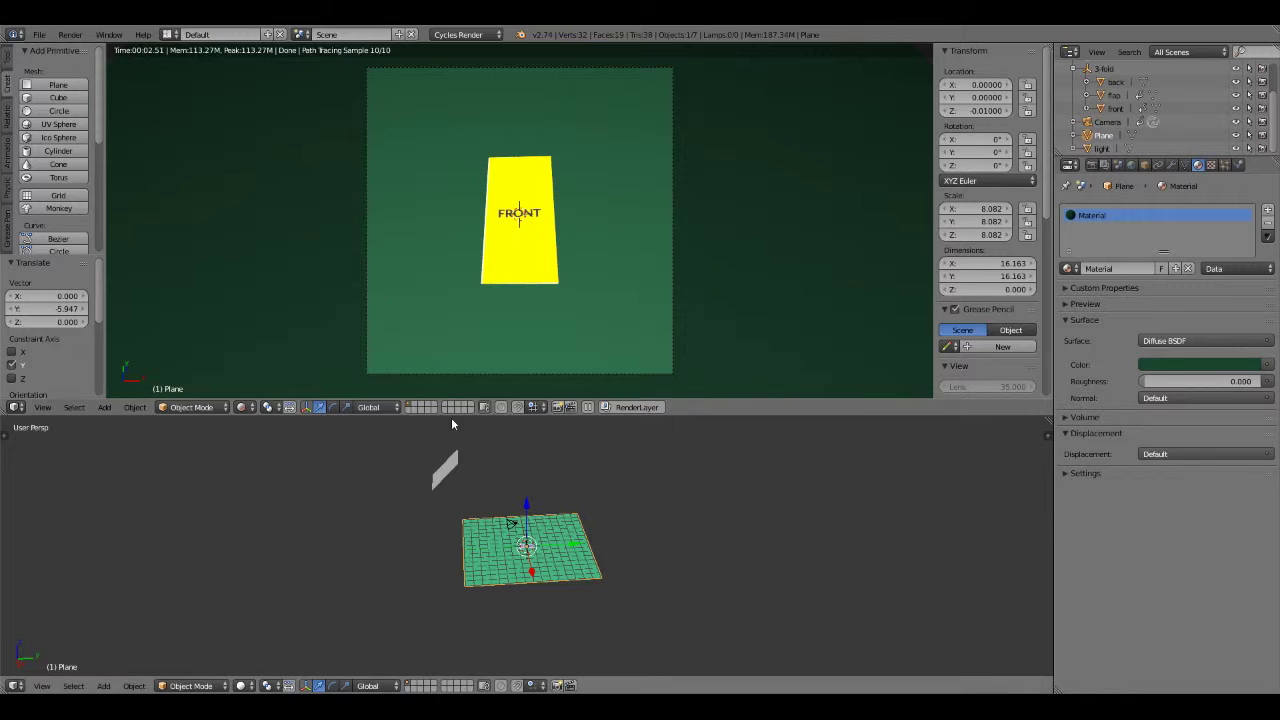
Set the light's Emission Strength to 50.
right_click(451, 459)
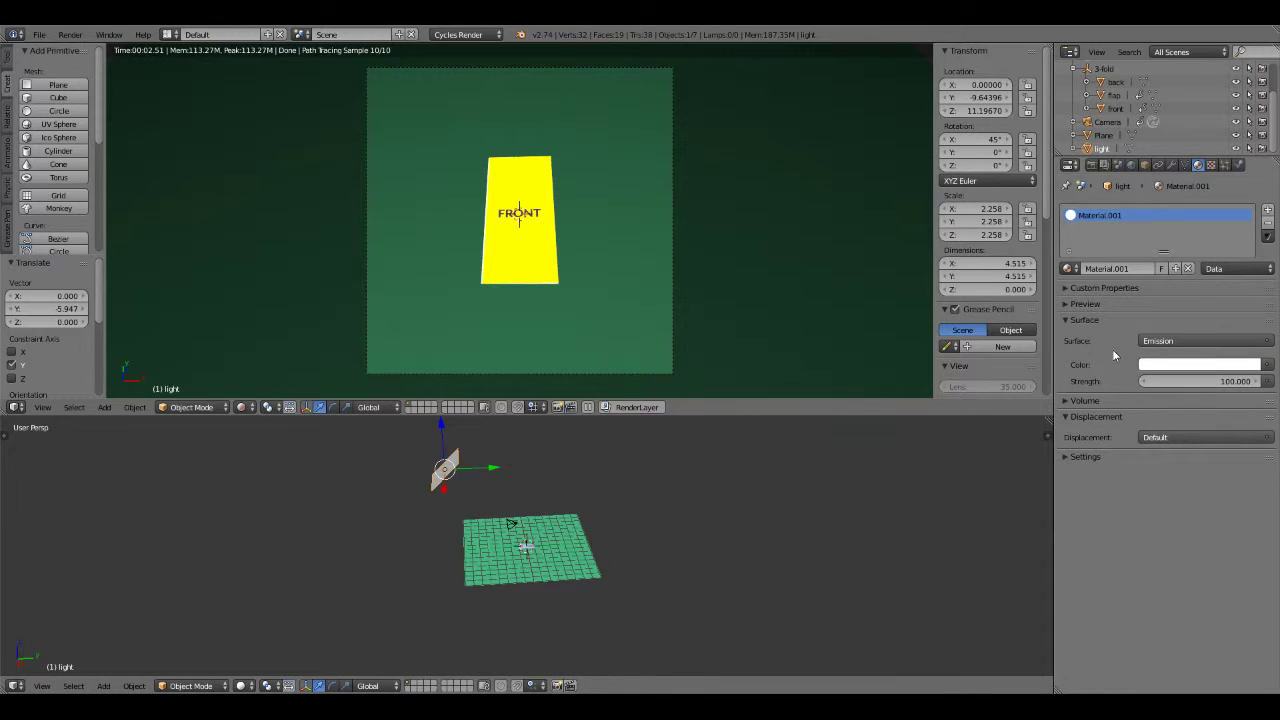
click(1178, 381)
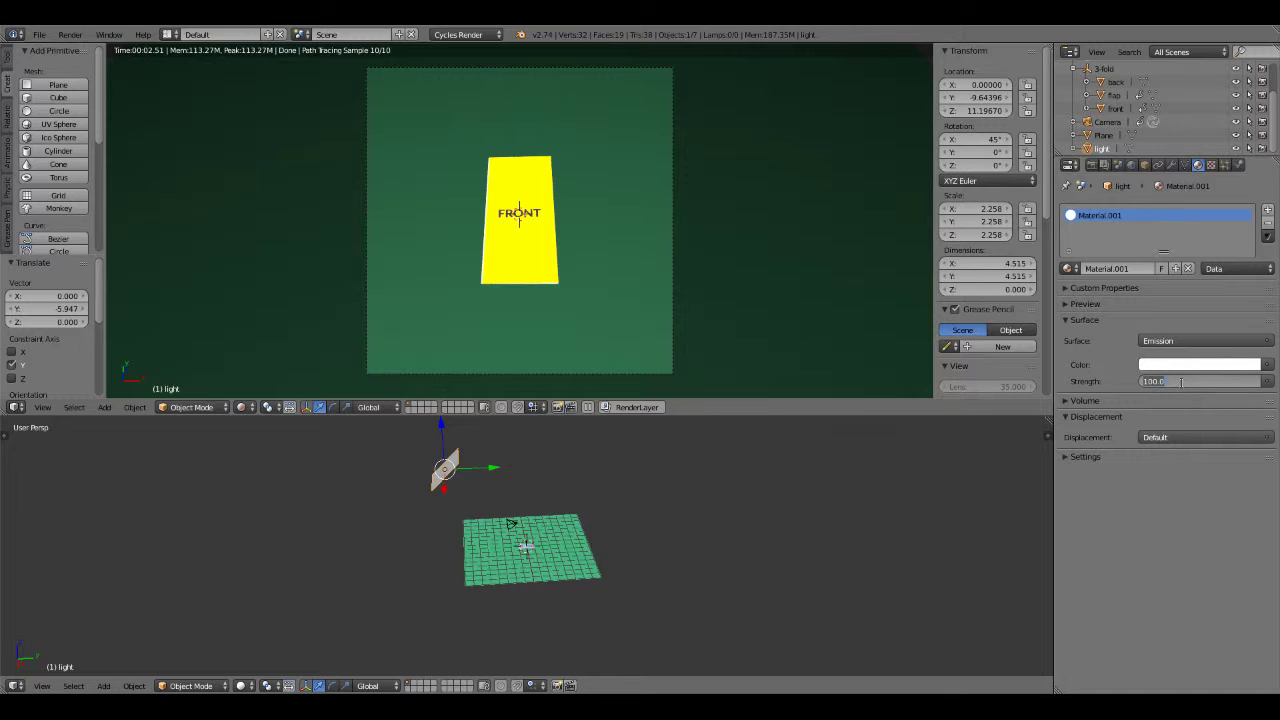
text(50)
key(Return)
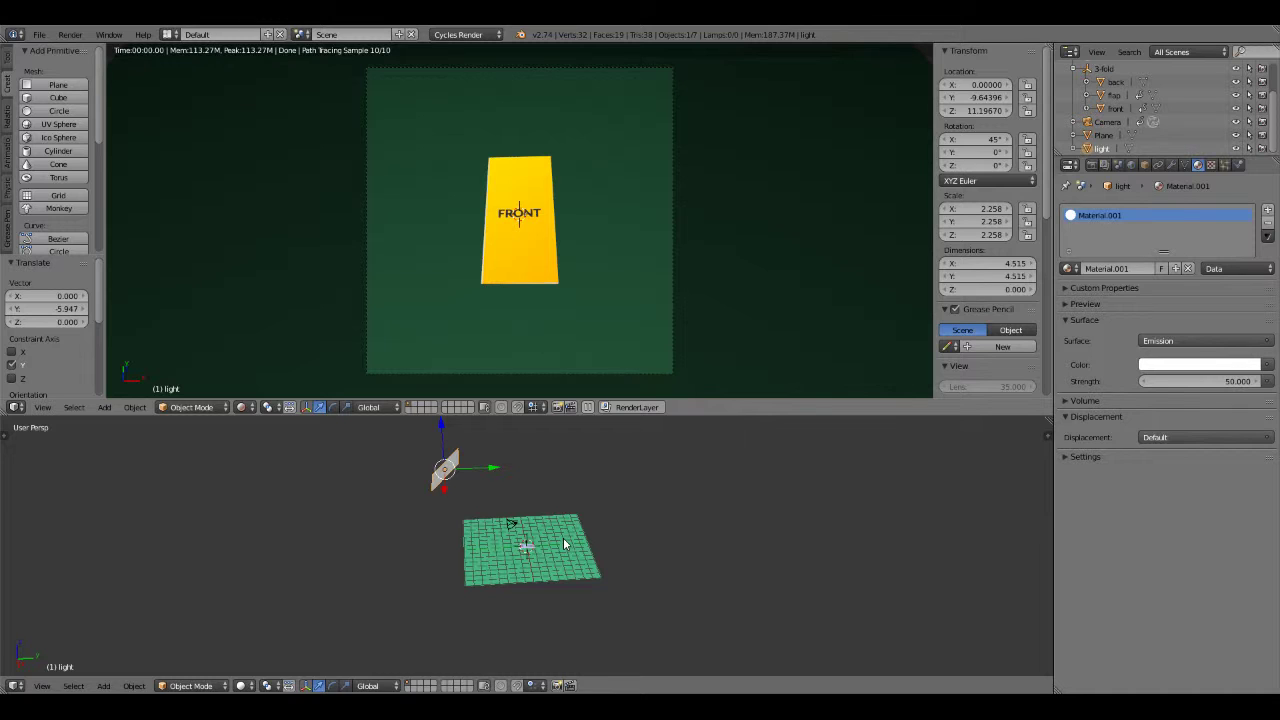
Shift the ground plane's colour from green to navy blue.
right_click(563, 537)
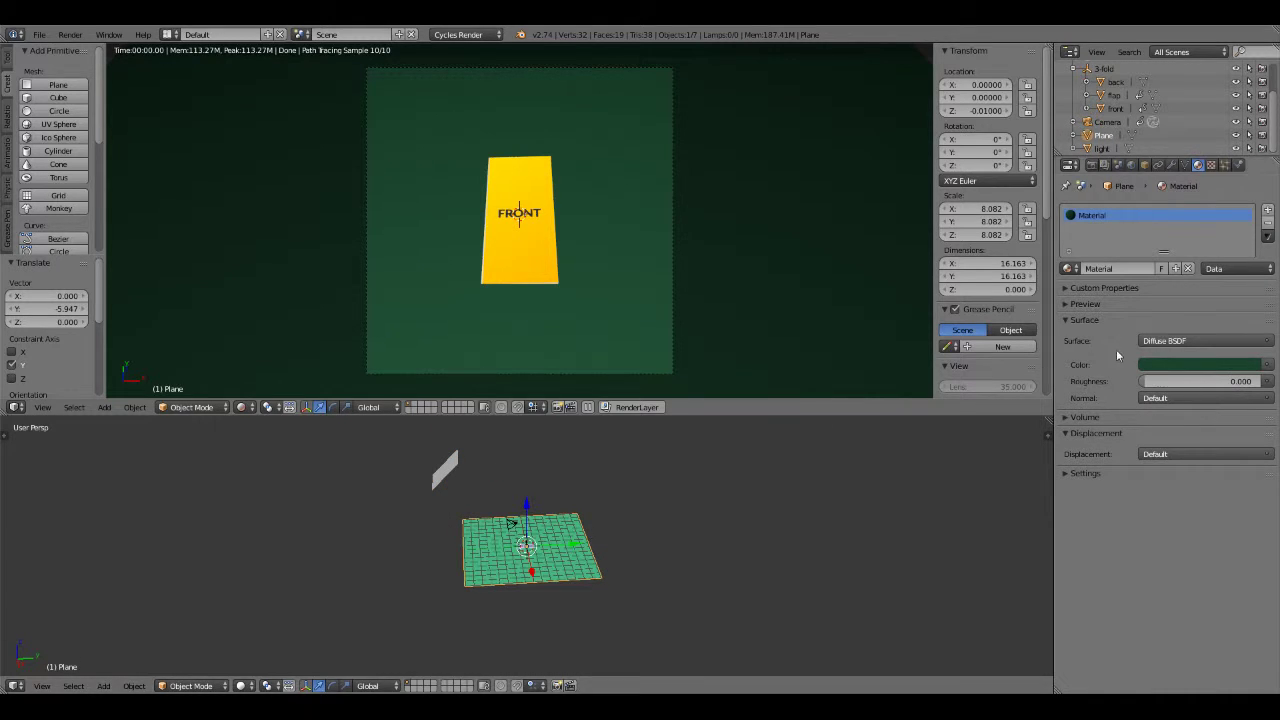
click(1159, 367)
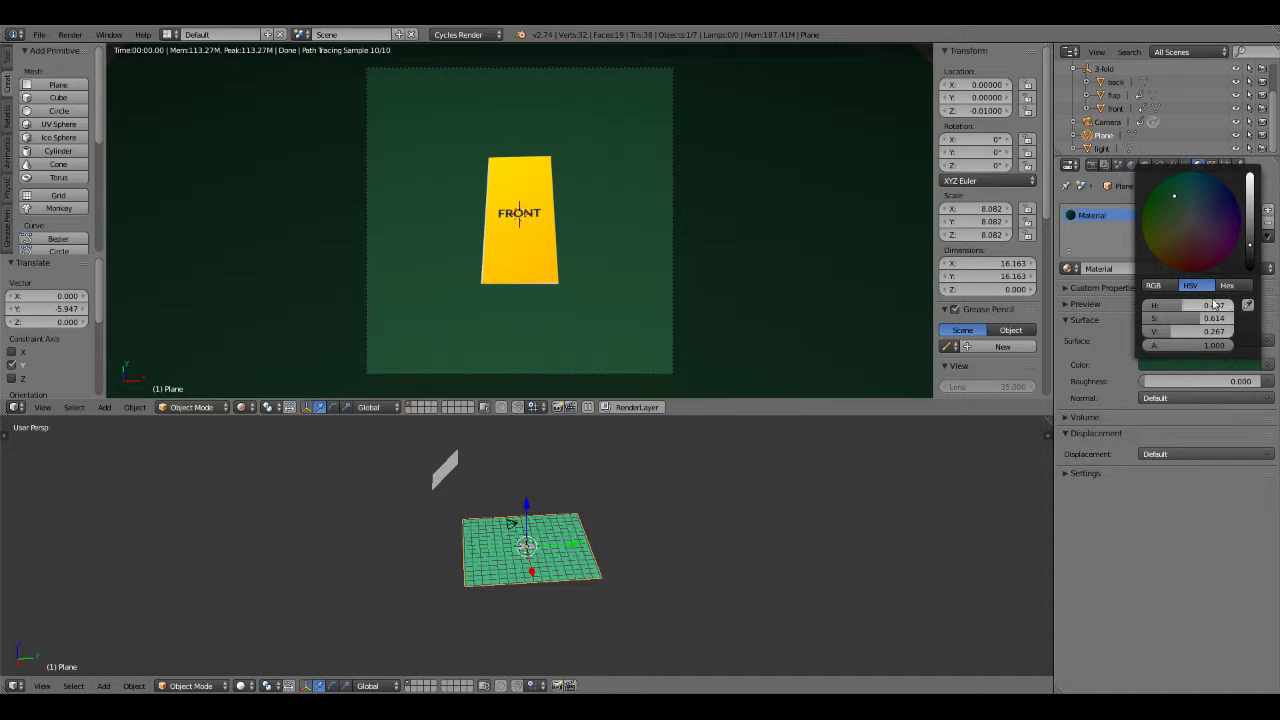
drag(1192, 307, 1206, 307)
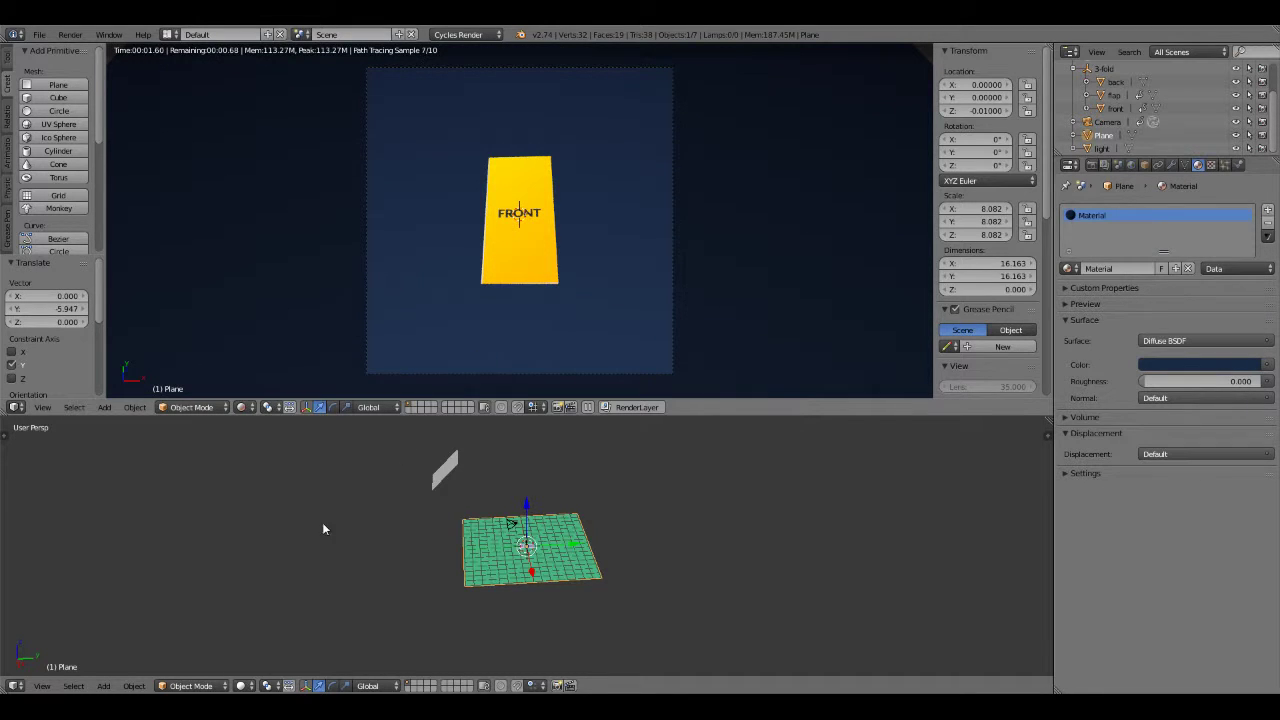
click(15, 685)
Make the lower area a Timeline, enlarge and zoom the camera view, and use Texture shading.
click(40, 649)
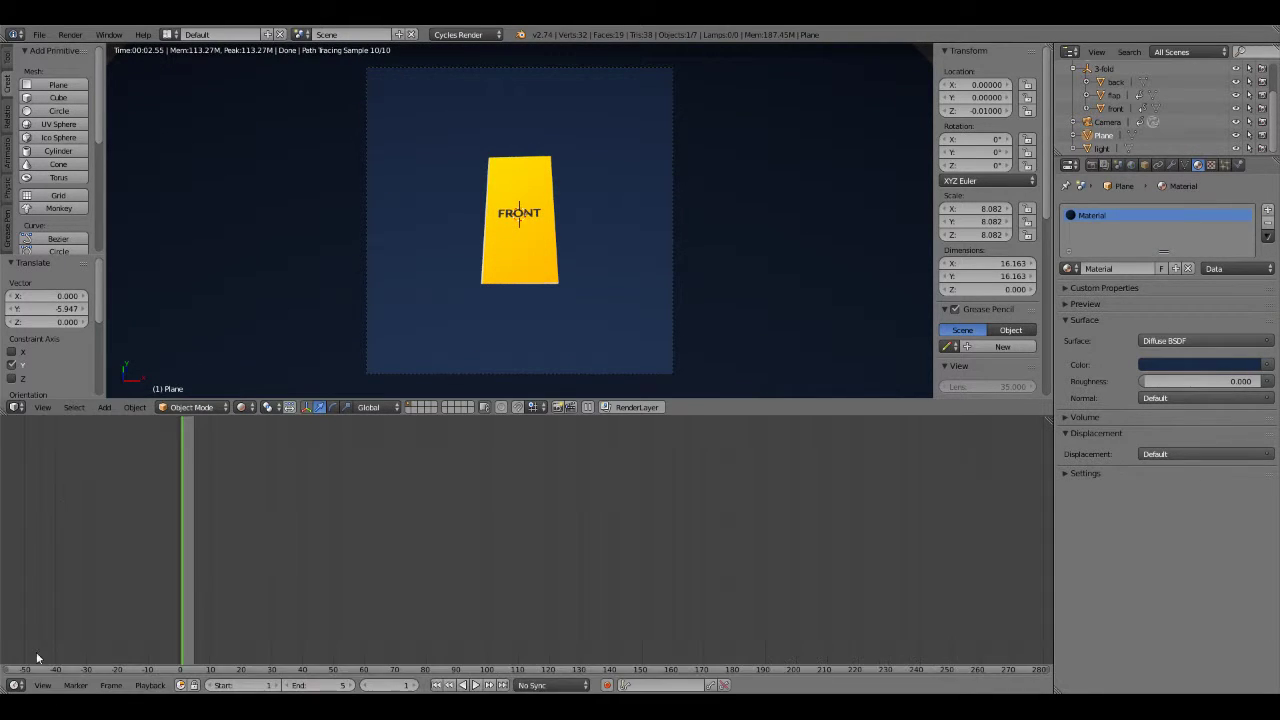
drag(759, 416, 705, 556)
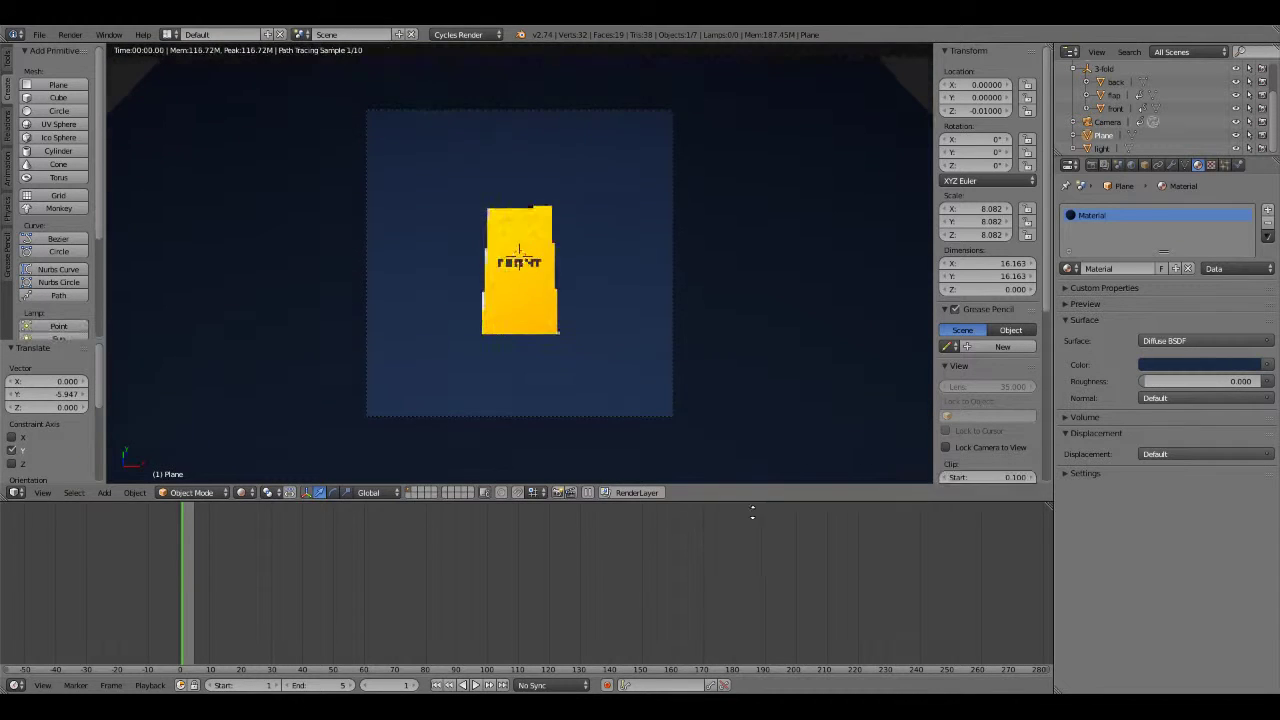
scroll(555, 310, up, 1)
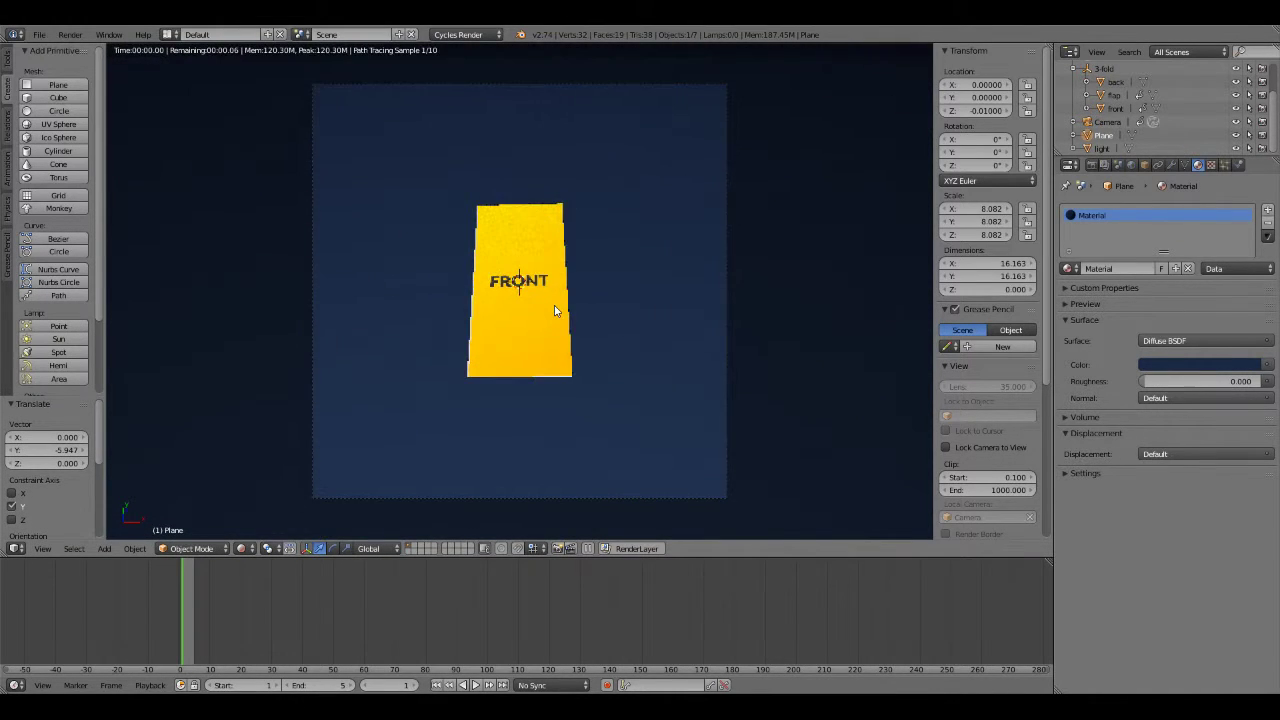
scroll(555, 310, up, 1)
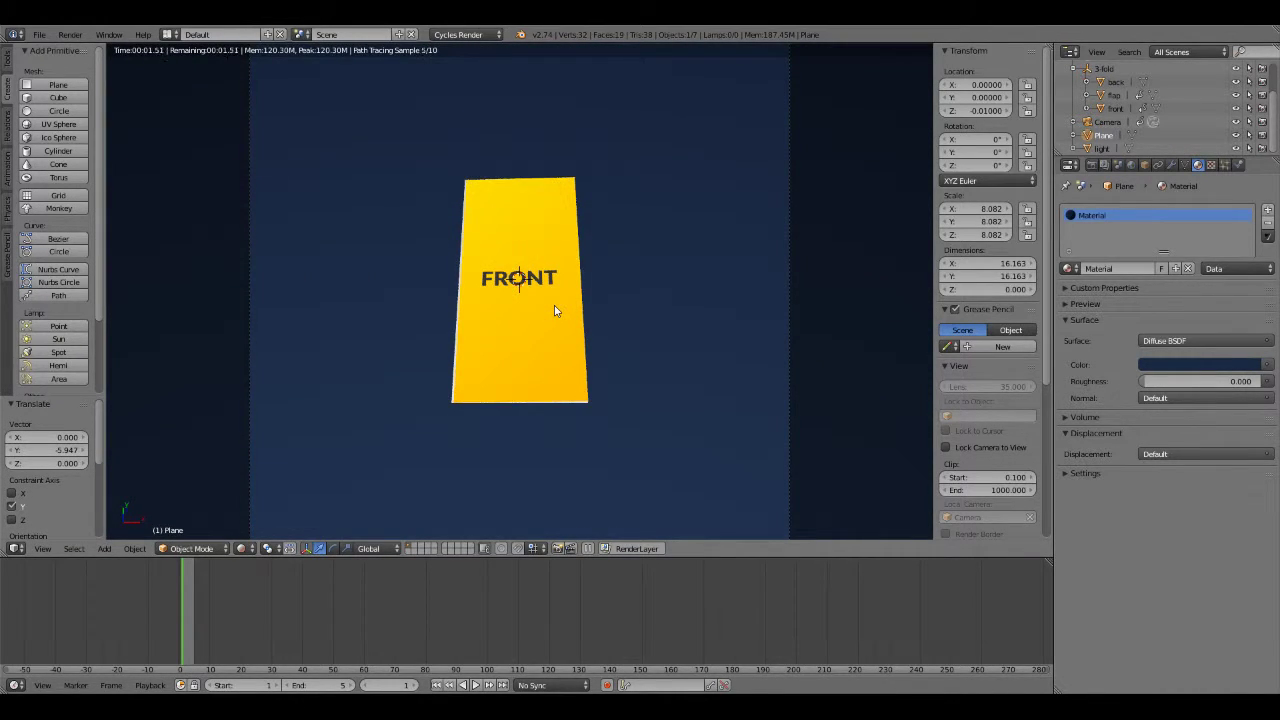
scroll(554, 305, up, 1)
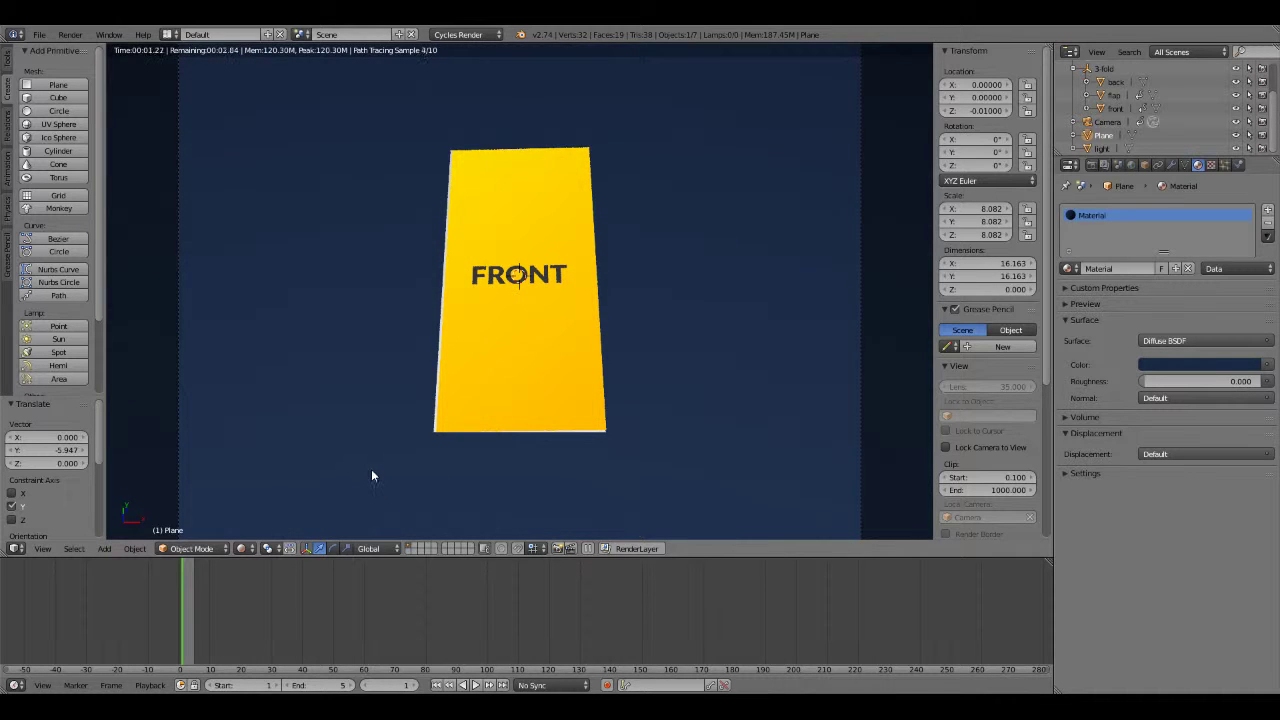
click(243, 548)
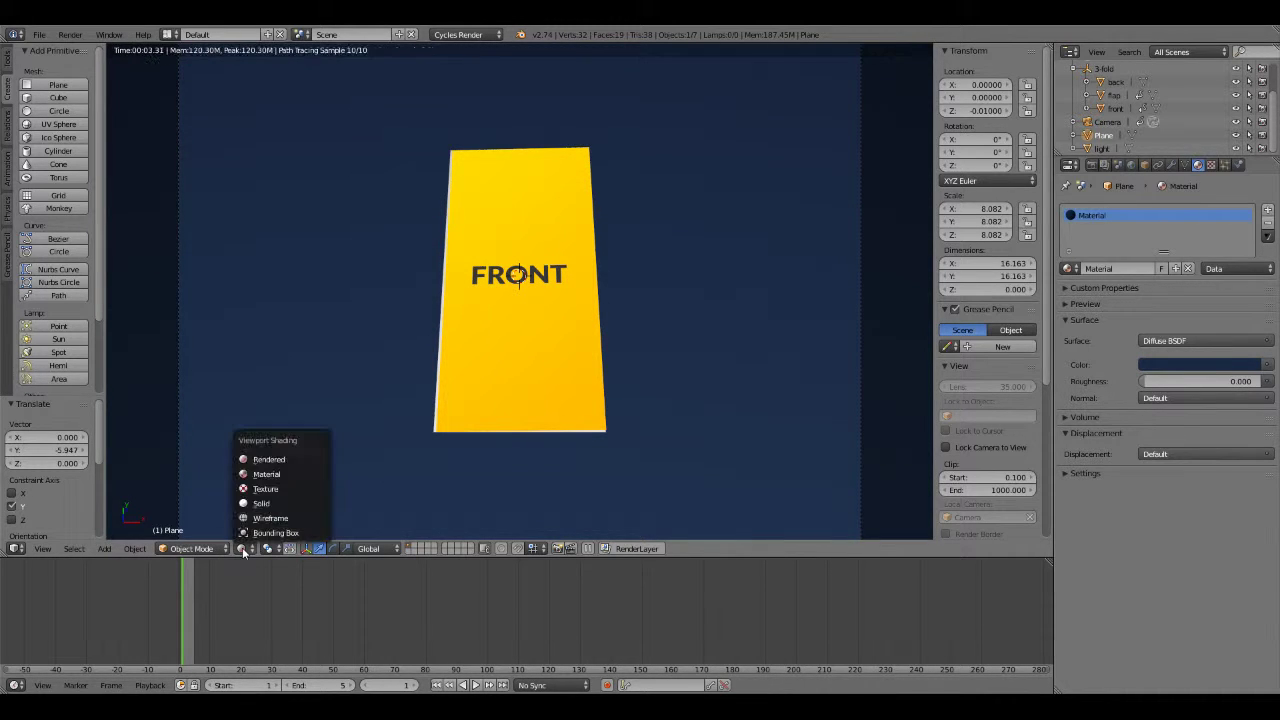
click(259, 488)
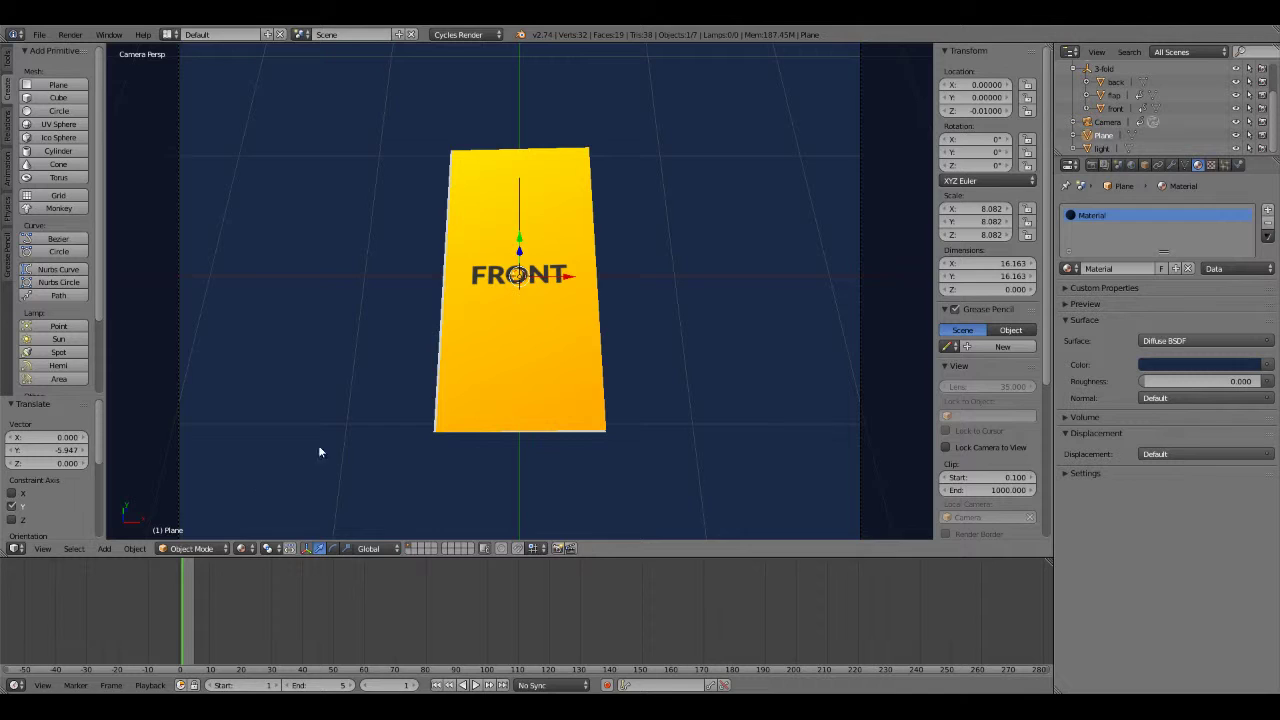
Put the front panel in Edit Mode and turn the timeline into an enlarged UV/Image Editor.
right_click(508, 373)
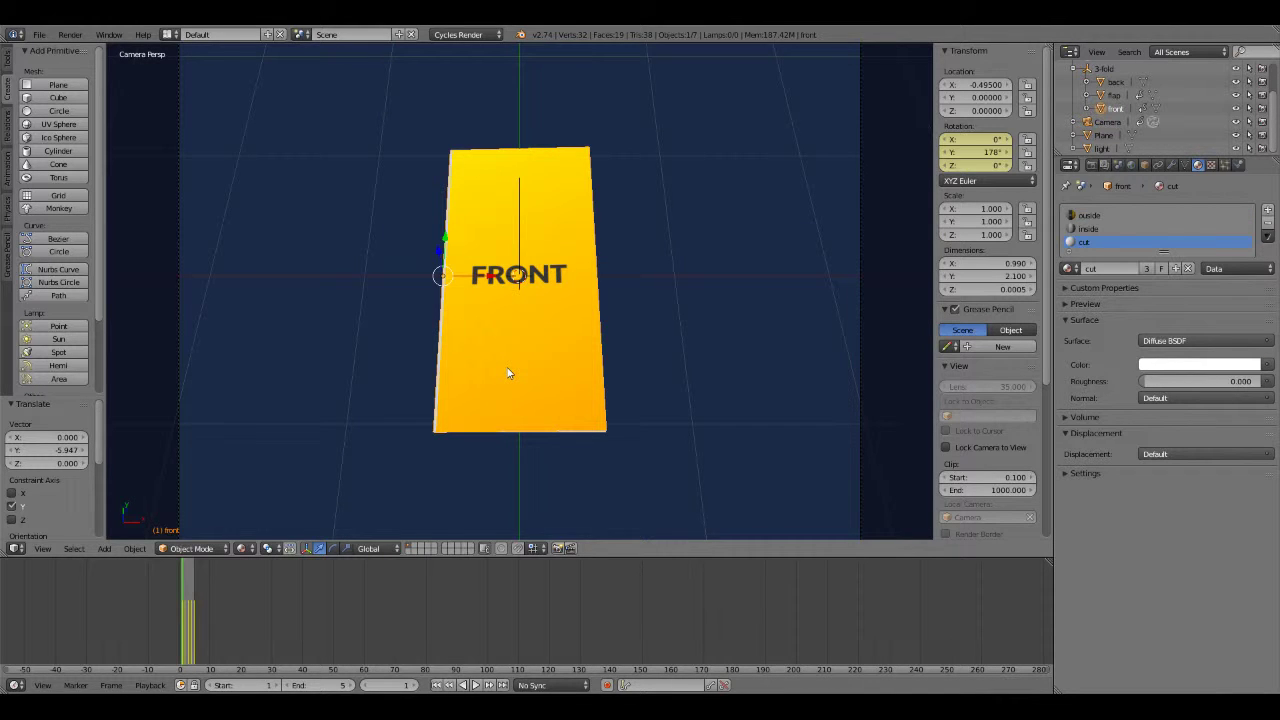
key(Tab)
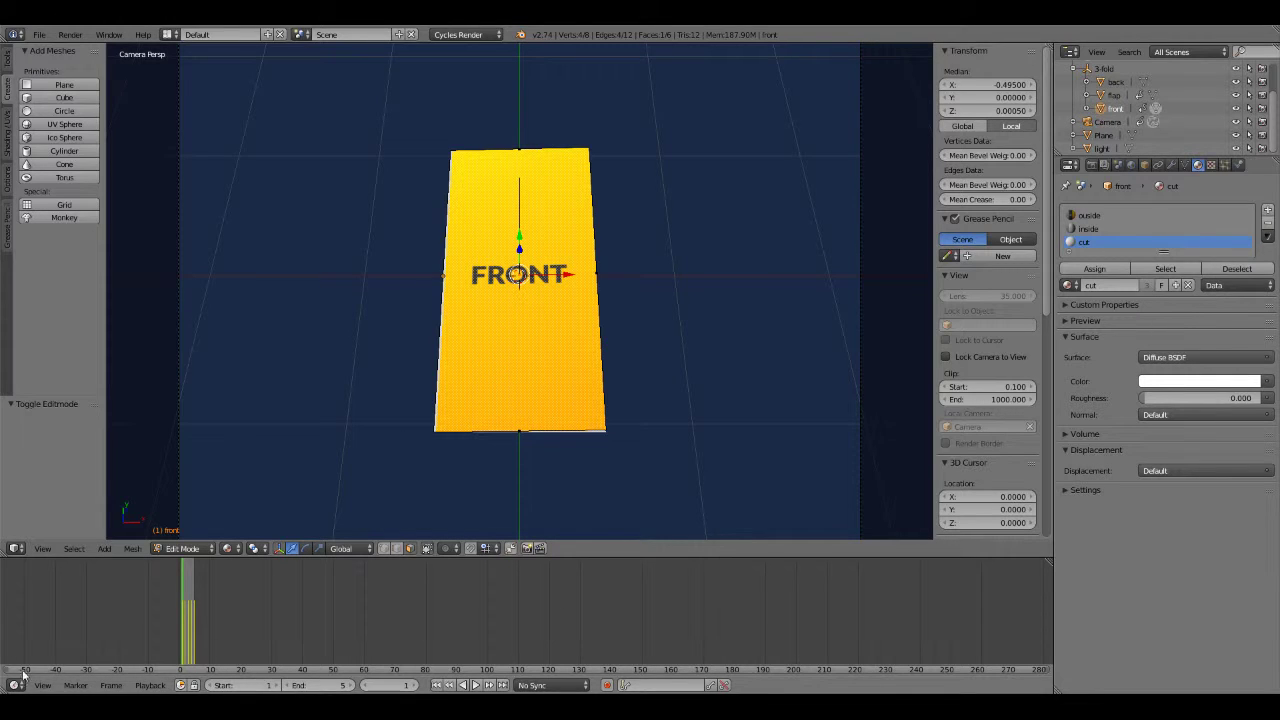
click(15, 685)
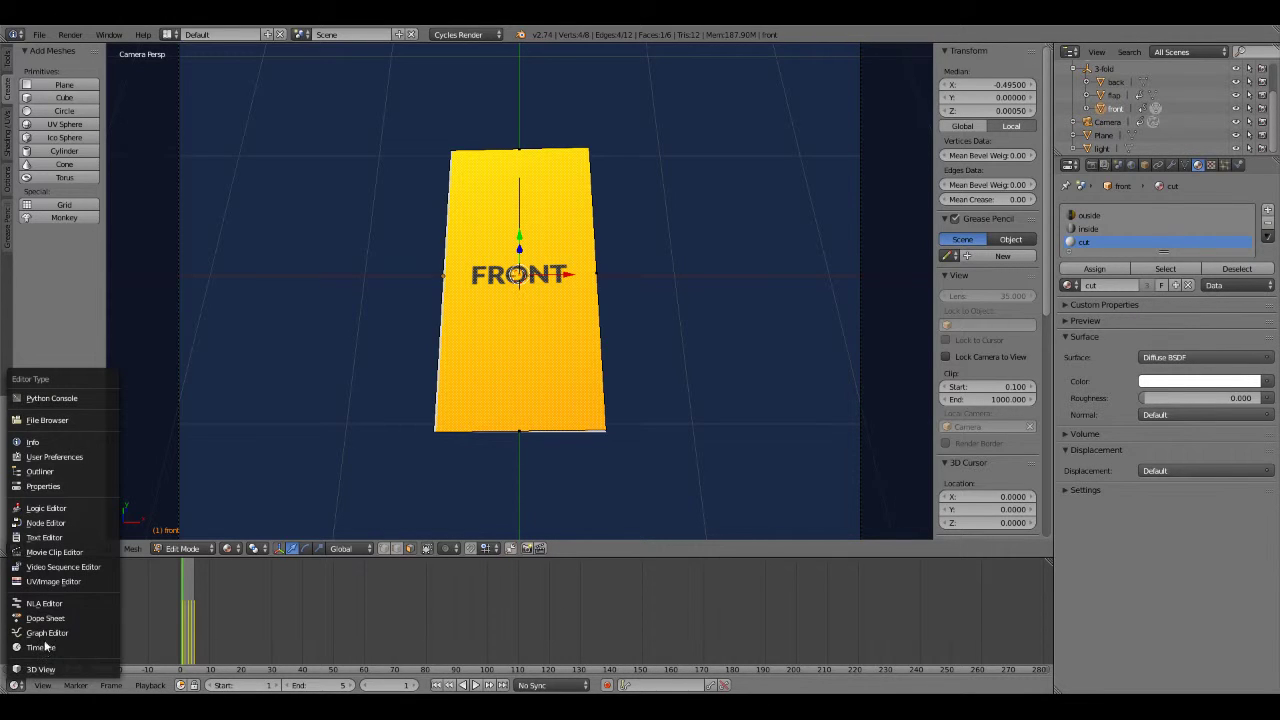
click(52, 580)
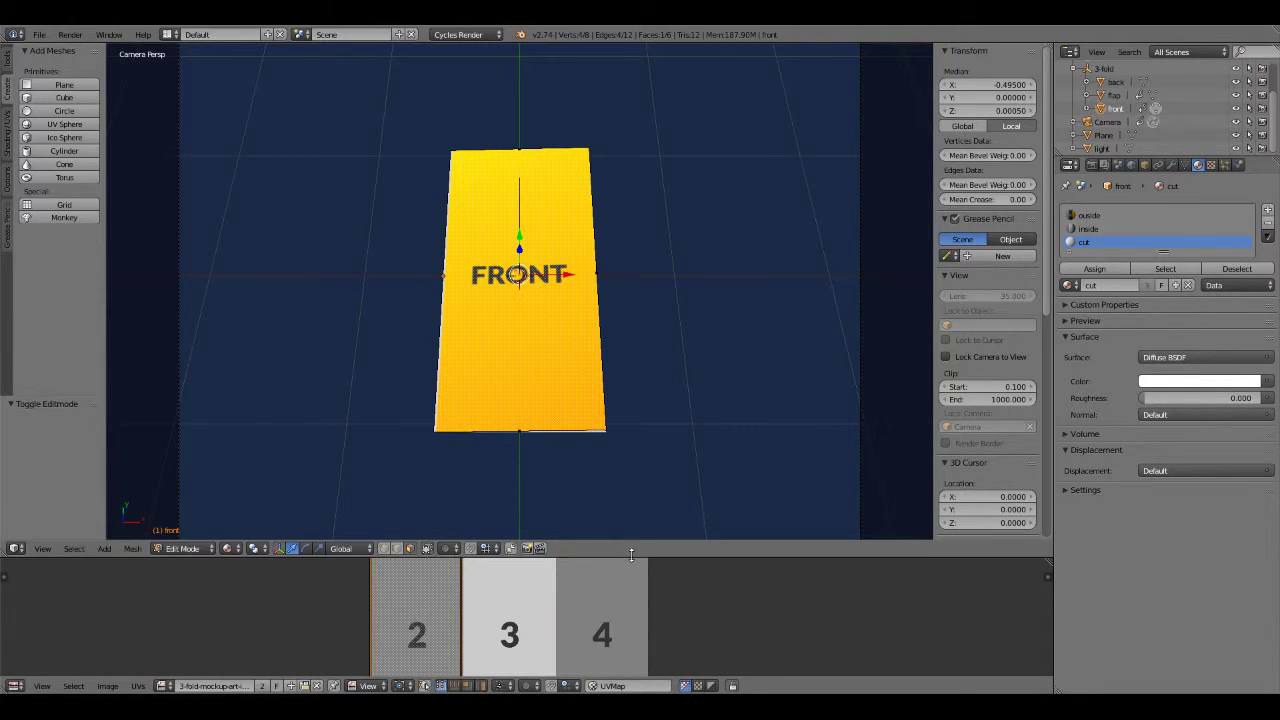
drag(631, 555, 631, 370)
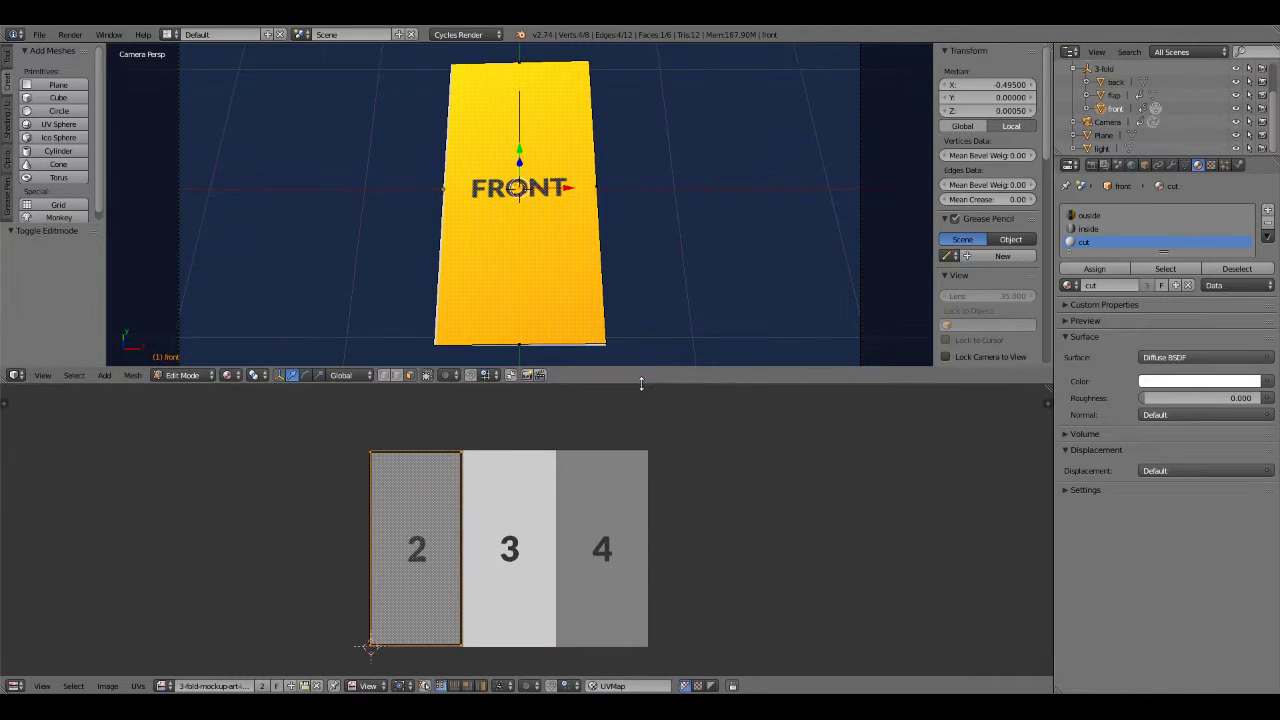
Select the front panel's outside face to show its UVs over the 2/3/4 placeholder.
right_click(536, 277)
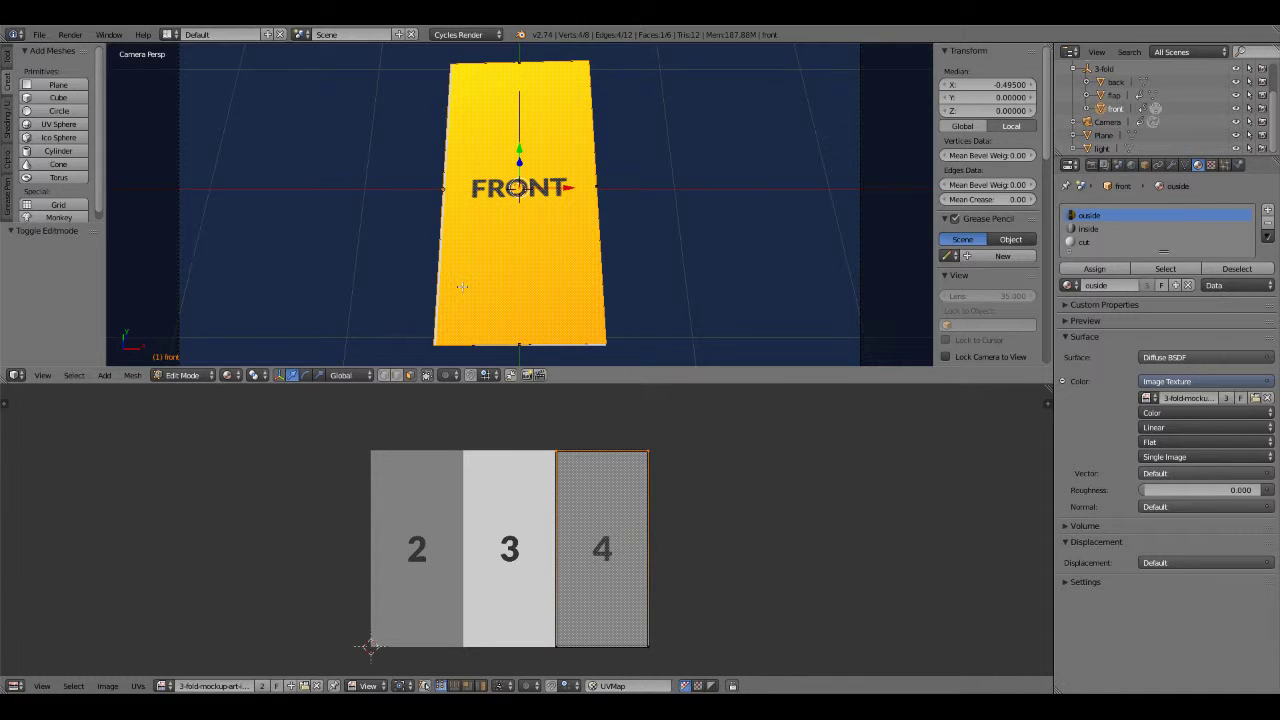
mouse_move(654, 286)
middle_down()
mouse_move(574, 177)
mouse_move(572, 300)
mouse_move(571, 288)
mouse_move(524, 317)
middle_up()
right_click(486, 322)
right_click(514, 336)
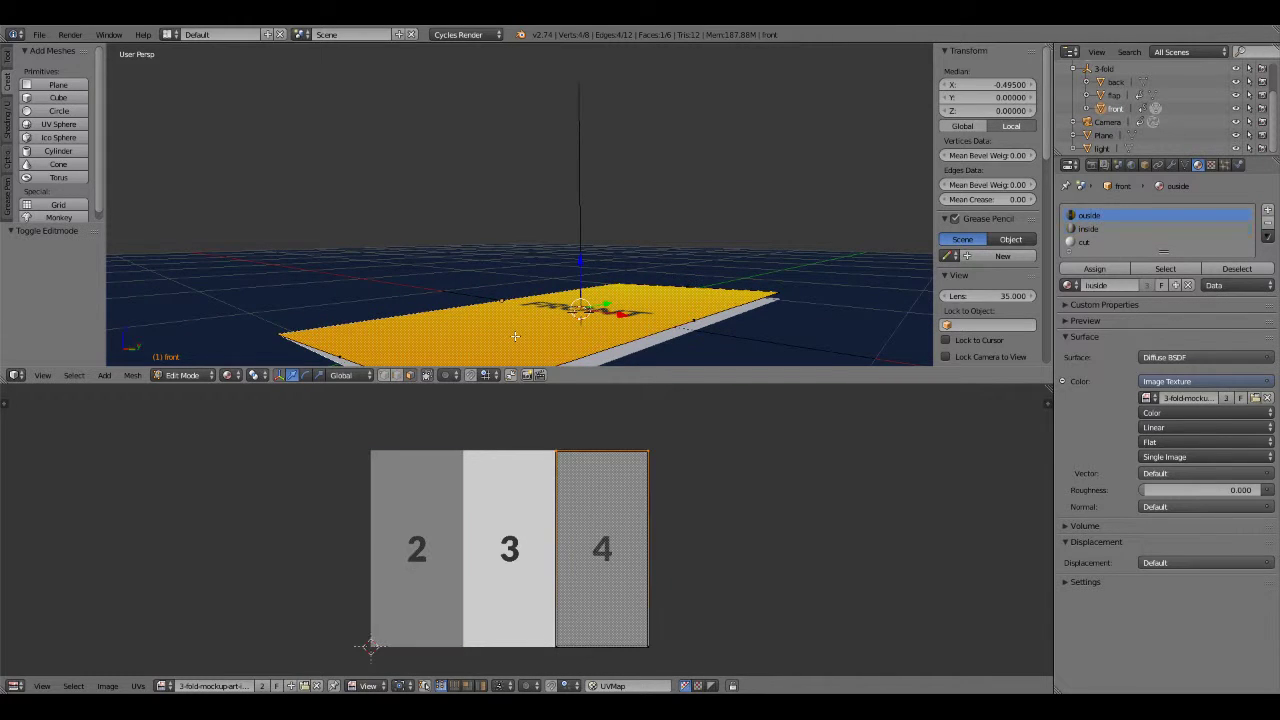
middle_drag(514, 336, 470, 330)
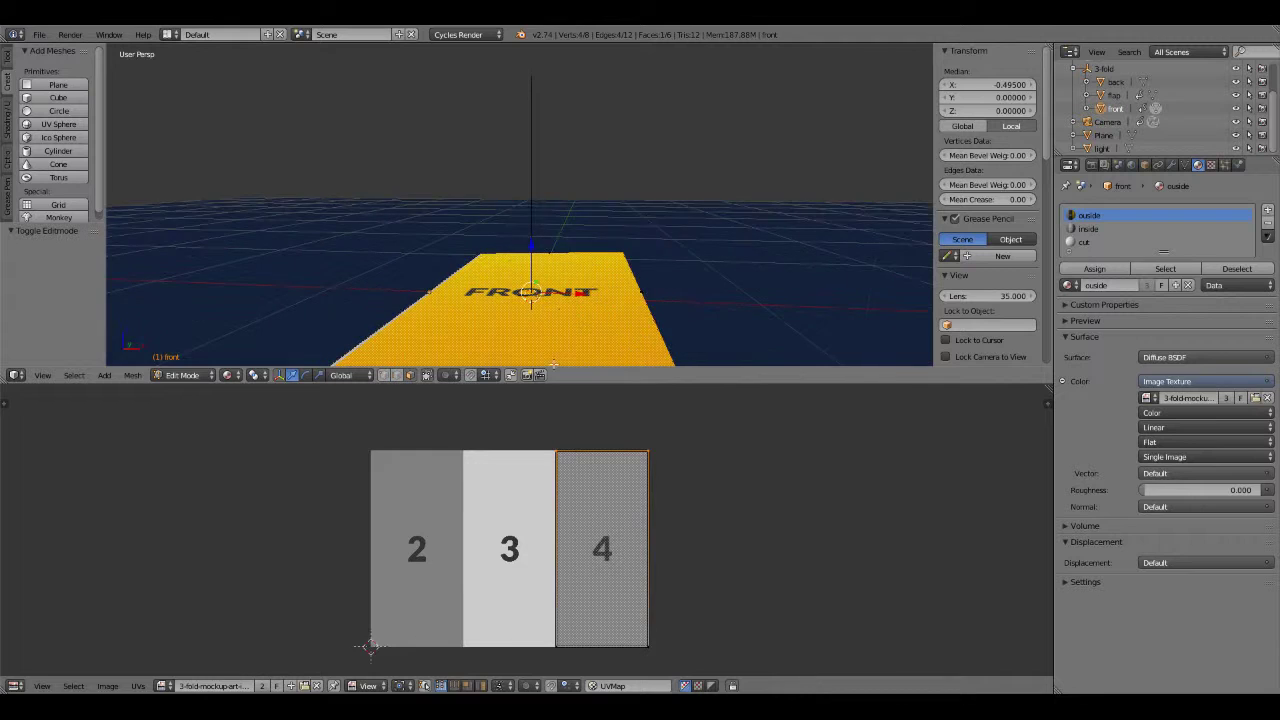
click(162, 686)
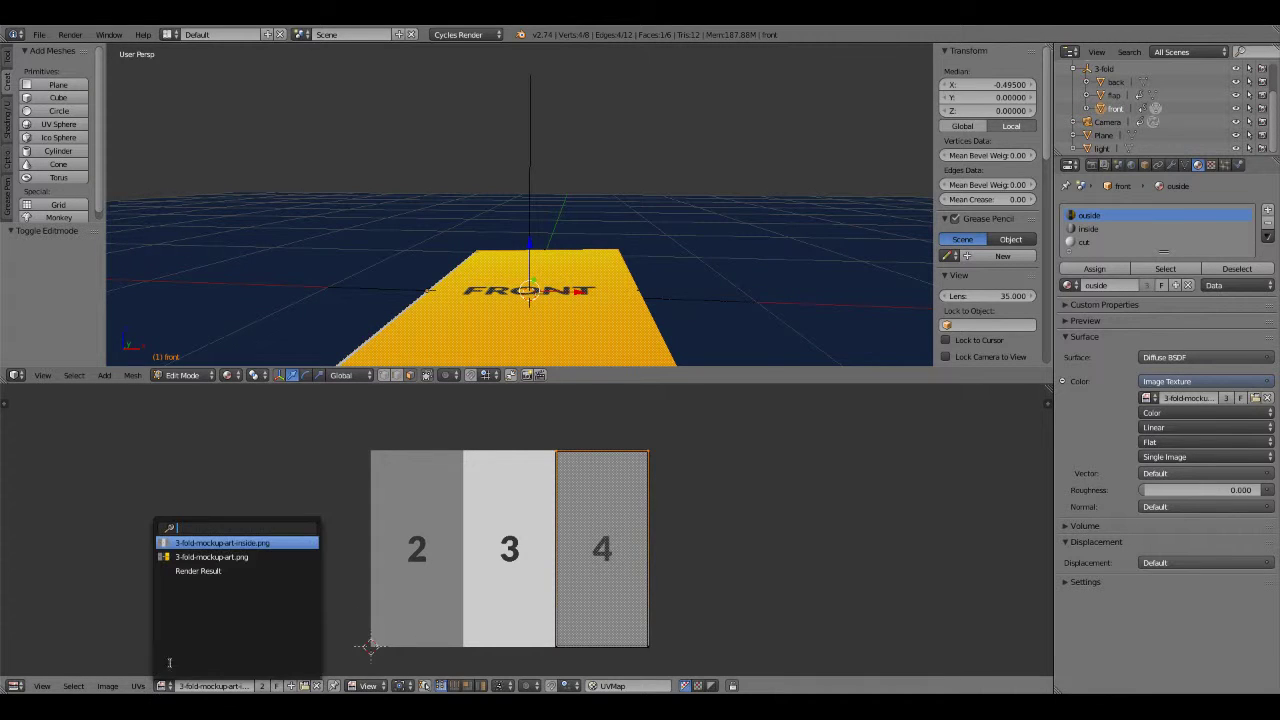
Load 3-fold-mockup-art.png in the UV/Image Editor and inspect the FLAP, BACK, FRONT art.
click(187, 557)
scroll(582, 542, up, 4)
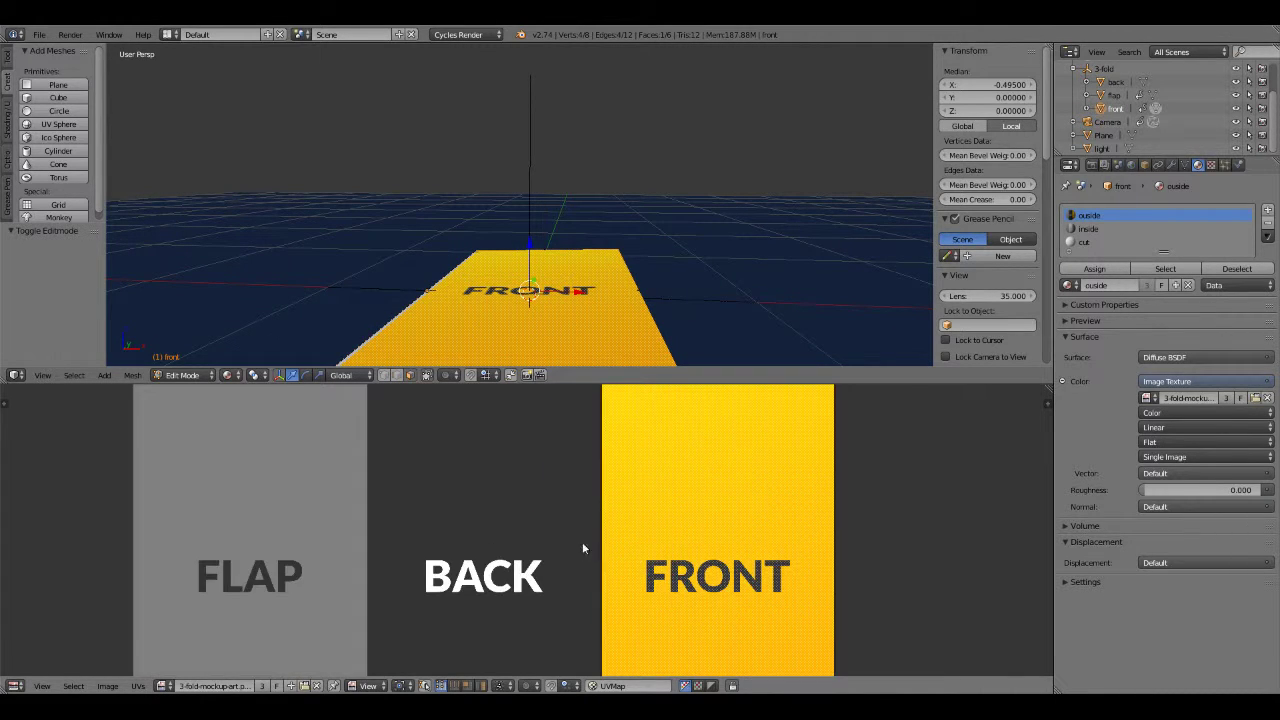
scroll(722, 540, up, 4)
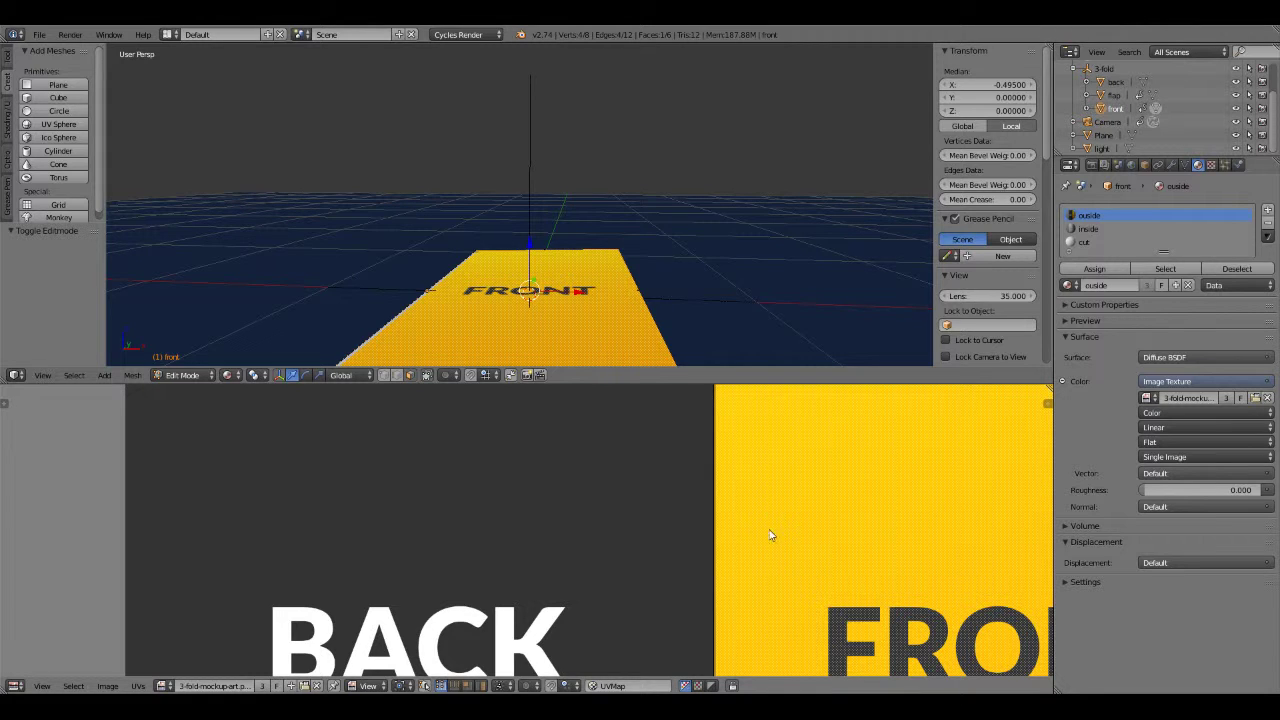
middle_drag(772, 517, 635, 496)
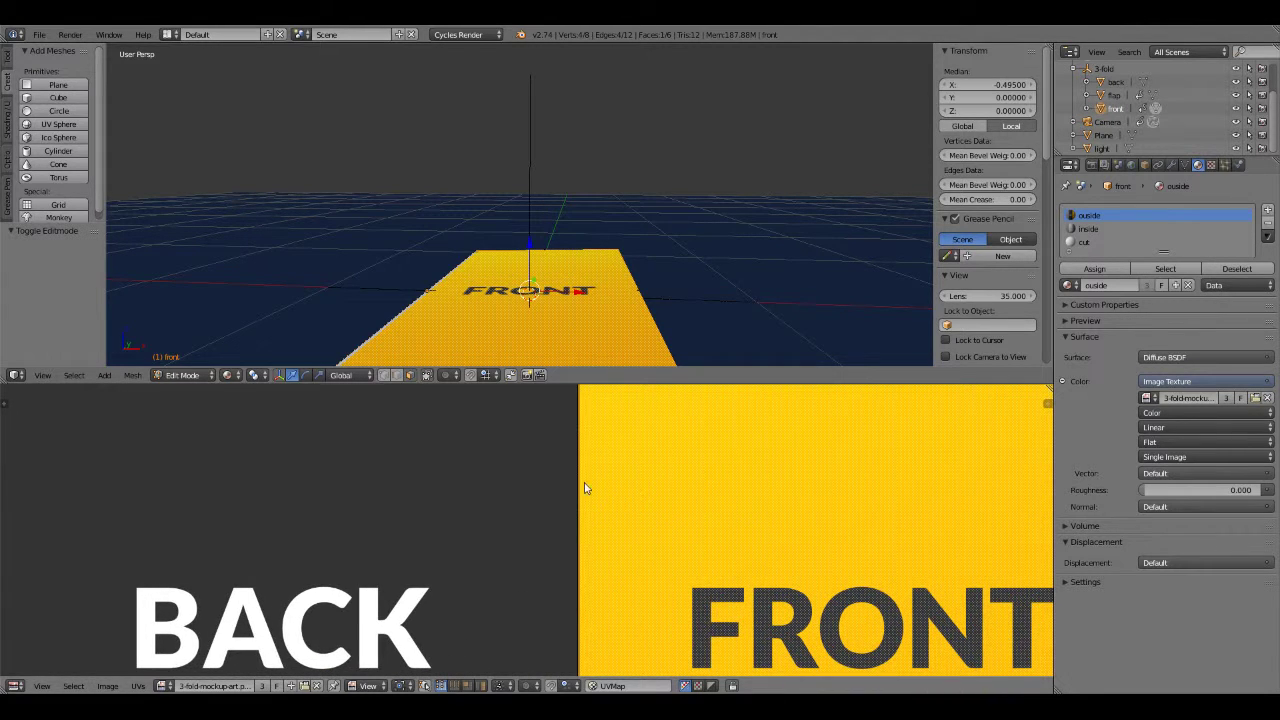
scroll(586, 486, down, 3)
scroll(586, 486, down, 2)
middle_drag(563, 330, 540, 320)
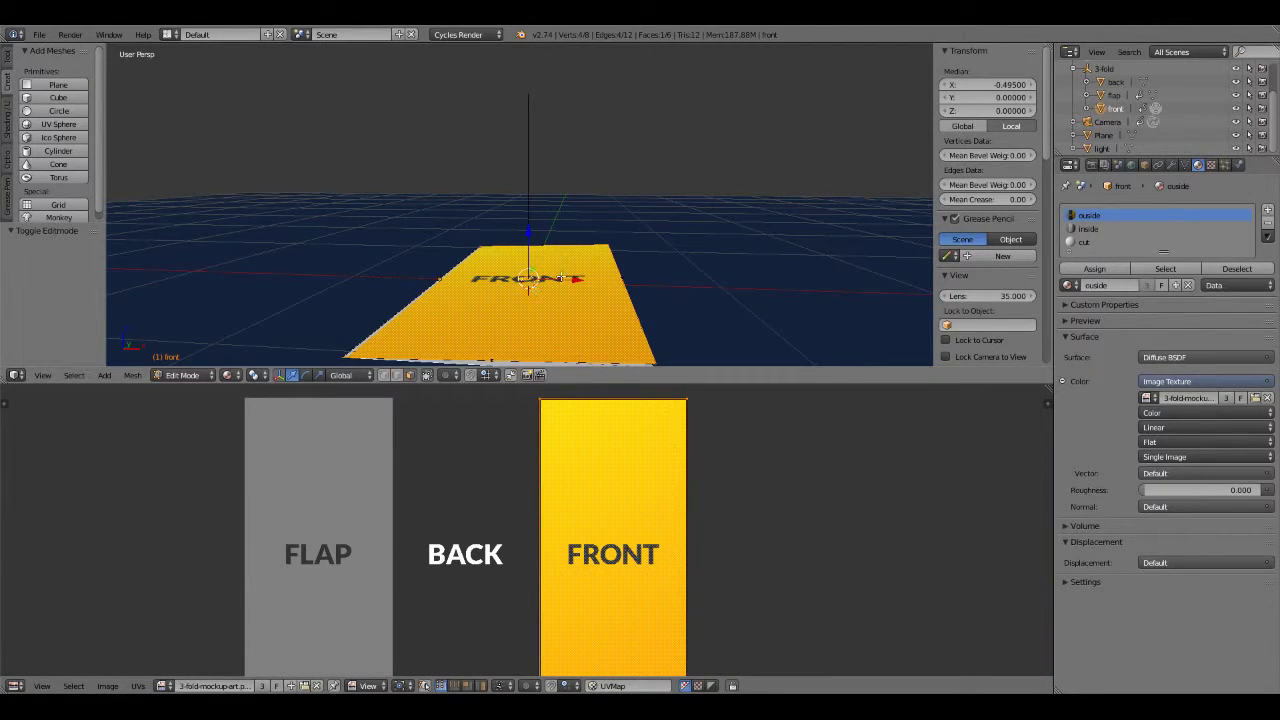
Select the flap panel in the Outliner.
middle_drag(561, 276, 566, 282)
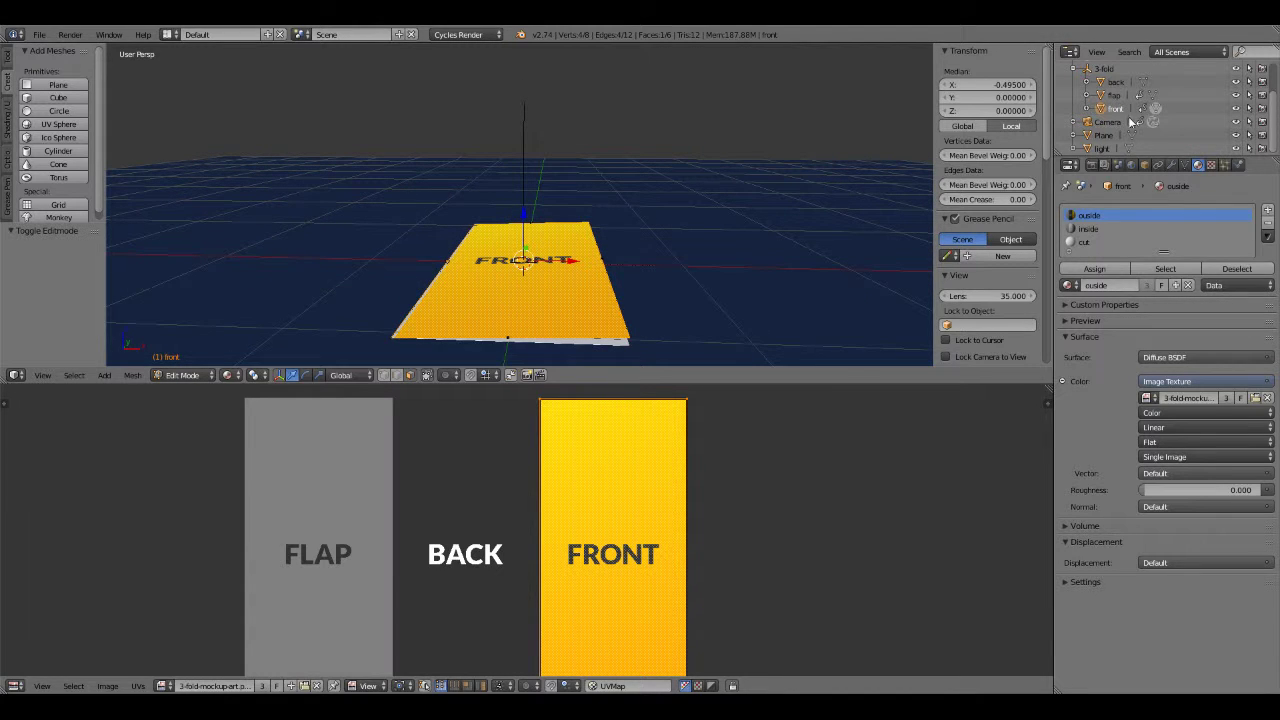
click(1101, 97)
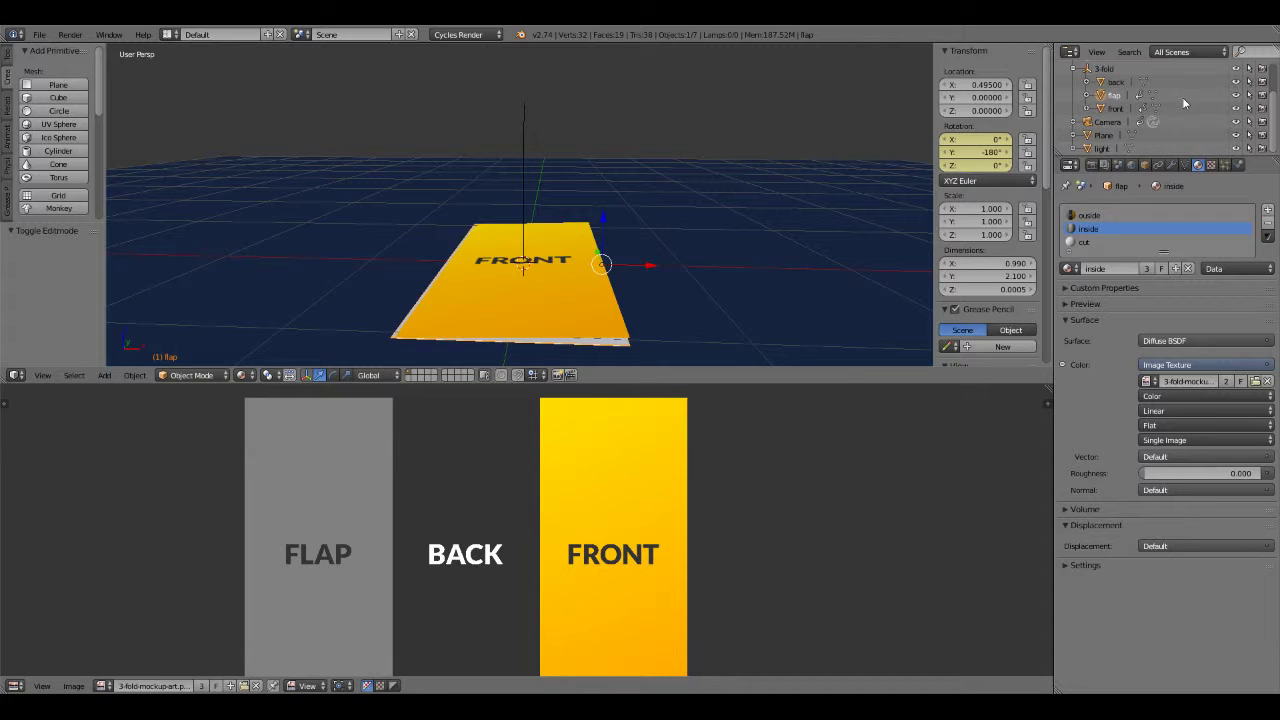
click(16, 685)
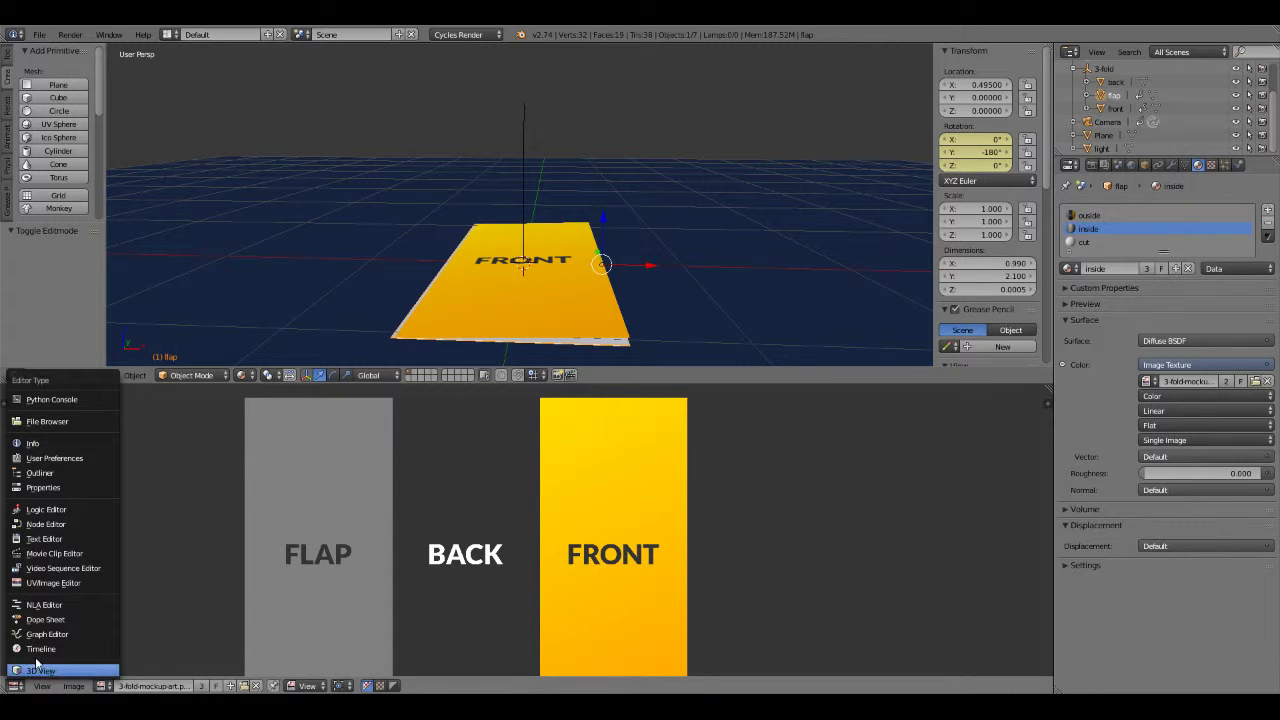
Switch the lower area back to a Timeline and check frame 2, returning to frame 1.
click(40, 650)
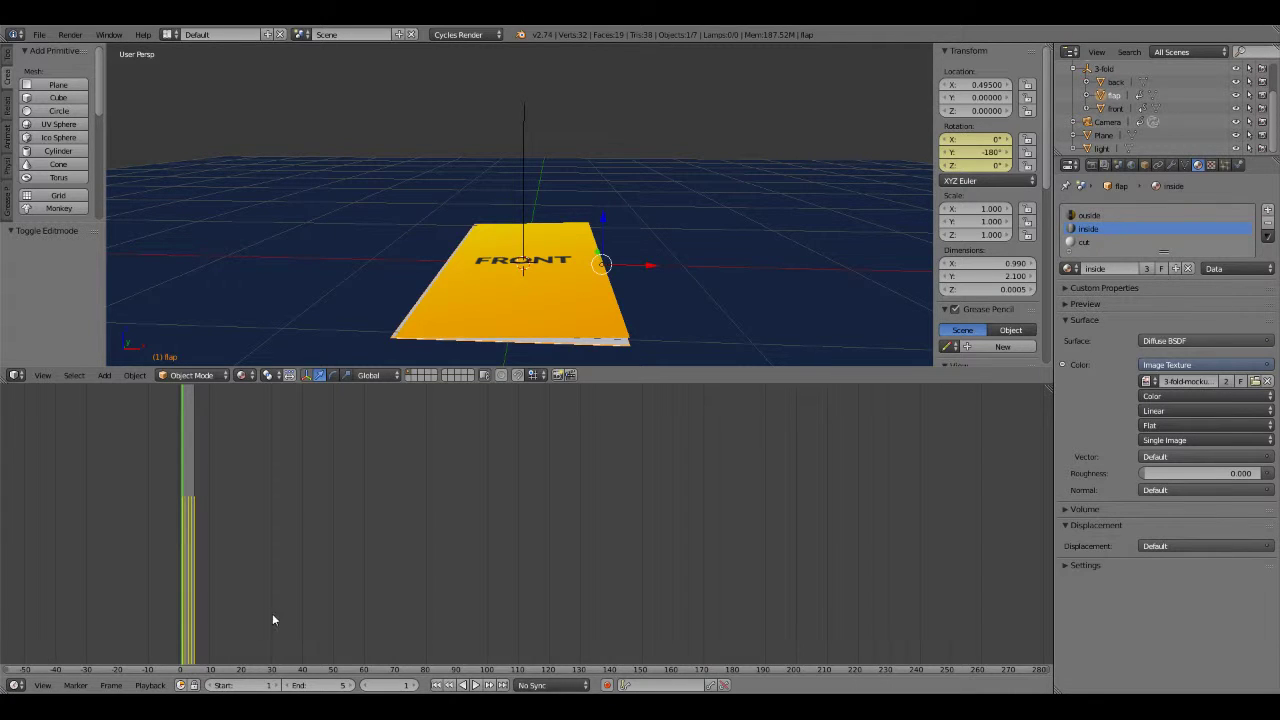
click(412, 685)
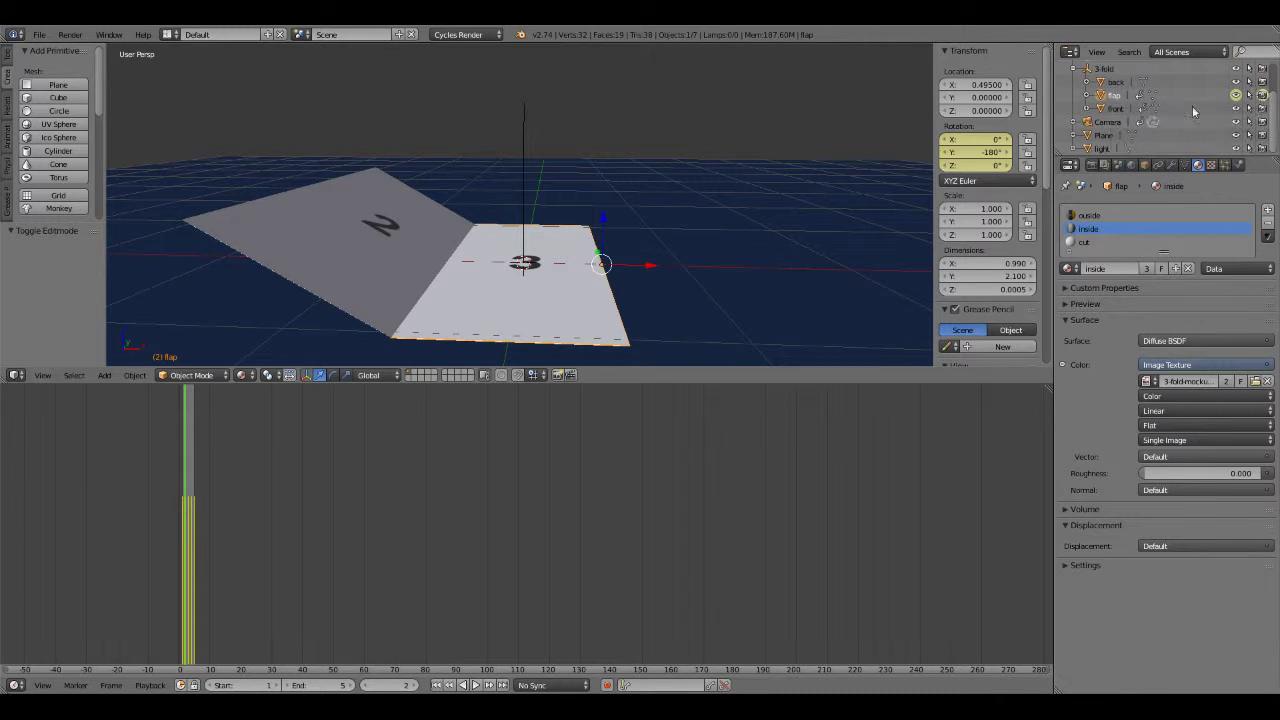
click(365, 685)
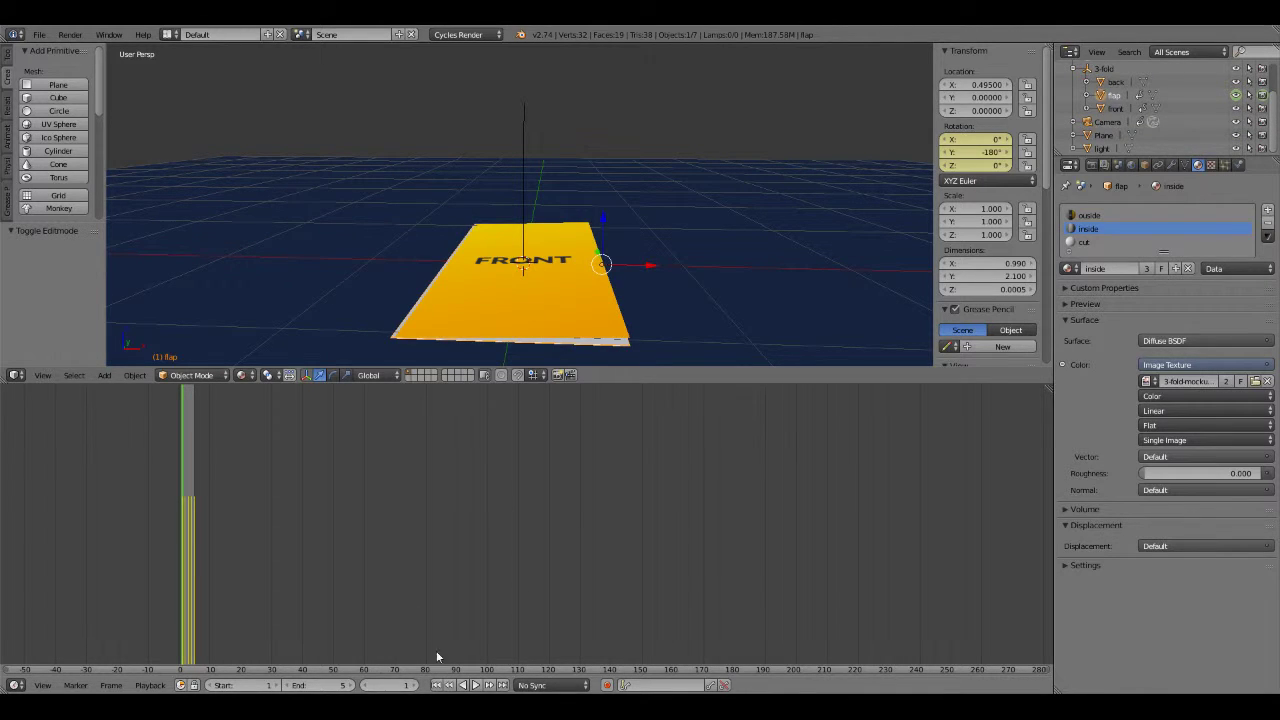
Toggle the flap panel's render visibility in the Outliner.
click(1237, 95)
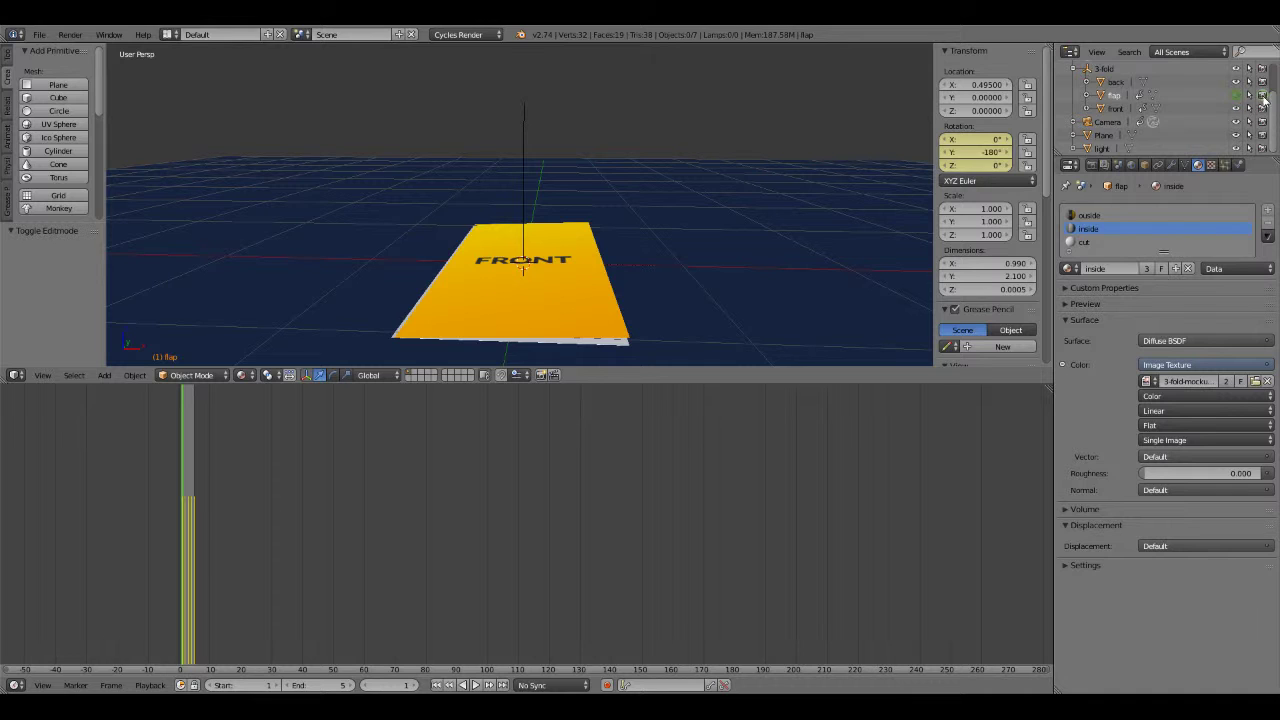
click(1264, 98)
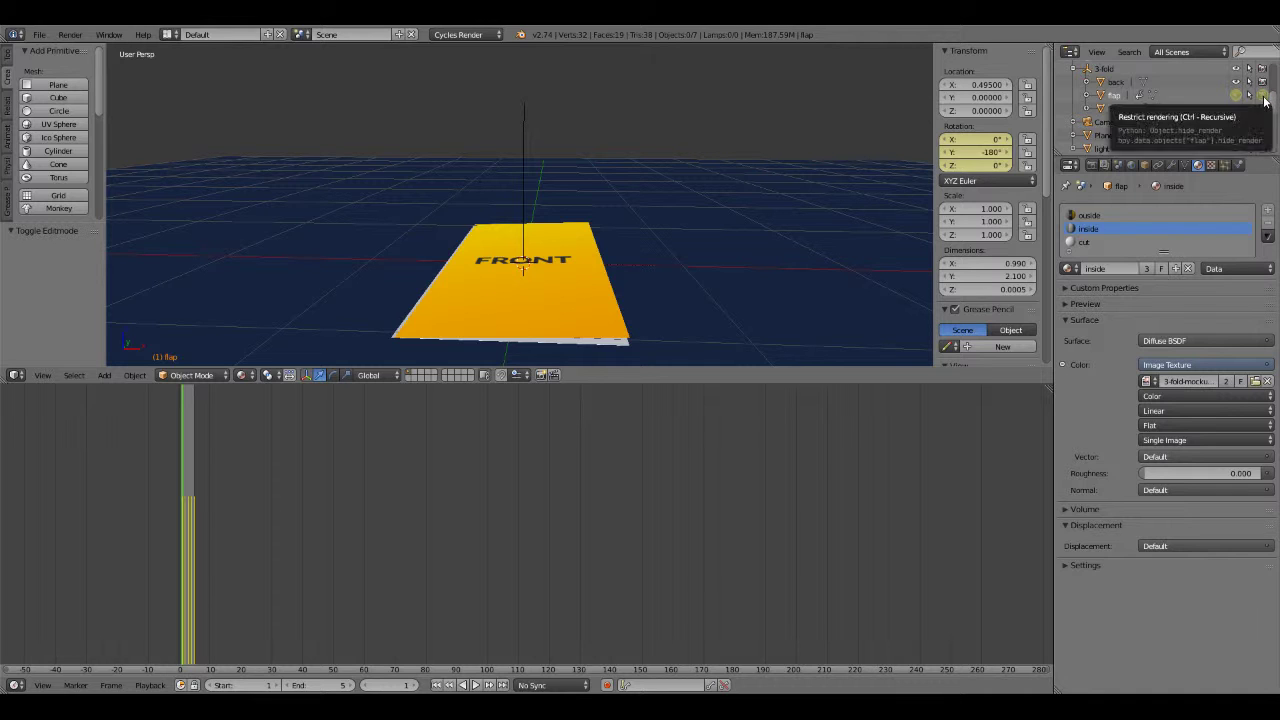
scroll(428, 314, up, 3)
scroll(440, 285, up, 3)
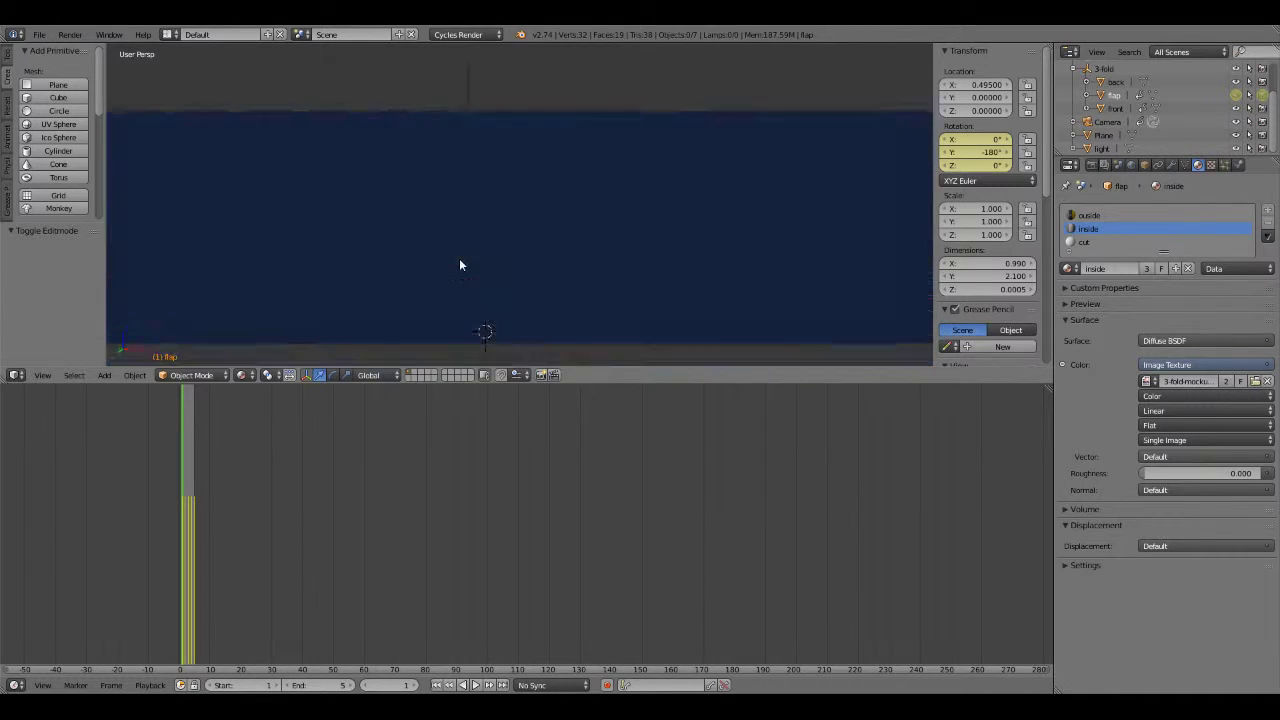
scroll(459, 265, down, 5)
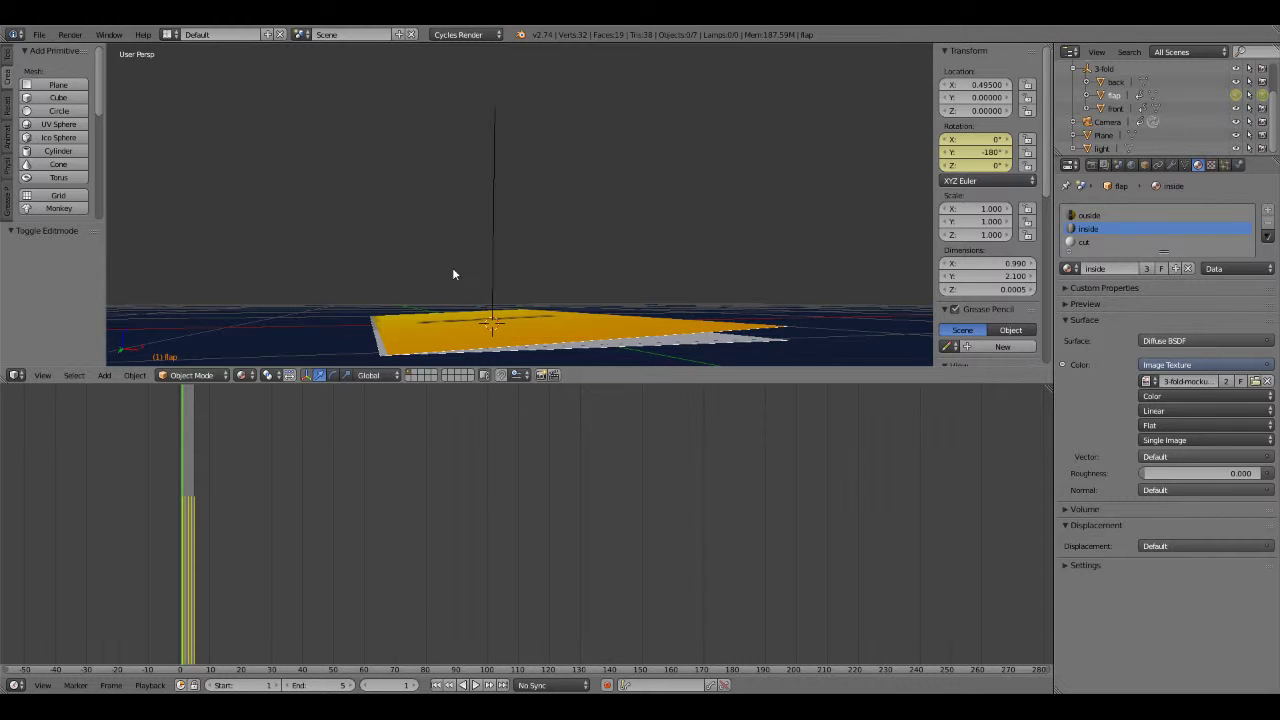
scroll(452, 267, up, 1)
scroll(454, 276, up, 1)
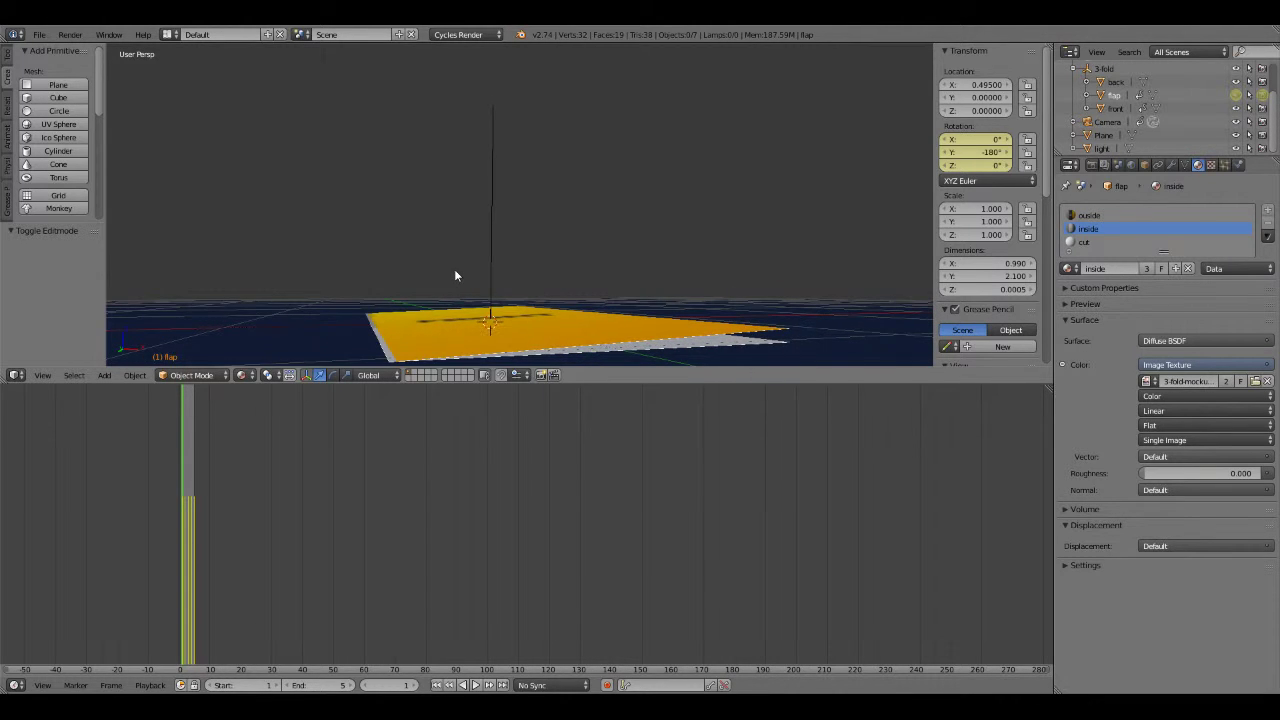
Raise the front panel to Location Z 0.00128 so it sits just above the flap.
right_click(435, 334)
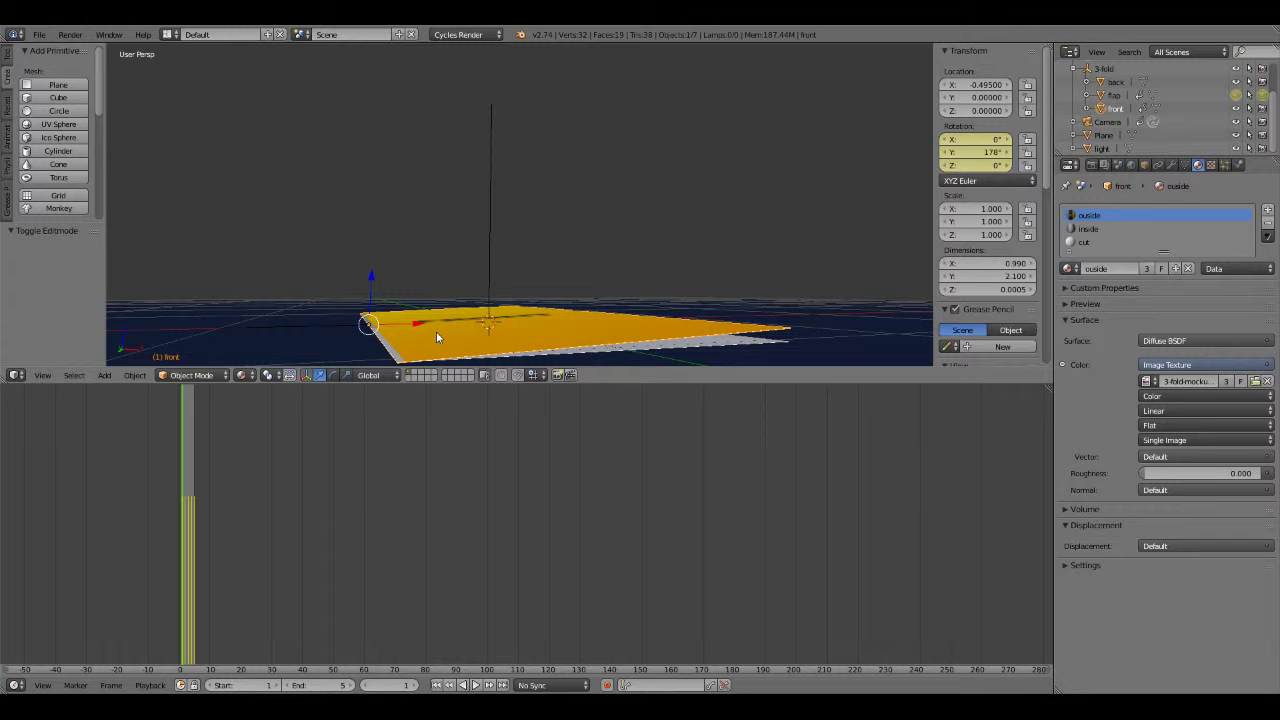
click(1145, 166)
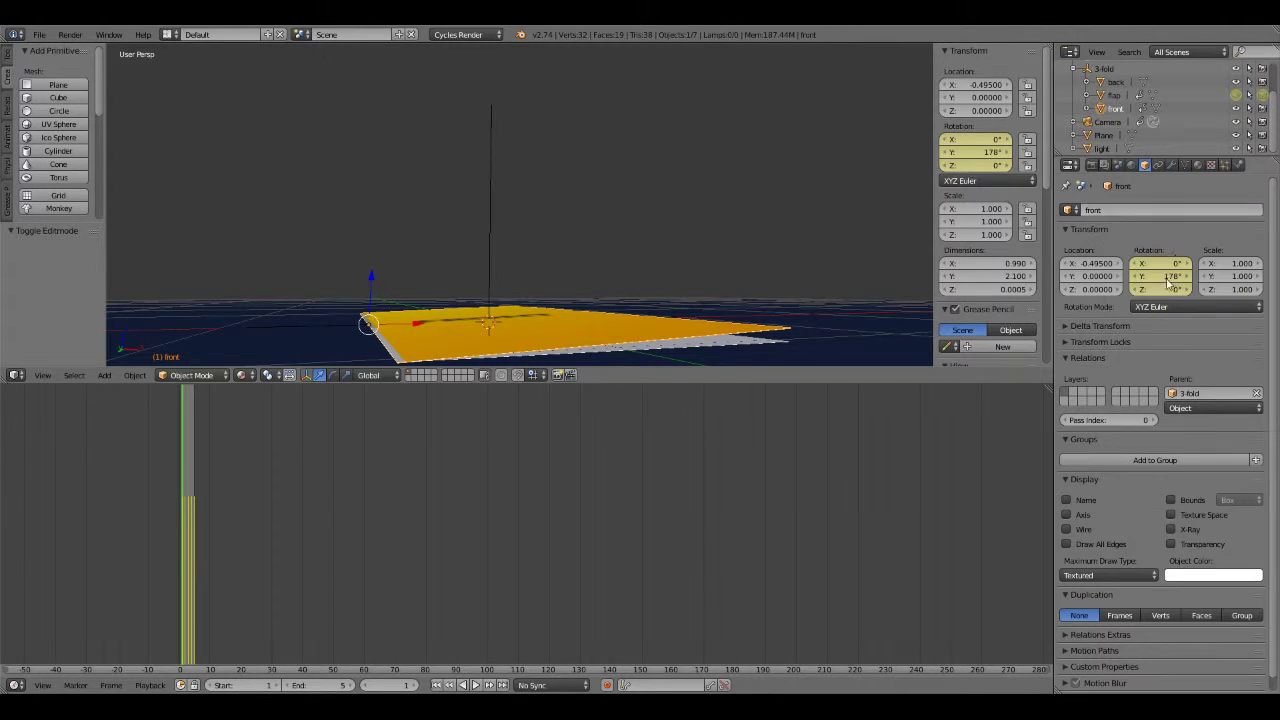
click(1117, 290)
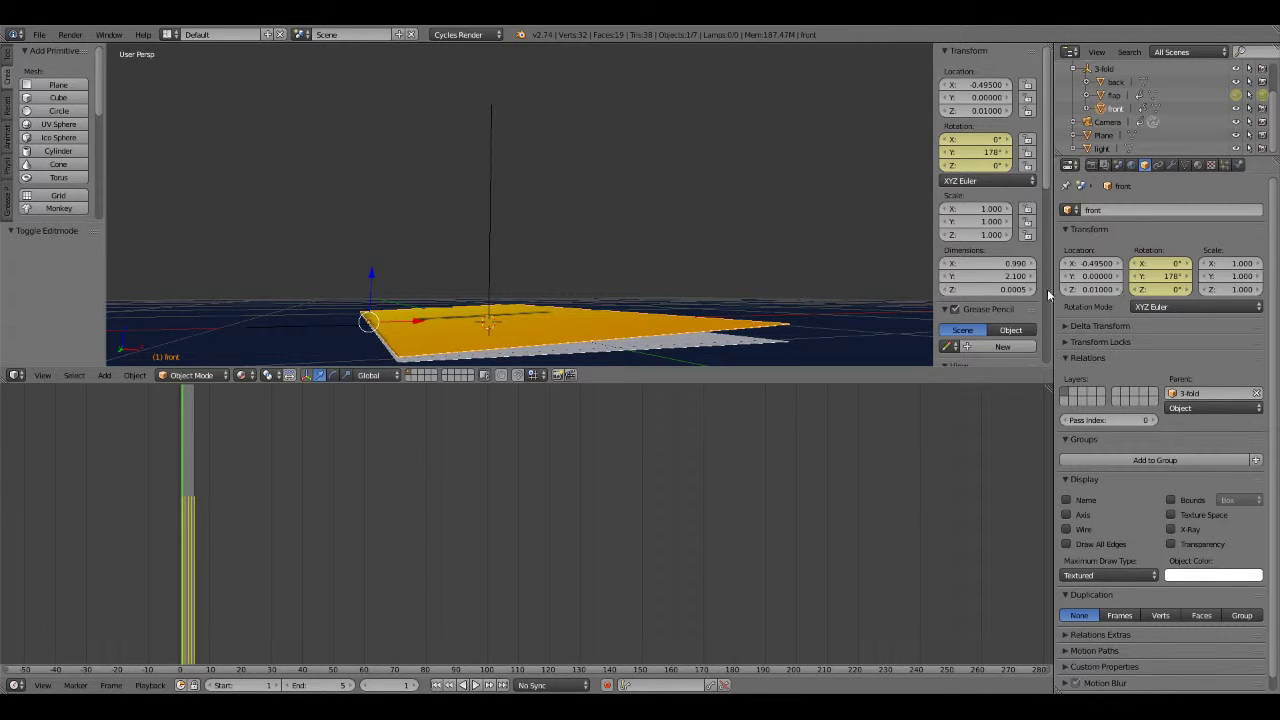
mouse_move(407, 318)
middle_down()
mouse_move(425, 333)
mouse_move(409, 322)
mouse_move(444, 275)
mouse_move(473, 308)
mouse_move(379, 333)
mouse_move(480, 230)
mouse_move(415, 302)
mouse_move(471, 245)
mouse_move(414, 294)
mouse_move(477, 287)
mouse_move(451, 289)
mouse_move(521, 268)
mouse_move(490, 280)
mouse_move(511, 262)
middle_up()
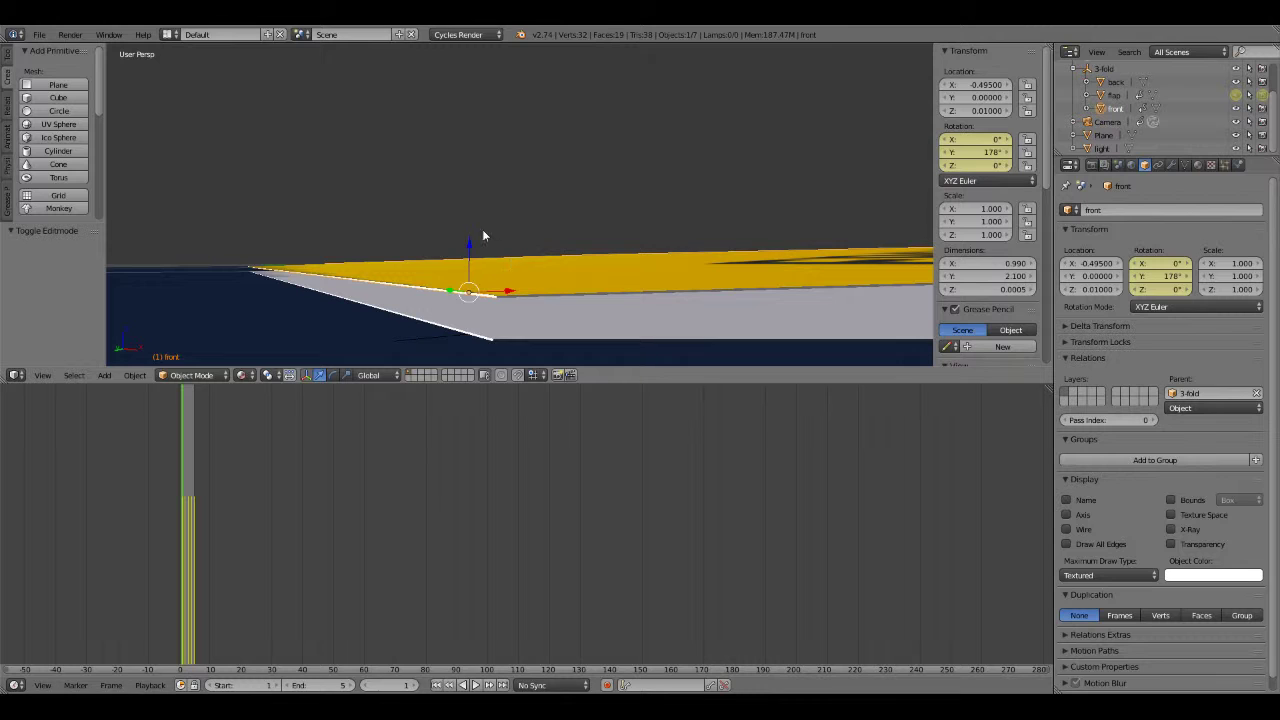
drag(473, 249, 475, 280)
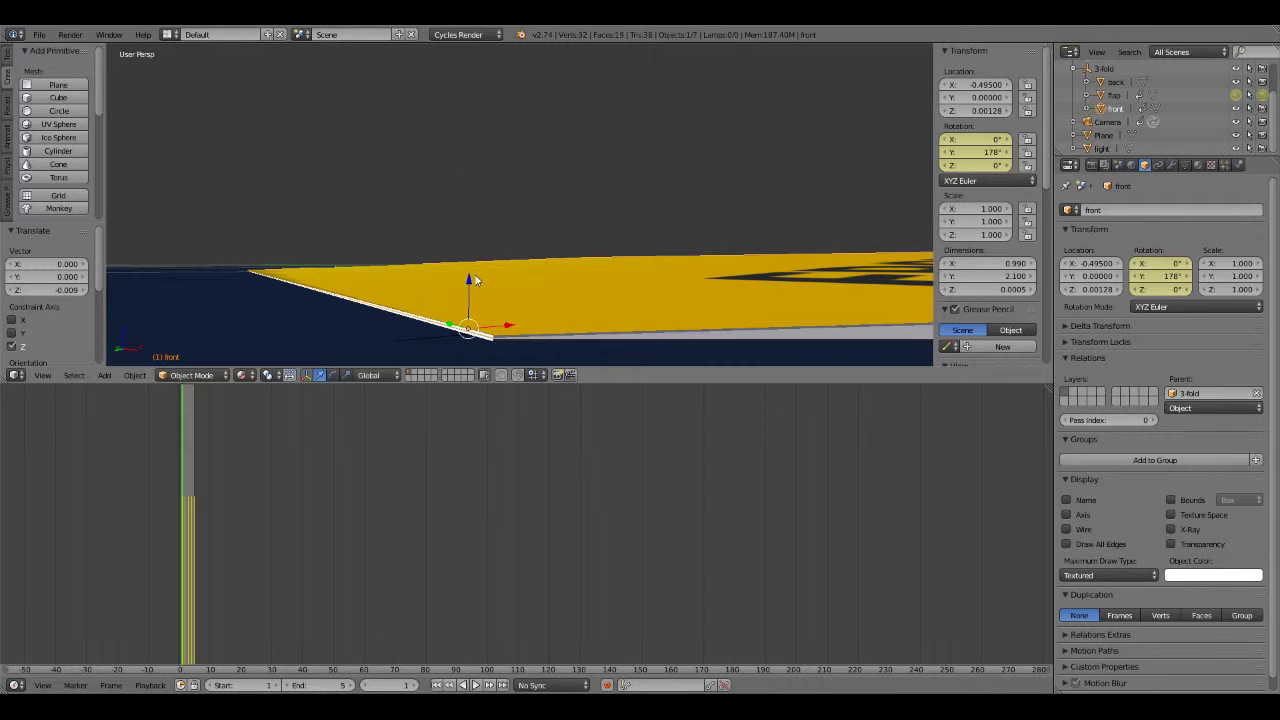
mouse_move(475, 280)
middle_down()
mouse_move(472, 327)
mouse_move(443, 312)
mouse_move(542, 214)
mouse_move(528, 242)
middle_up()
scroll(528, 242, up, 3)
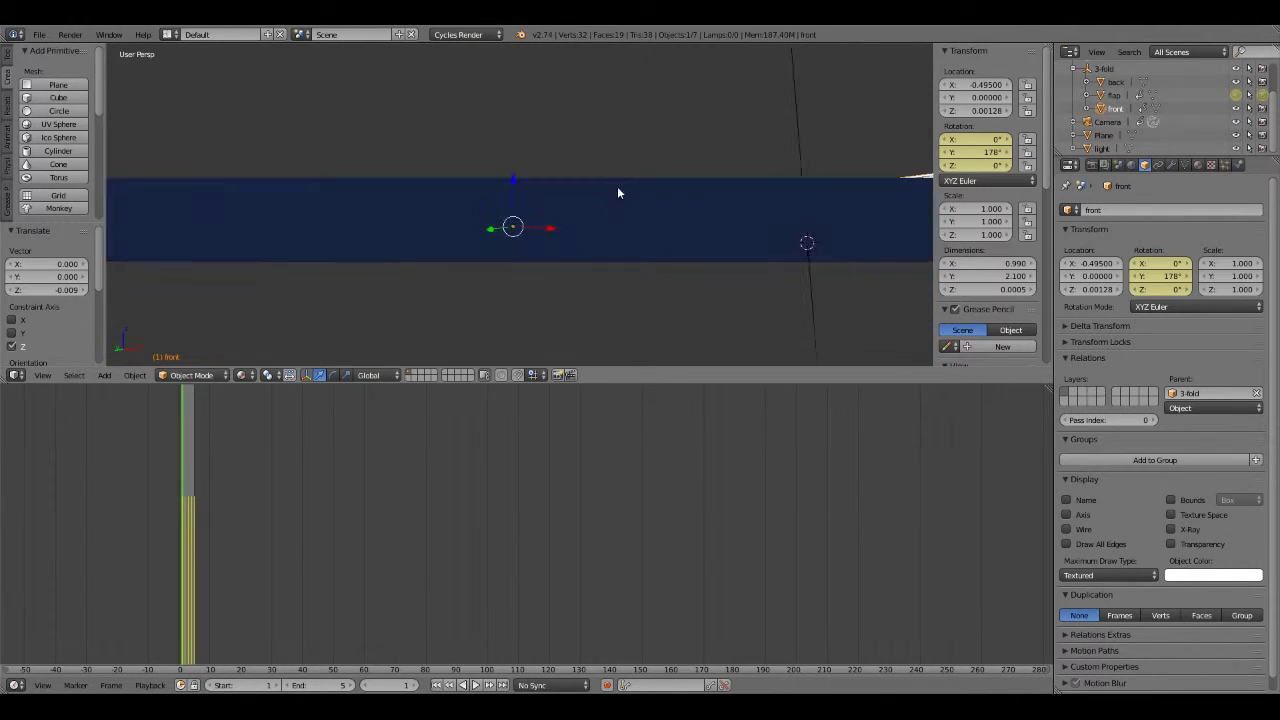
middle_drag(617, 191, 565, 264)
scroll(618, 246, down, 3)
scroll(671, 229, down, 3)
mouse_move(671, 229)
middle_down()
mouse_move(592, 220)
mouse_move(592, 201)
mouse_move(633, 253)
mouse_move(499, 194)
mouse_move(358, 161)
mouse_move(369, 149)
mouse_move(357, 189)
mouse_move(322, 185)
mouse_move(318, 164)
middle_up()
scroll(367, 153, up, 3)
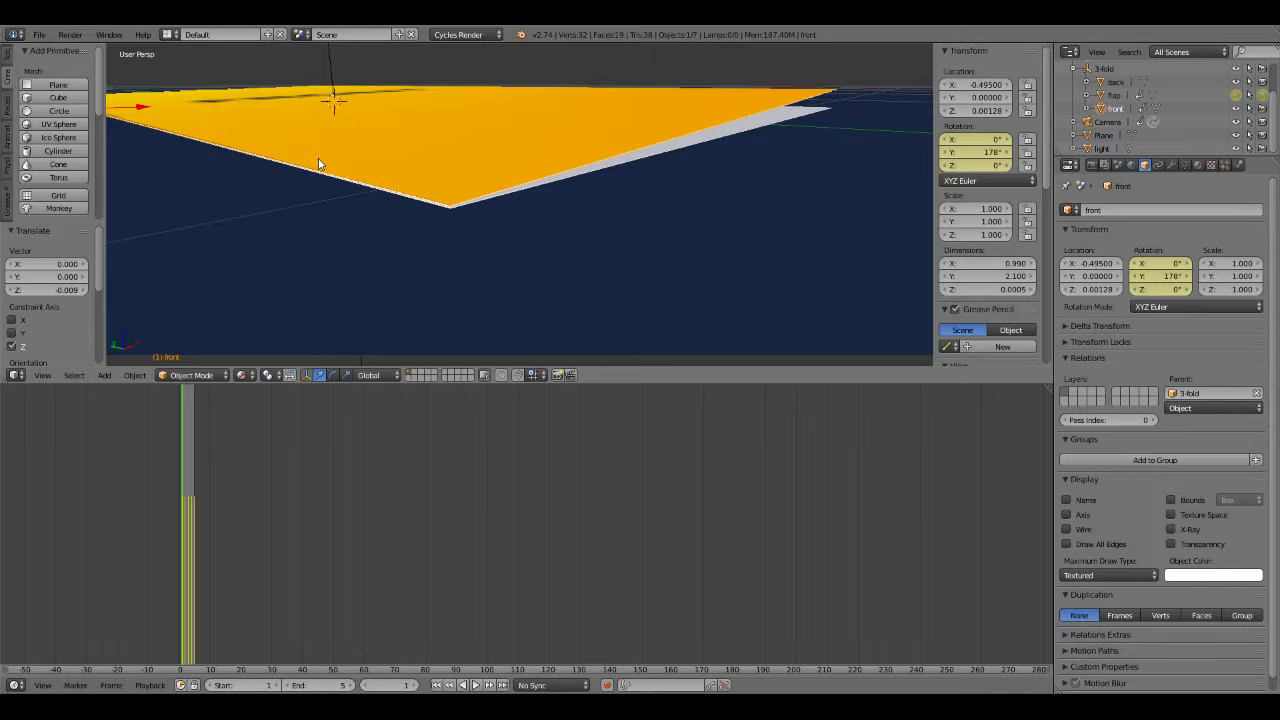
Step through frames 1–3 to check the fold, ending on frame 2.
click(412, 686)
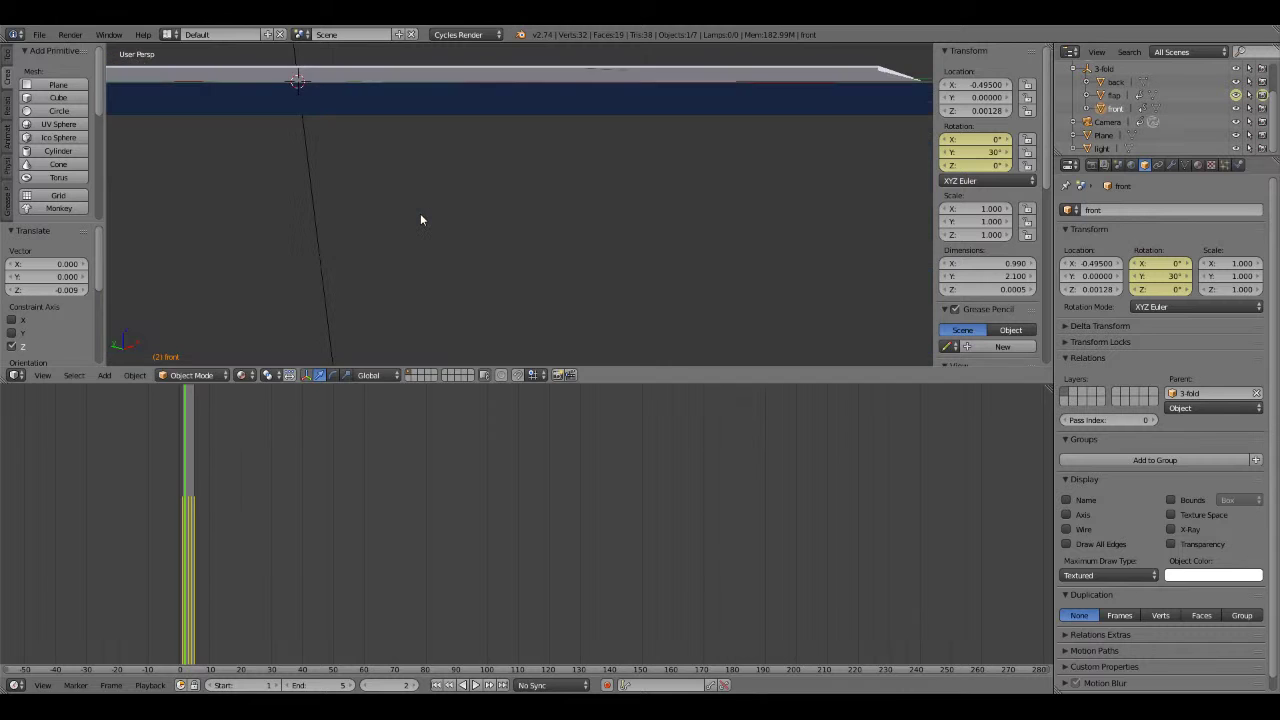
mouse_move(420, 211)
middle_down()
mouse_move(405, 210)
mouse_move(391, 237)
mouse_move(409, 213)
mouse_move(440, 210)
middle_up()
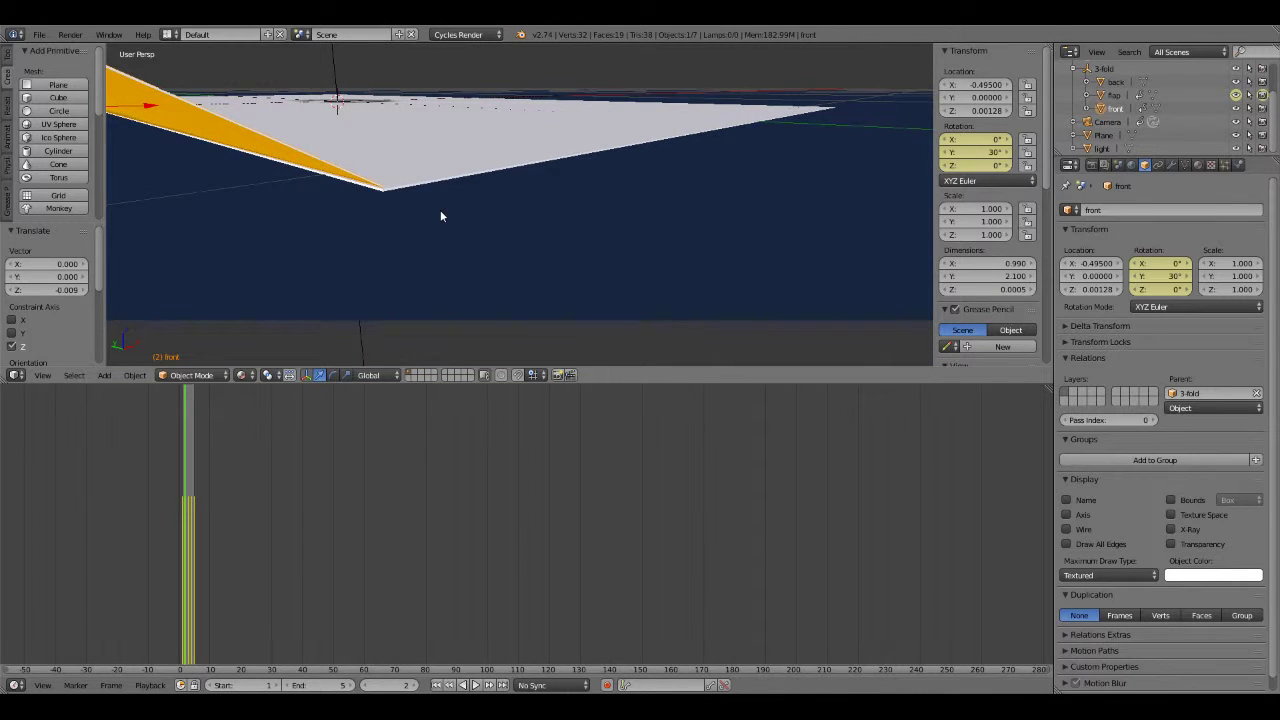
mouse_move(440, 211)
middle_down()
mouse_move(429, 219)
mouse_move(445, 200)
mouse_move(470, 224)
middle_up()
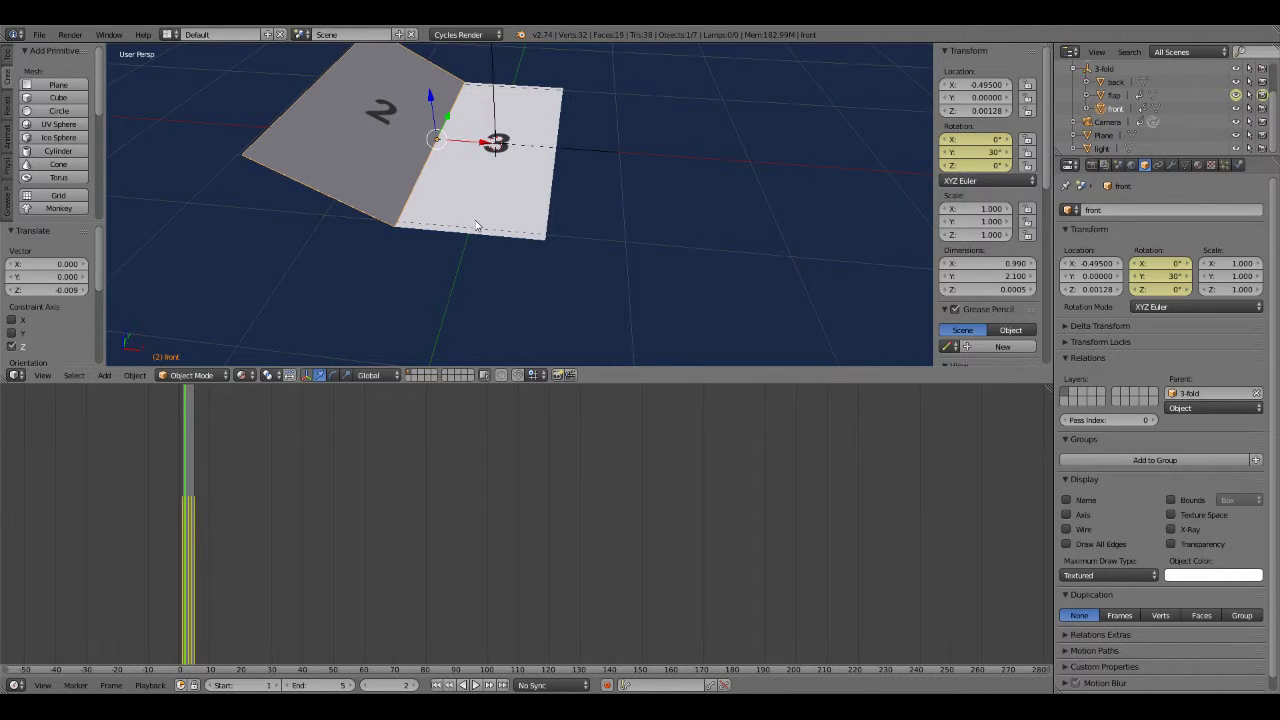
scroll(477, 226, down, 3)
scroll(489, 211, down, 2)
click(416, 687)
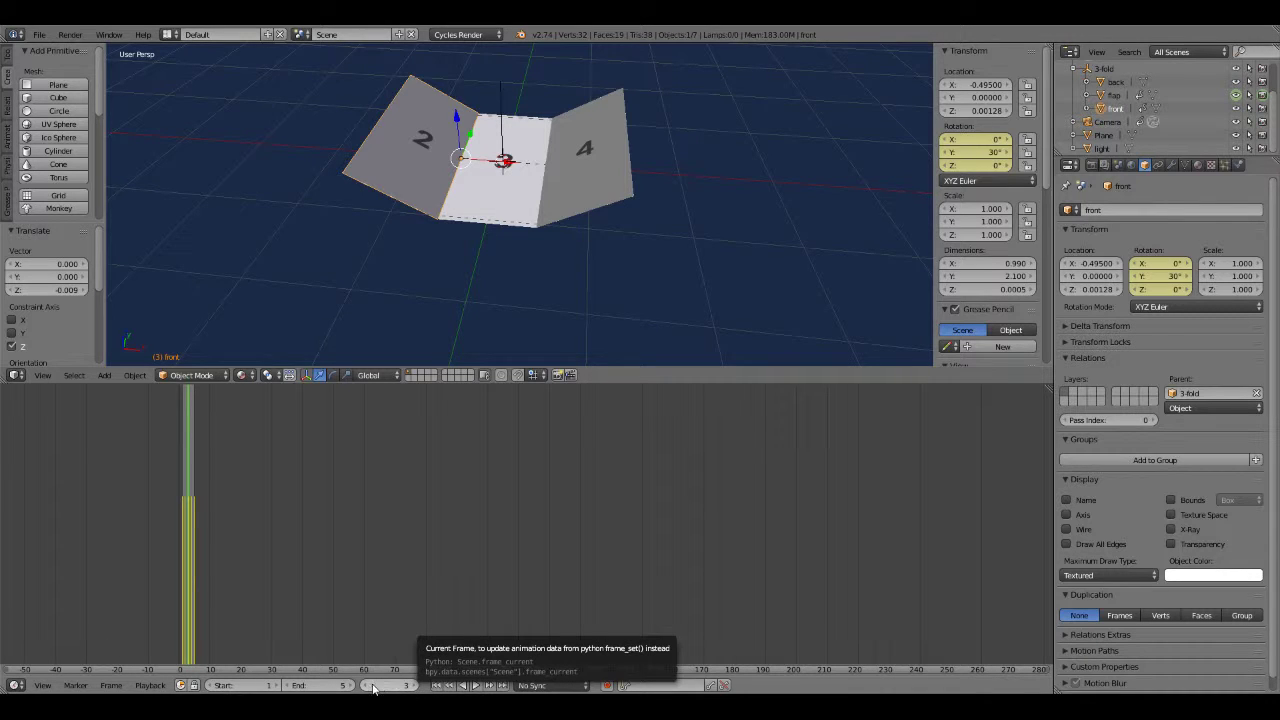
click(366, 687)
click(366, 687)
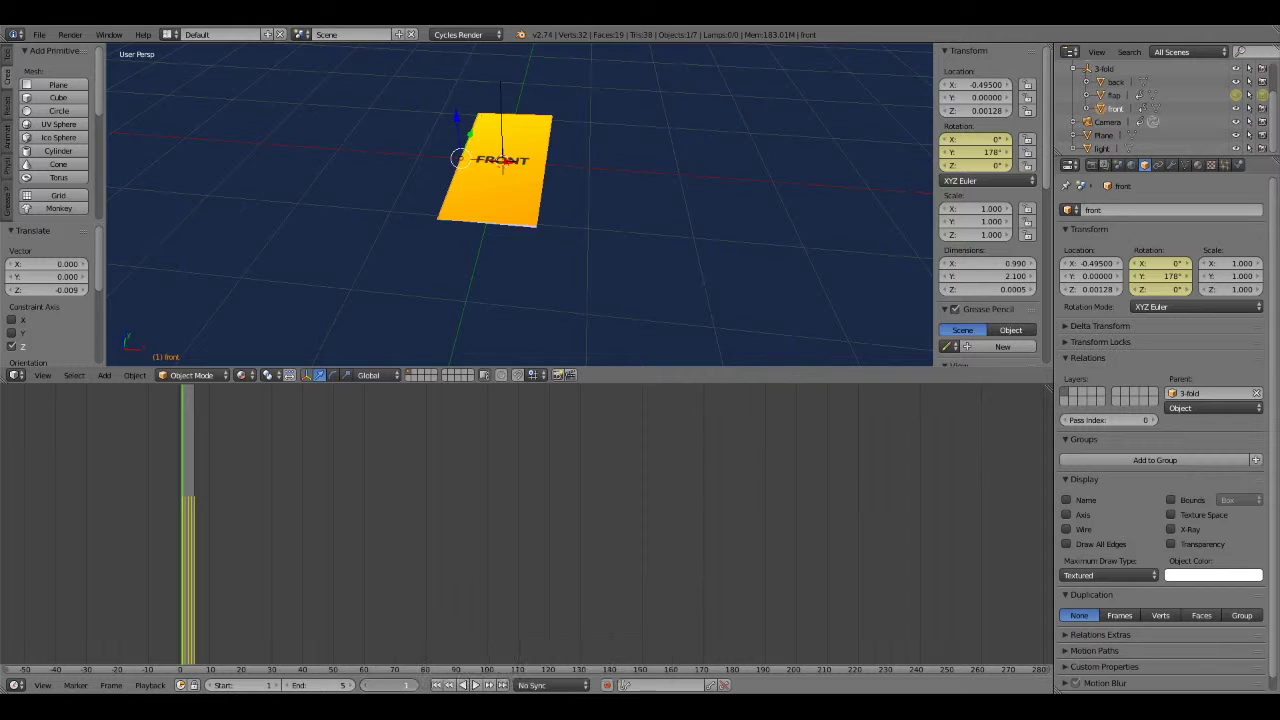
click(410, 687)
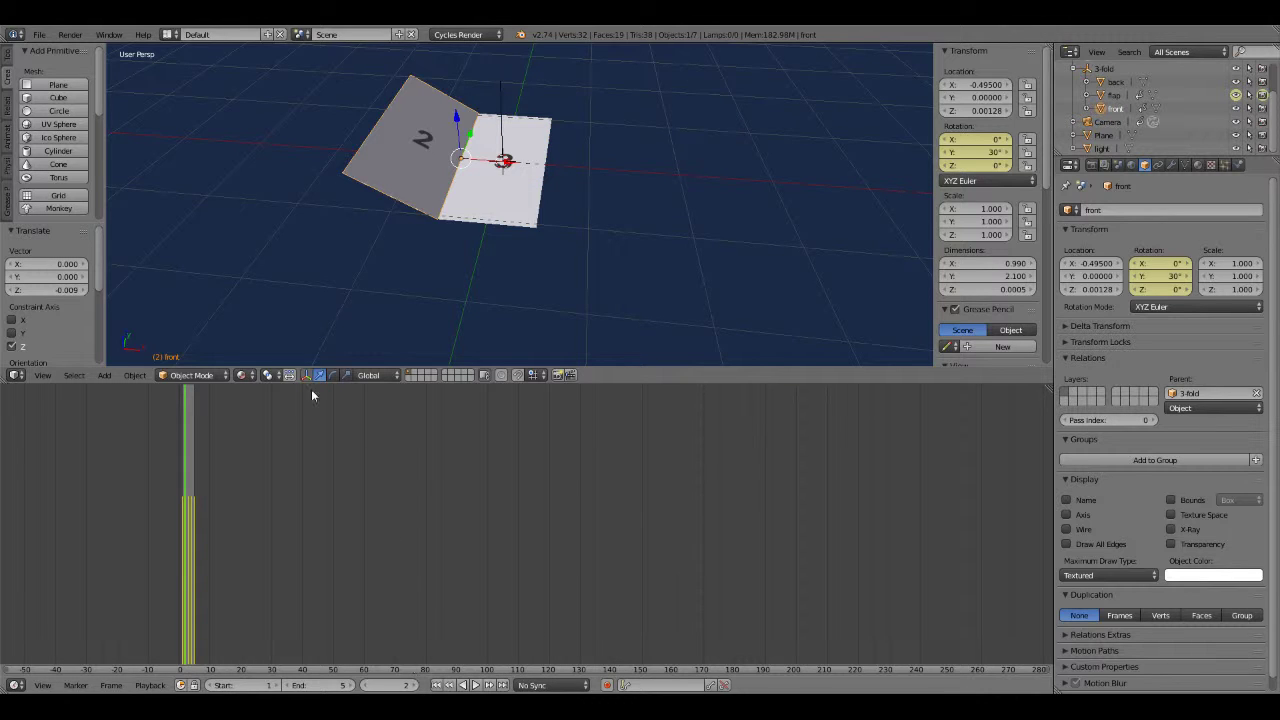
Preview the half-open brochure in Rendered shading, then return to Material shading.
click(245, 375)
click(253, 338)
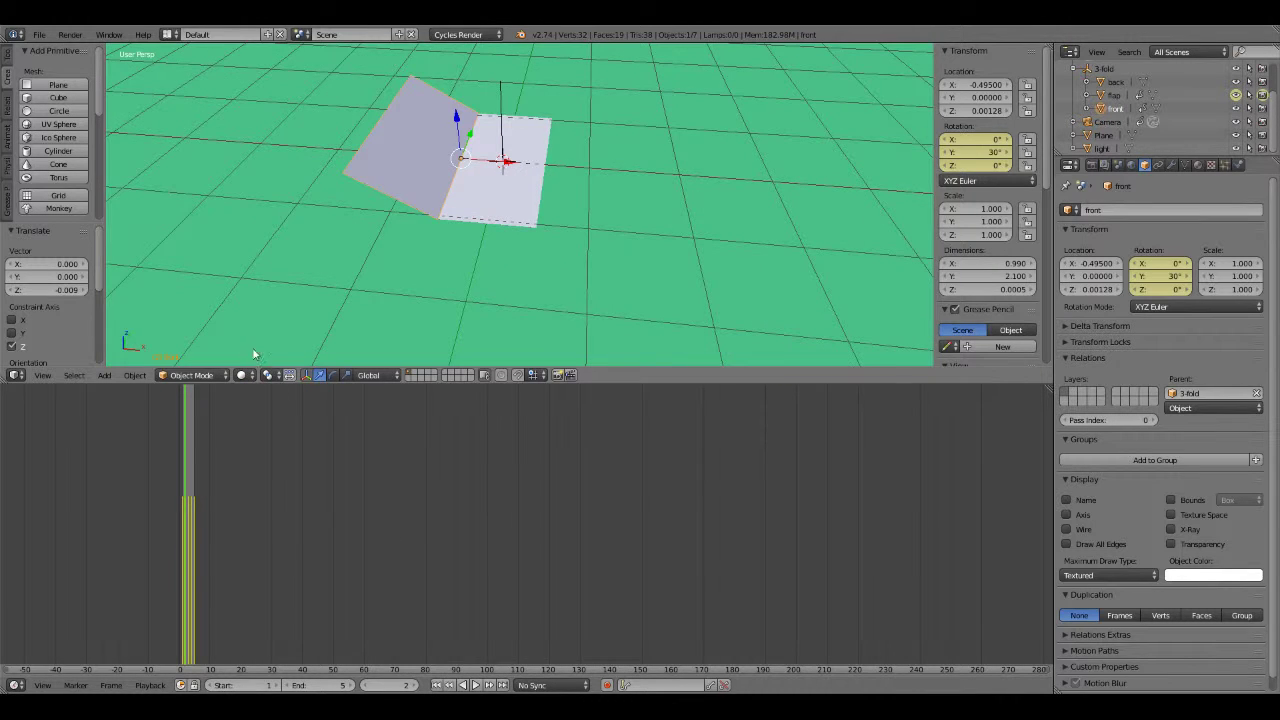
click(250, 375)
click(258, 305)
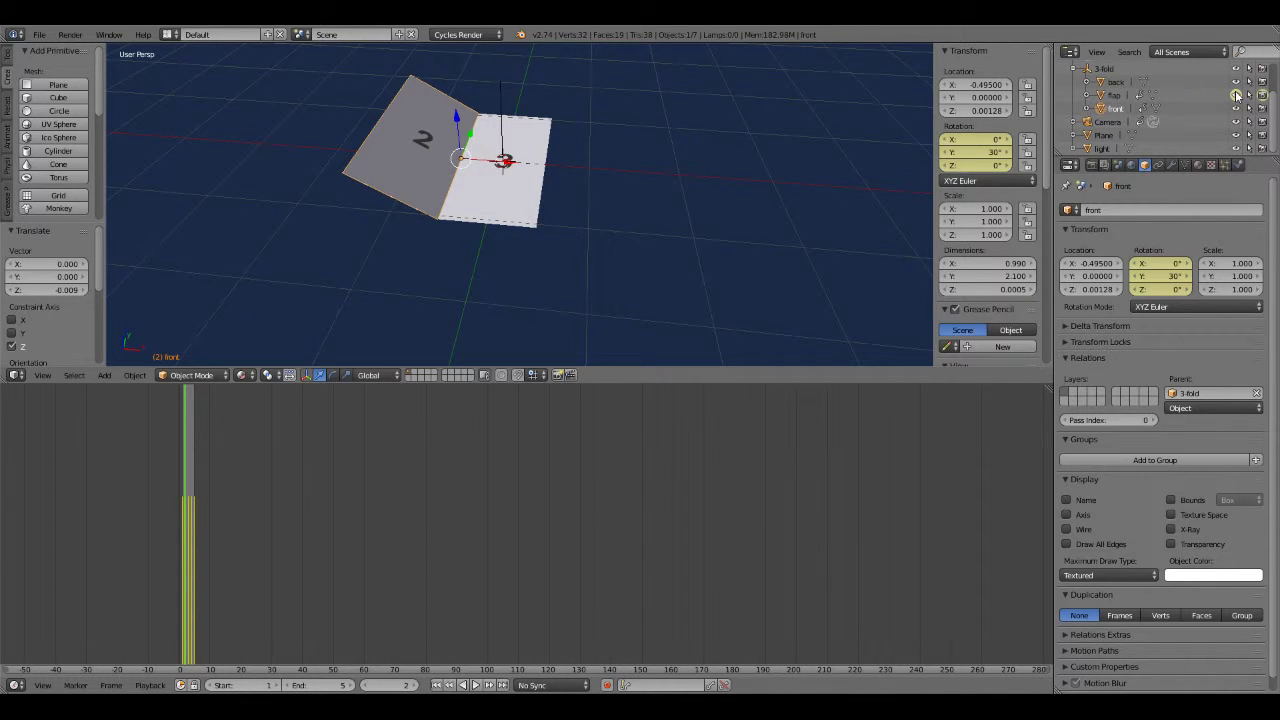
Select the flap panel and try moving it along X, then undo the move.
click(1116, 96)
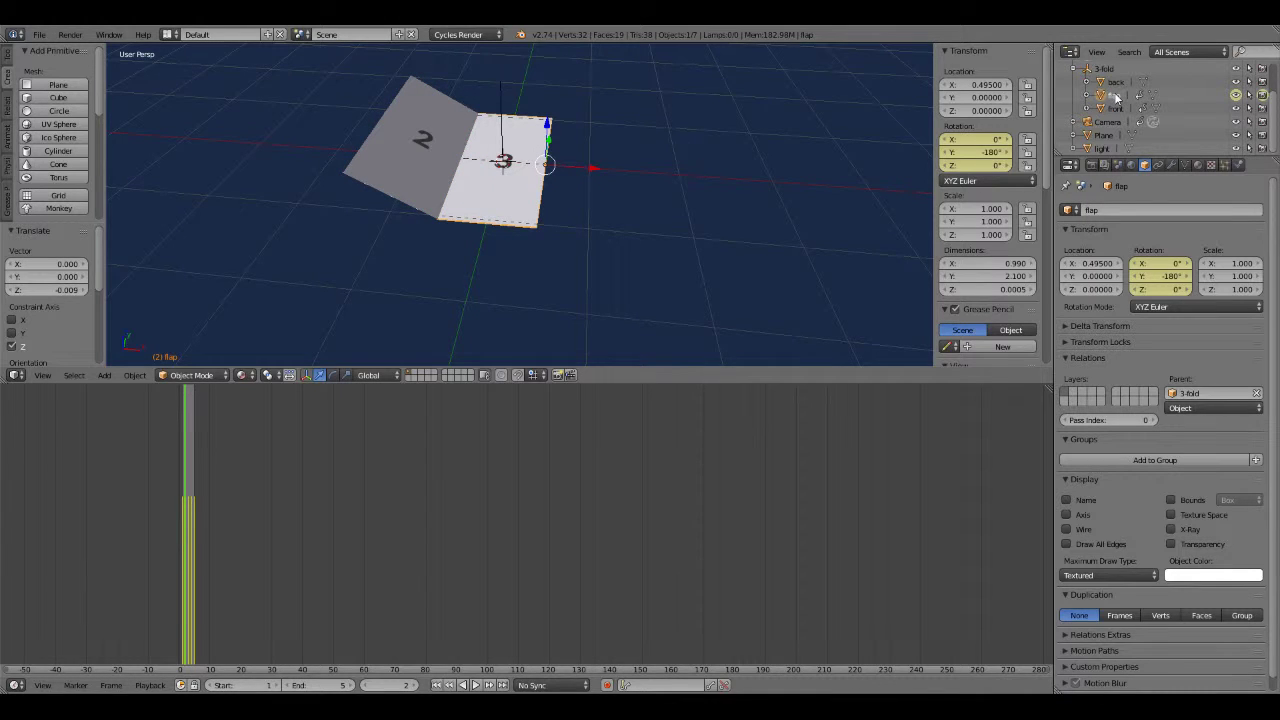
click(1117, 108)
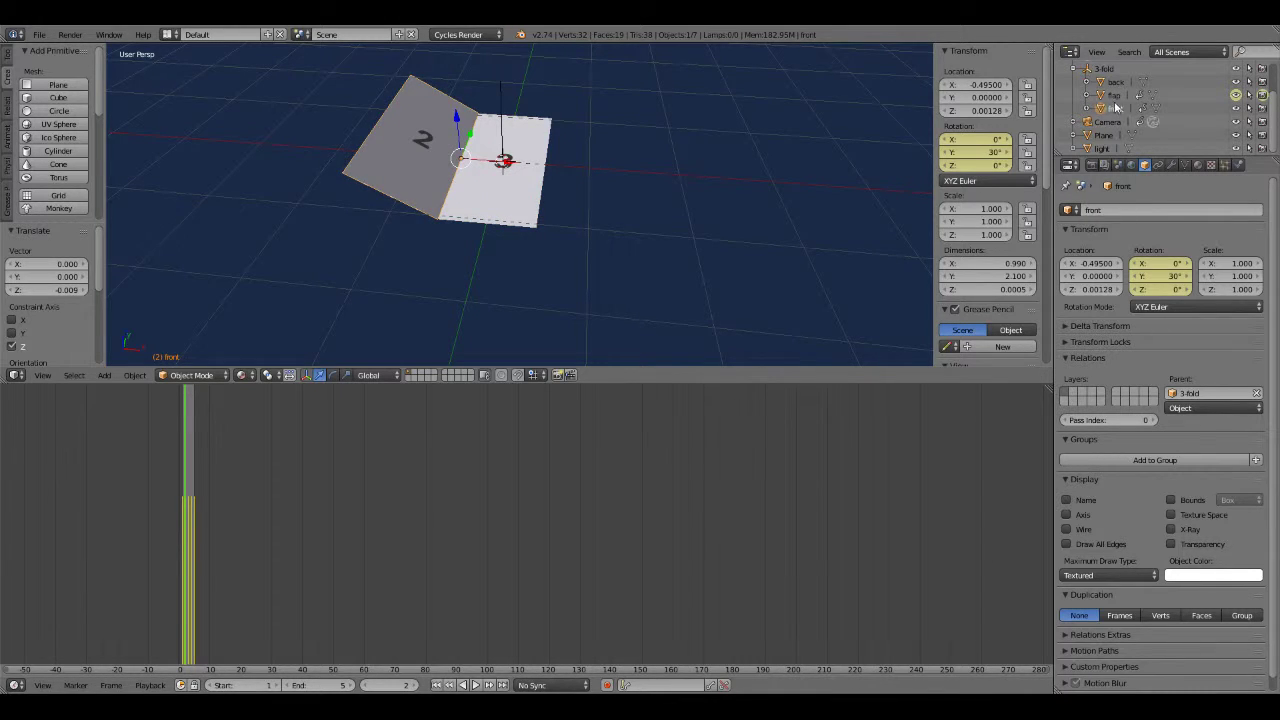
click(1116, 96)
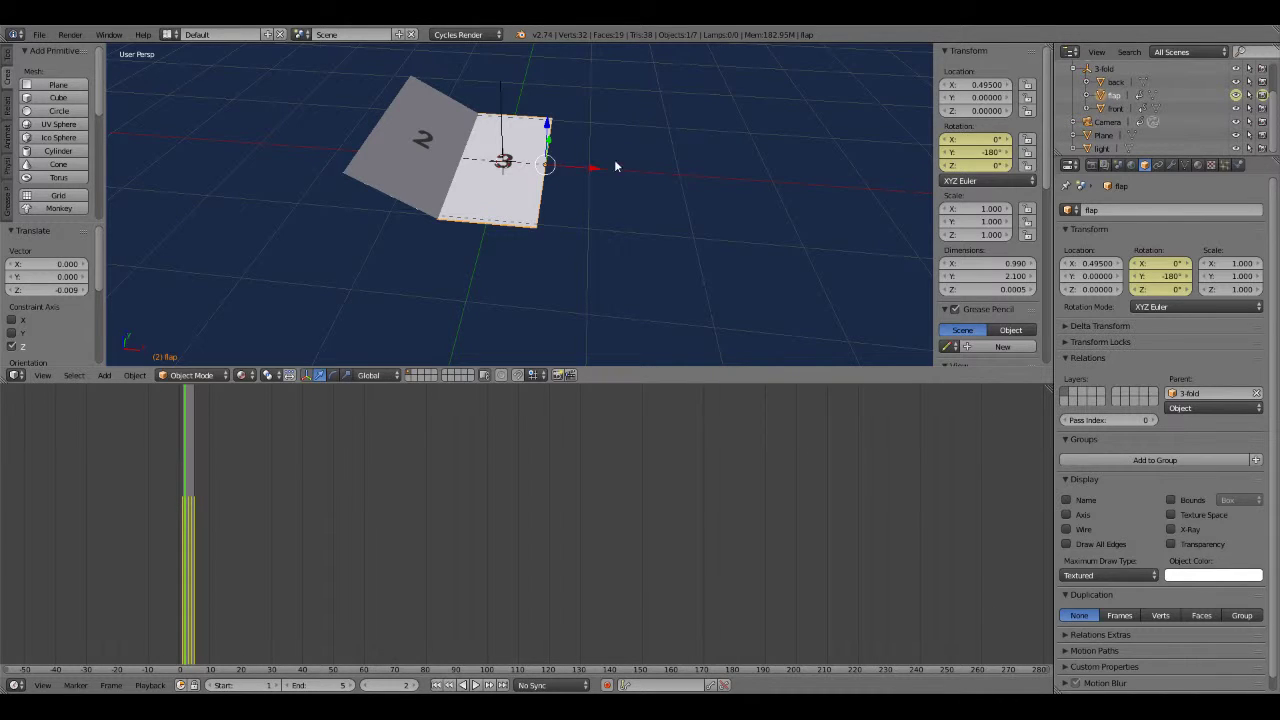
key(g)
key(x)
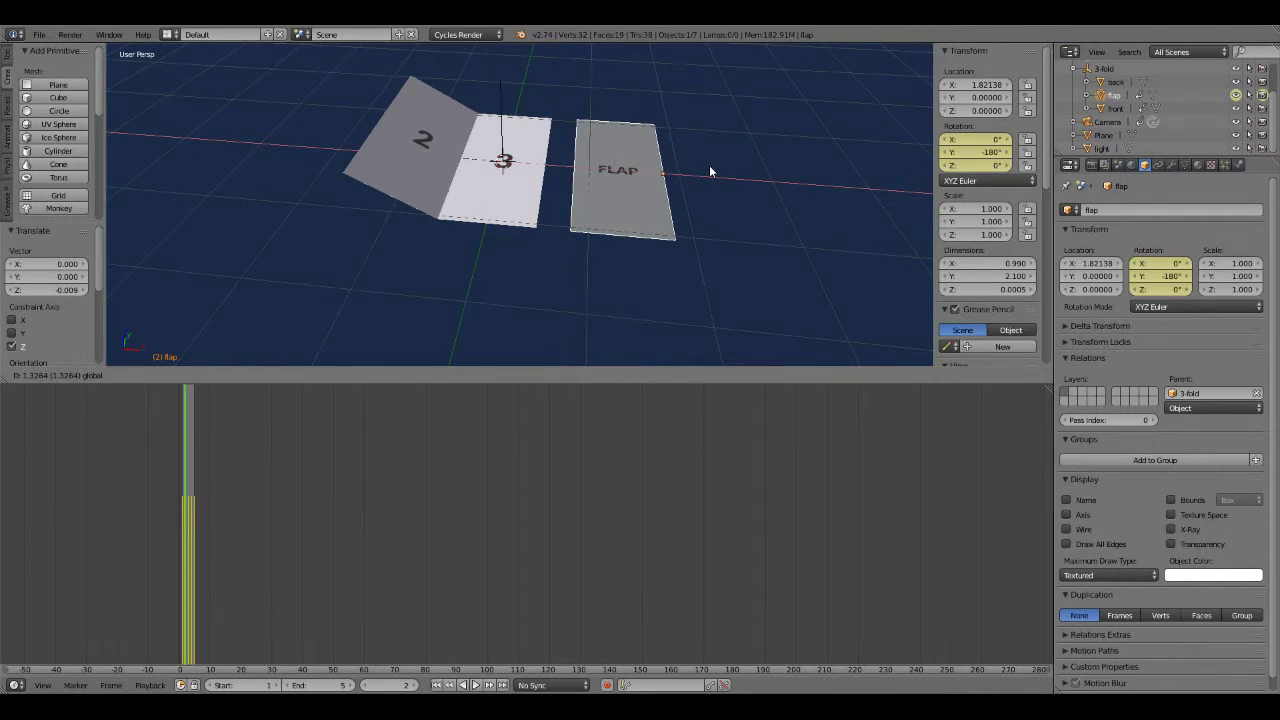
click(710, 172)
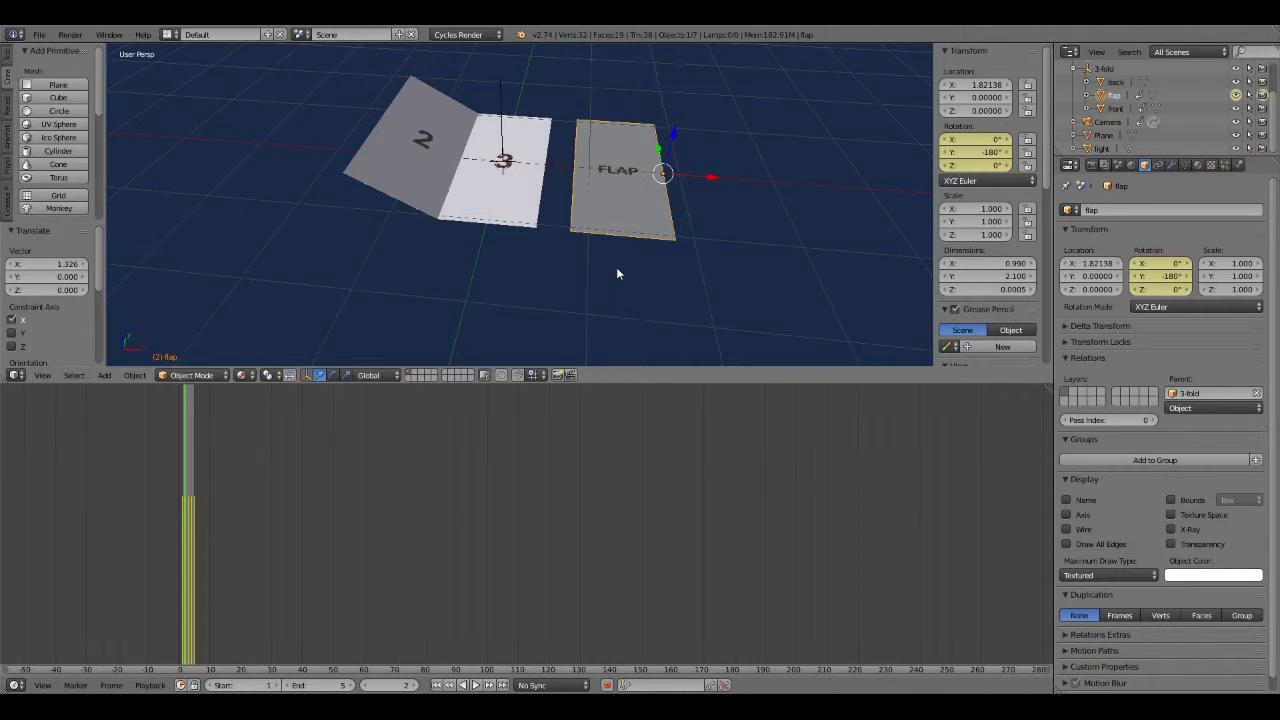
key(ctrl+z)
Lift the flap panel slightly upward along Z.
scroll(552, 192, up, 3)
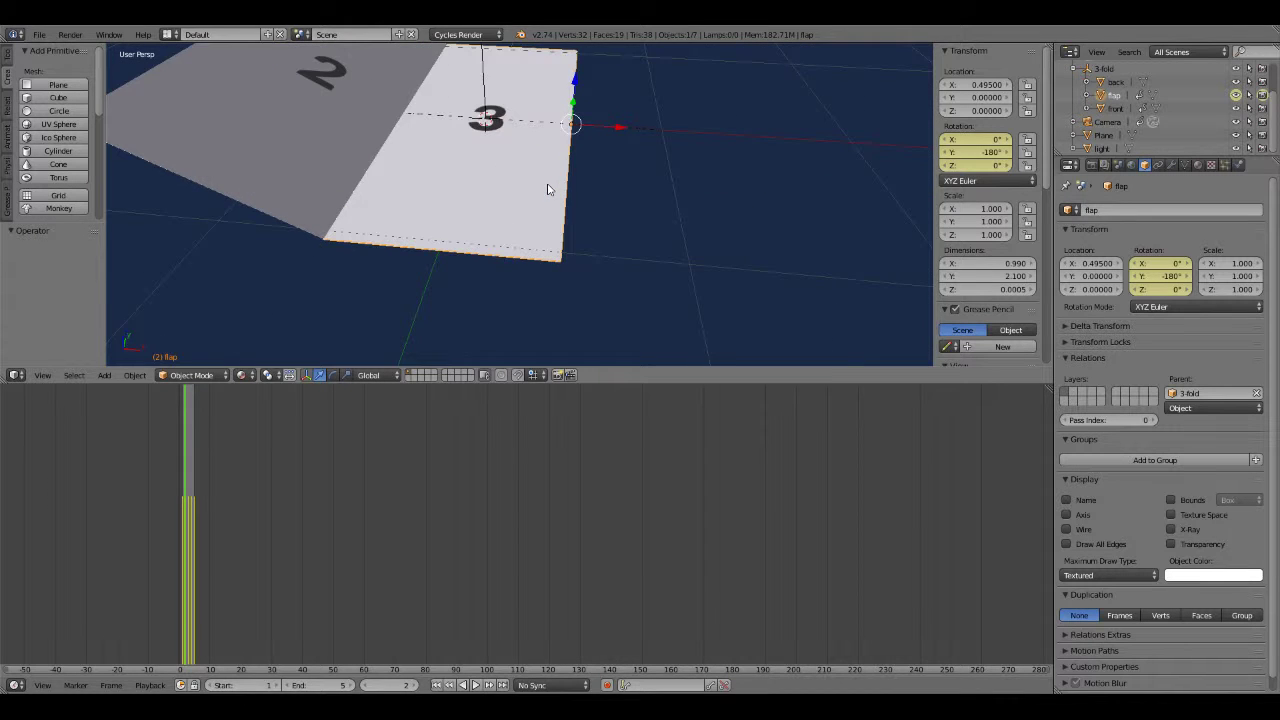
middle_drag(600, 155, 654, 120)
middle_drag(594, 186, 631, 146)
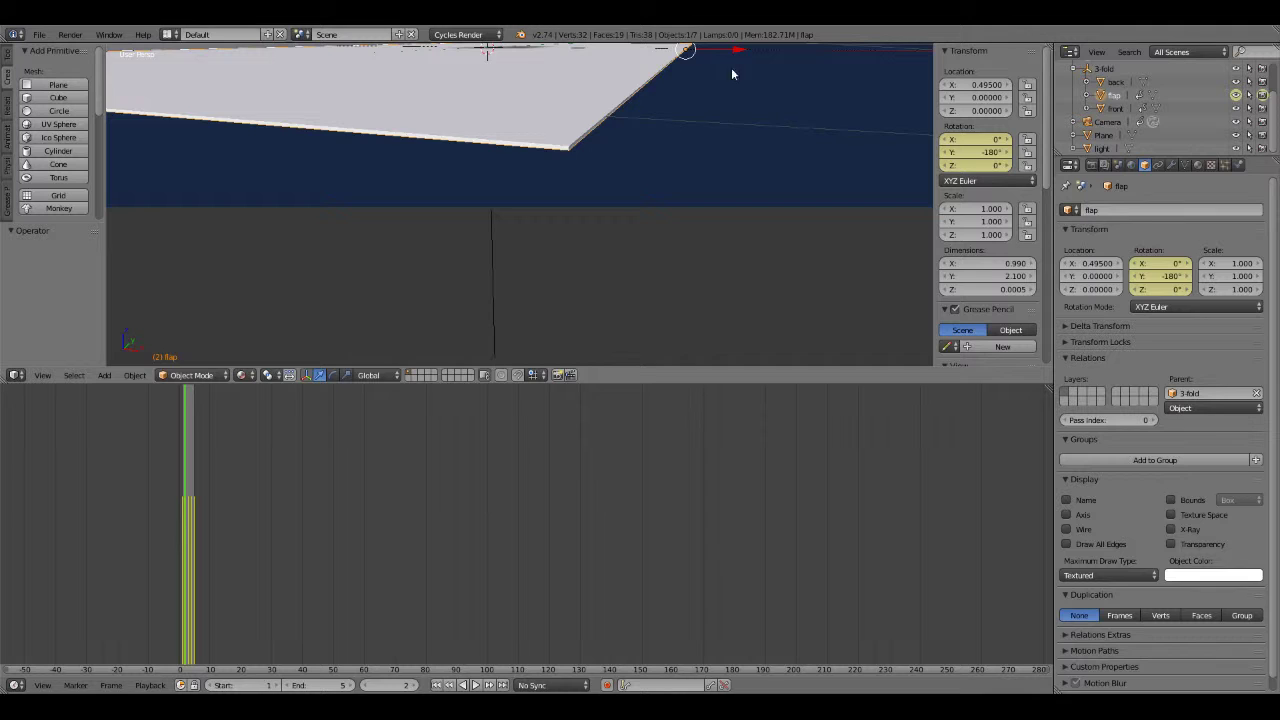
middle_drag(731, 67, 543, 83)
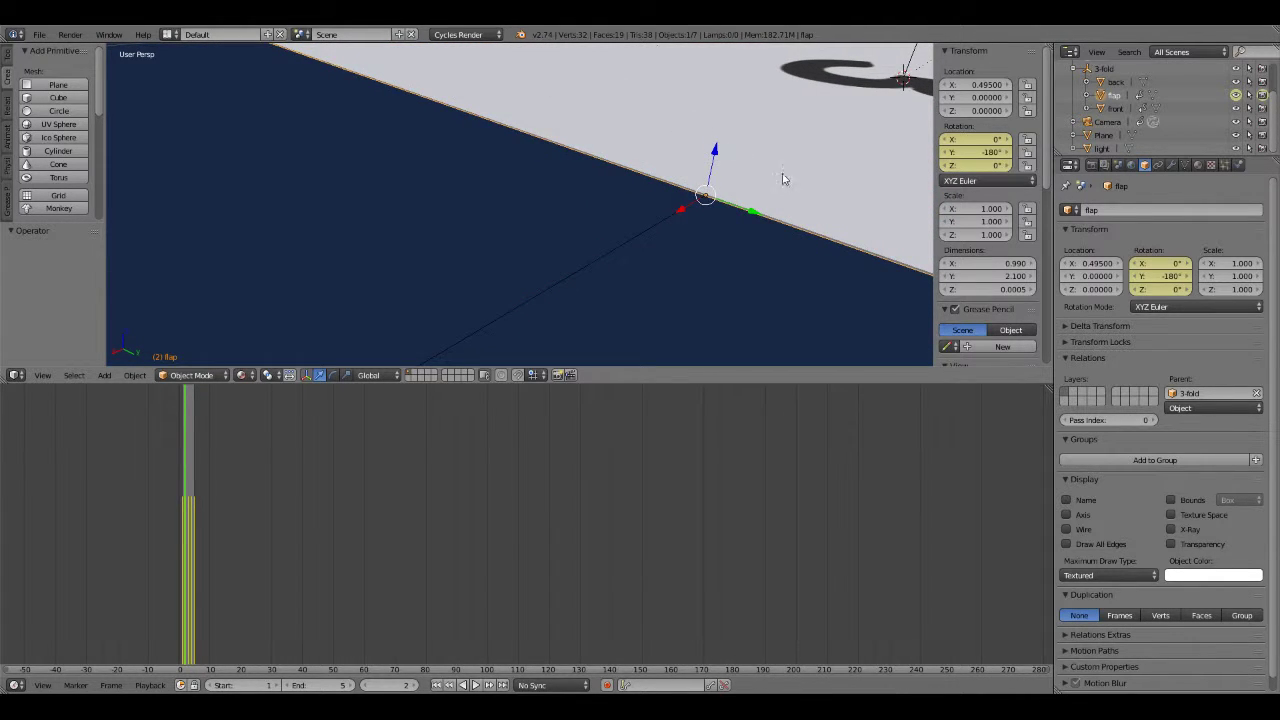
middle_drag(786, 177, 772, 165)
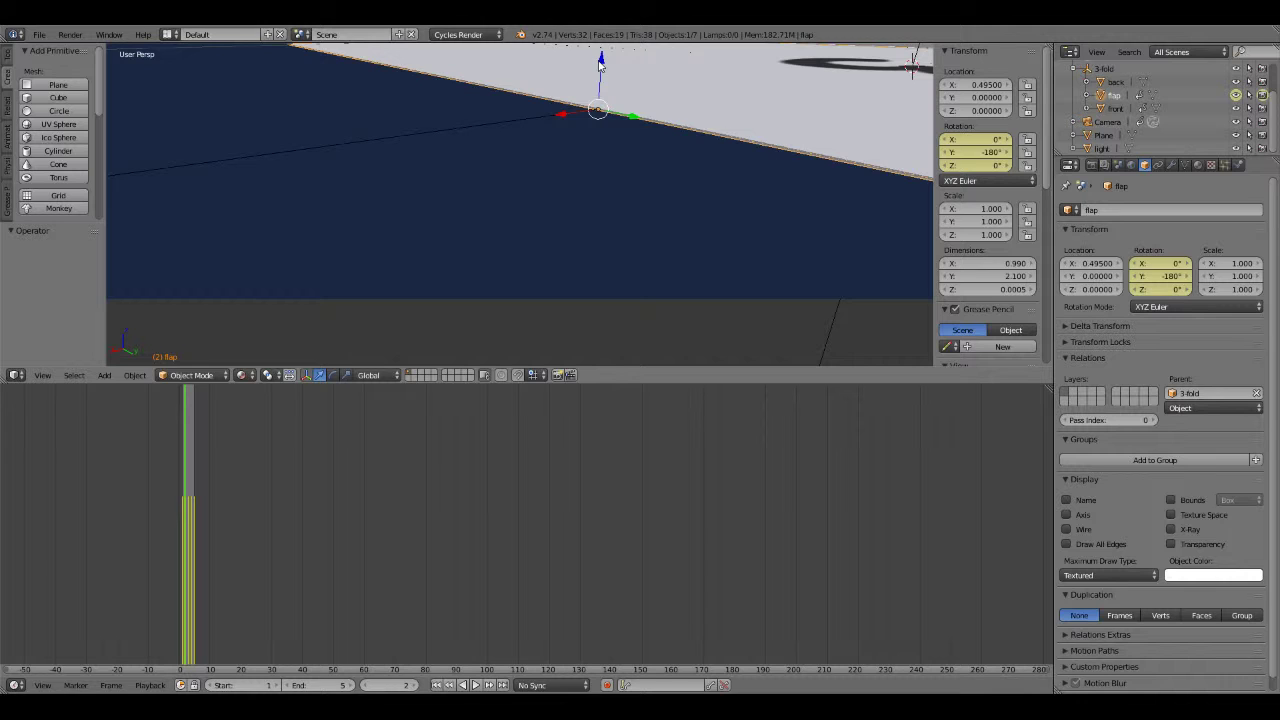
key(g)
key(z)
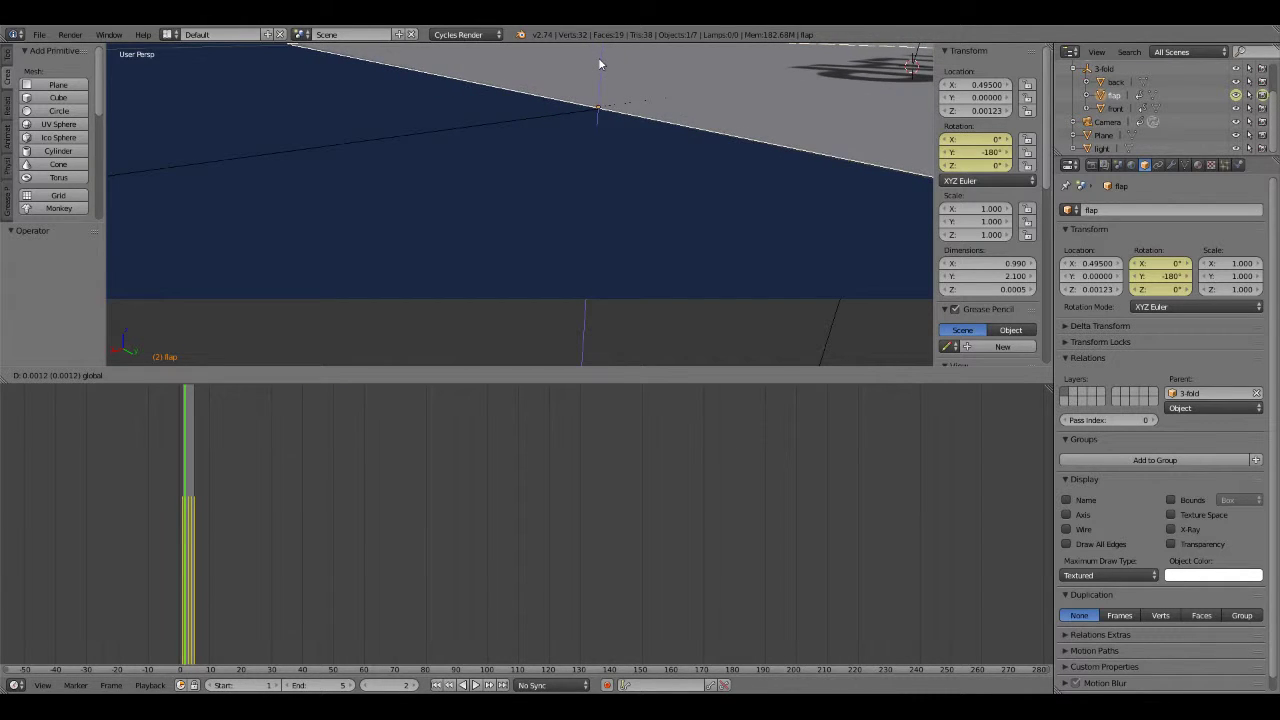
click(599, 64)
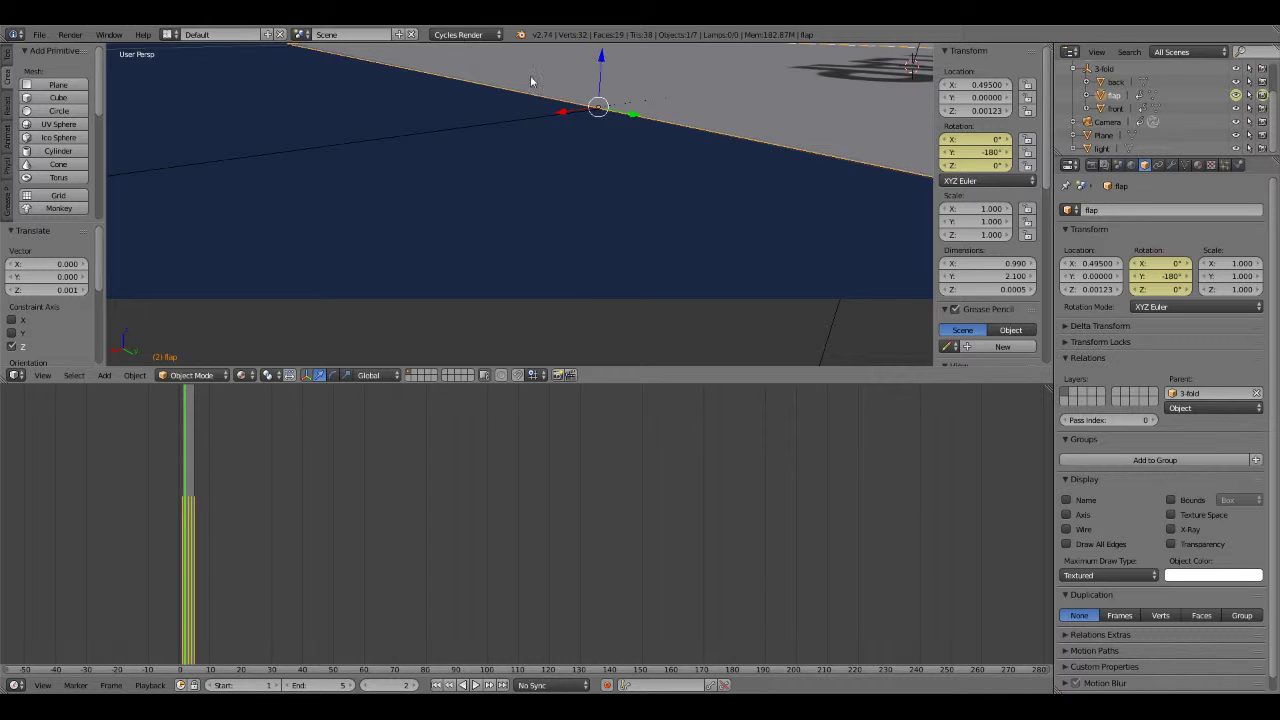
mouse_move(599, 64)
middle_down()
mouse_move(735, 105)
mouse_move(680, 149)
middle_up()
Set the flap's Location Z to exactly 0.00128.
key(r)
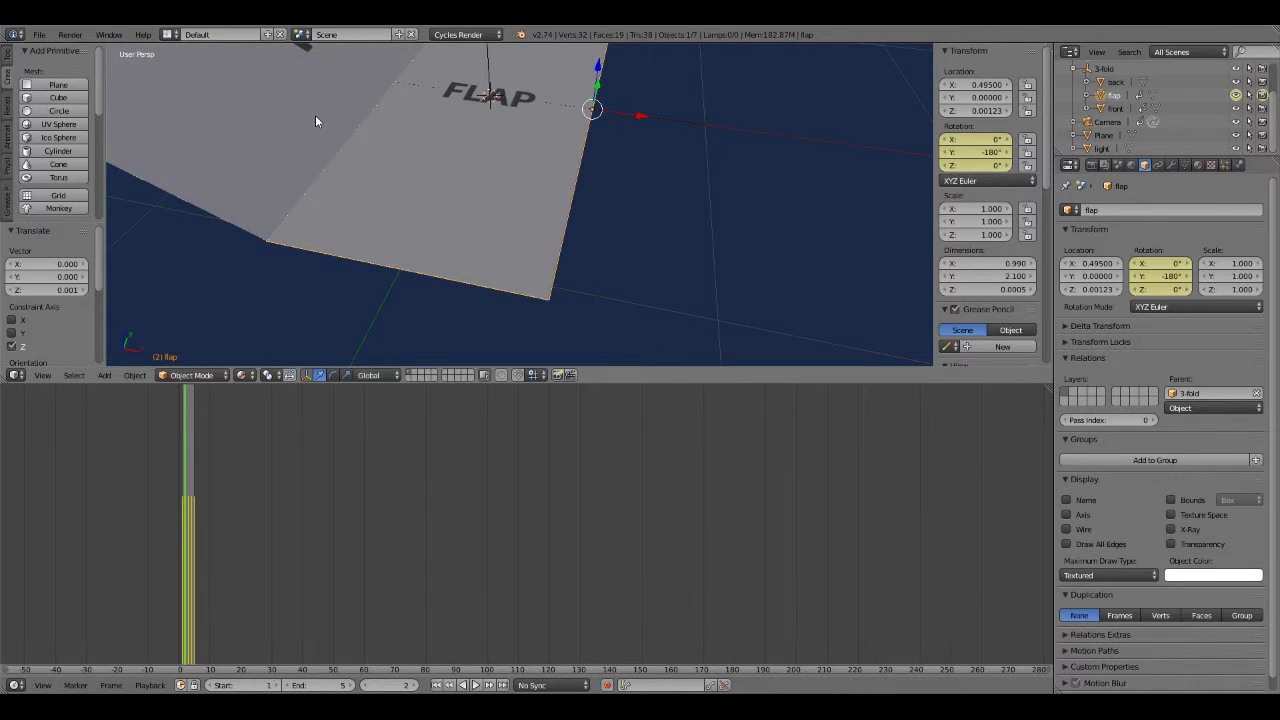
key(Escape)
double_click(1094, 289)
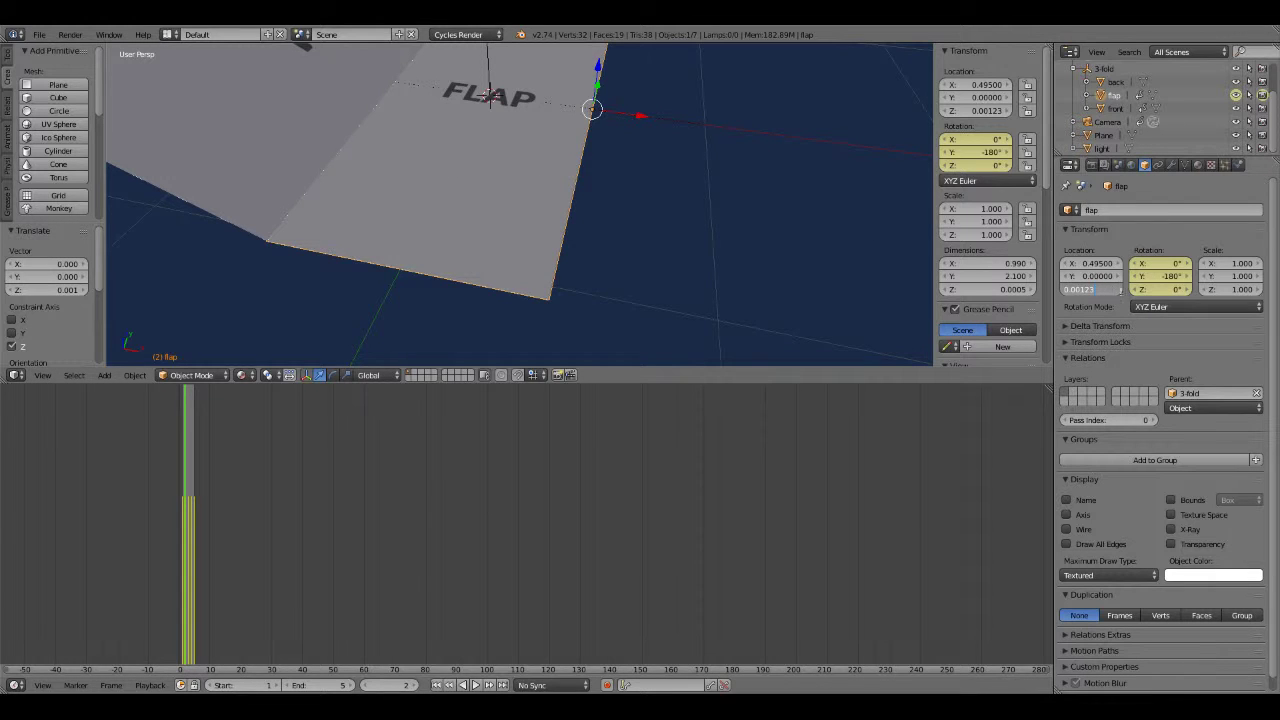
text(0.00128)
key(Return)
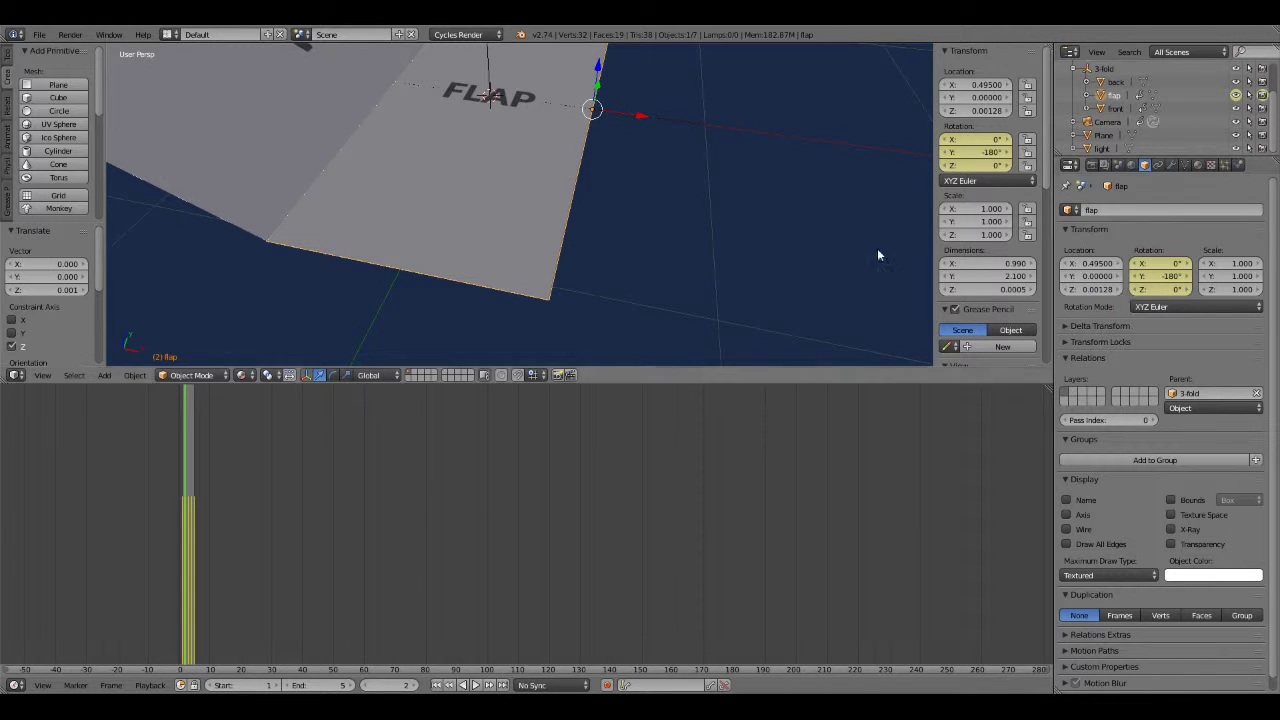
scroll(780, 230, down, 3)
scroll(640, 210, down, 2)
mouse_move(605, 218)
middle_down()
mouse_move(614, 237)
mouse_move(566, 191)
mouse_move(577, 249)
middle_up()
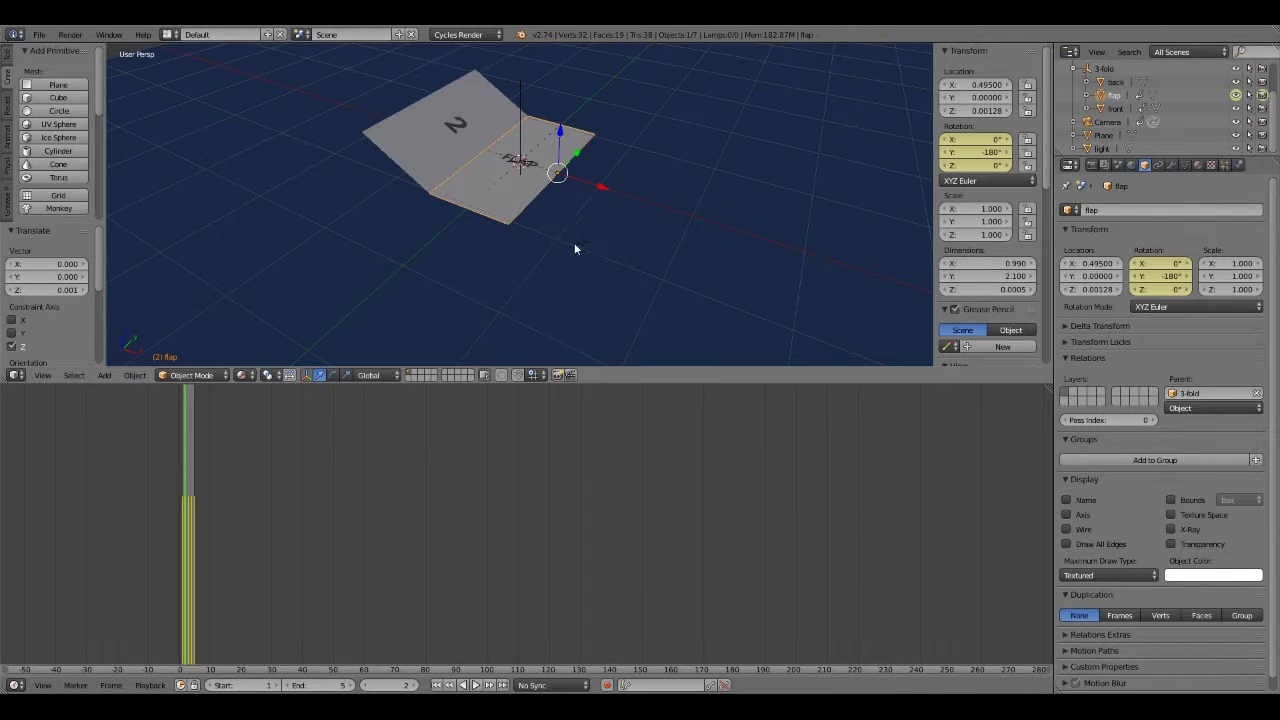
Preview the fold animation from frame 1 through frame 6.
click(367, 686)
middle_drag(512, 305, 525, 329)
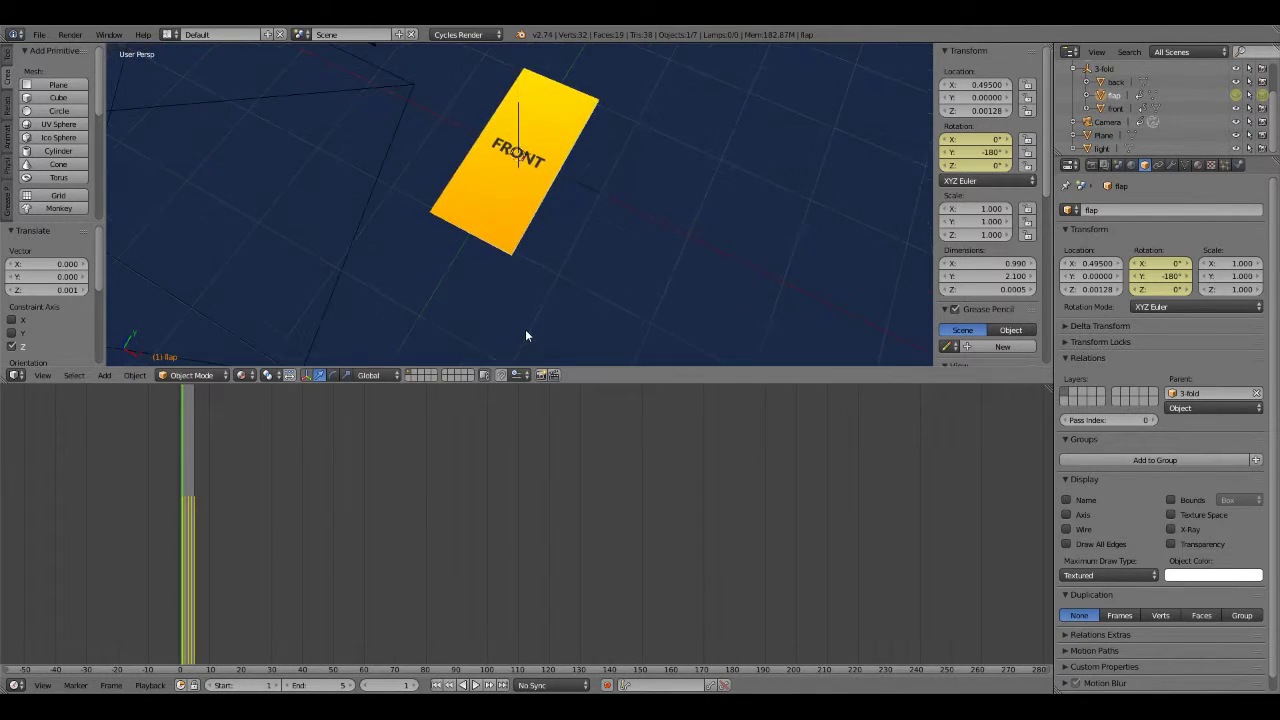
mouse_move(546, 160)
middle_down()
mouse_move(537, 208)
mouse_move(571, 223)
mouse_move(565, 337)
middle_up()
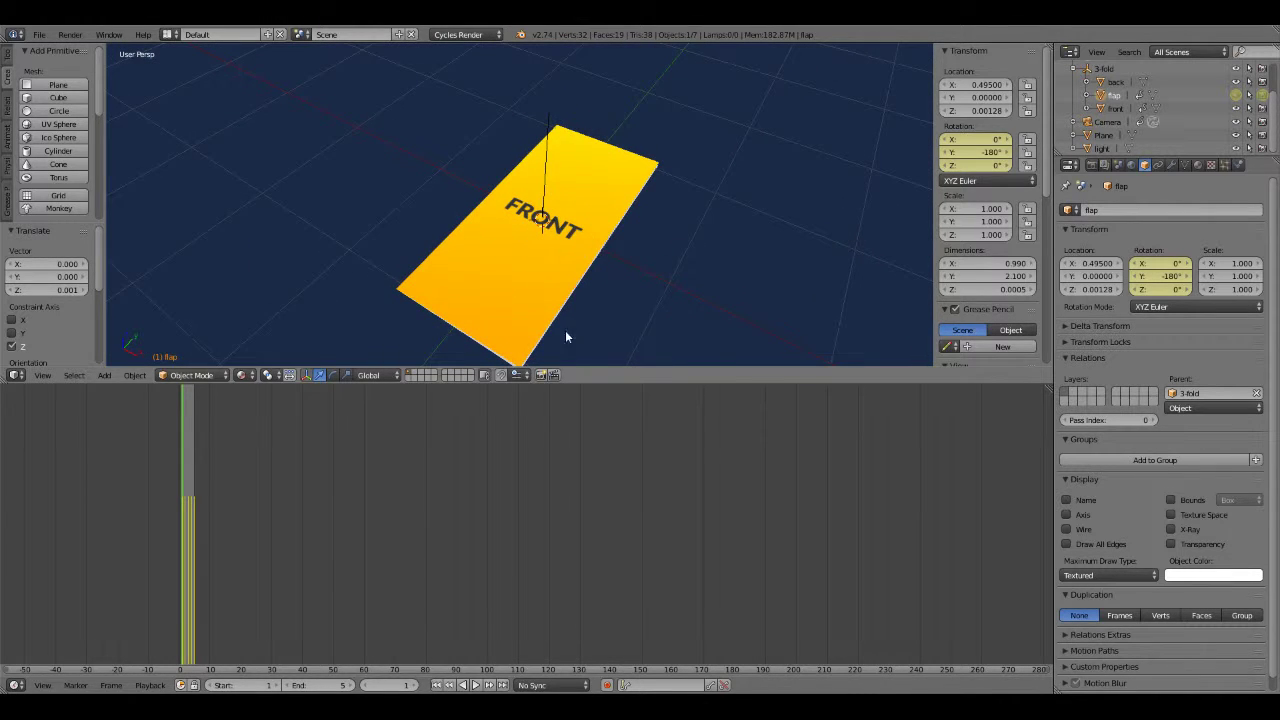
click(414, 686)
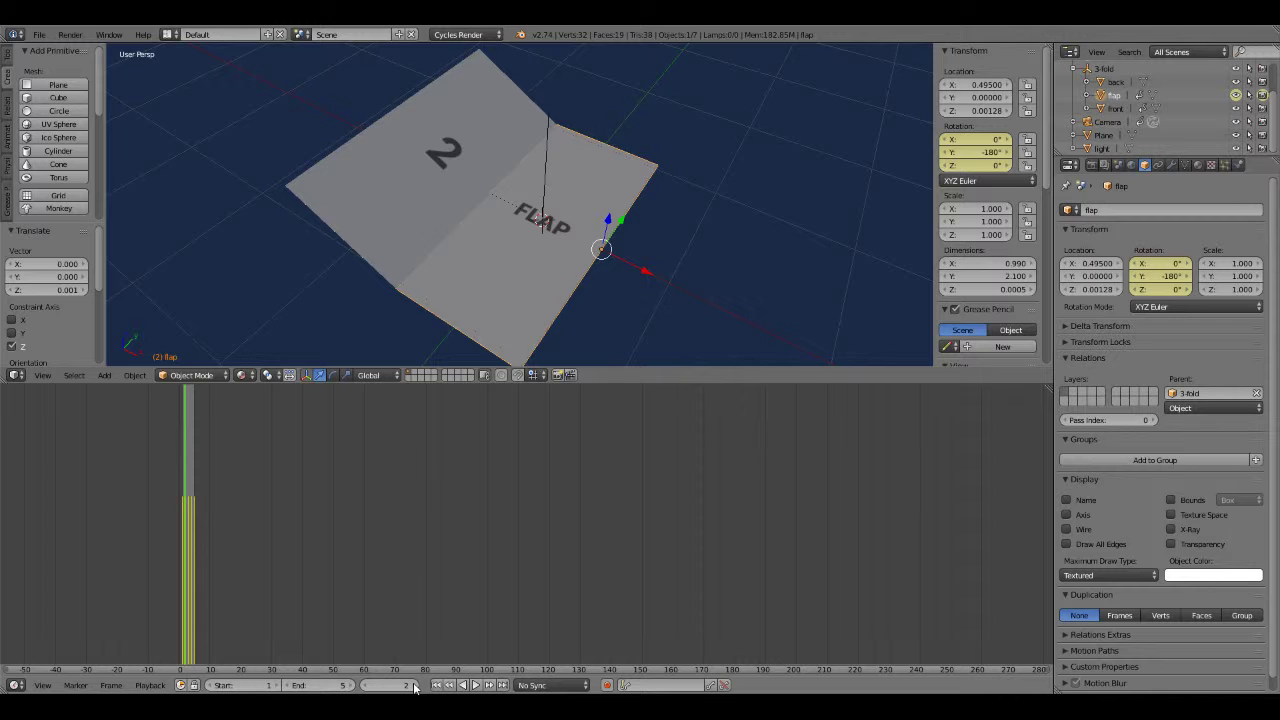
click(414, 686)
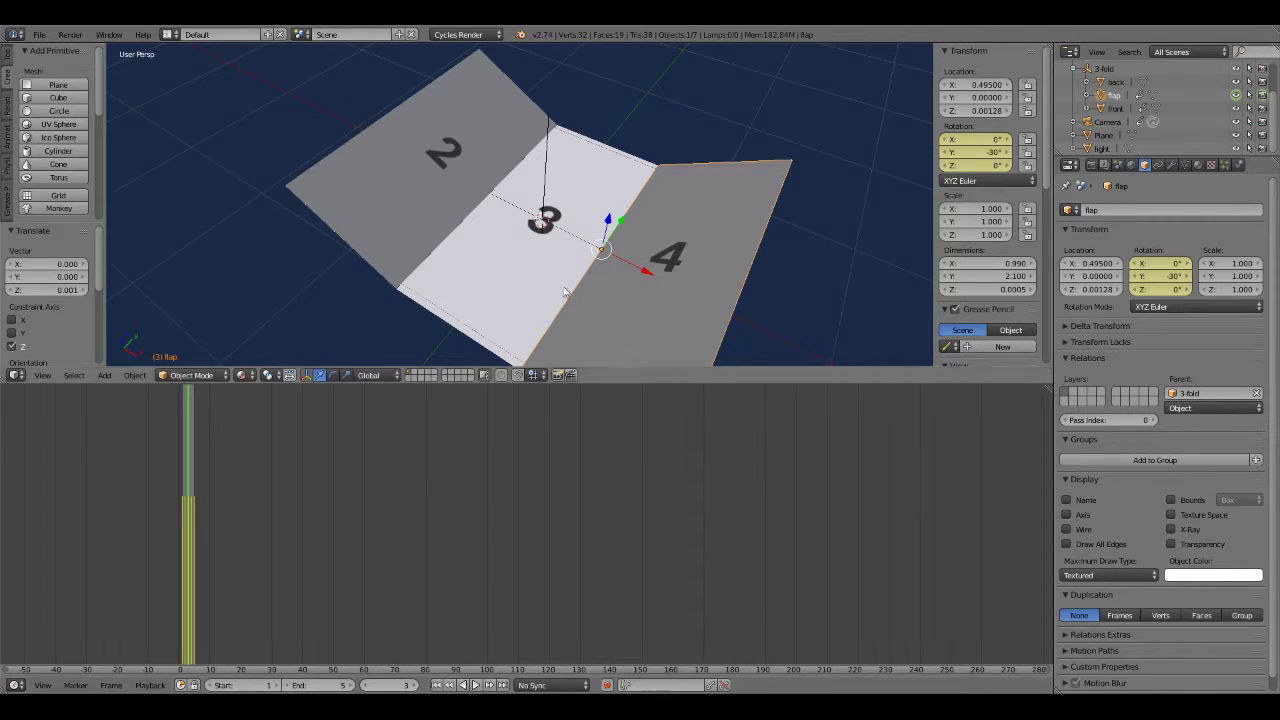
middle_drag(600, 320, 634, 277)
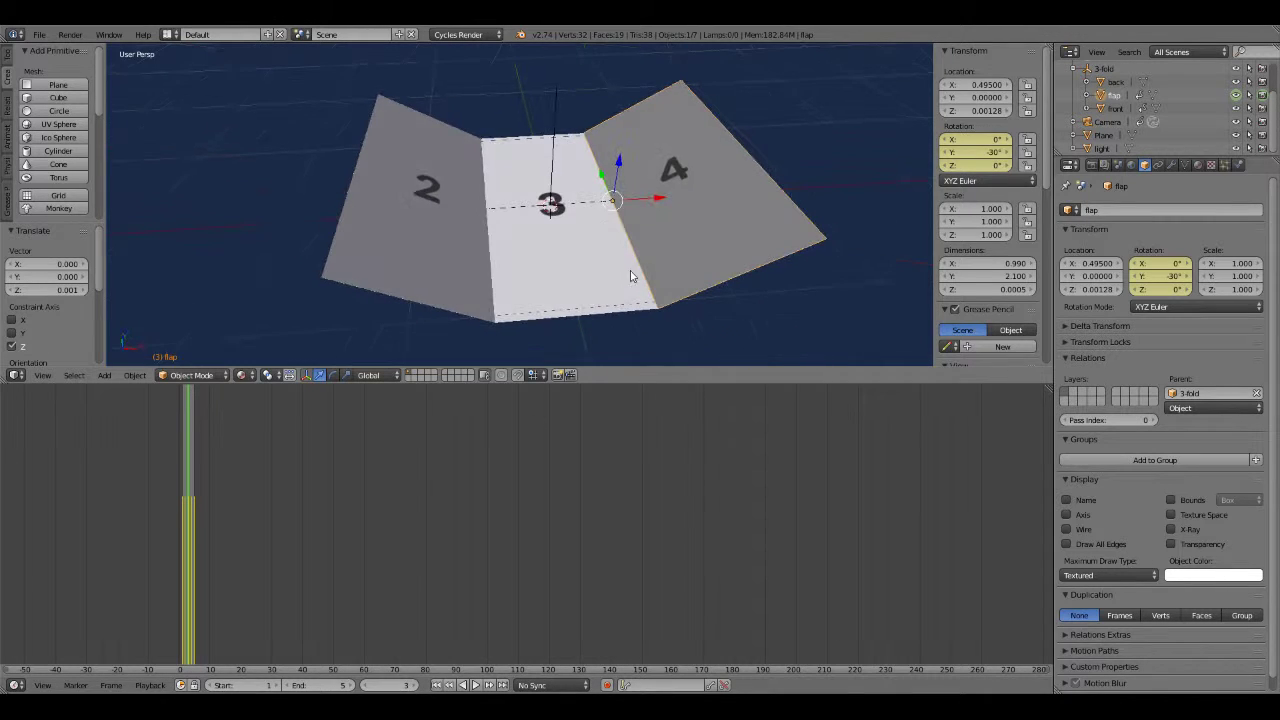
click(415, 687)
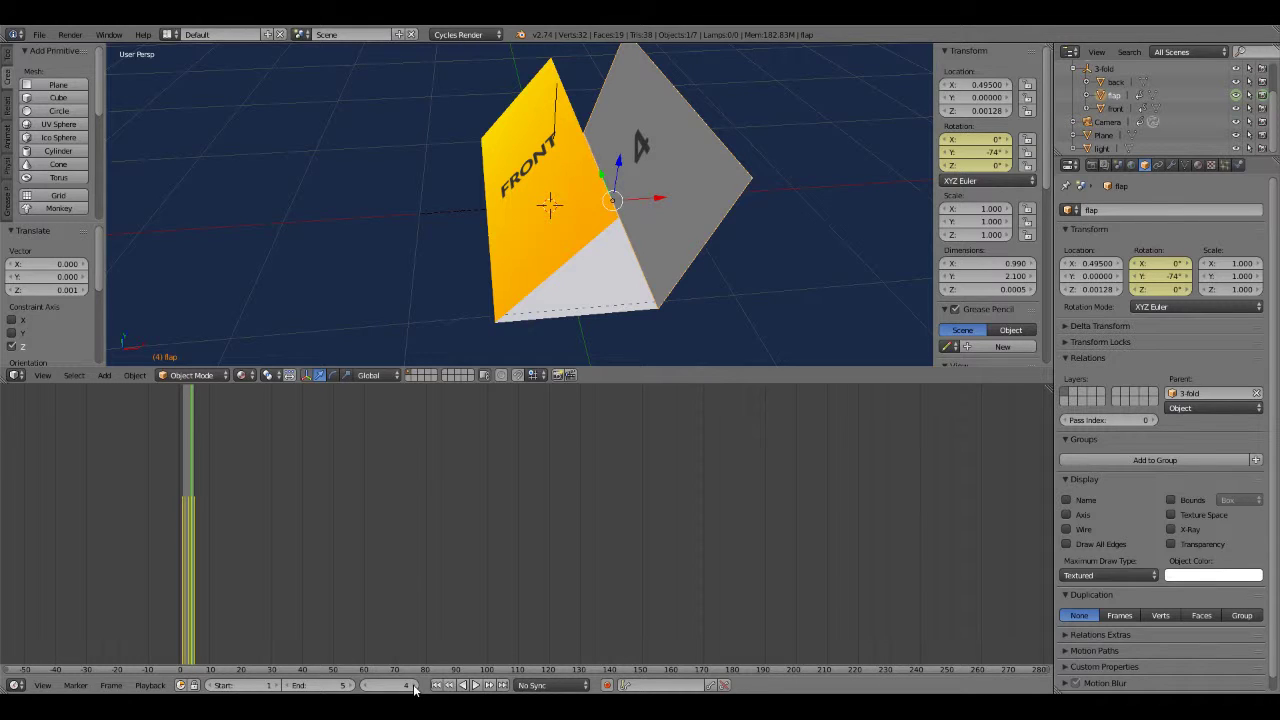
click(414, 686)
click(414, 686)
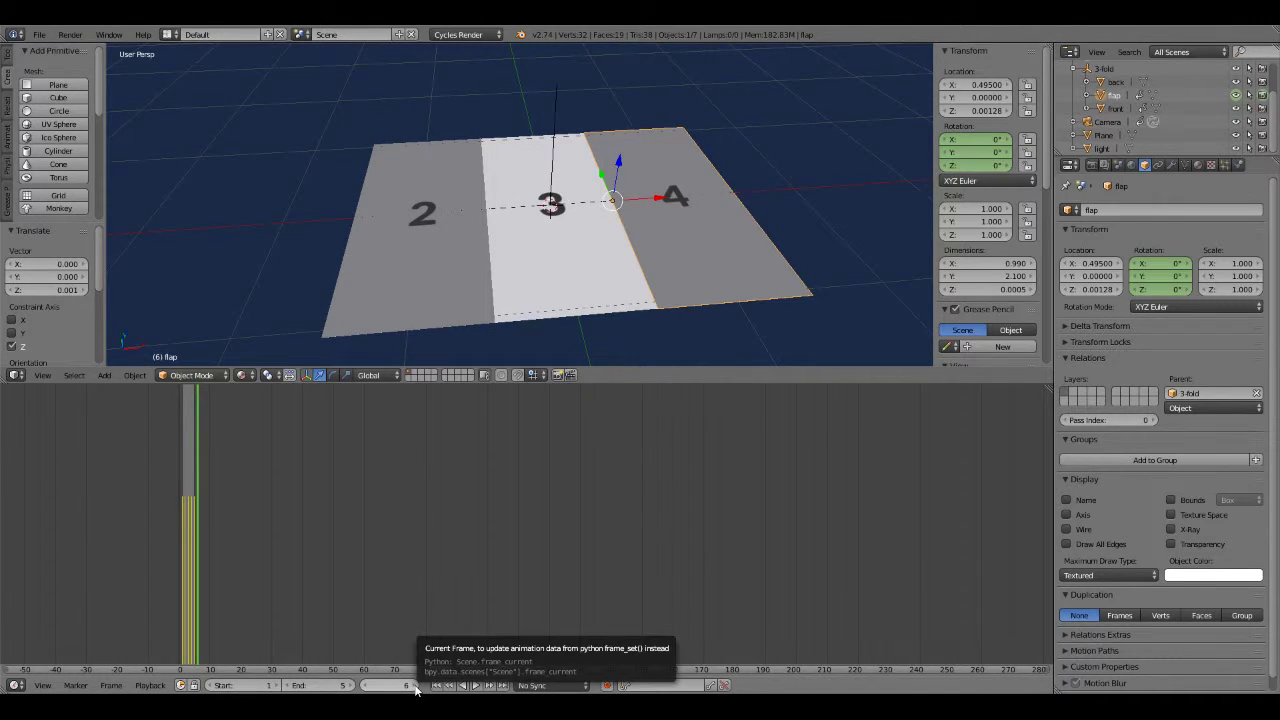
Return to frame 1 and select the camera in the Outliner.
click(365, 686)
click(365, 686)
click(365, 686)
click(365, 686)
click(365, 686)
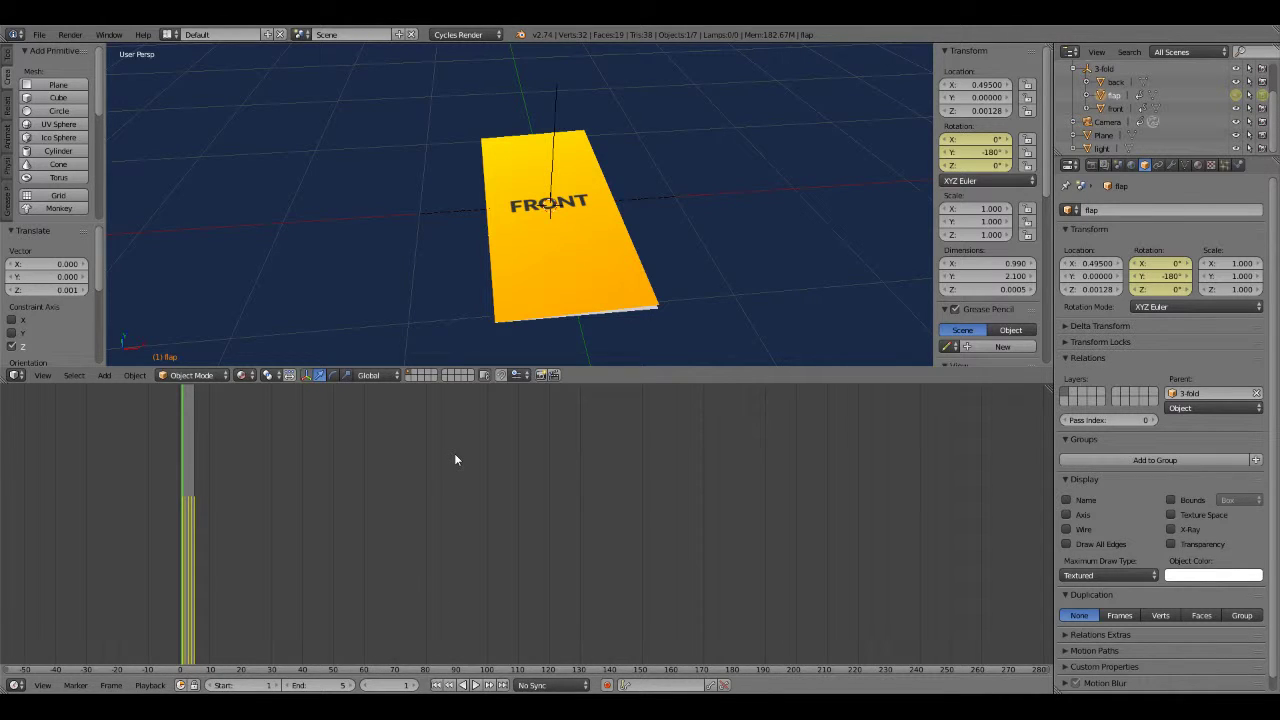
mouse_move(714, 248)
middle_down()
mouse_move(721, 288)
mouse_move(694, 294)
mouse_move(706, 289)
middle_up()
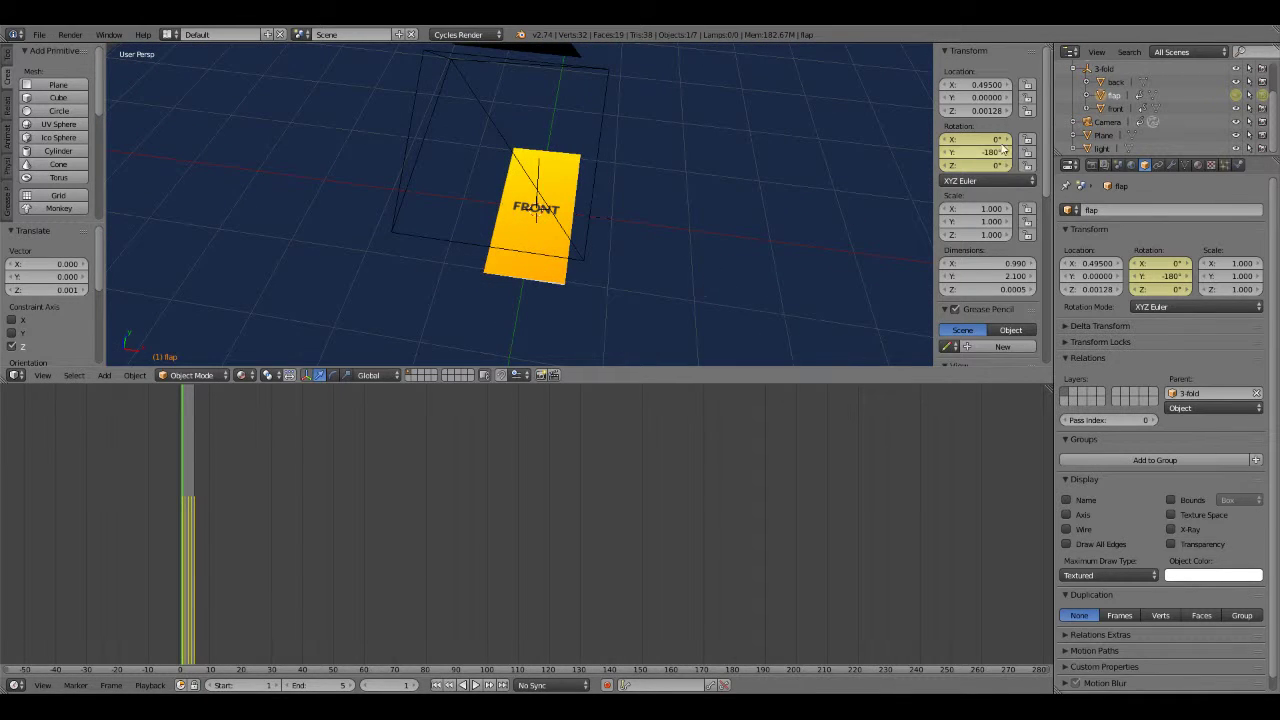
click(1096, 122)
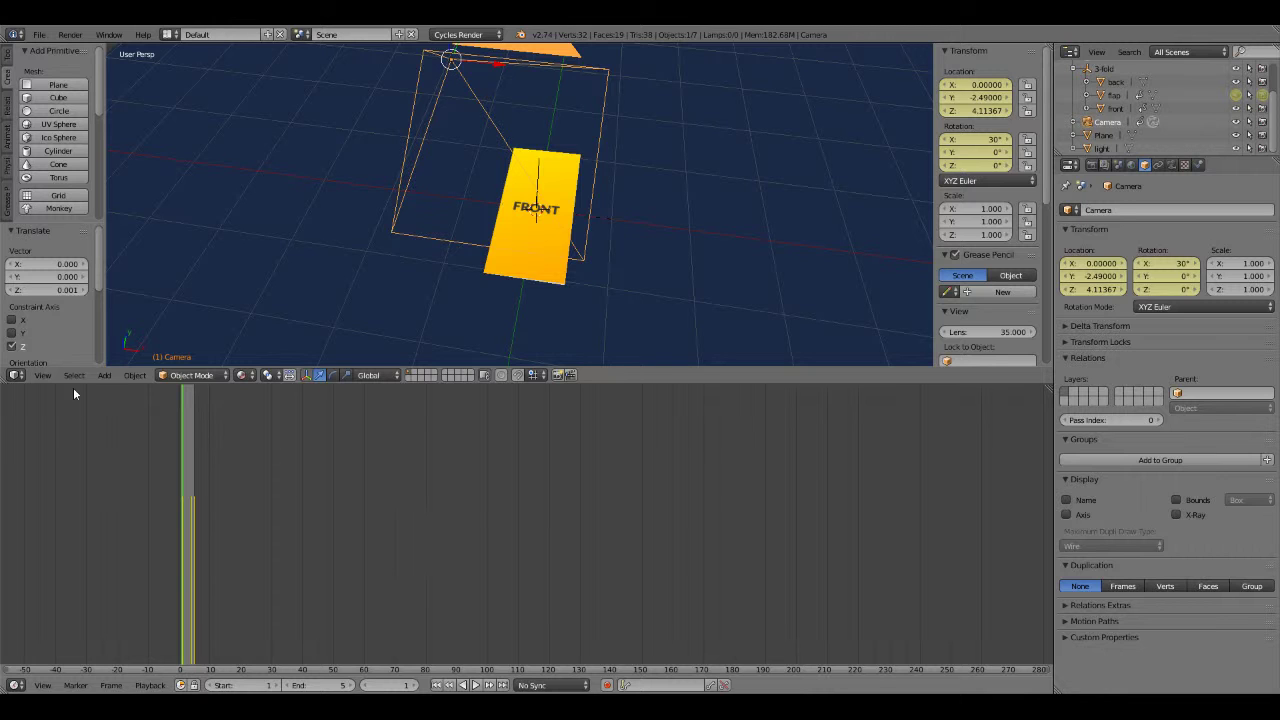
Look through the scene camera and fit the camera frame to the viewport.
click(42, 375)
click(69, 330)
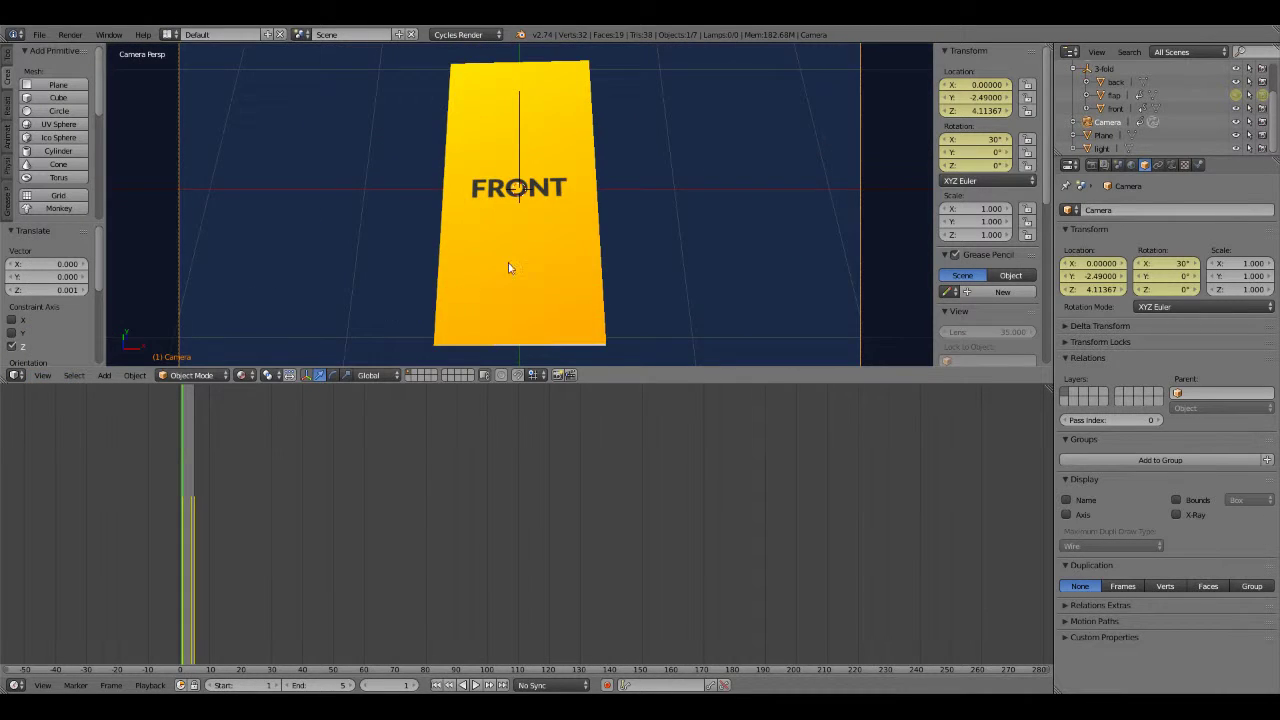
key(Home)
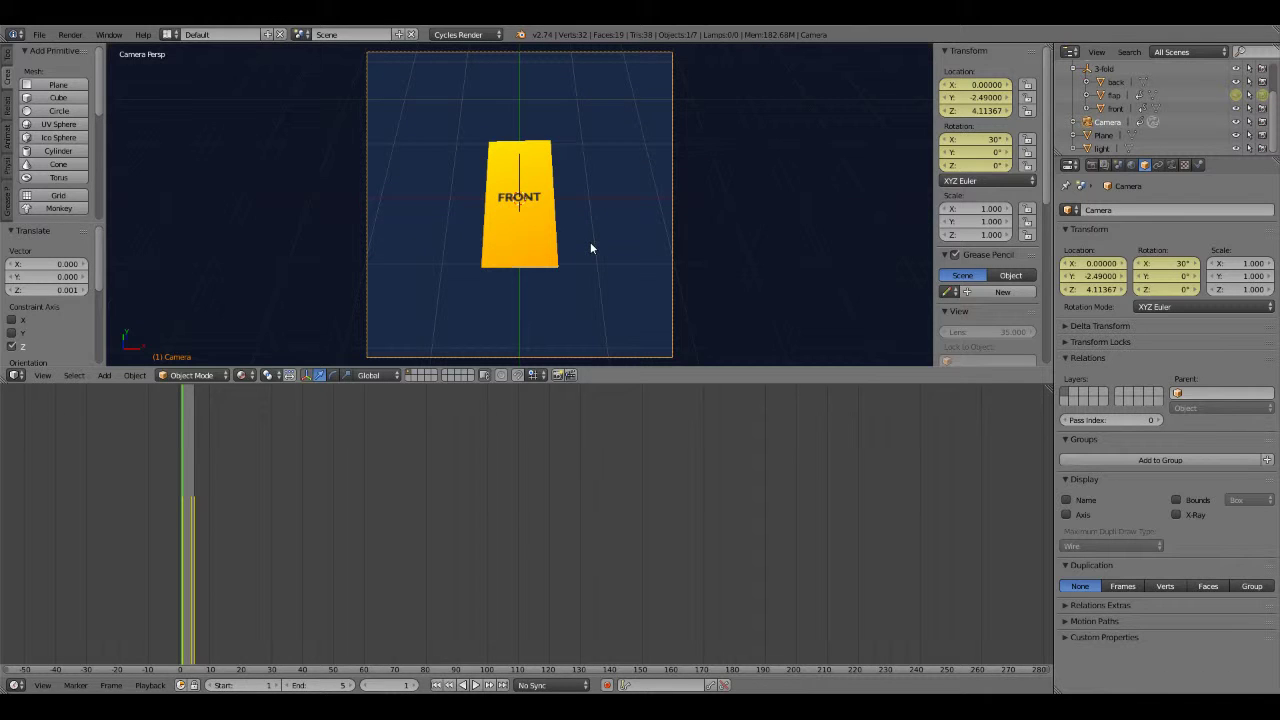
Step through frames 2–5 and compare frames 4 and 5 to check the camera swing.
click(415, 686)
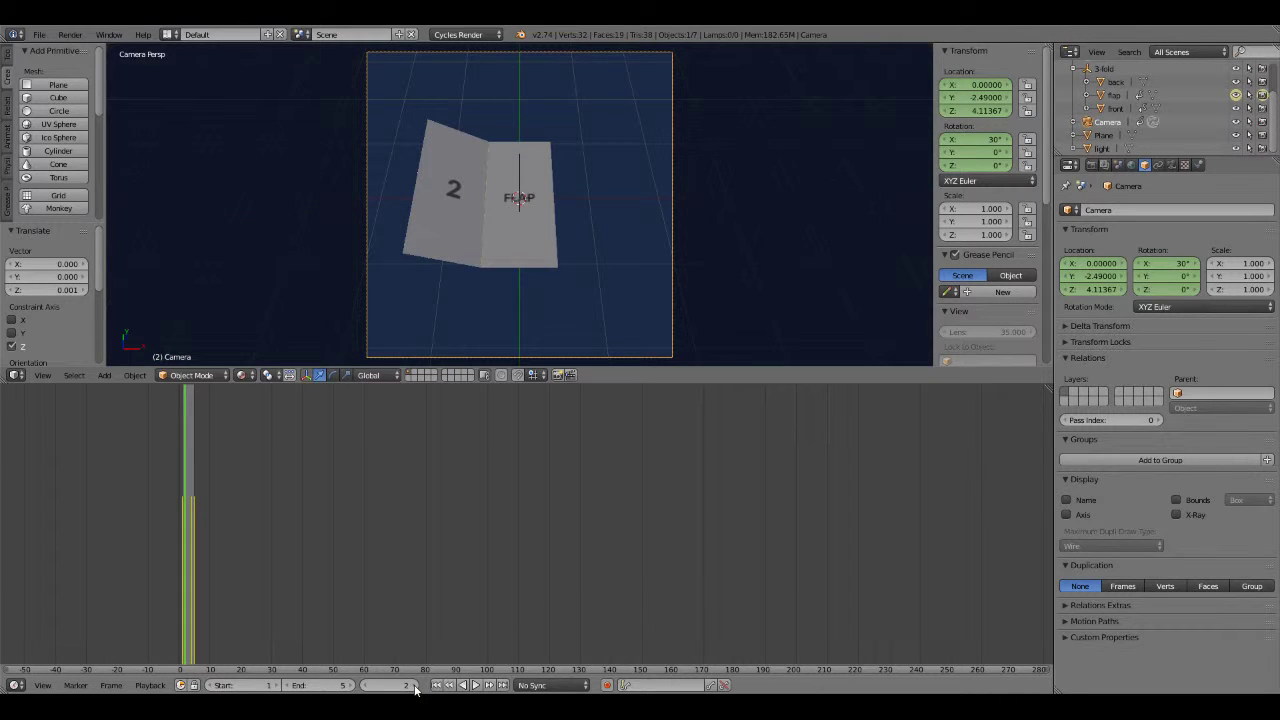
click(415, 686)
click(415, 686)
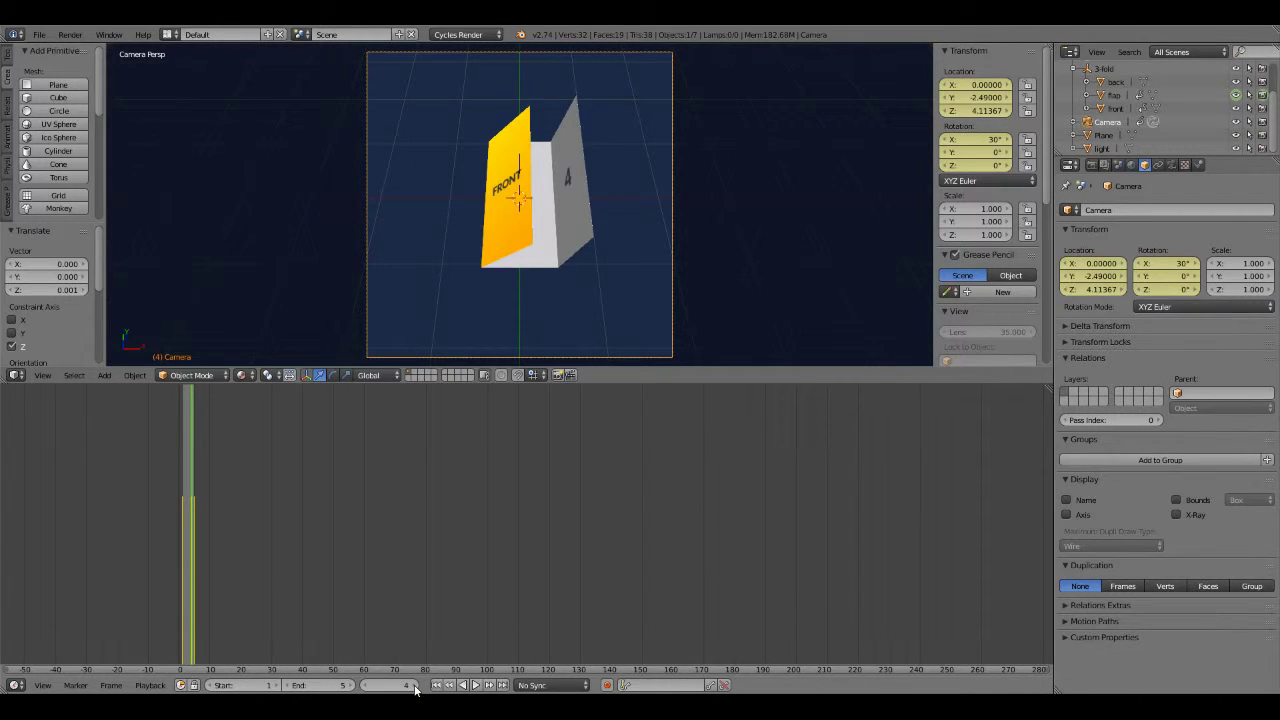
click(415, 686)
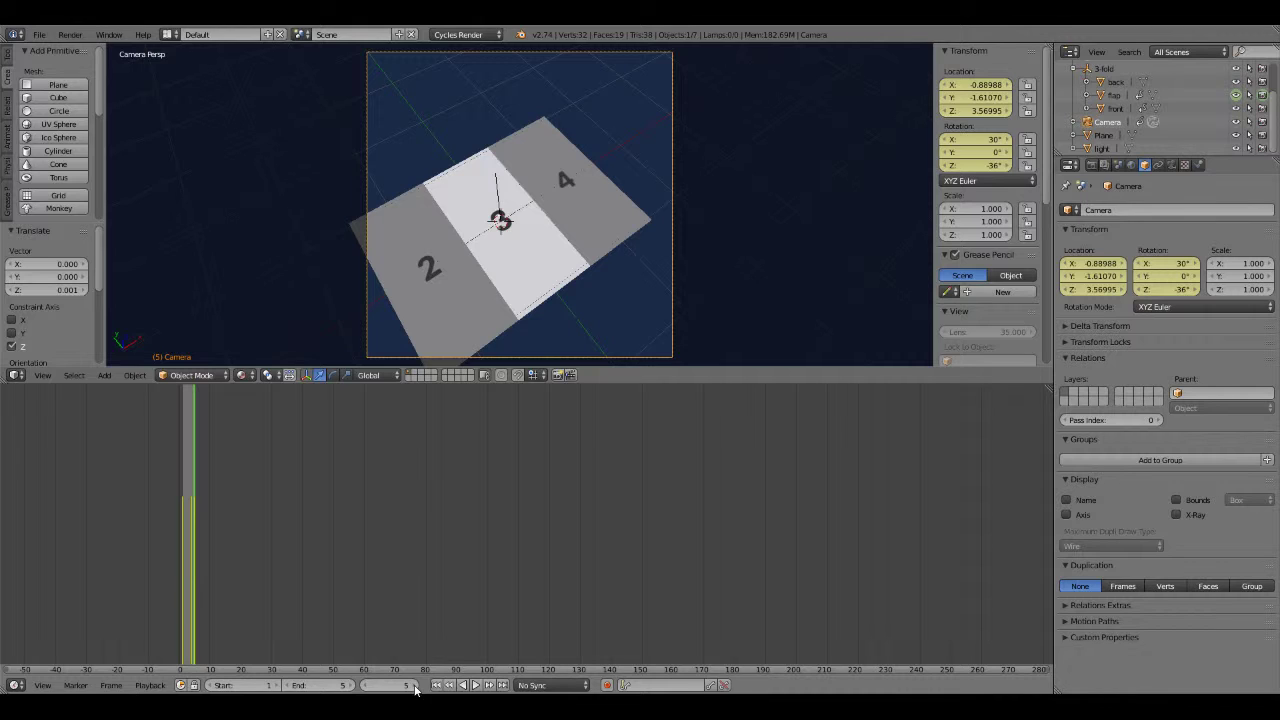
click(362, 686)
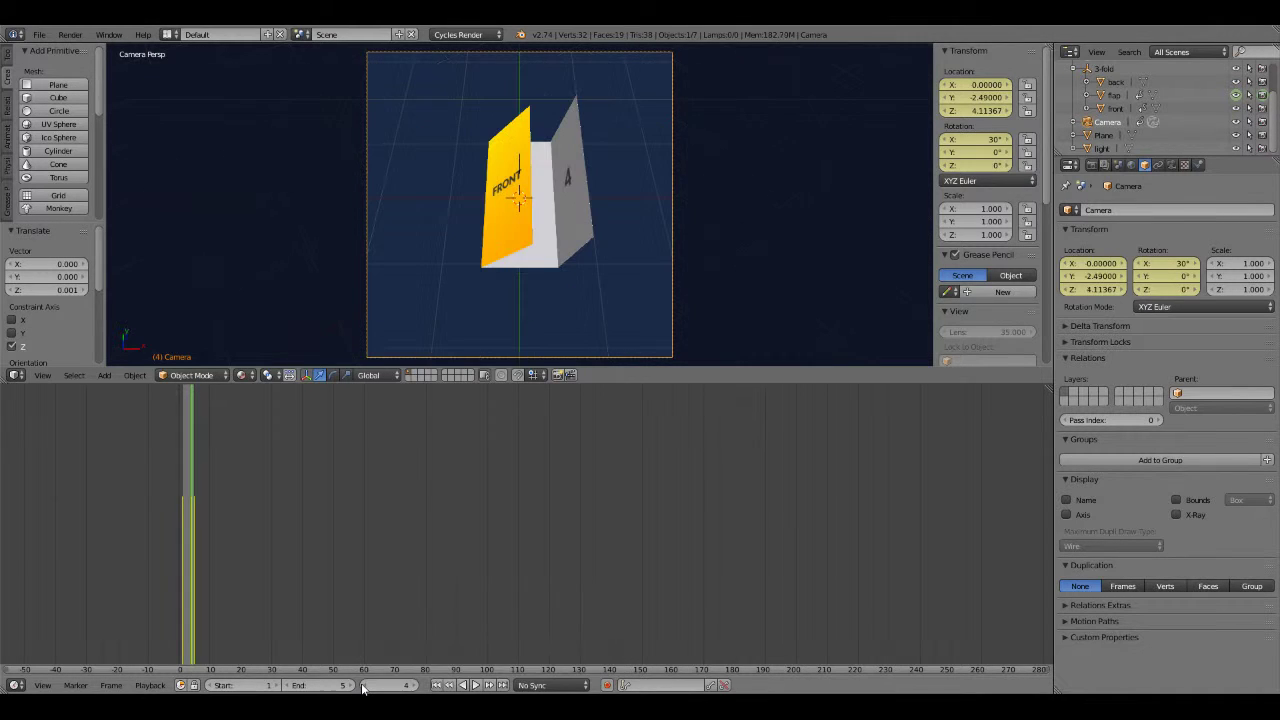
click(413, 686)
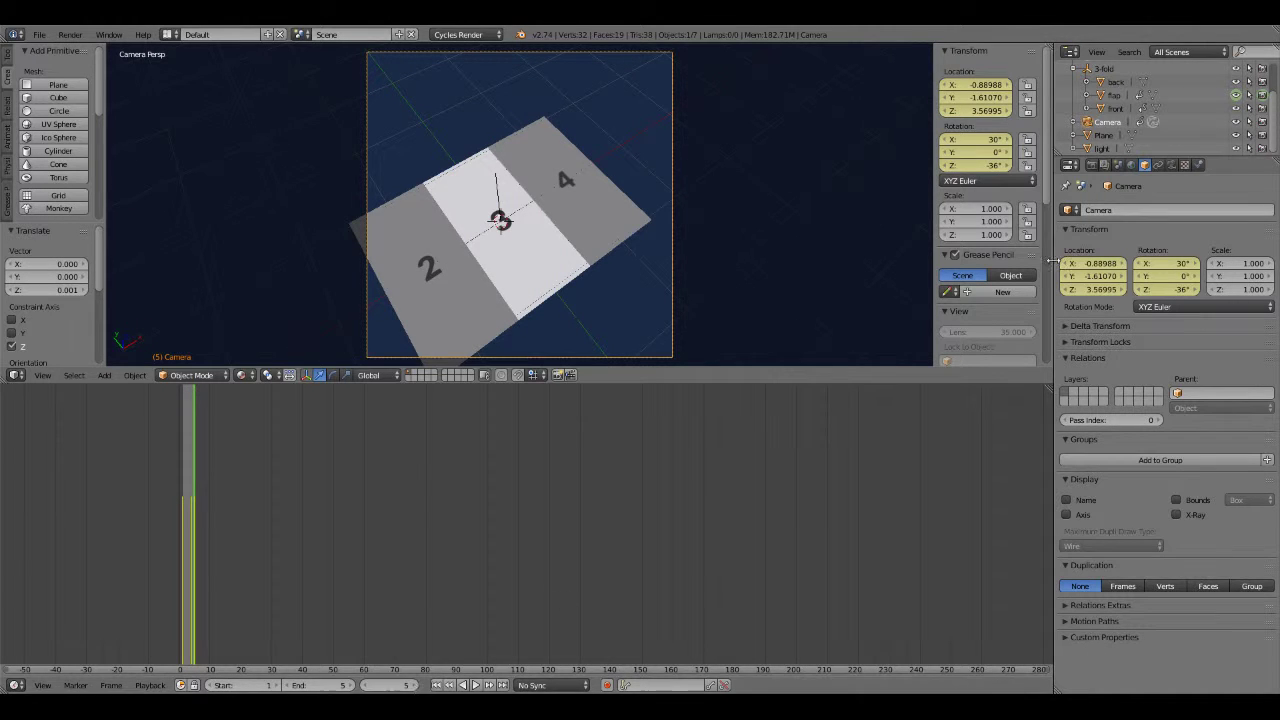
Select the 3-fold group, camera, and back, flap and front panels, then show a Dope Sheet.
click(1100, 69)
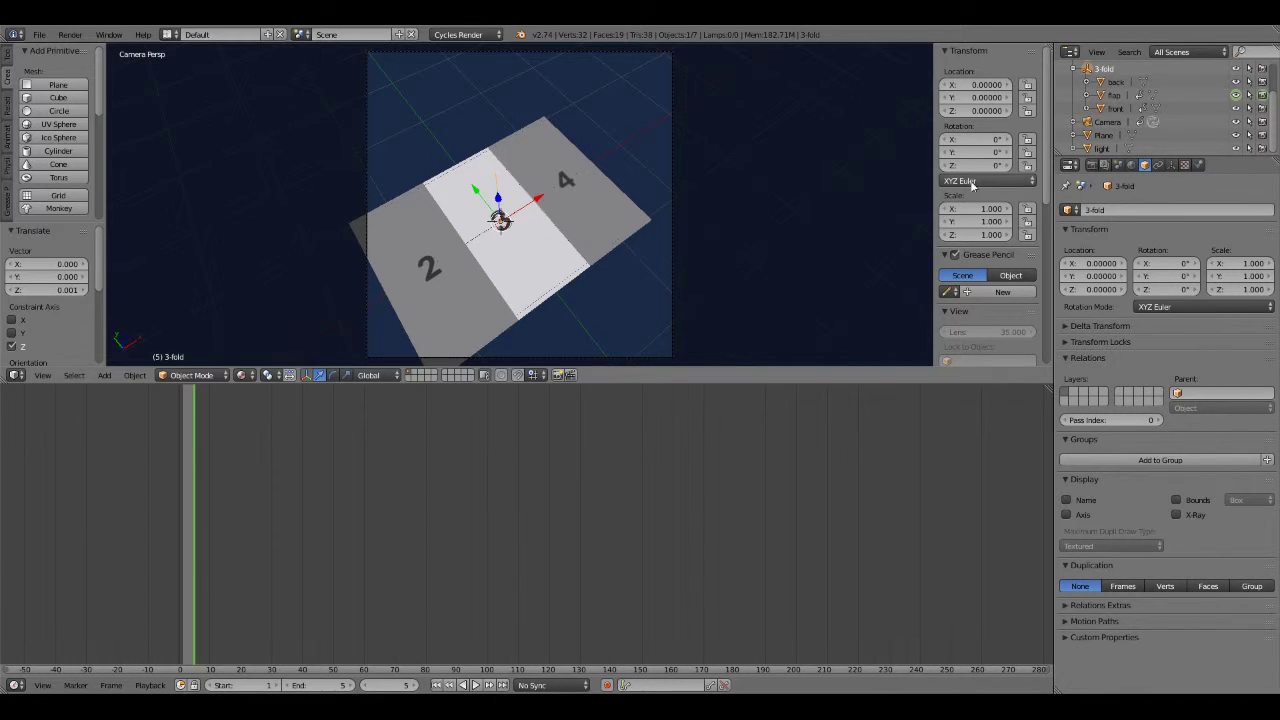
click(1103, 122)
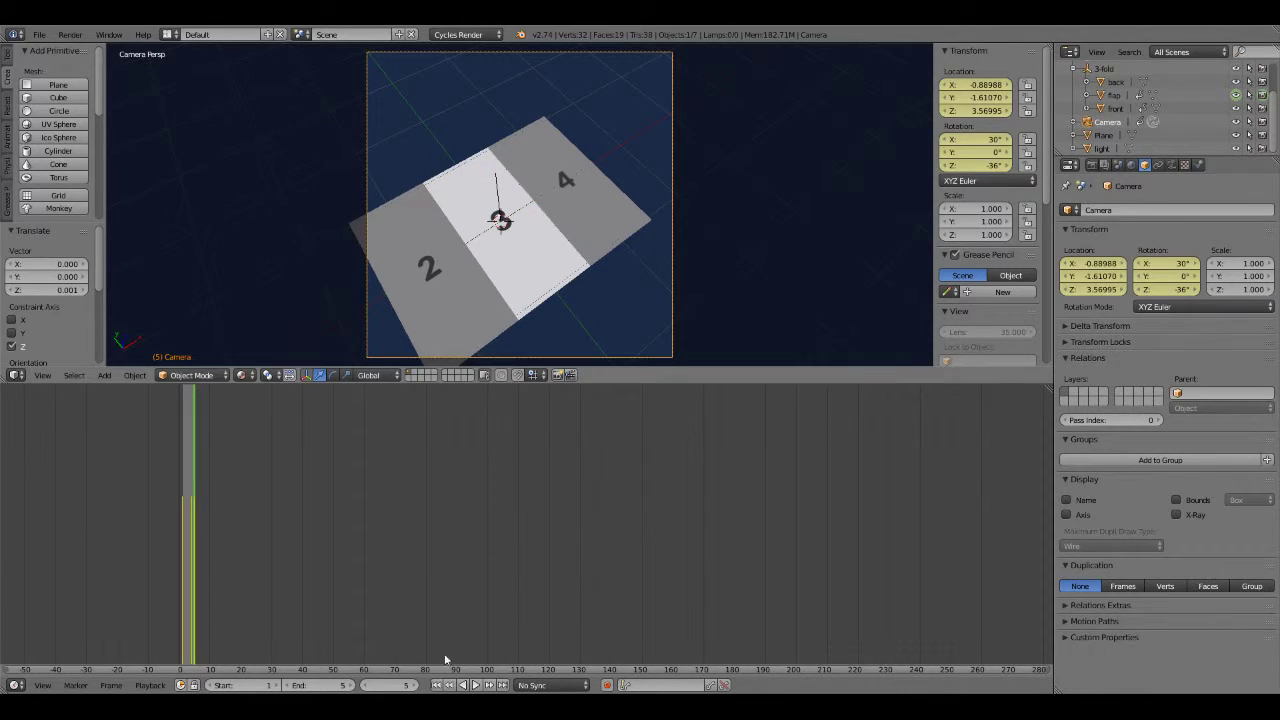
click(366, 685)
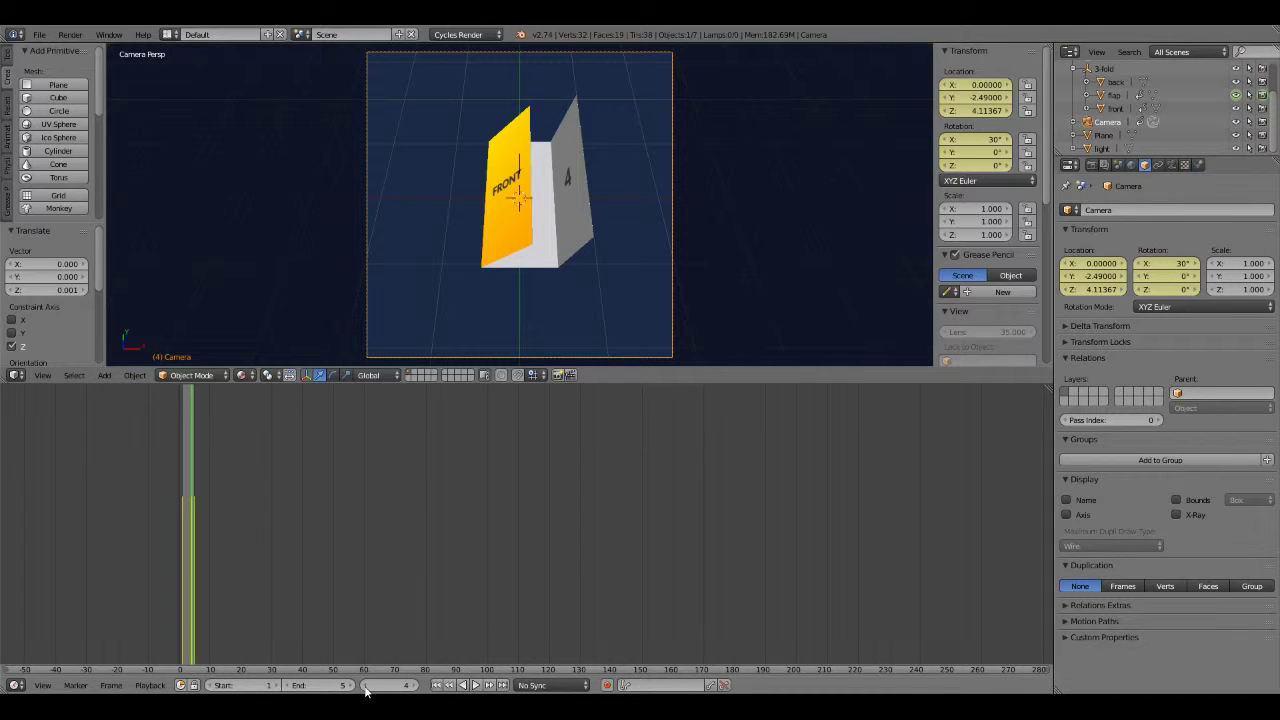
click(414, 686)
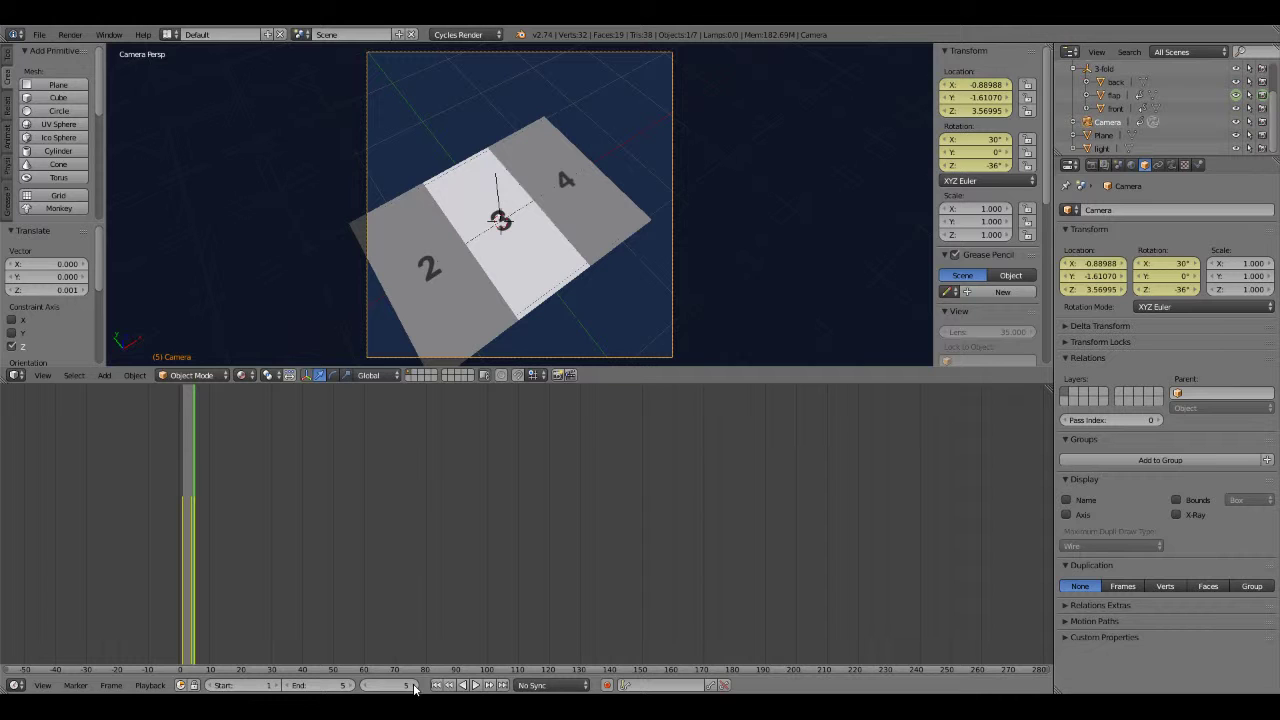
click(1104, 84)
click(1104, 95)
click(1101, 108)
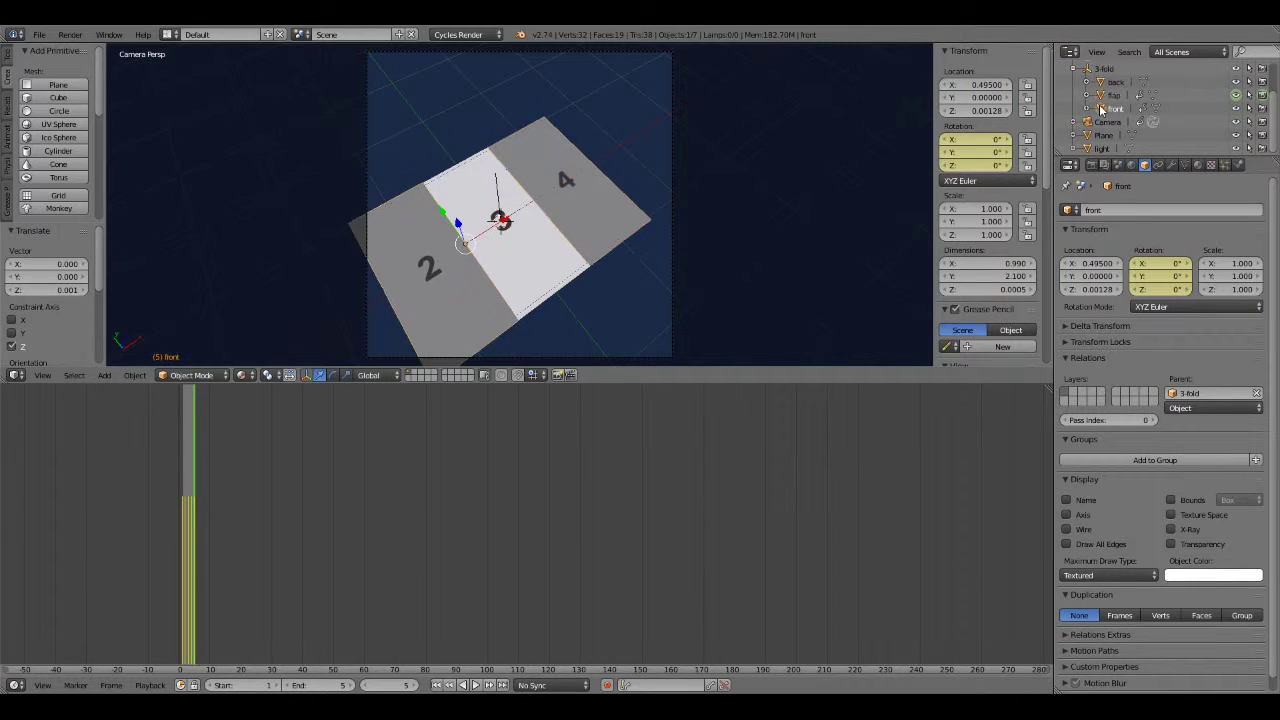
click(15, 685)
click(46, 618)
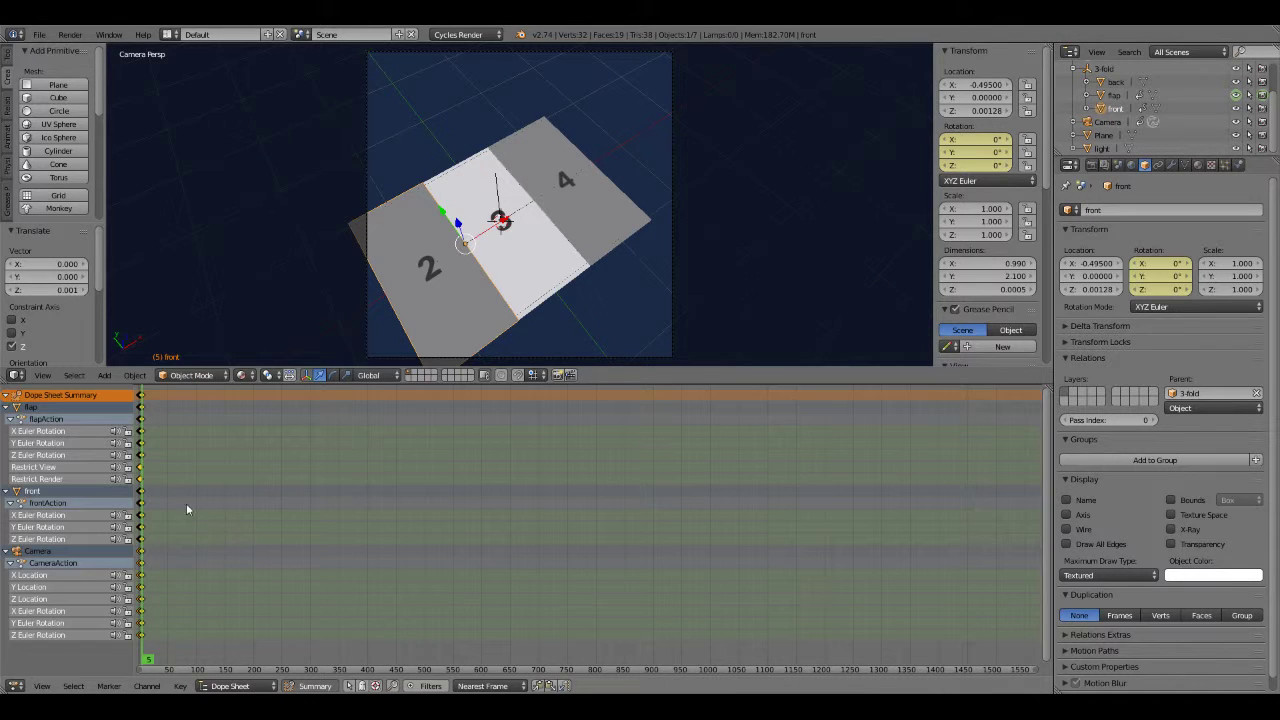
Zoom into the early keyframes and shift the frame-5 keyframe column slightly later.
middle_drag(174, 455, 412, 495)
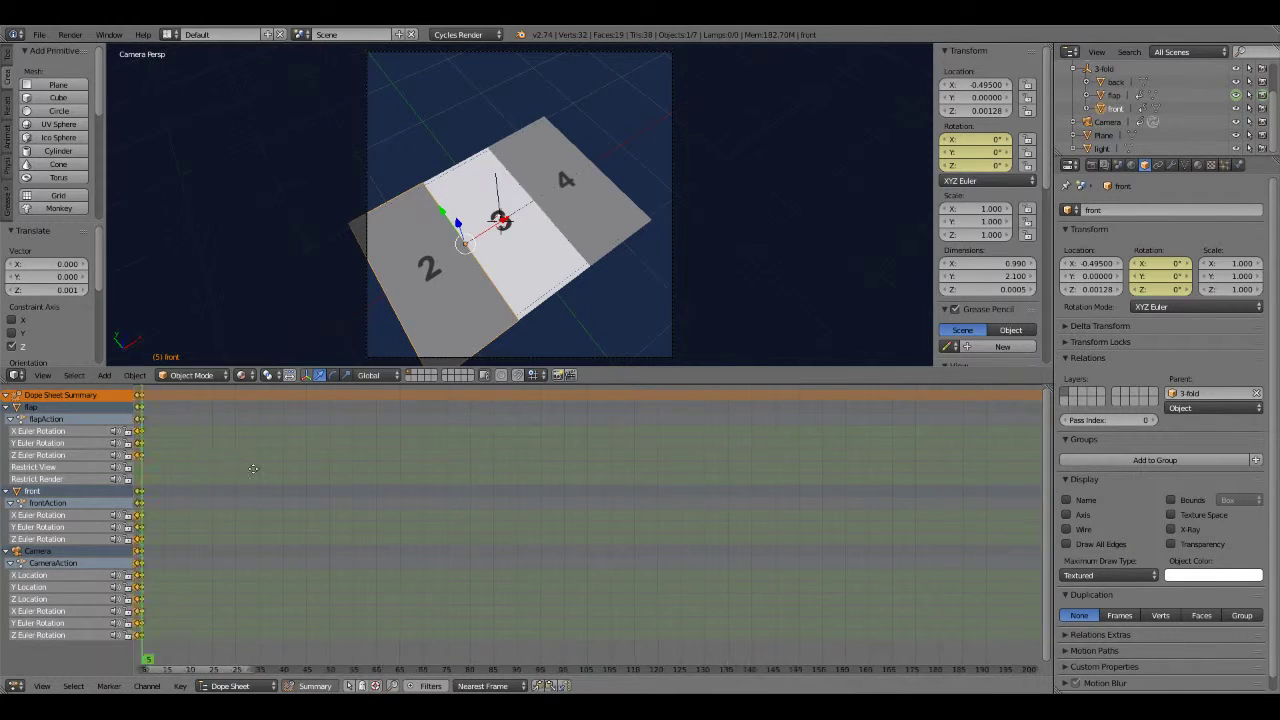
scroll(395, 485, up, 2)
scroll(384, 473, up, 3)
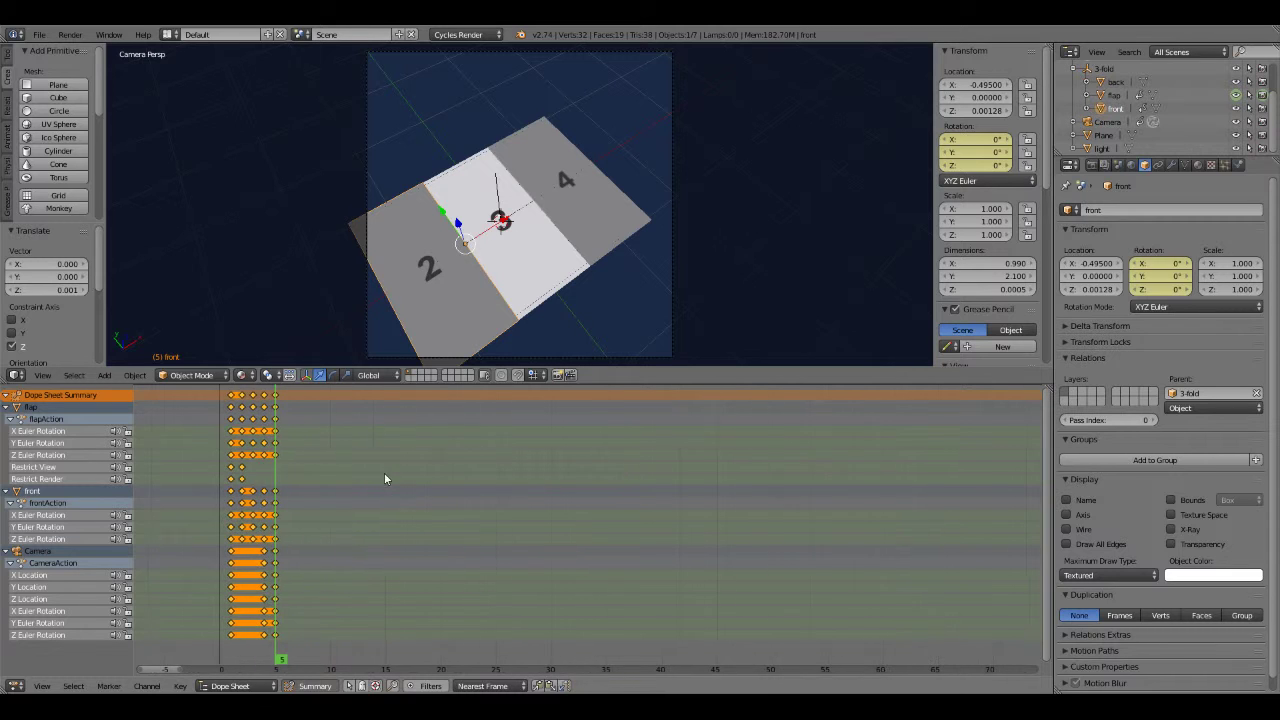
ctrl+middle_drag(314, 472, 341, 485)
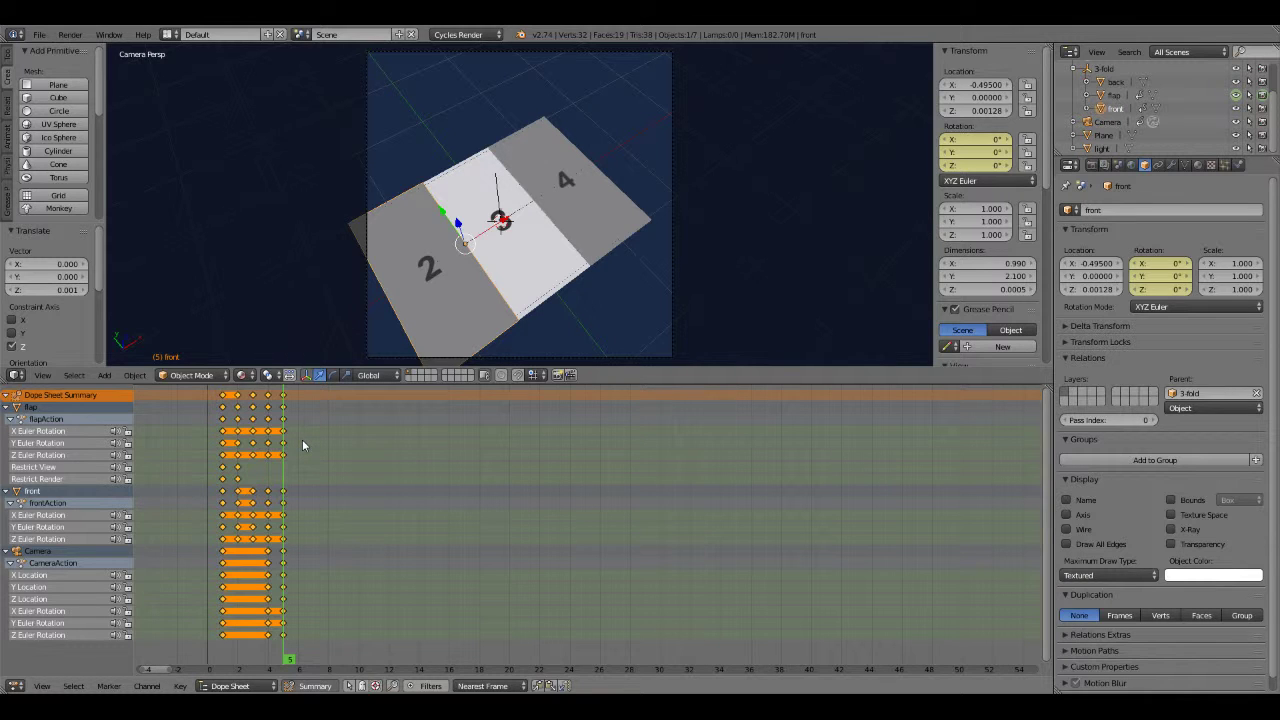
mouse_move(303, 439)
ctrl+middle_down()
mouse_move(332, 461)
mouse_move(358, 455)
ctrl+middle_up()
right_click(350, 433)
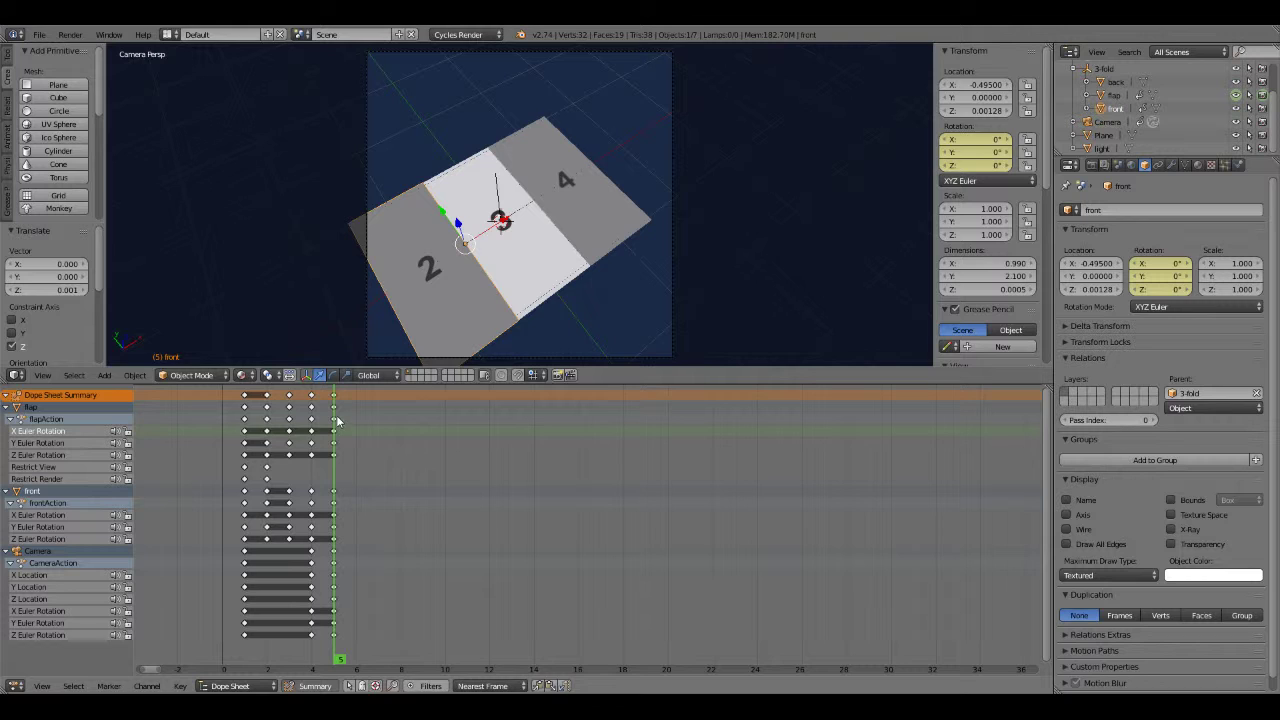
key(b)
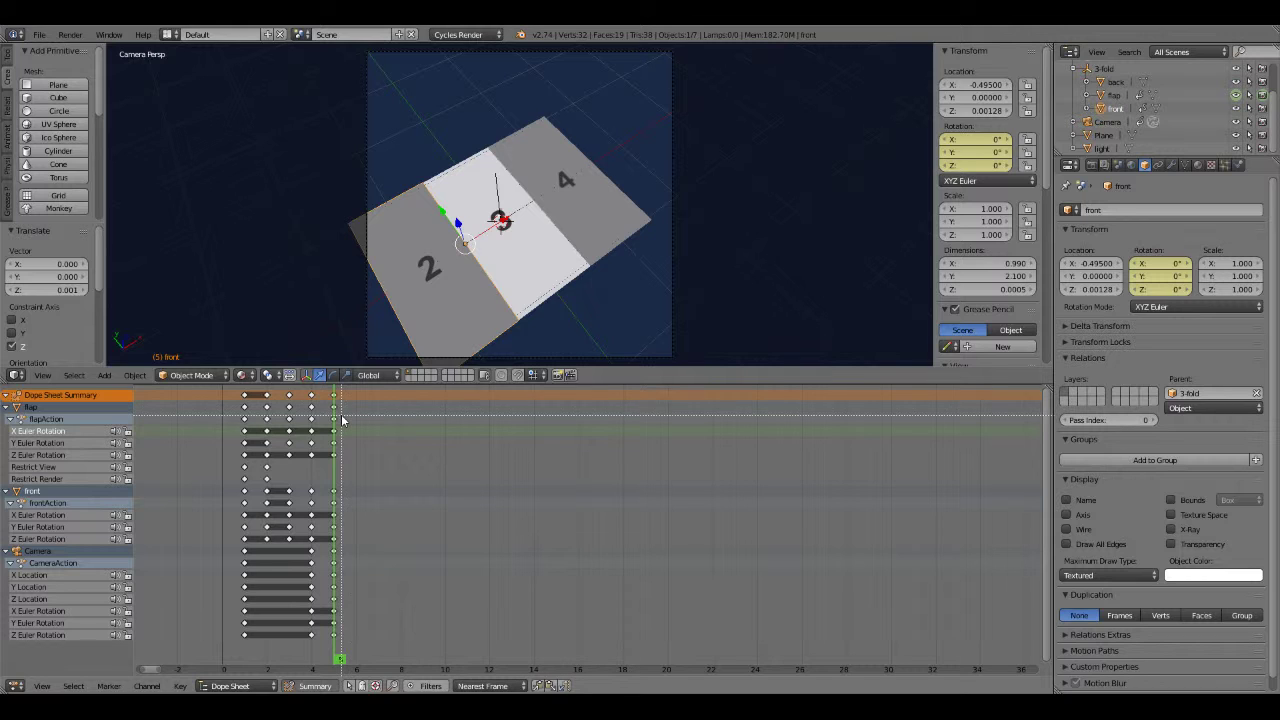
drag(341, 416, 333, 549)
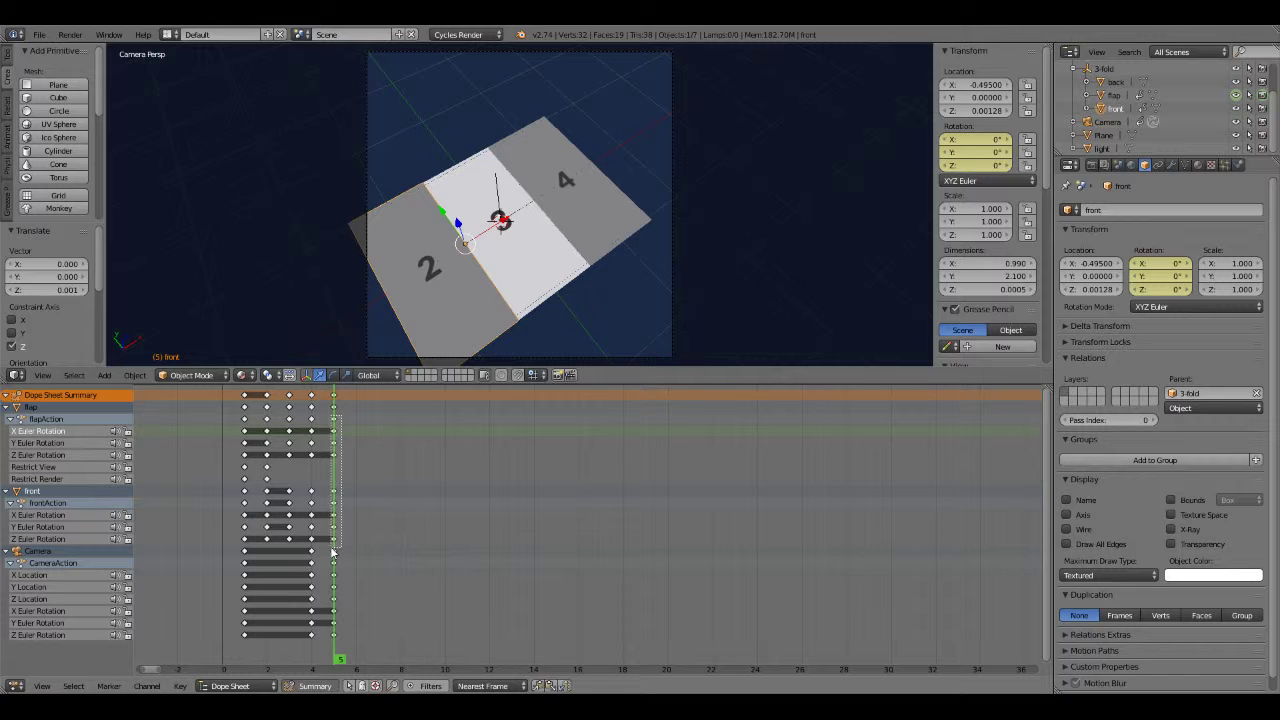
drag(333, 550, 334, 552)
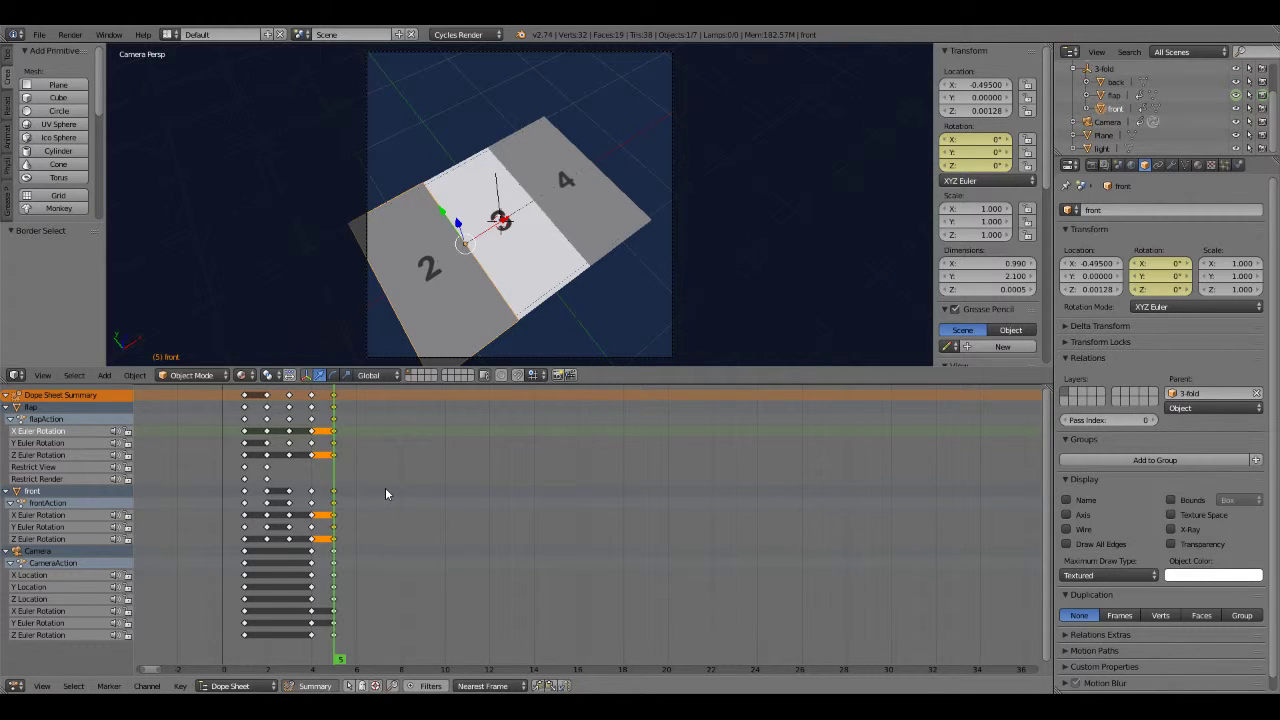
key(g)
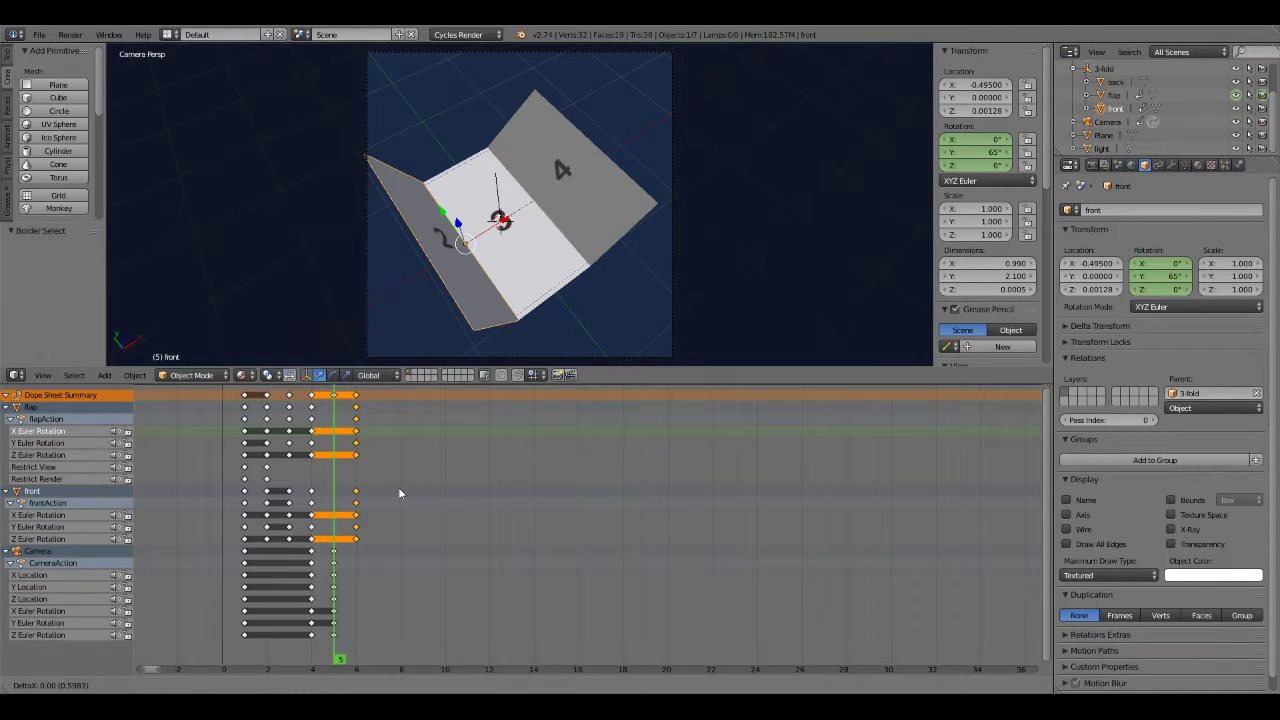
click(398, 487)
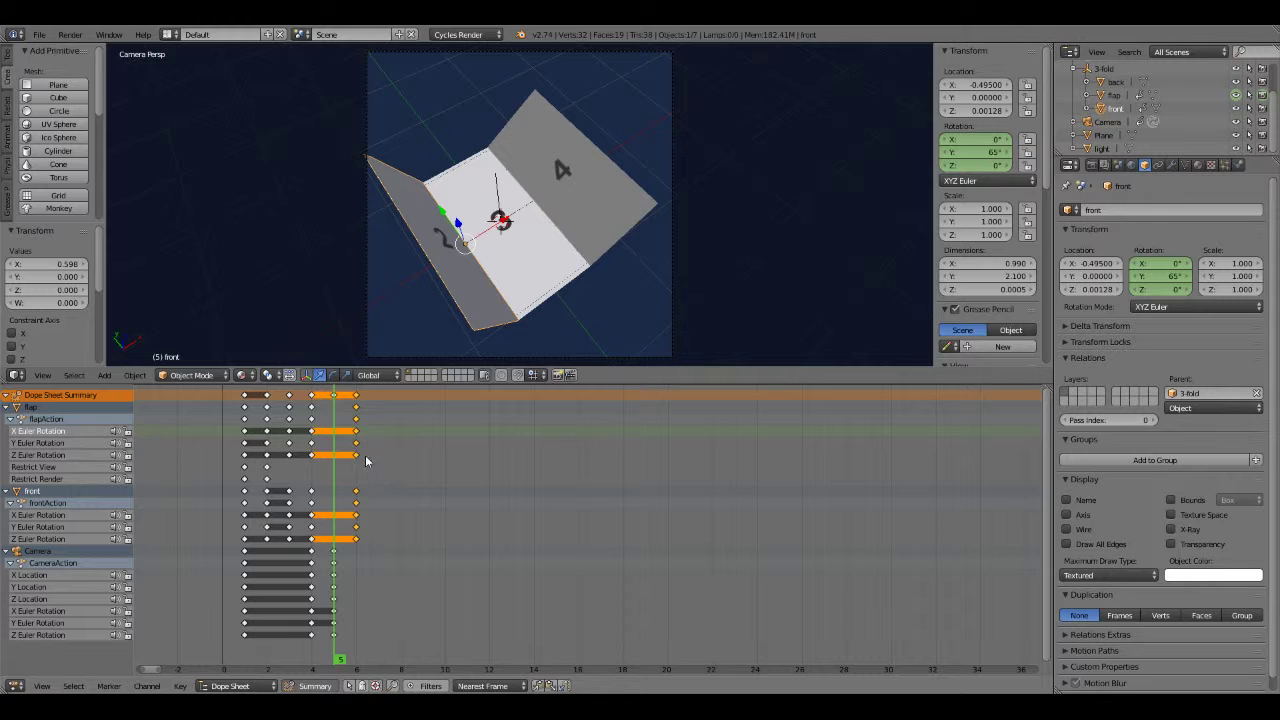
Compare the brochure pose at frames 4, 5 and 6.
key(a)
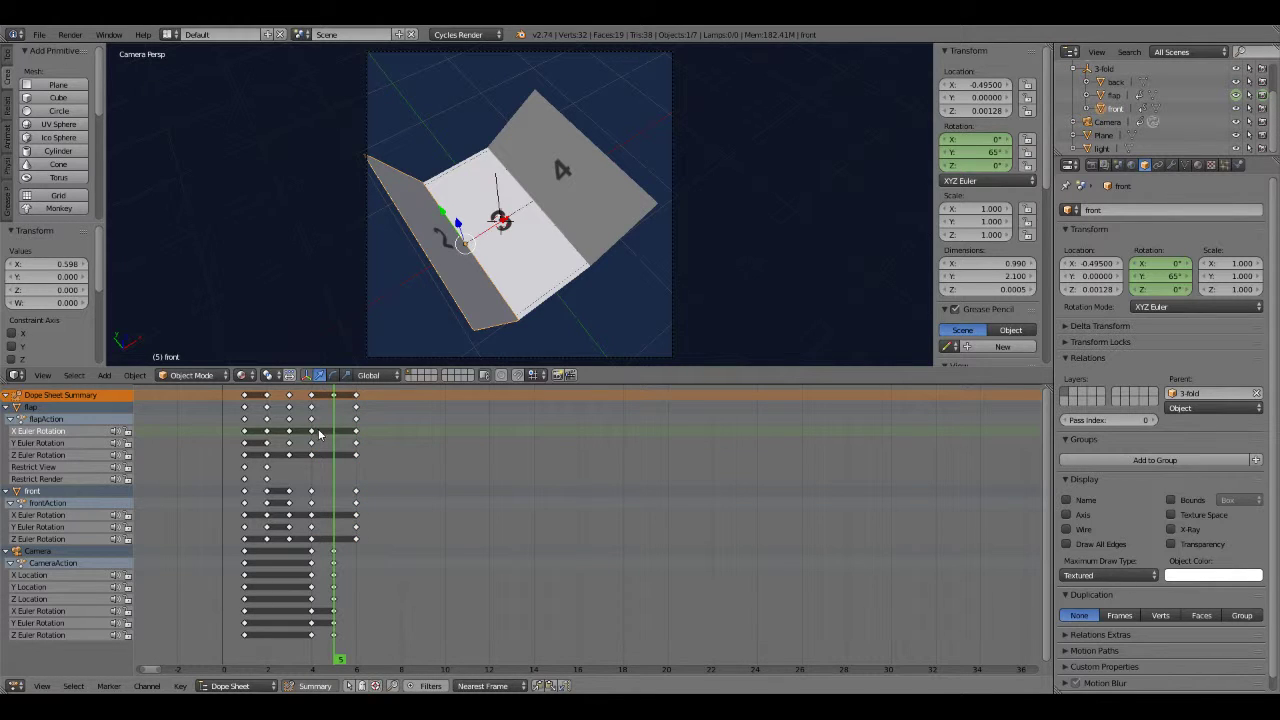
click(313, 447)
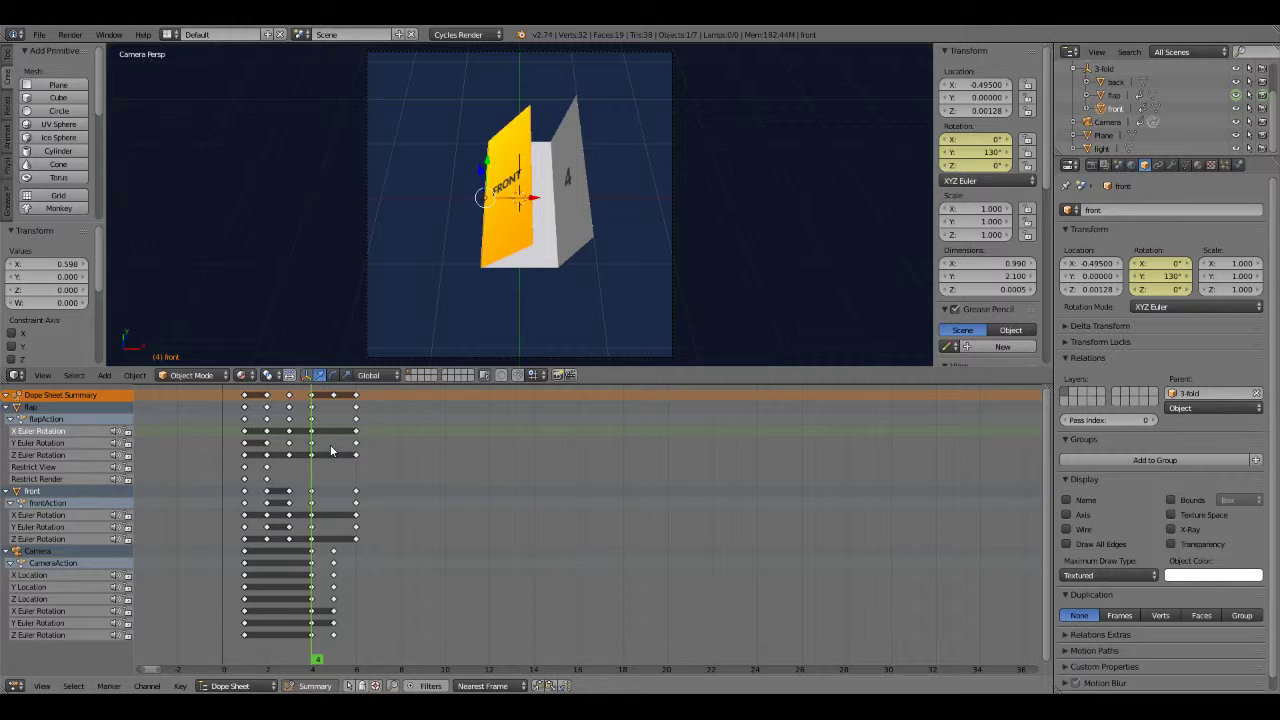
click(334, 451)
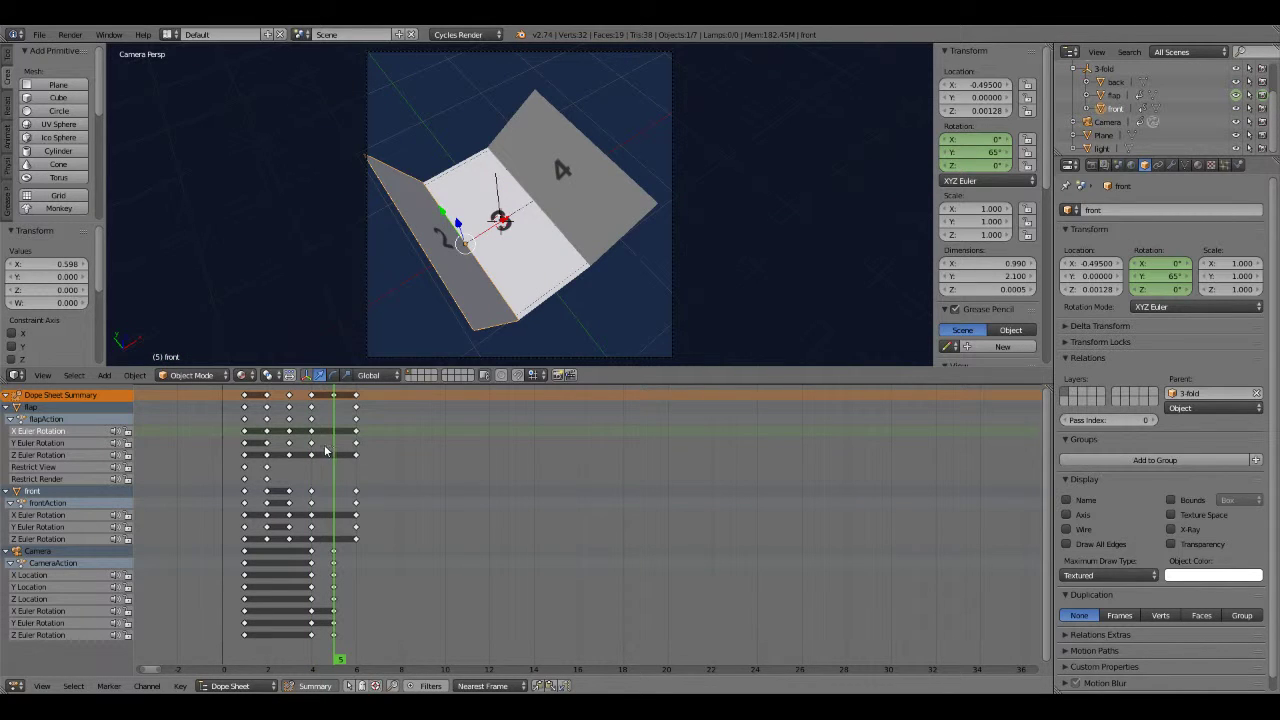
click(313, 451)
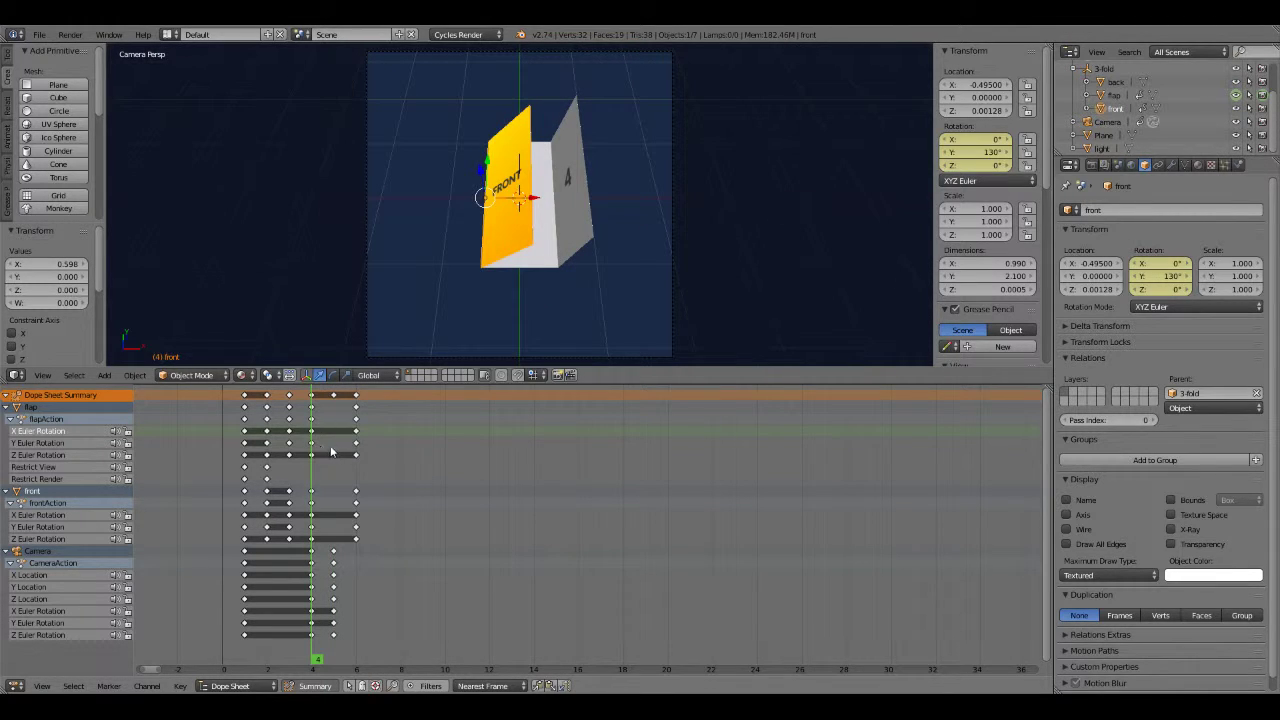
click(334, 451)
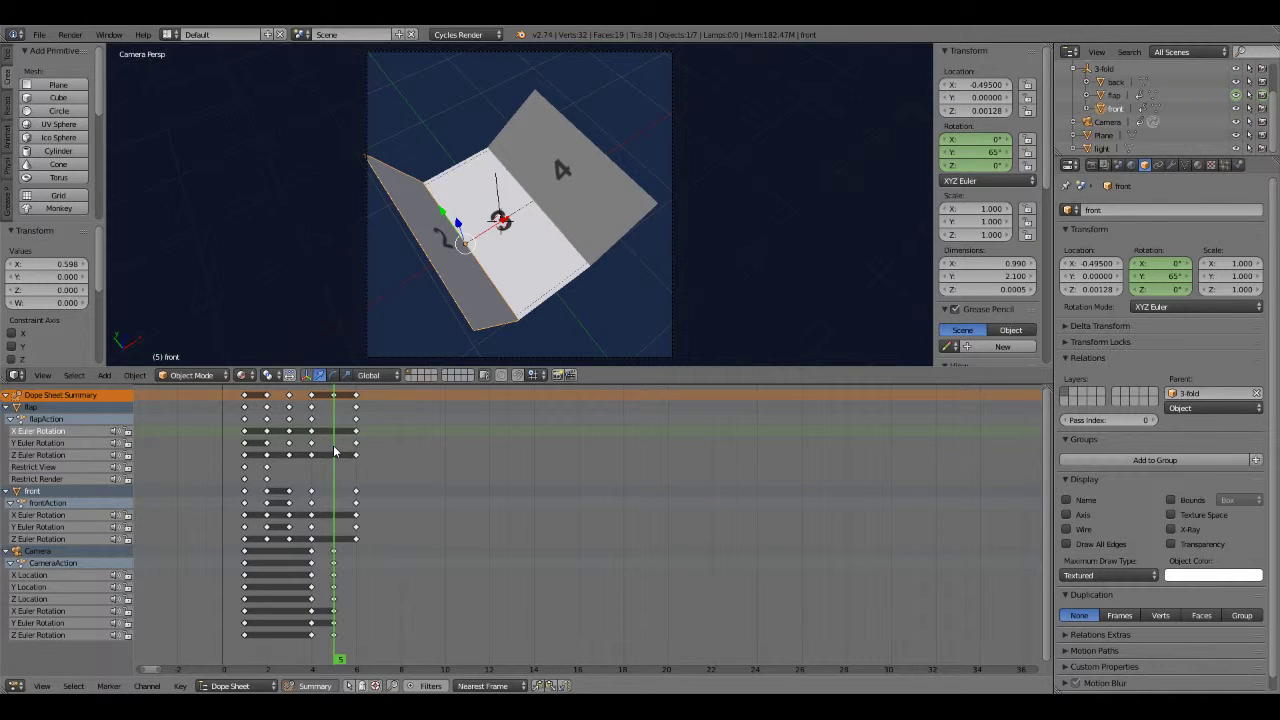
click(357, 455)
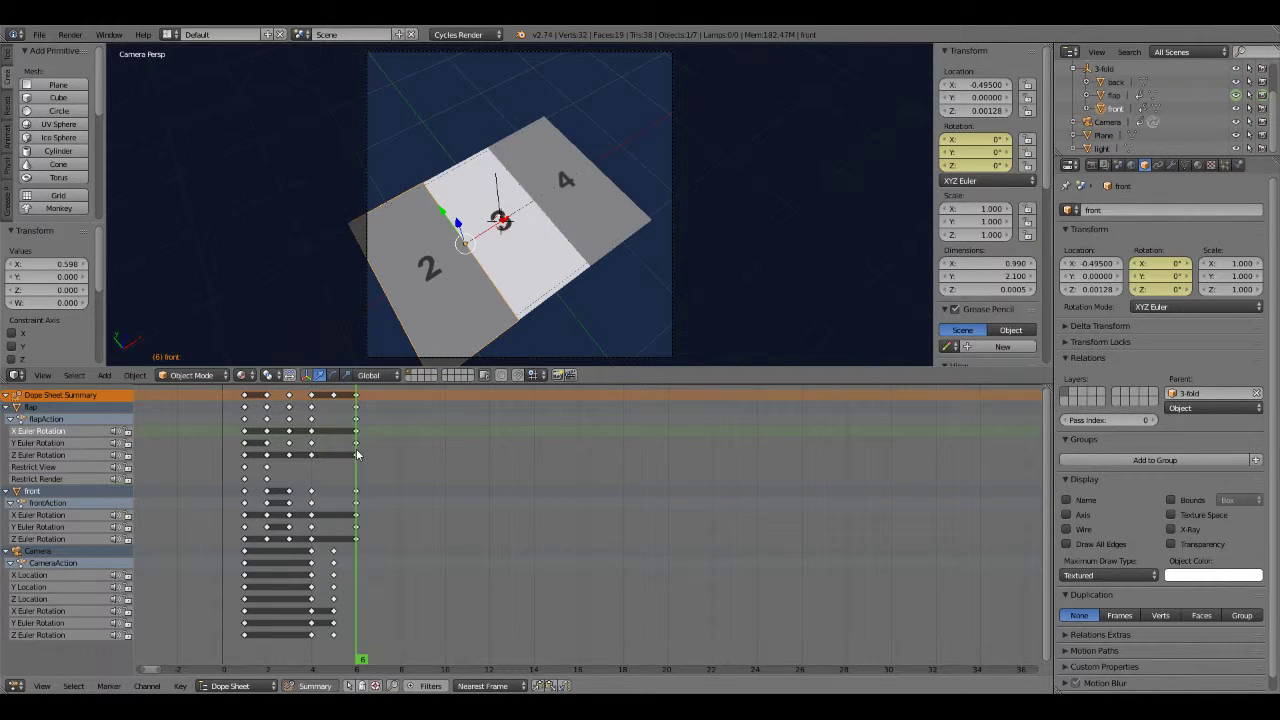
click(334, 455)
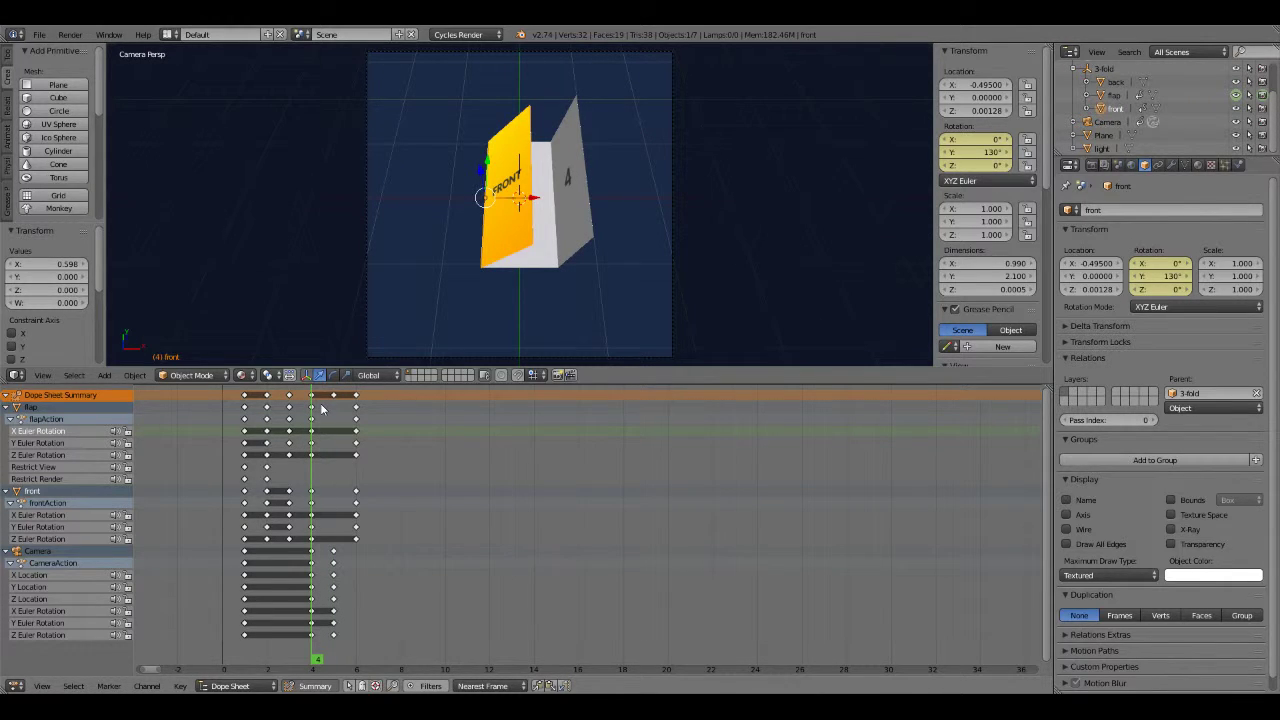
Copy the flap and front frame-4 keys to frame 5, then select the flap's frame-5 rotation key.
drag(321, 407, 305, 545)
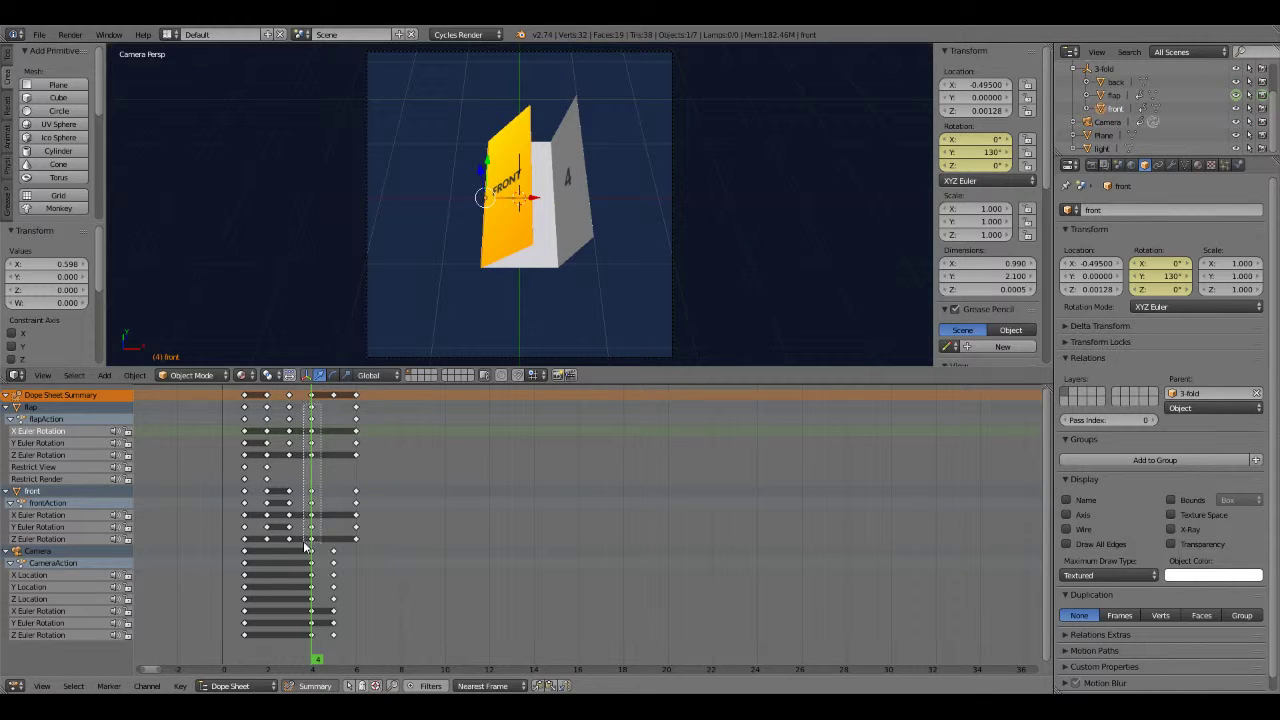
drag(305, 546, 306, 546)
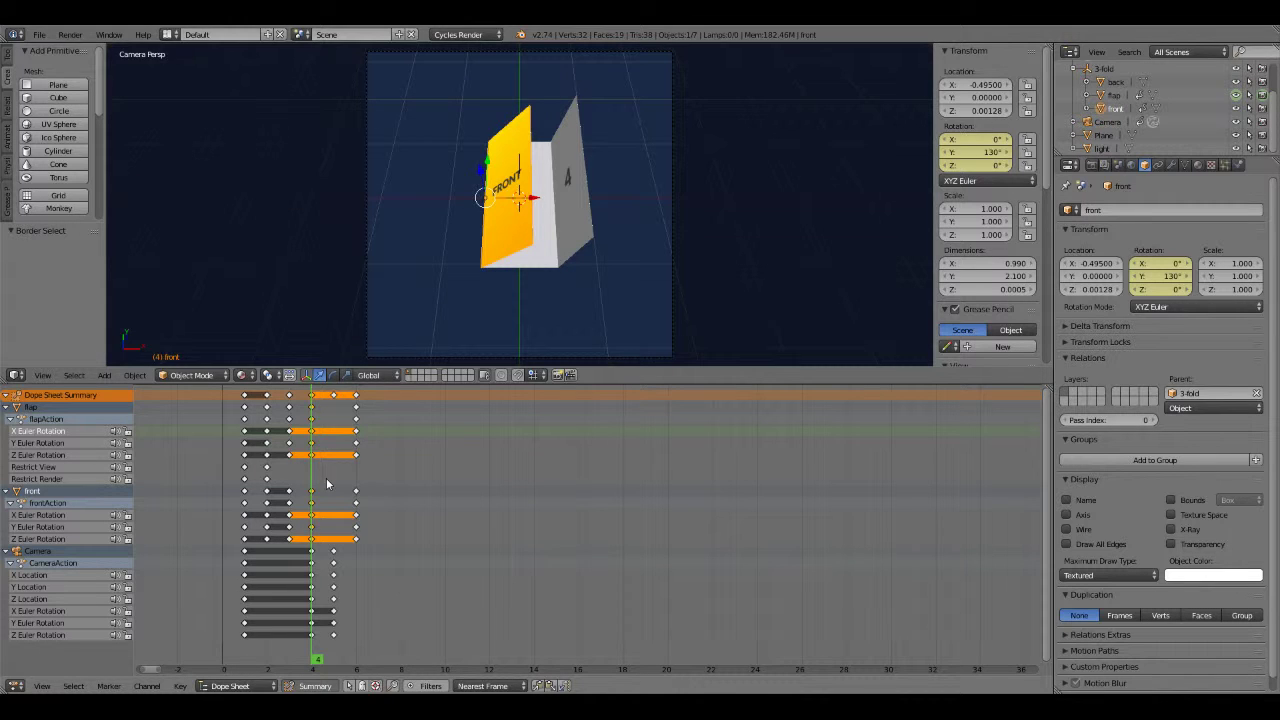
key(ctrl+c)
click(333, 456)
key(ctrl+v)
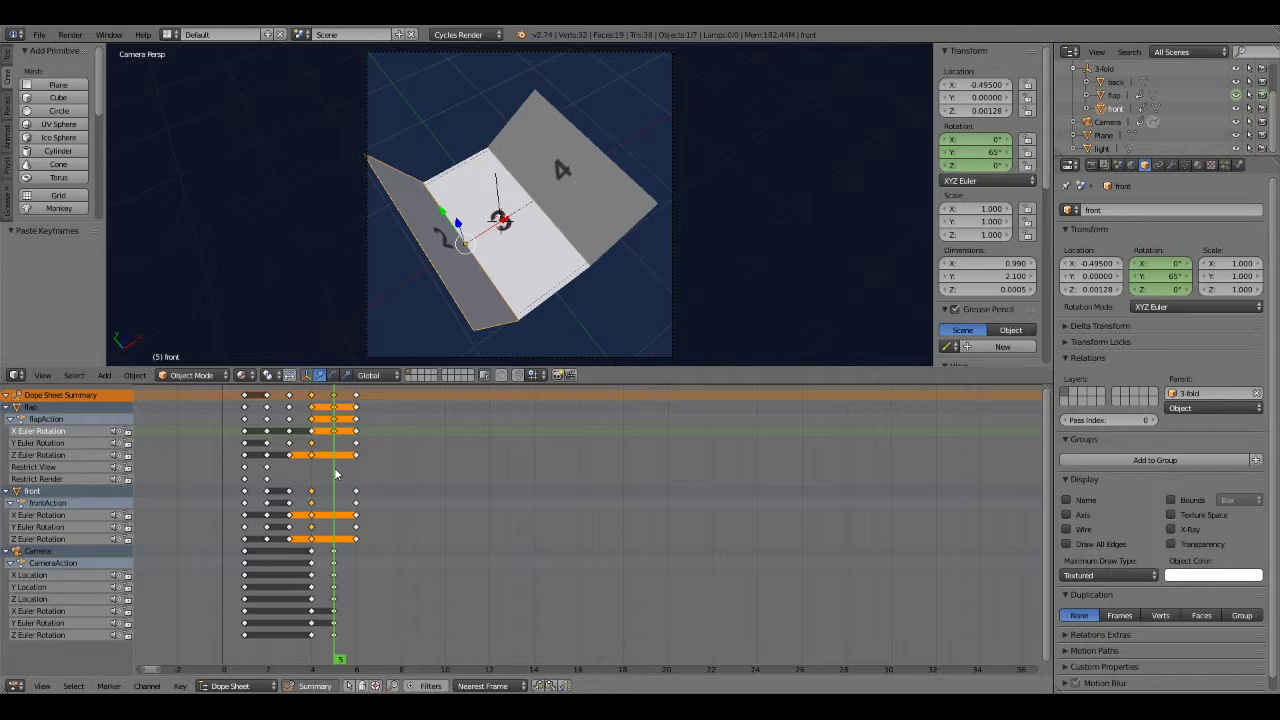
right_click(336, 474)
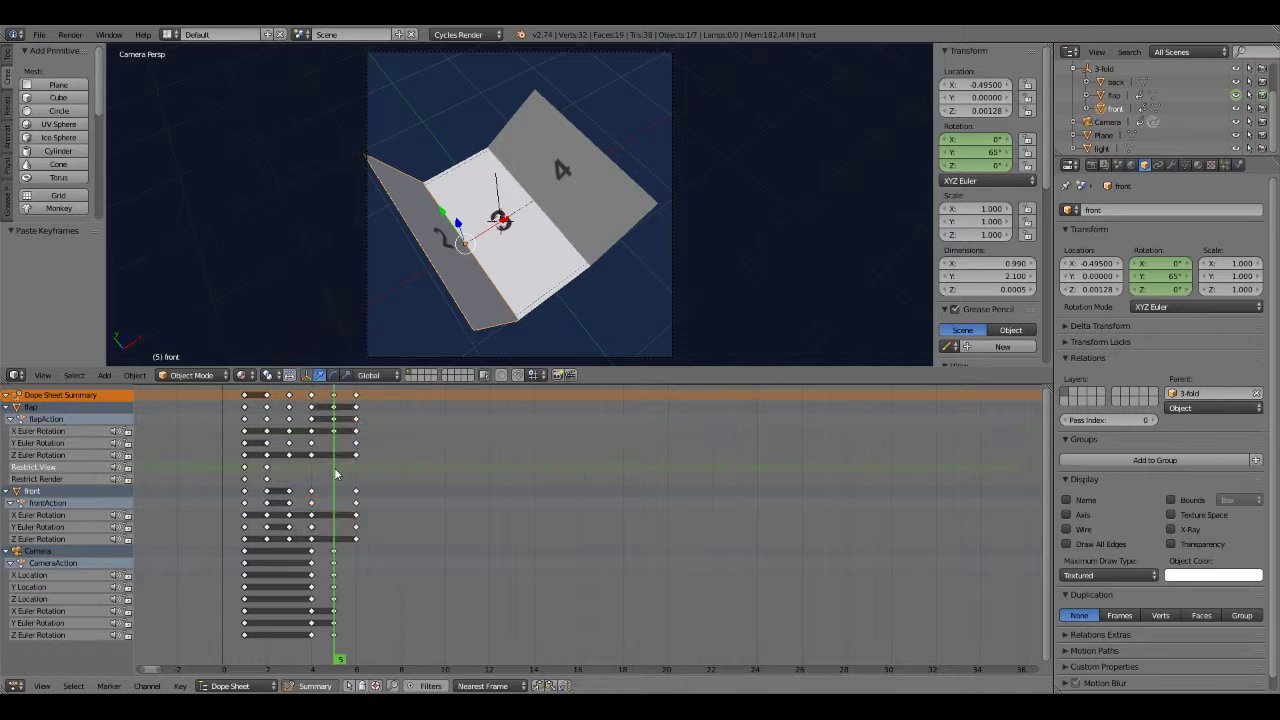
click(313, 478)
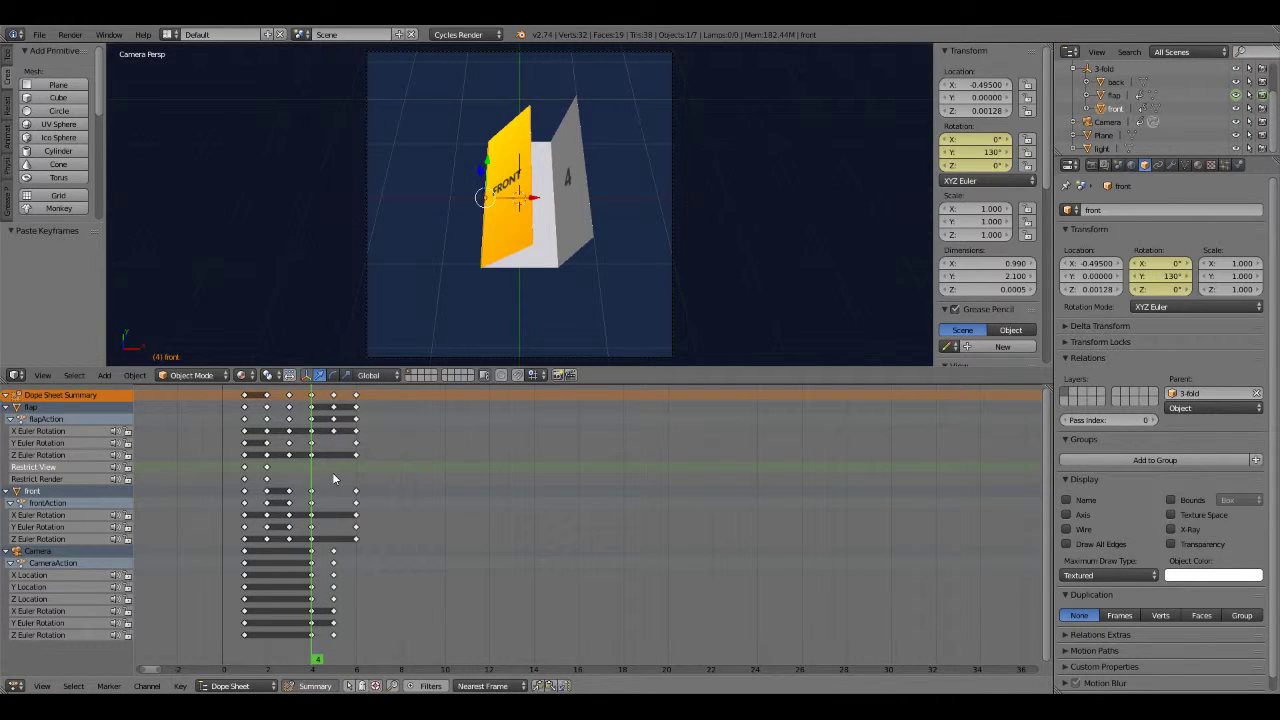
click(334, 480)
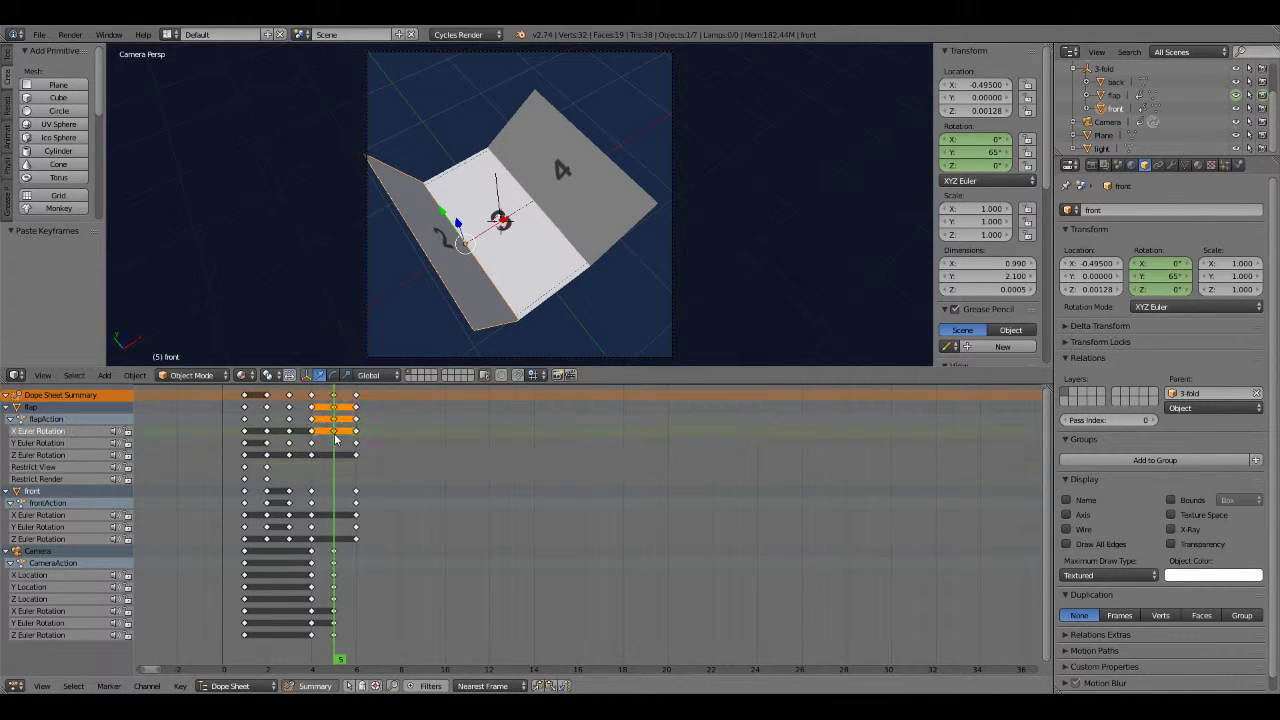
right_click(334, 432)
Delete the flap's frame-5 X rotation keys and the camera's frame-5 rotation keys.
key(x)
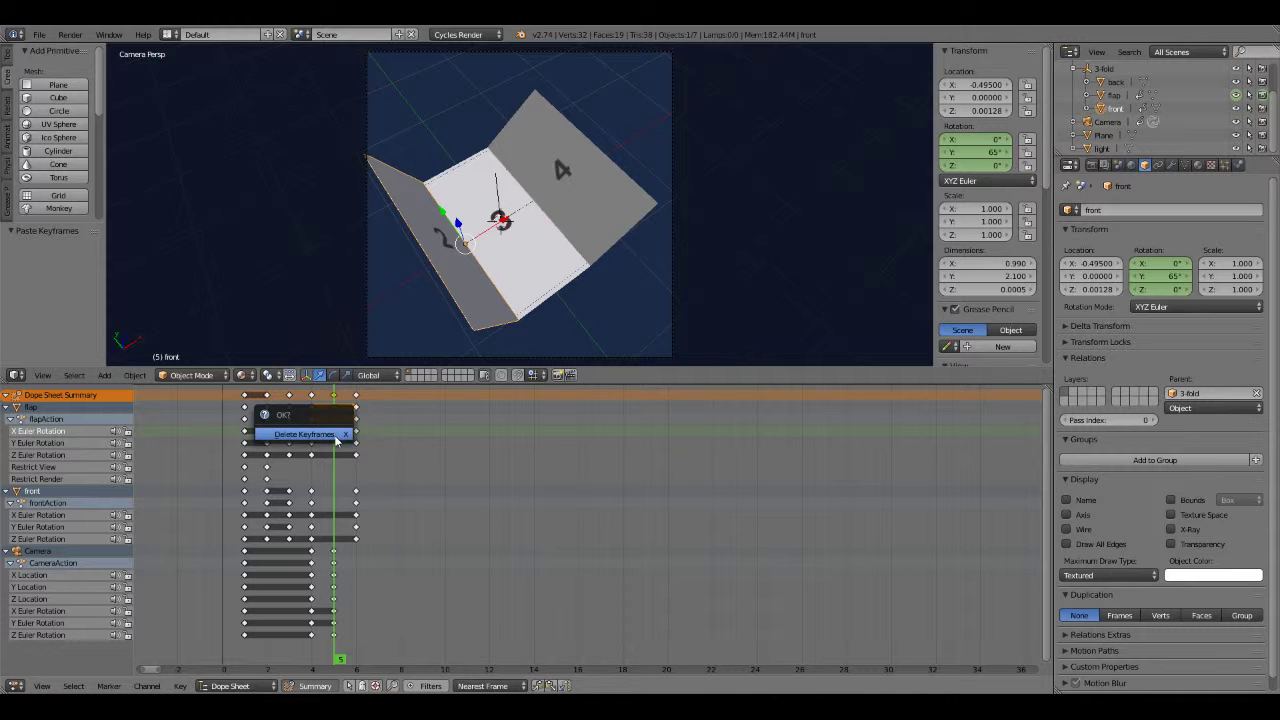
click(336, 430)
right_click(335, 395)
key(x)
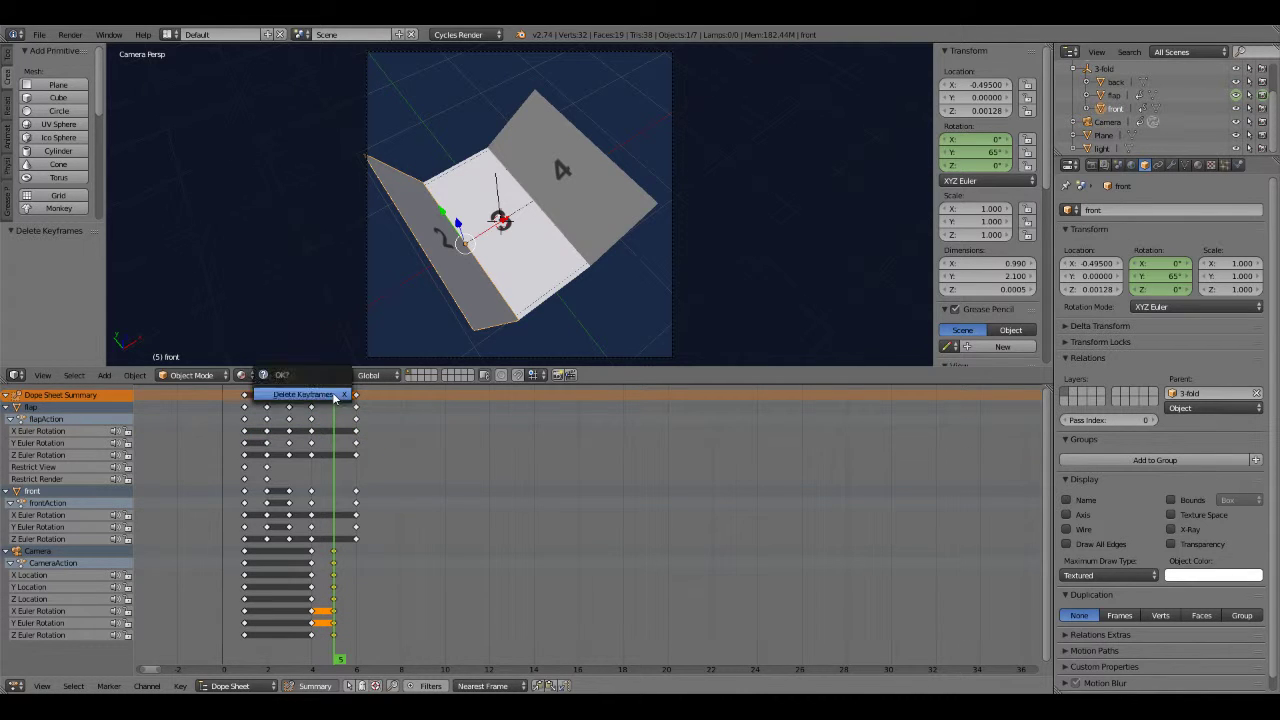
click(336, 396)
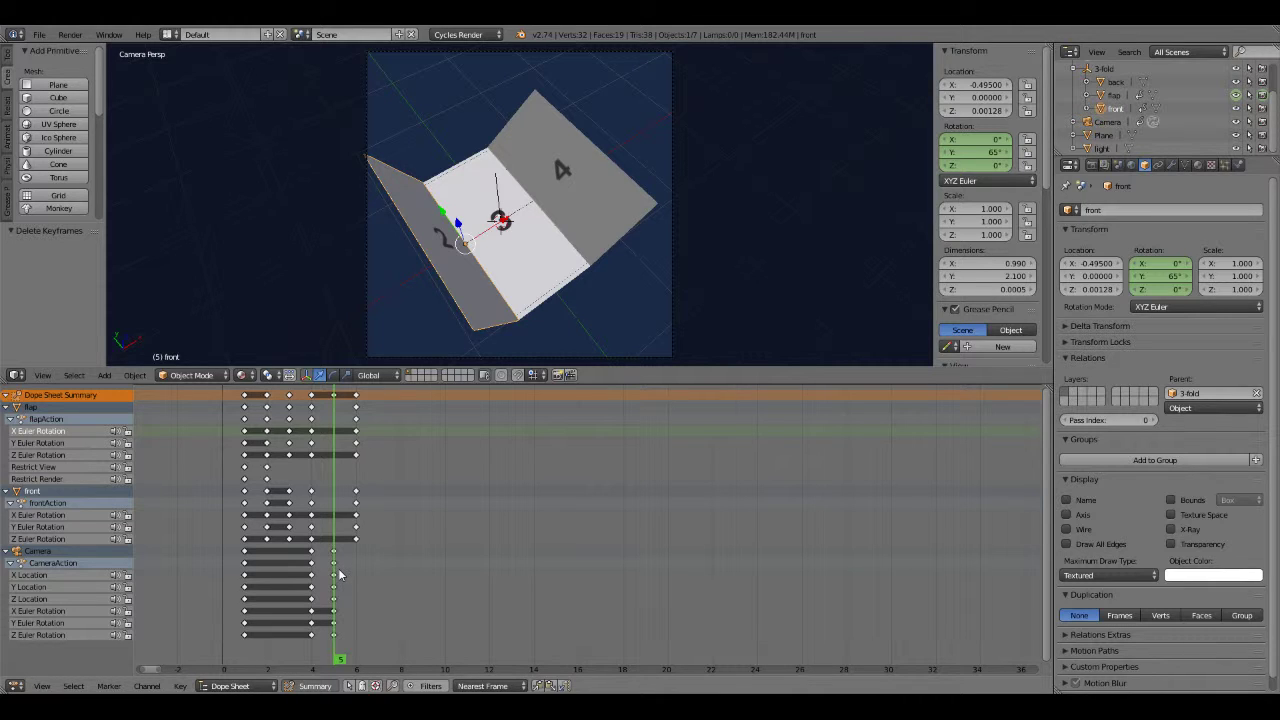
Review frames 4–6, then box-select the frame-4 keyframe column and shift it later in time.
click(317, 531)
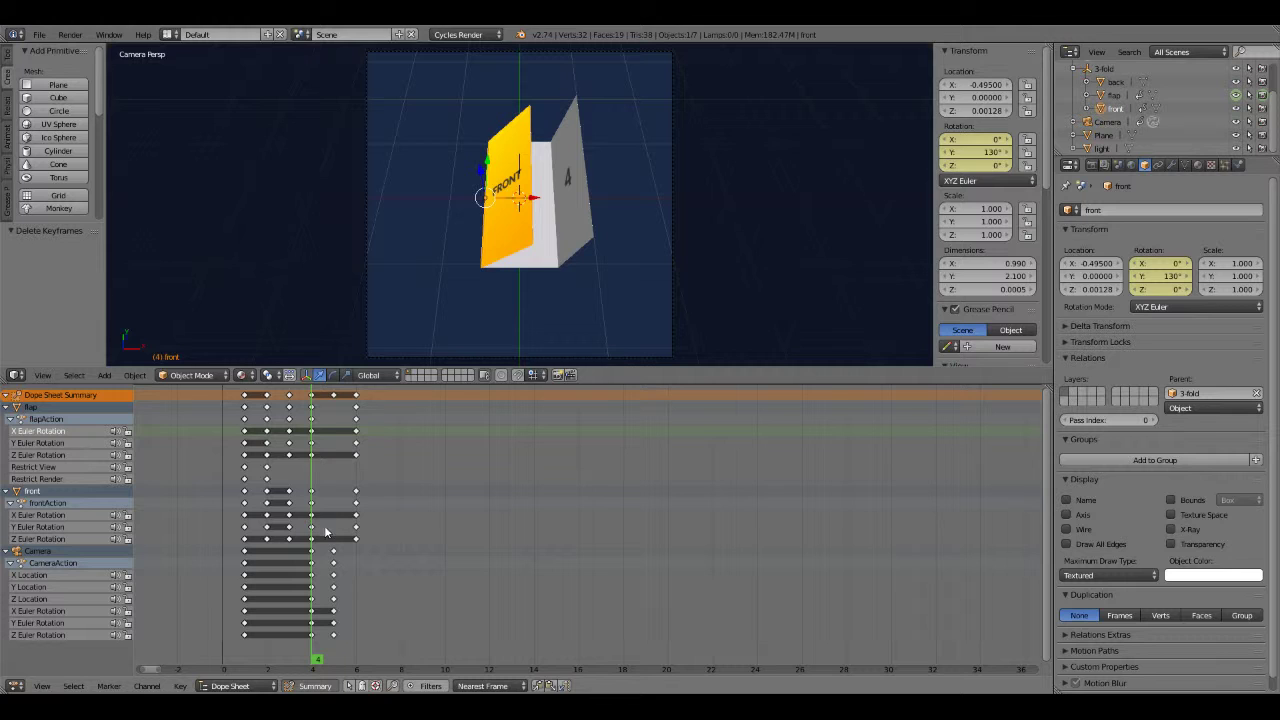
click(334, 531)
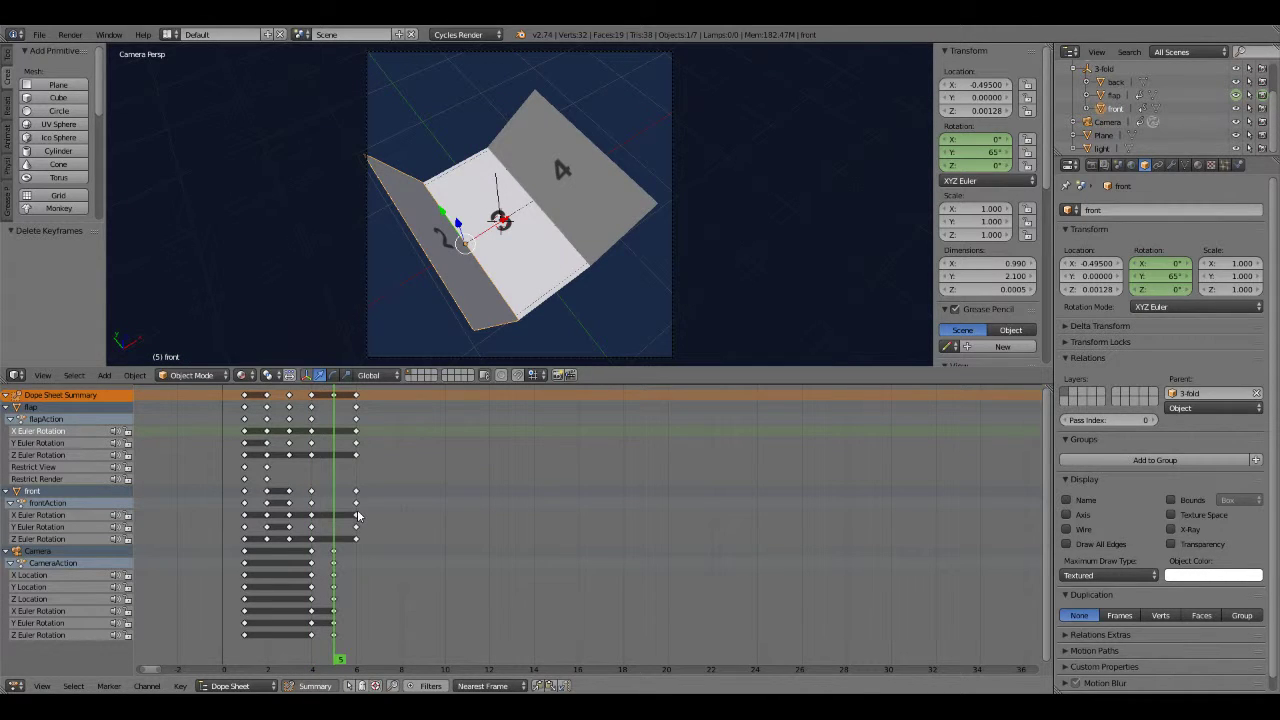
click(358, 519)
click(334, 516)
key(b)
drag(320, 404, 308, 546)
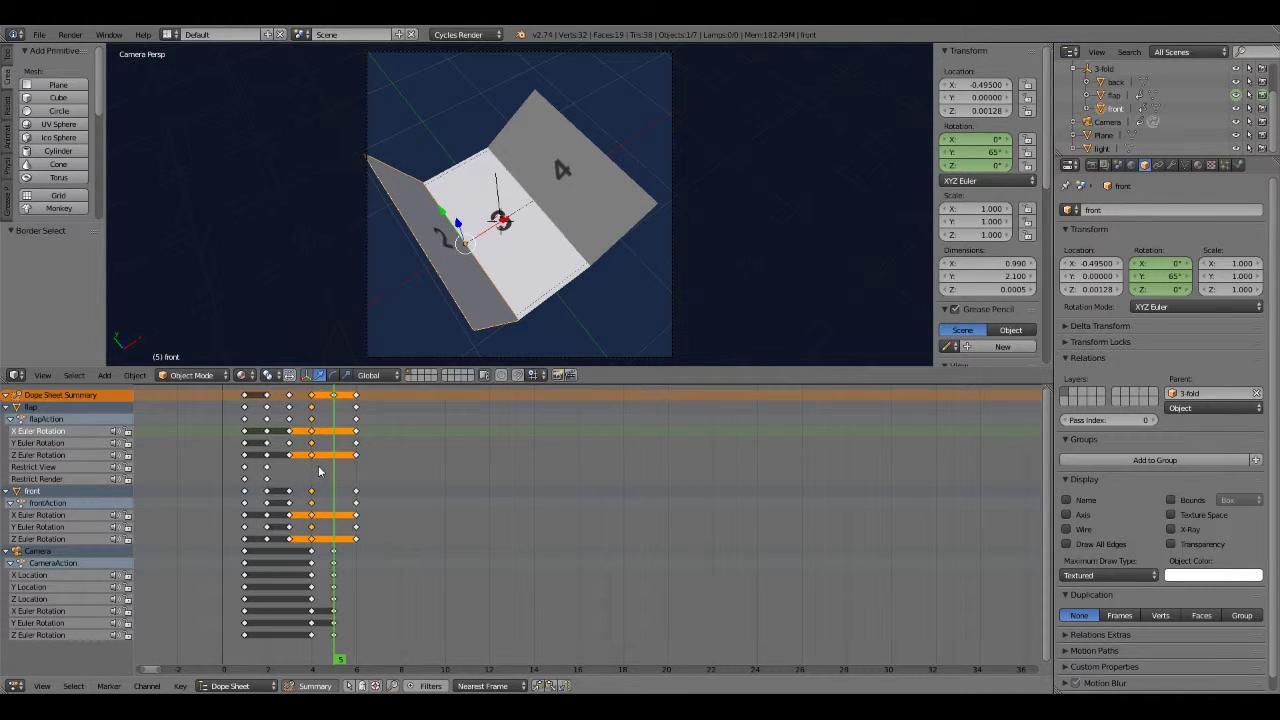
key(g)
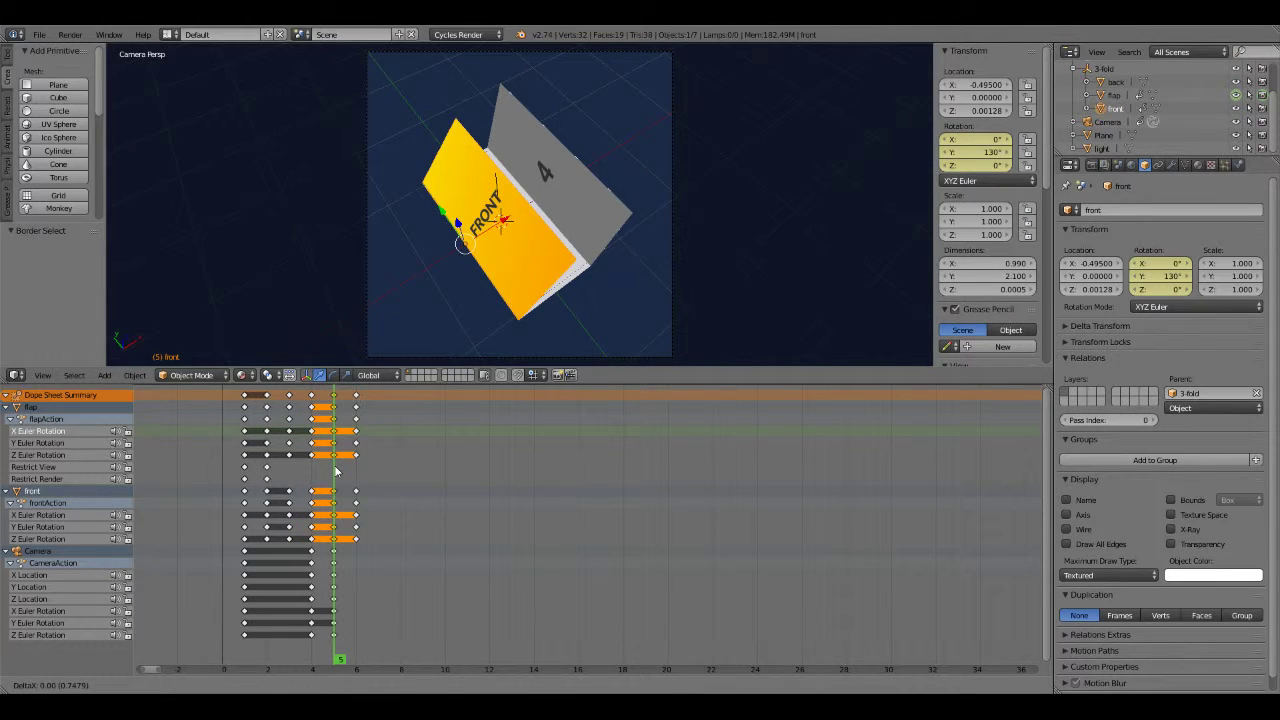
click(335, 470)
click(385, 469)
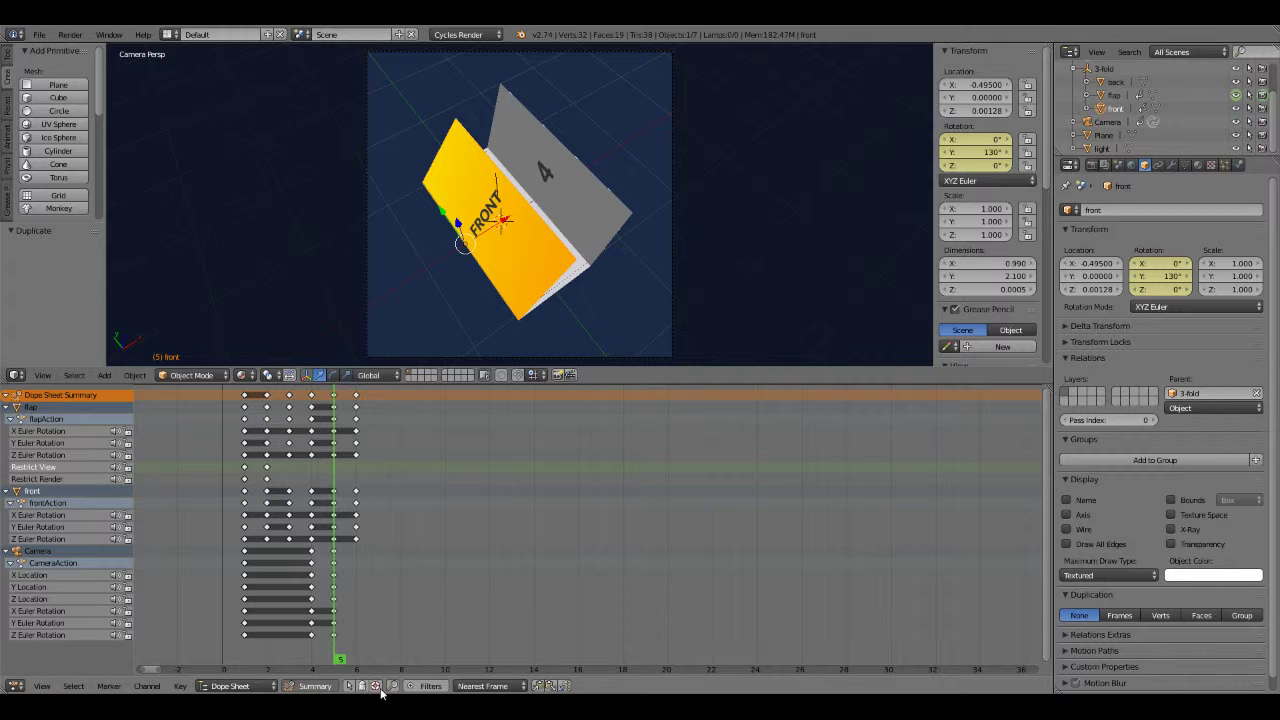
Check the fold at frames 4, 5 and 6 and enlarge the 3D View over the Dope Sheet.
click(315, 593)
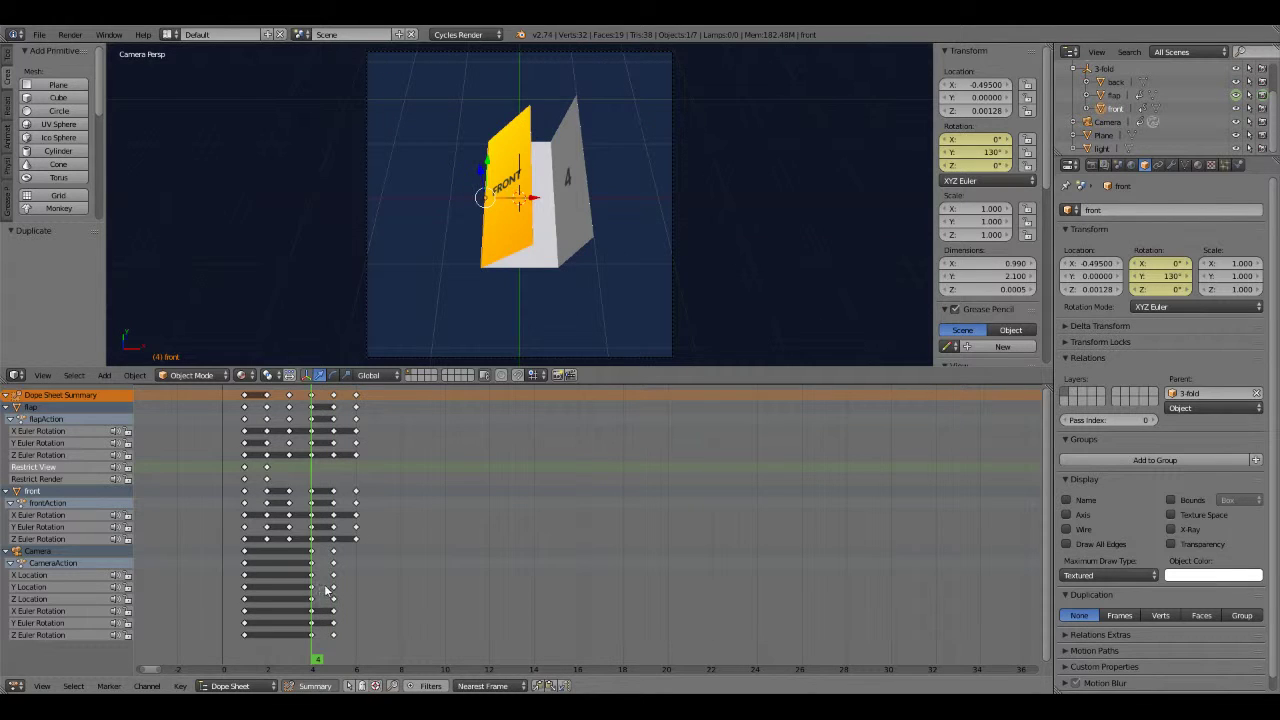
click(333, 580)
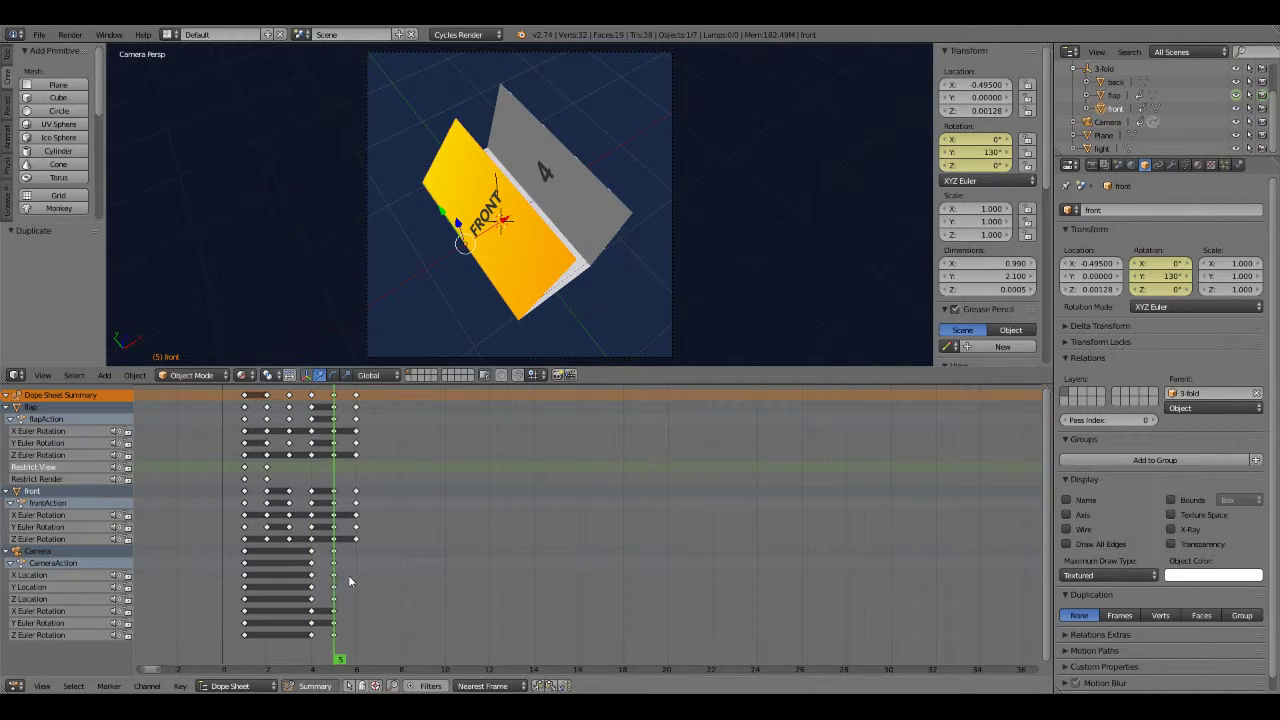
click(356, 578)
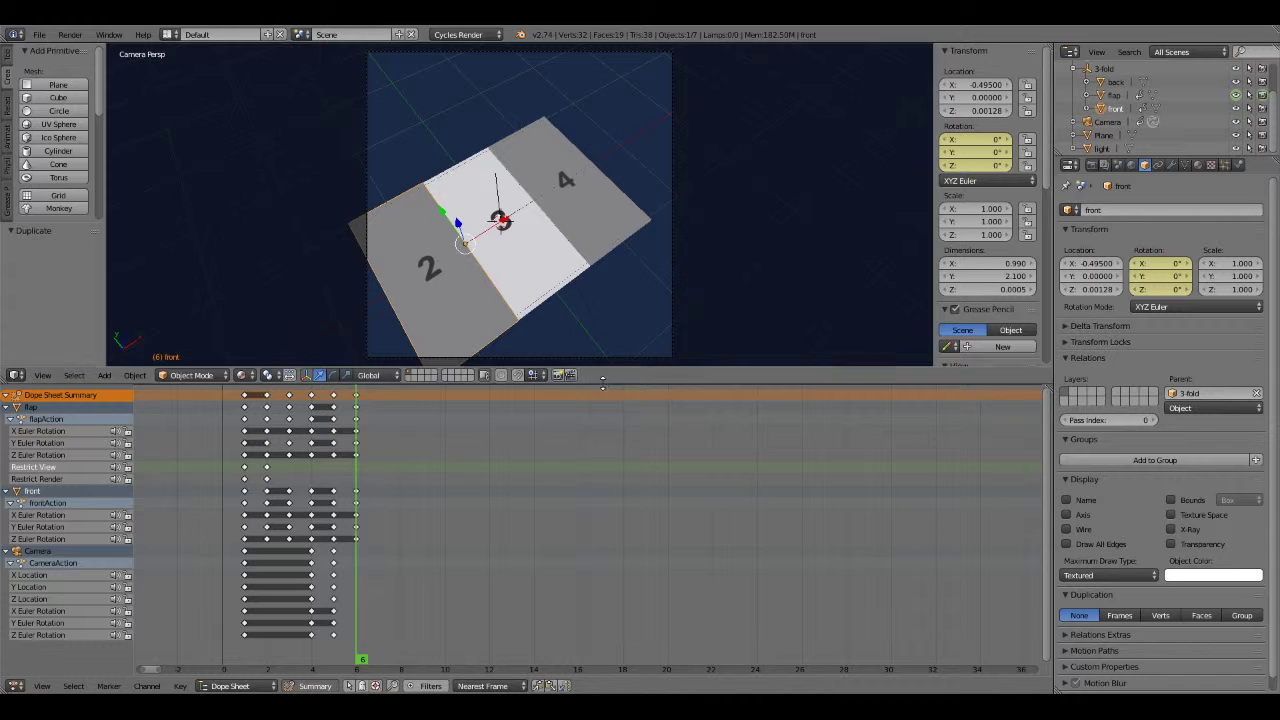
drag(602, 382, 600, 590)
Switch the bottom editor to the Timeline and set the animation End to frame 6.
click(15, 685)
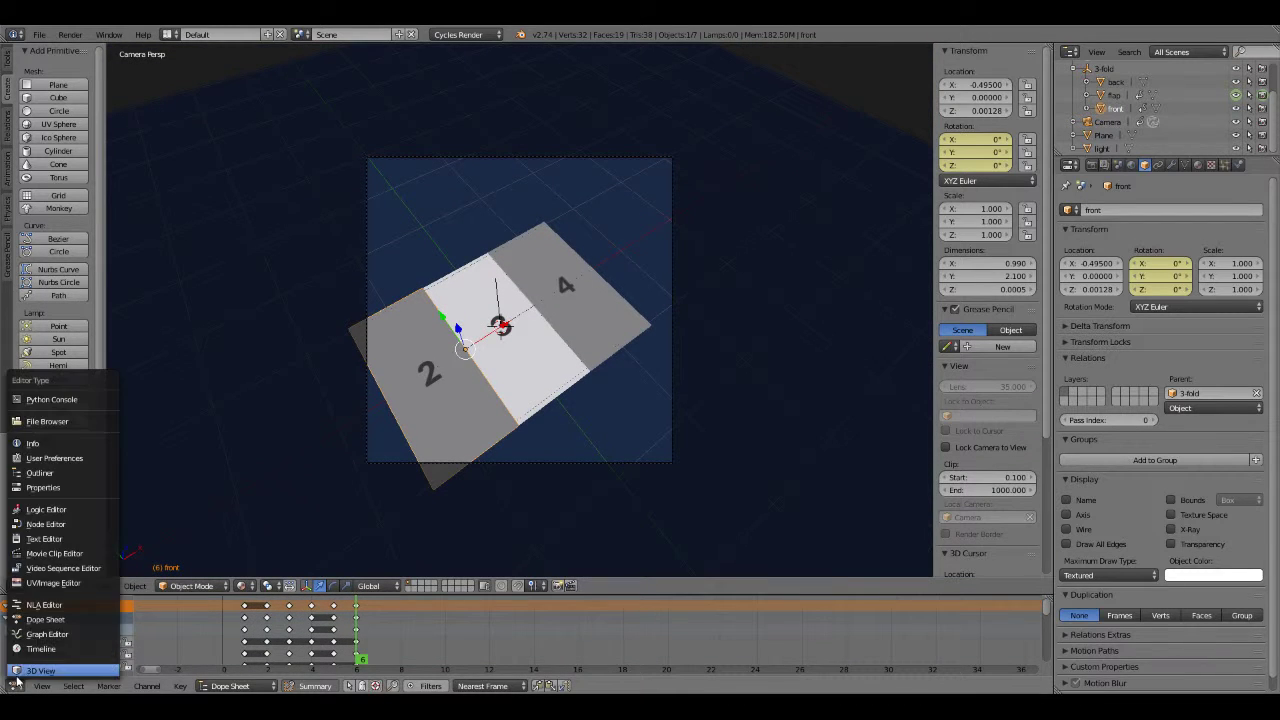
click(40, 649)
scroll(507, 352, up, 2)
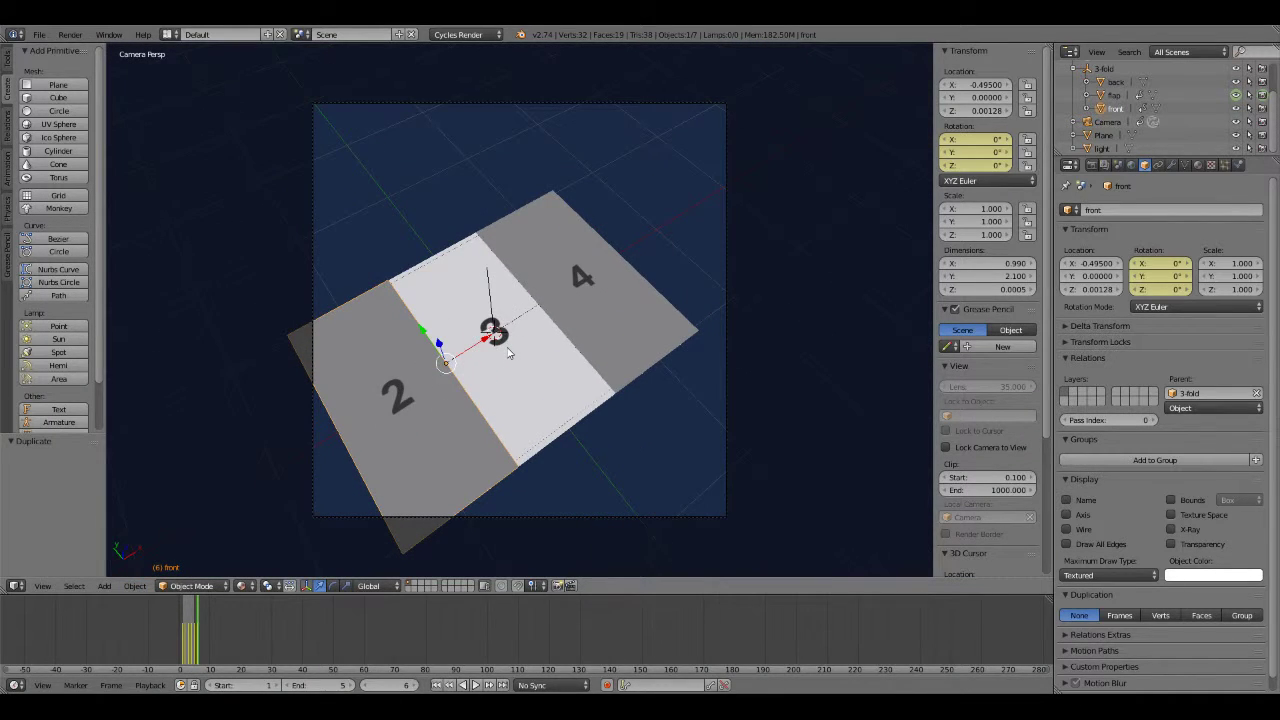
click(355, 685)
Key the 3-fold group's location and rotation at frame 5.
click(1100, 70)
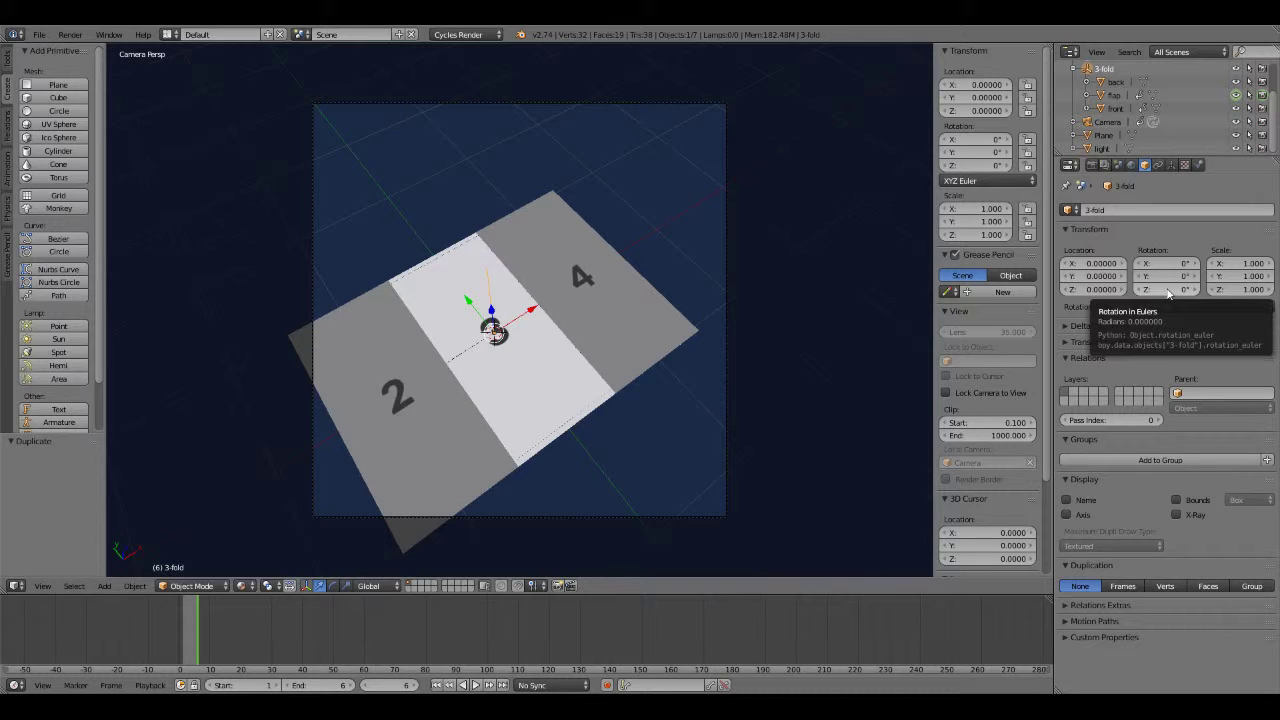
click(367, 685)
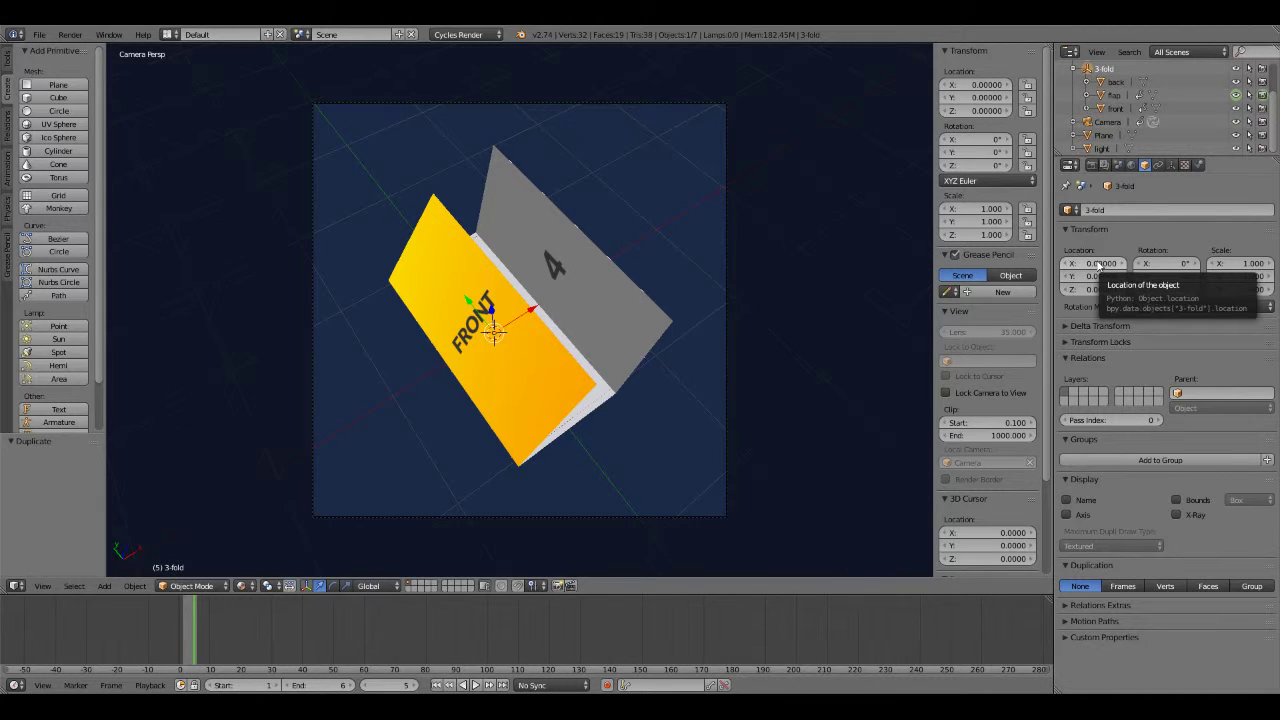
key(i)
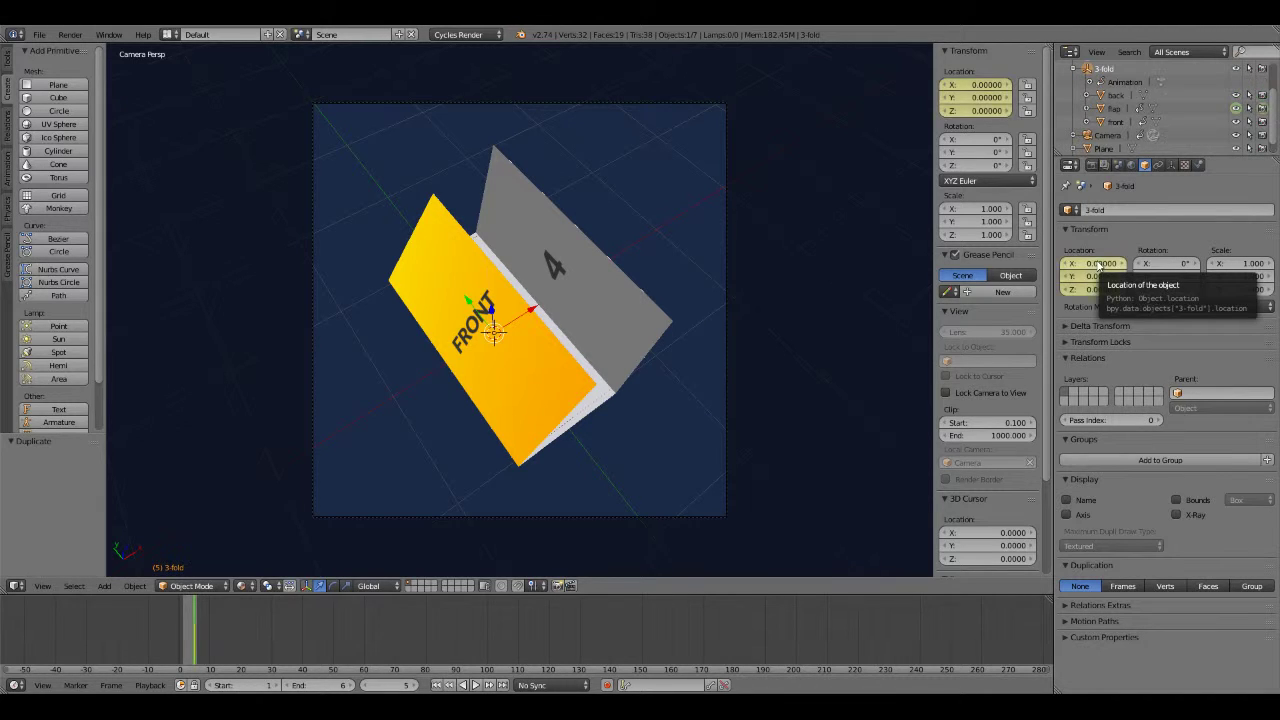
key(i)
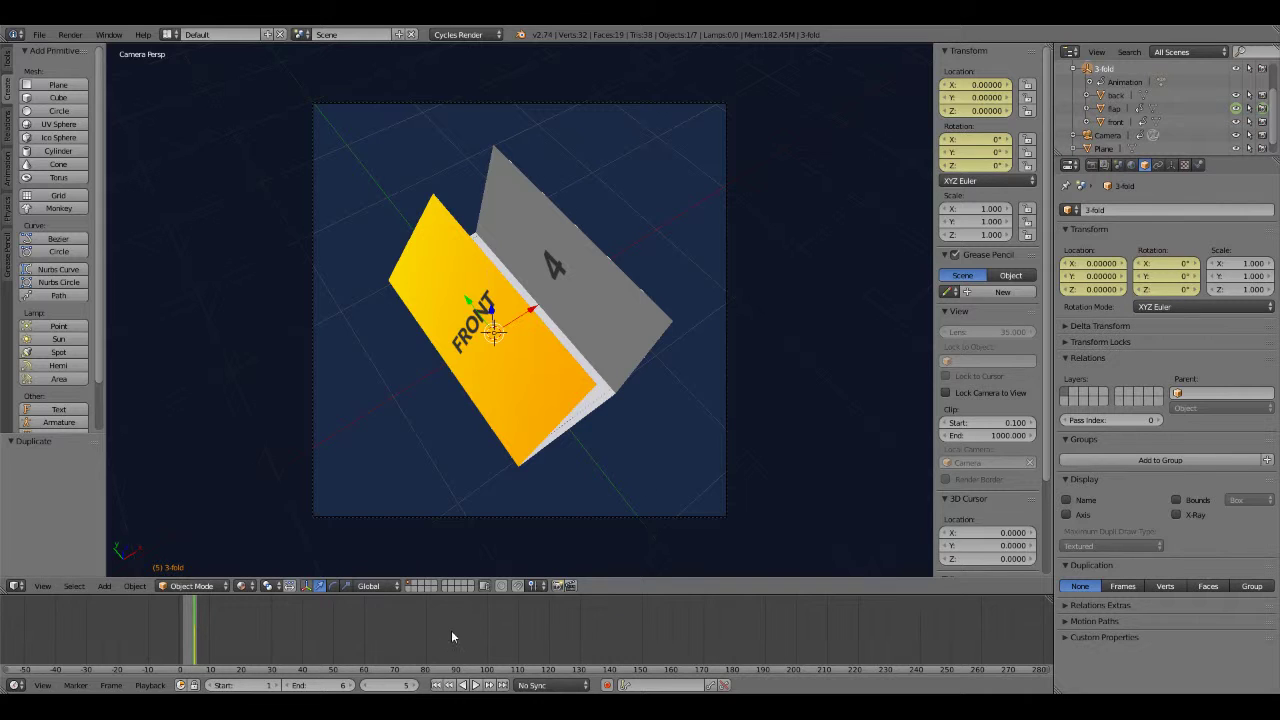
At frame 6, move the 3-fold group to X 0.47, Y 0.24 and key LocRot.
click(414, 685)
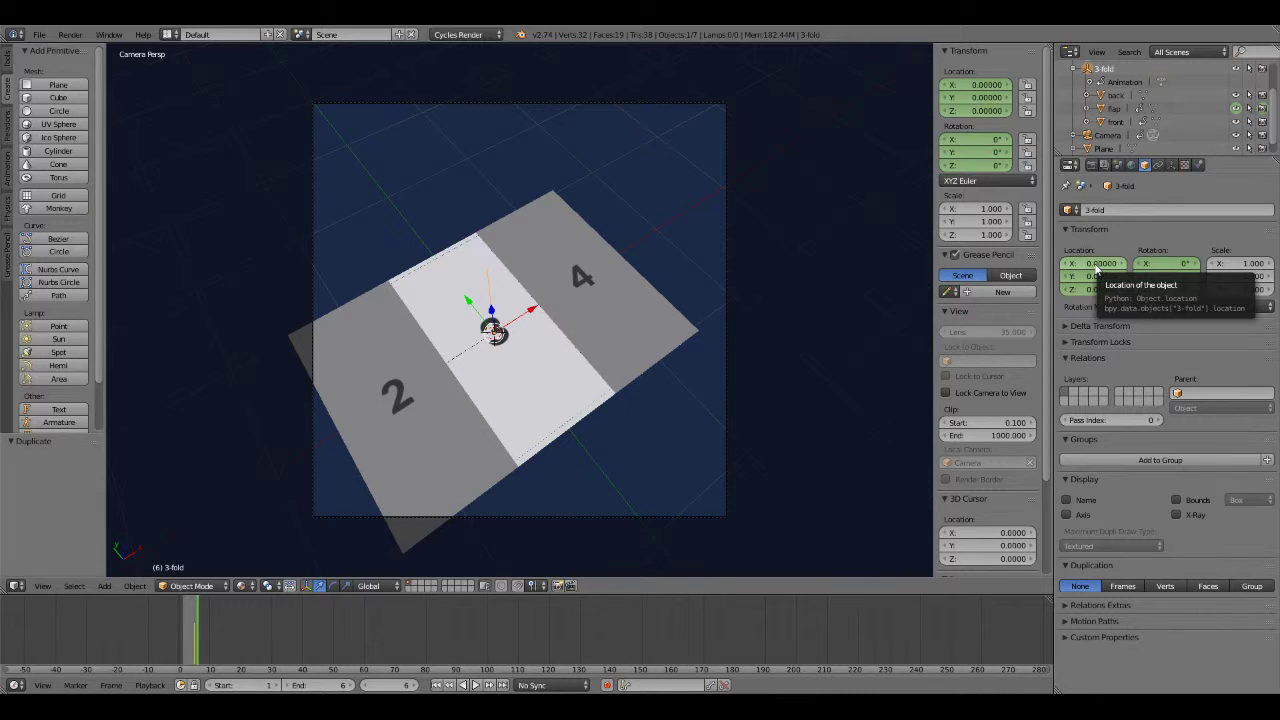
drag(1096, 268, 1140, 268)
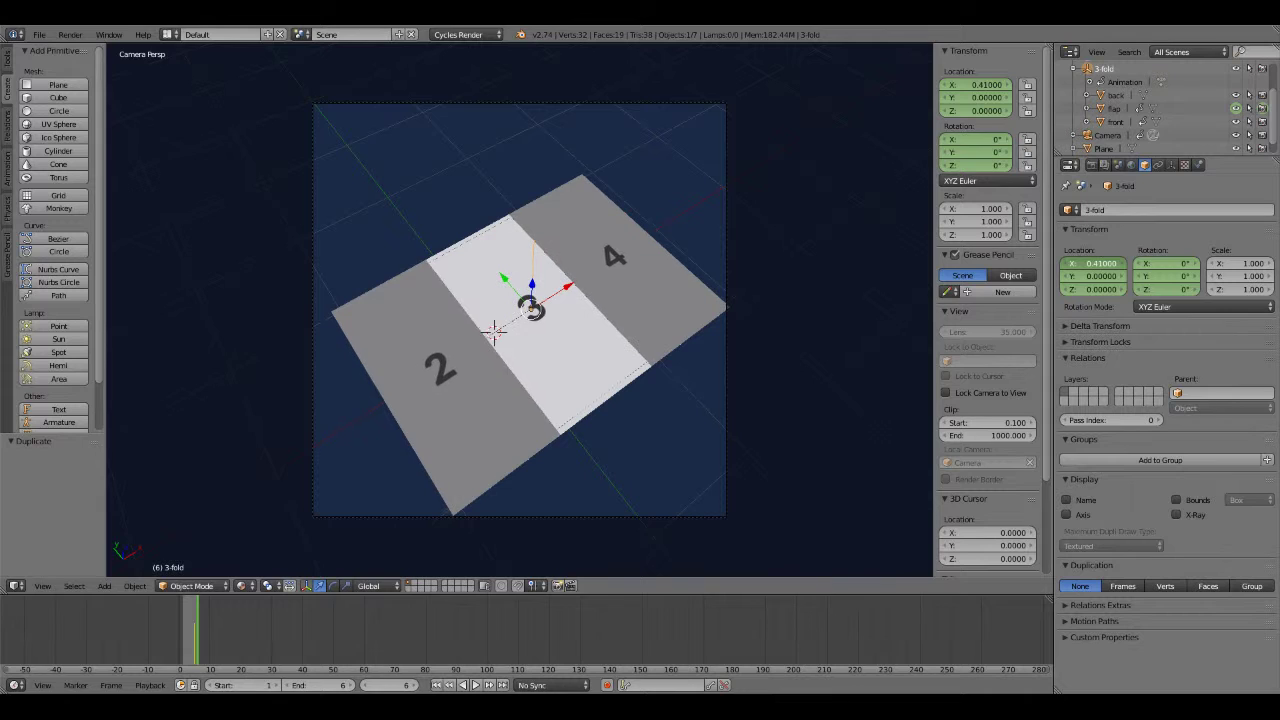
mouse_move(1092, 276)
mouse_down()
mouse_move(1110, 276)
mouse_move(1093, 270)
mouse_move(1110, 263)
mouse_up()
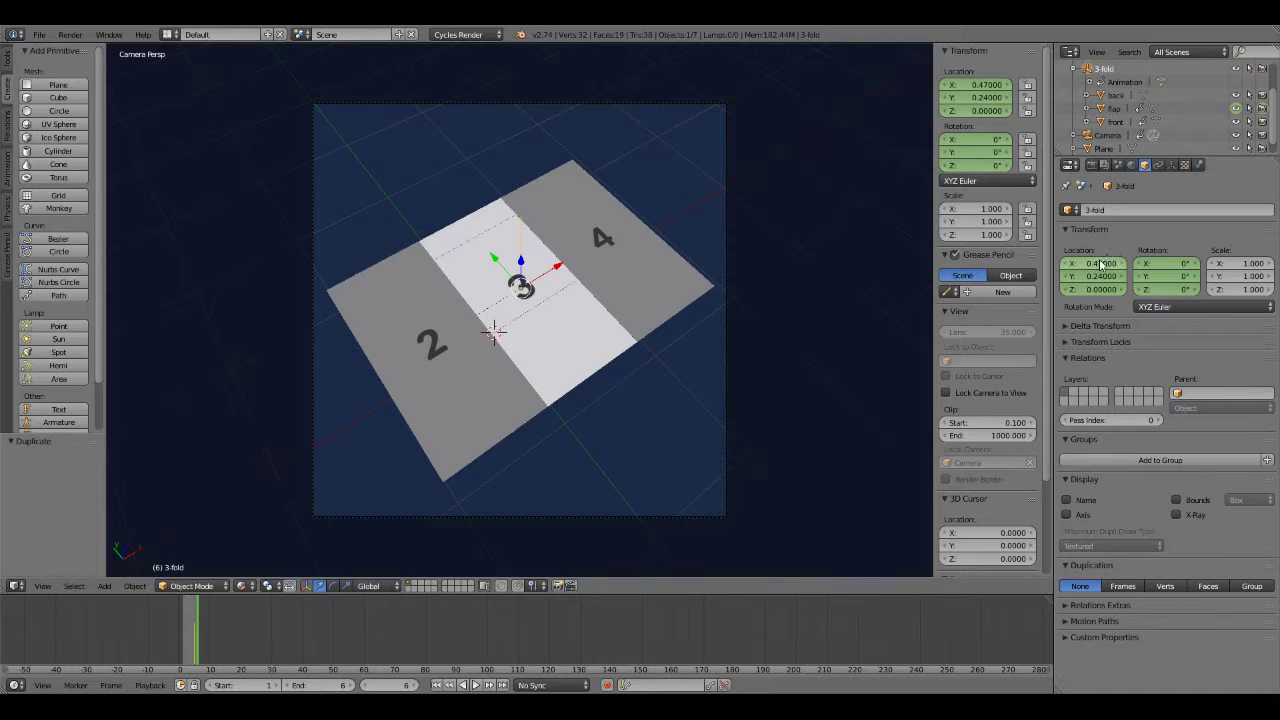
key(i)
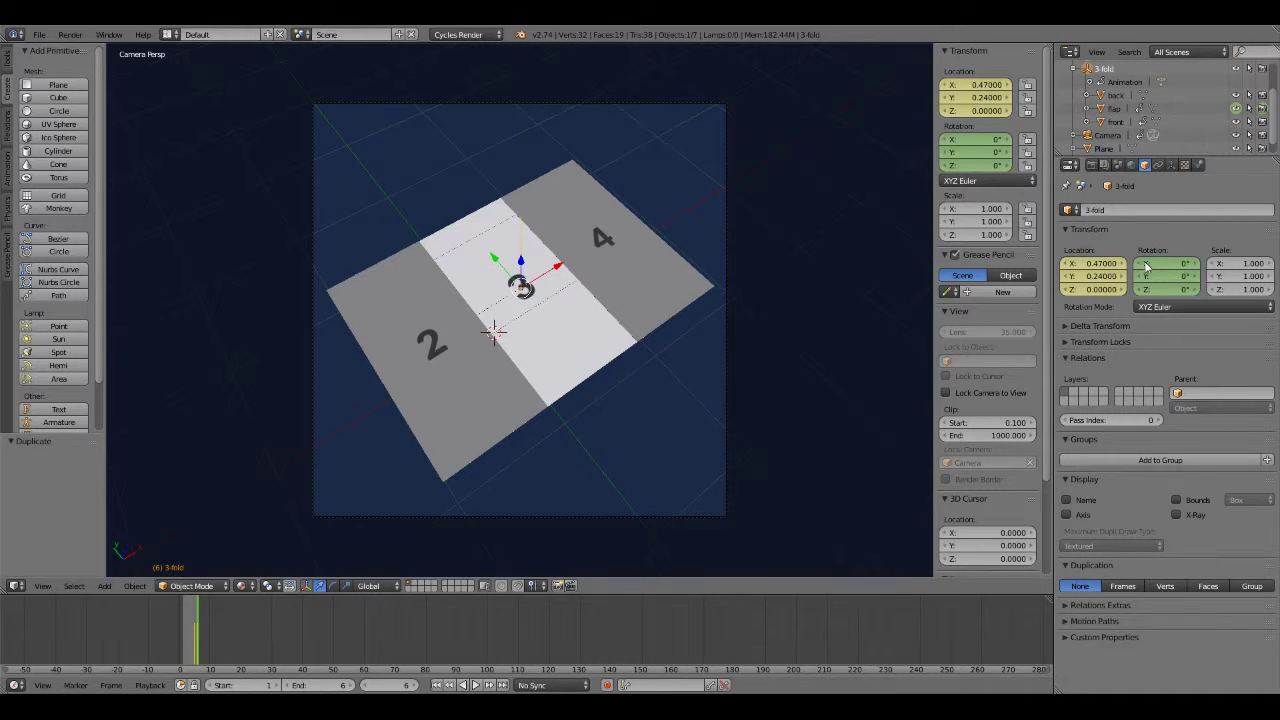
key(i)
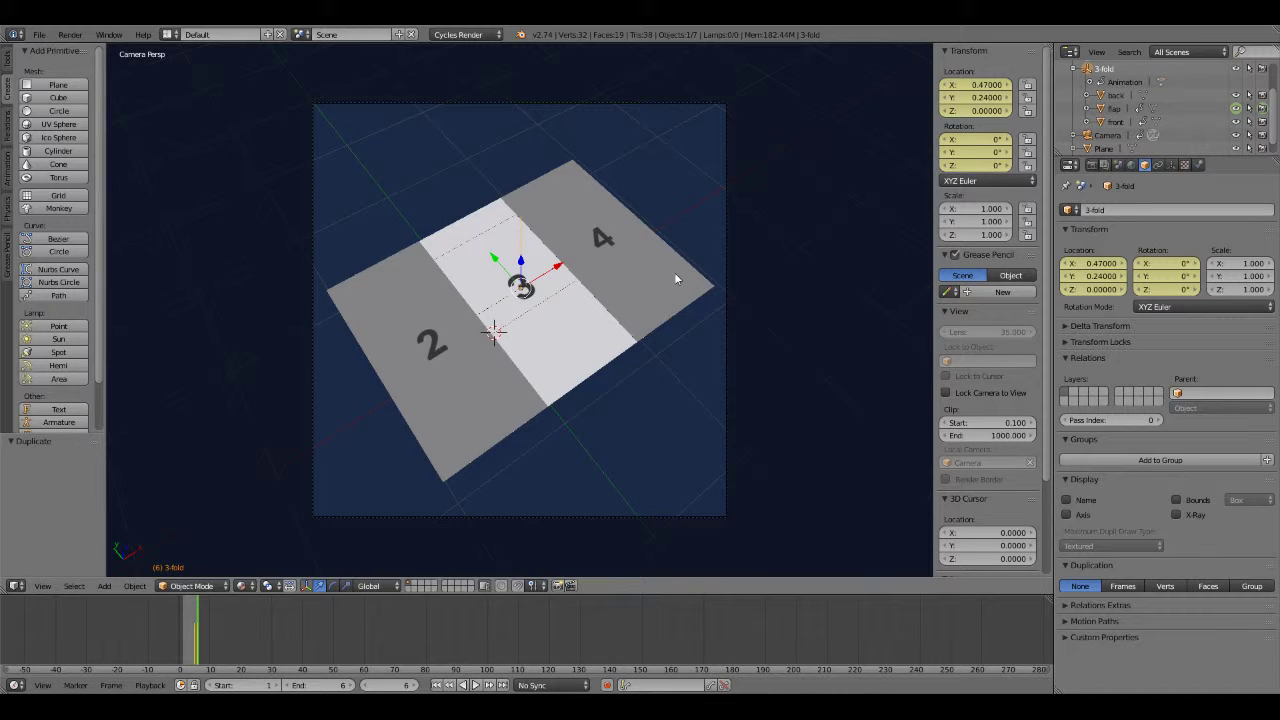
Preview the scene in Rendered shading, then return the viewport to Material shading.
click(245, 586)
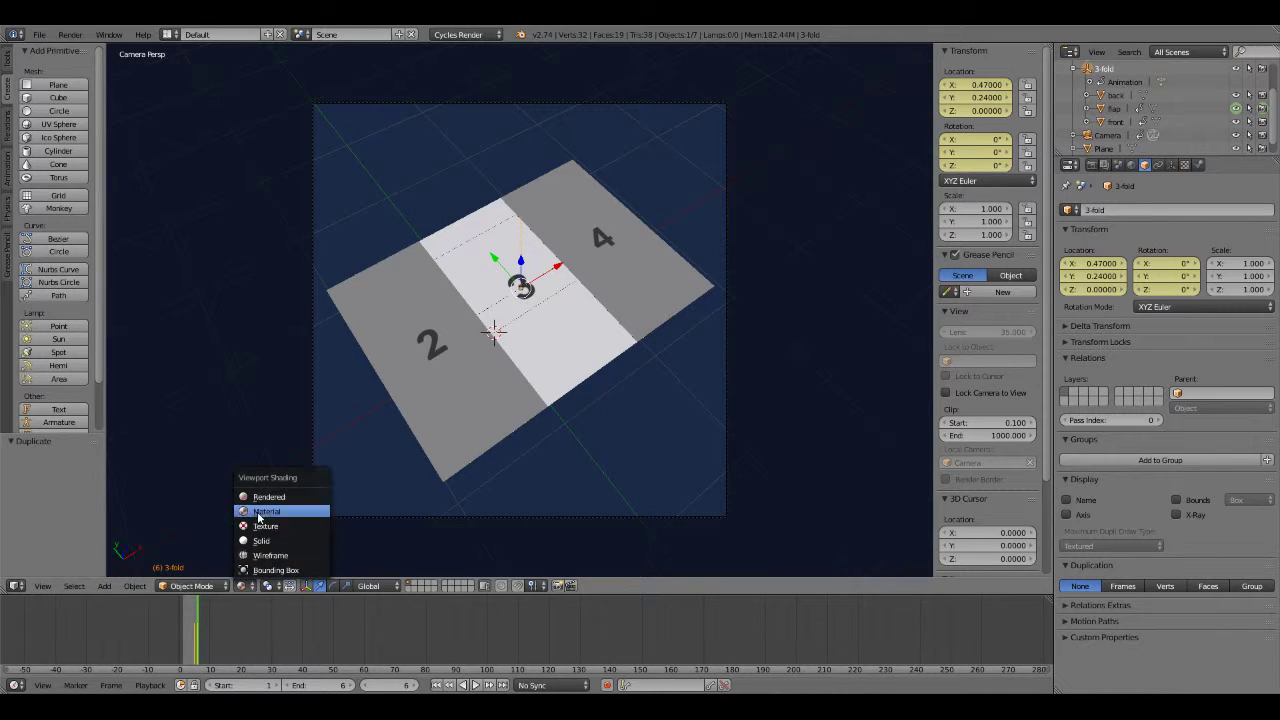
click(263, 497)
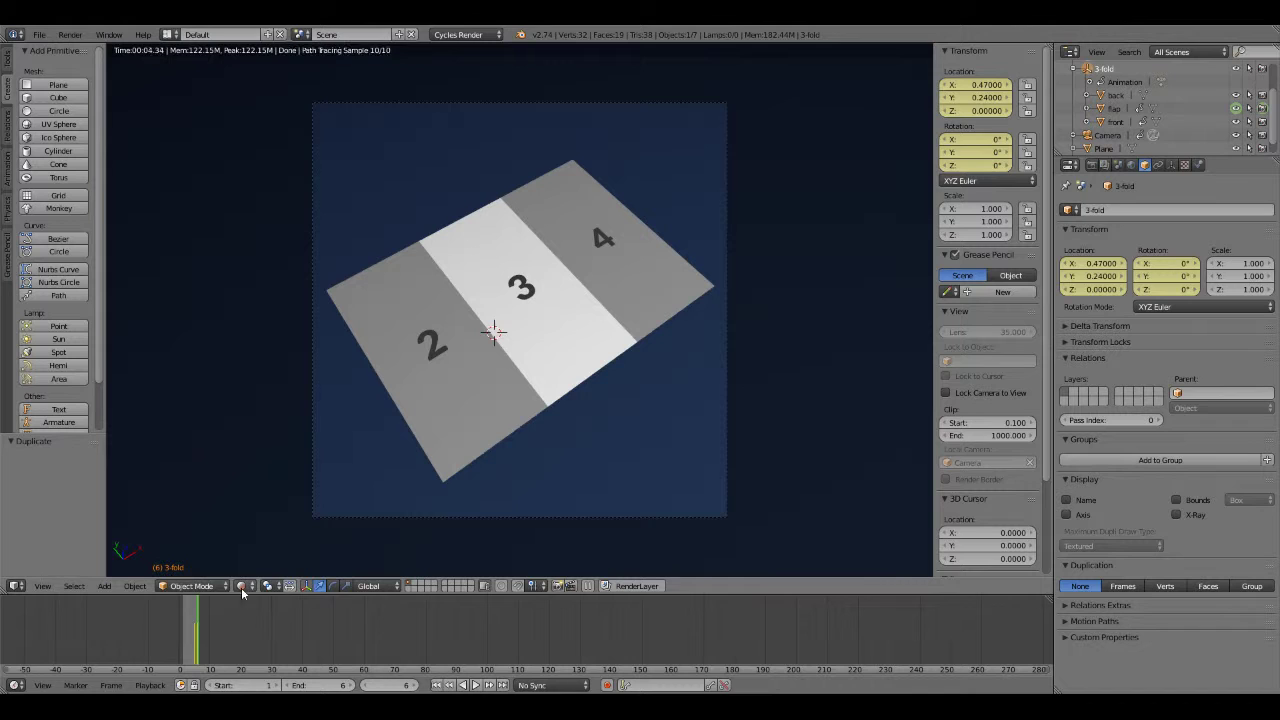
click(242, 586)
click(267, 512)
Tilt the front panel to Rotation Y 40° and the flap panel to -40°.
right_click(468, 355)
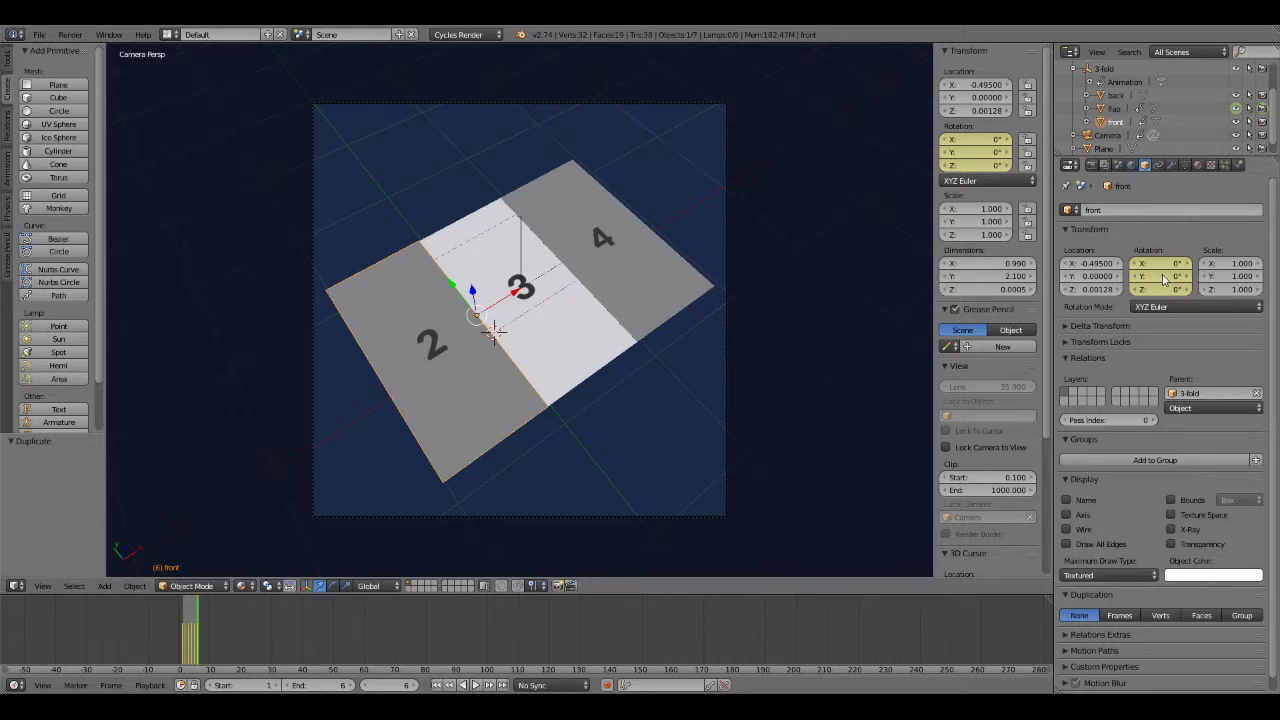
mouse_move(1163, 279)
mouse_down()
mouse_move(1235, 276)
mouse_move(1219, 276)
mouse_up()
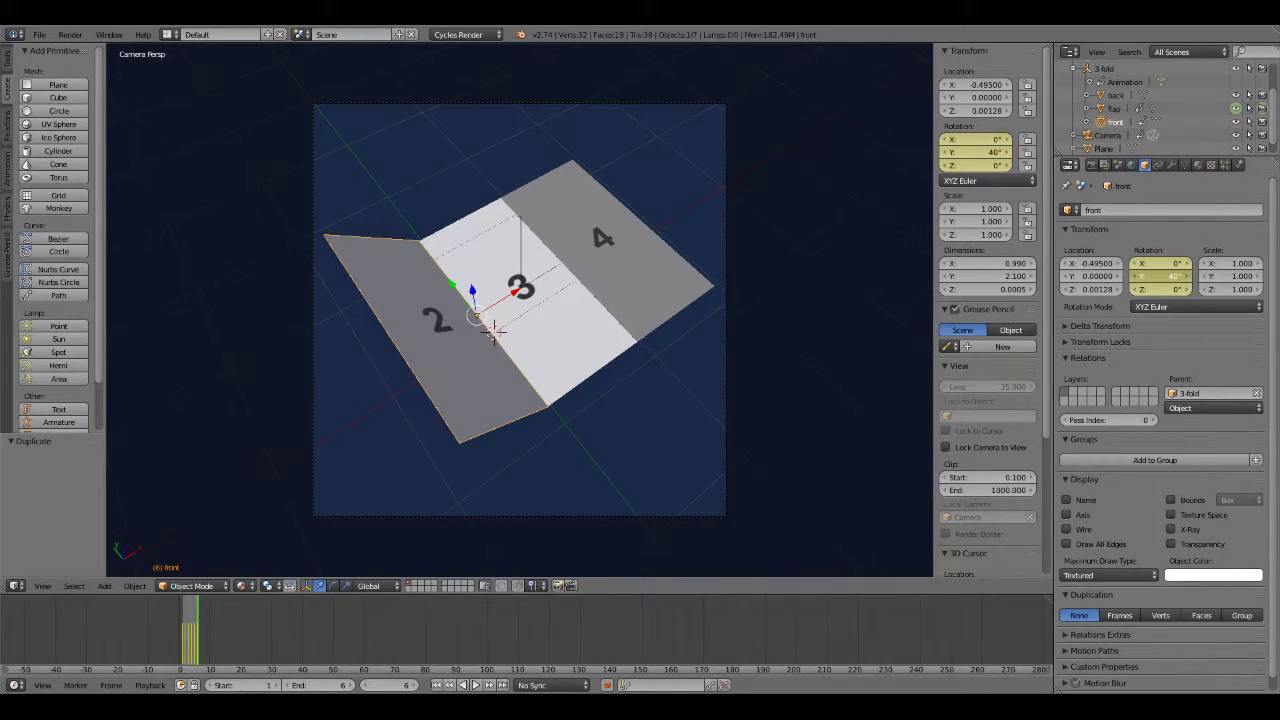
right_click(607, 256)
mouse_move(1160, 277)
mouse_down()
mouse_move(1116, 277)
mouse_move(1190, 282)
mouse_up()
click(1187, 282)
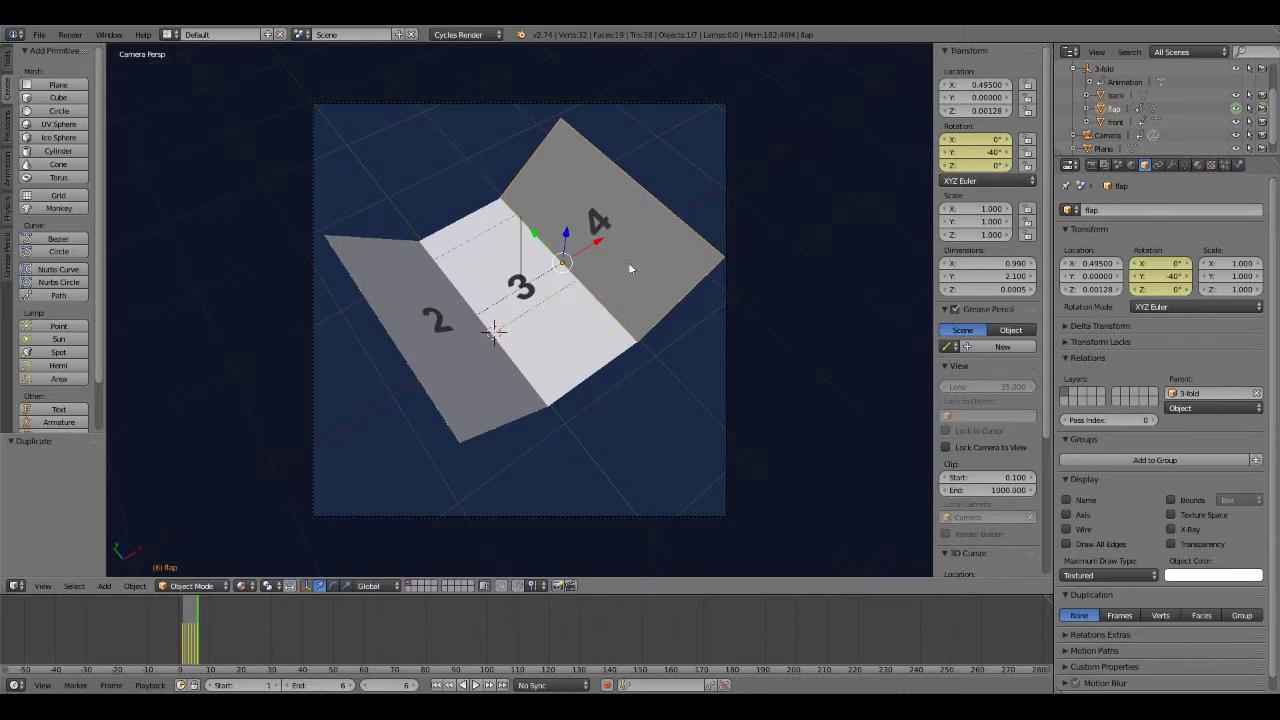
Set the 3-fold Location Y to 0.30 and view the fold in Cycles Rendered shading.
click(1102, 69)
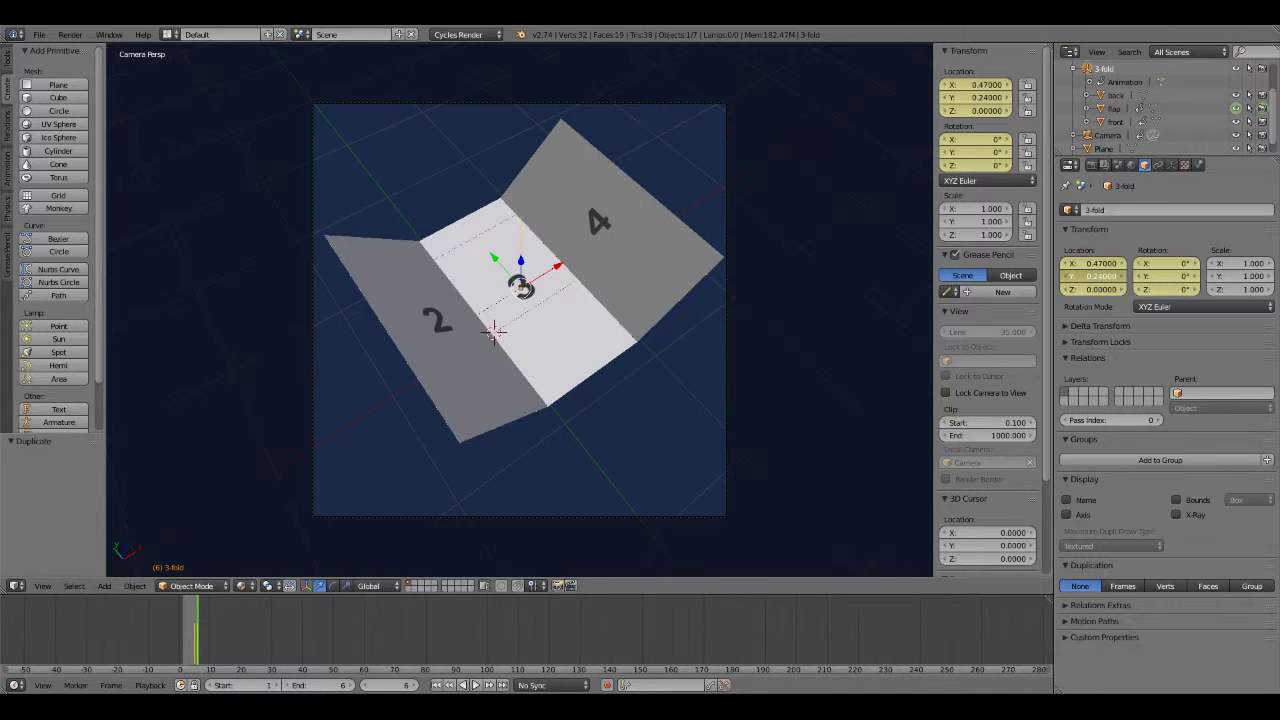
mouse_move(1098, 276)
mouse_down()
mouse_move(1080, 276)
mouse_move(1114, 276)
mouse_move(1100, 263)
mouse_up()
text(0.30000)
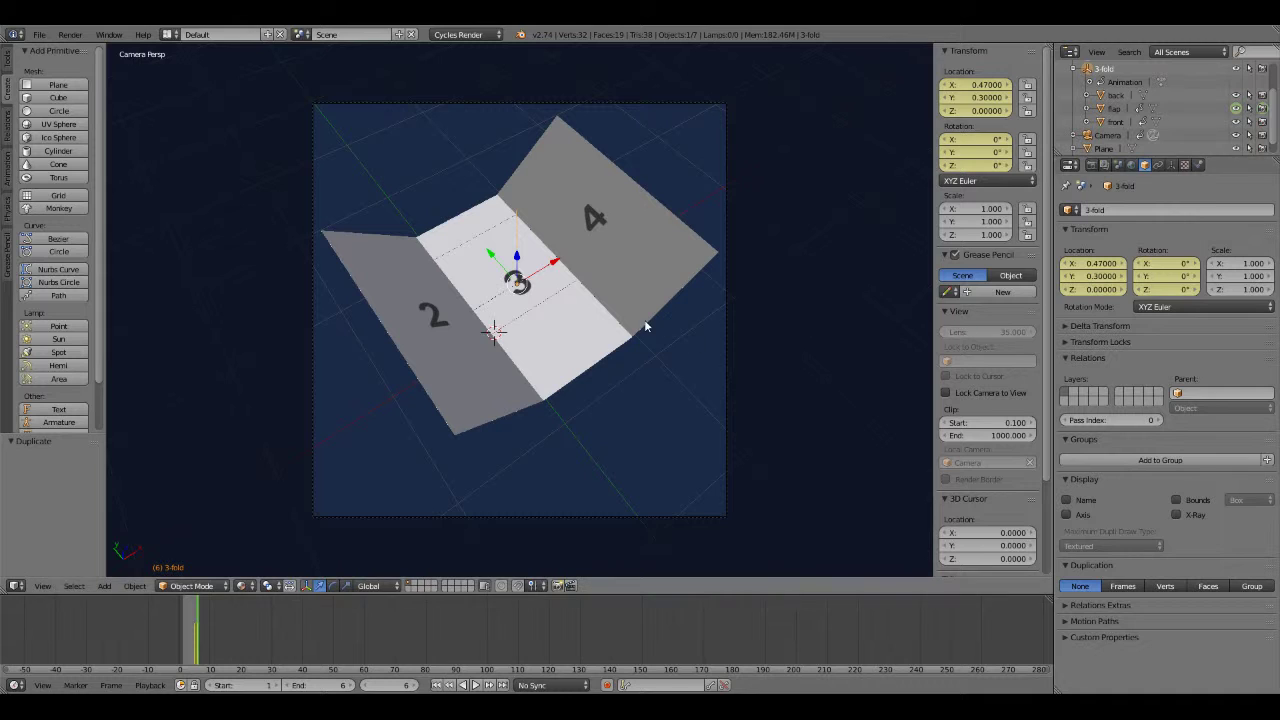
click(241, 585)
click(254, 496)
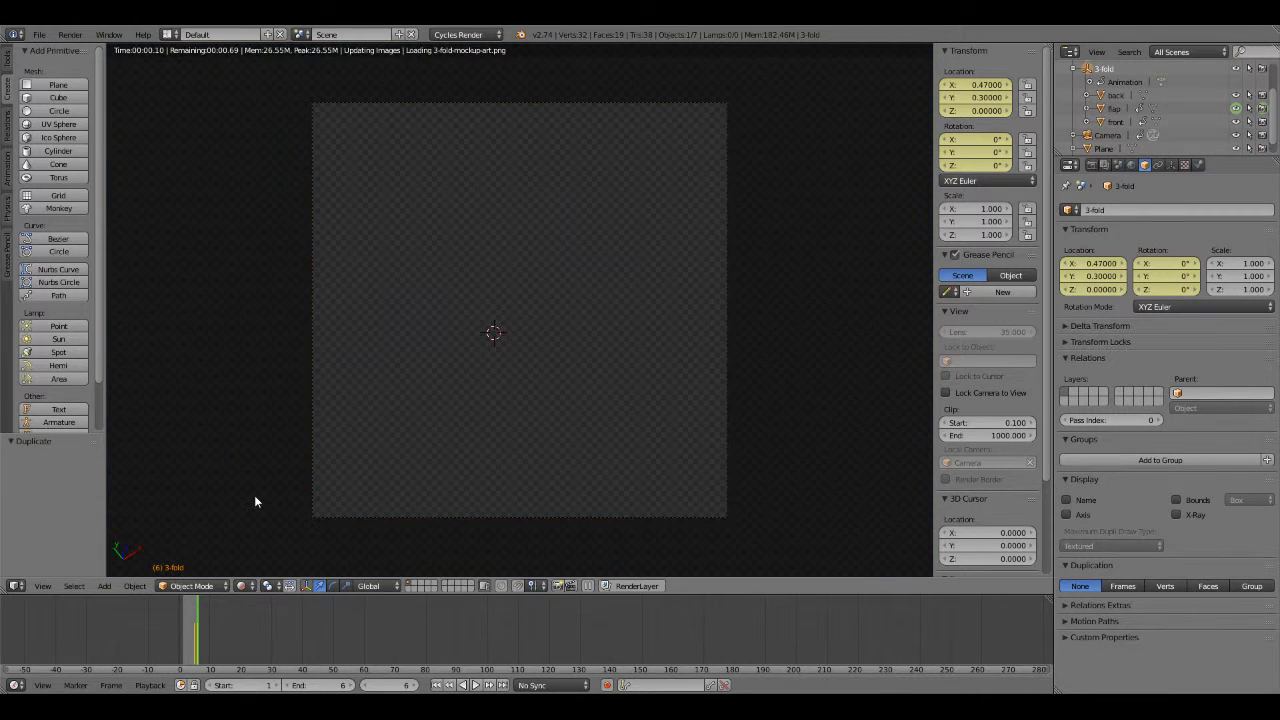
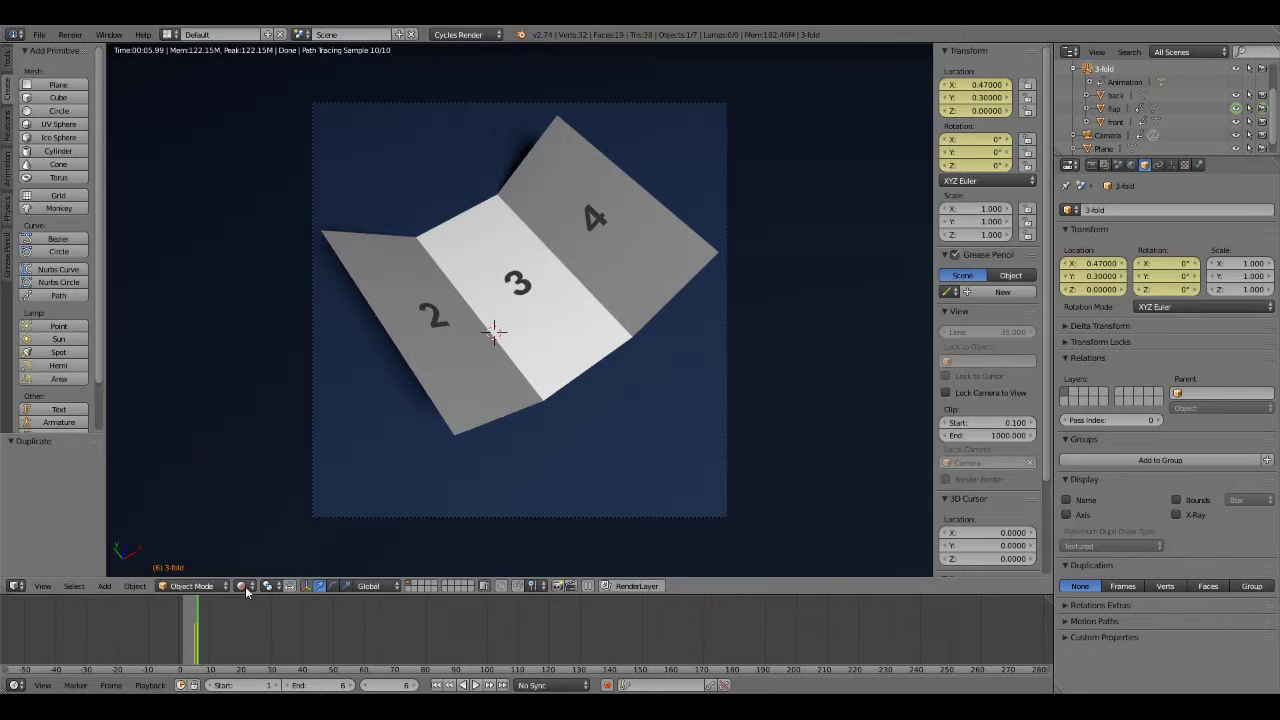
Switch the viewport to solid shading, end the animation at frame 7, and go to frame 7.
click(244, 587)
click(271, 512)
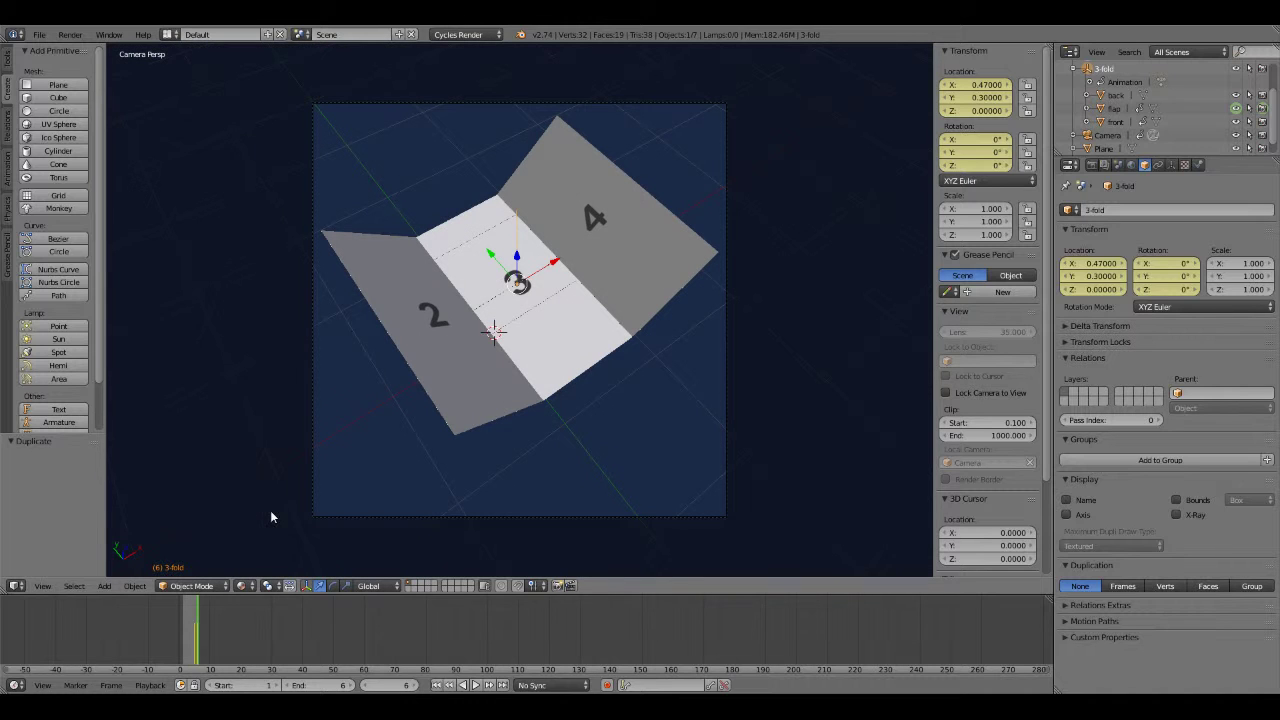
click(352, 685)
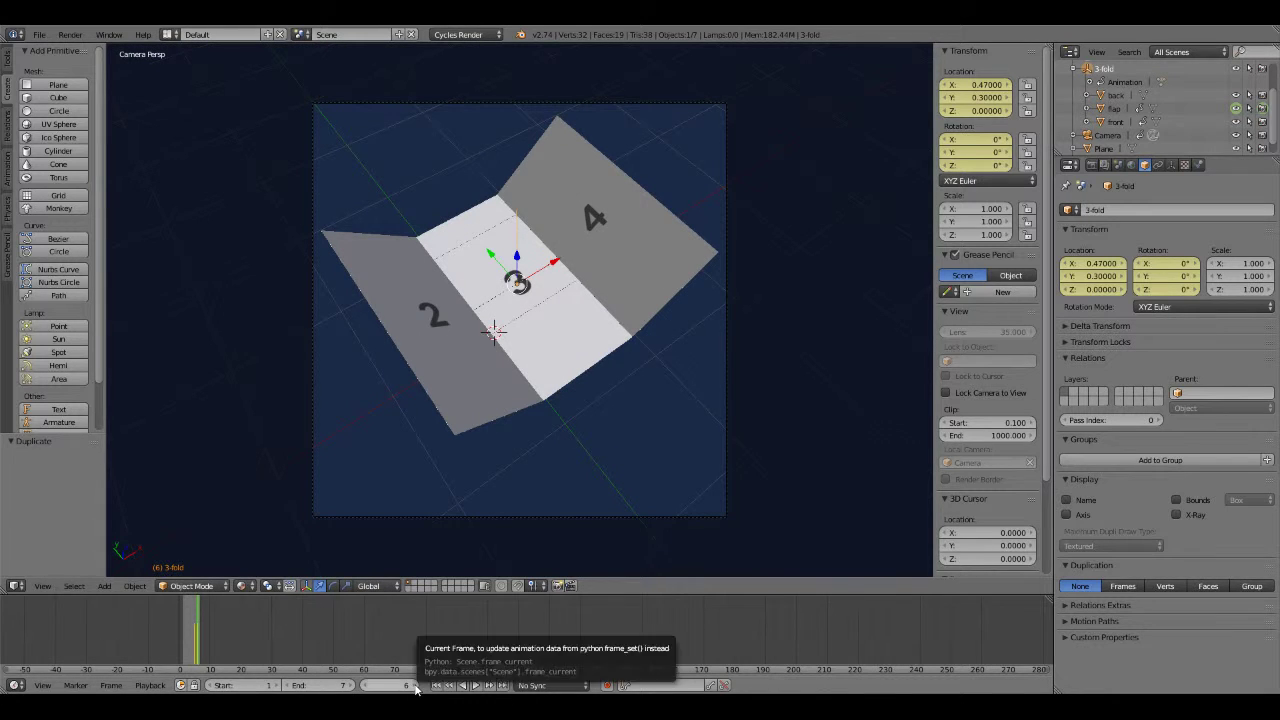
click(416, 686)
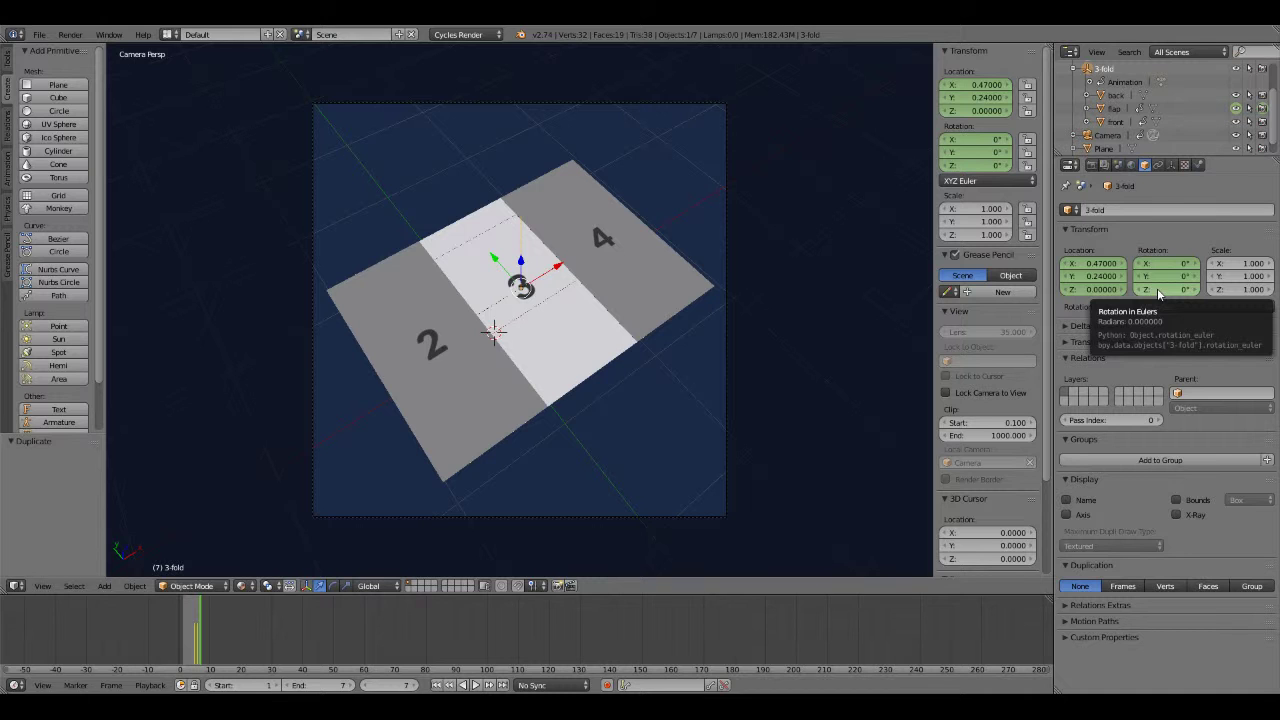
Stand the brochure at X 90°, Y 0°, Z 172°, raise it, and keyframe LocRot at frame 7.
drag(1157, 288, 1239, 288)
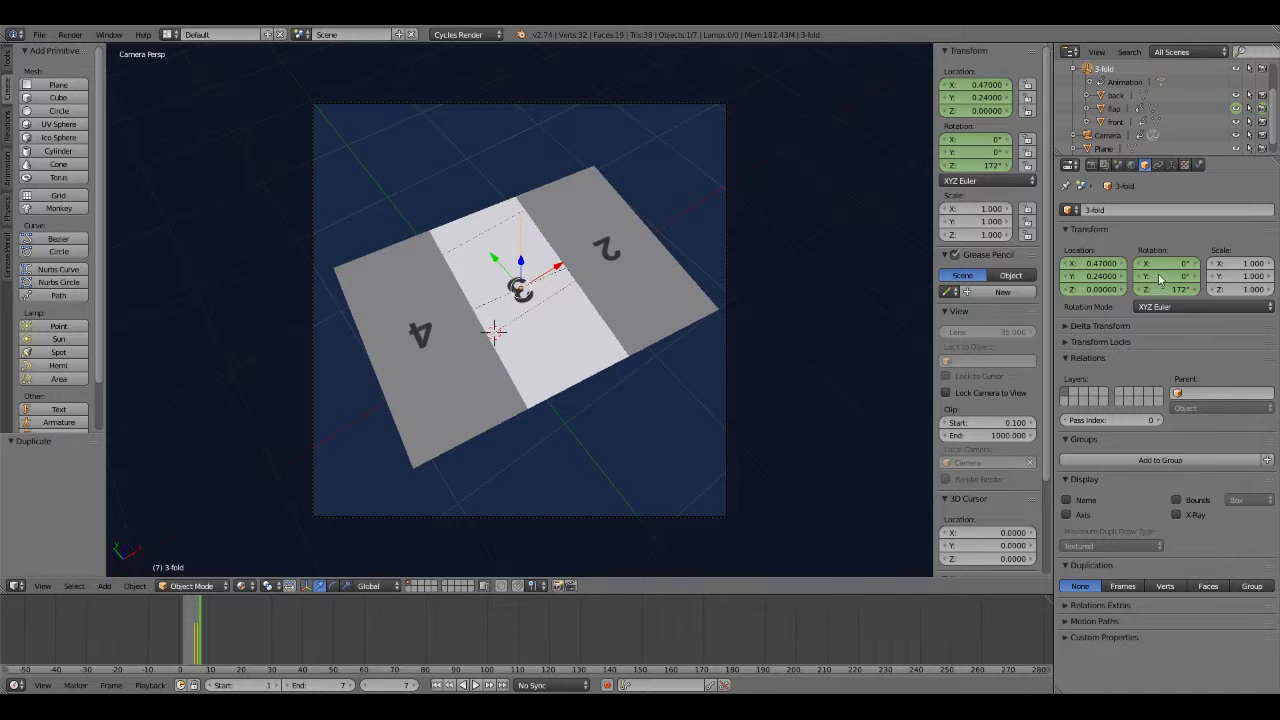
mouse_move(1162, 276)
mouse_down()
mouse_move(1175, 276)
mouse_move(1160, 276)
mouse_move(1168, 263)
mouse_move(1210, 263)
mouse_up()
click(1158, 263)
text(90)
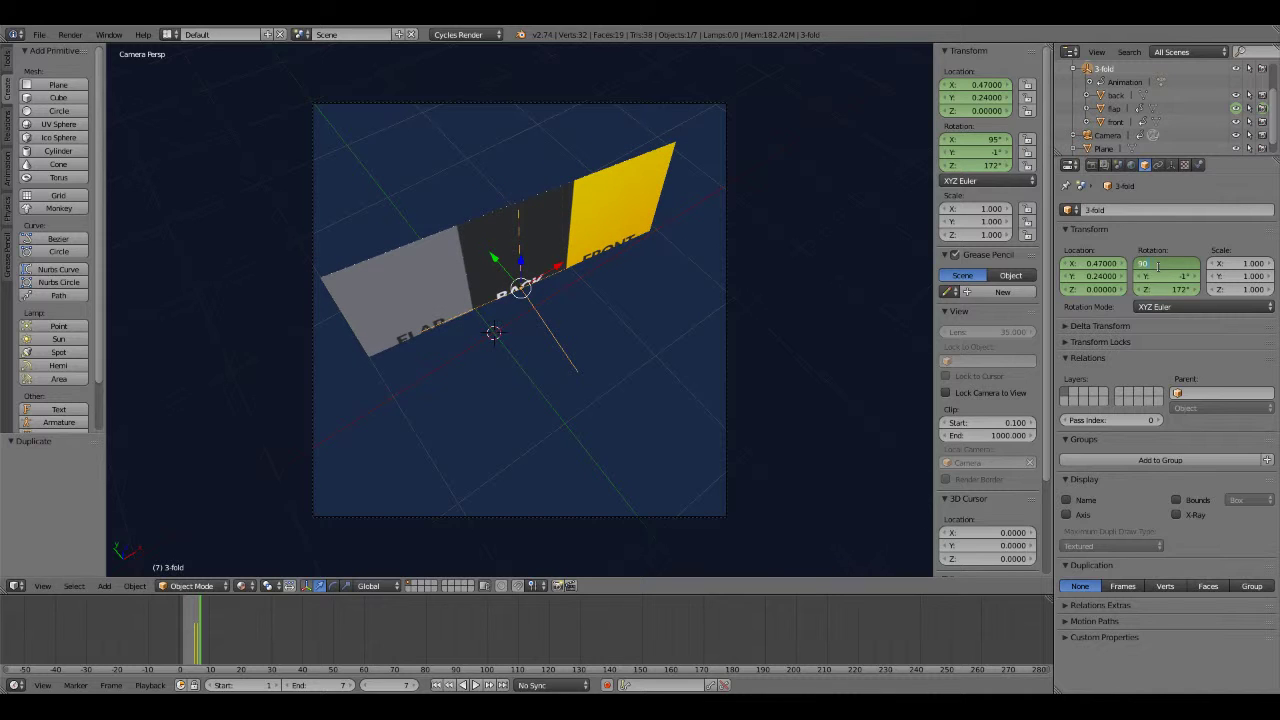
key(Return)
click(1166, 276)
text(0)
key(Return)
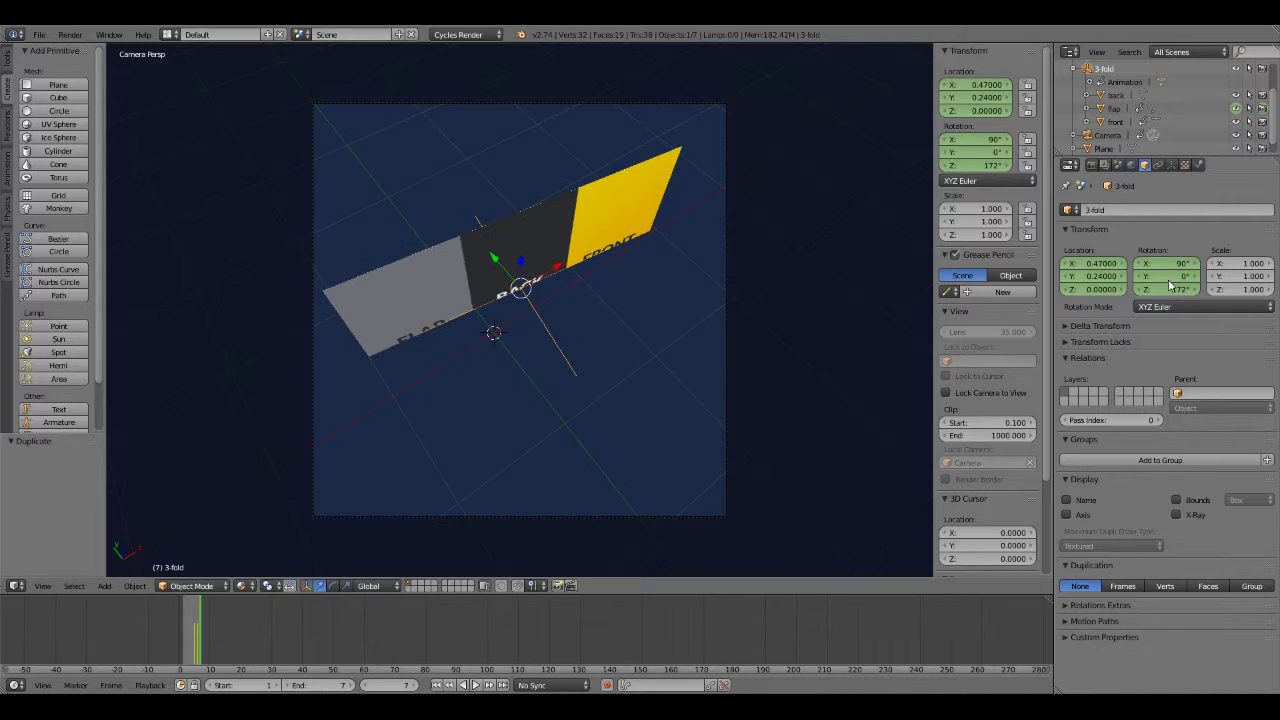
mouse_move(1100, 289)
mouse_down()
mouse_move(1140, 289)
mouse_move(1095, 289)
mouse_up()
text(1.06000)
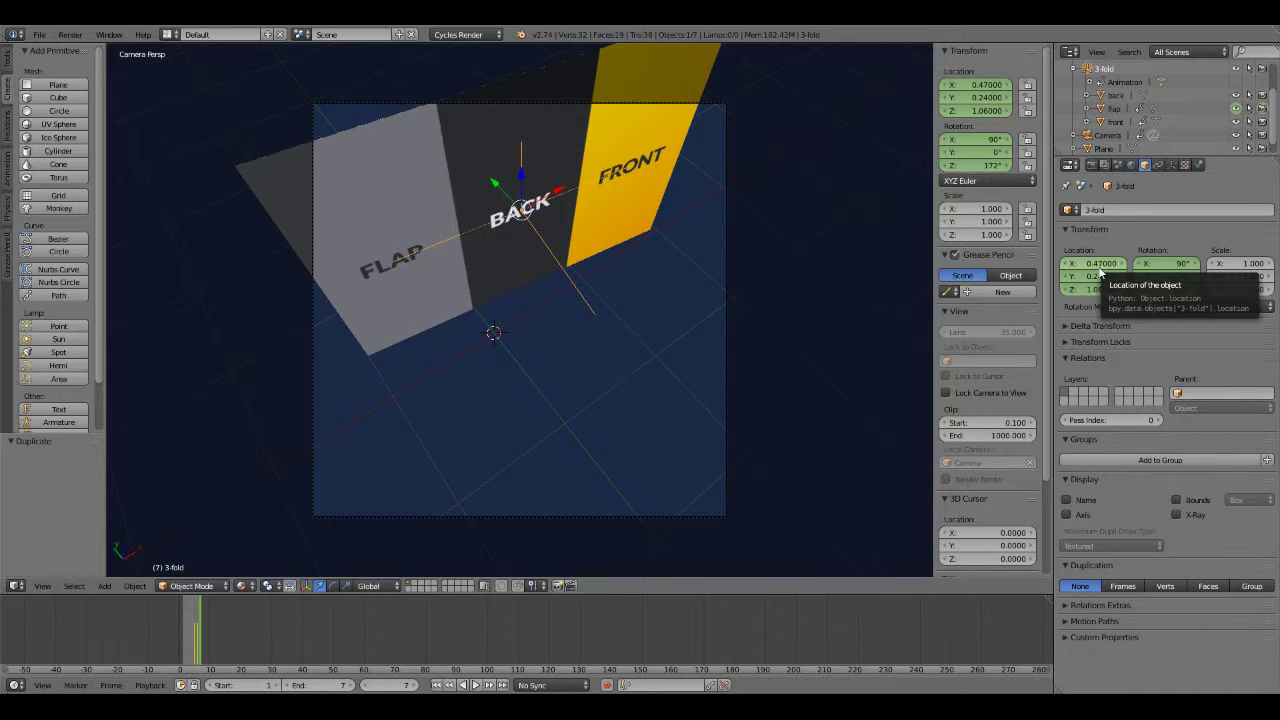
key(i)
key(Left)
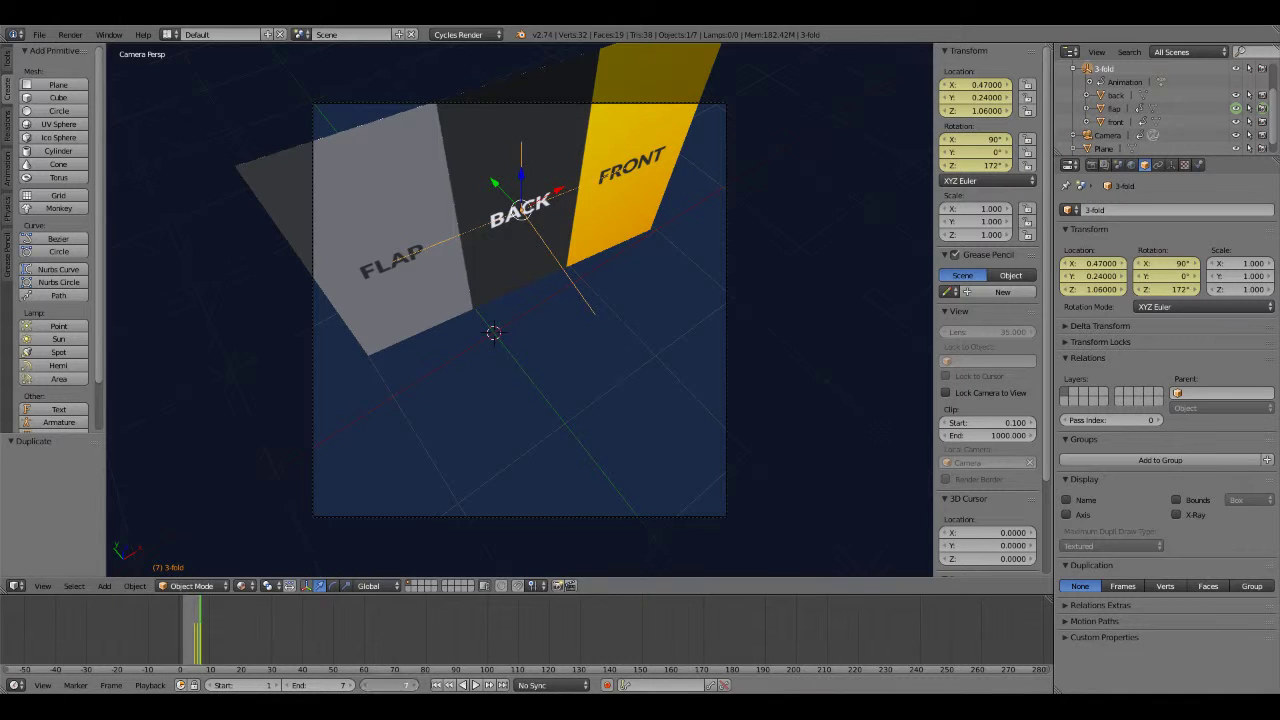
Keyframe the camera at frame 6, then dolly it back along its view axis at frame 7.
click(1093, 136)
key(i)
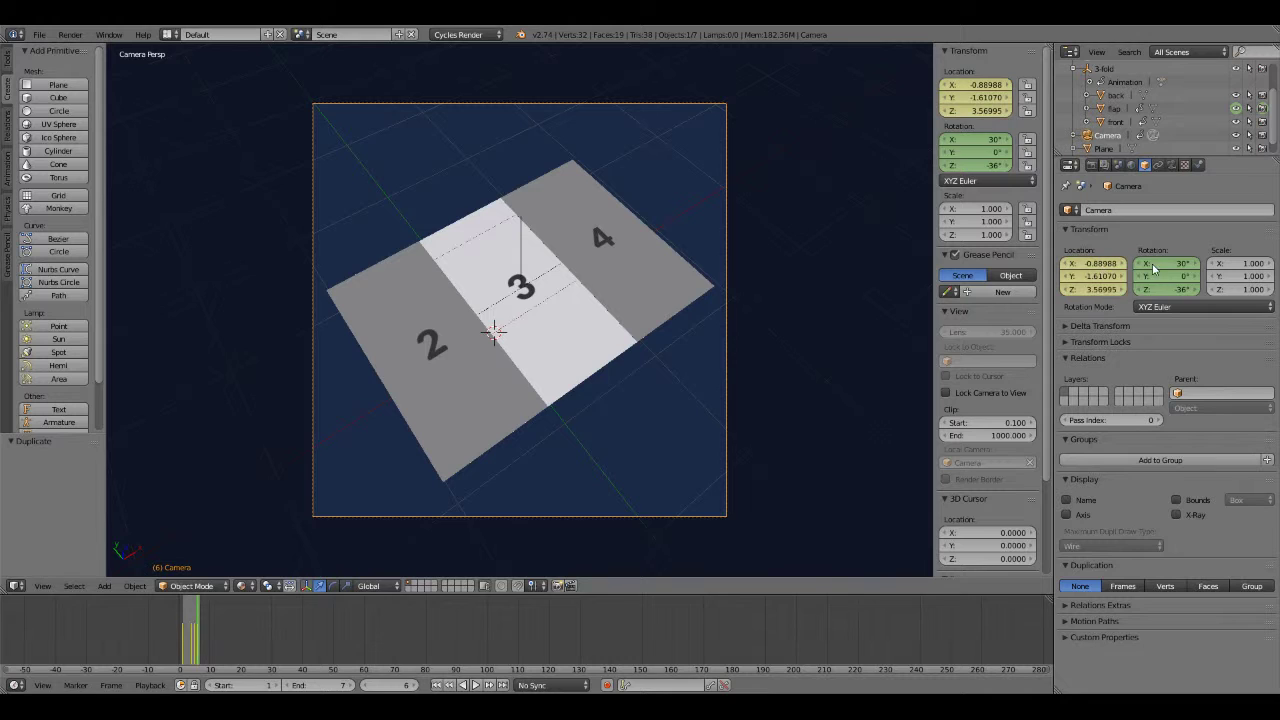
key(i)
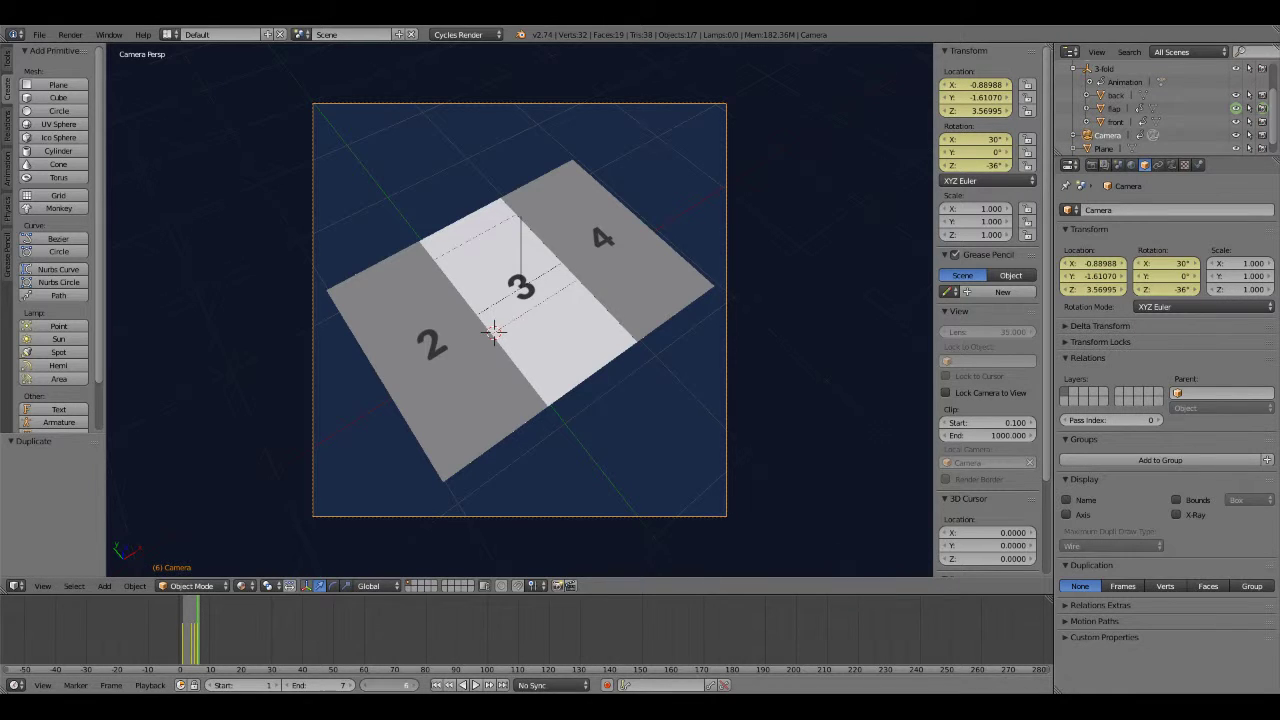
key(Right)
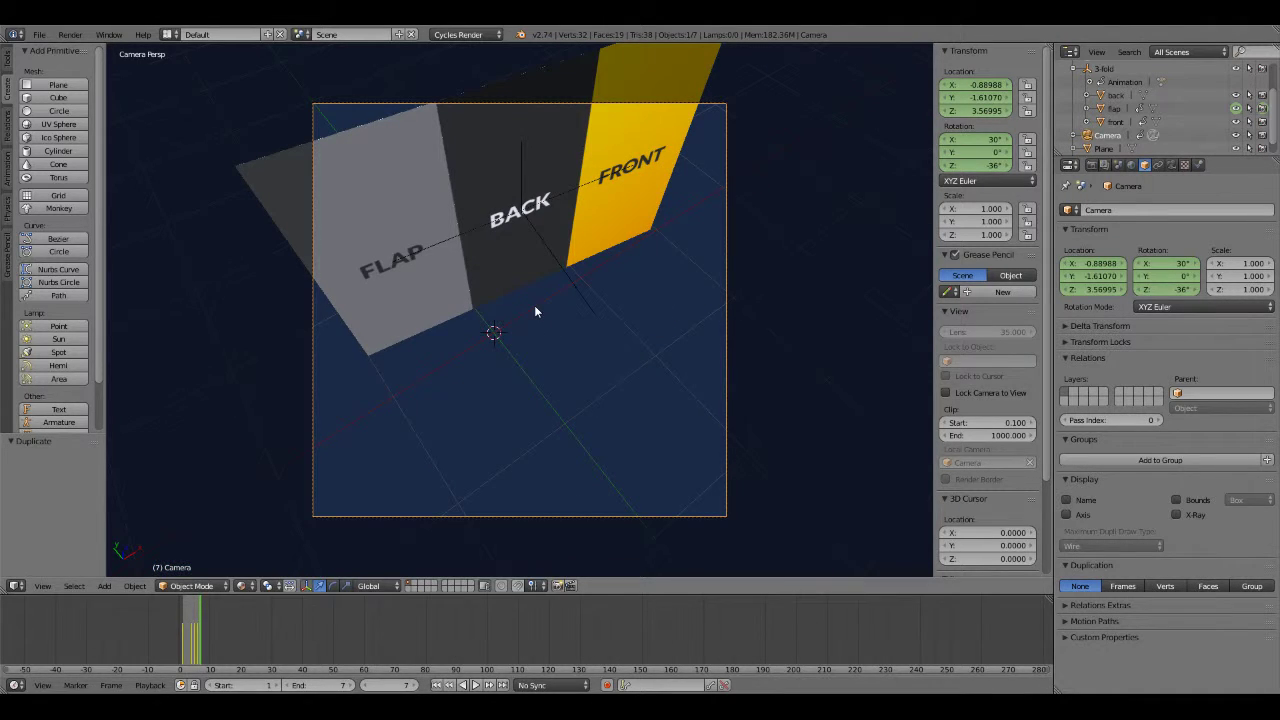
key(g)
key(z)
key(z)
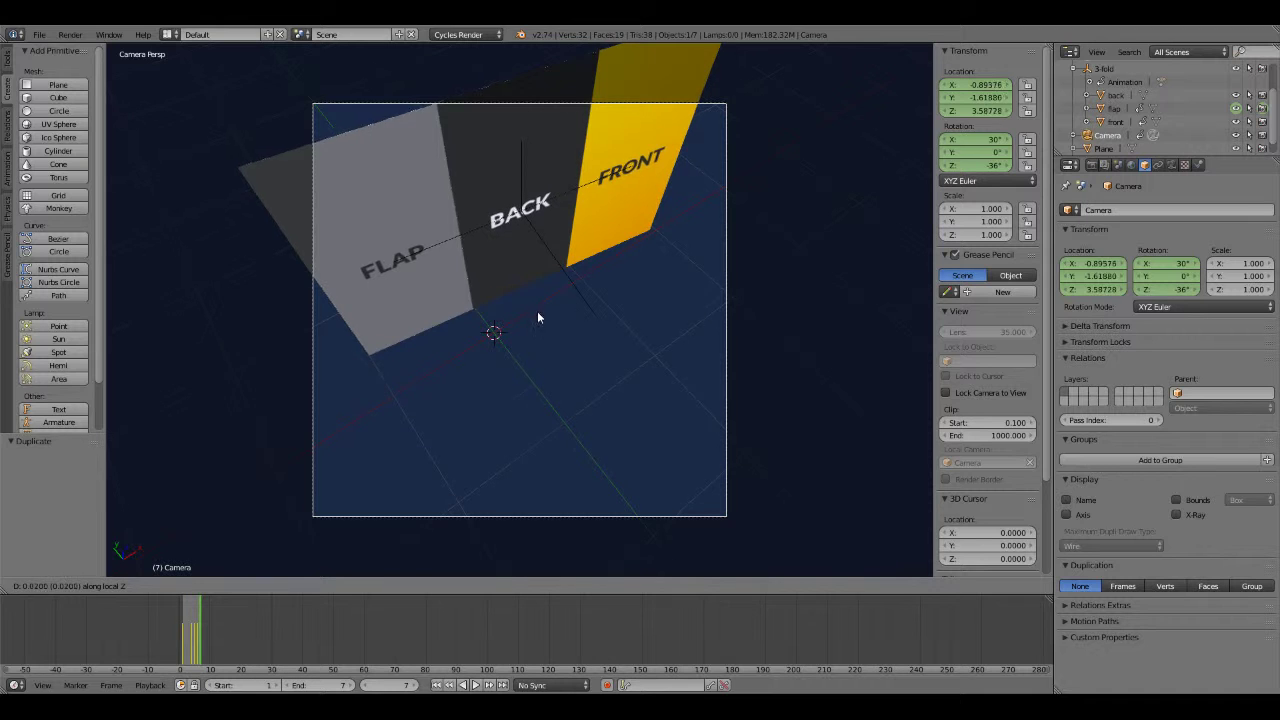
click(550, 362)
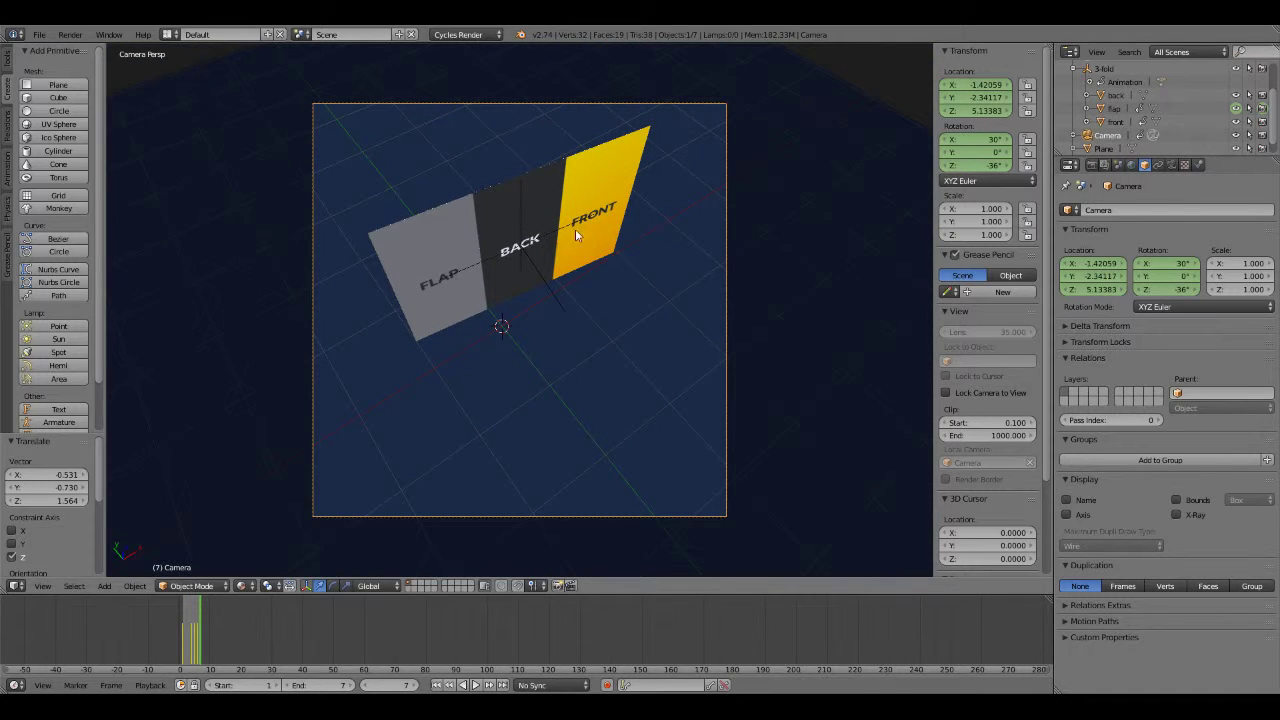
Select the 3-fold brochure object and set its location to 0, 0, 1.
right_click(524, 219)
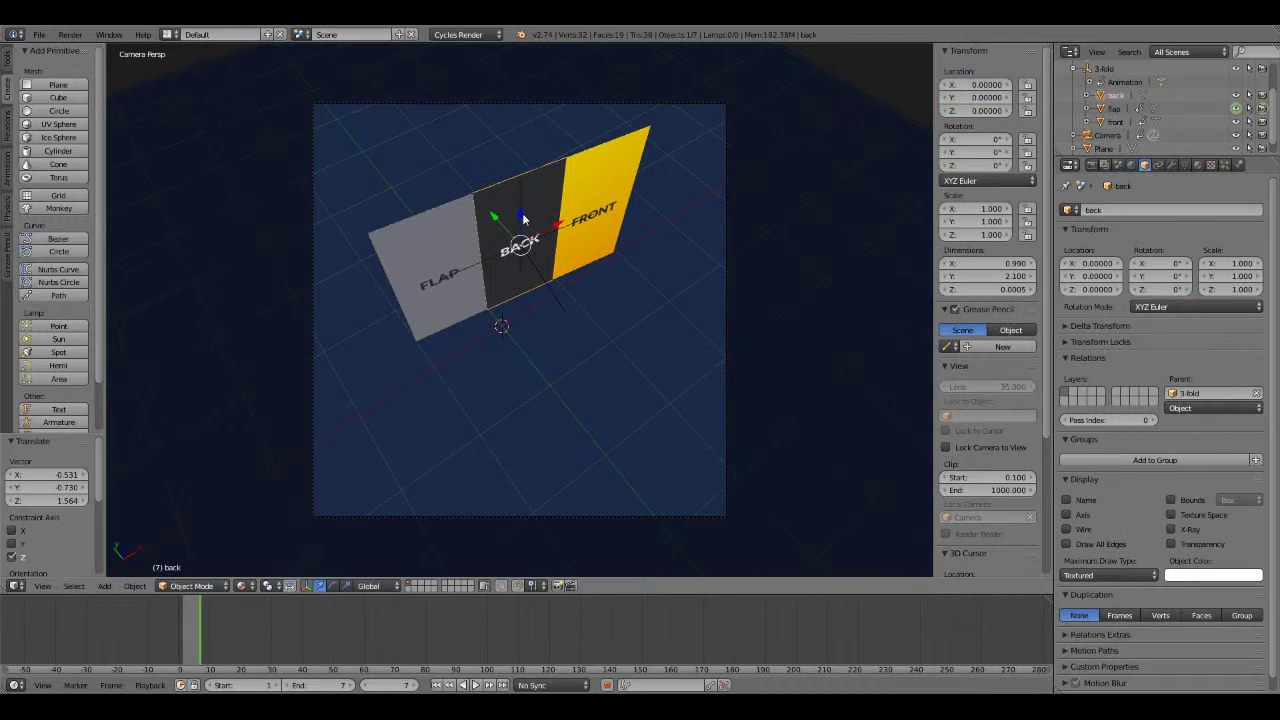
click(1089, 70)
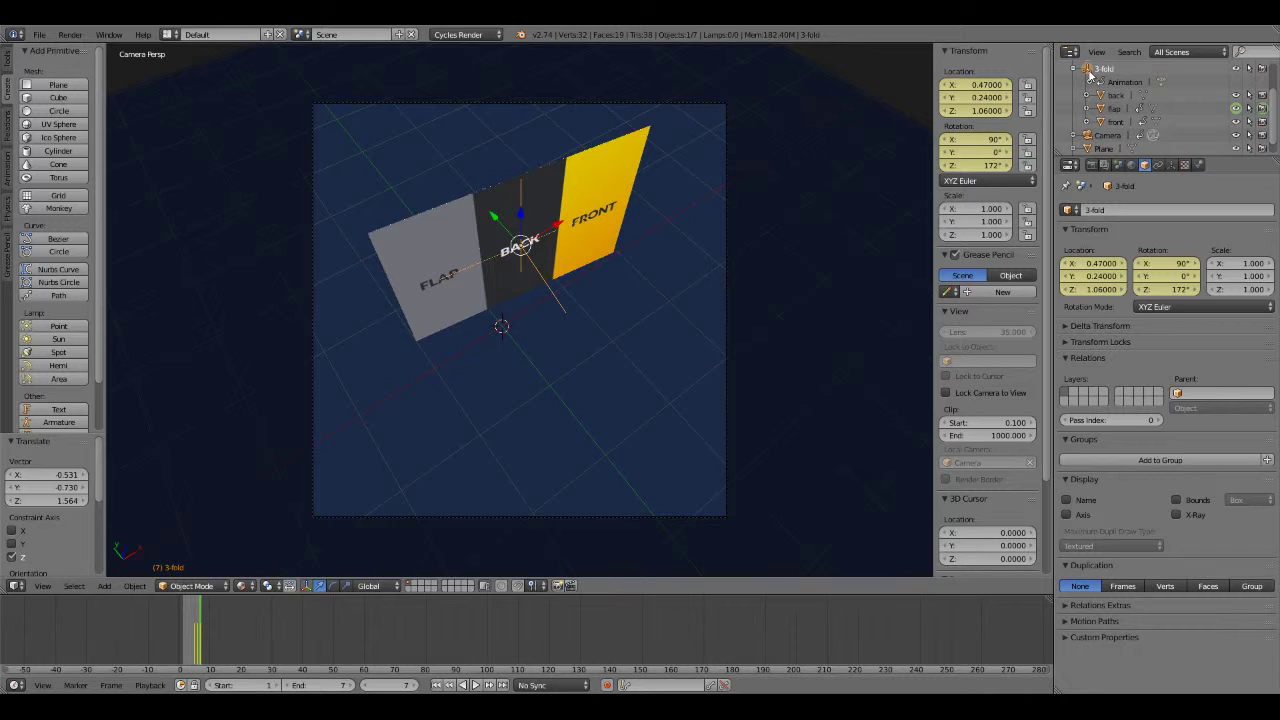
click(1074, 70)
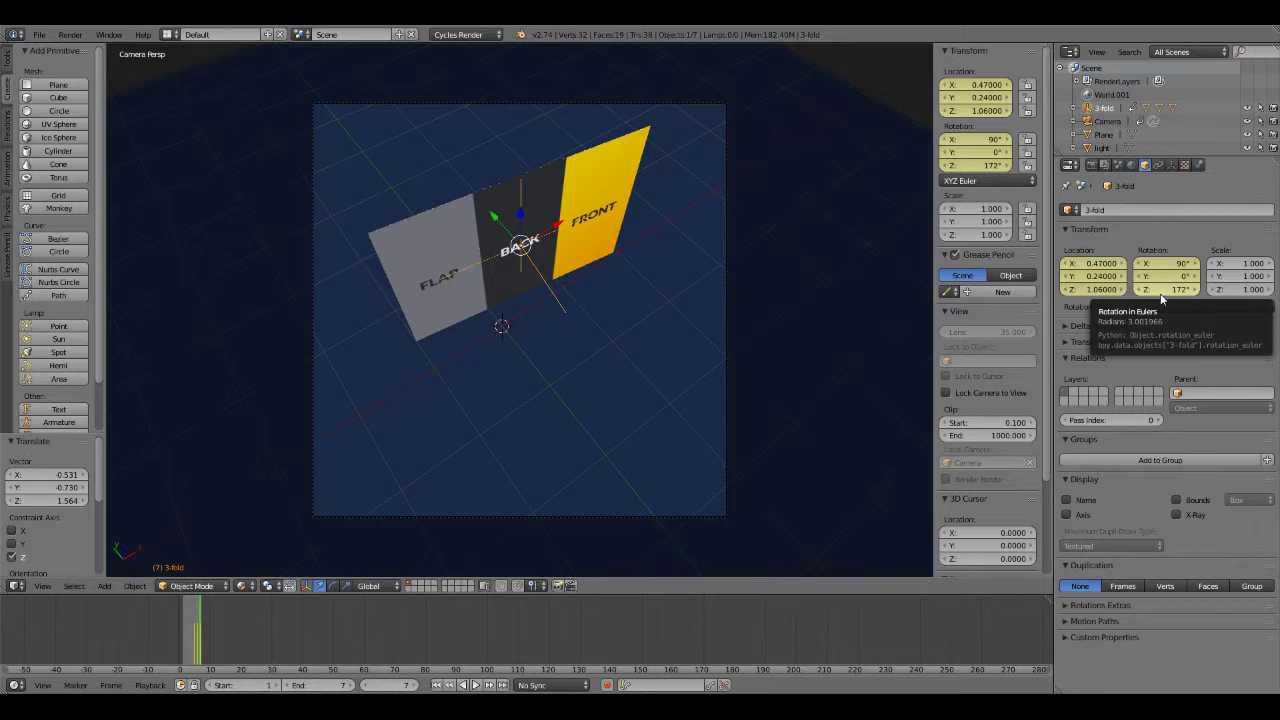
click(1099, 263)
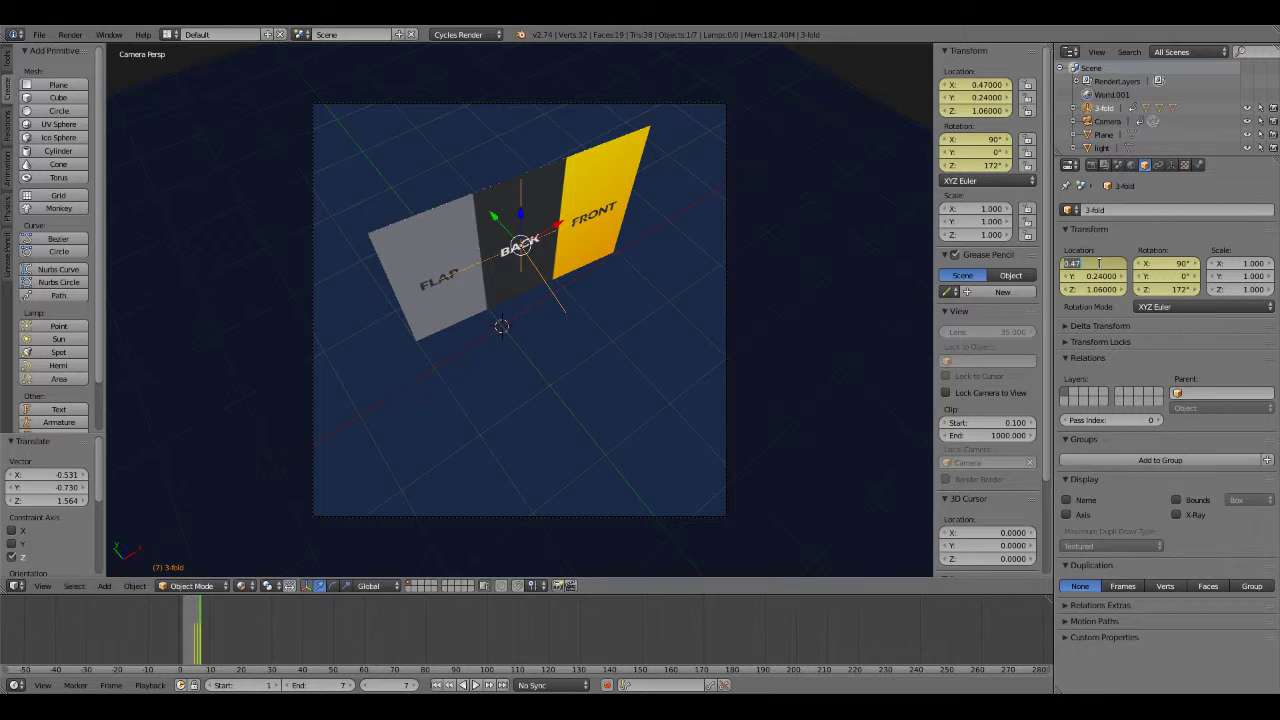
text(0)
key(Return)
click(1098, 276)
text(00000)
key(Return)
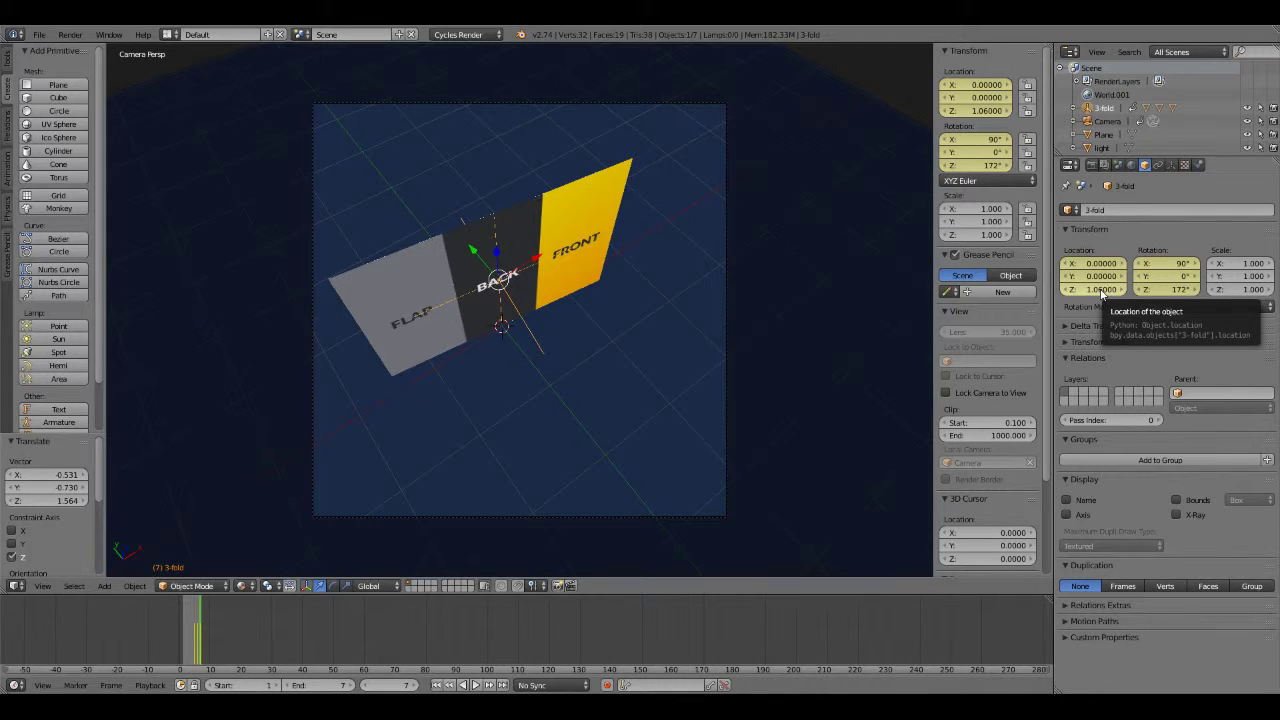
click(1101, 290)
text(1)
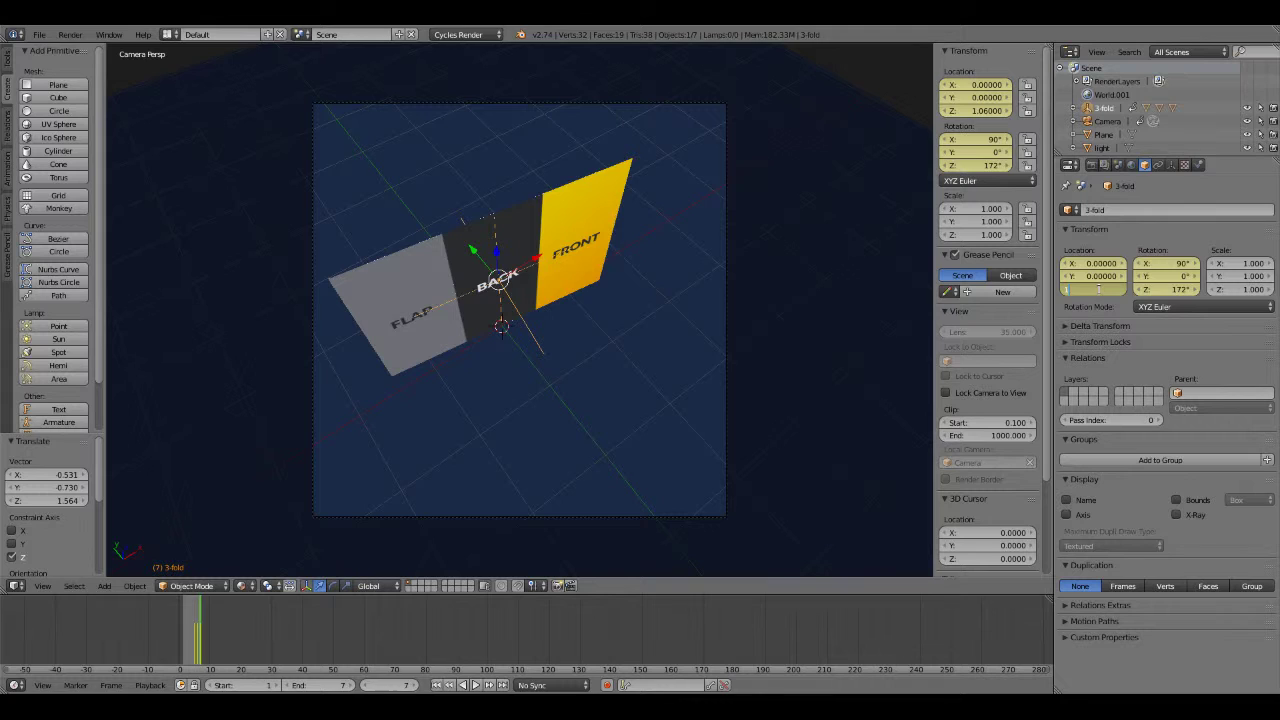
key(Return)
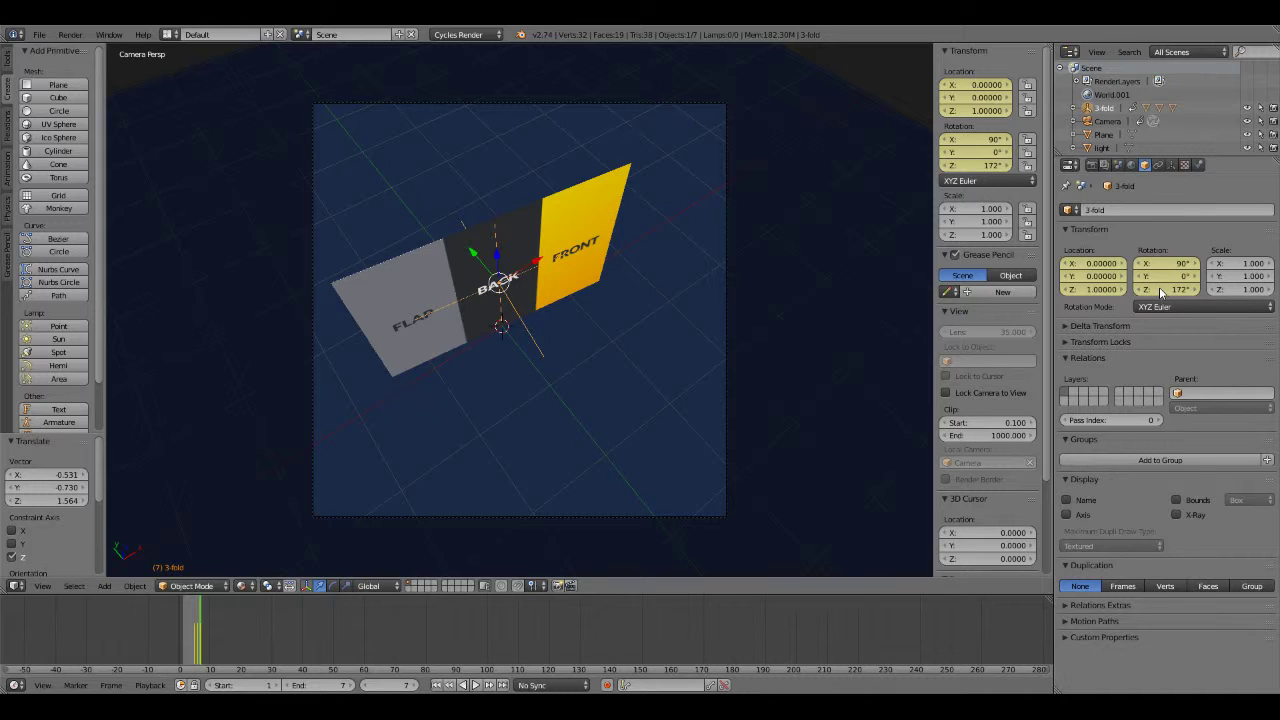
Turn the brochure to 180° Z, then tilt the camera to 60° X, lower it and swing it to -32° Z.
drag(1159, 287, 1184, 287)
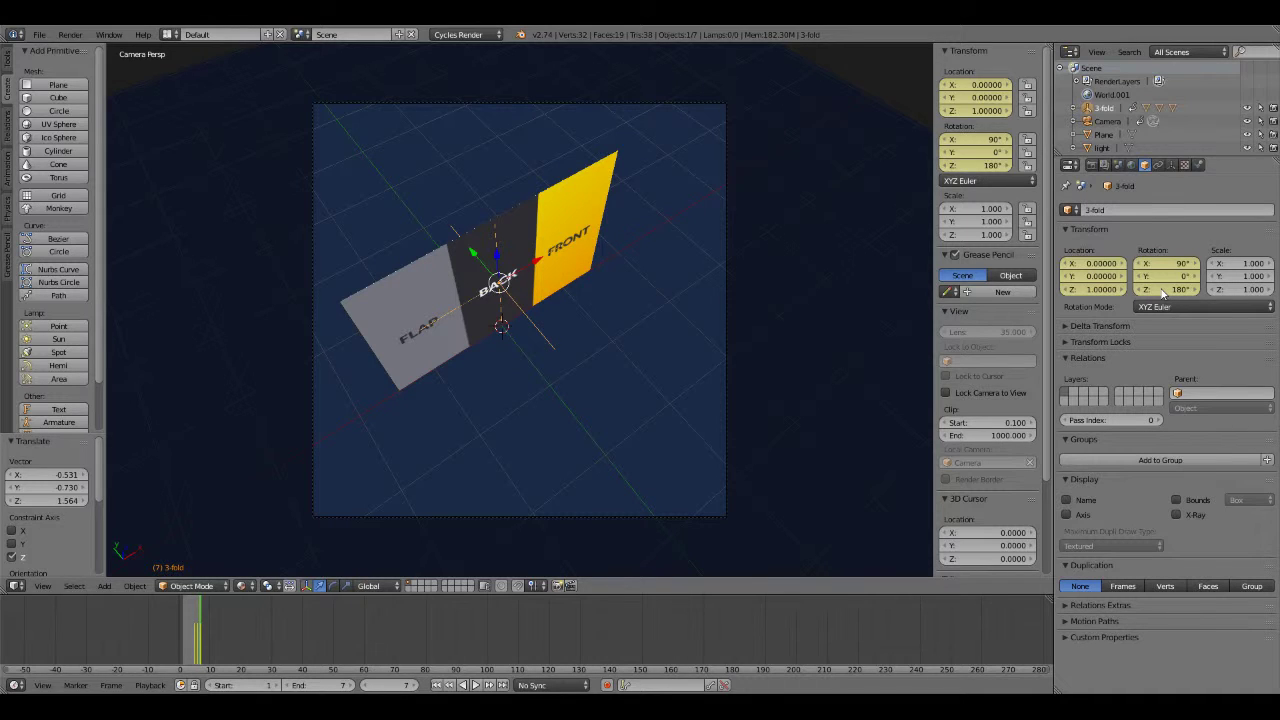
click(1106, 121)
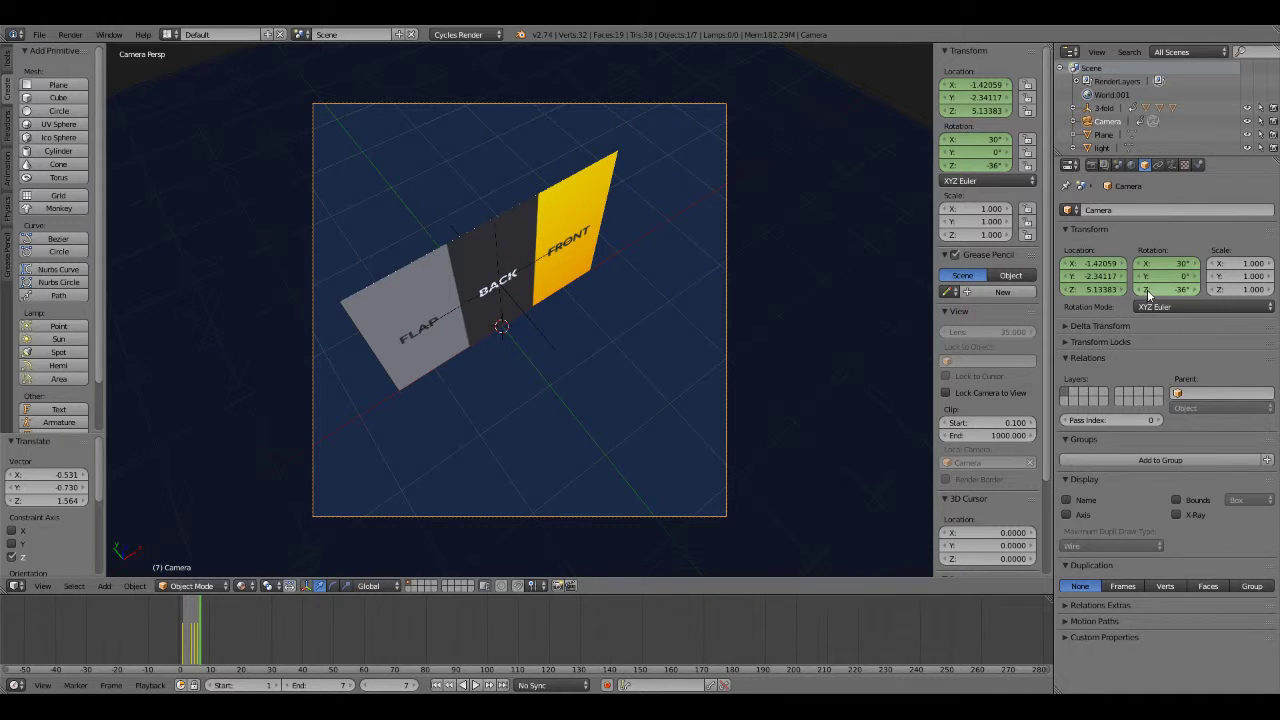
drag(1163, 264, 1220, 264)
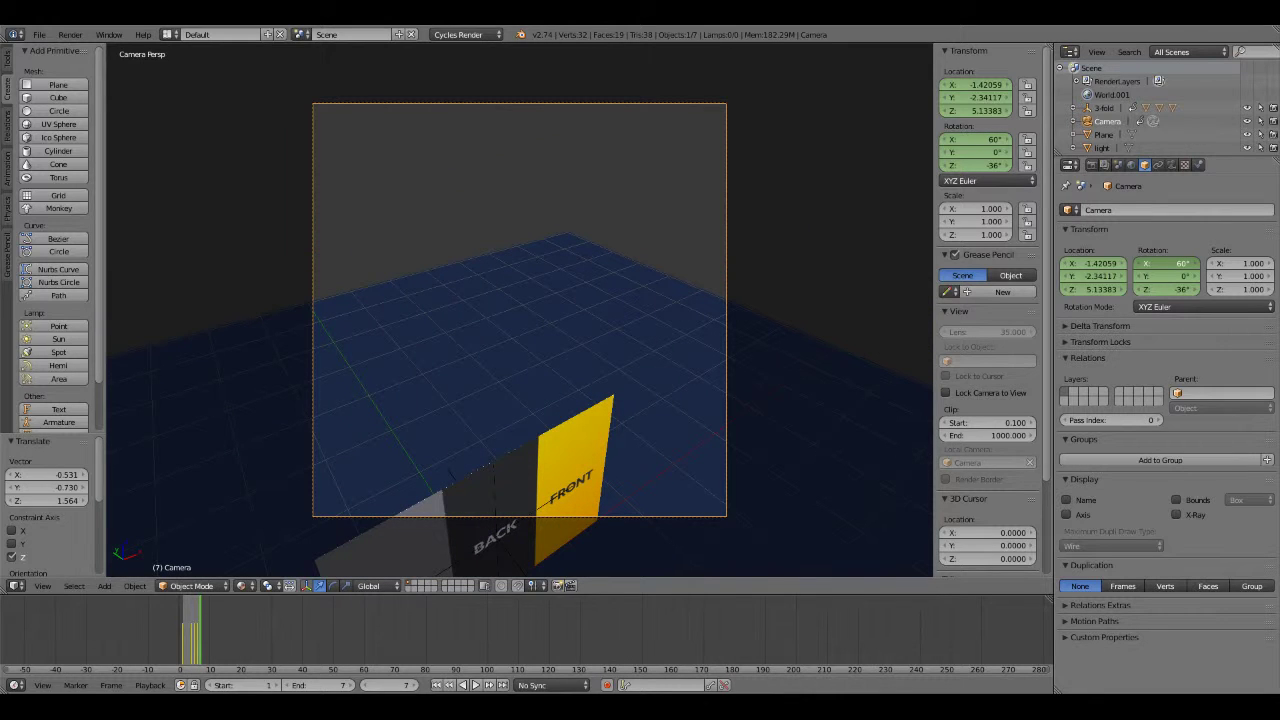
drag(1108, 288, 1060, 288)
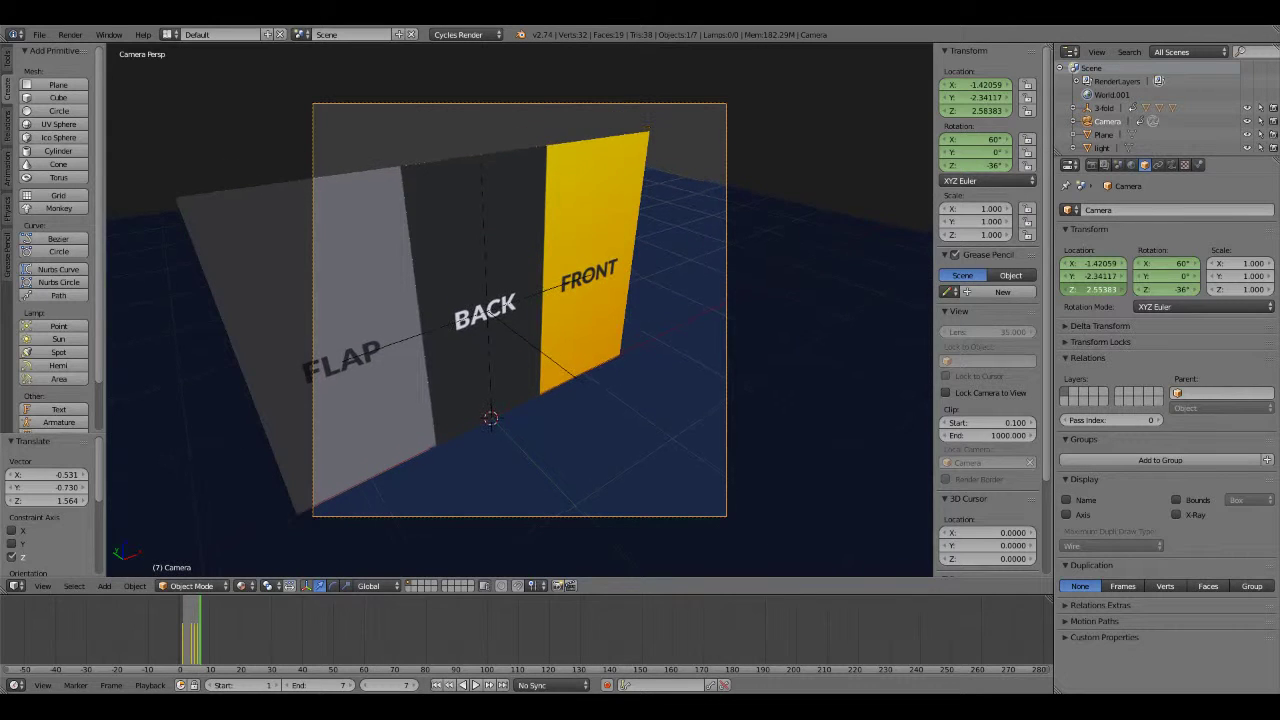
mouse_move(1163, 289)
mouse_down()
mouse_move(1190, 289)
mouse_move(1075, 277)
mouse_move(1100, 264)
mouse_move(1060, 263)
mouse_move(1100, 263)
mouse_up()
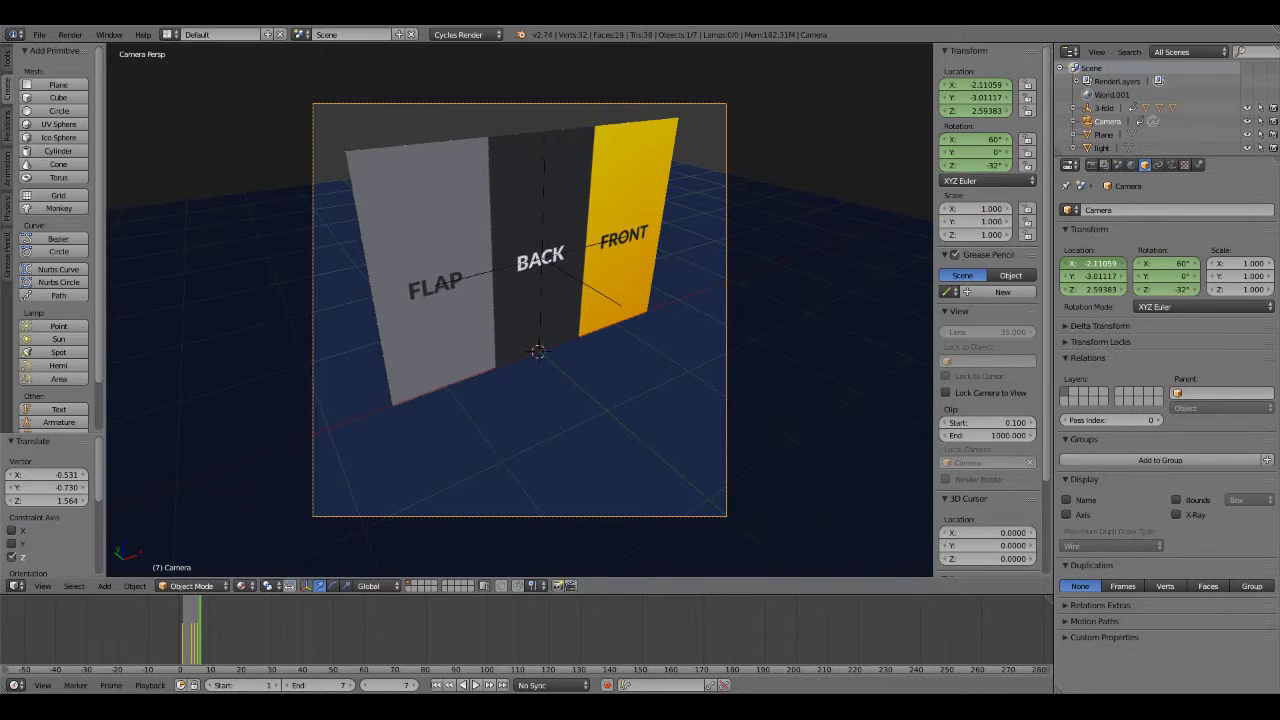
Nudge the camera sideways, reset the FRONT panel's Z rotation to 0°, and fold it open around Y.
drag(1095, 263, 1085, 263)
right_click(649, 209)
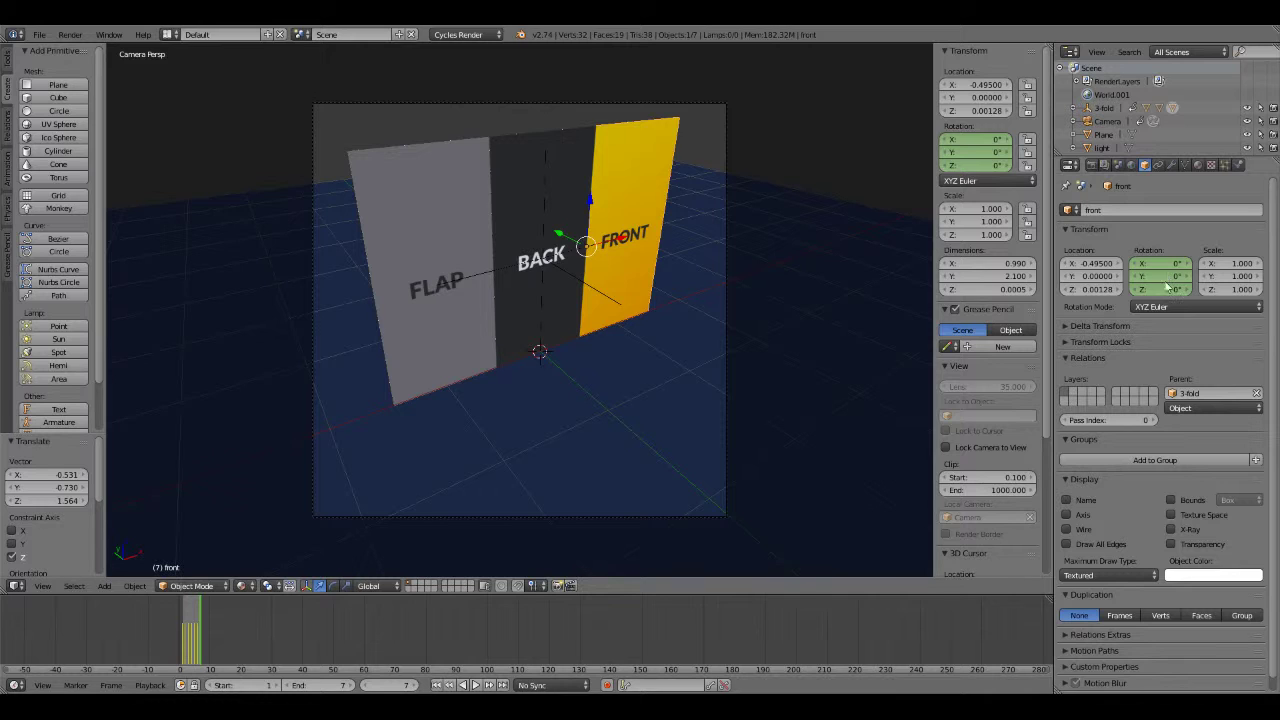
drag(1160, 289, 1190, 289)
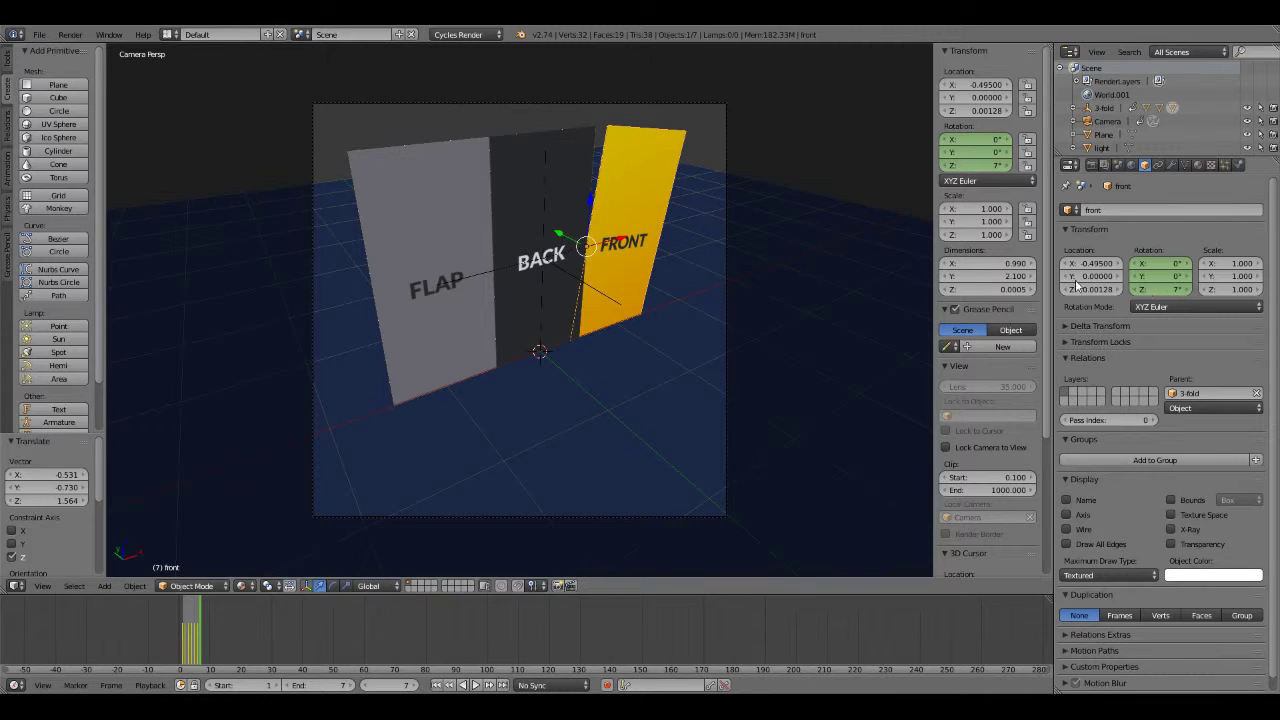
key(BackSpace)
mouse_move(1160, 276)
mouse_down()
mouse_move(1260, 276)
mouse_move(1244, 276)
mouse_up()
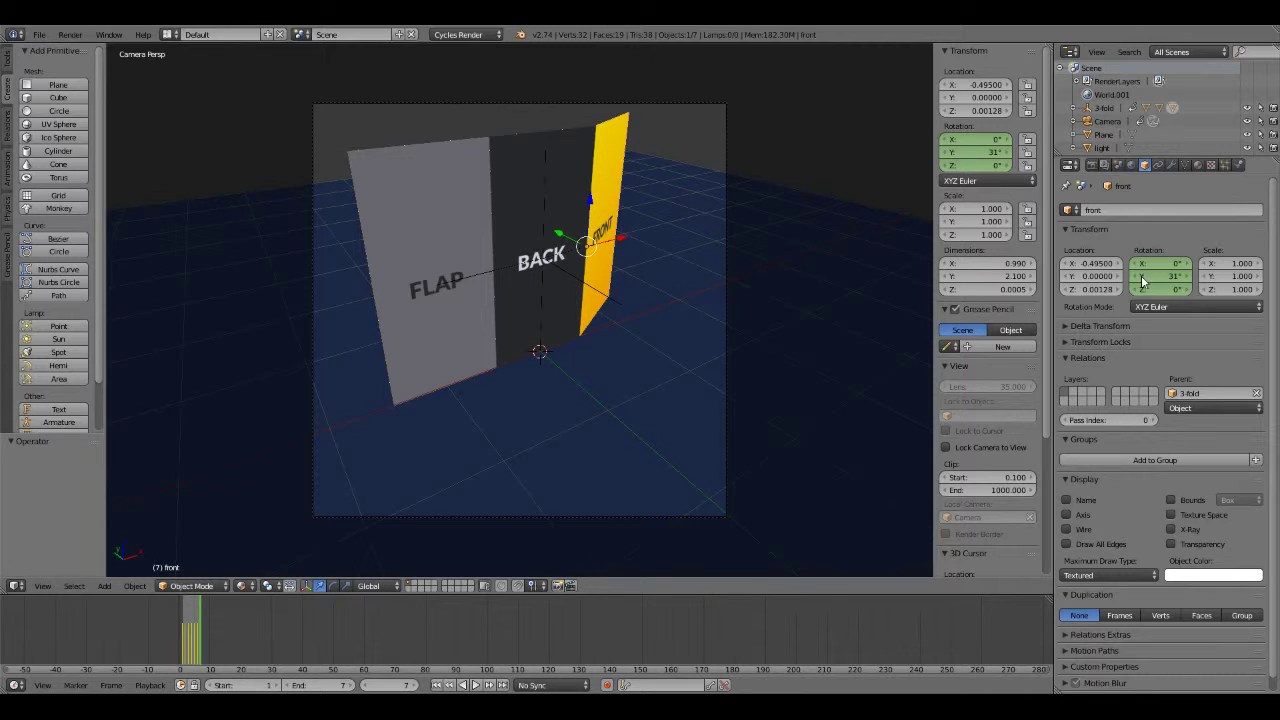
Fold the FLAP panel inward to about -31° on Y, then start moving the camera.
right_click(508, 271)
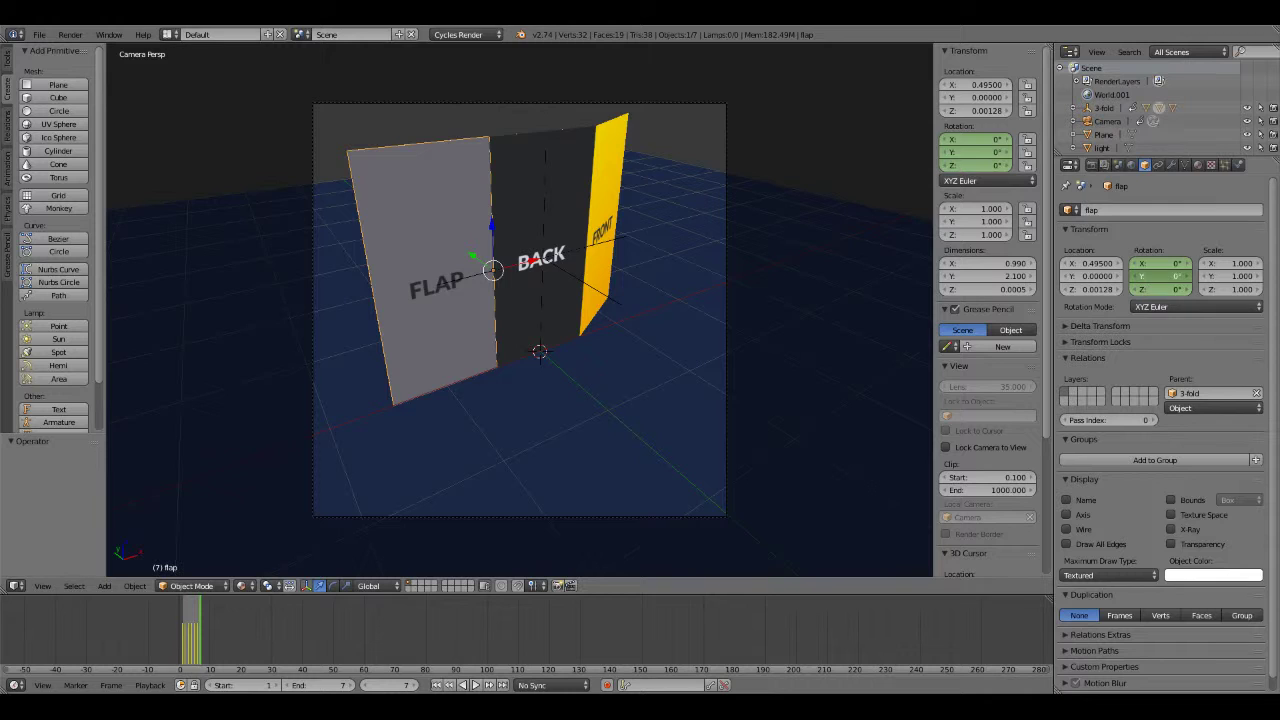
drag(1160, 276, 1040, 276)
mouse_move(1160, 276)
mouse_down()
mouse_move(1148, 276)
mouse_move(1163, 276)
mouse_up()
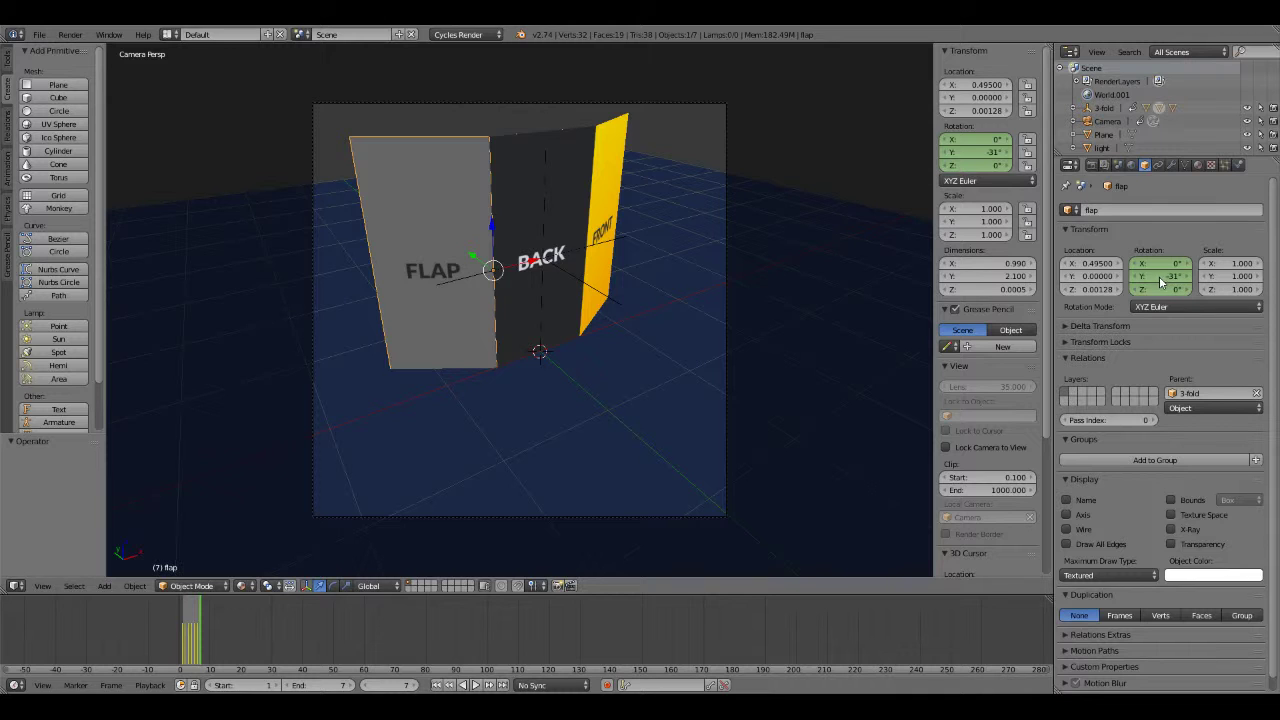
click(1090, 122)
key(g)
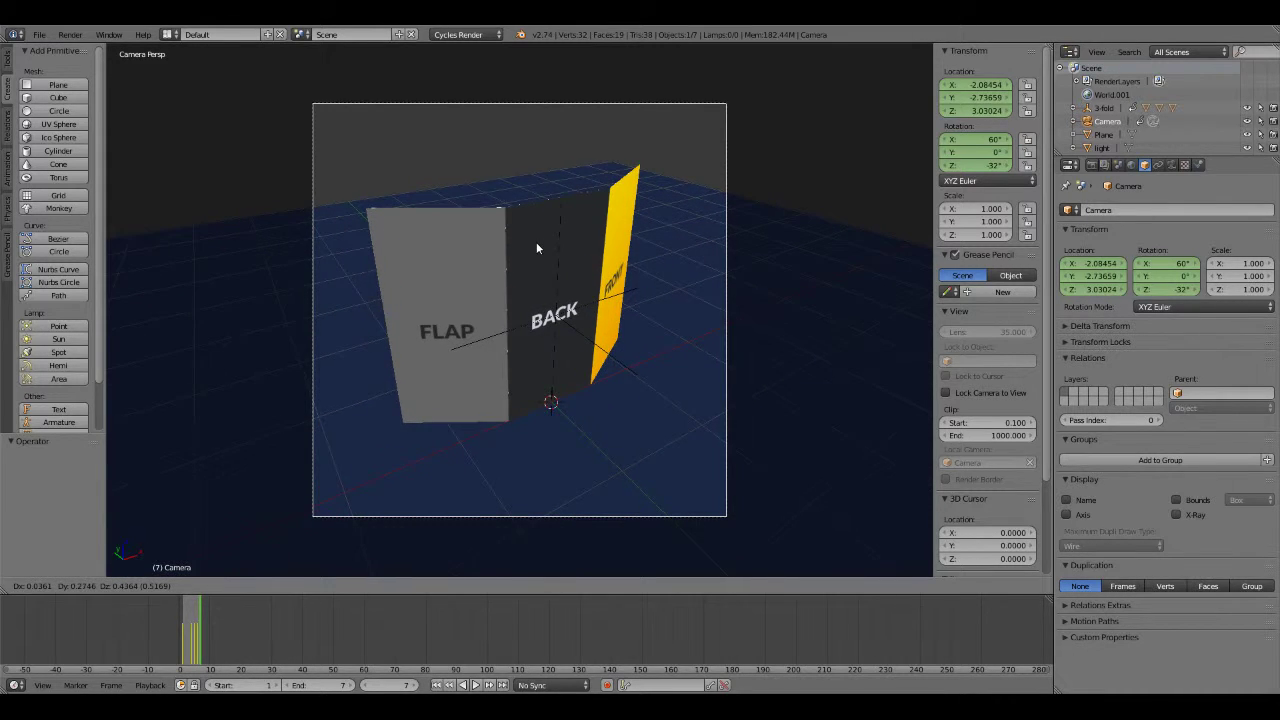
Settle the camera near Z 3.04 and set its Z rotation to -30°.
click(536, 241)
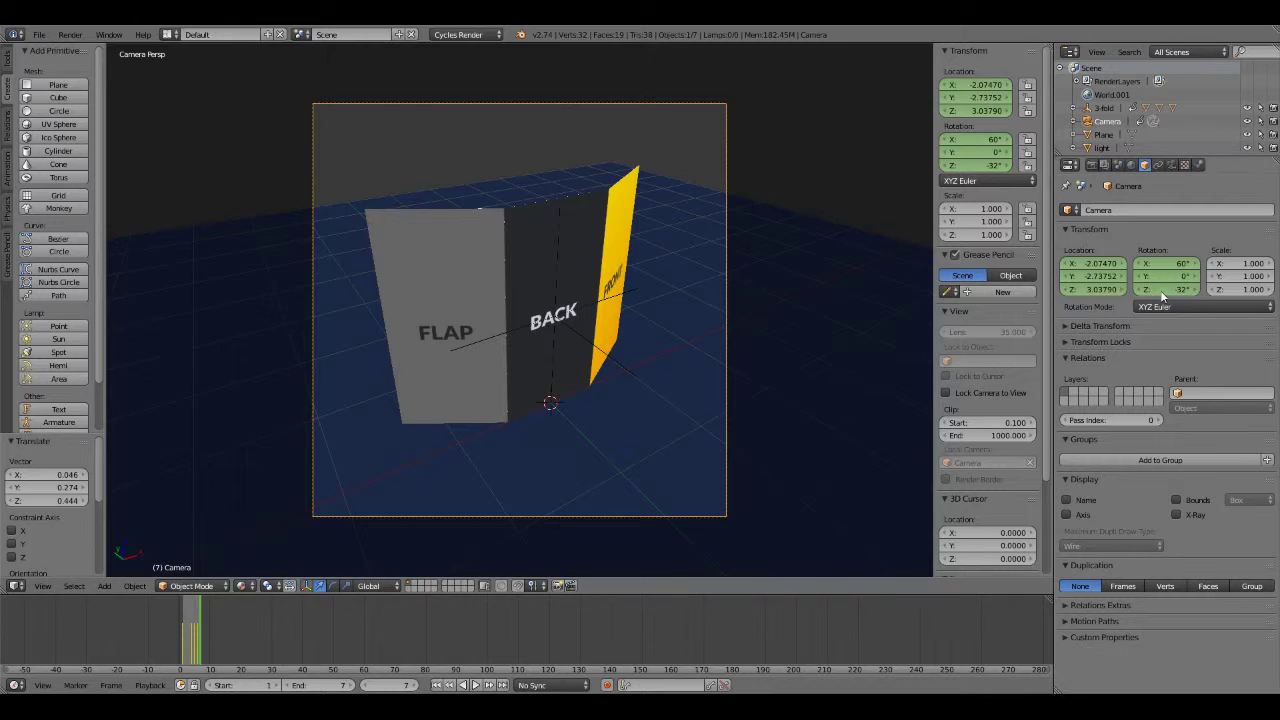
mouse_move(1167, 289)
mouse_down()
mouse_move(1150, 289)
mouse_move(1183, 289)
mouse_move(1150, 289)
mouse_move(1170, 289)
mouse_up()
drag(1165, 289, 1180, 289)
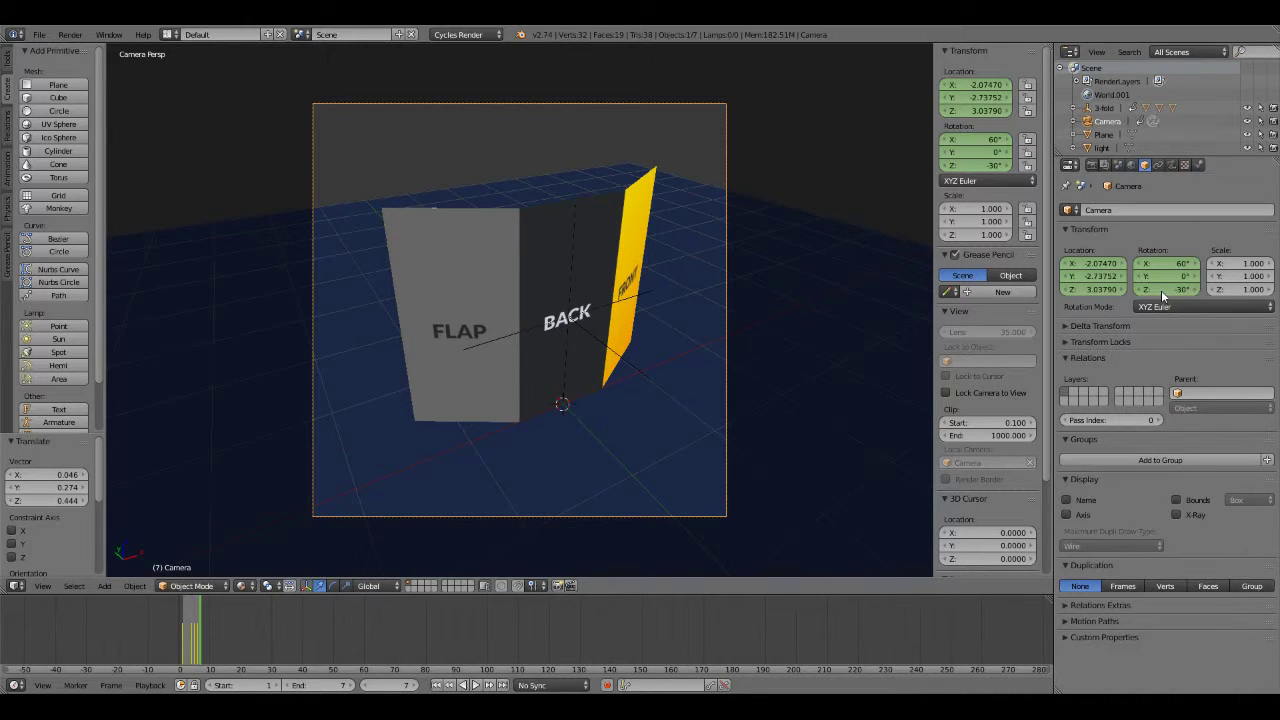
Scale the floor plane up to about 40 times its size.
right_click(787, 259)
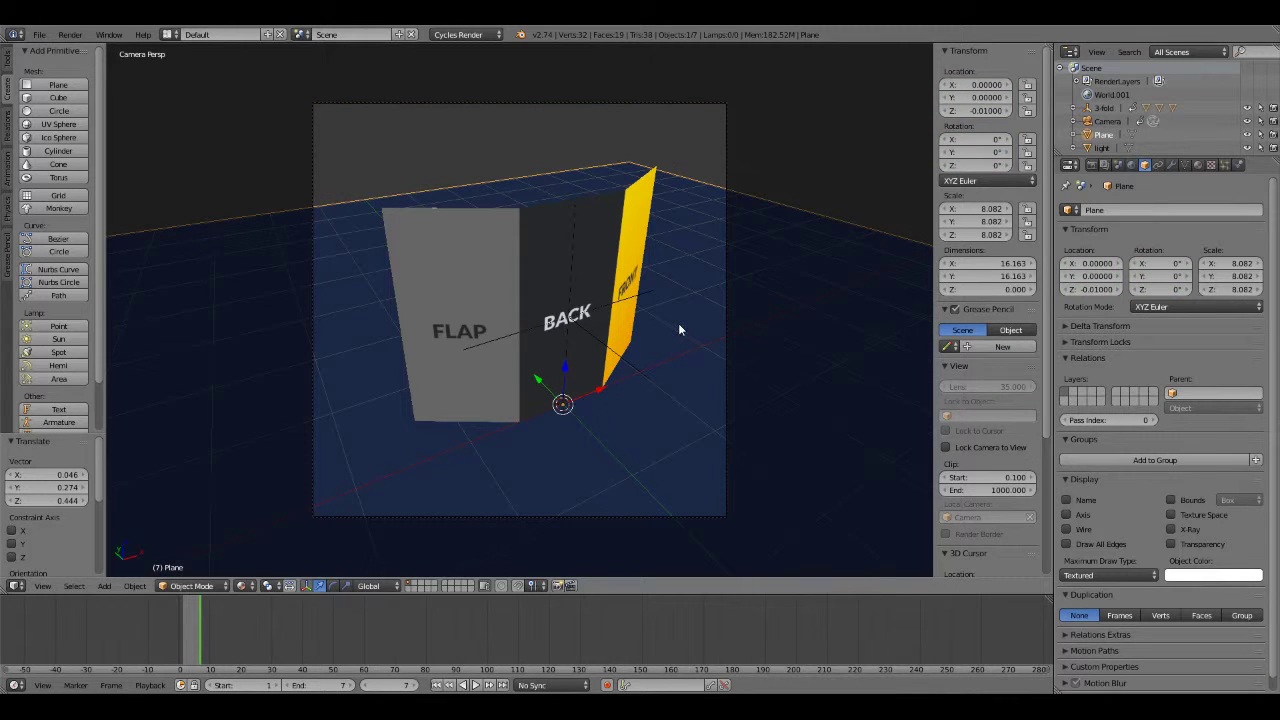
key(s)
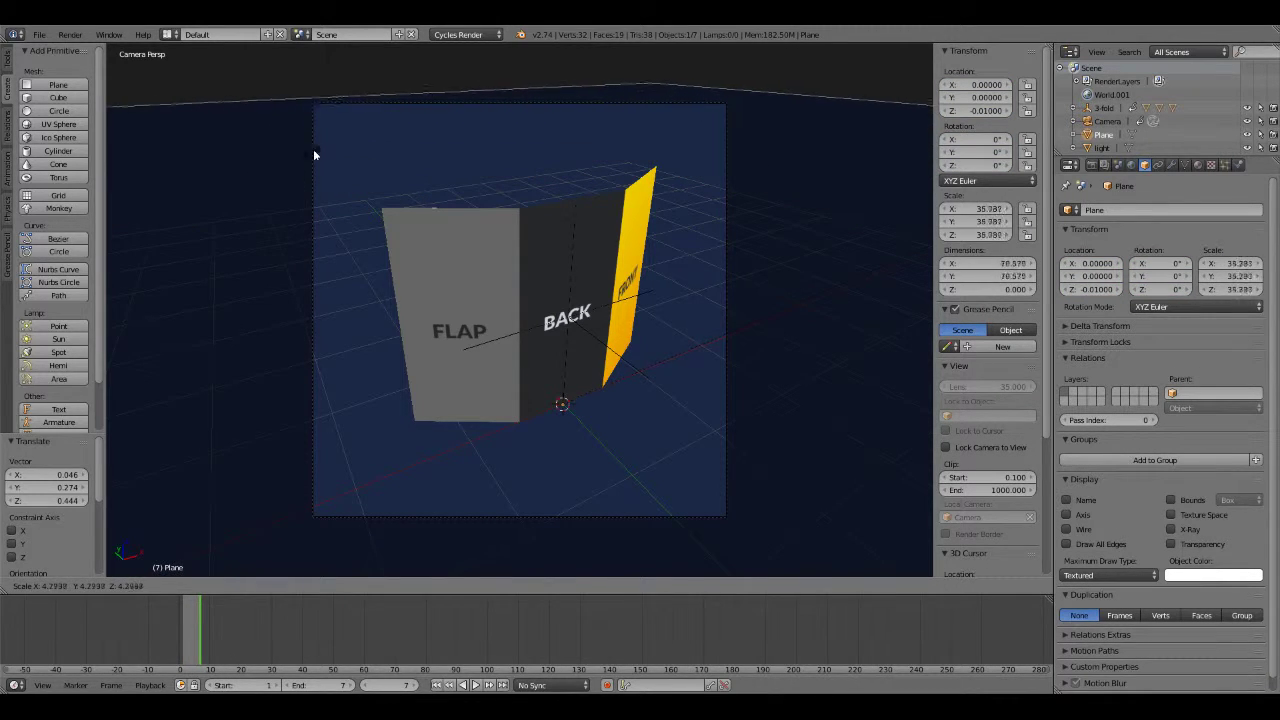
click(377, 96)
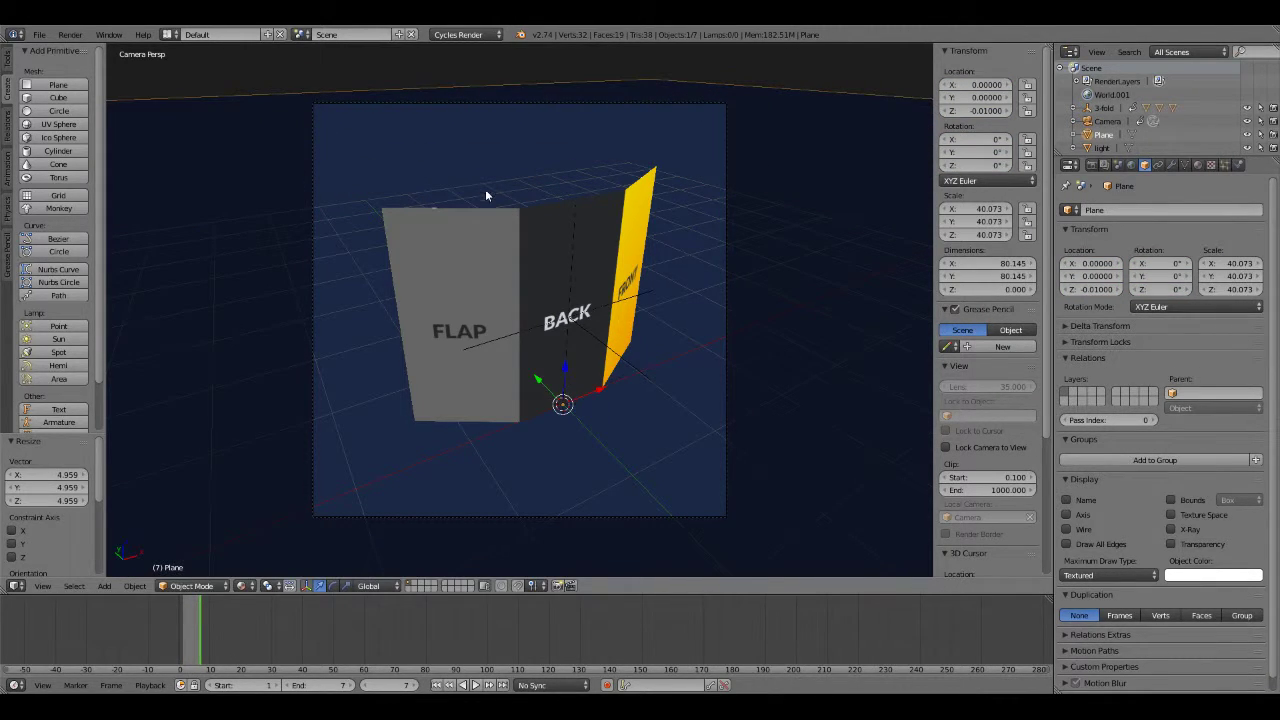
Preview in Cycles rendered shading, test the light's emission strength at 100, then settle on 50.
click(245, 586)
click(269, 497)
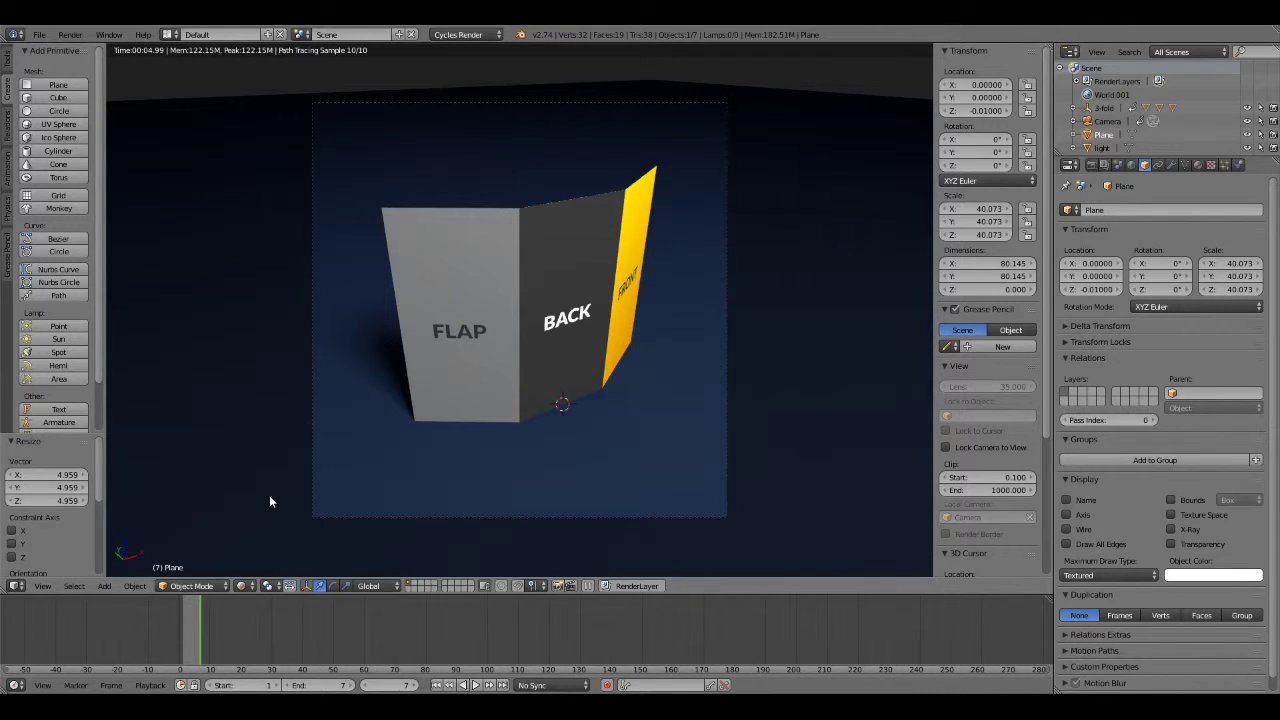
click(1092, 148)
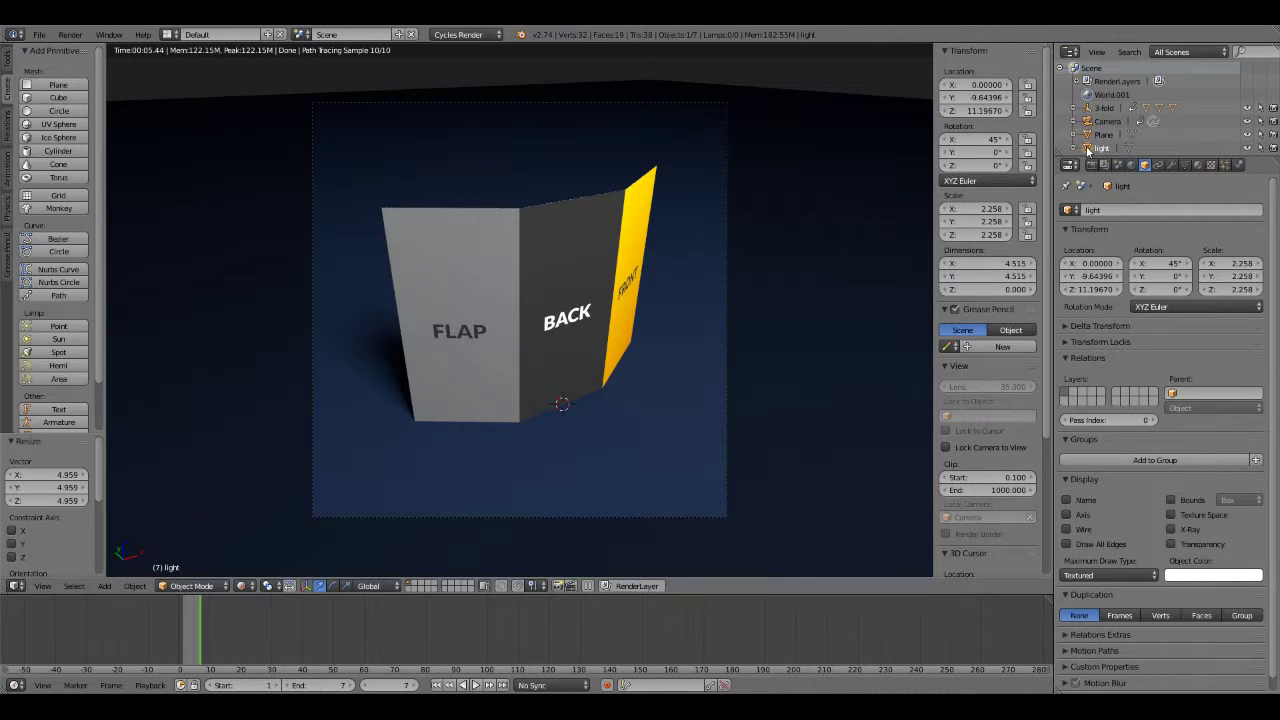
click(1198, 165)
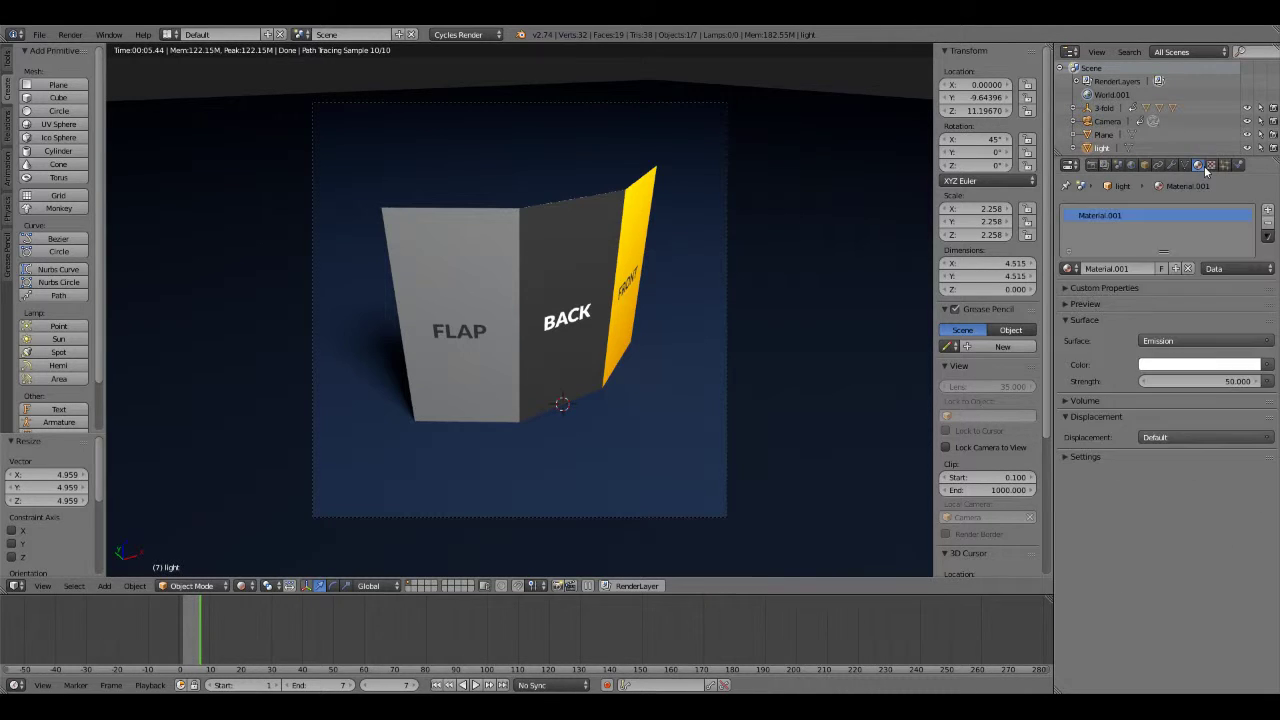
click(1207, 381)
text(1)
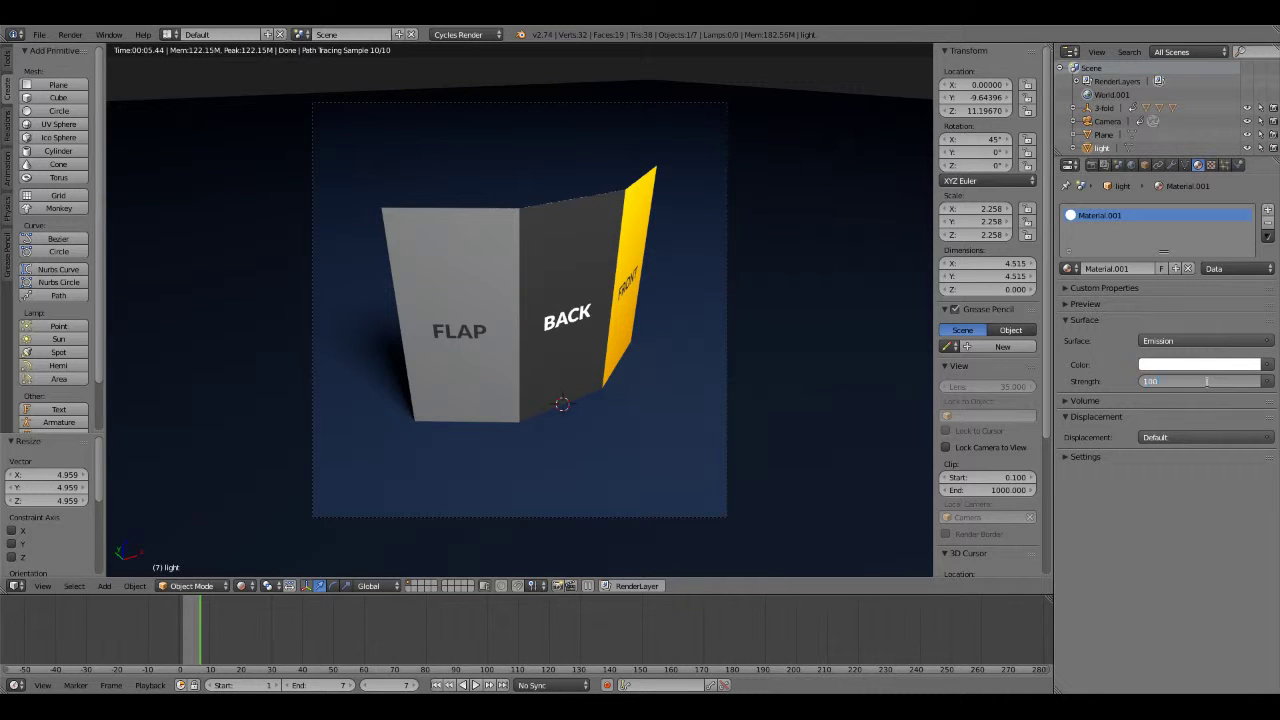
key(Return)
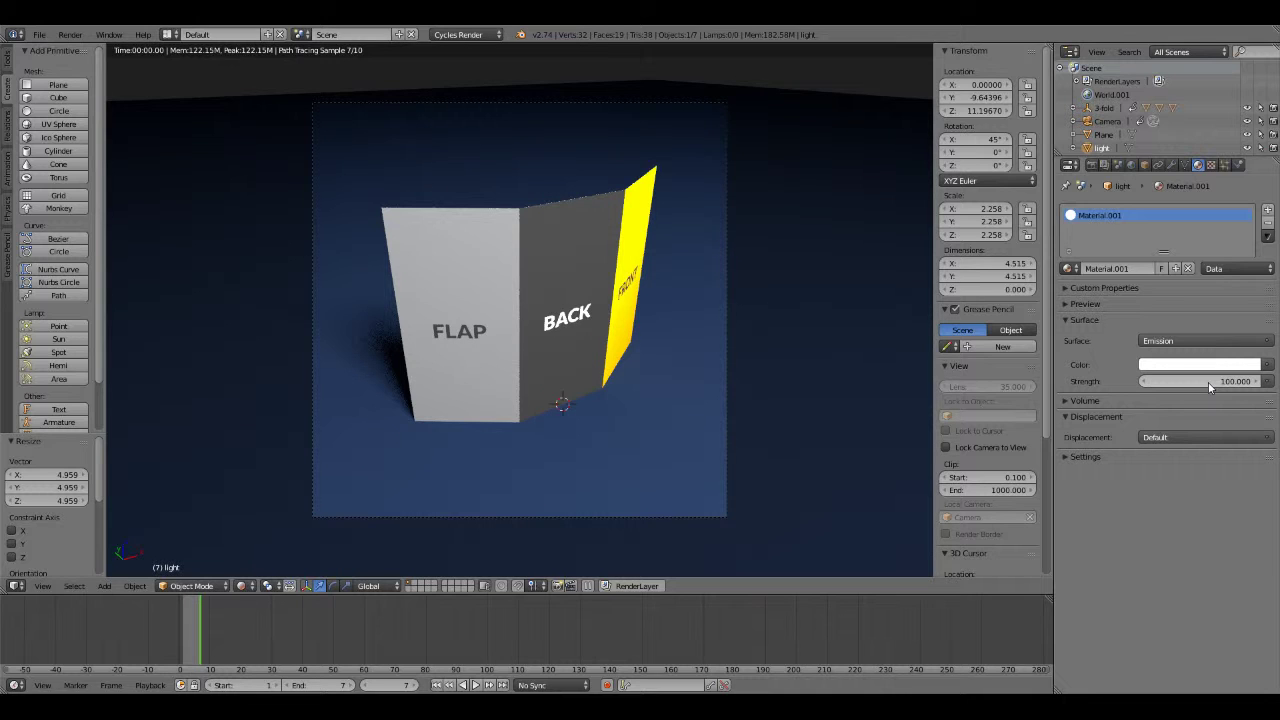
click(1208, 385)
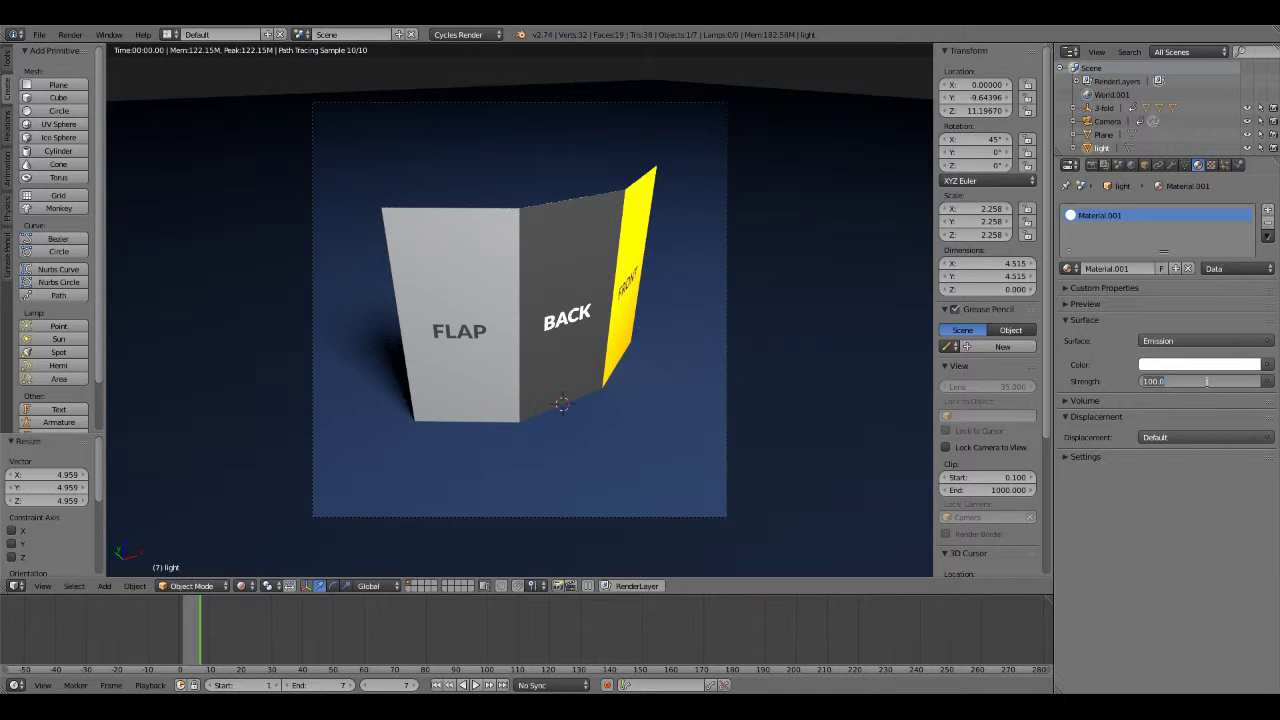
text(50)
key(Return)
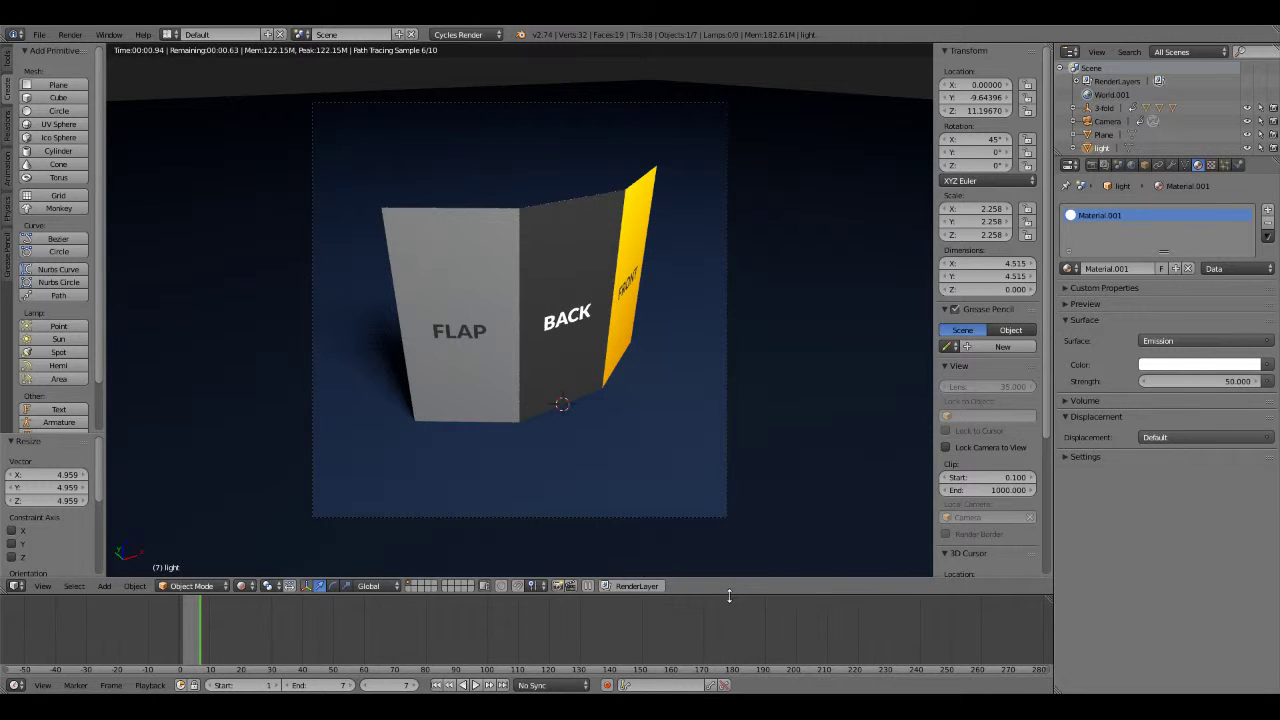
drag(728, 593, 740, 507)
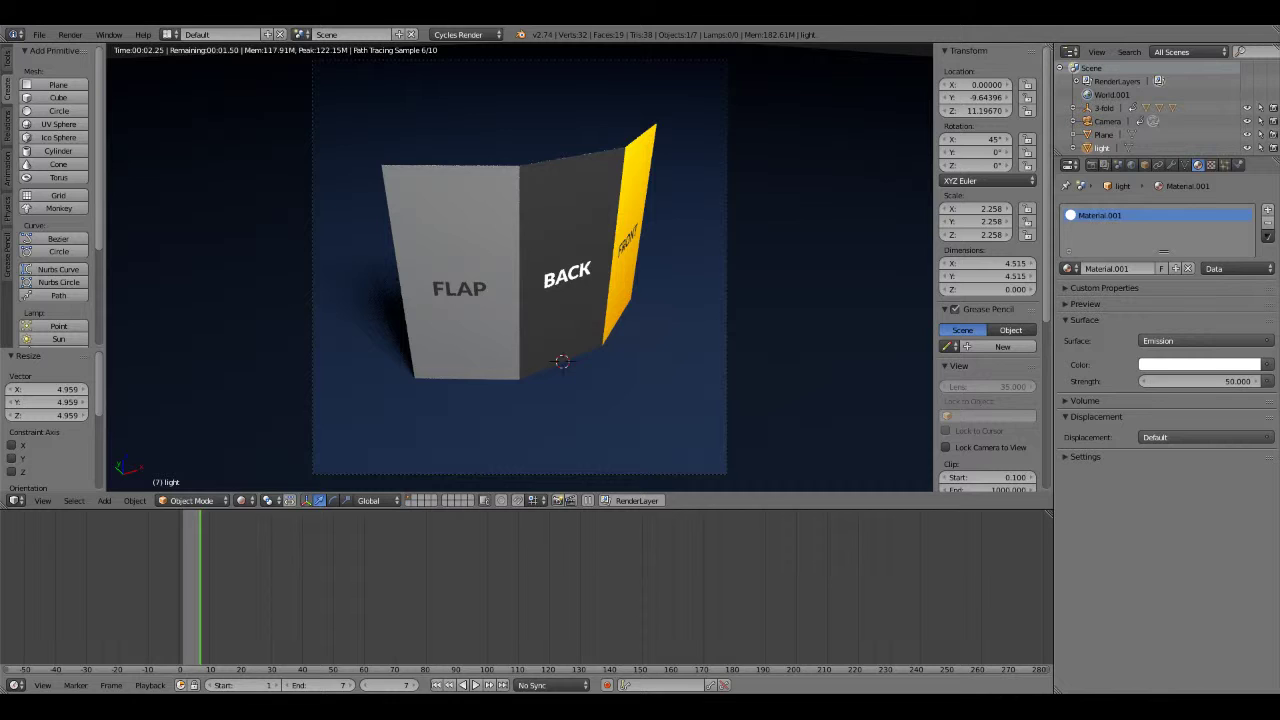
Turn the timeline area into a second 3D view.
click(15, 685)
click(40, 669)
scroll(373, 611, down, 2)
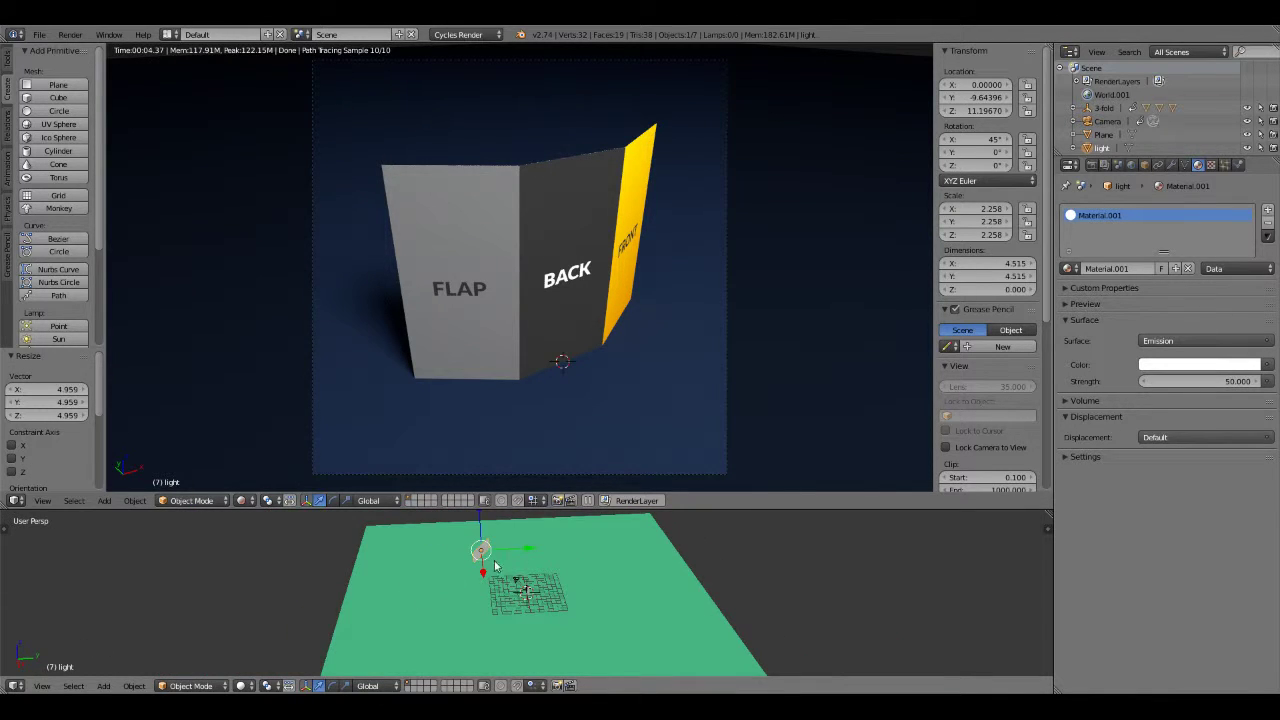
Duplicate the light, place it above the brochure, and tilt it -45° on X.
key(shift+d)
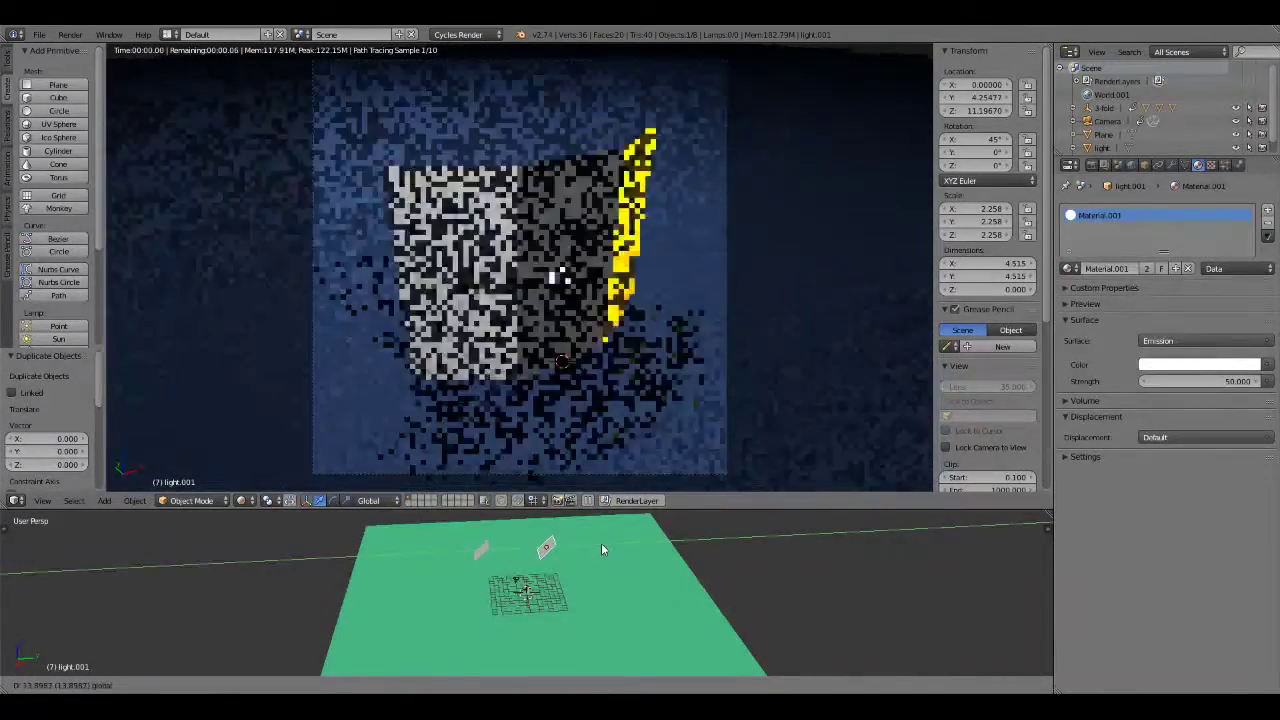
click(602, 549)
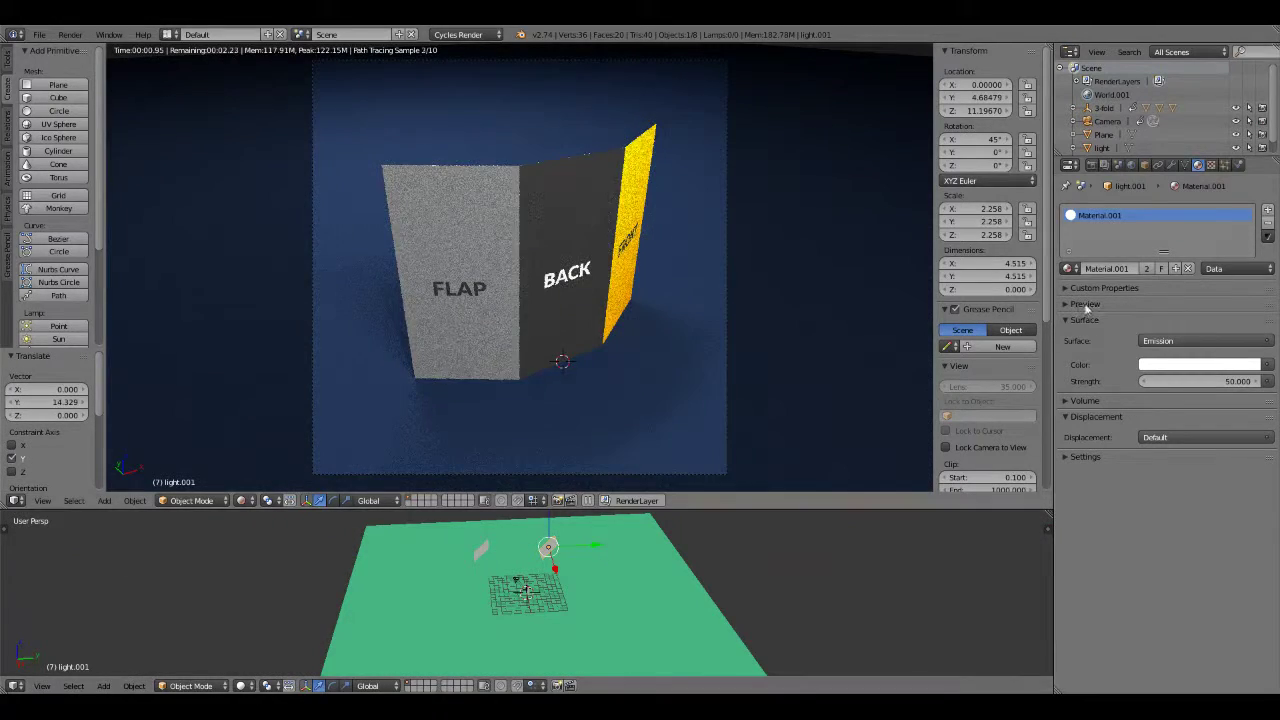
click(1146, 165)
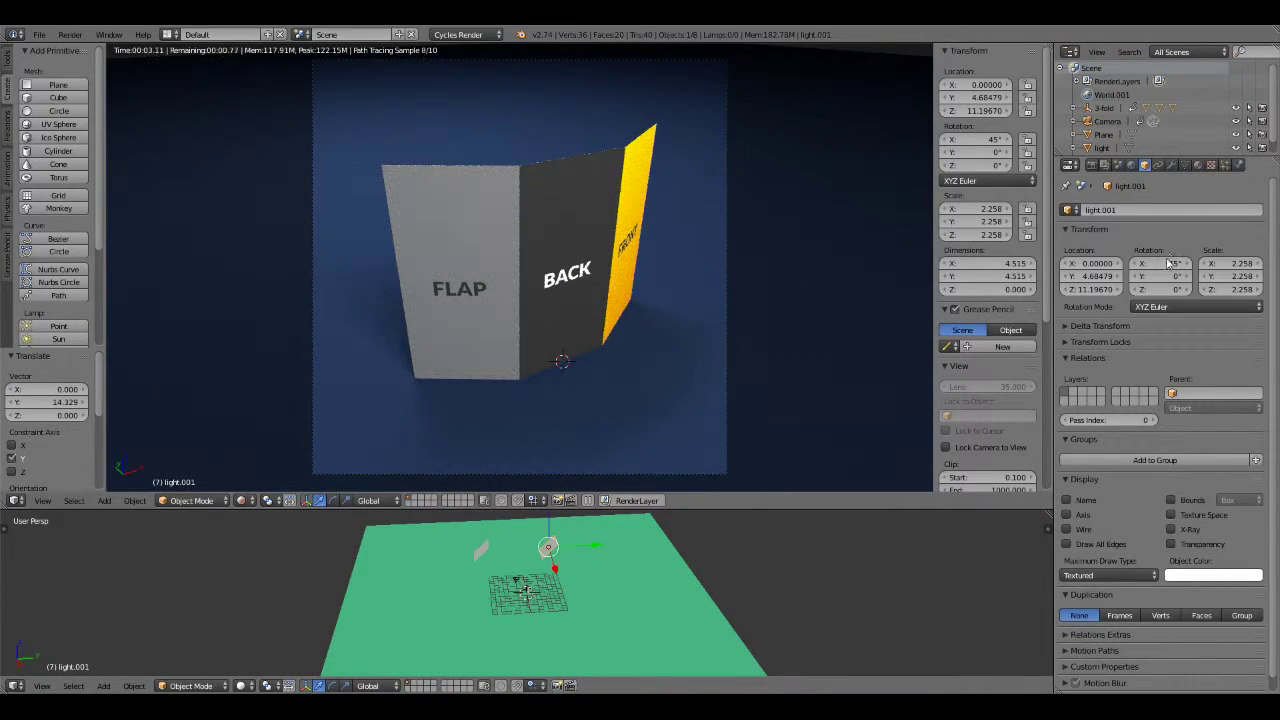
mouse_move(1166, 264)
mouse_down()
mouse_move(1180, 264)
mouse_move(1150, 264)
mouse_move(1168, 268)
mouse_up()
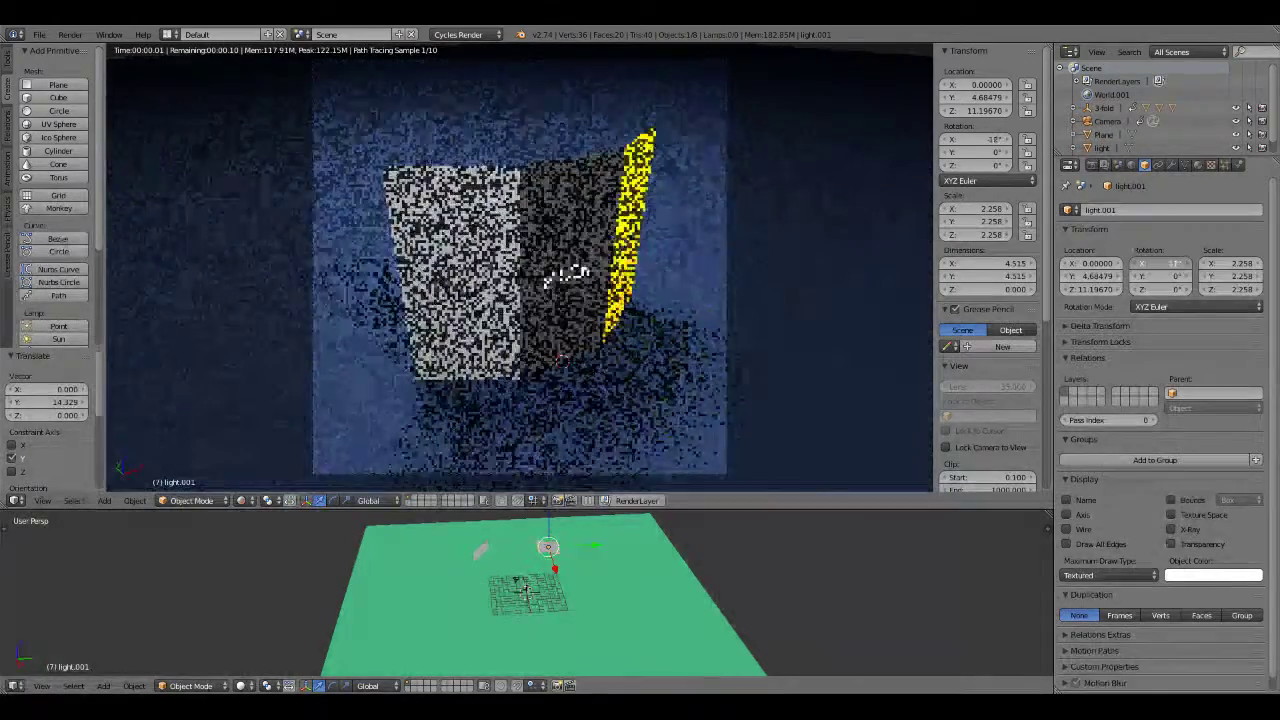
click(1168, 266)
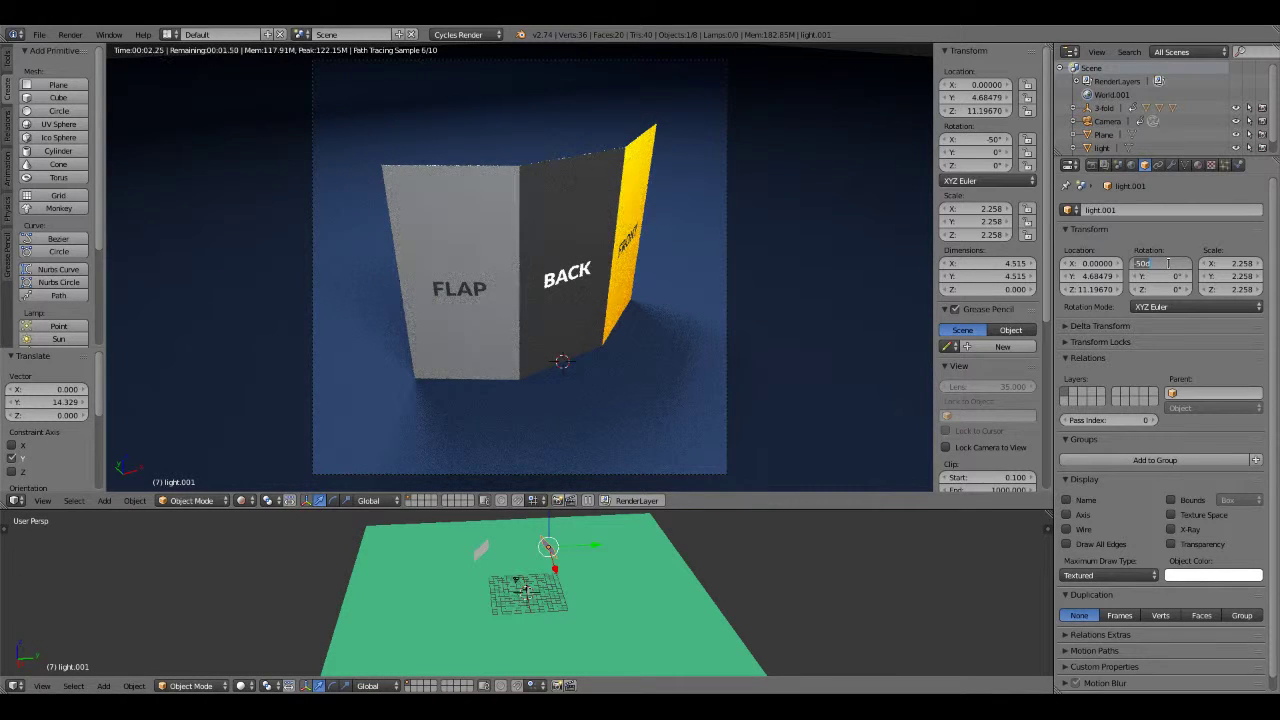
text(-45)
key(Return)
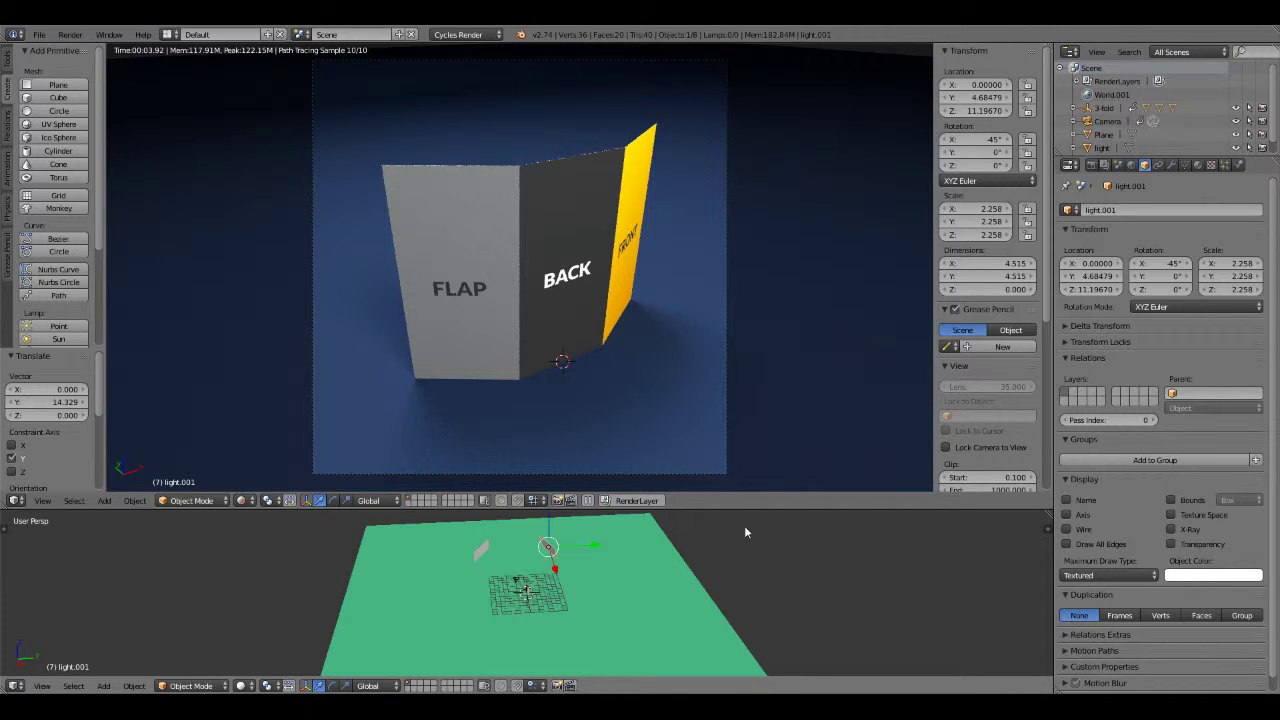
Restore the lower timeline, enlarge and fit the rendered camera view, and select the floor plane.
drag(752, 507, 752, 548)
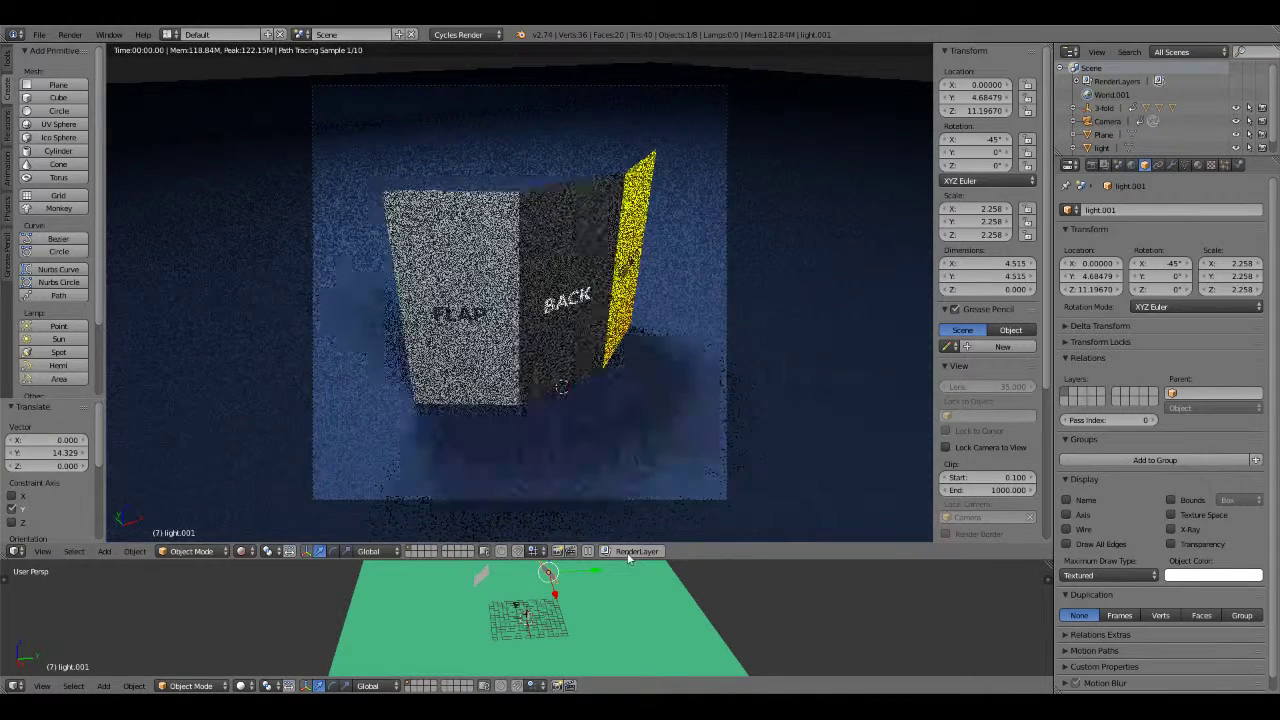
click(15, 686)
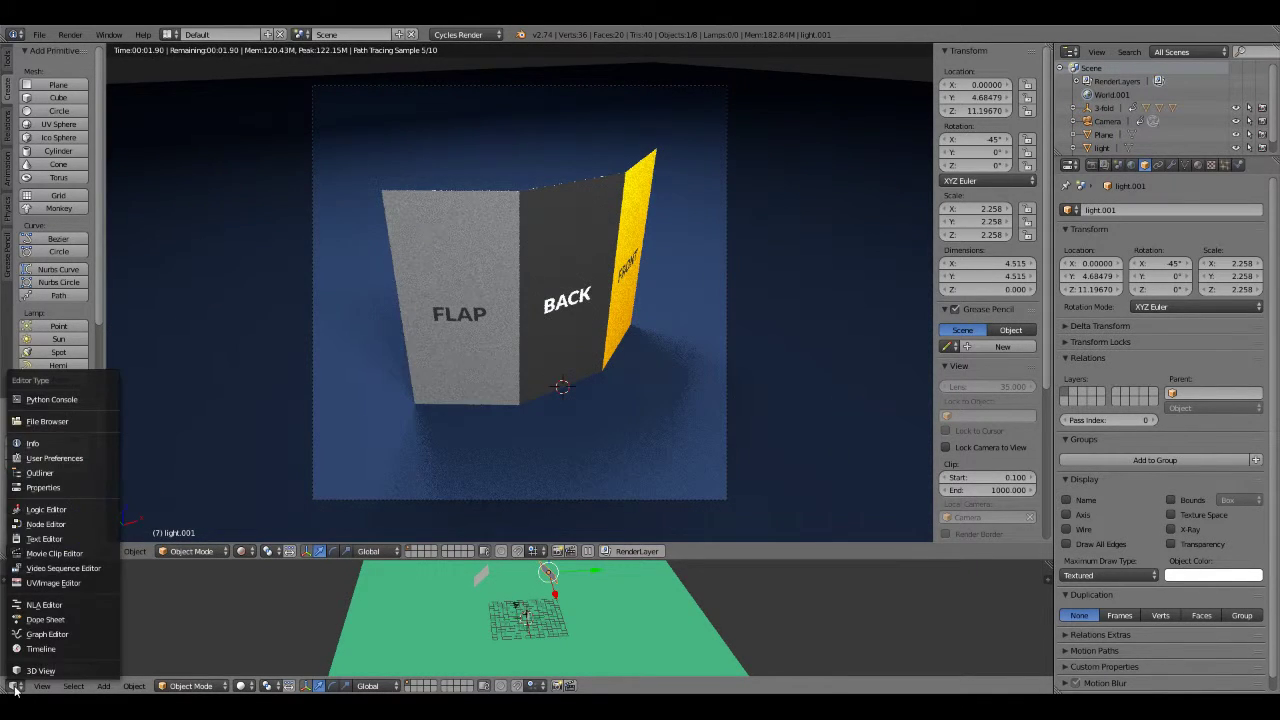
click(35, 650)
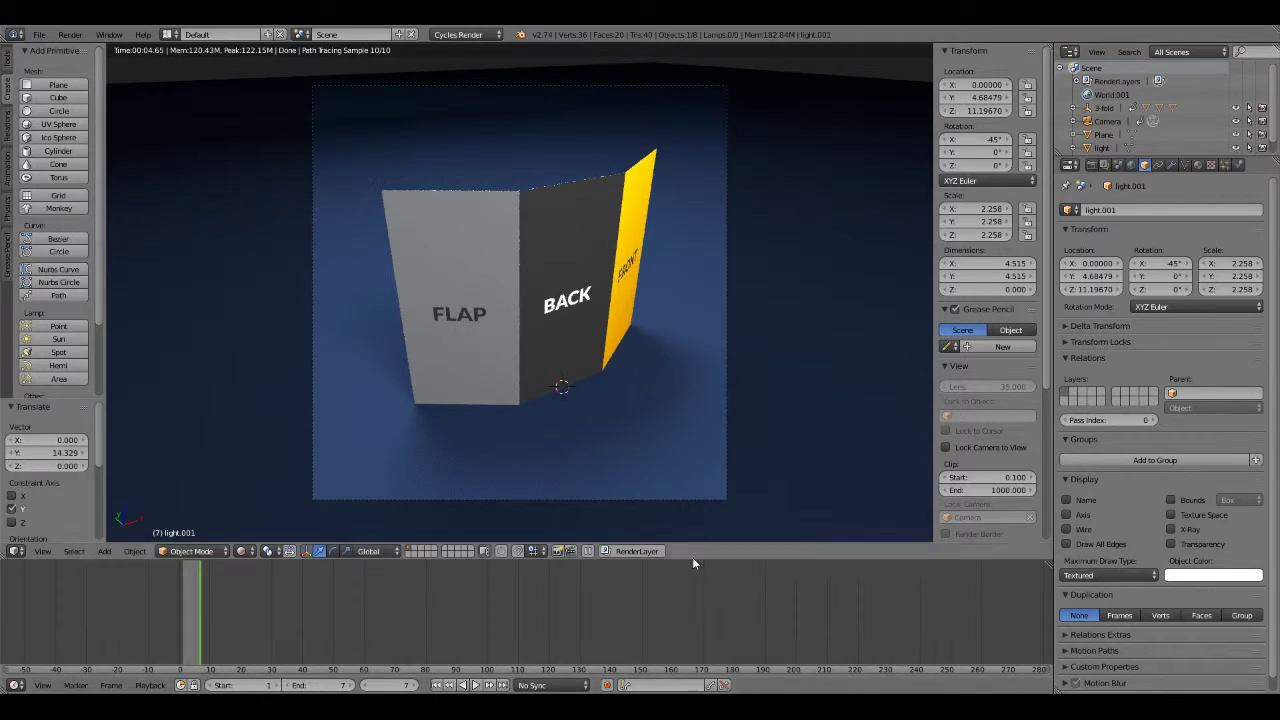
drag(691, 559, 691, 588)
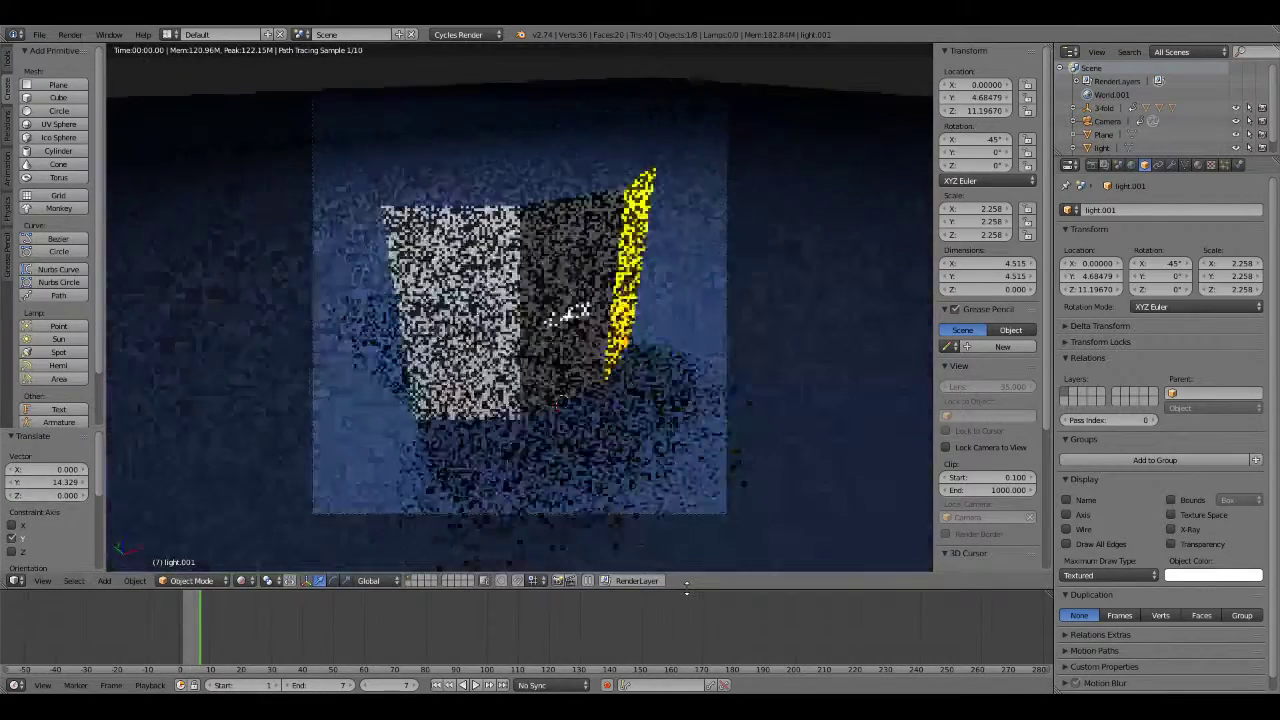
key(Home)
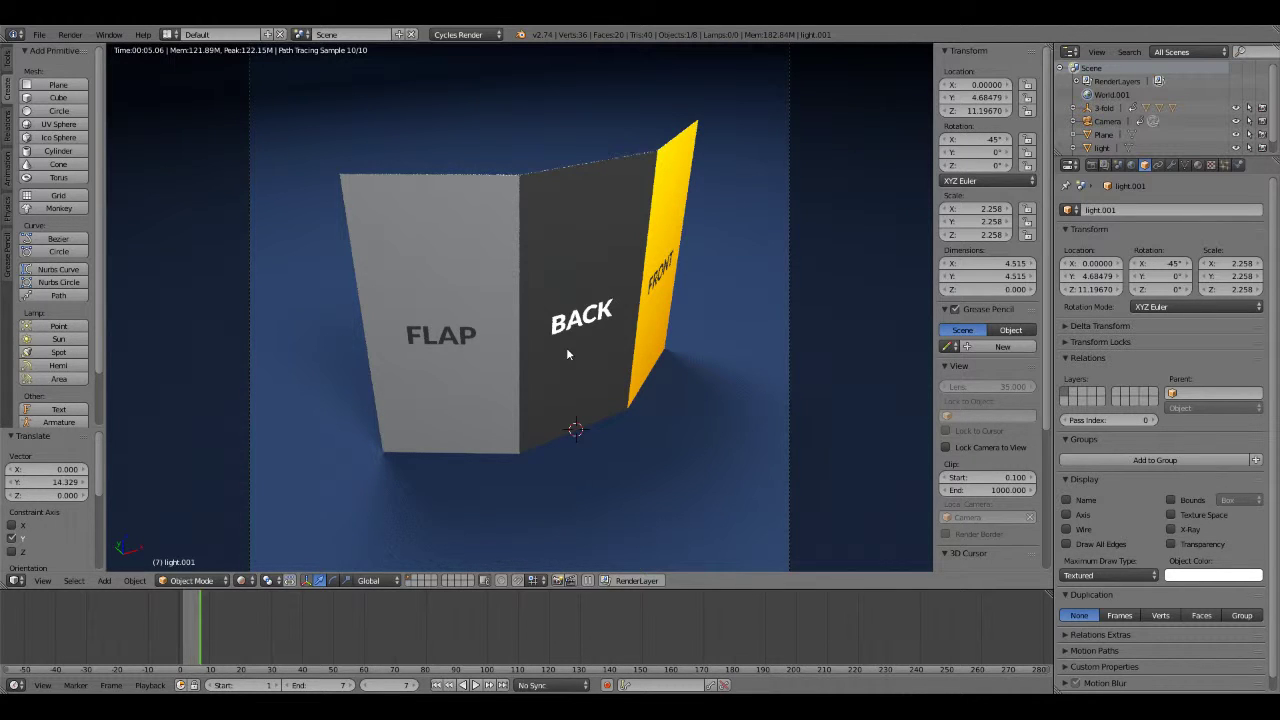
right_click(737, 286)
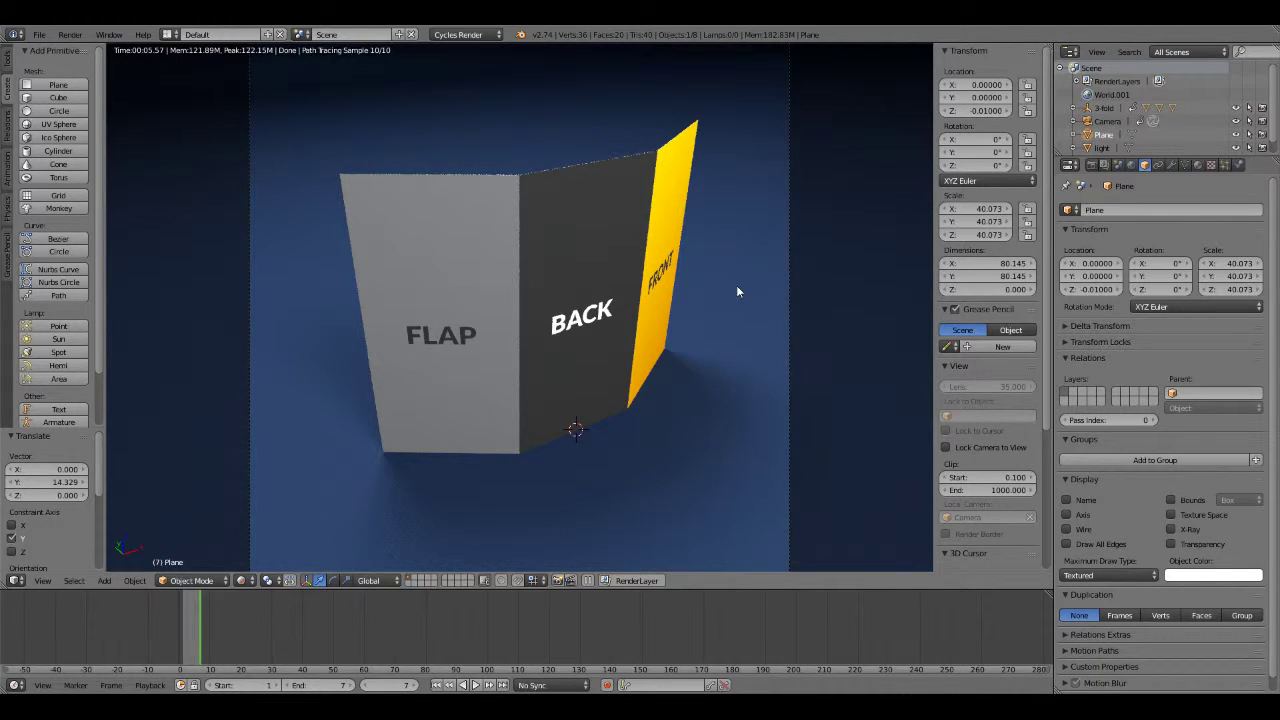
Set the floor plane's diffuse colour to saturation 0 and brighten it to near white.
click(1198, 165)
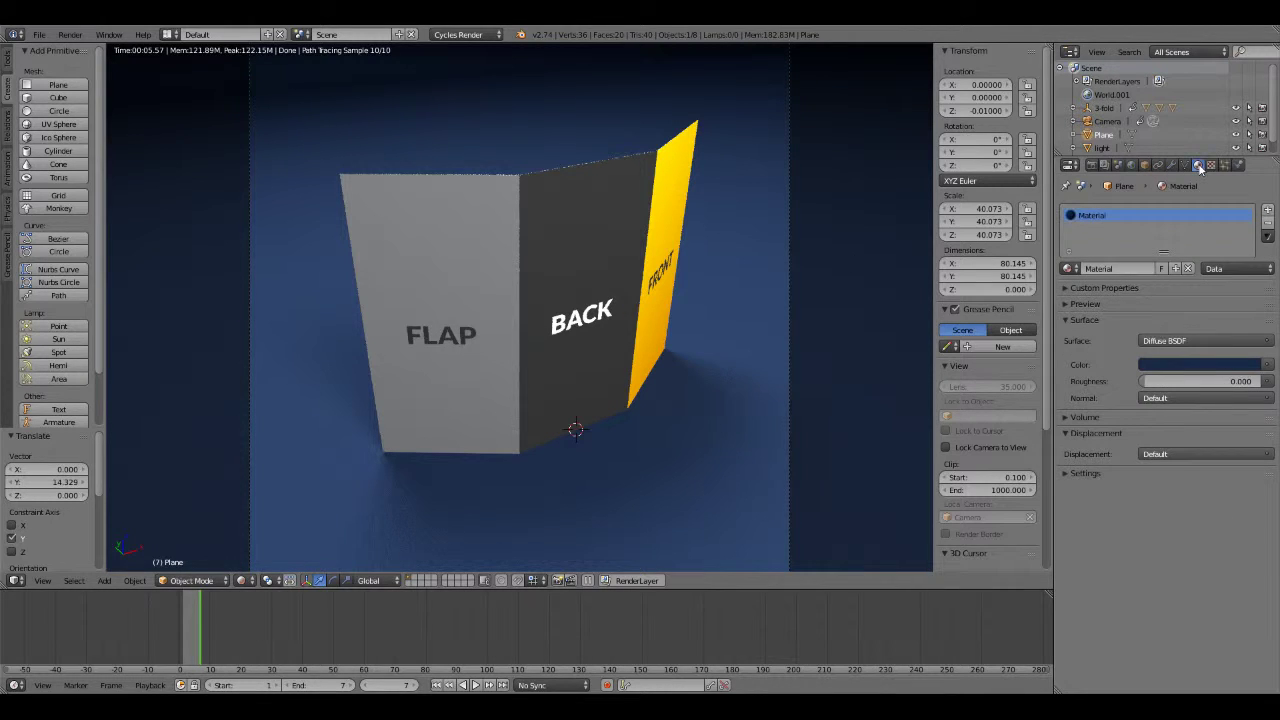
click(1162, 366)
drag(1213, 318, 1150, 320)
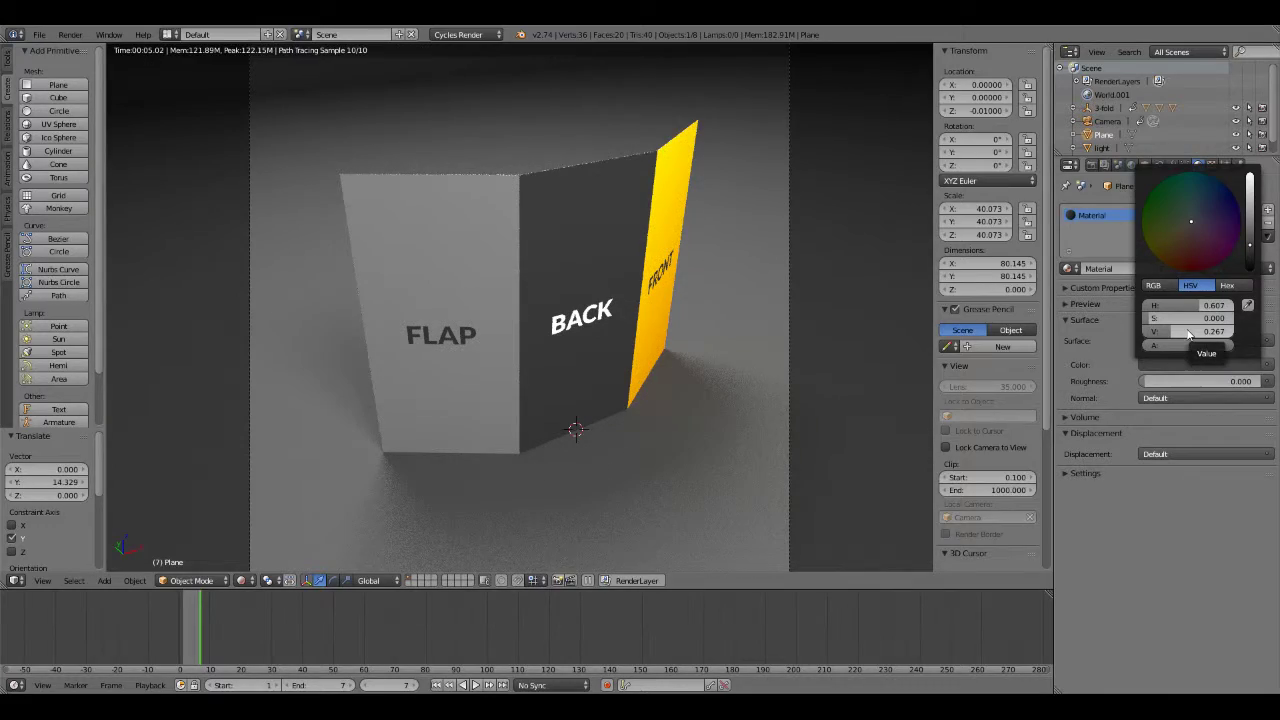
drag(1188, 333, 1235, 338)
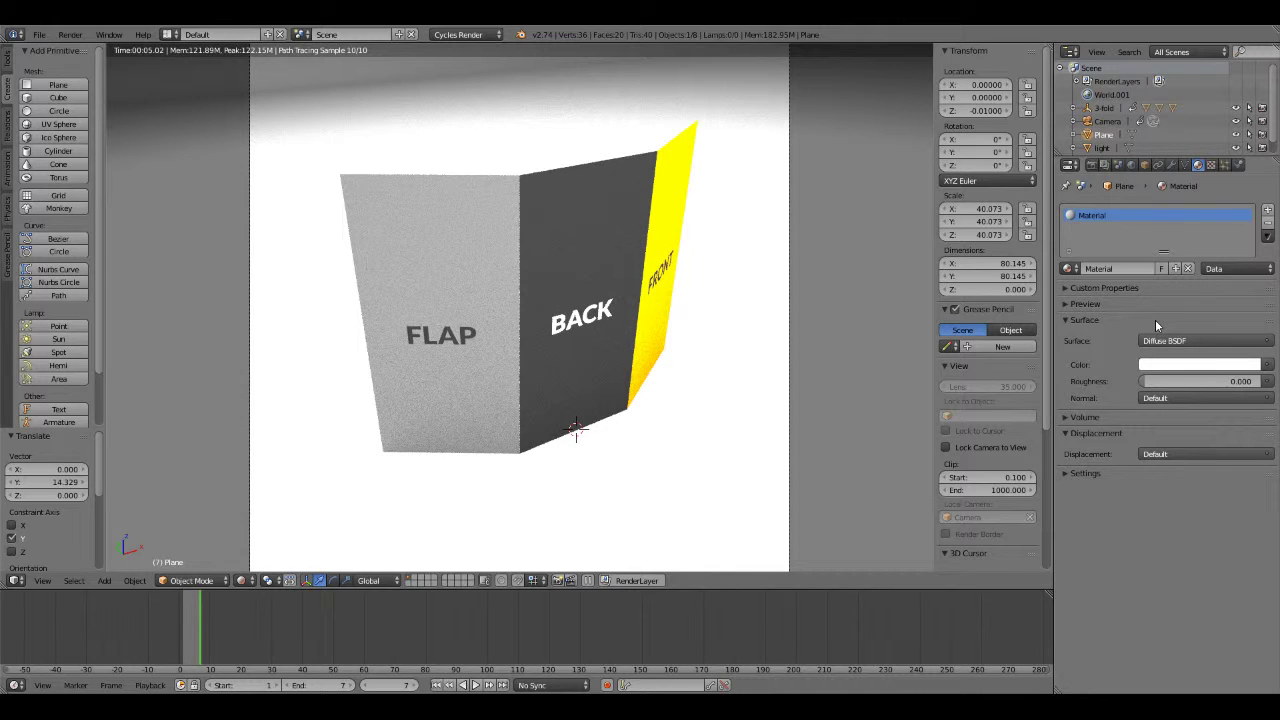
Darken the floor colour slightly to a light grey, value about 0.87.
click(1103, 148)
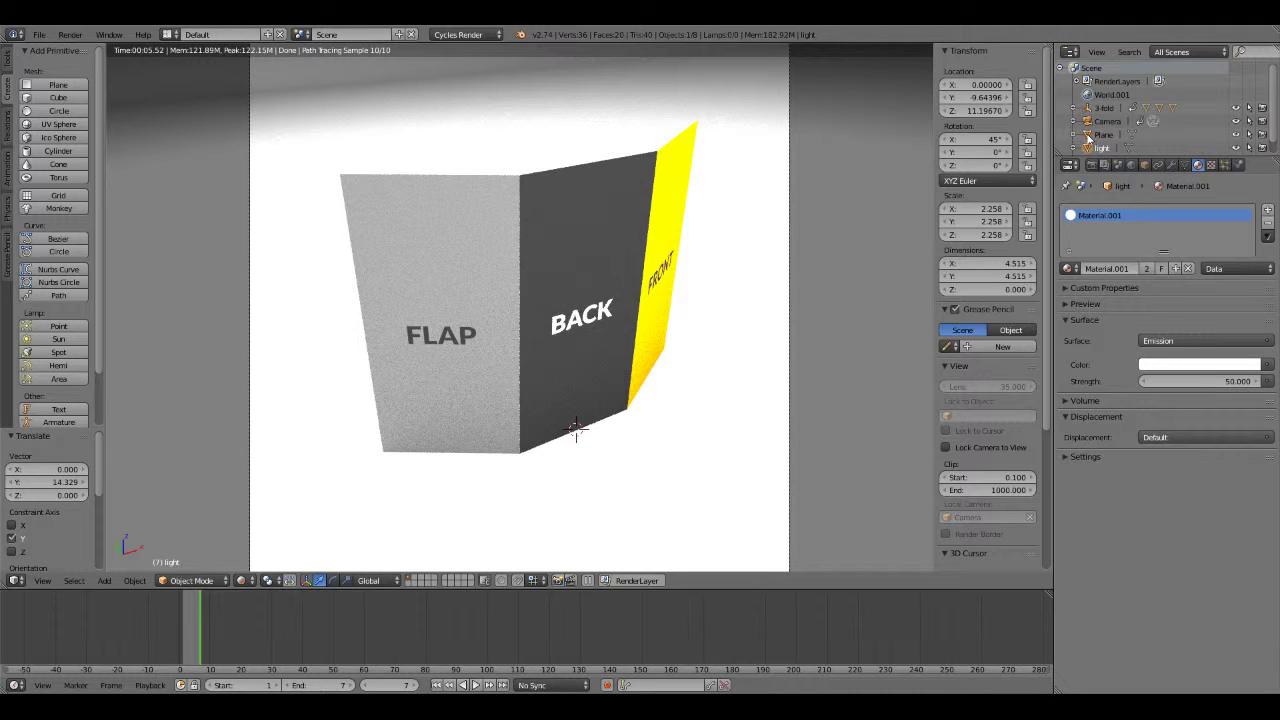
click(1103, 134)
click(1171, 366)
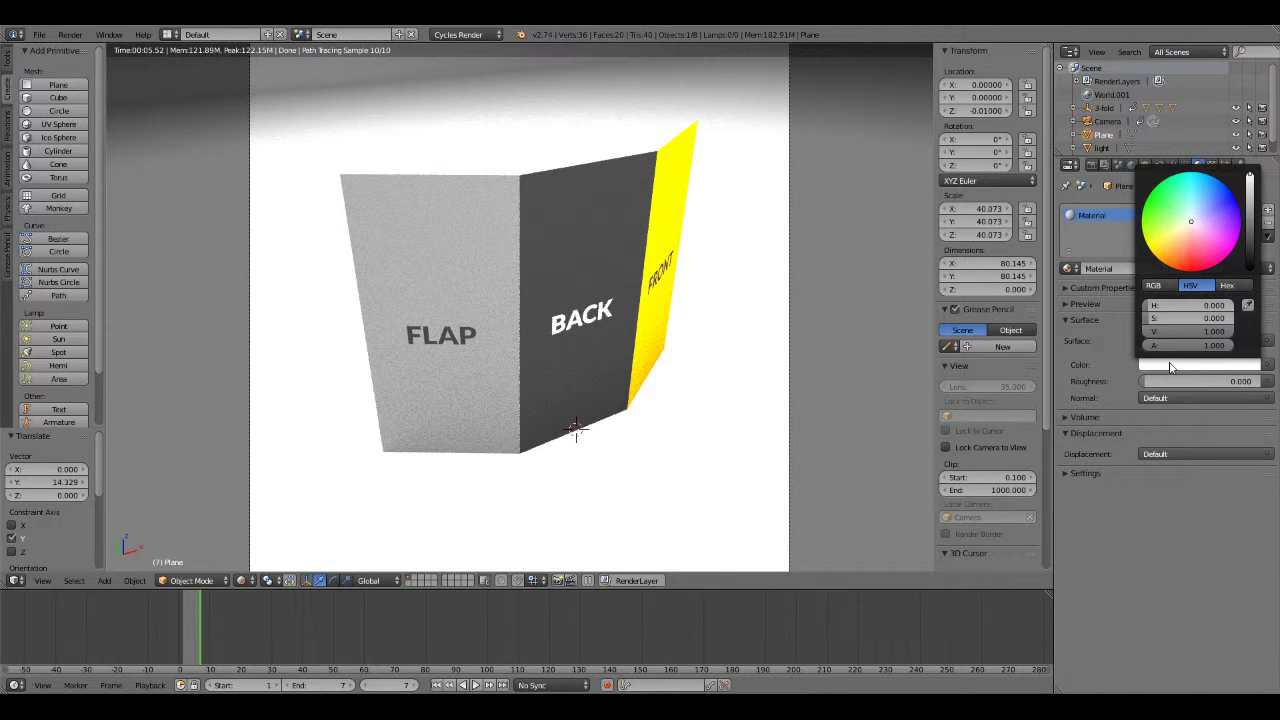
mouse_move(1196, 333)
mouse_down()
mouse_move(1175, 333)
mouse_move(1215, 340)
mouse_up()
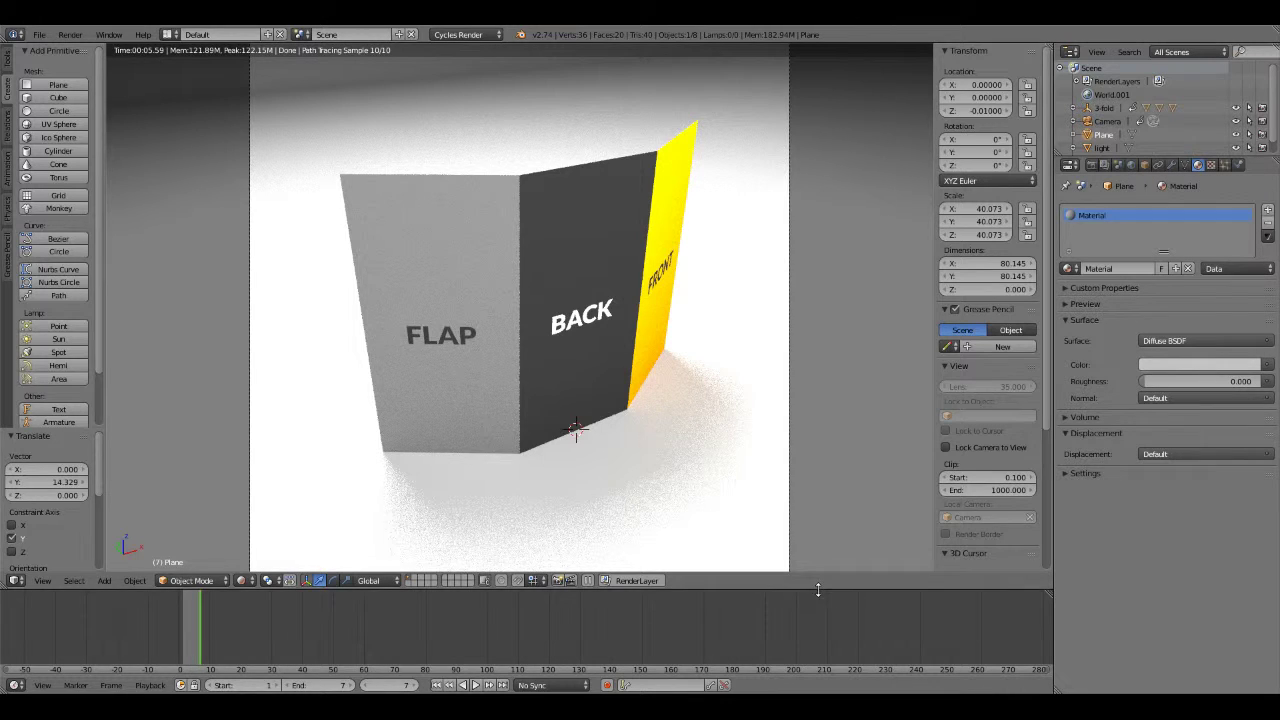
click(243, 581)
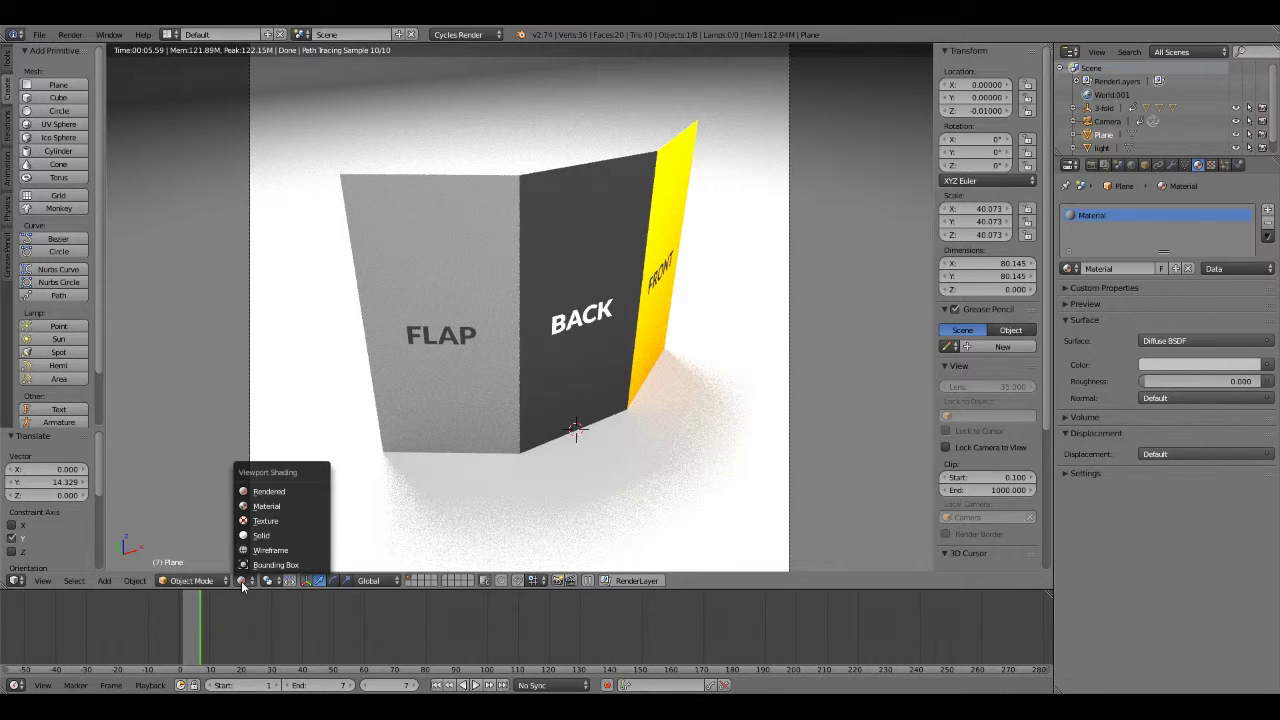
Switch the viewport to material shading and make the enlarged bottom area a node editor.
click(270, 506)
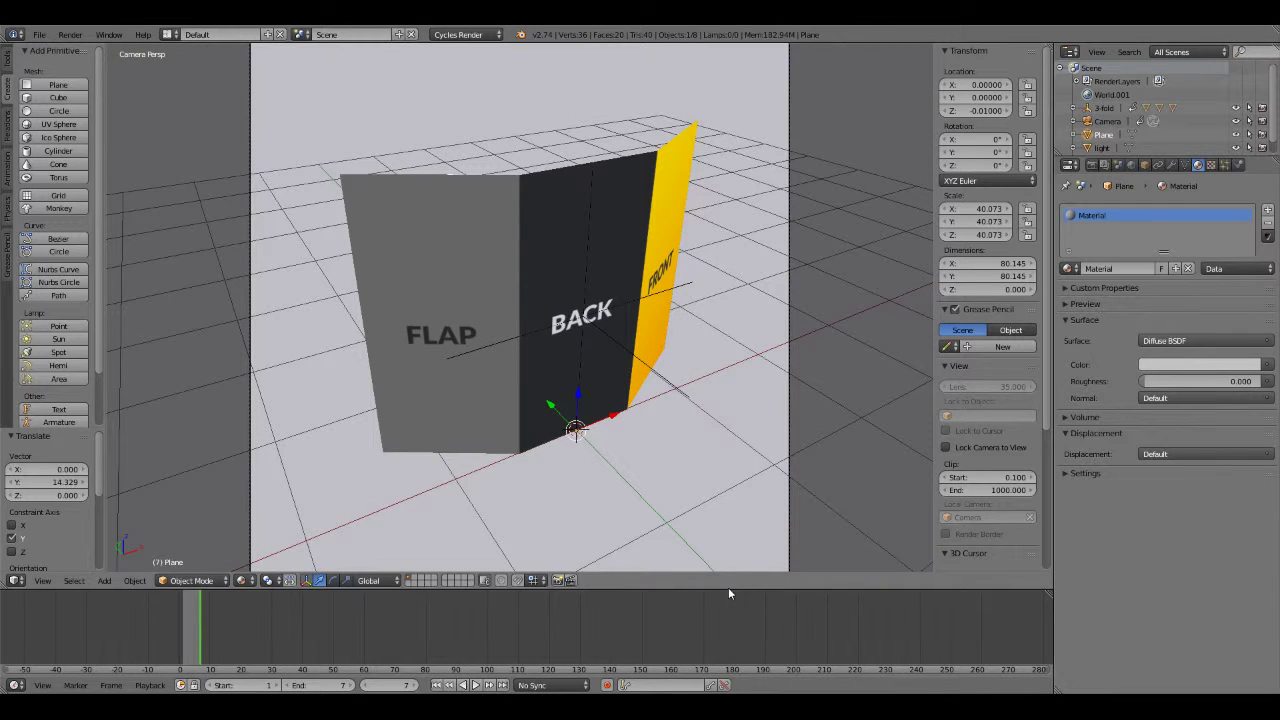
drag(729, 589, 729, 448)
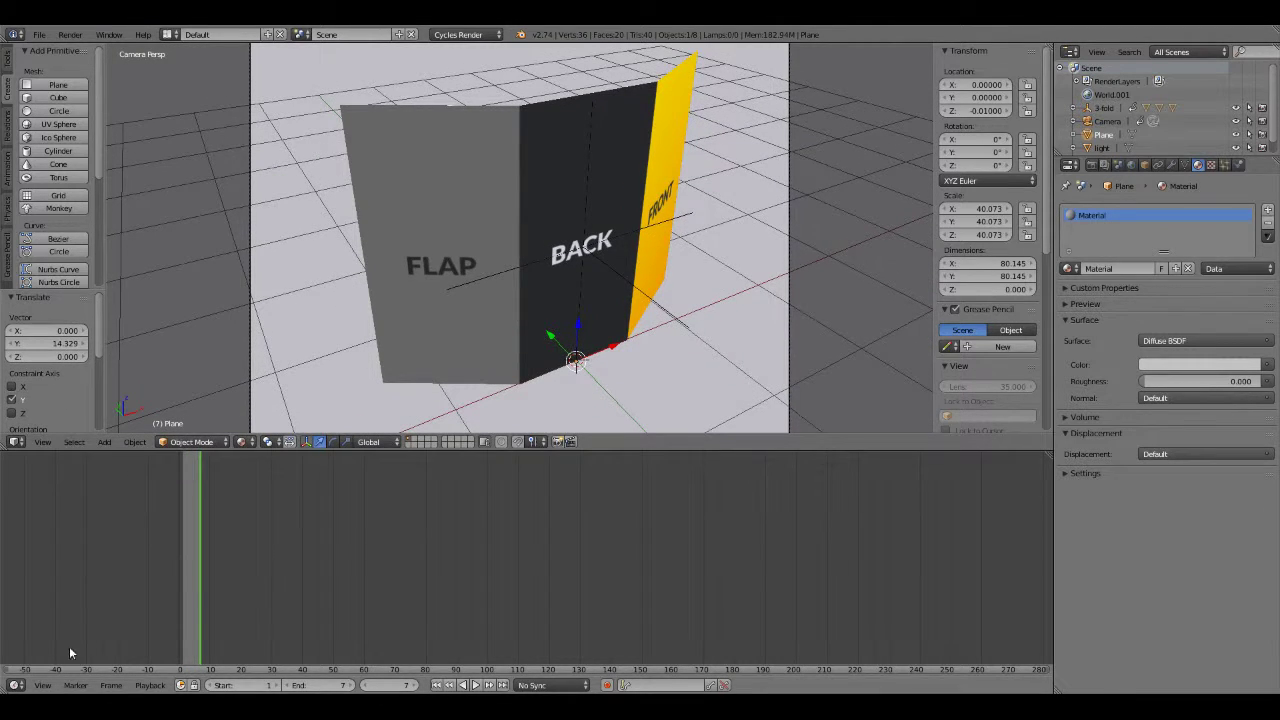
click(18, 686)
click(44, 526)
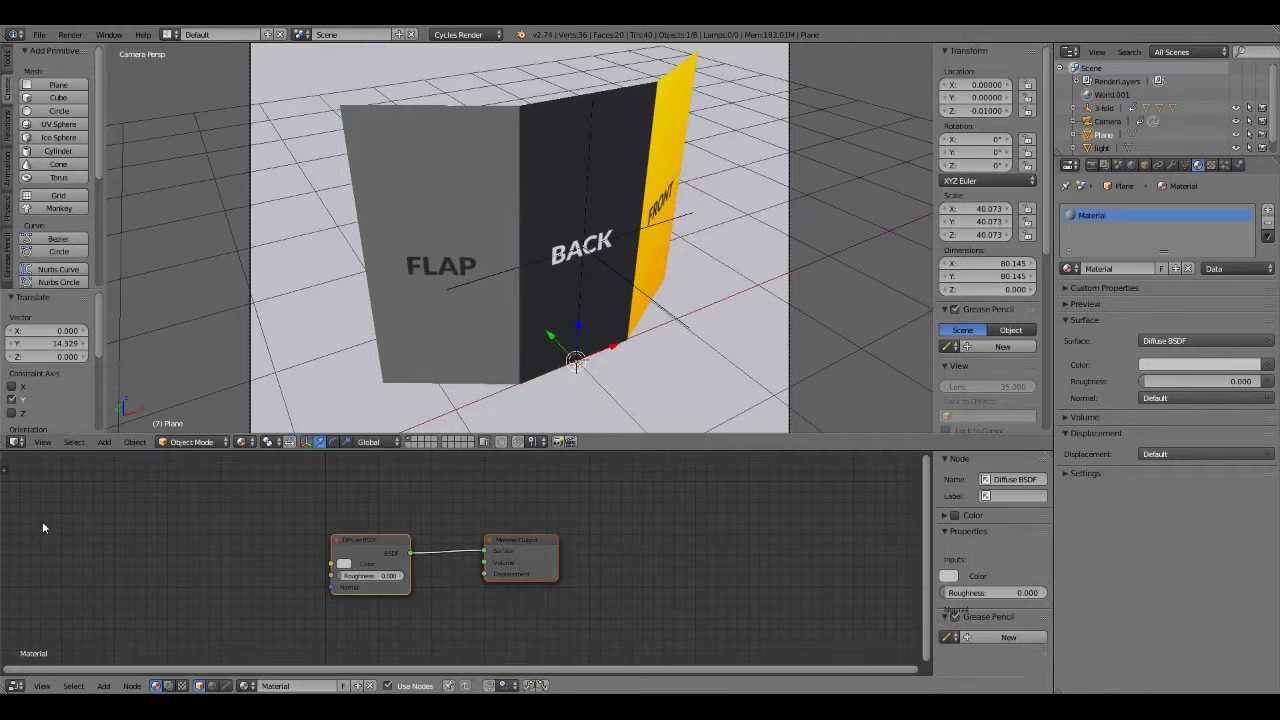
Spread out the flap's Image Texture, Diffuse BSDF and Material Output nodes.
right_click(428, 225)
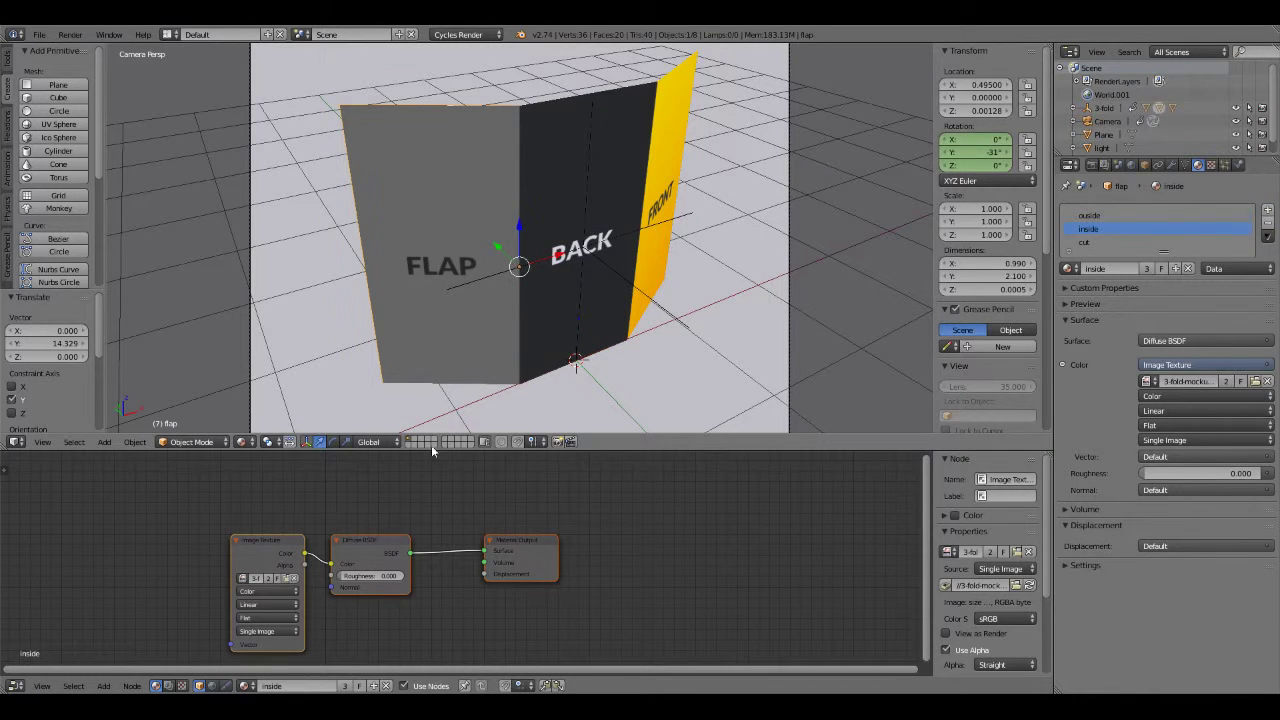
drag(515, 545, 605, 532)
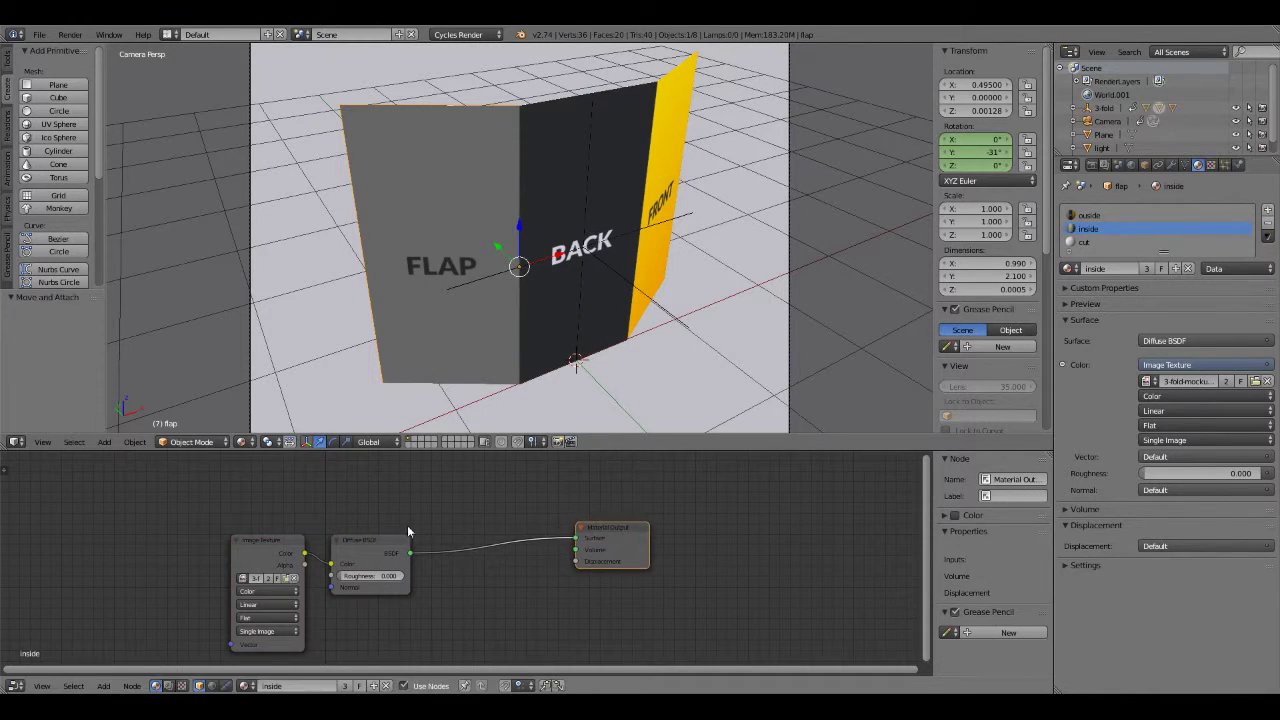
drag(405, 531, 452, 497)
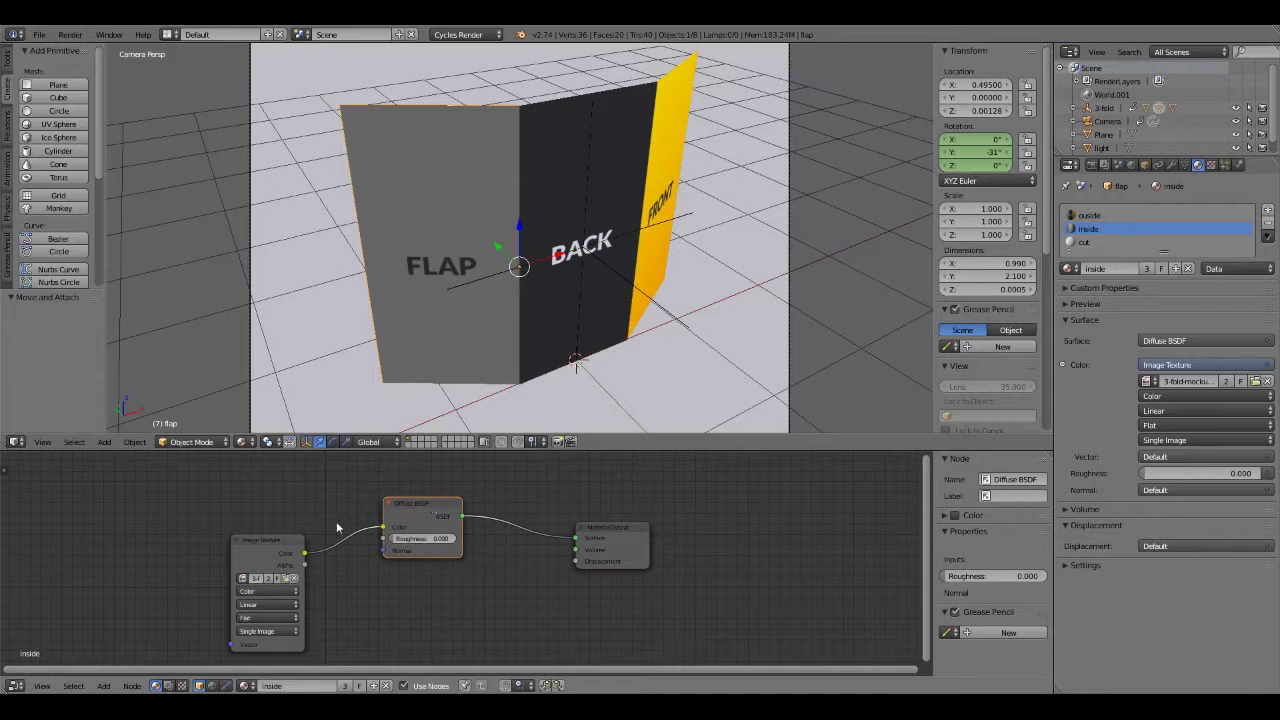
drag(277, 542, 299, 486)
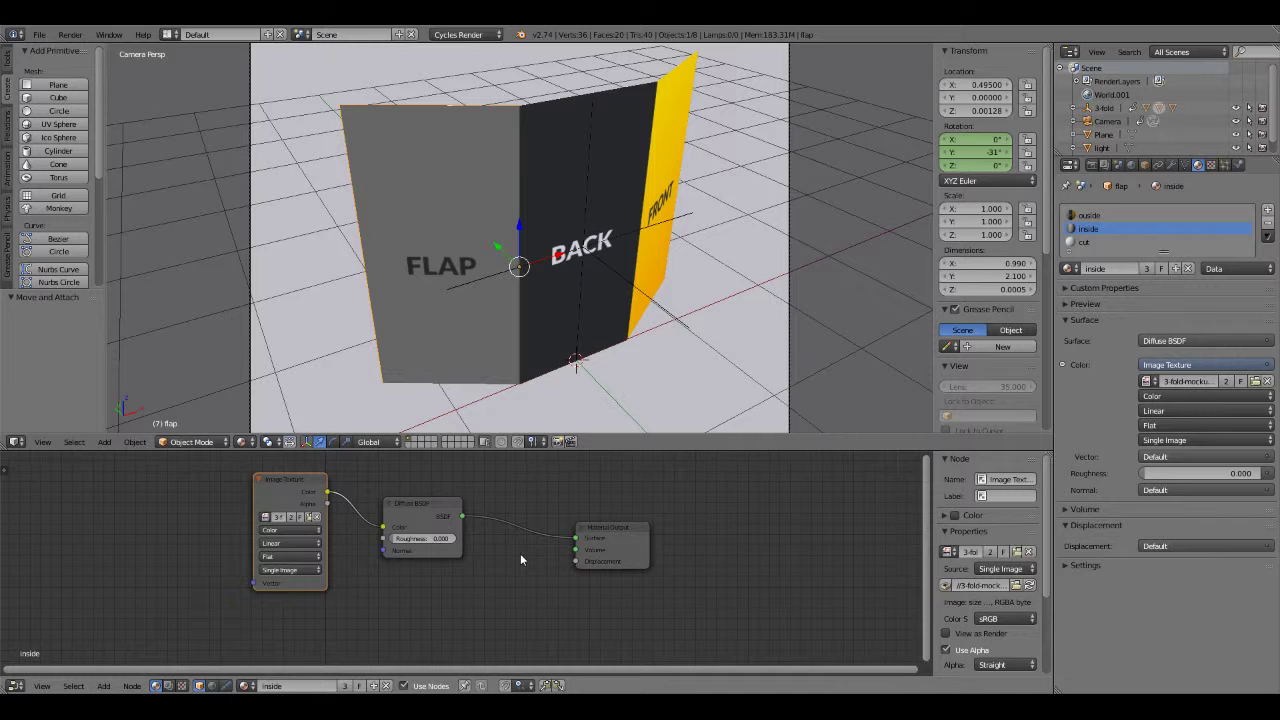
drag(445, 520, 453, 514)
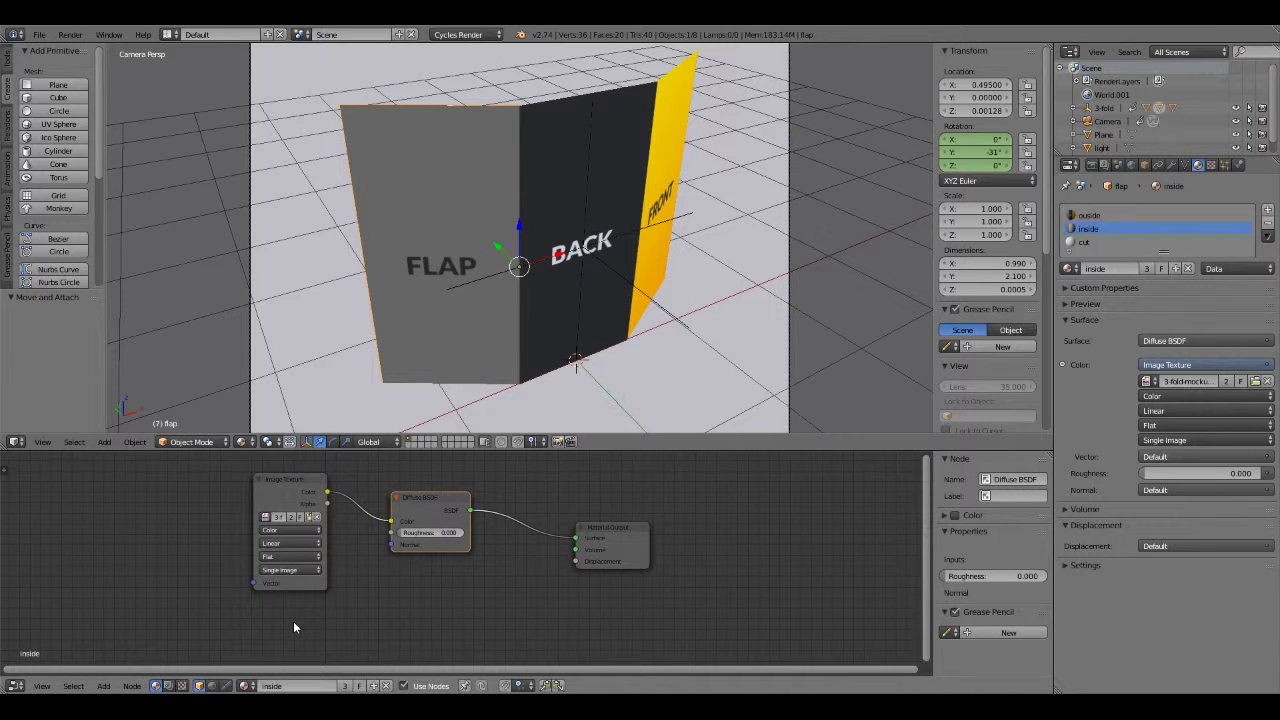
click(105, 687)
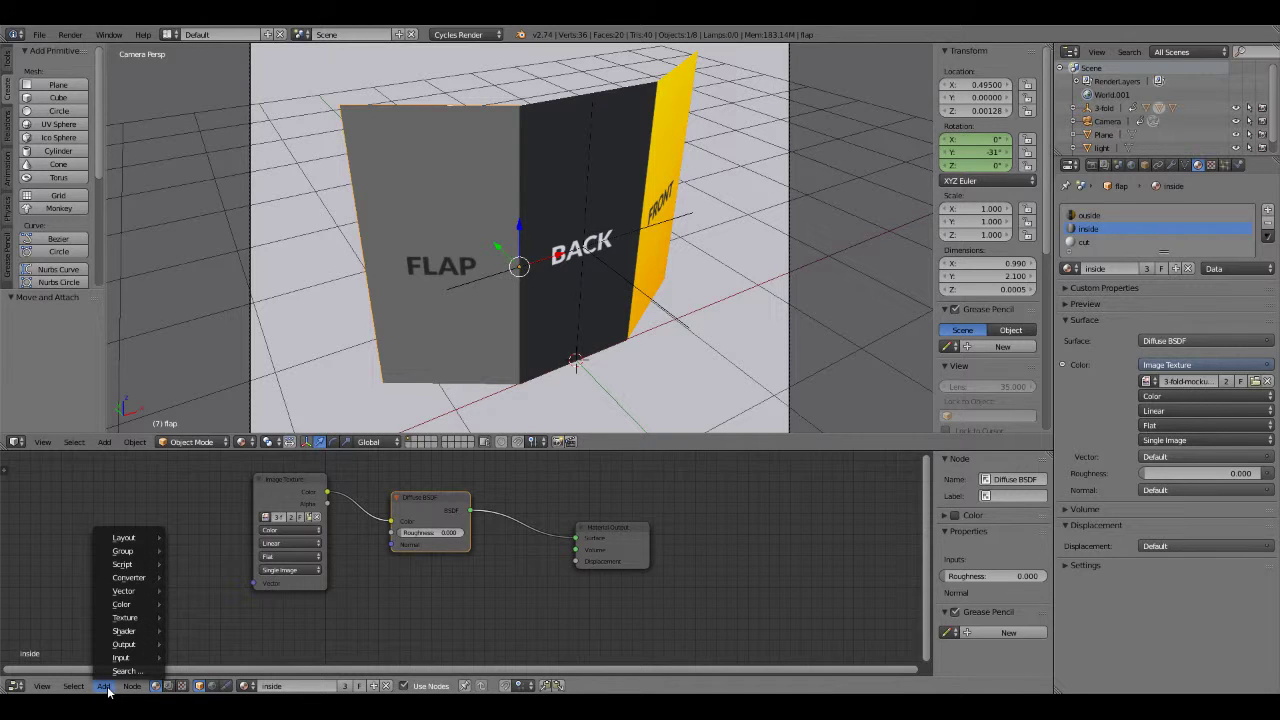
mouse_move(124, 631)
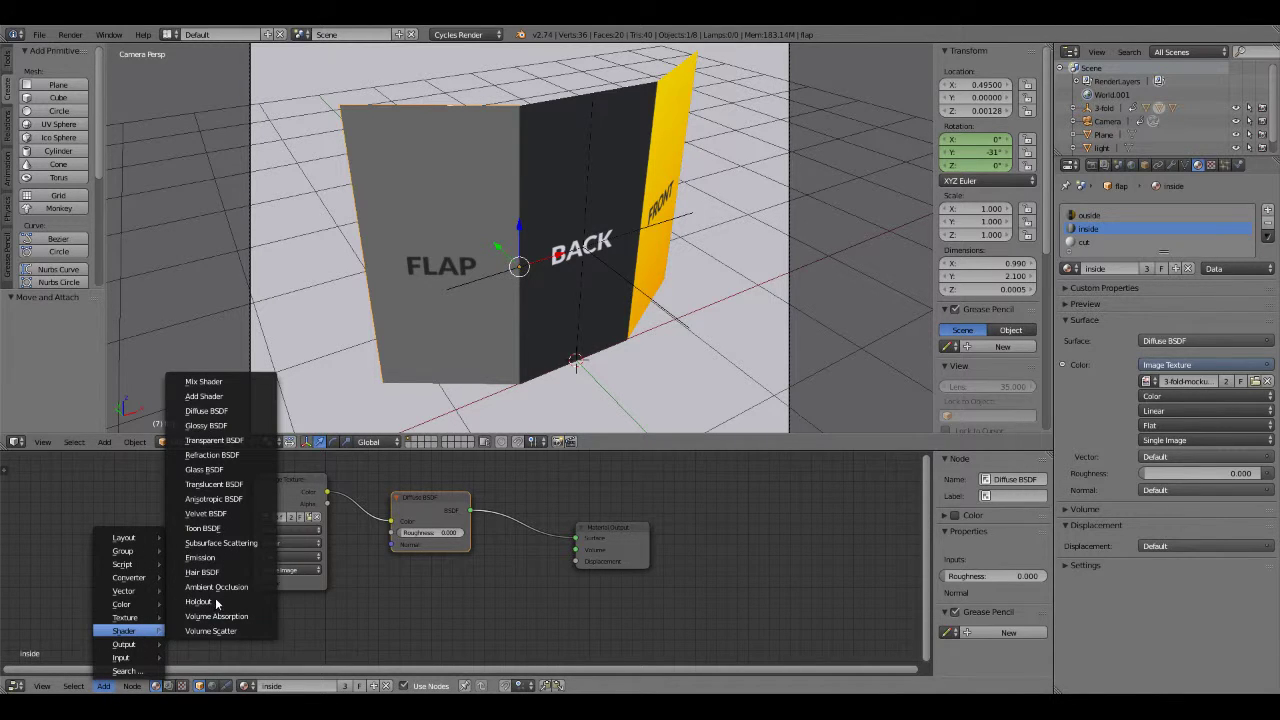
Mix a Glossy BSDF into the Diffuse shader via a Mix Shader and turn on rendered viewport preview.
click(205, 425)
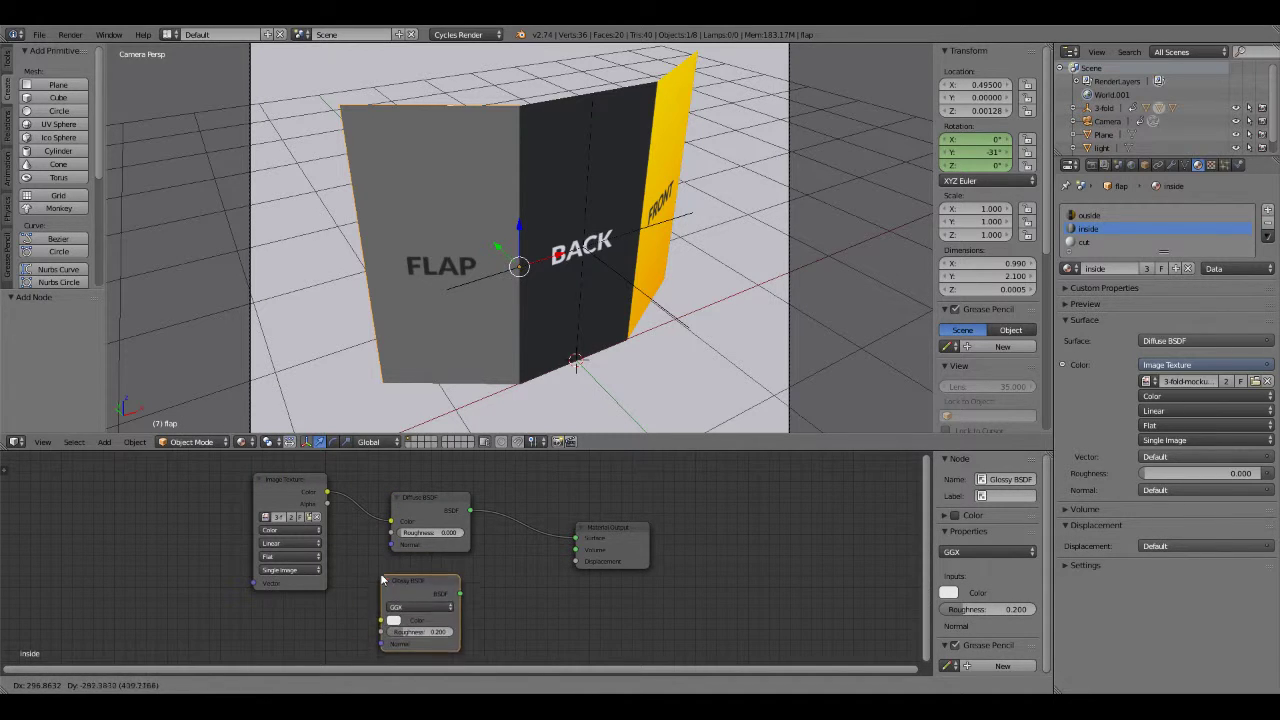
click(430, 592)
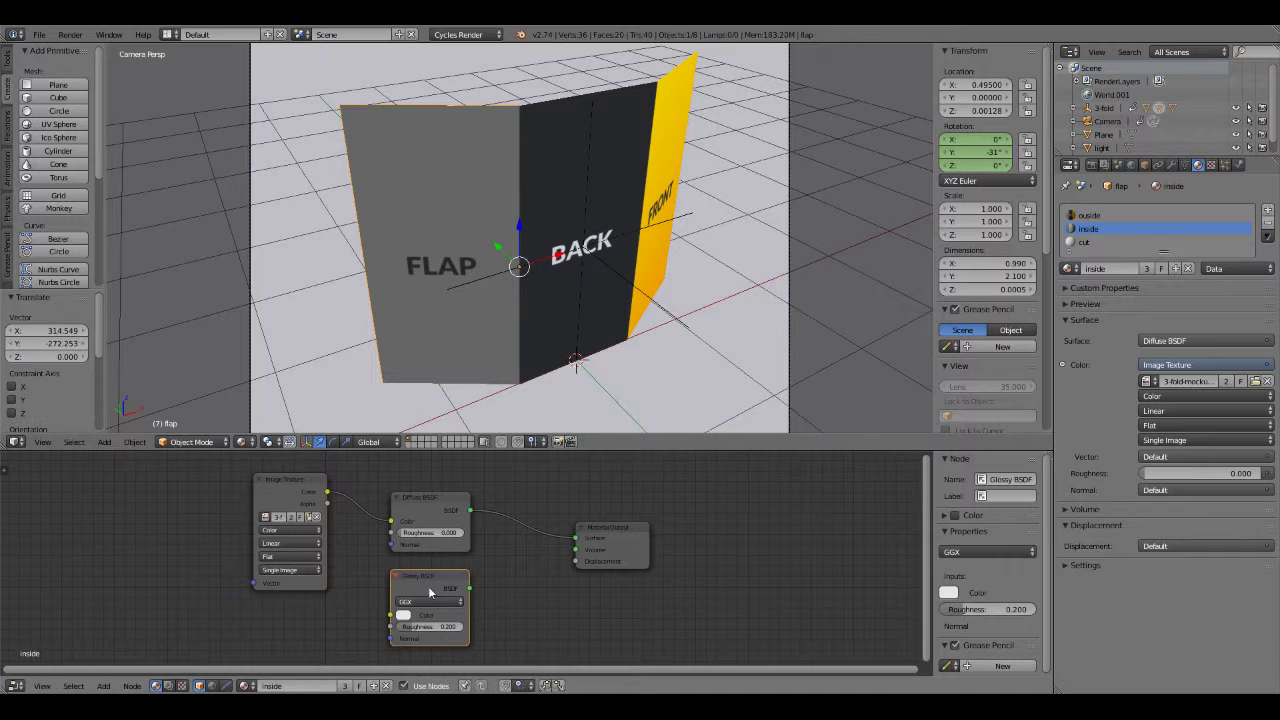
click(104, 686)
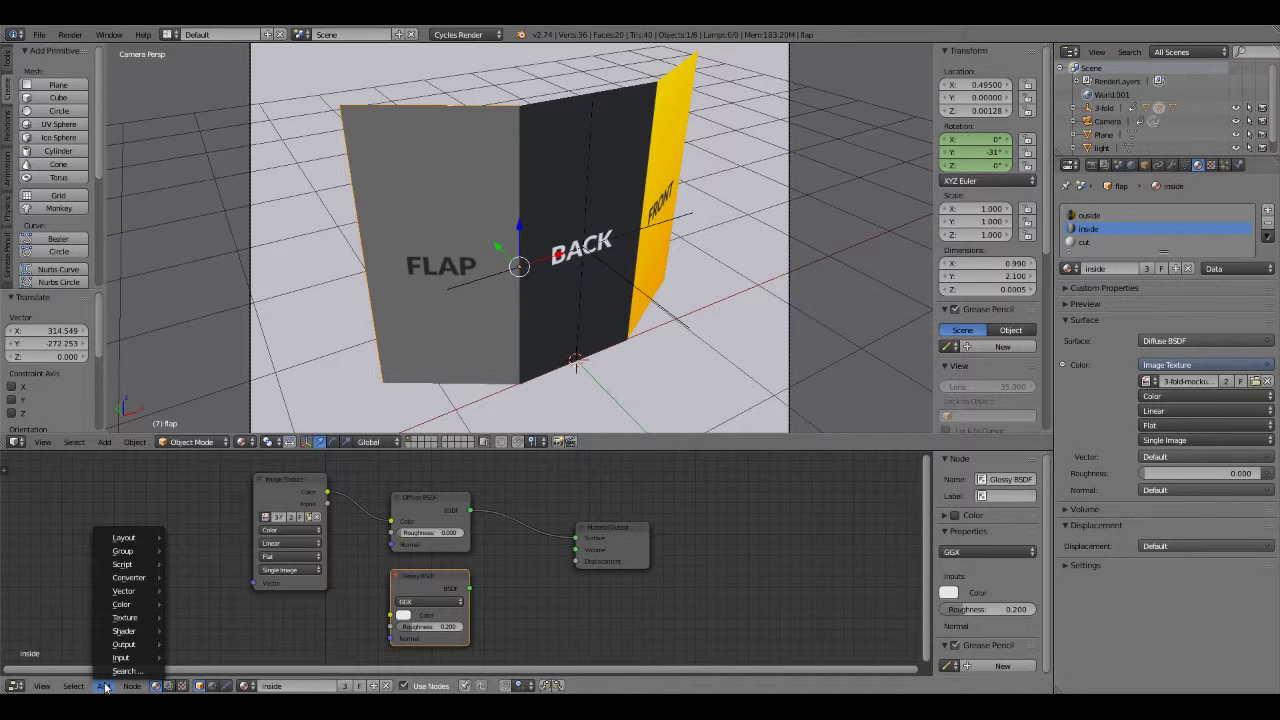
mouse_move(124, 631)
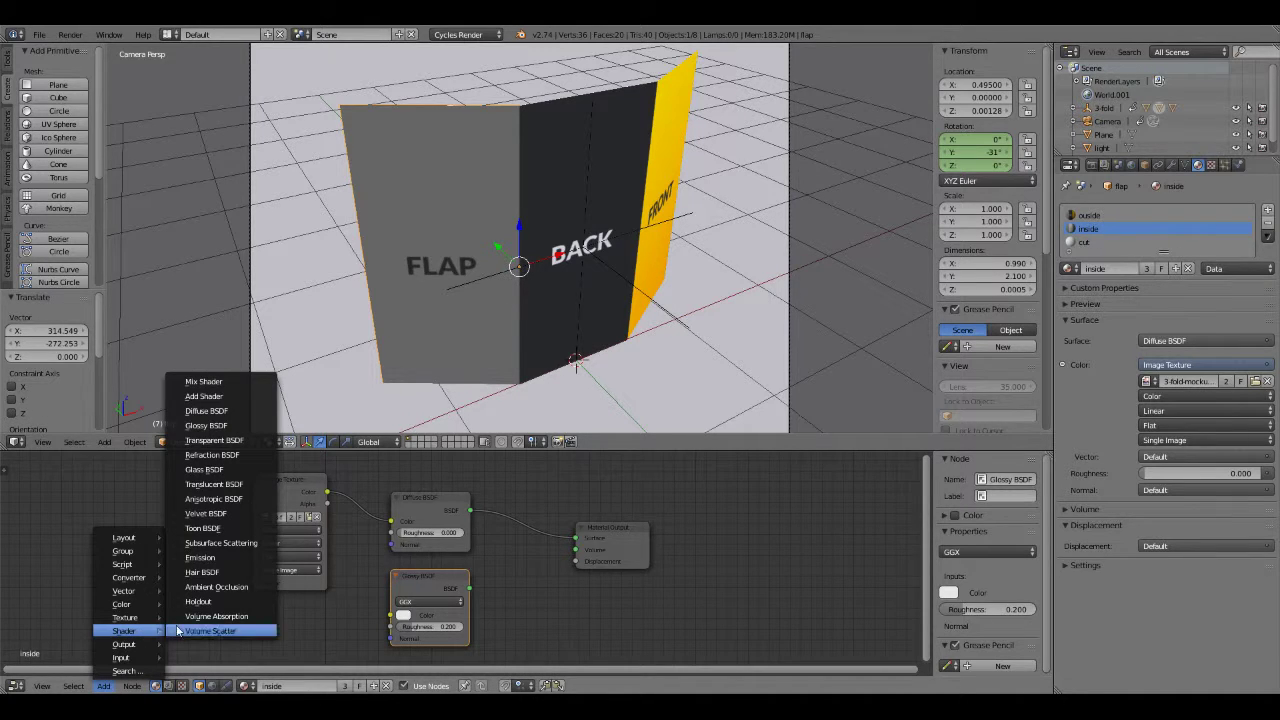
click(204, 381)
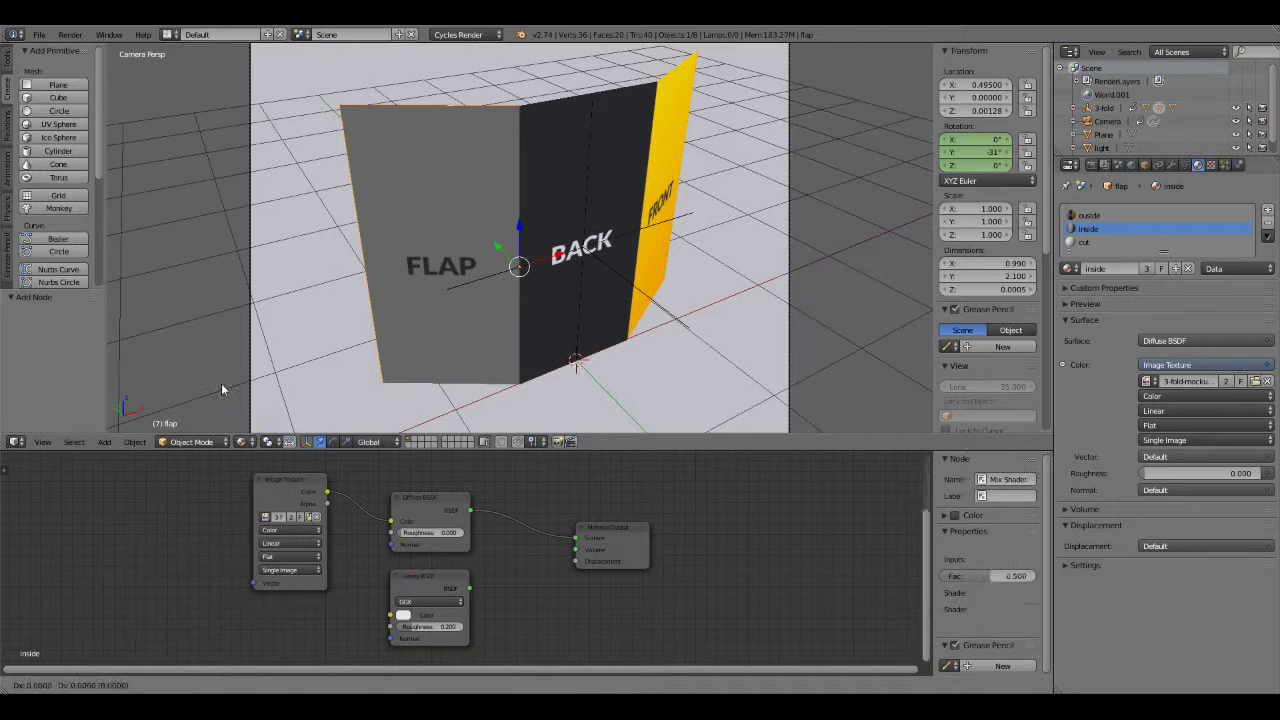
click(502, 518)
drag(502, 518, 510, 536)
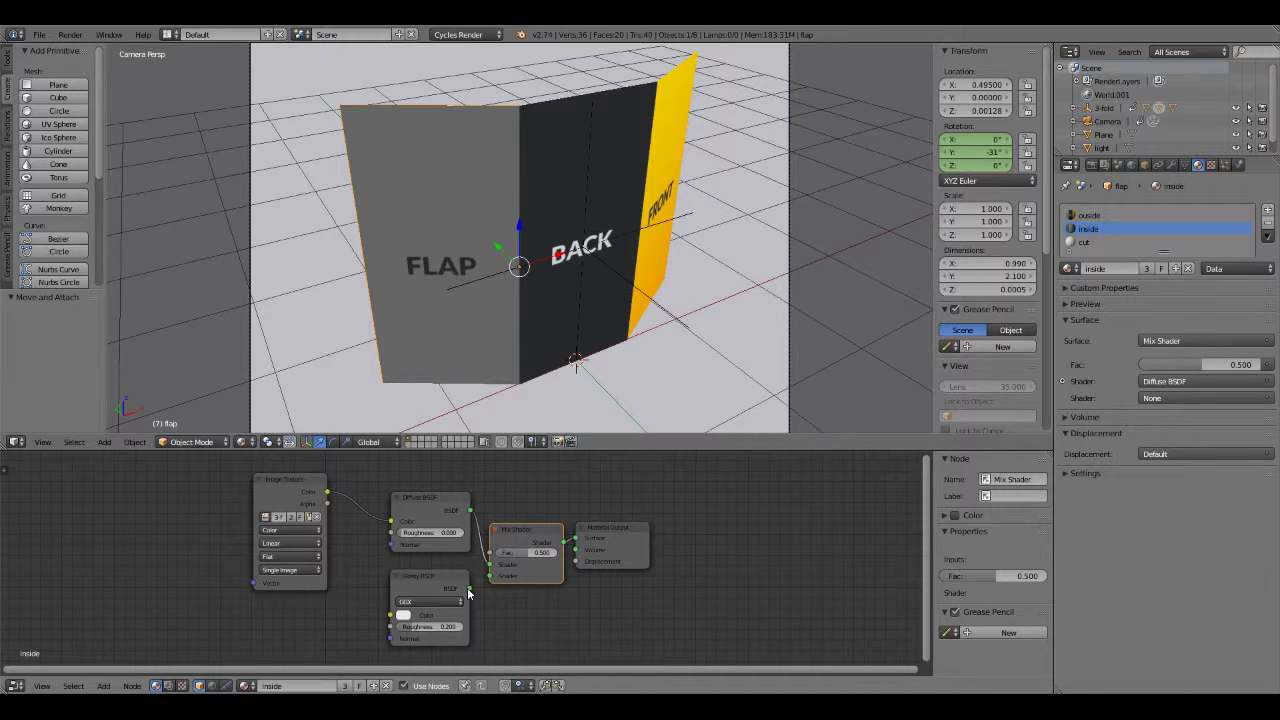
drag(469, 590, 490, 577)
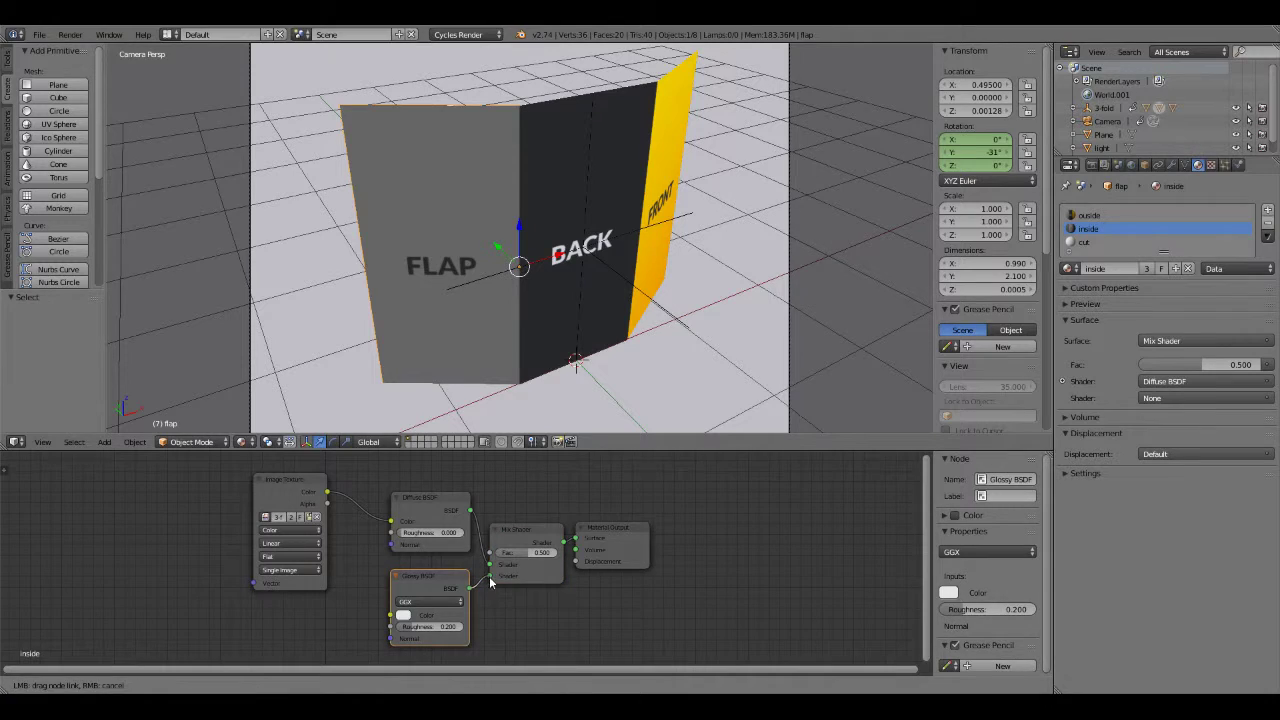
click(245, 448)
click(256, 354)
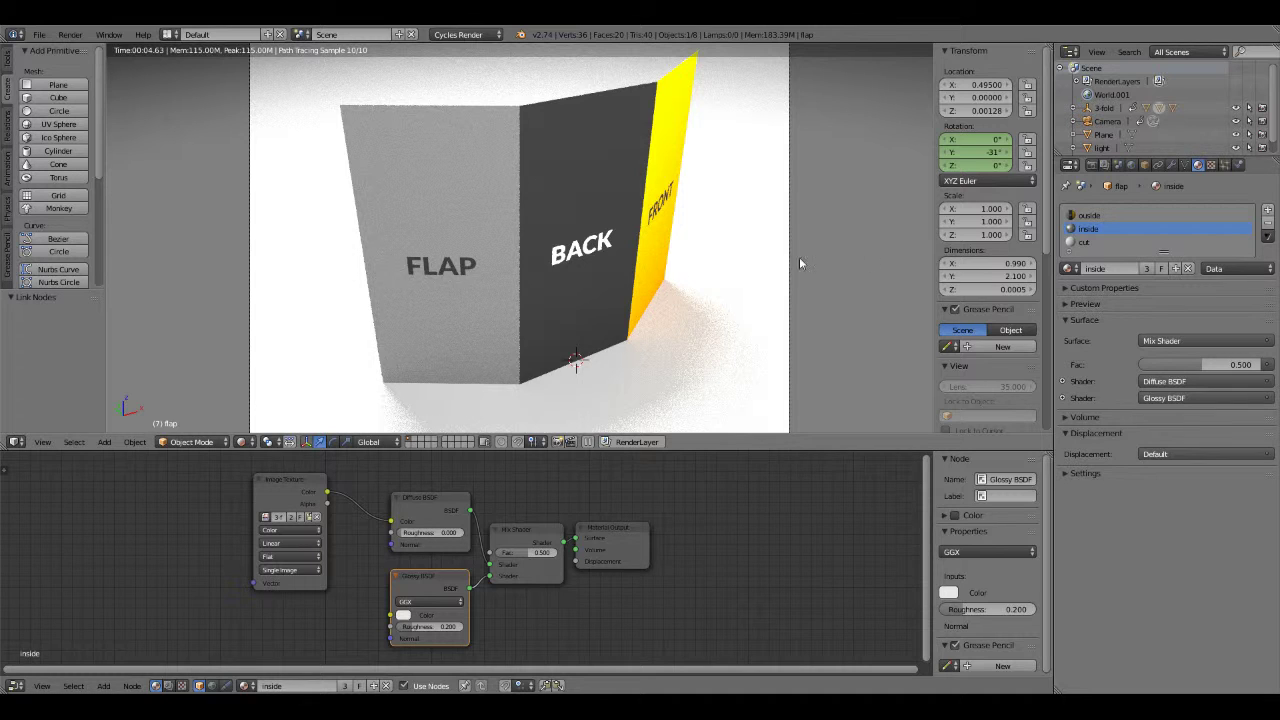
Select the flap's outer material and spread out its Image Texture, Diffuse BSDF and Material Output nodes.
click(1088, 215)
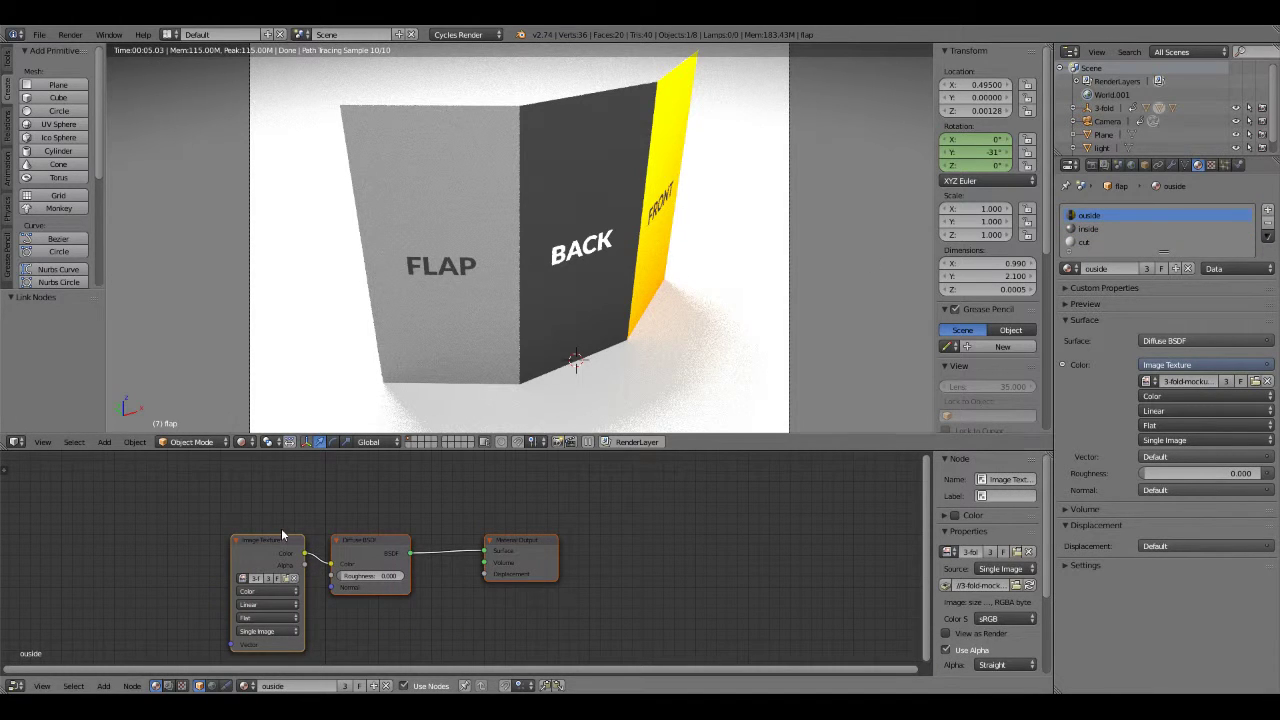
drag(284, 540, 267, 486)
drag(352, 545, 371, 507)
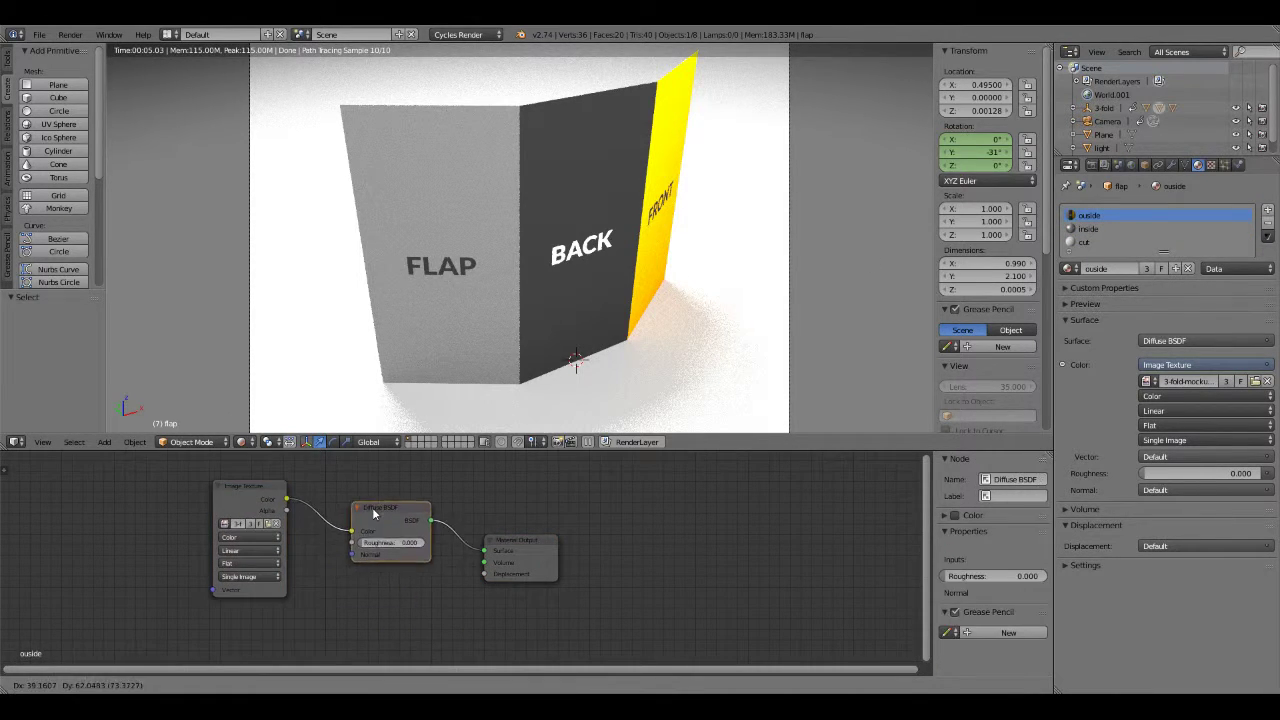
drag(504, 535, 561, 519)
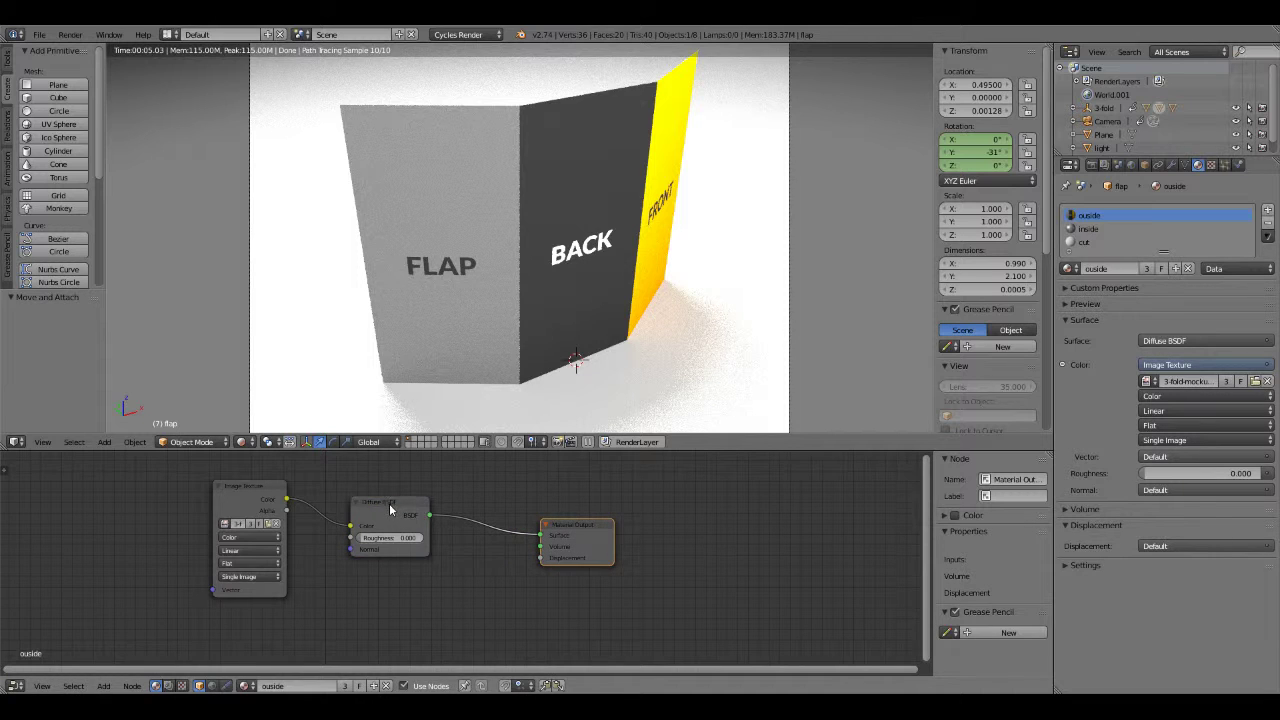
drag(395, 515, 415, 501)
Add a Glossy BSDF and a Mix Shader between Diffuse and Output, wiring Glossy into the mix.
click(103, 686)
mouse_move(138, 630)
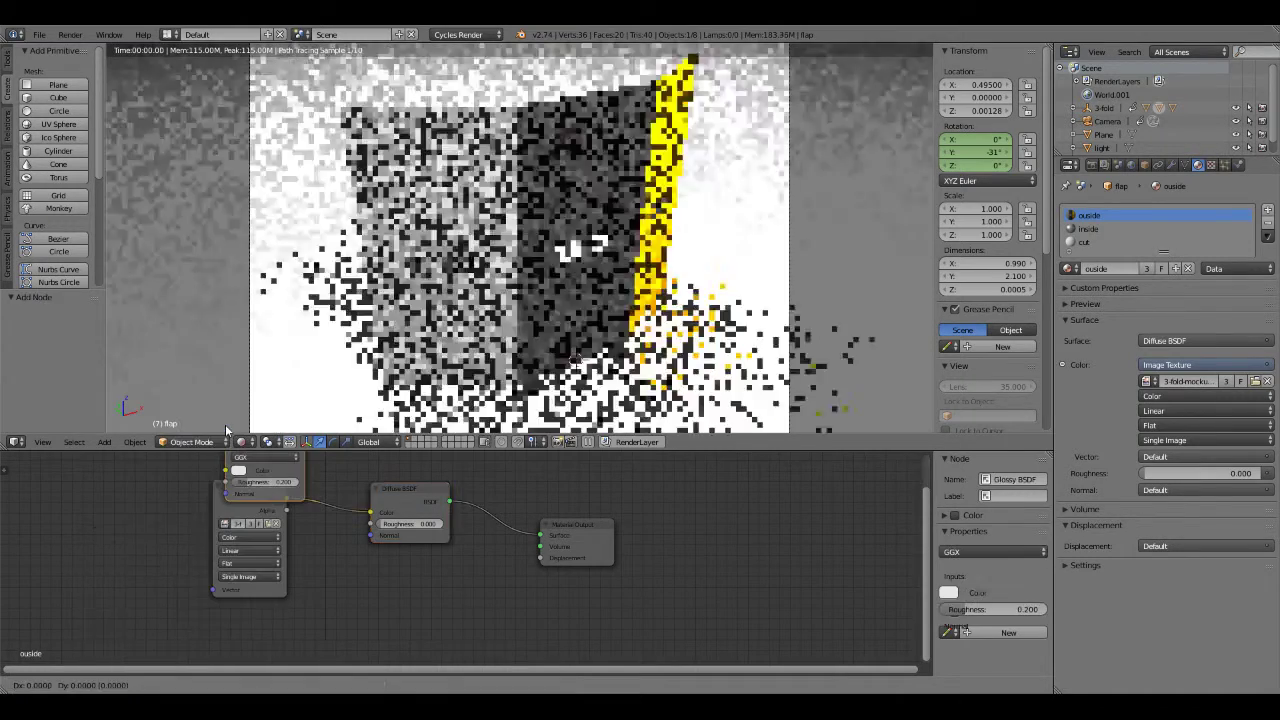
click(228, 425)
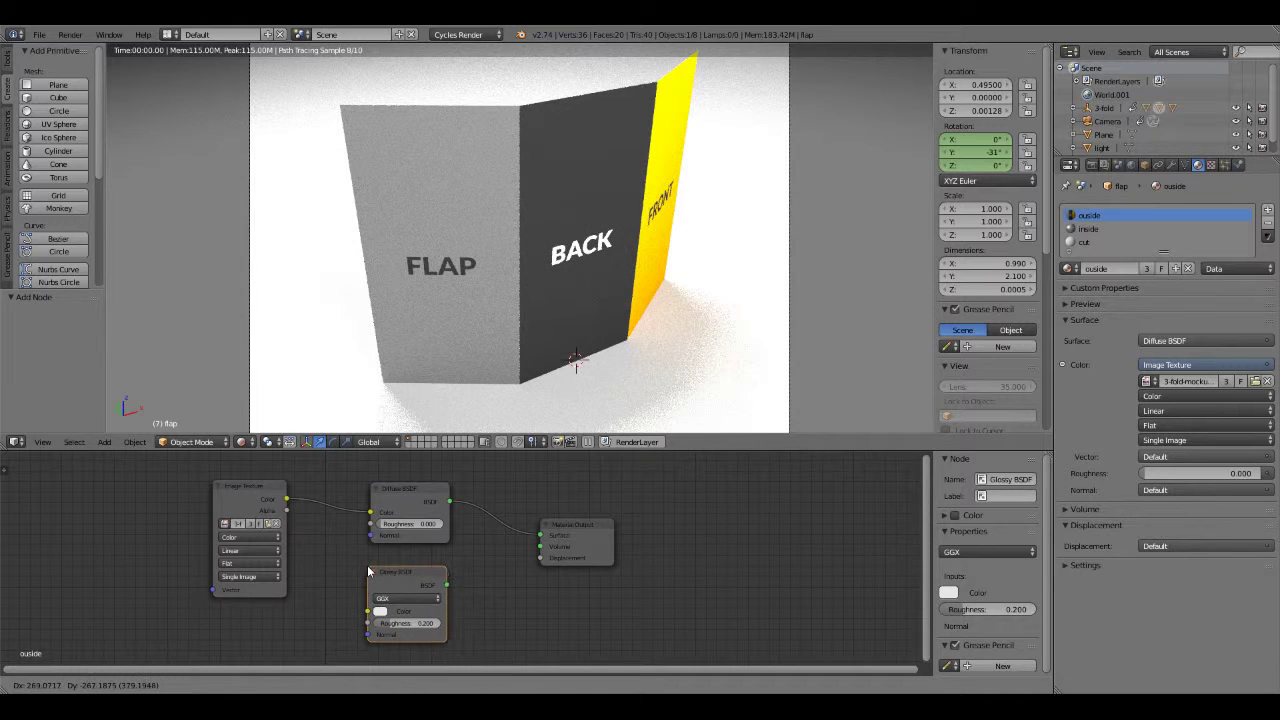
click(367, 565)
click(103, 686)
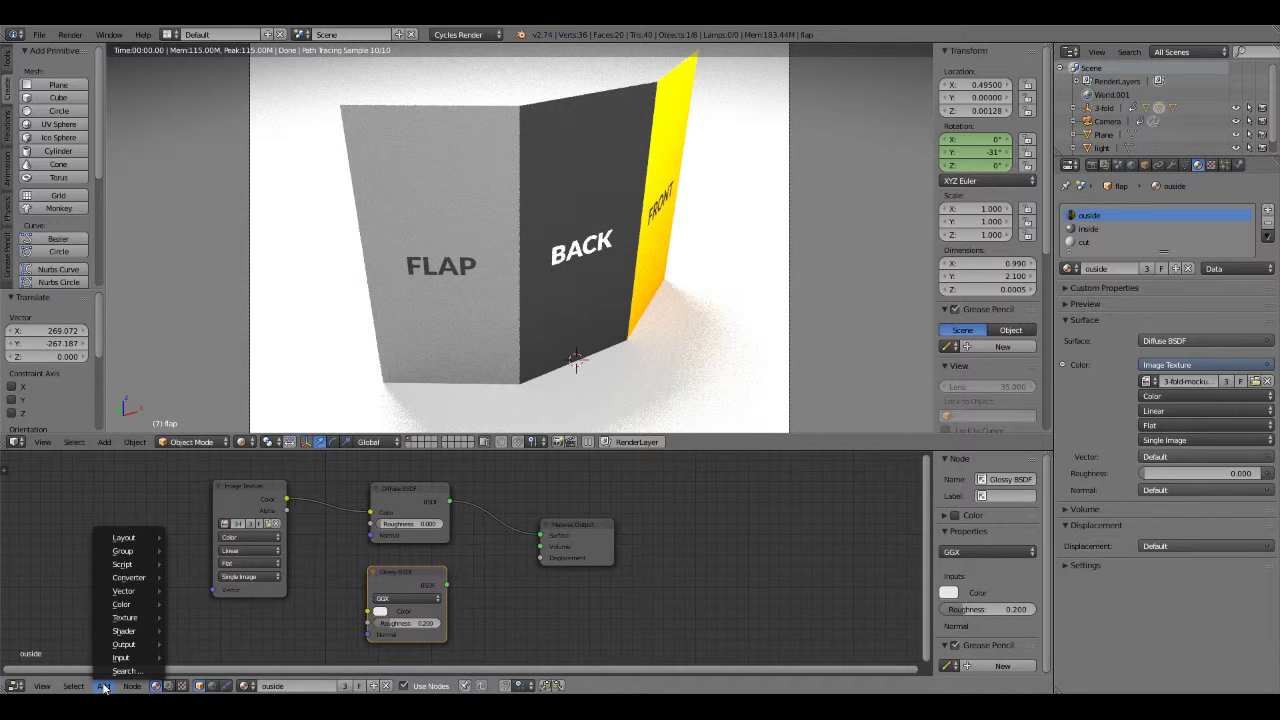
mouse_move(124, 630)
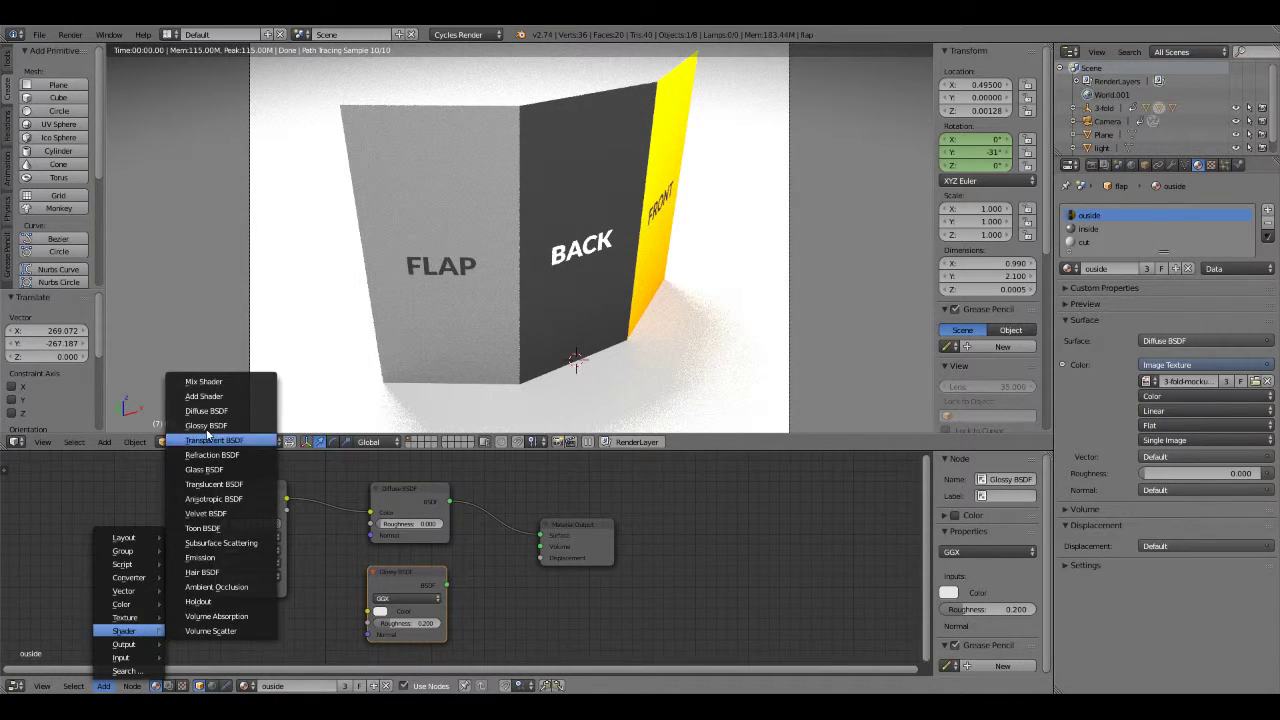
click(205, 382)
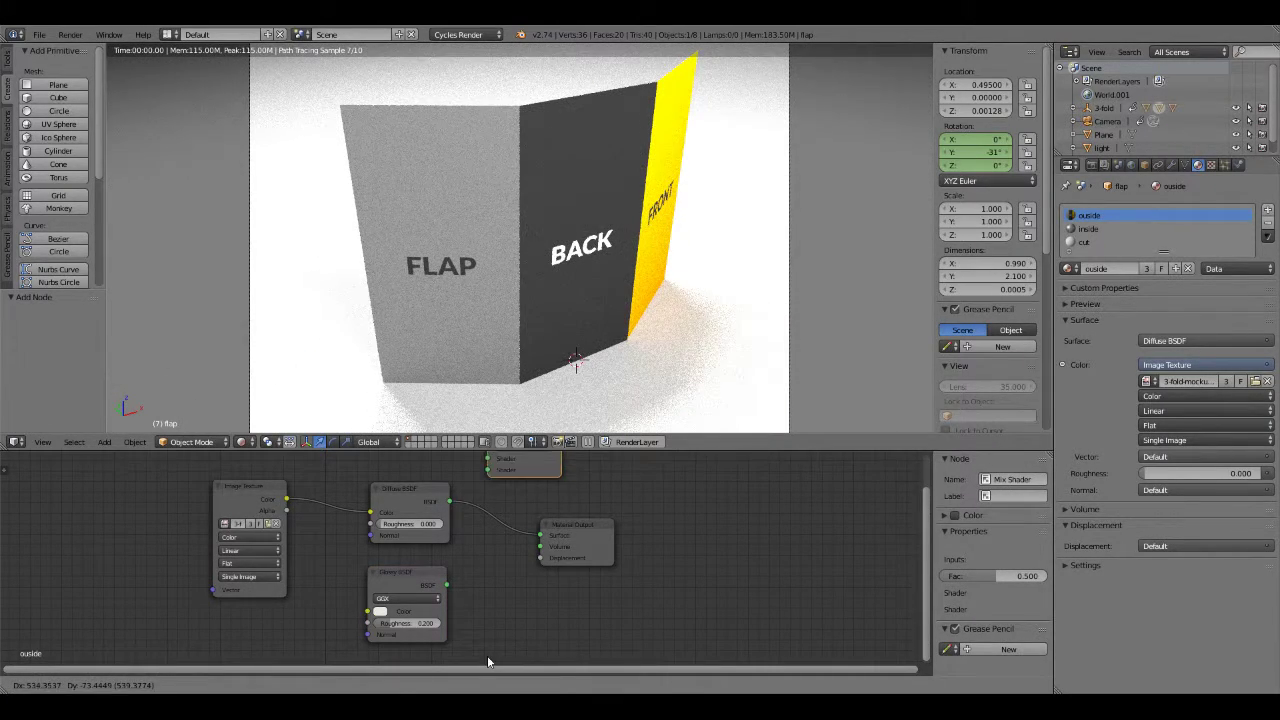
click(497, 517)
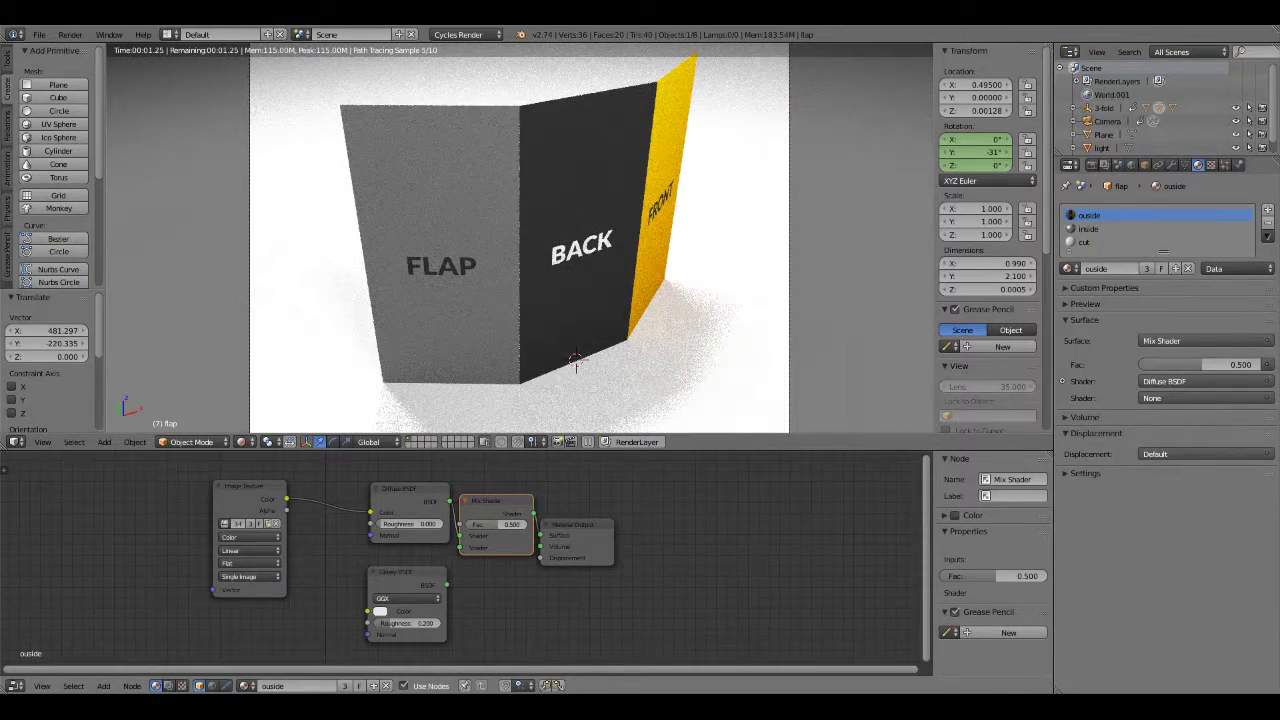
drag(446, 584, 460, 548)
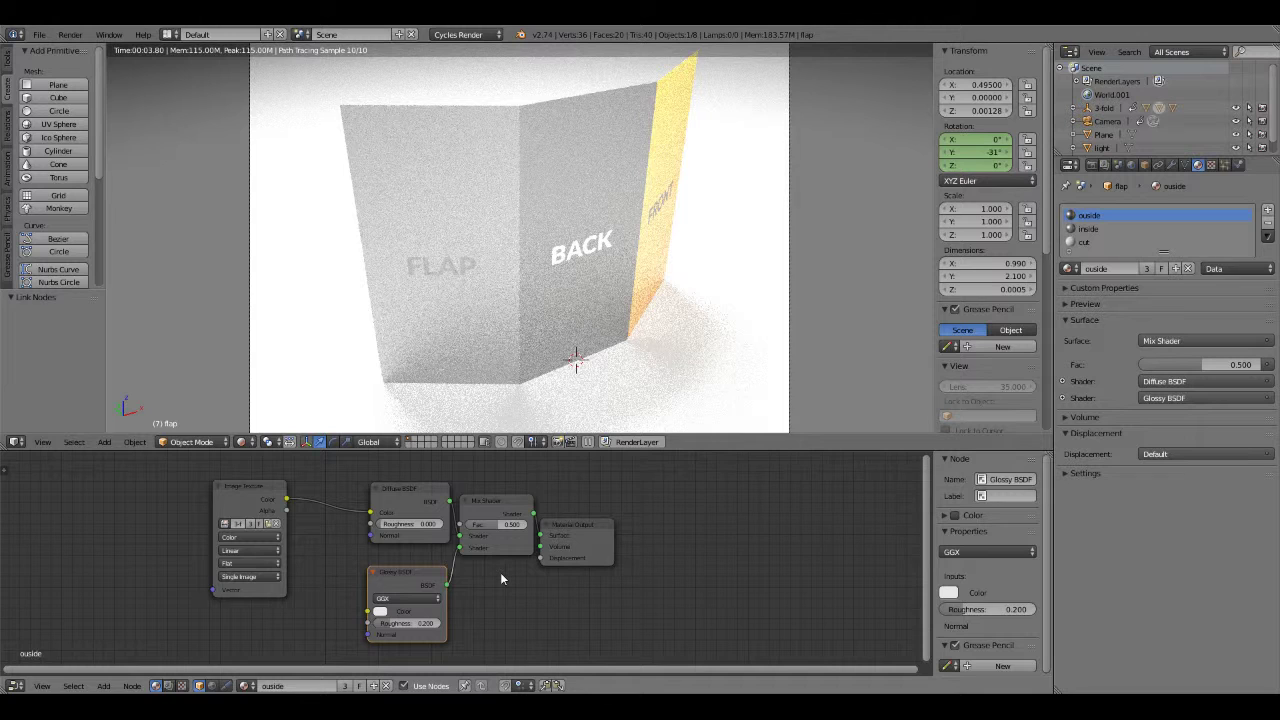
click(502, 524)
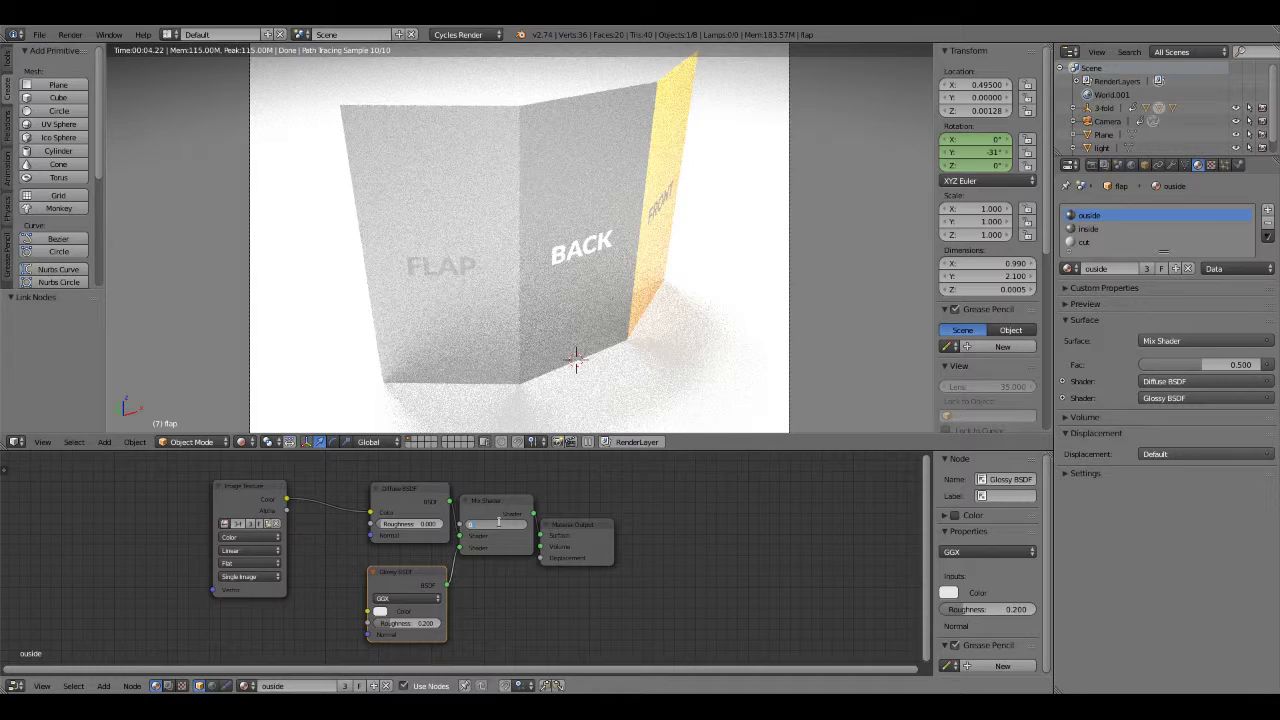
Set the Mix Shader factor to 0.1 and the Glossy roughness to 0.
text(0.1)
key(Return)
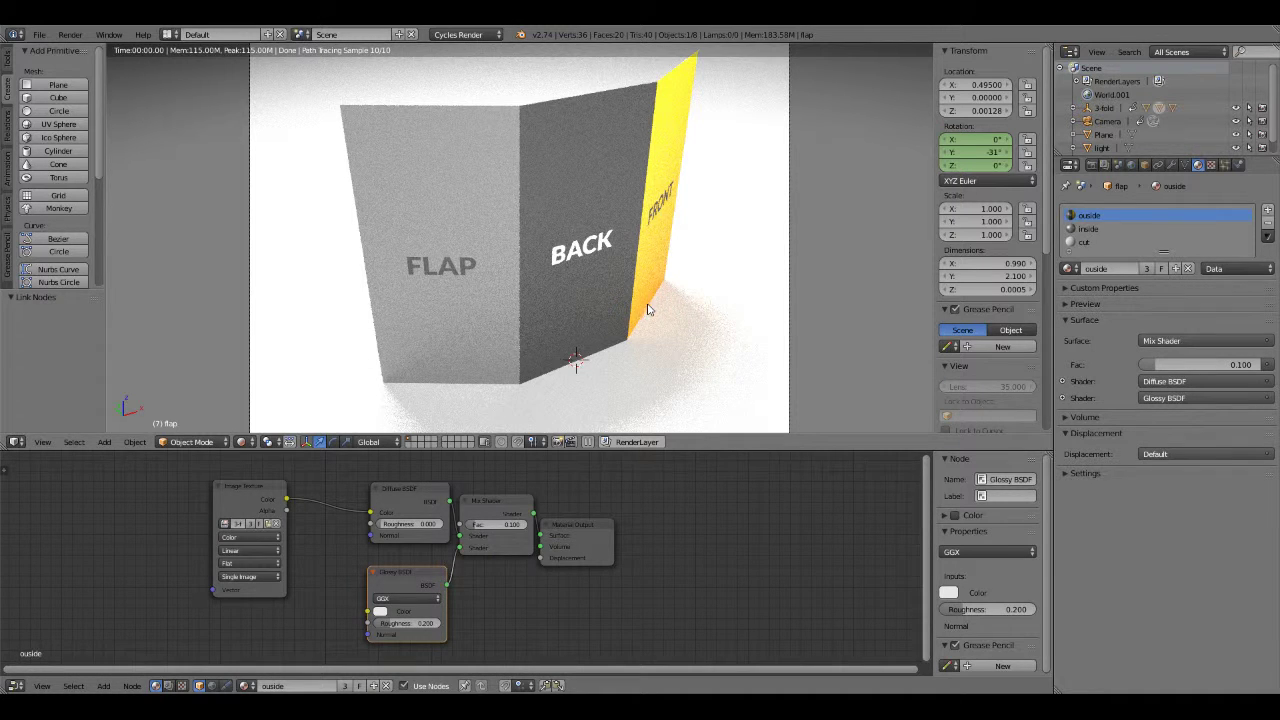
mouse_move(650, 308)
middle_down()
mouse_move(753, 358)
mouse_move(571, 297)
middle_up()
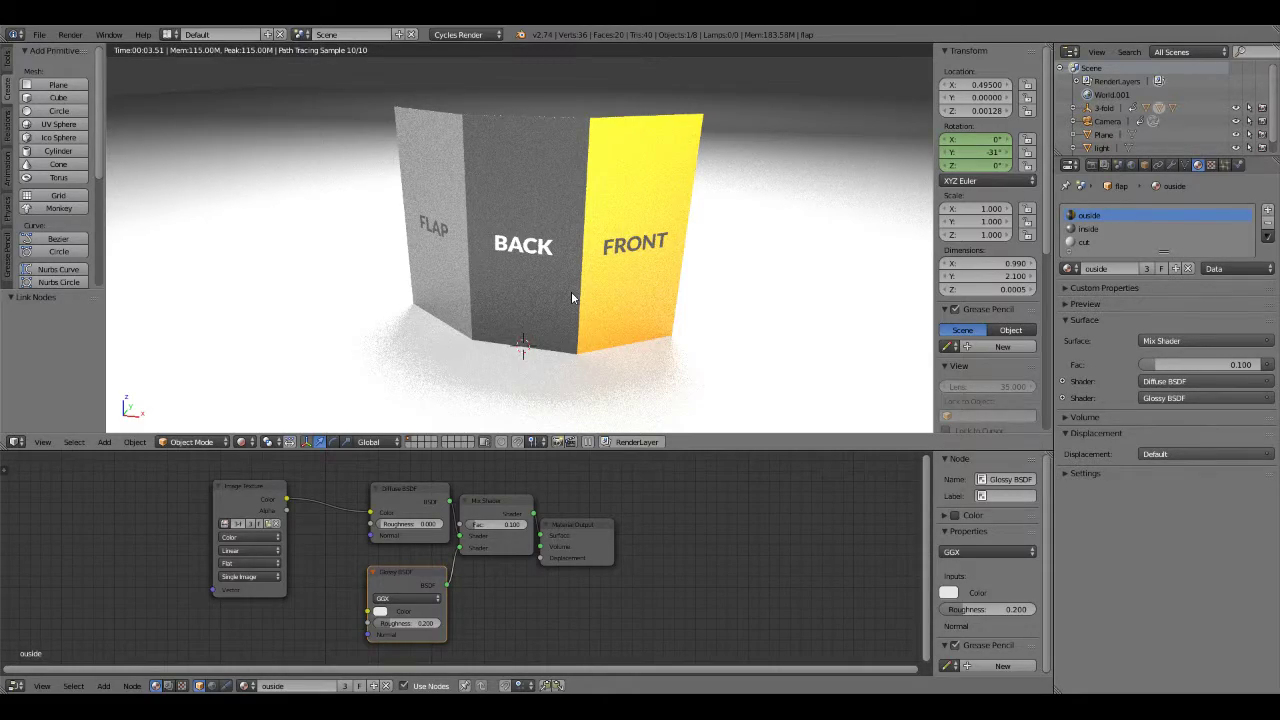
mouse_move(571, 291)
middle_down()
mouse_move(565, 250)
mouse_move(616, 257)
middle_up()
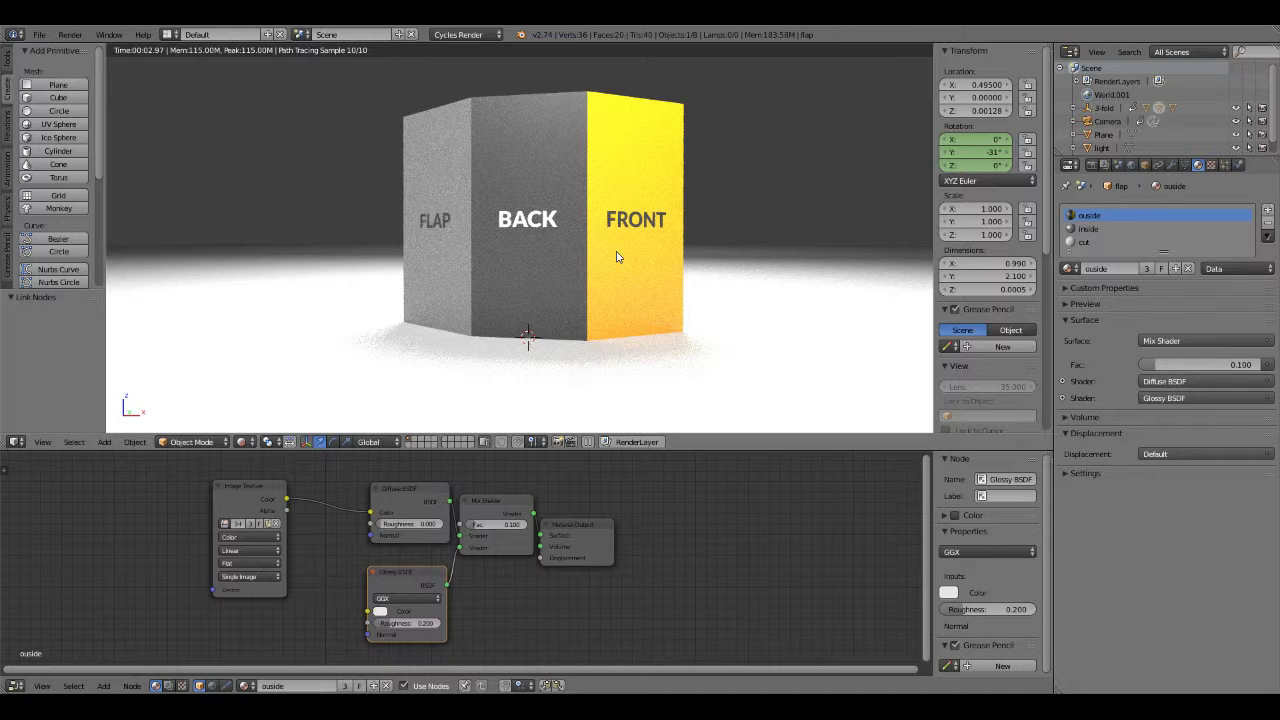
click(412, 623)
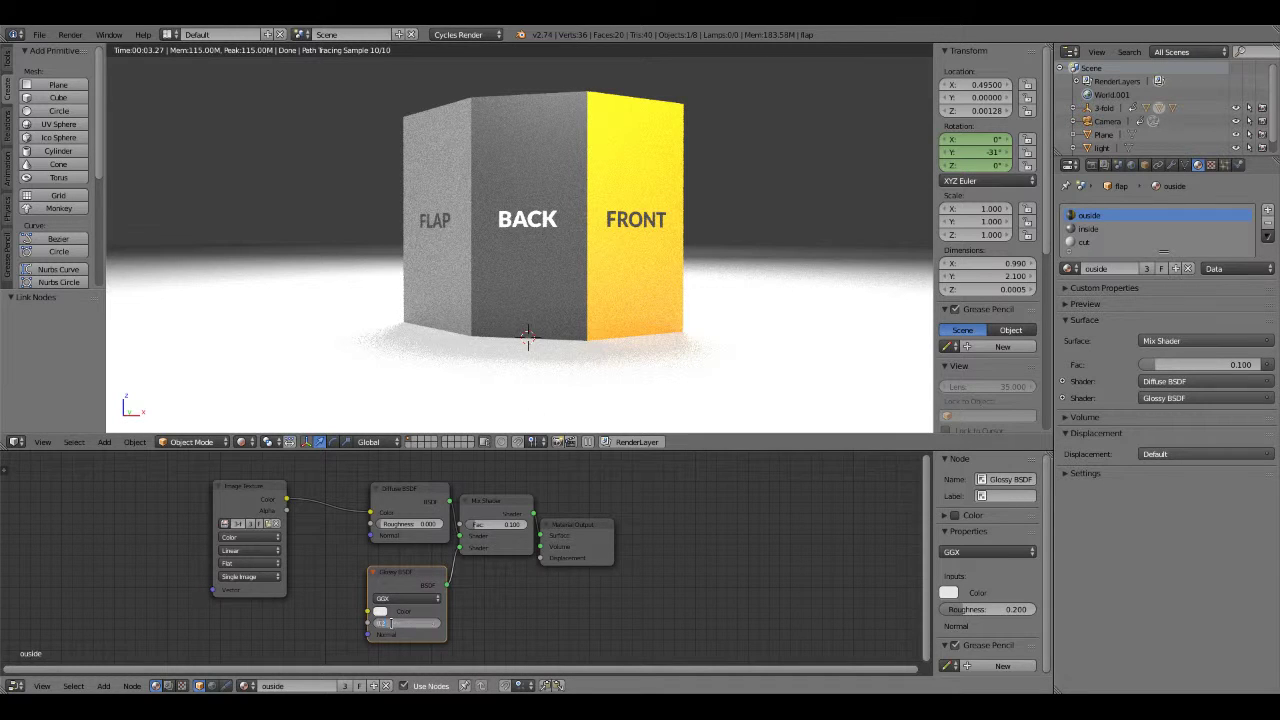
text(0)
key(Return)
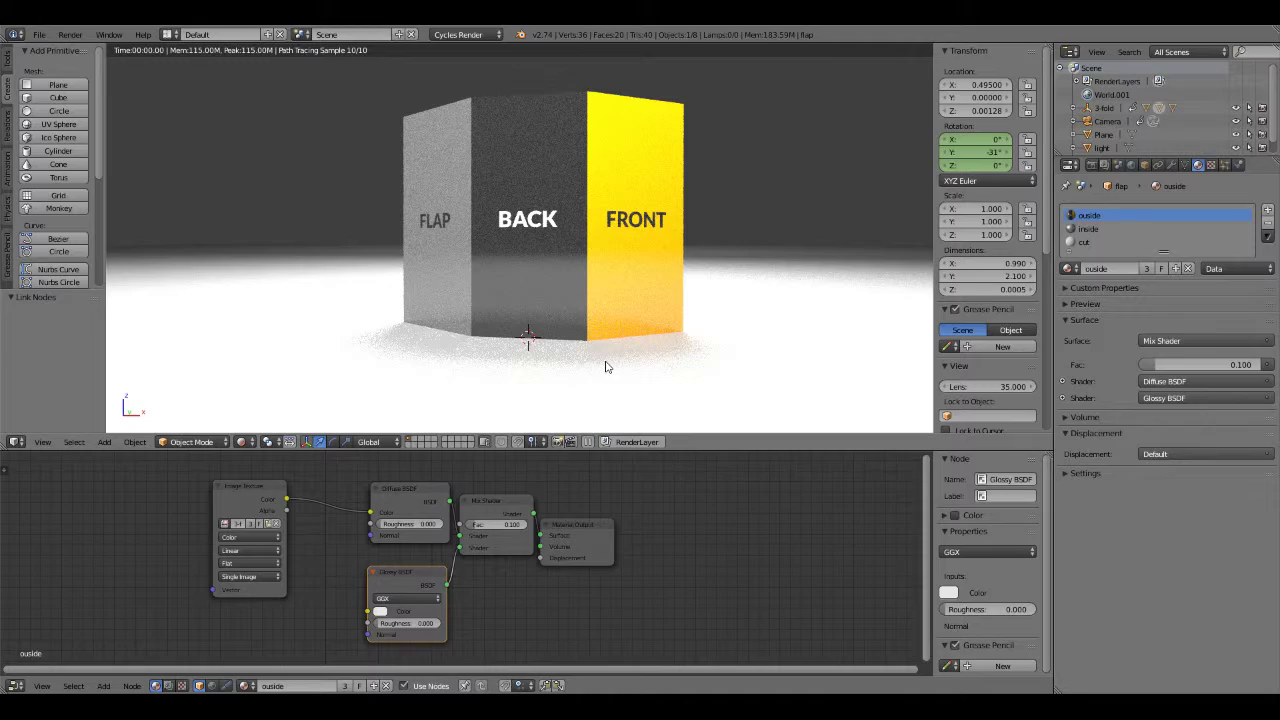
Make the Glossy colour full-brightness white and lower the Mix factor to 0.05.
mouse_move(603, 343)
middle_down()
mouse_move(560, 318)
mouse_move(584, 342)
middle_up()
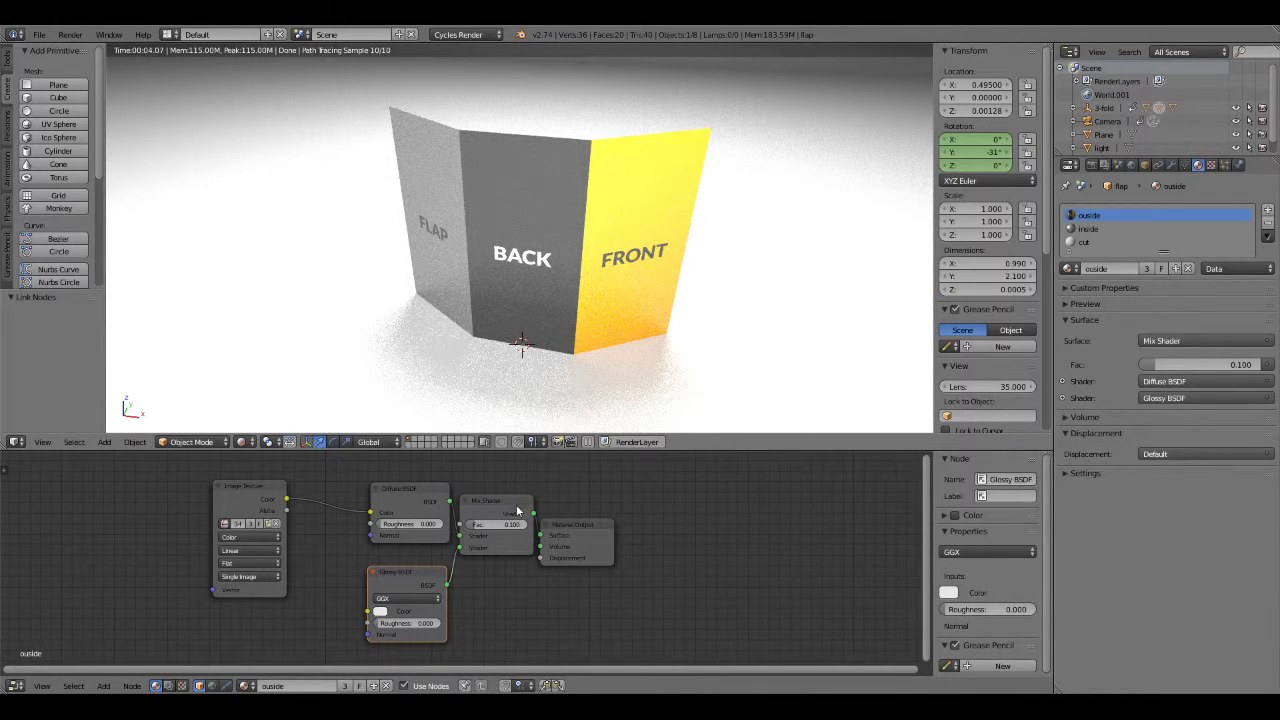
click(381, 611)
click(464, 470)
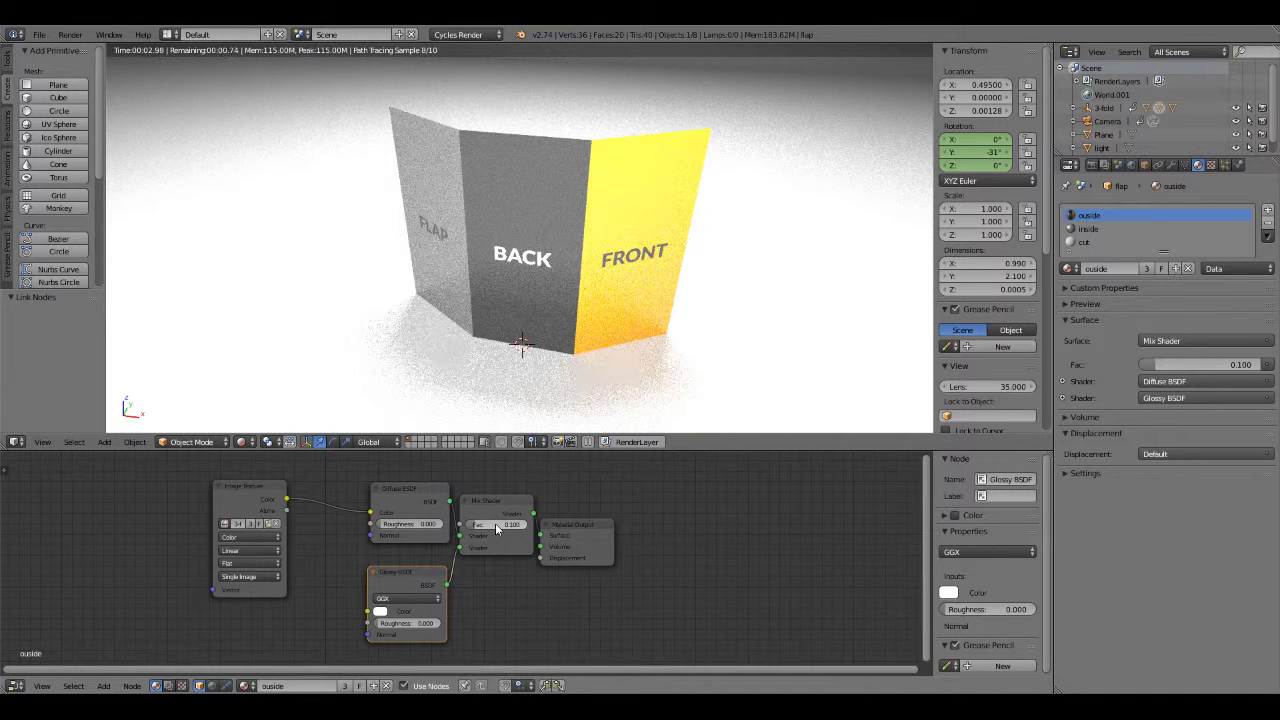
click(496, 527)
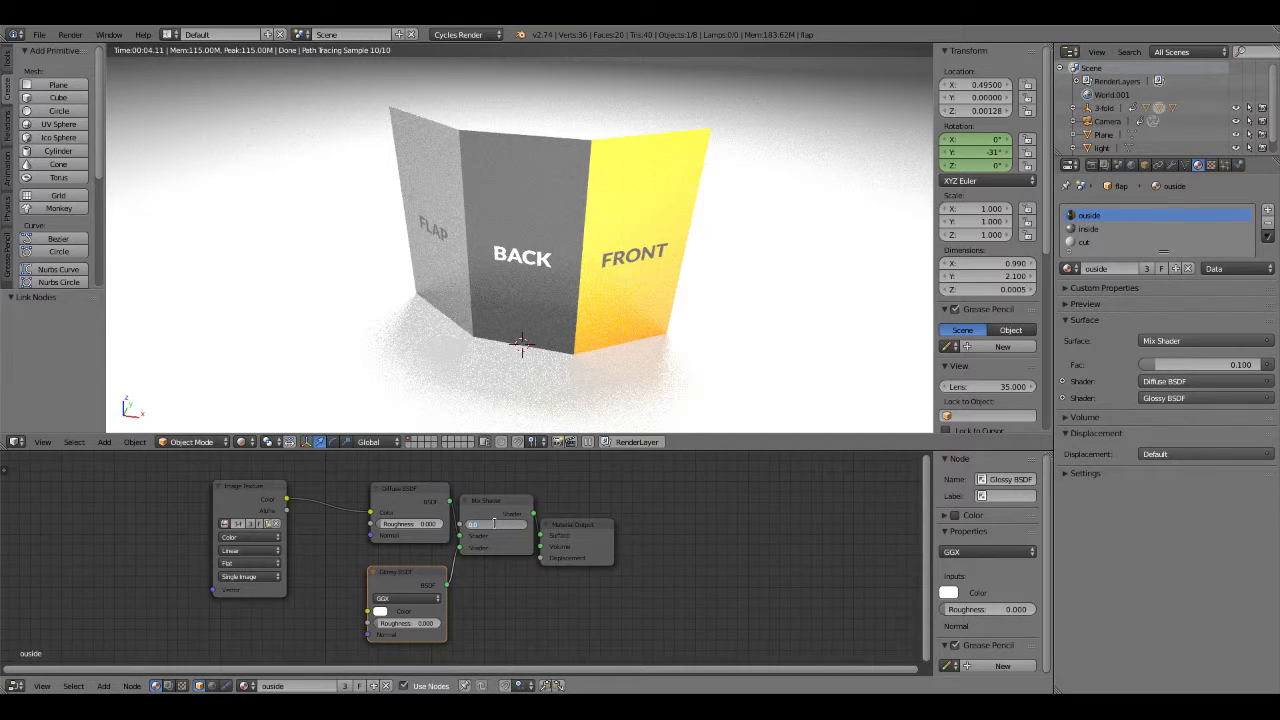
text(5)
key(Return)
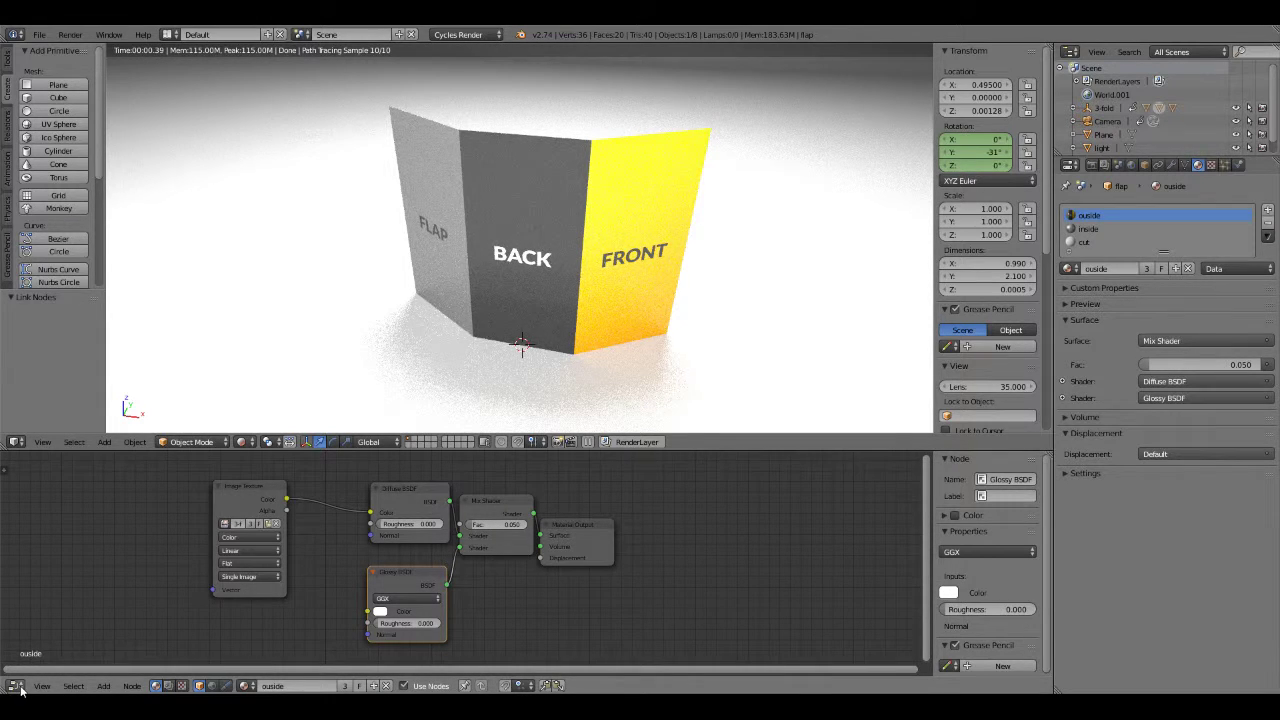
Switch to the inside material and set its Glossy roughness to 0.
middle_drag(687, 292, 543, 249)
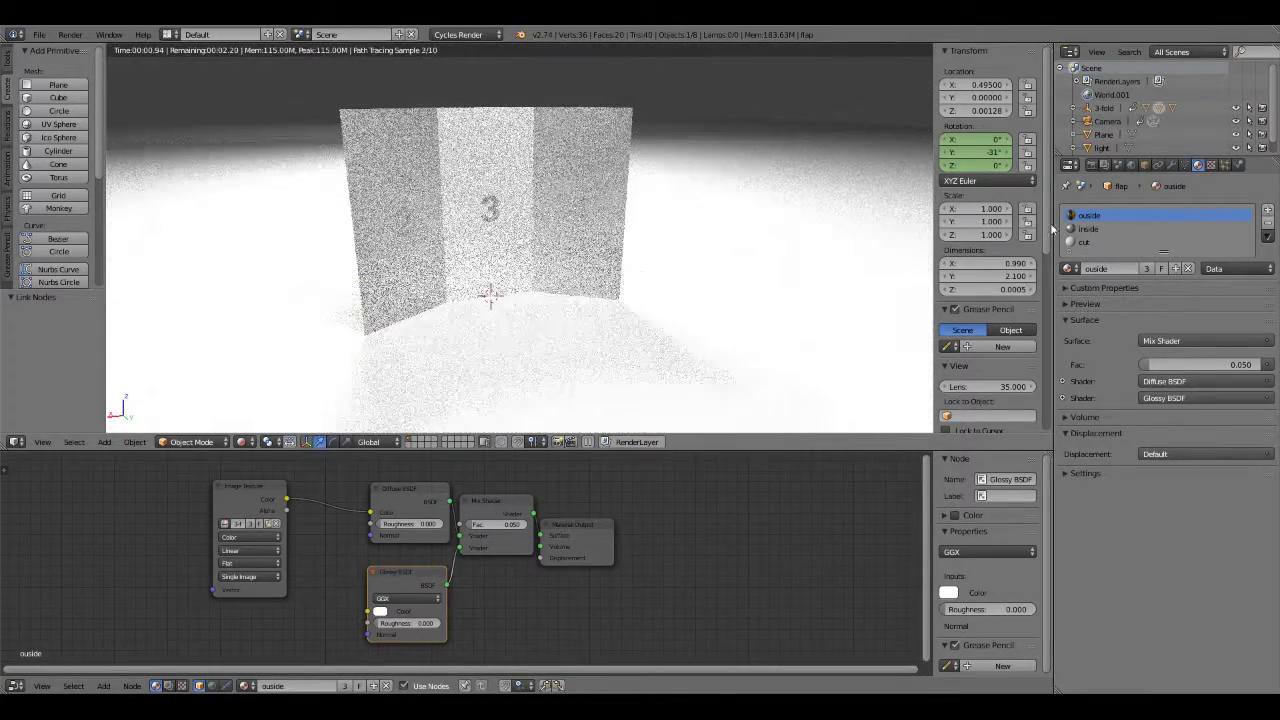
click(1087, 229)
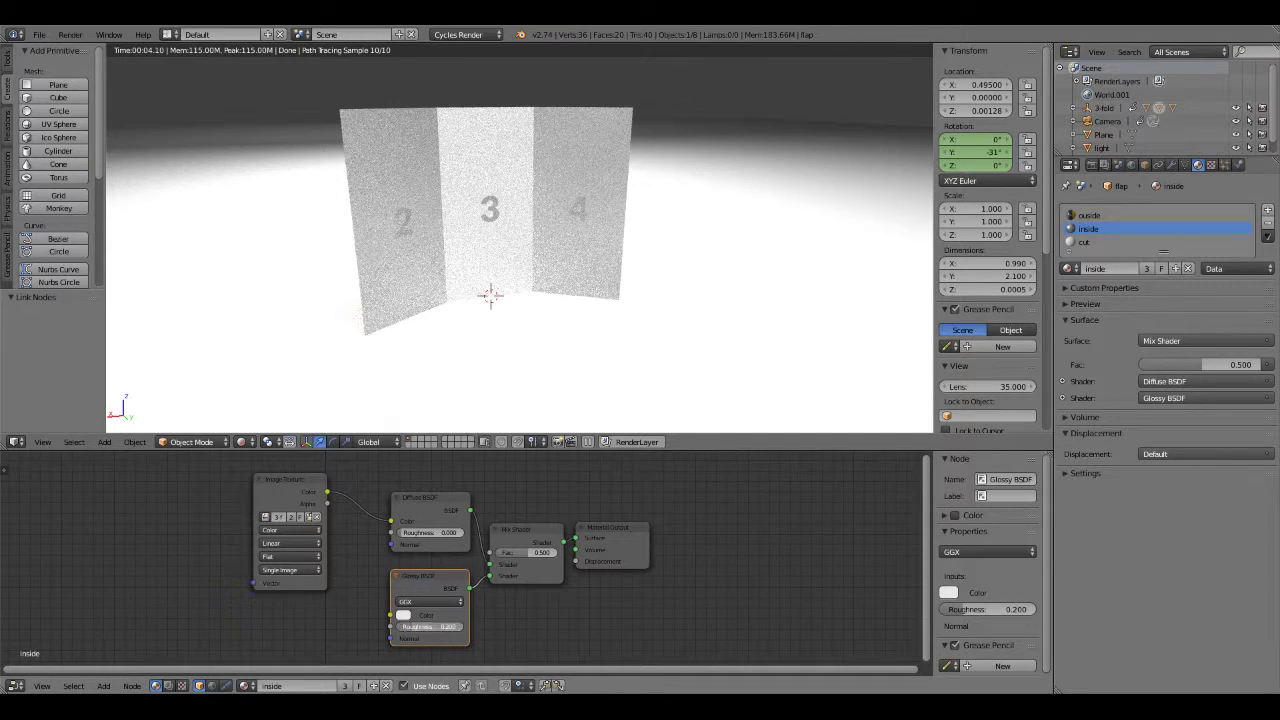
click(431, 626)
text(0)
key(Return)
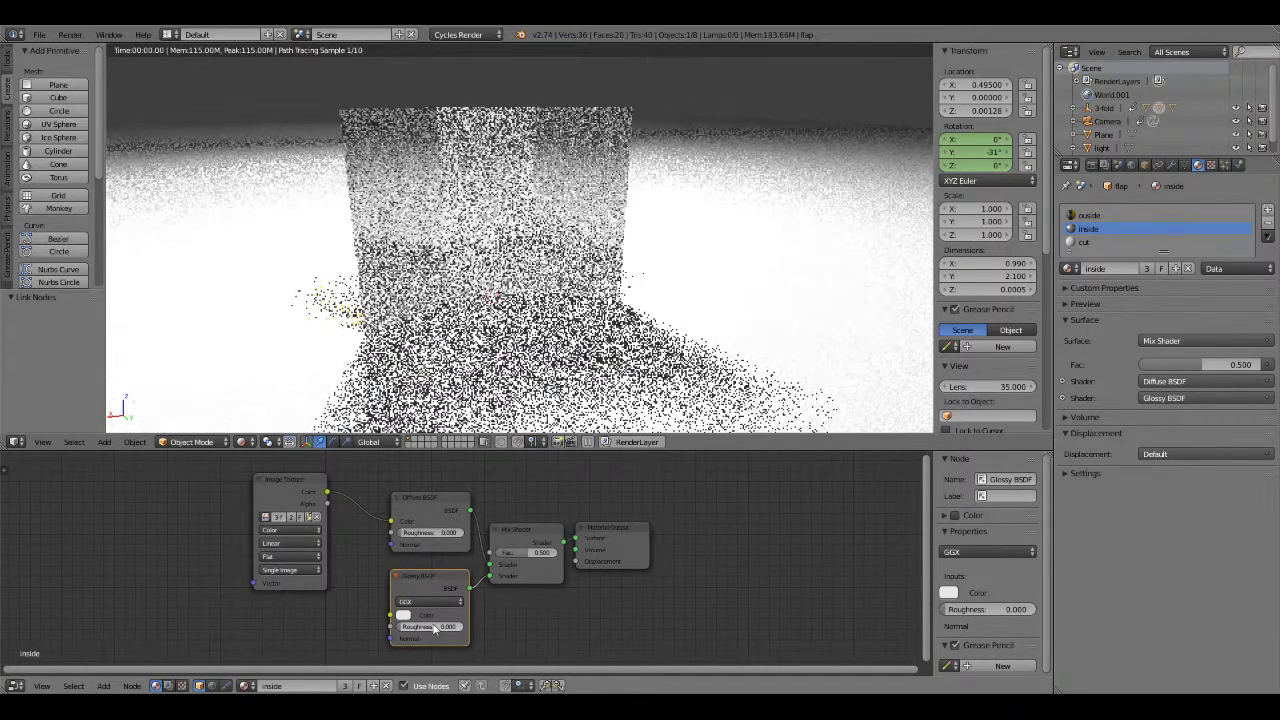
Set the inside material's Mix factor to 0.05 and select the floor plane.
click(519, 552)
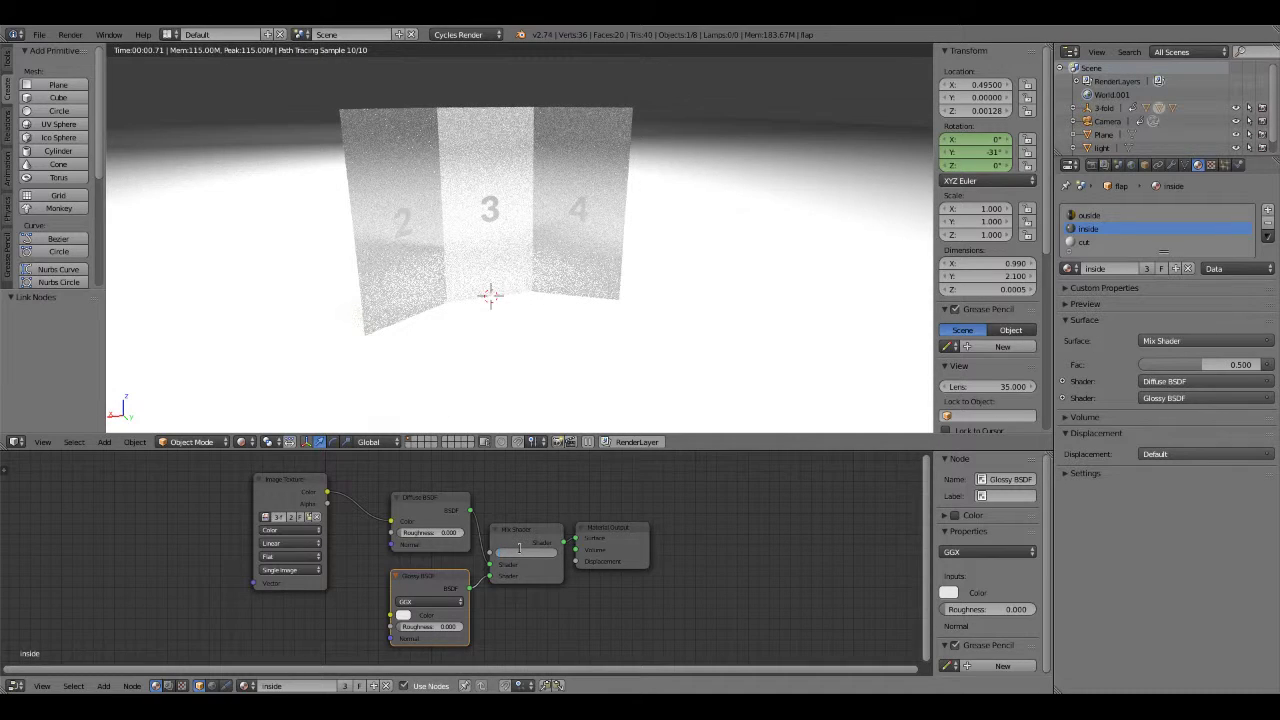
key(BackSpace)
text(0.05)
key(Return)
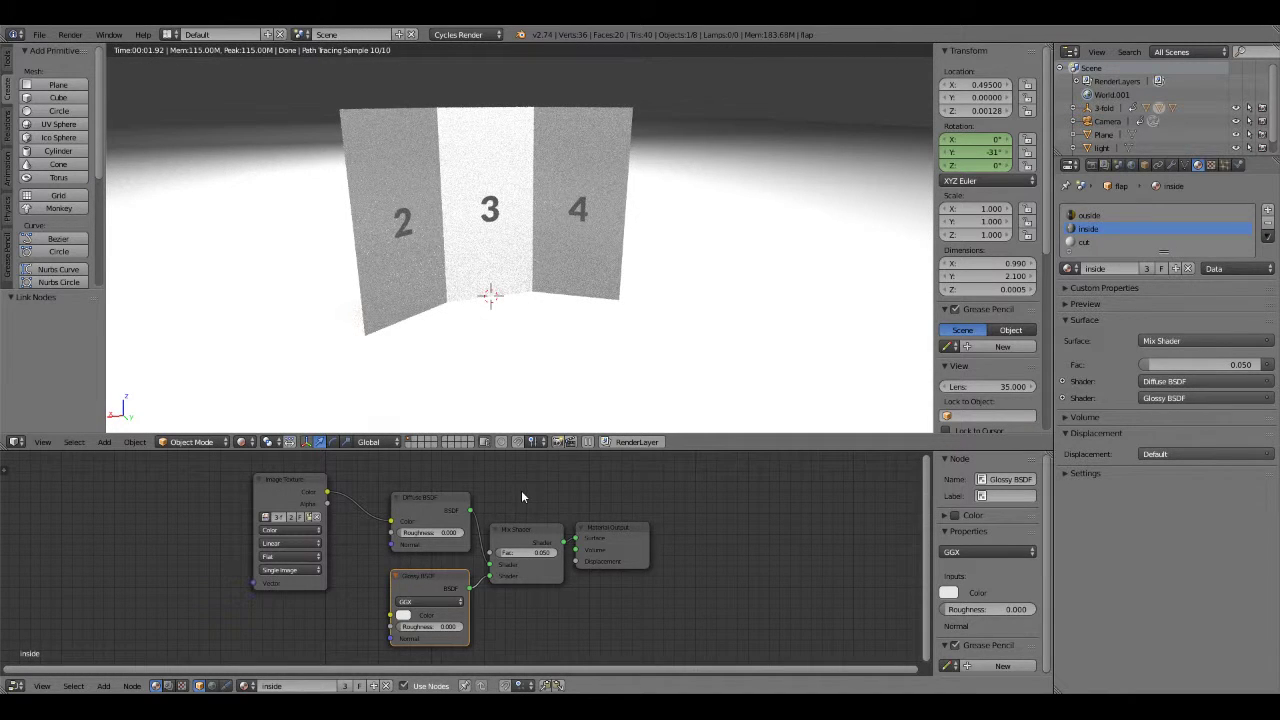
right_click(734, 320)
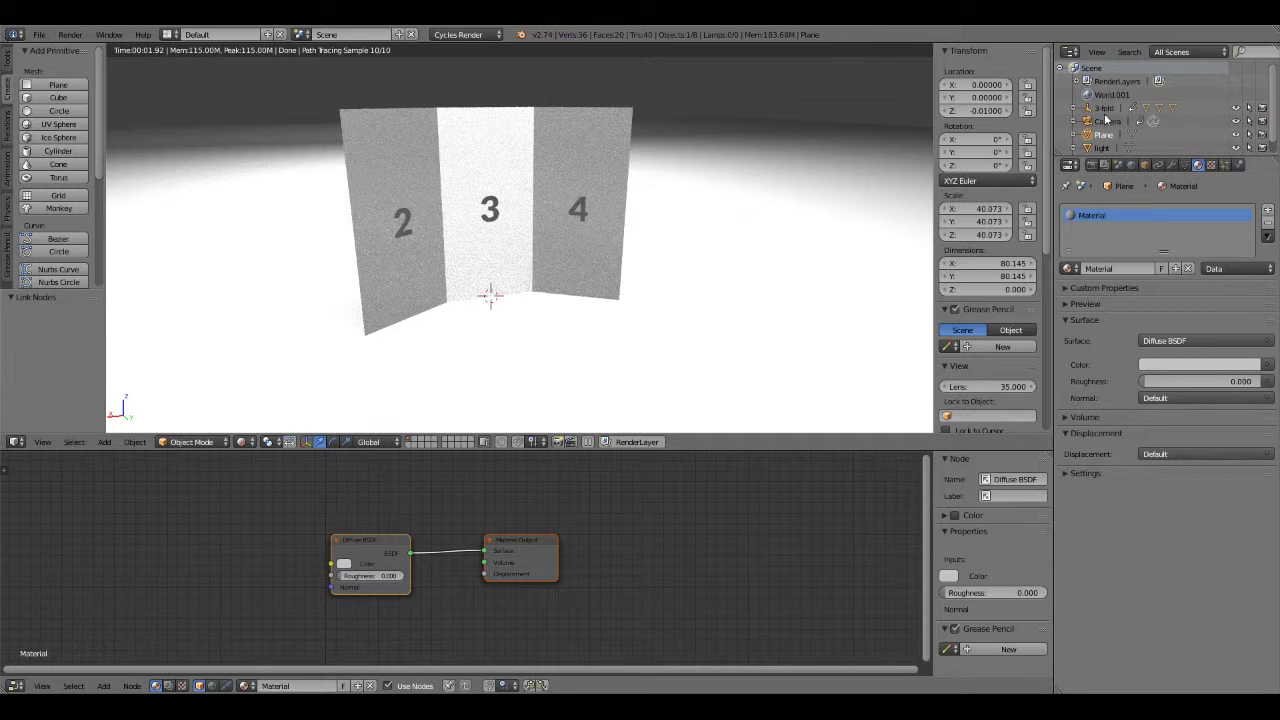
Select the light and lower its emission strength from 50 to 25.
click(1104, 148)
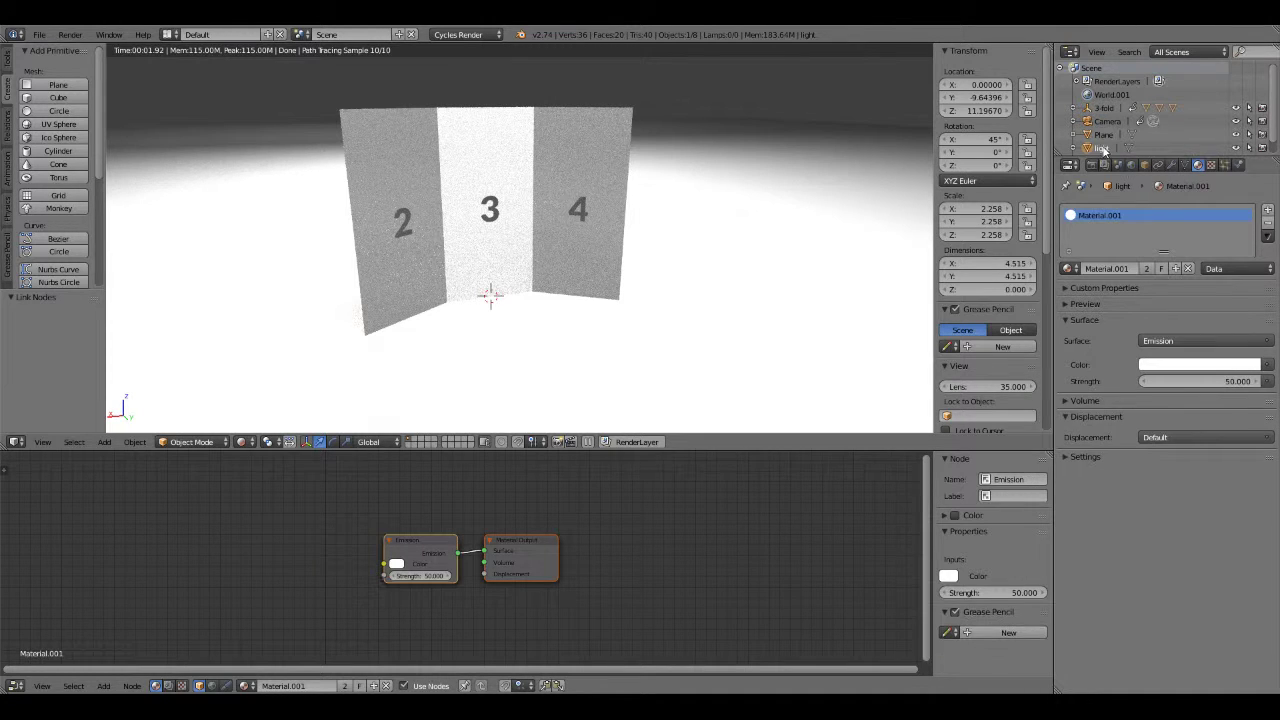
click(1208, 381)
text(25)
key(Return)
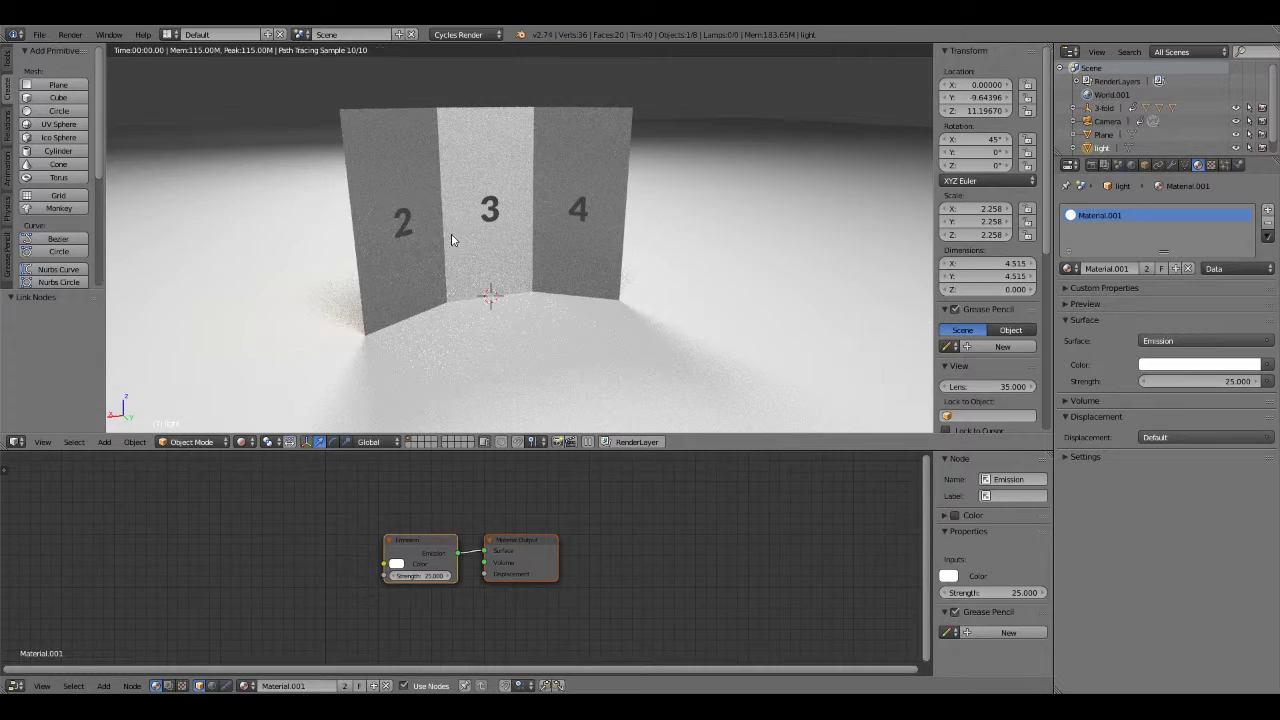
middle_drag(451, 240, 688, 240)
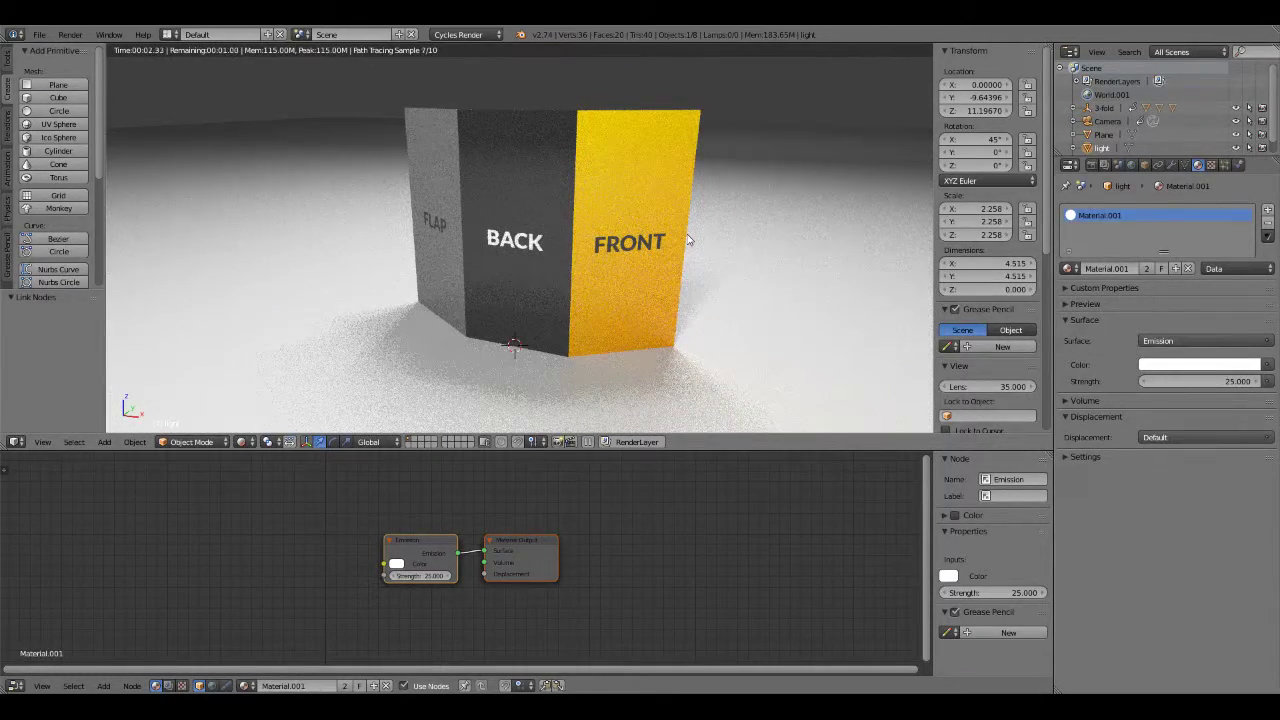
middle_drag(645, 260, 600, 262)
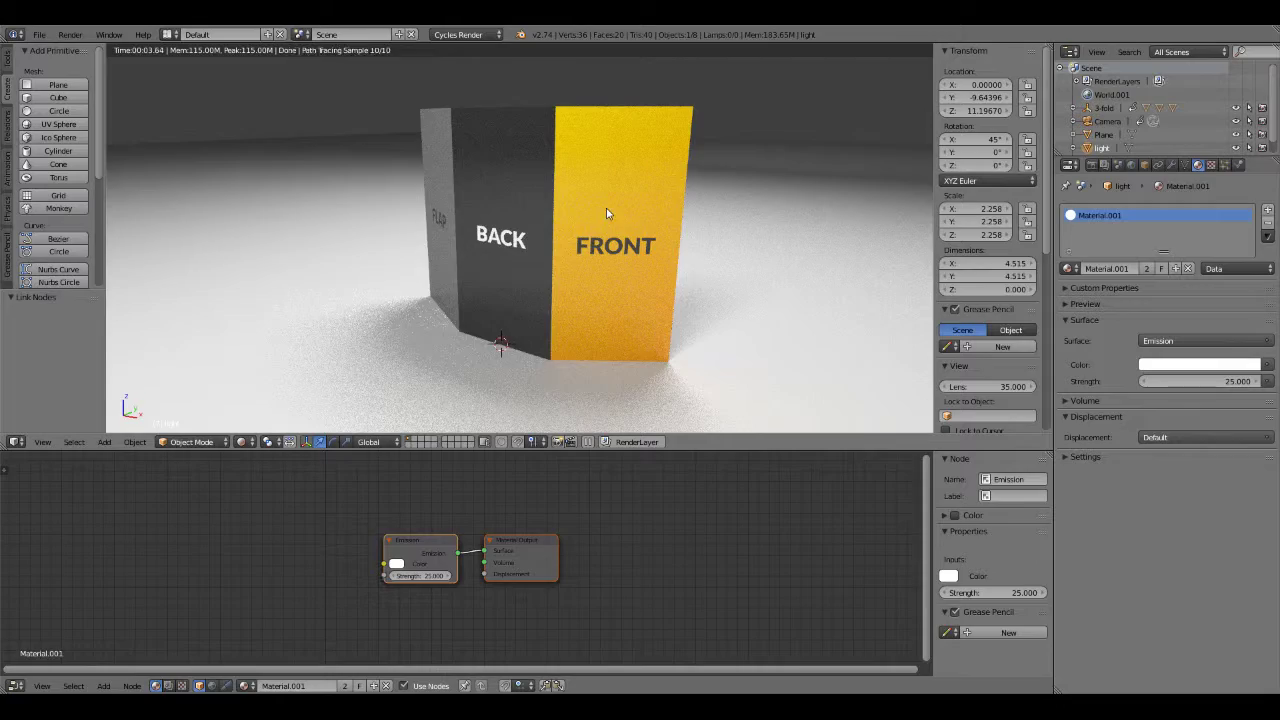
middle_drag(606, 210, 594, 284)
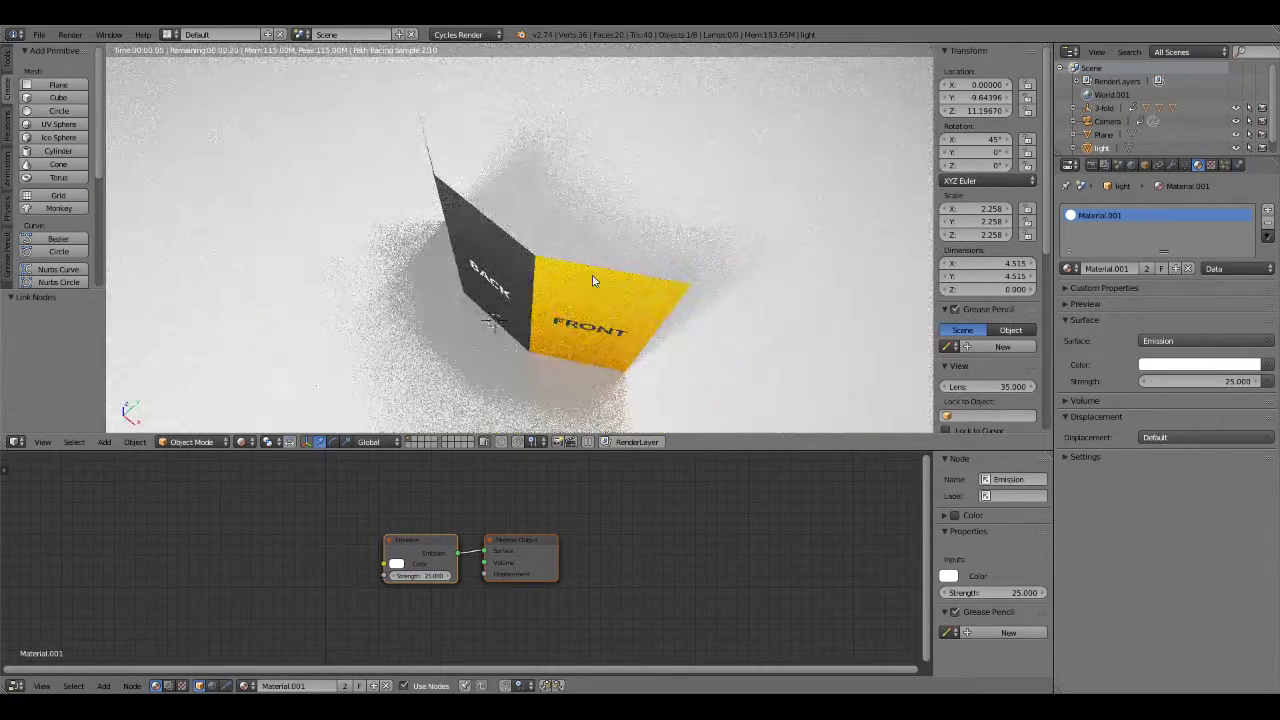
Make the bottom area a Timeline, enlarge the 3D viewport, and view through the scene camera.
click(16, 686)
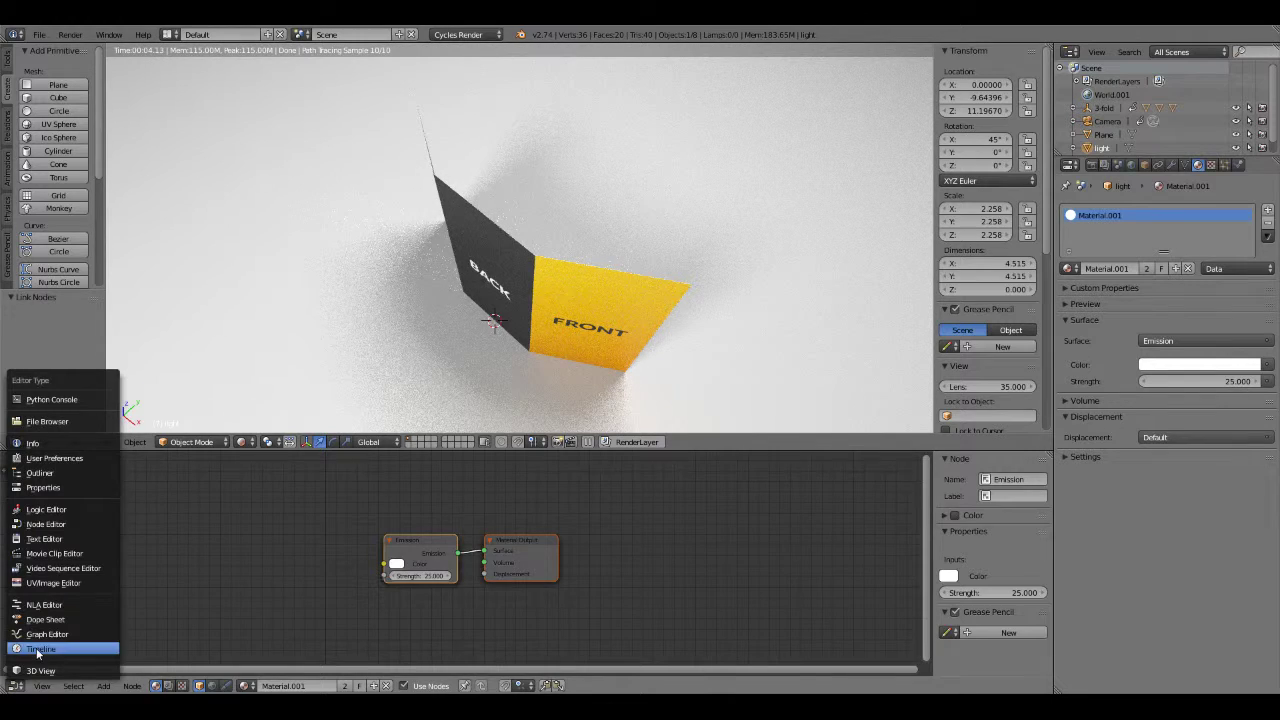
click(40, 649)
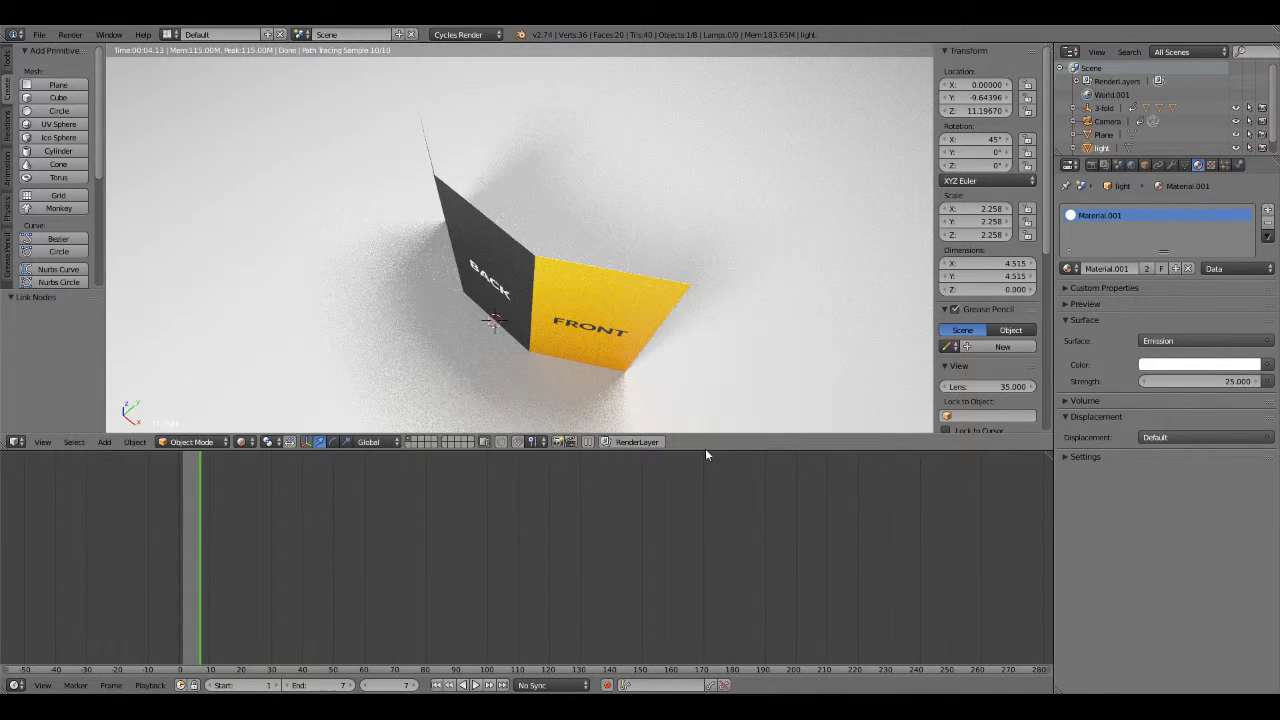
drag(705, 451, 696, 594)
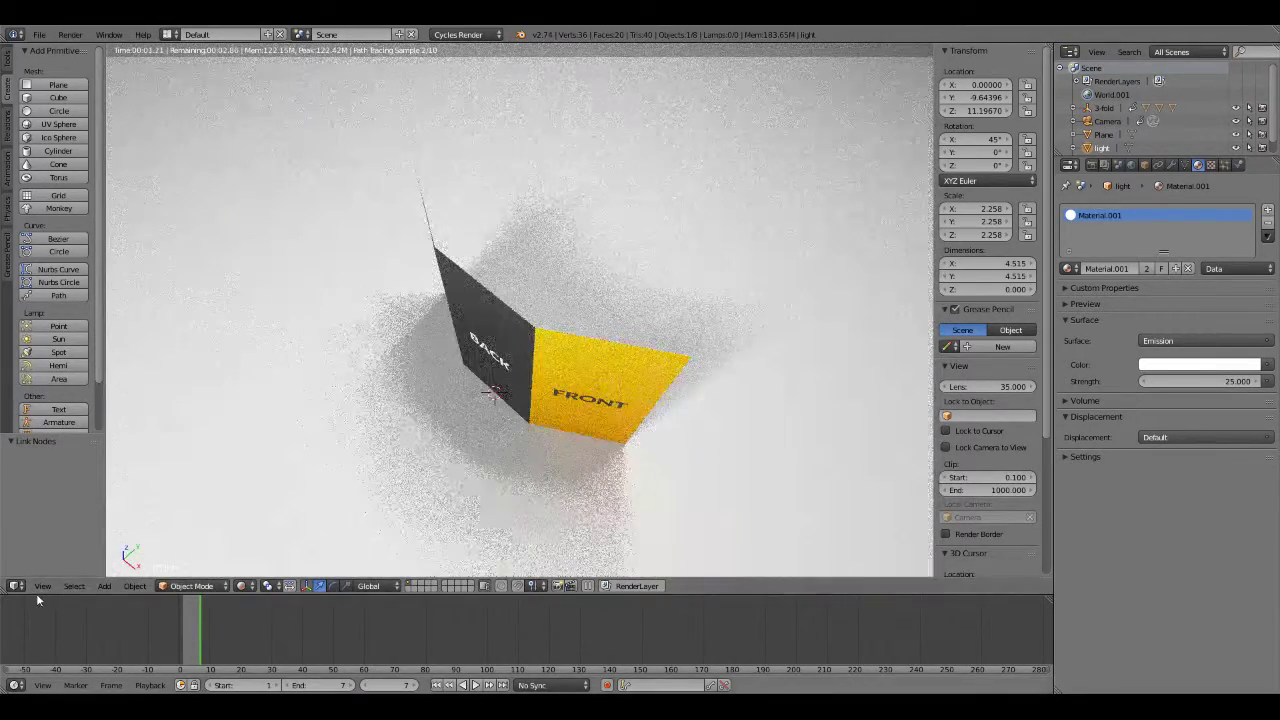
click(44, 588)
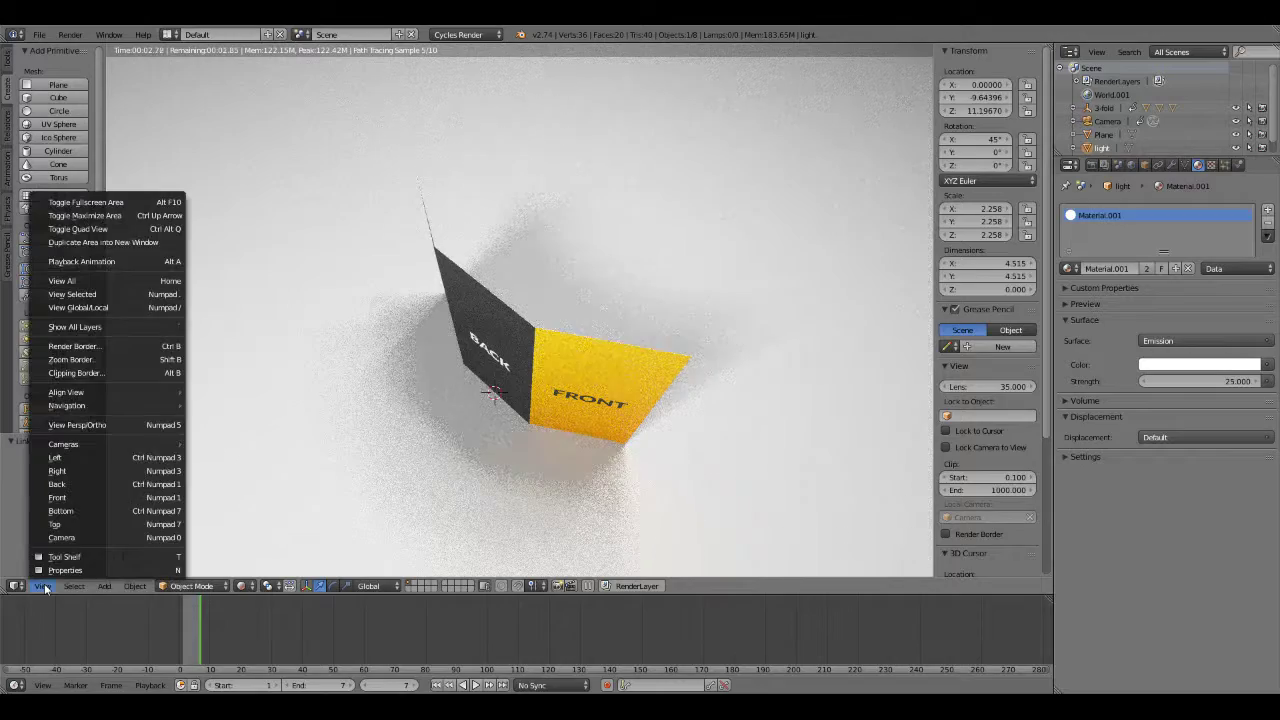
click(64, 537)
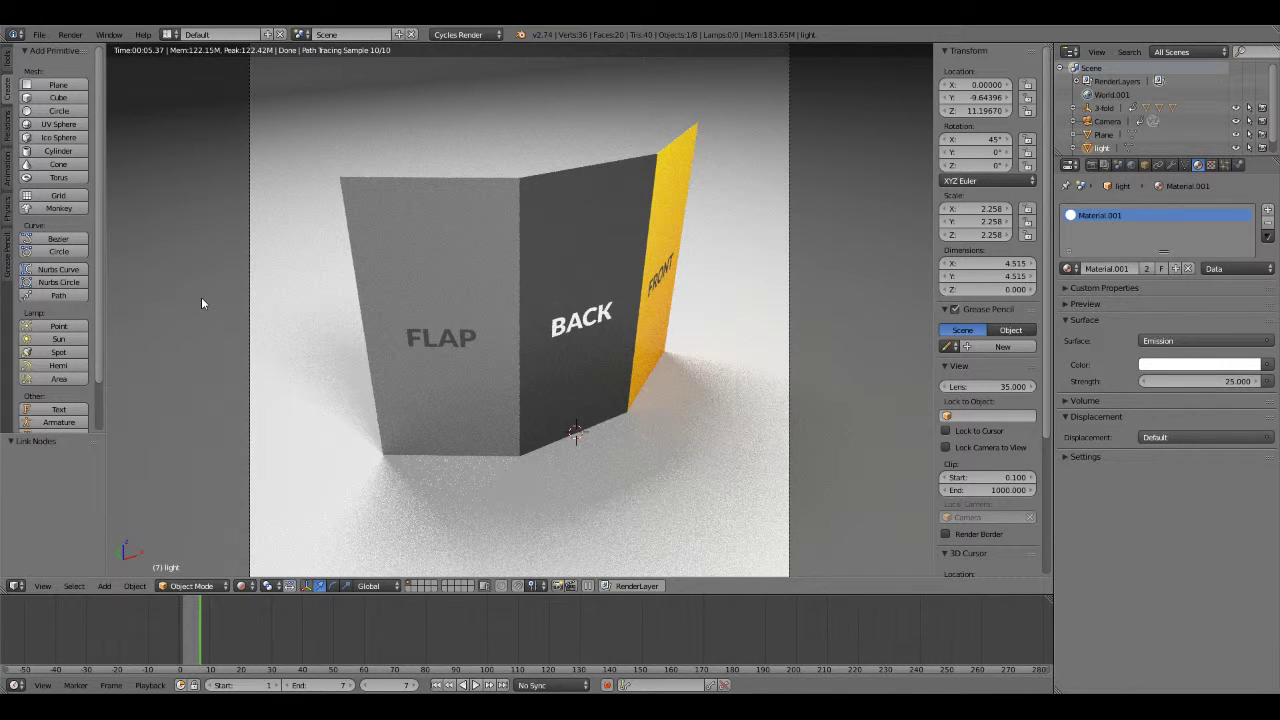
Keyframe the Camera's transform at frame 7, then step back to frame 6.
click(1102, 135)
click(1106, 122)
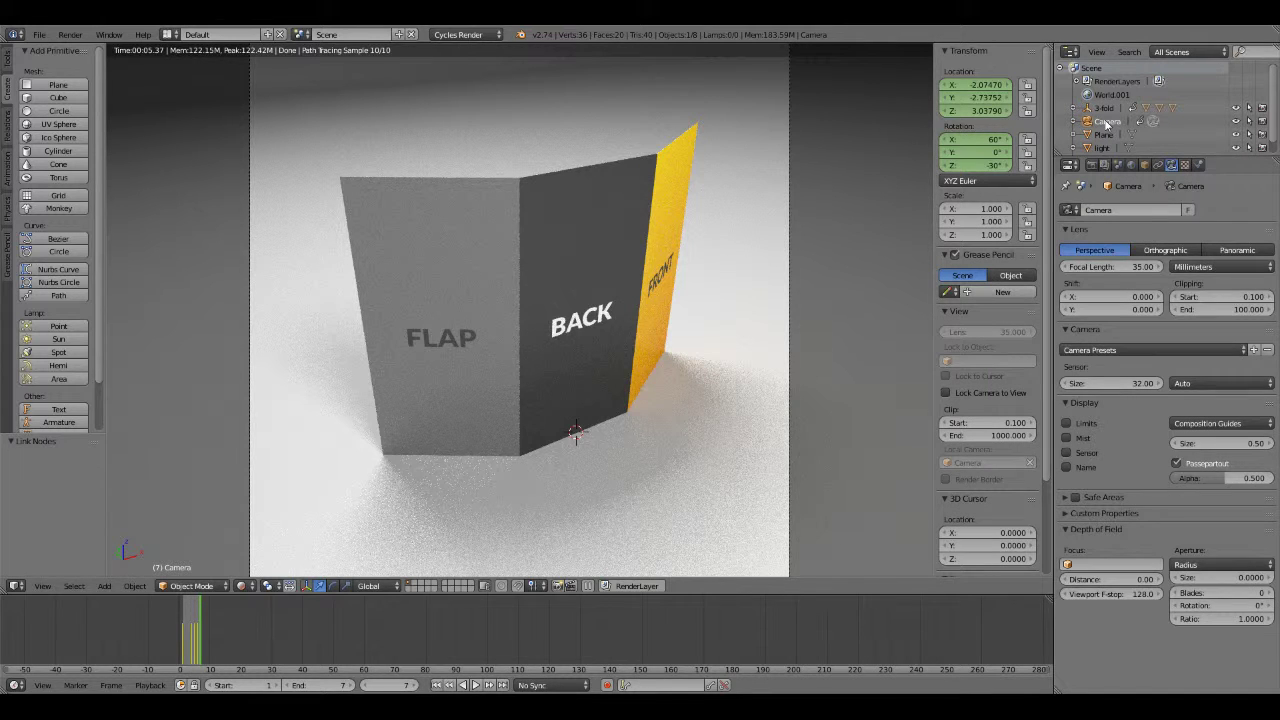
click(1145, 165)
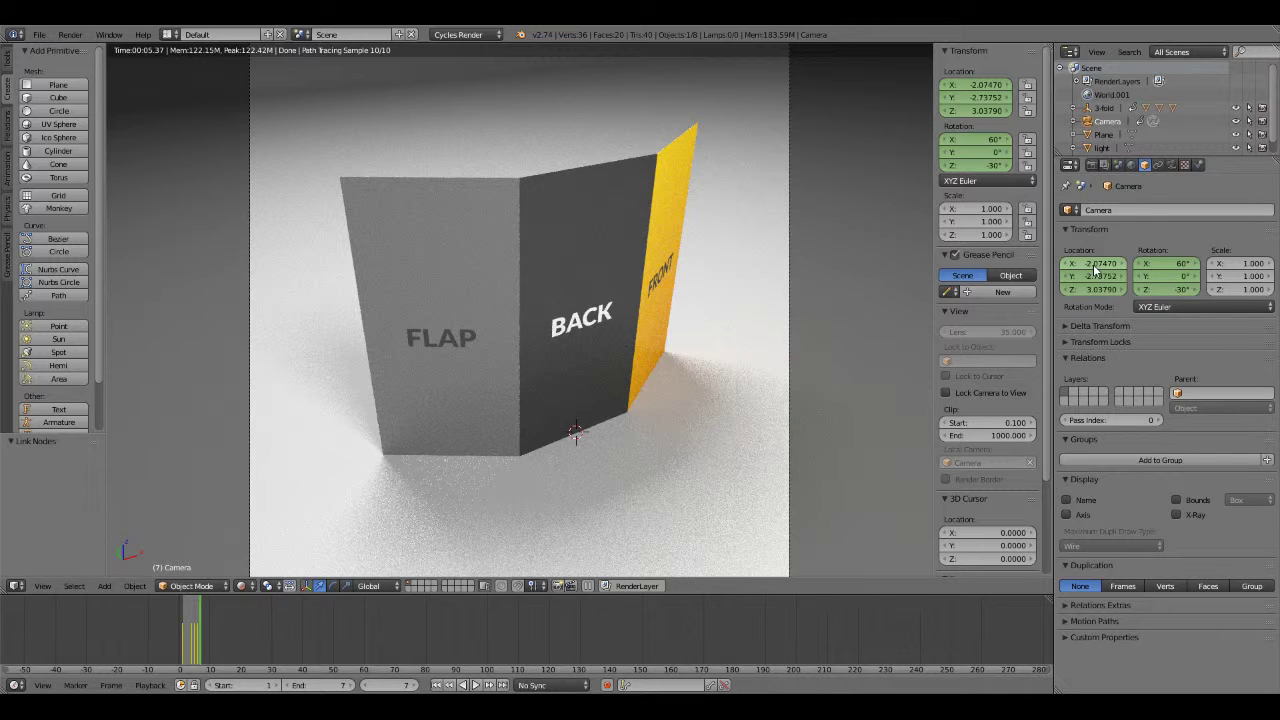
key(i)
key(i)
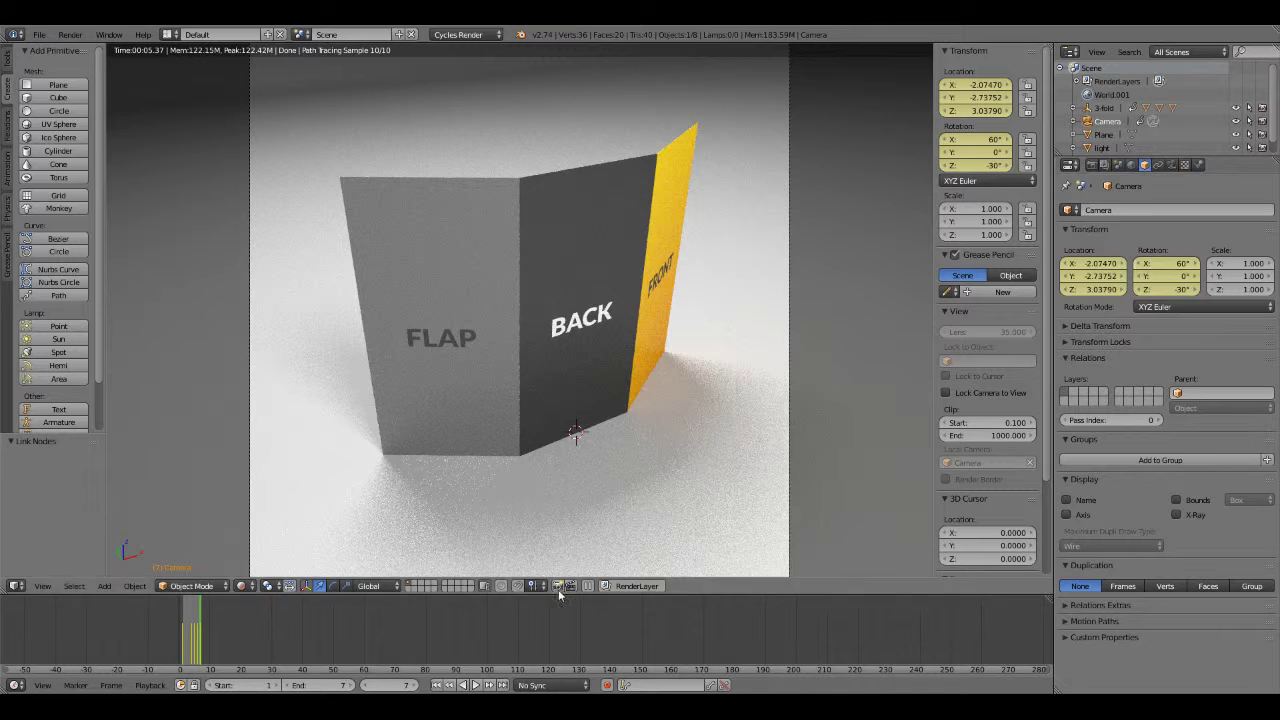
click(365, 686)
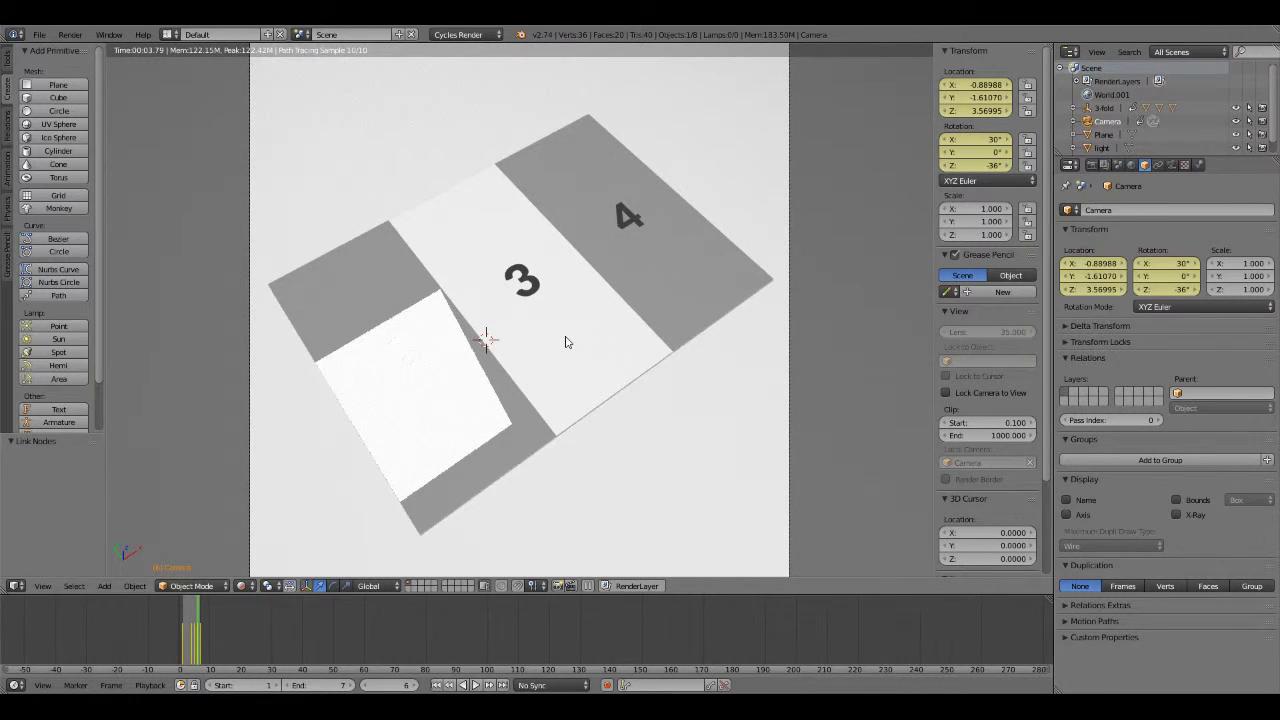
Select the brochure's front panel and expand its outside material's Glossy BSDF settings.
scroll(565, 342, down, 2)
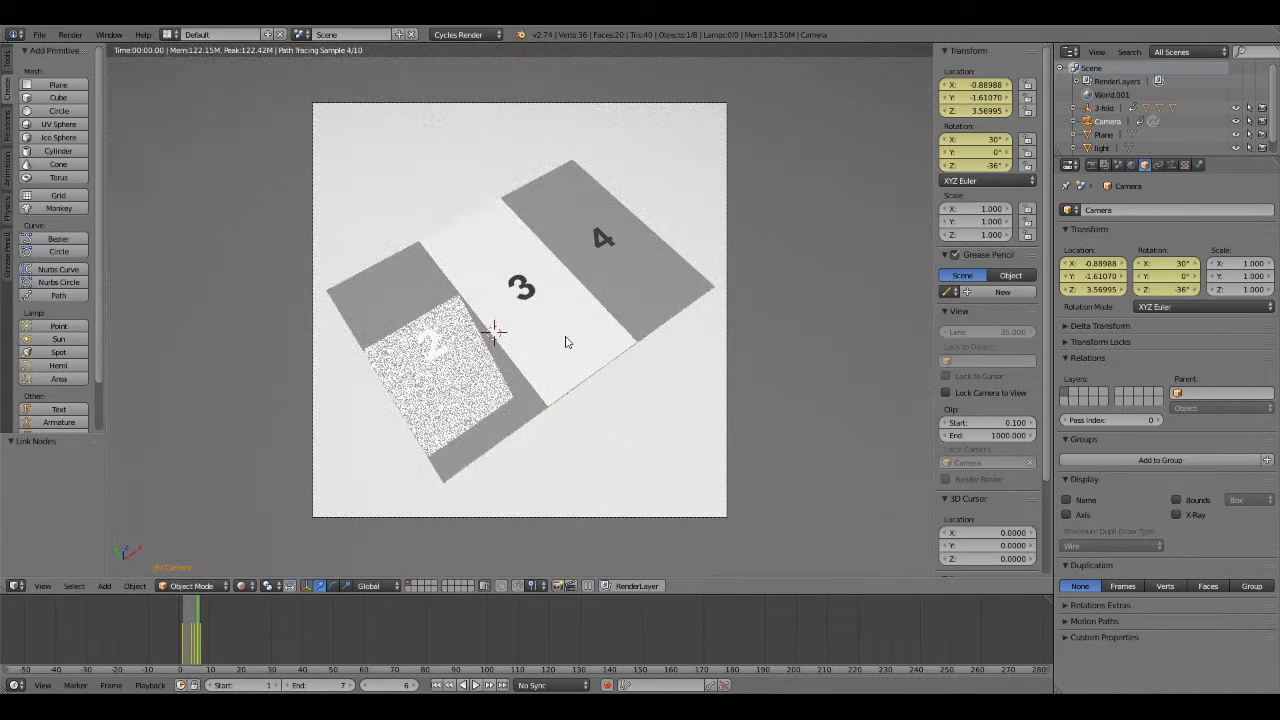
right_click(507, 407)
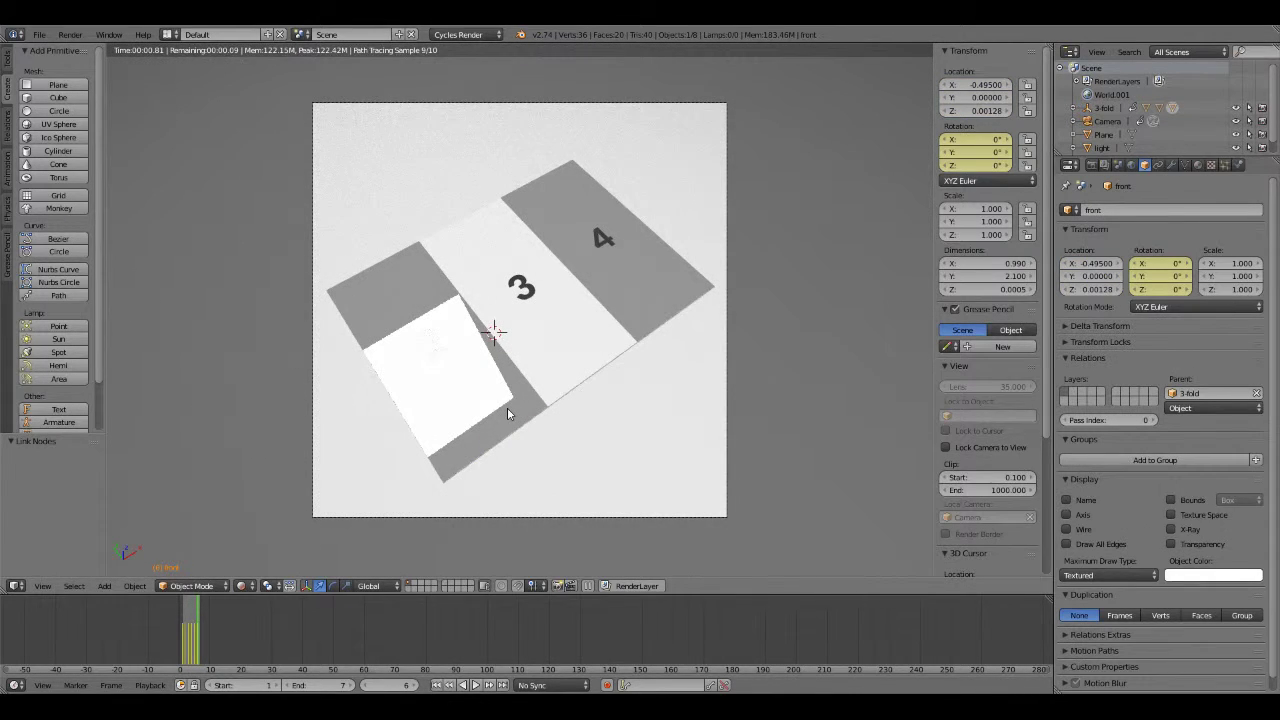
click(1198, 165)
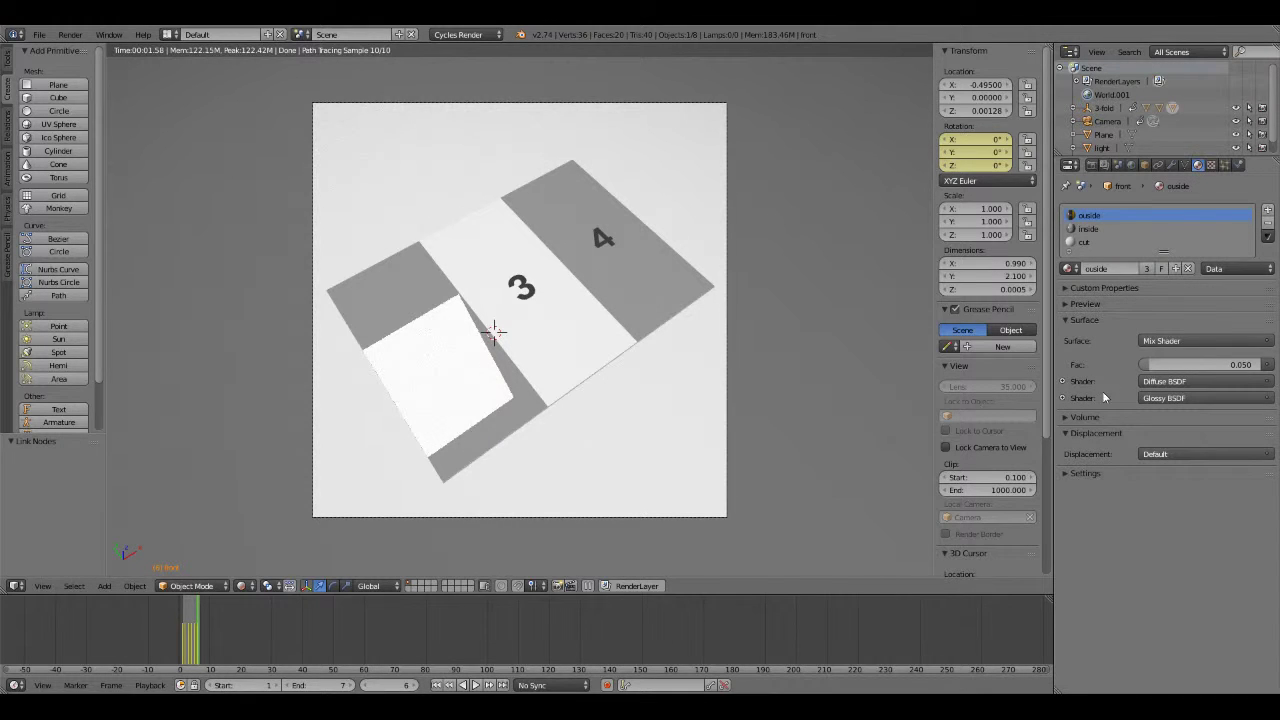
click(1063, 398)
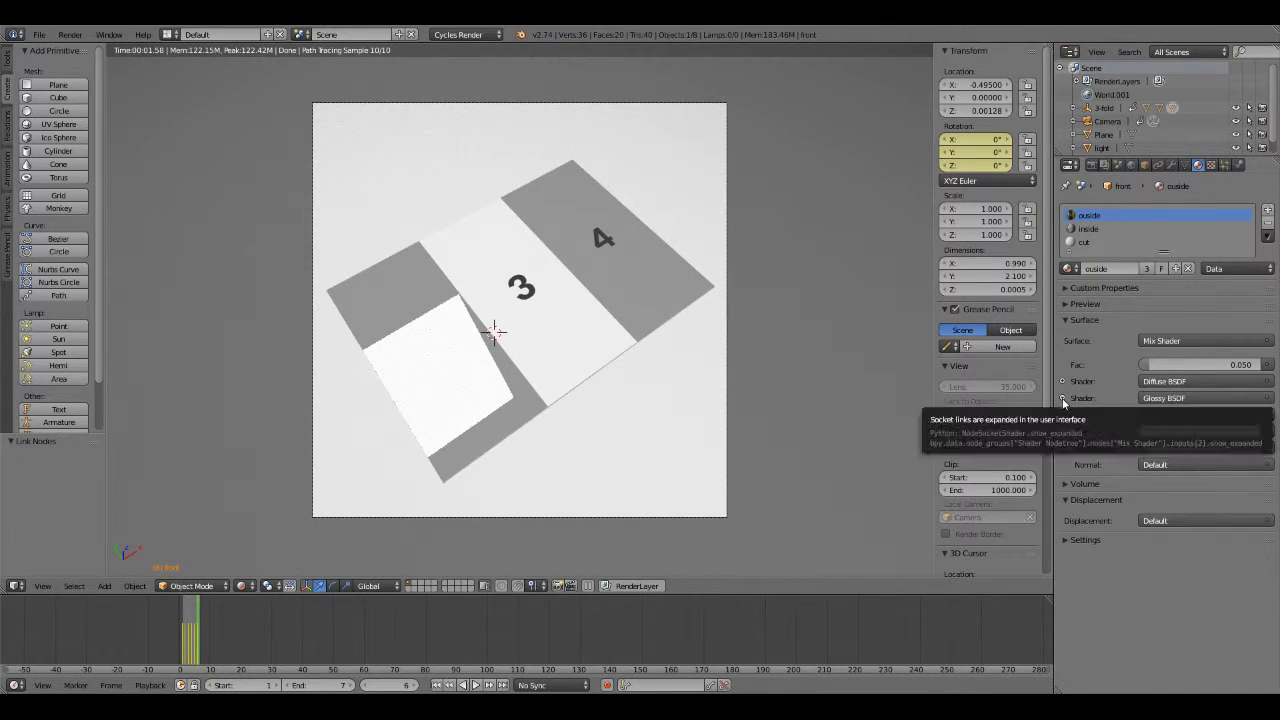
Set the front panel's outside Glossy roughness to 0.2, after briefly trying 0.25.
drag(1141, 448, 1145, 447)
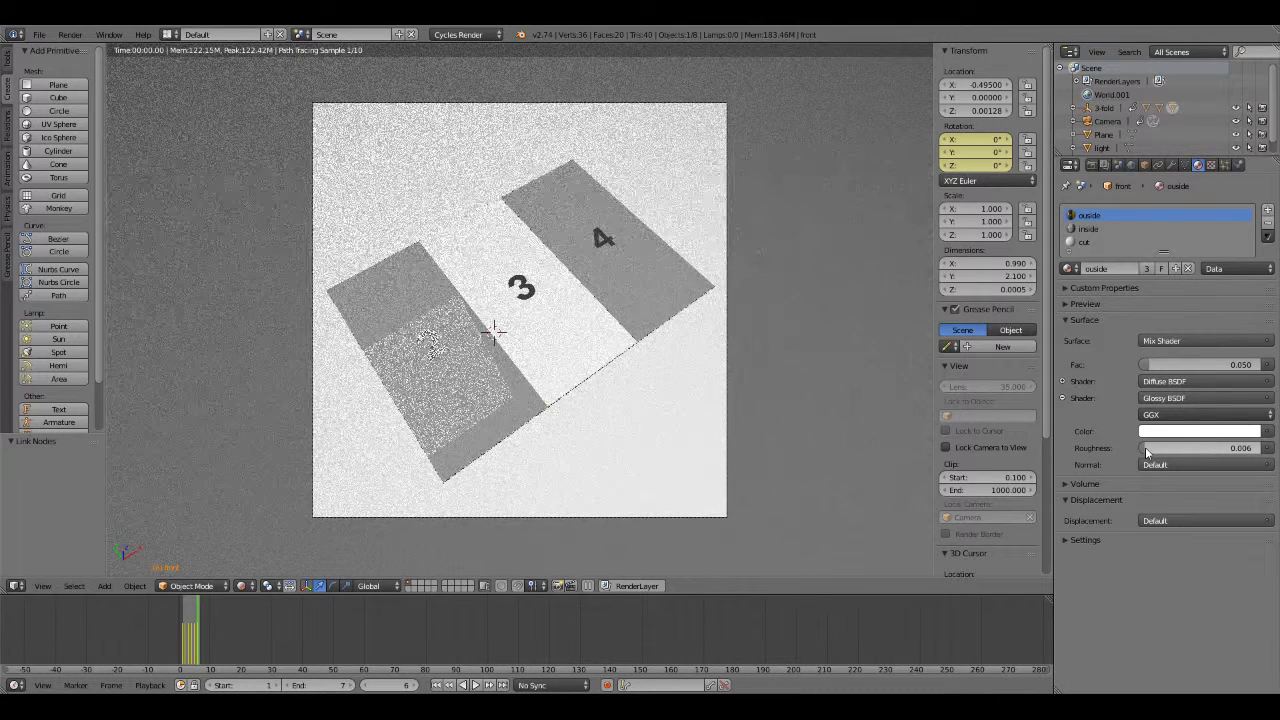
click(1177, 449)
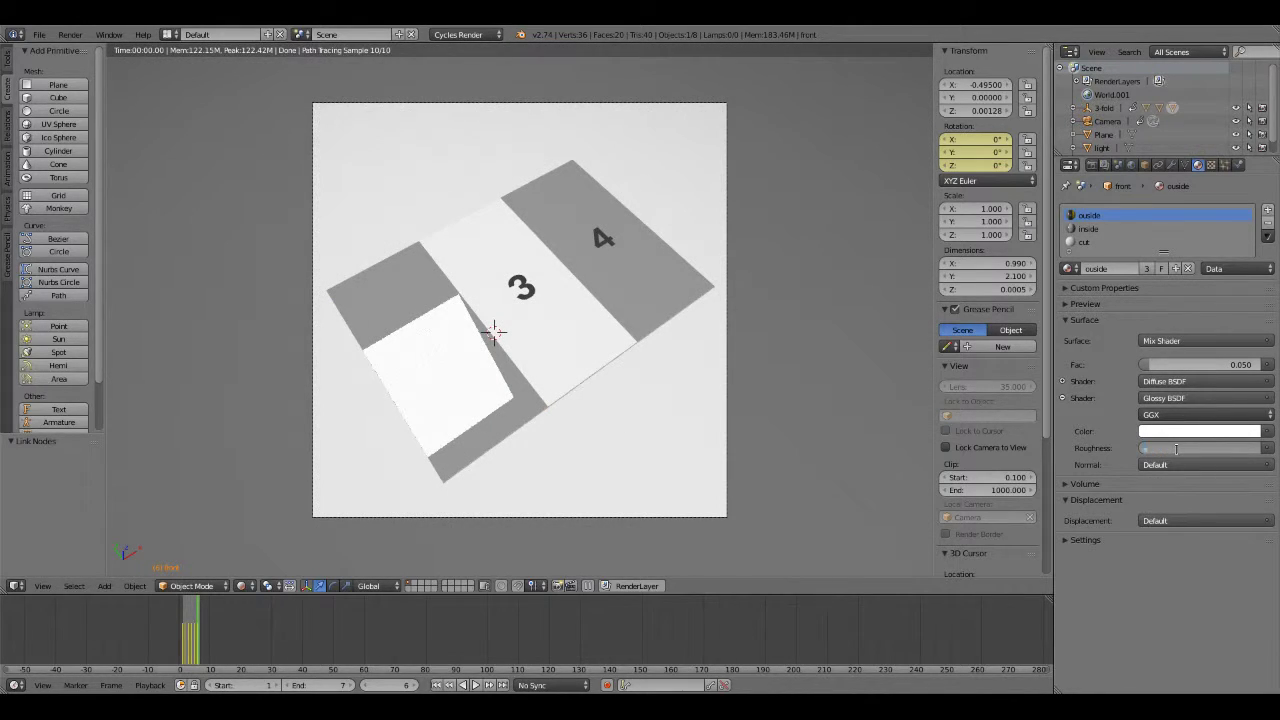
text(25)
key(Return)
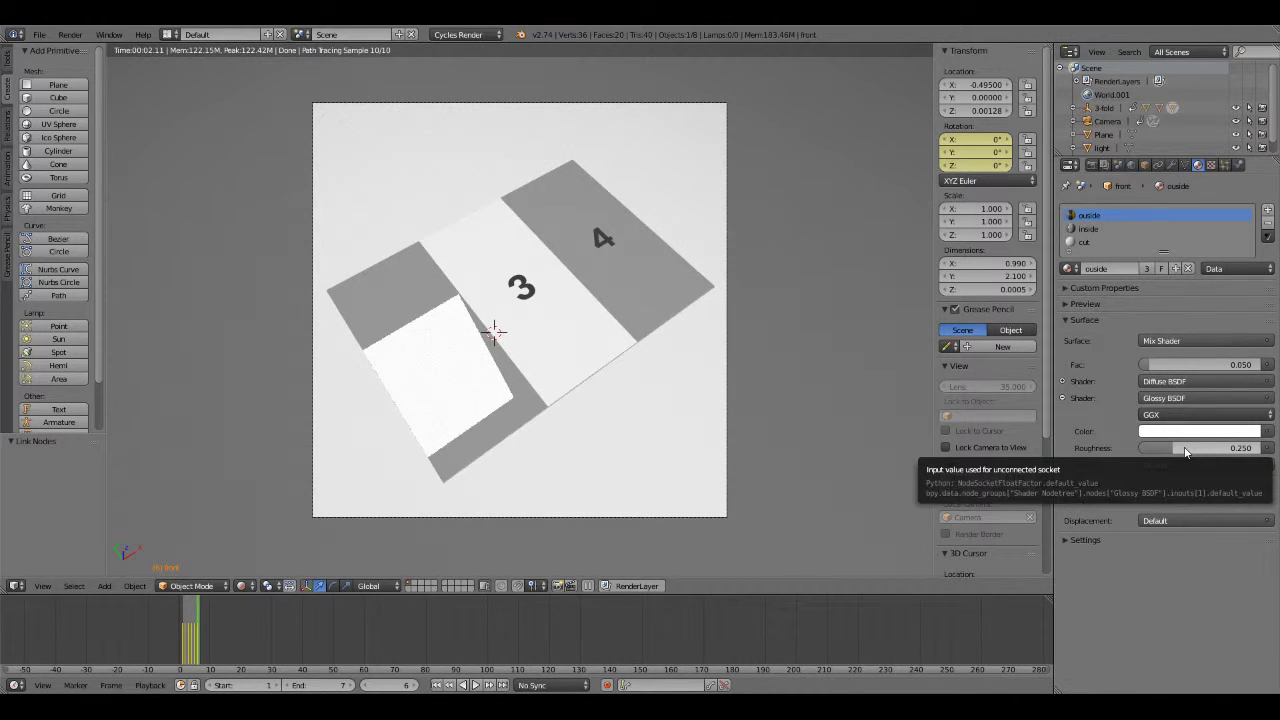
click(1185, 450)
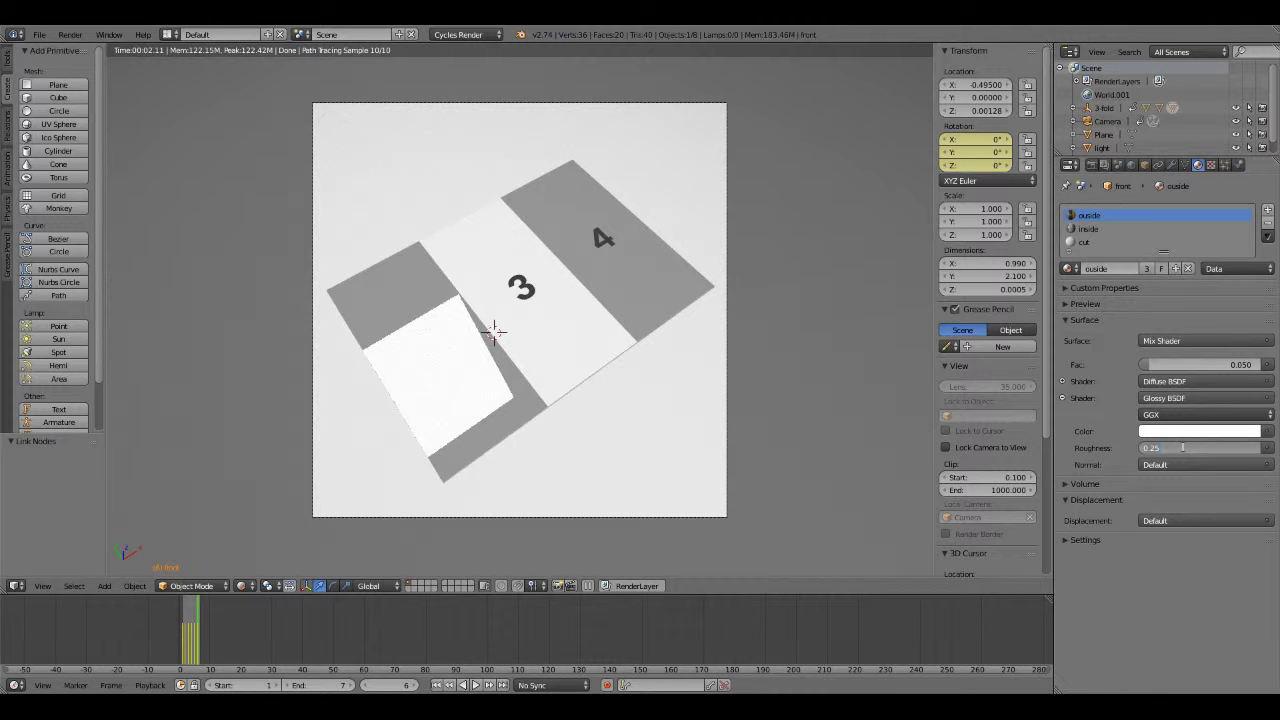
text(0.2)
key(Return)
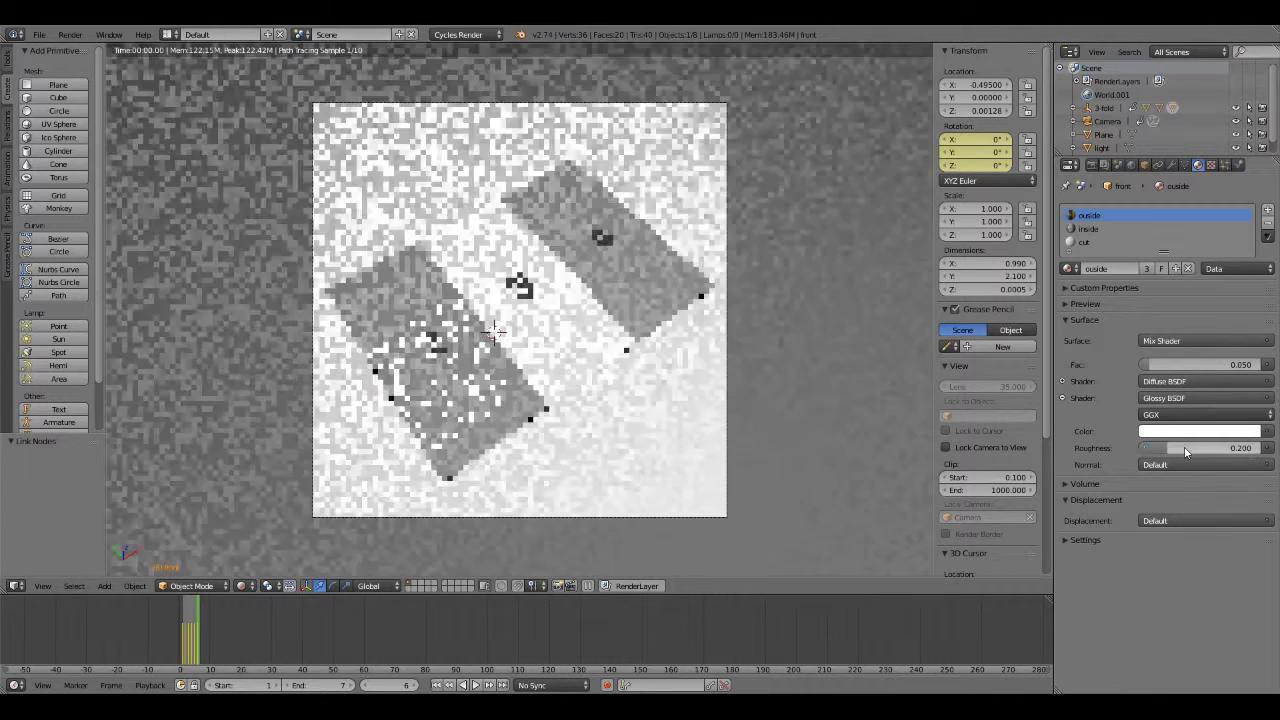
Reconfirm the Mix factor at 0.05 and show the inside material's settings.
click(1189, 364)
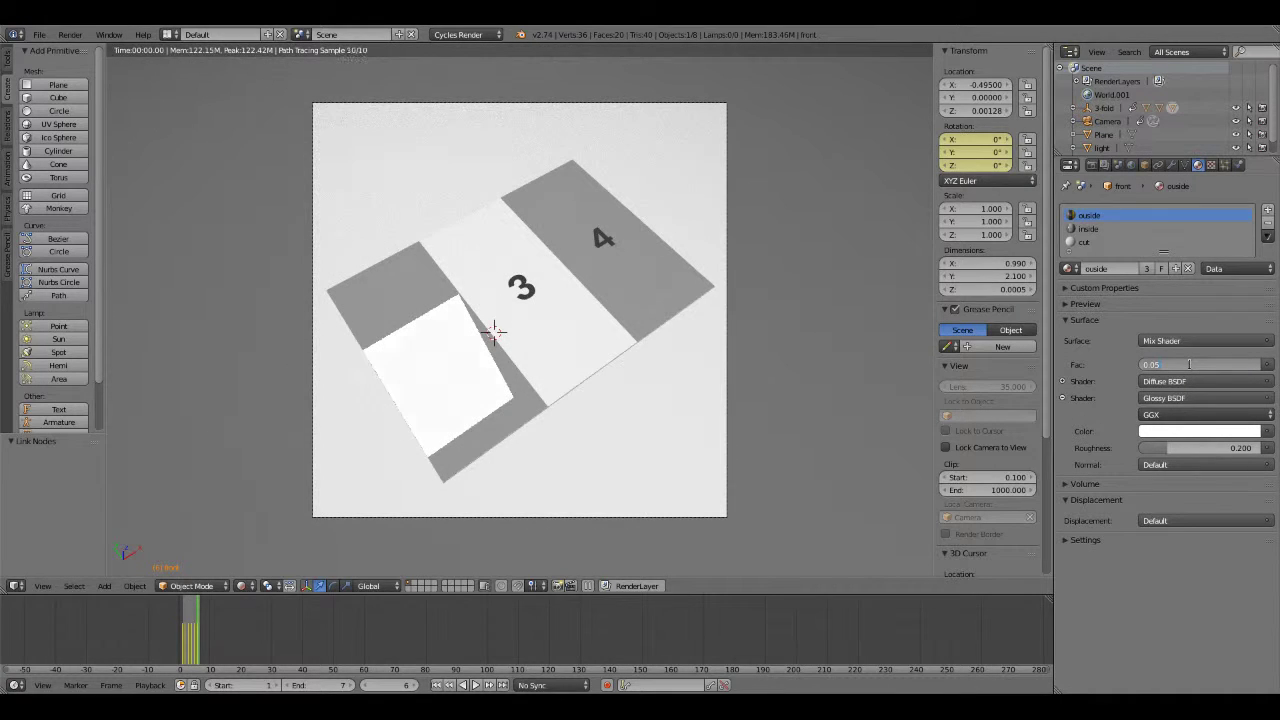
key(Return)
click(1100, 232)
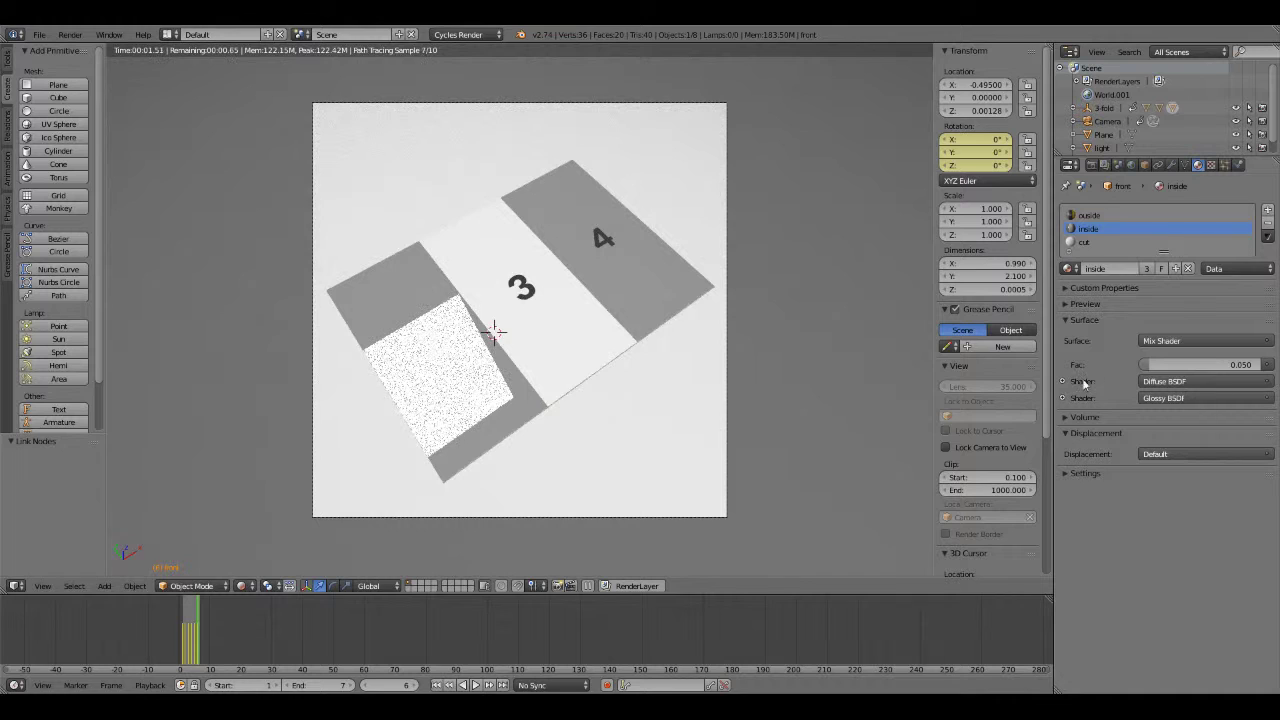
Change the inside material's Glossy roughness from 0 to 0.2.
click(1062, 397)
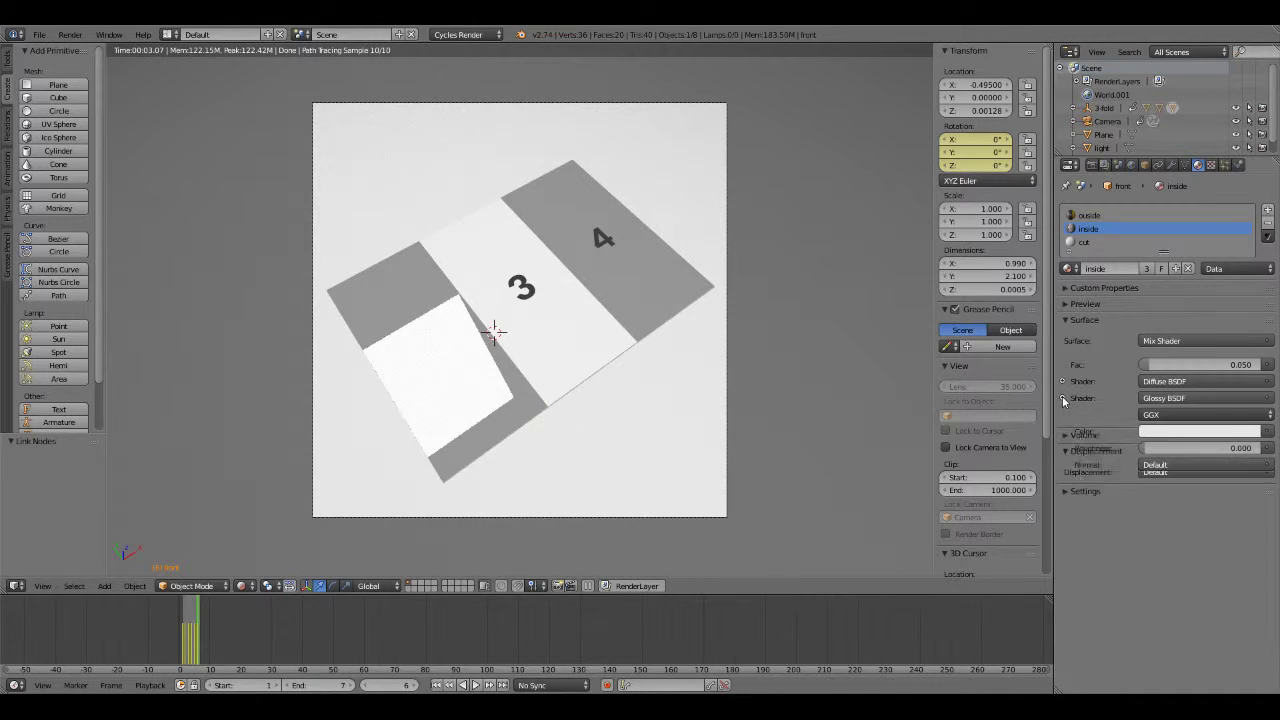
click(1192, 447)
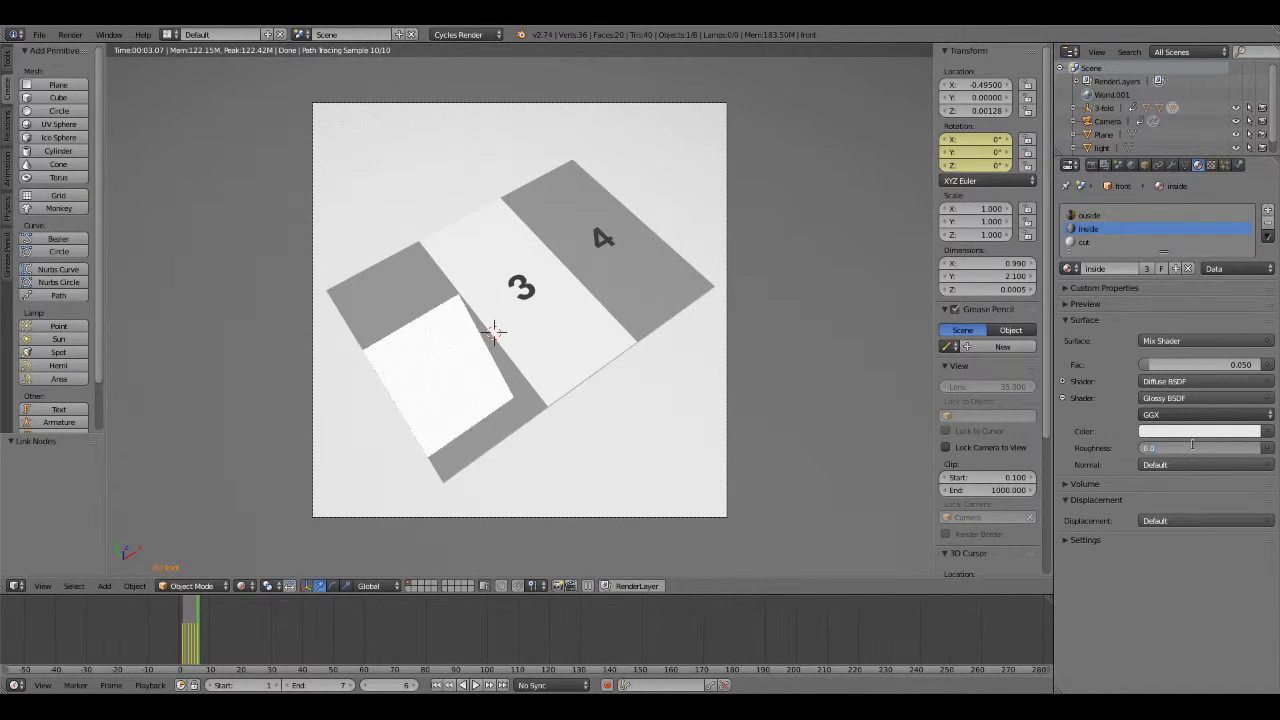
key(BackSpace)
text(.2)
key(Return)
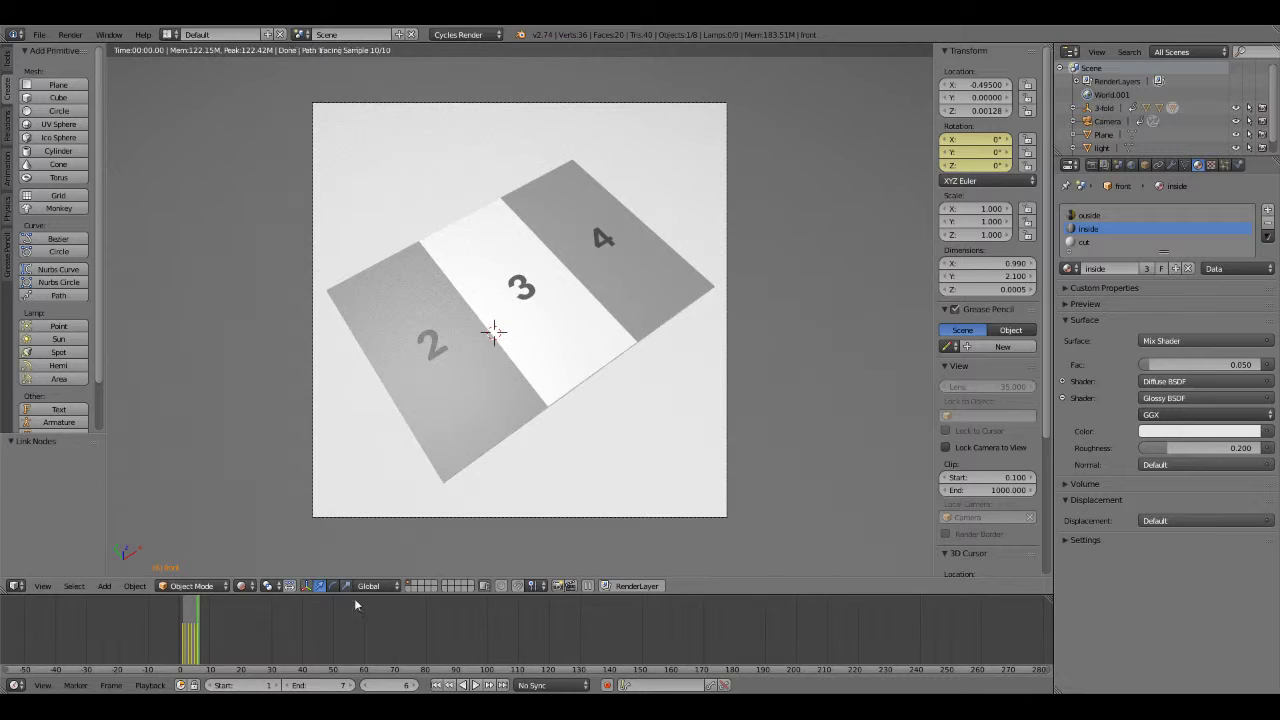
Go back to frame 5 and zoom into the camera view of the brochure.
click(366, 685)
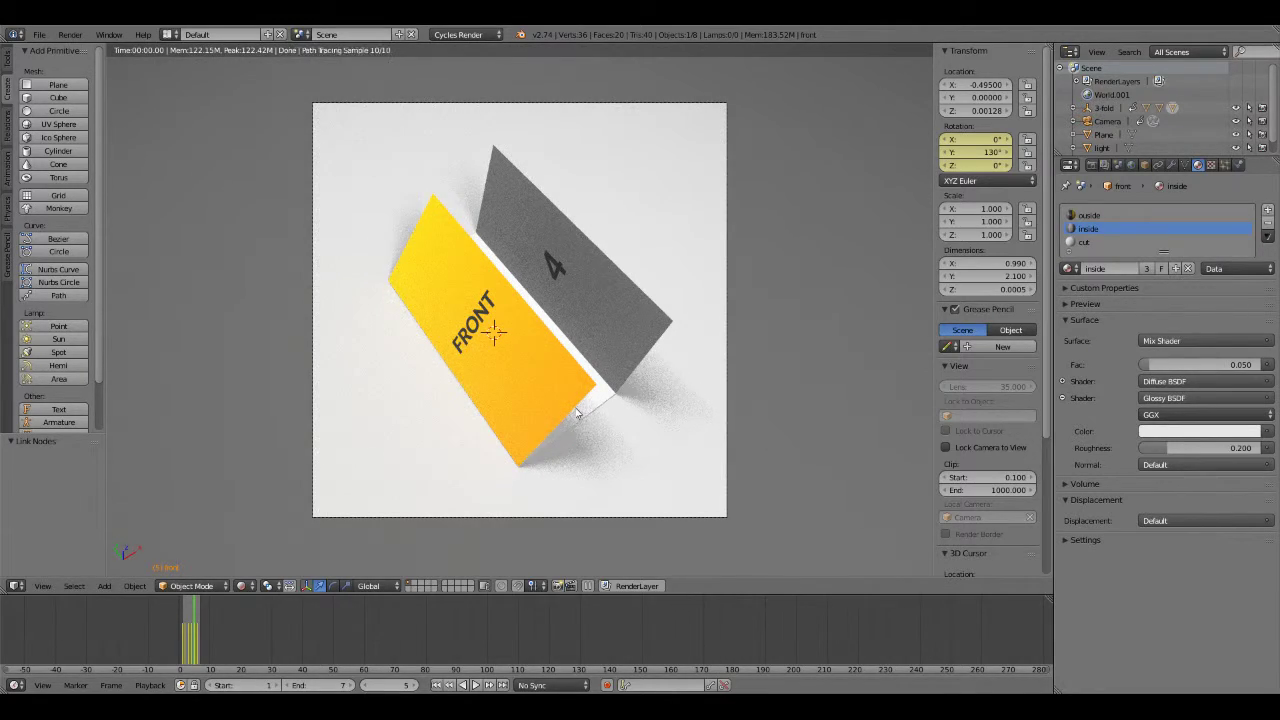
scroll(576, 413, up, 2)
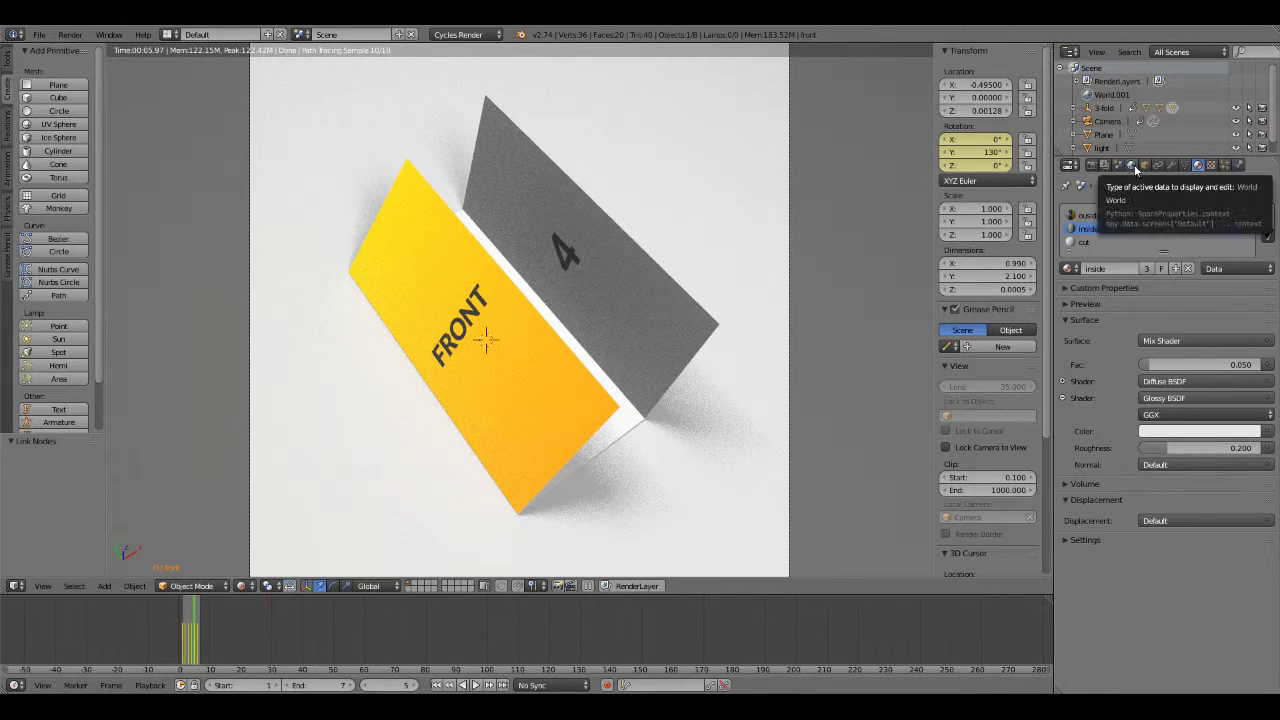
Set the Cycles render samples to 128 in the Sampling panel.
click(1090, 165)
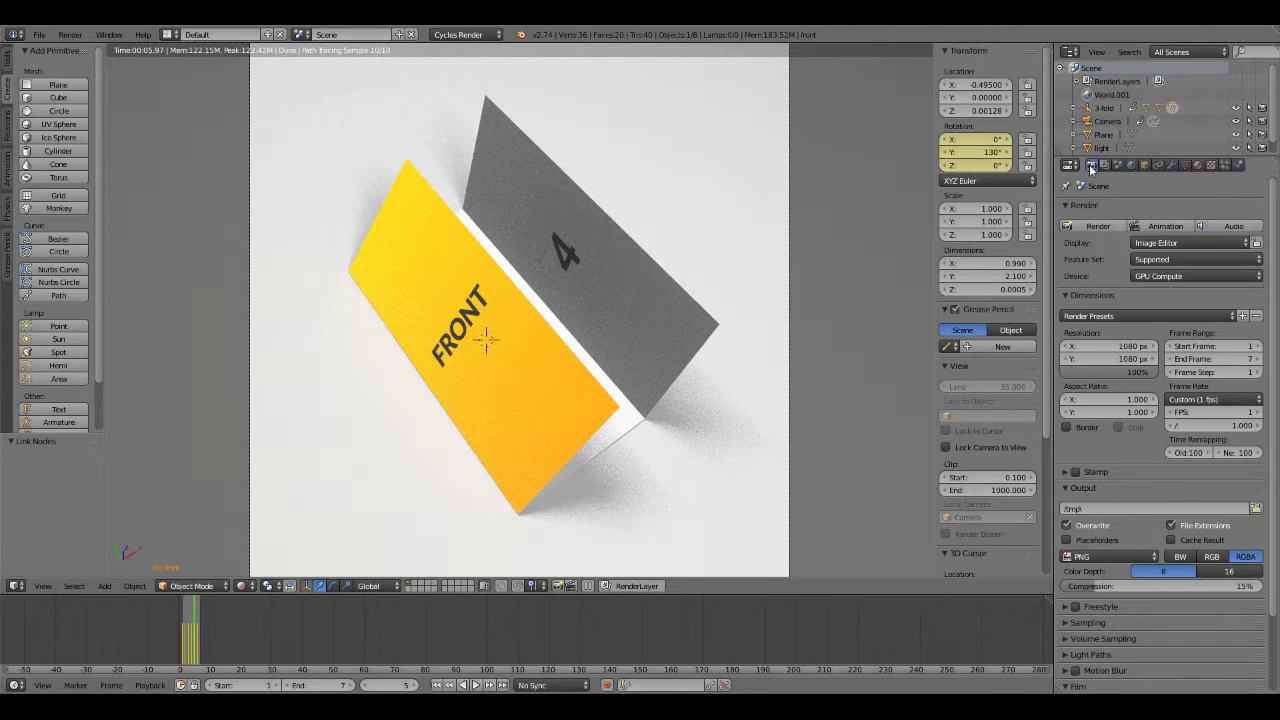
scroll(1200, 600, down, 3)
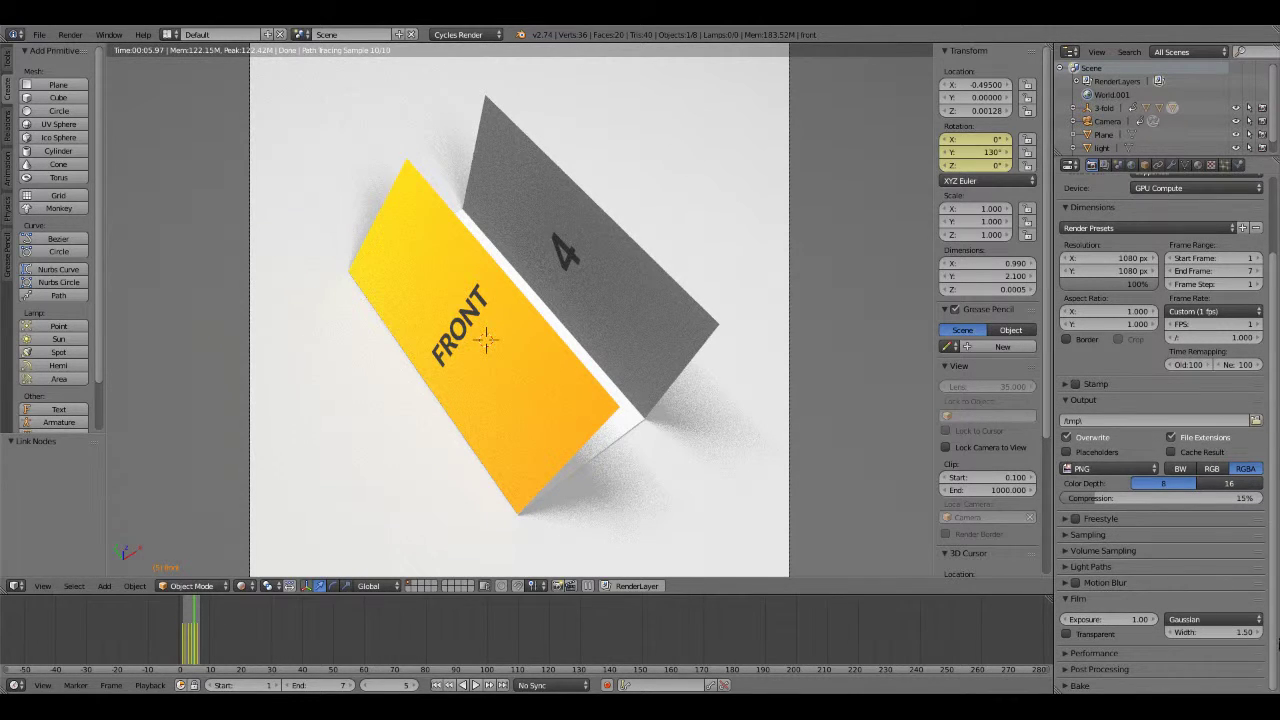
click(1064, 534)
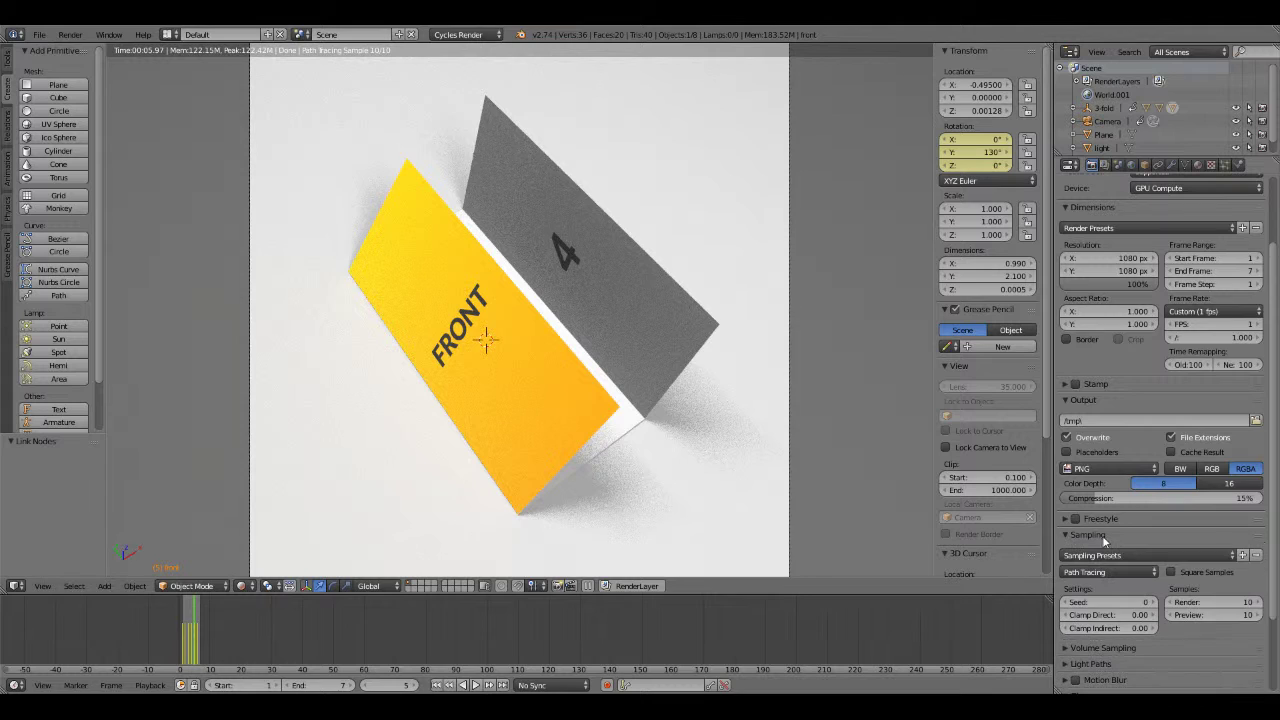
click(1206, 602)
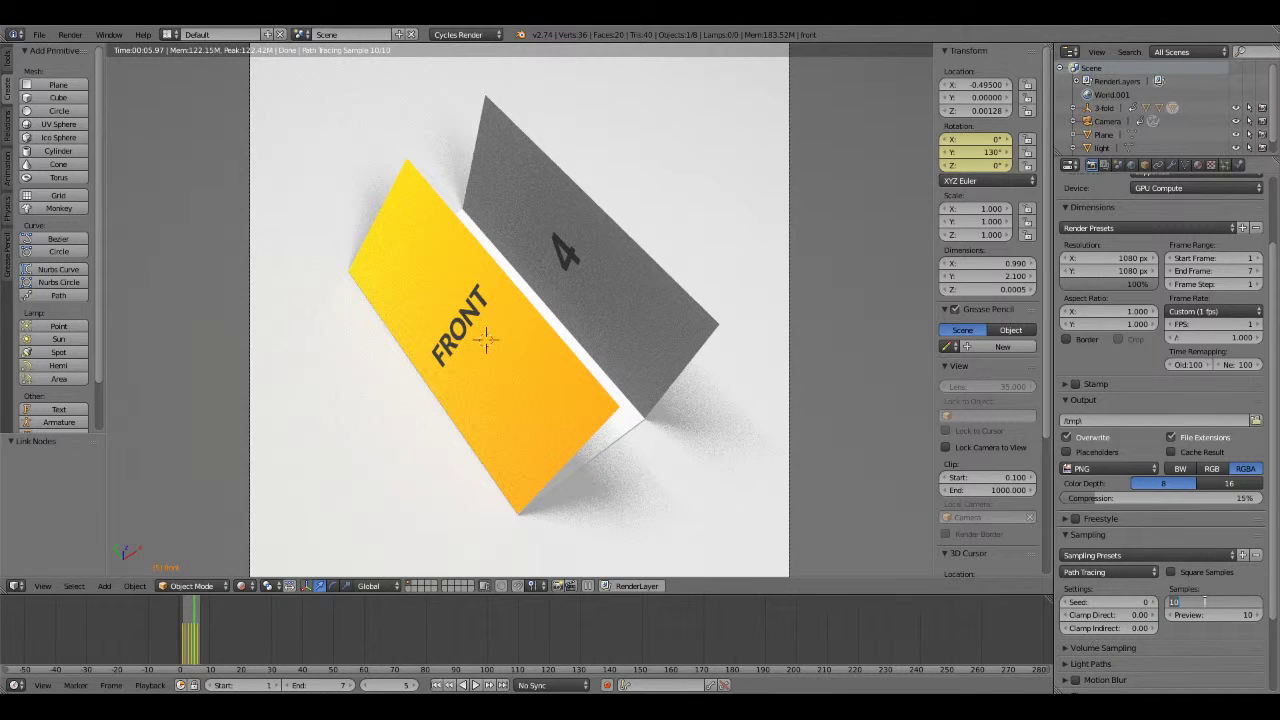
text(128)
key(Return)
Set the viewport preview samples to 32, then raise them to 64.
click(1207, 615)
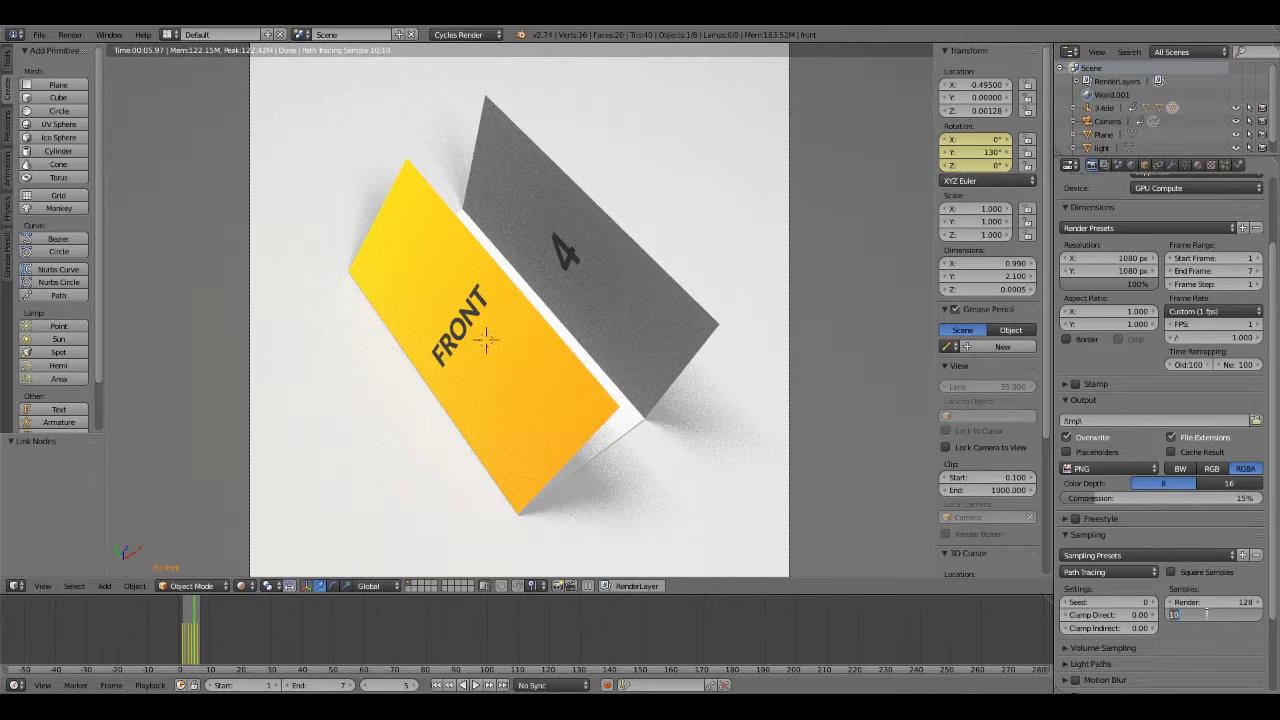
text(32)
key(Return)
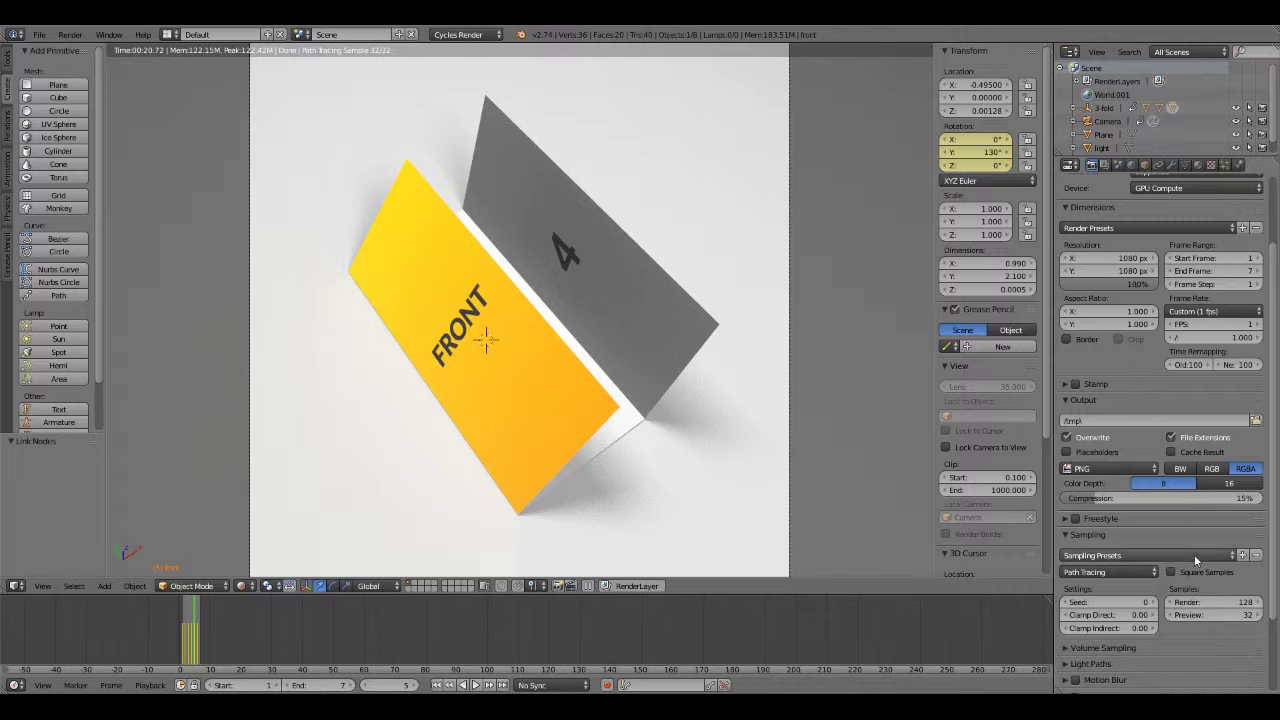
click(1196, 614)
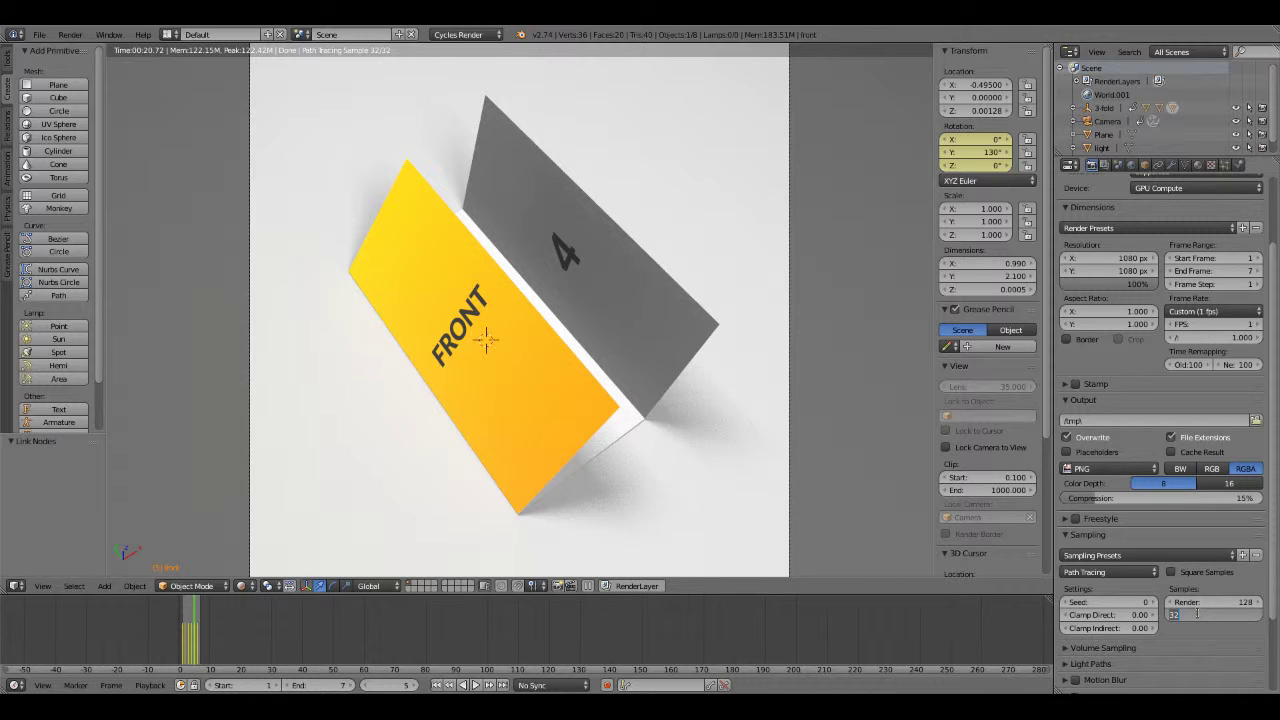
text(64)
key(Return)
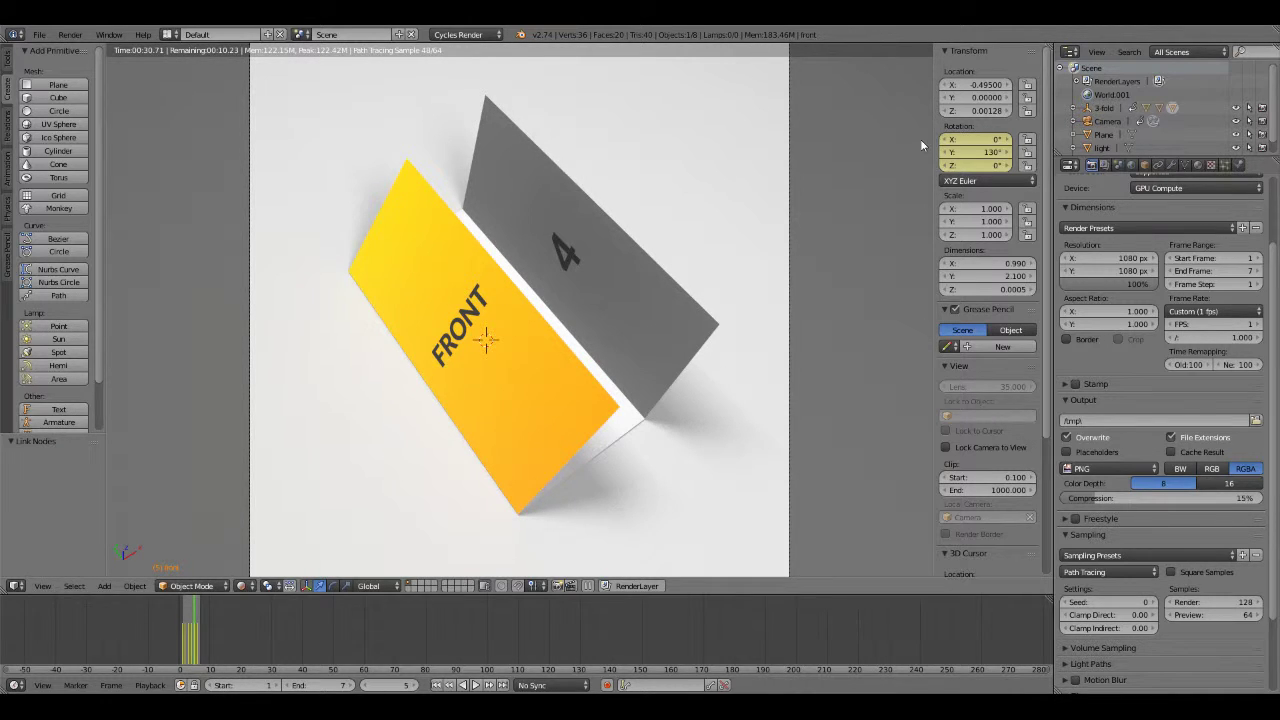
Expand the 3-fold object in the Outliner to list its brochure parts.
click(1074, 108)
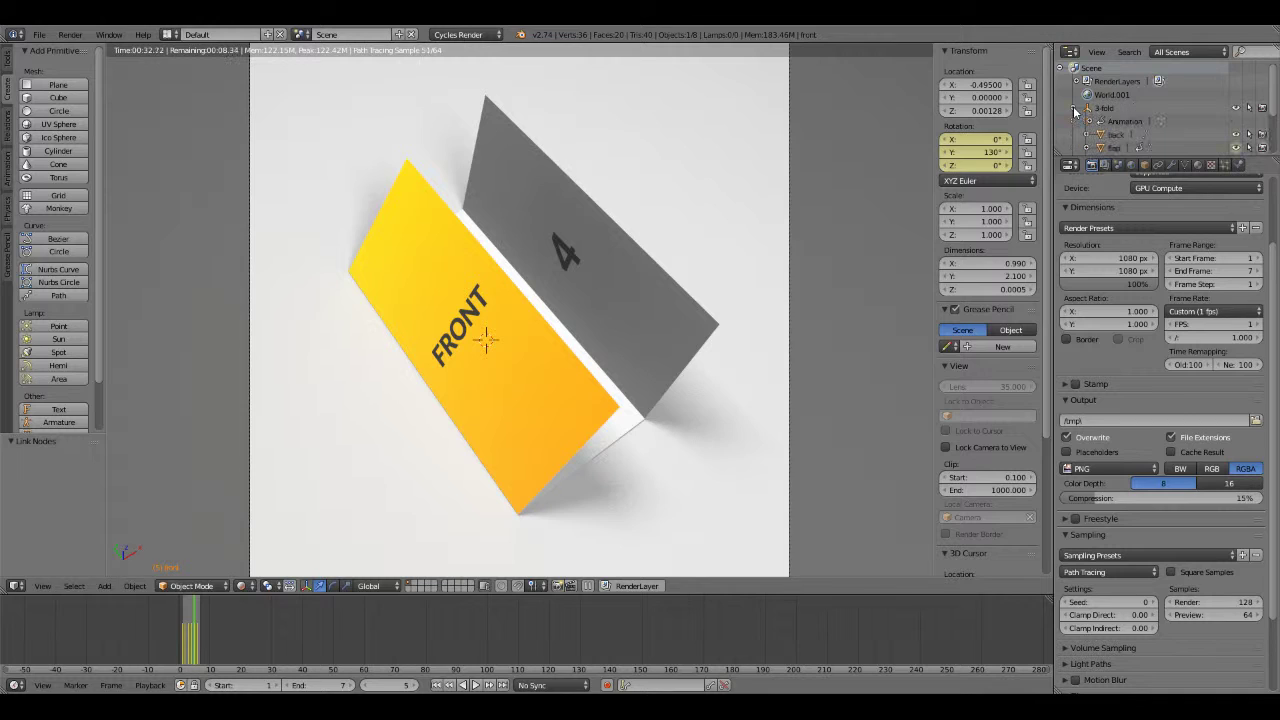
scroll(1191, 112, down, 2)
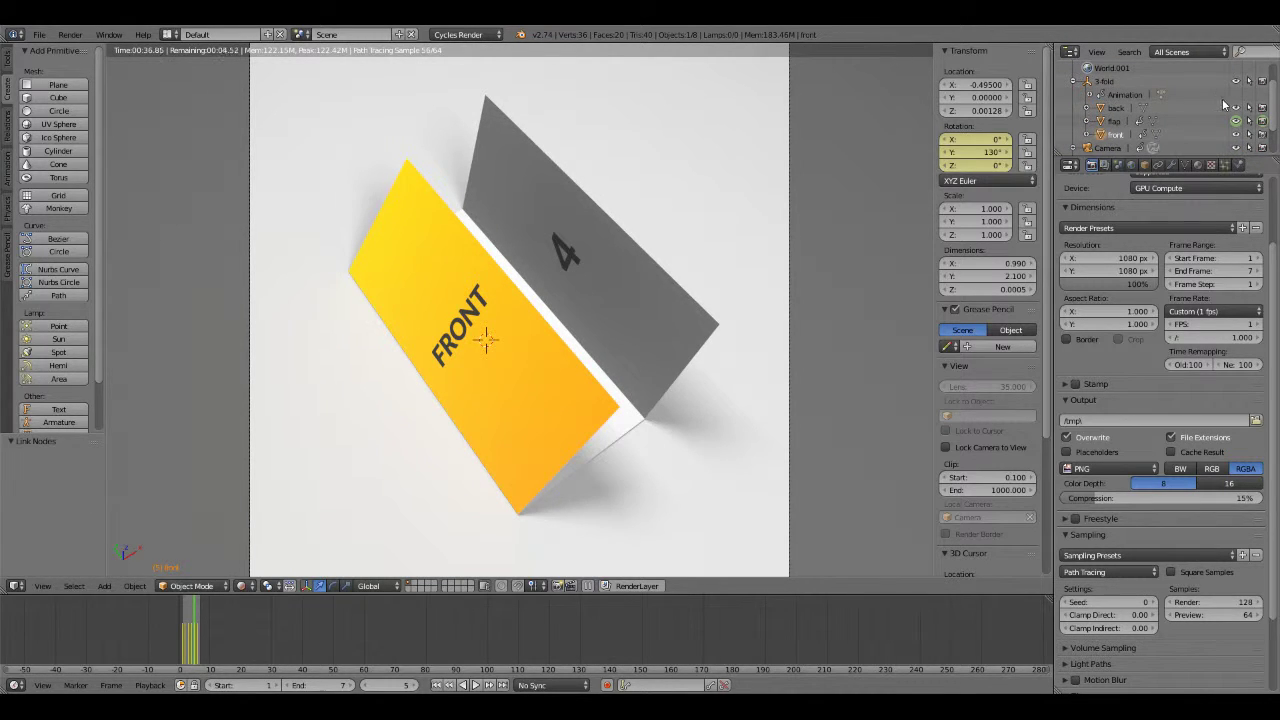
drag(1275, 112, 1276, 119)
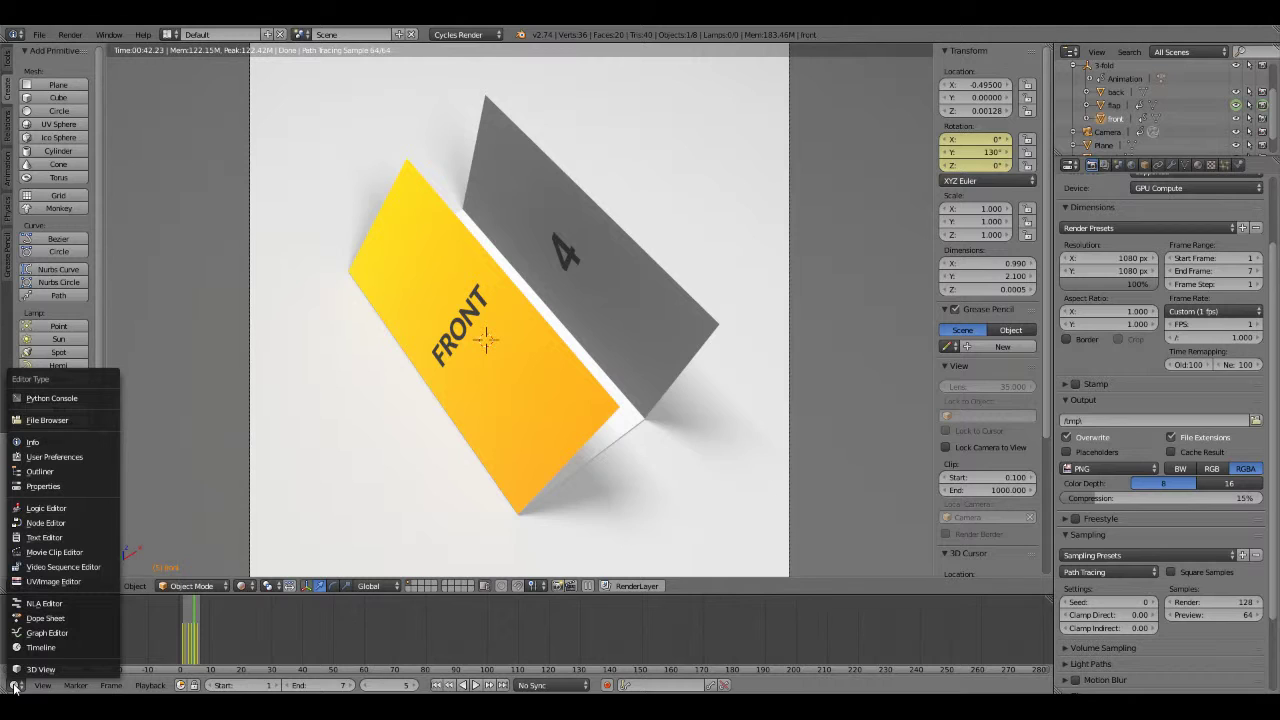
Switch the bottom Timeline to a Dope Sheet and scroll down to the rotation keyframe channels.
click(34, 619)
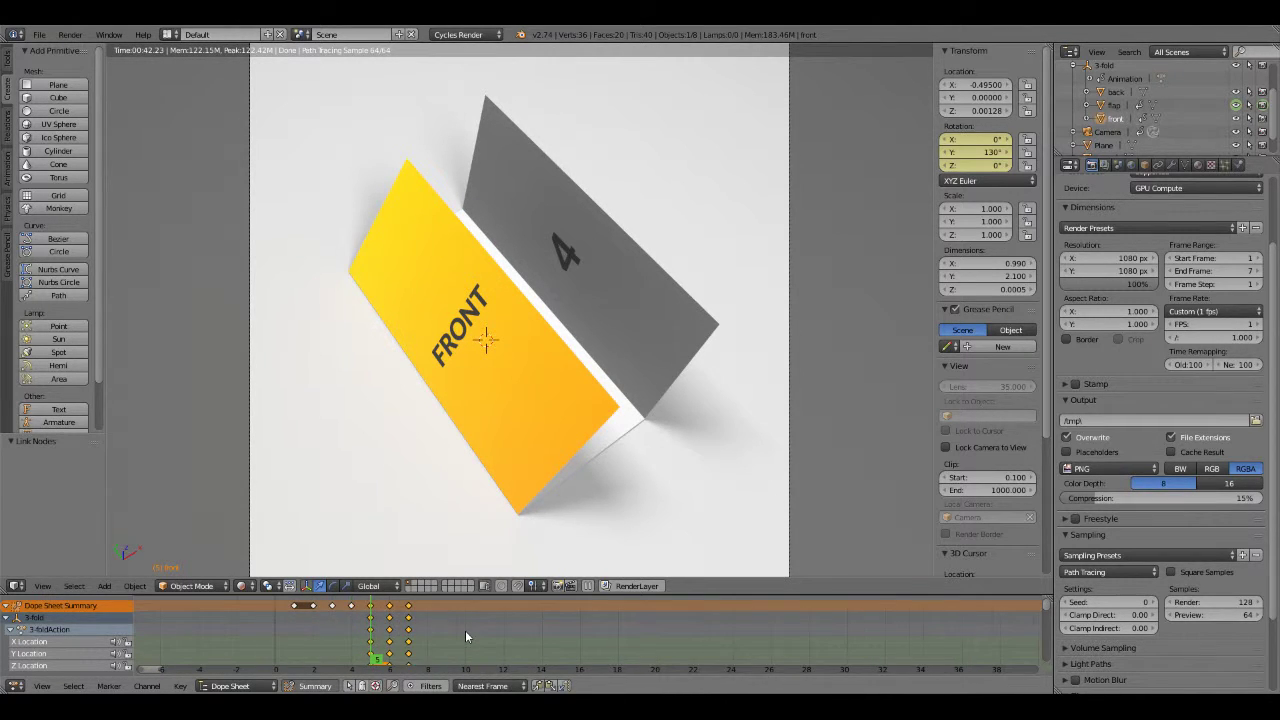
scroll(1046, 608, down, 2)
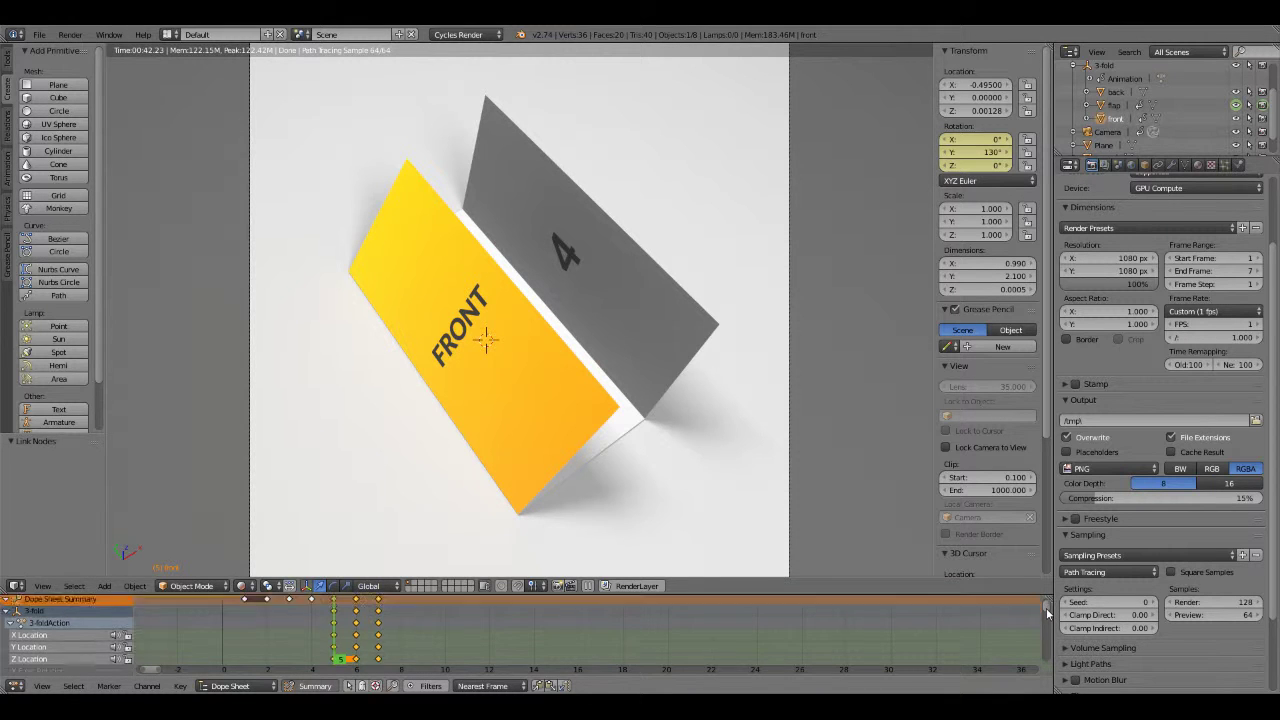
scroll(1048, 611, down, 1)
scroll(1048, 613, down, 1)
mouse_move(1048, 613)
mouse_down()
mouse_move(1055, 652)
mouse_move(1056, 627)
mouse_move(1061, 643)
mouse_up()
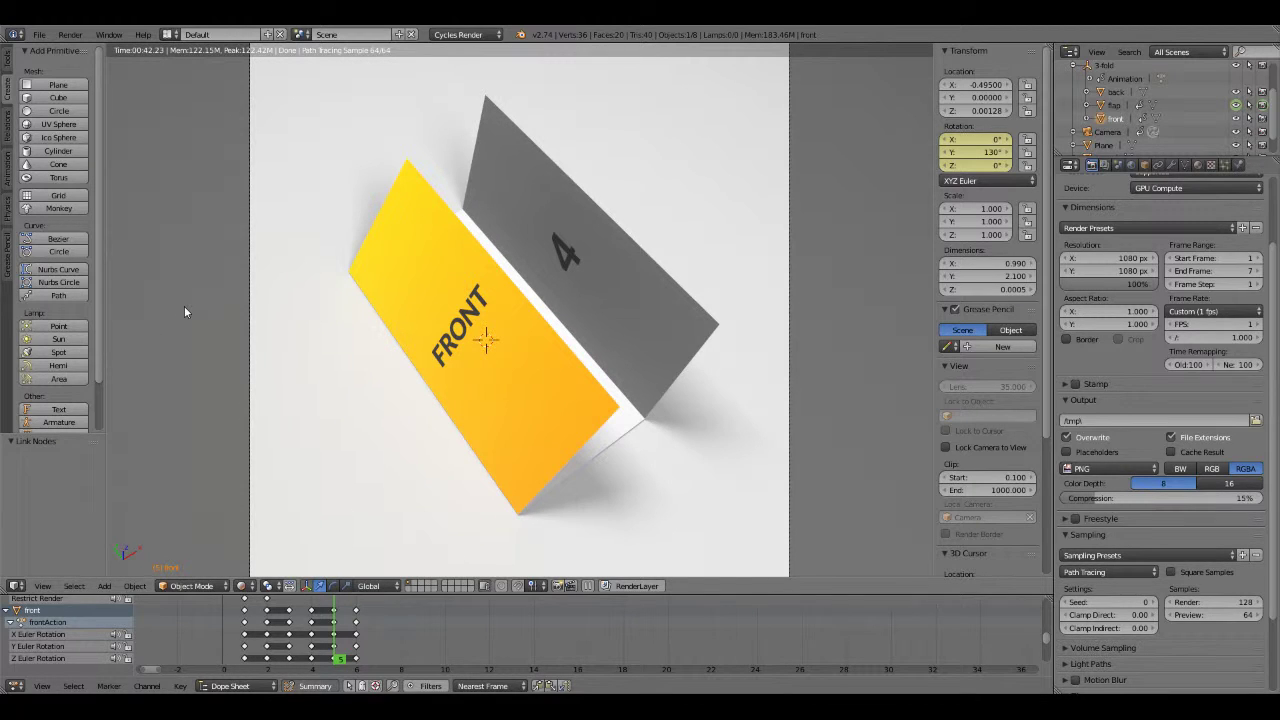
Select the floor plane and set its material Surface Color saturation to 0.5.
right_click(659, 94)
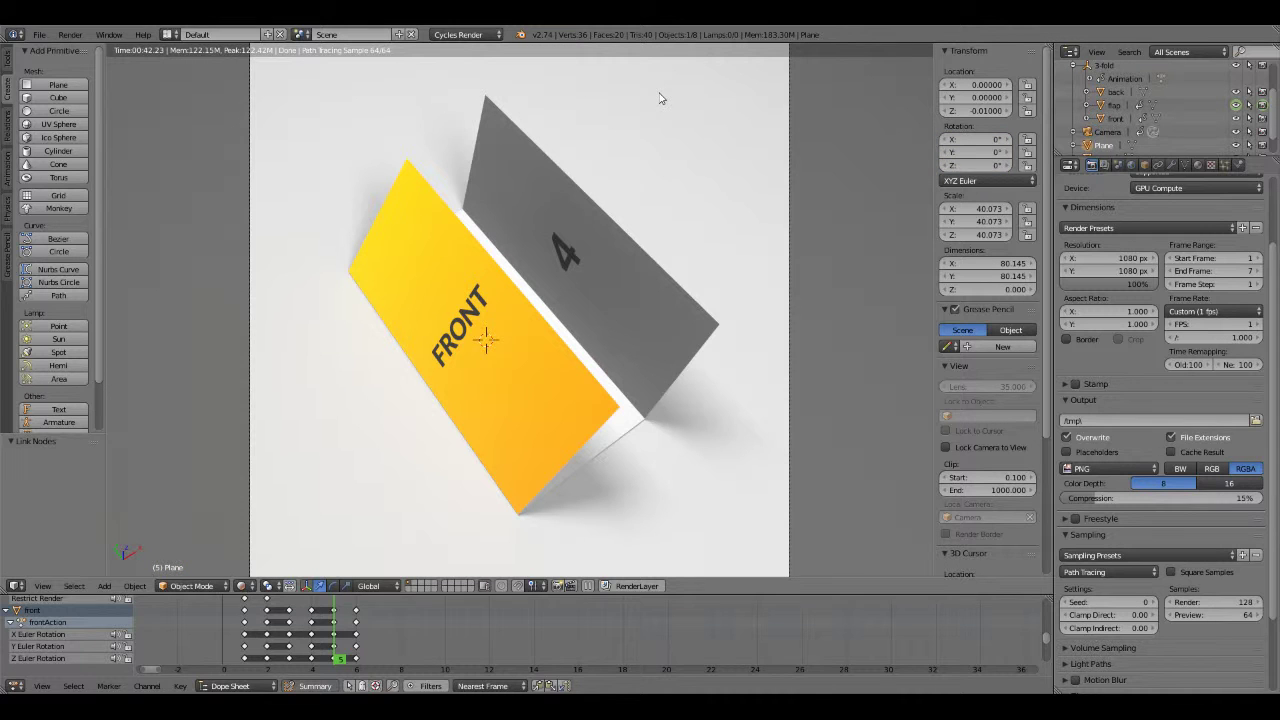
click(1197, 166)
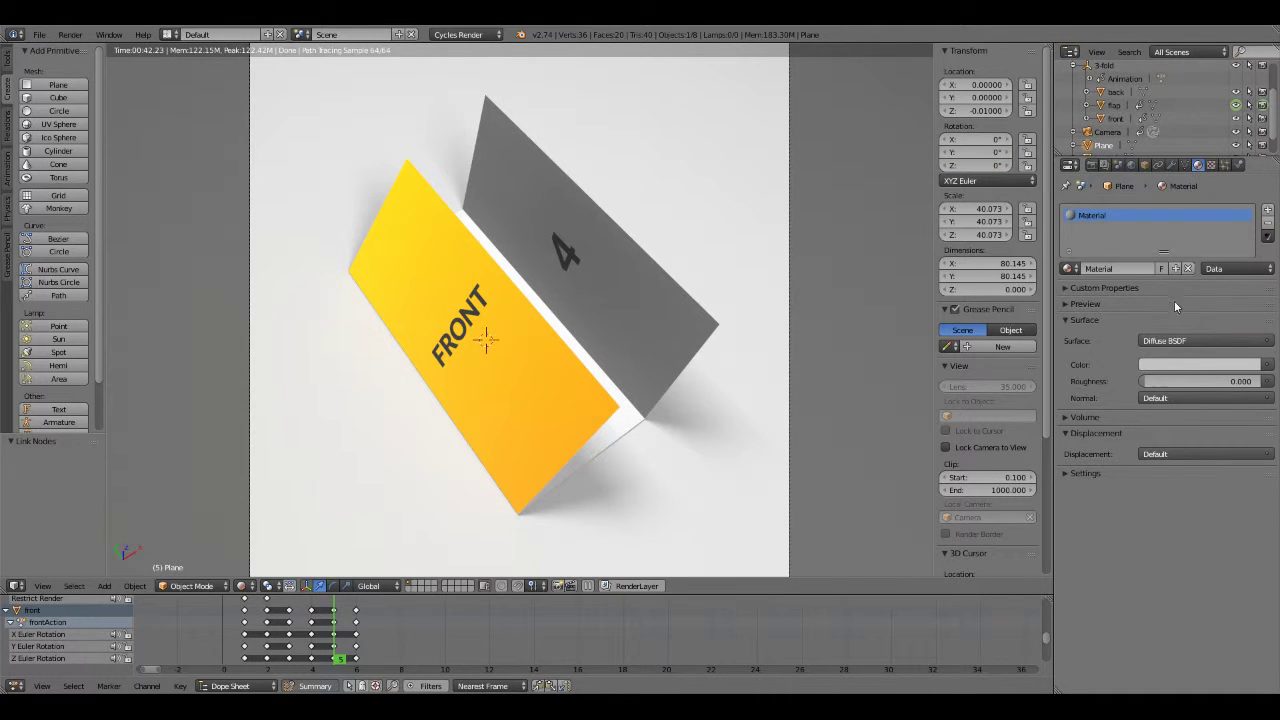
click(1169, 366)
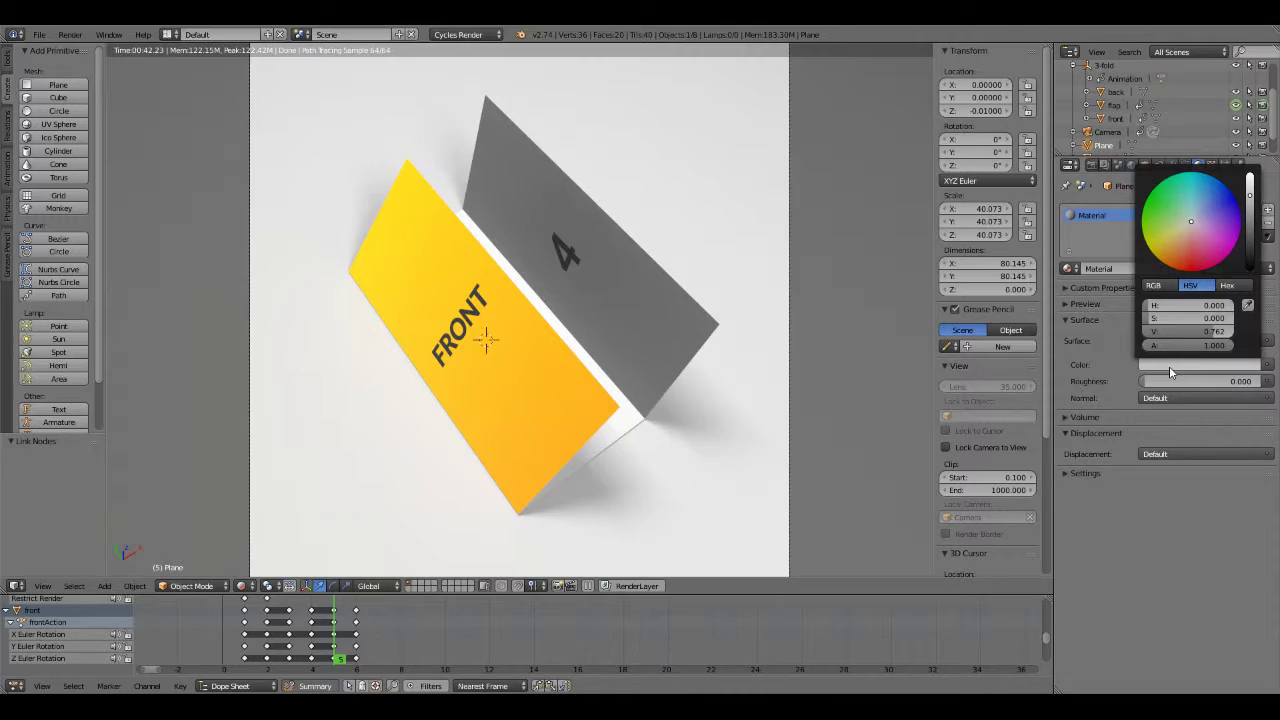
drag(1160, 318, 1230, 318)
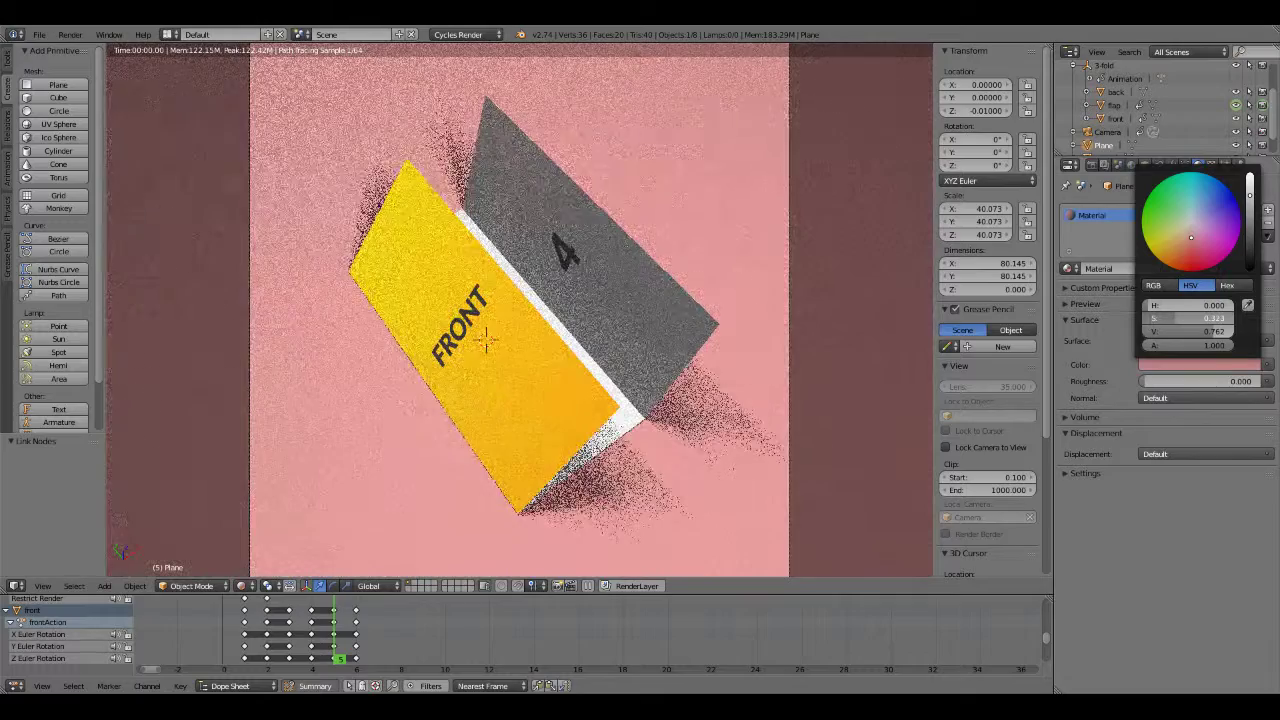
drag(1230, 318, 1252, 318)
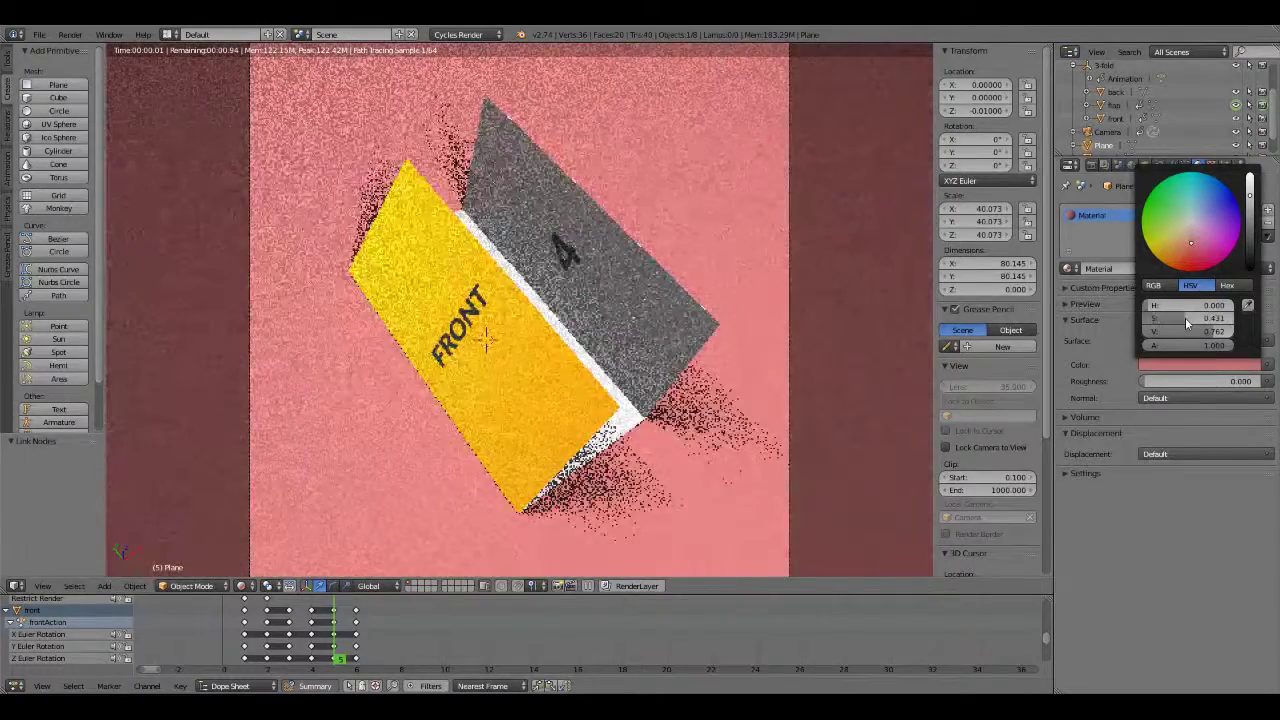
drag(1252, 318, 1192, 322)
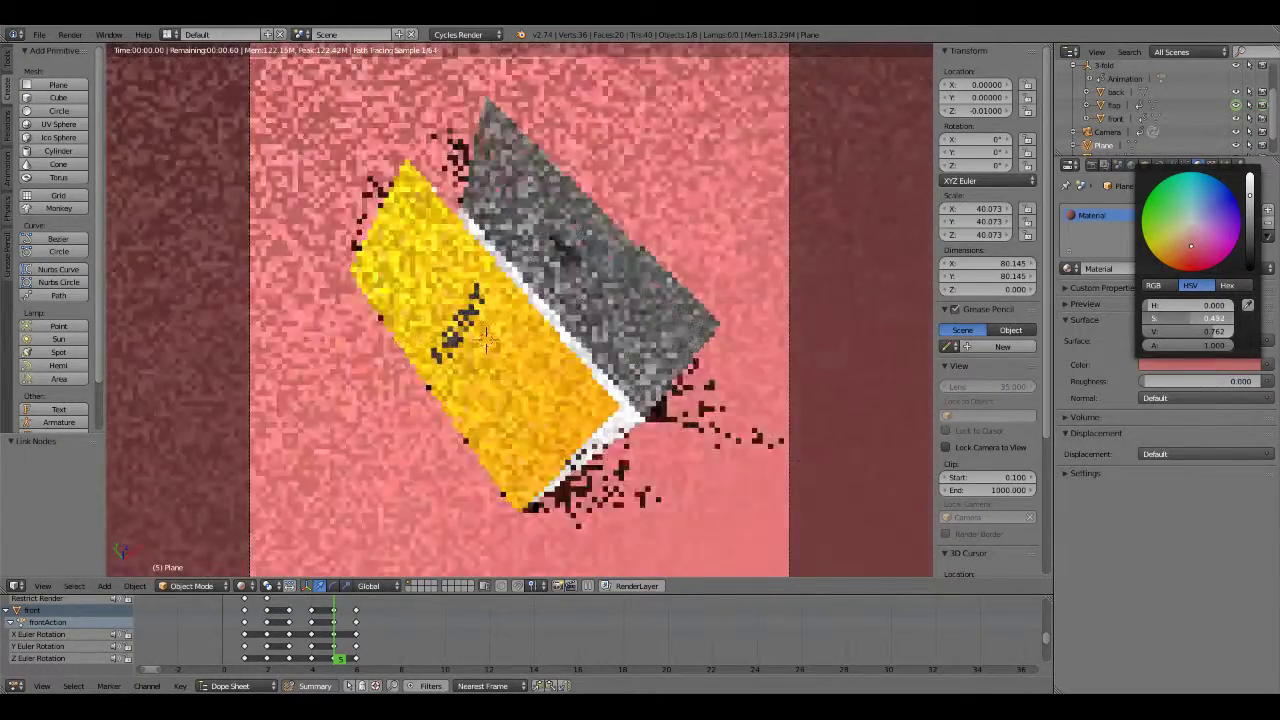
click(1203, 320)
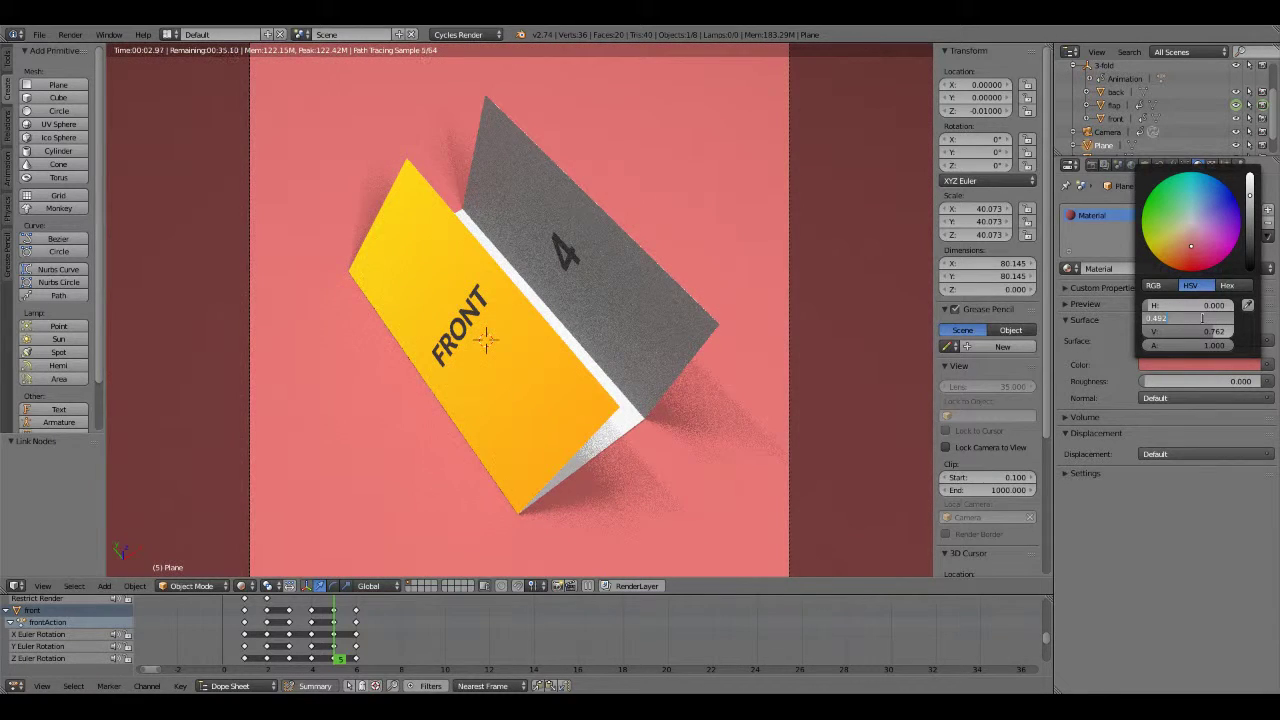
key(BackSpace)
text(0.5)
key(Return)
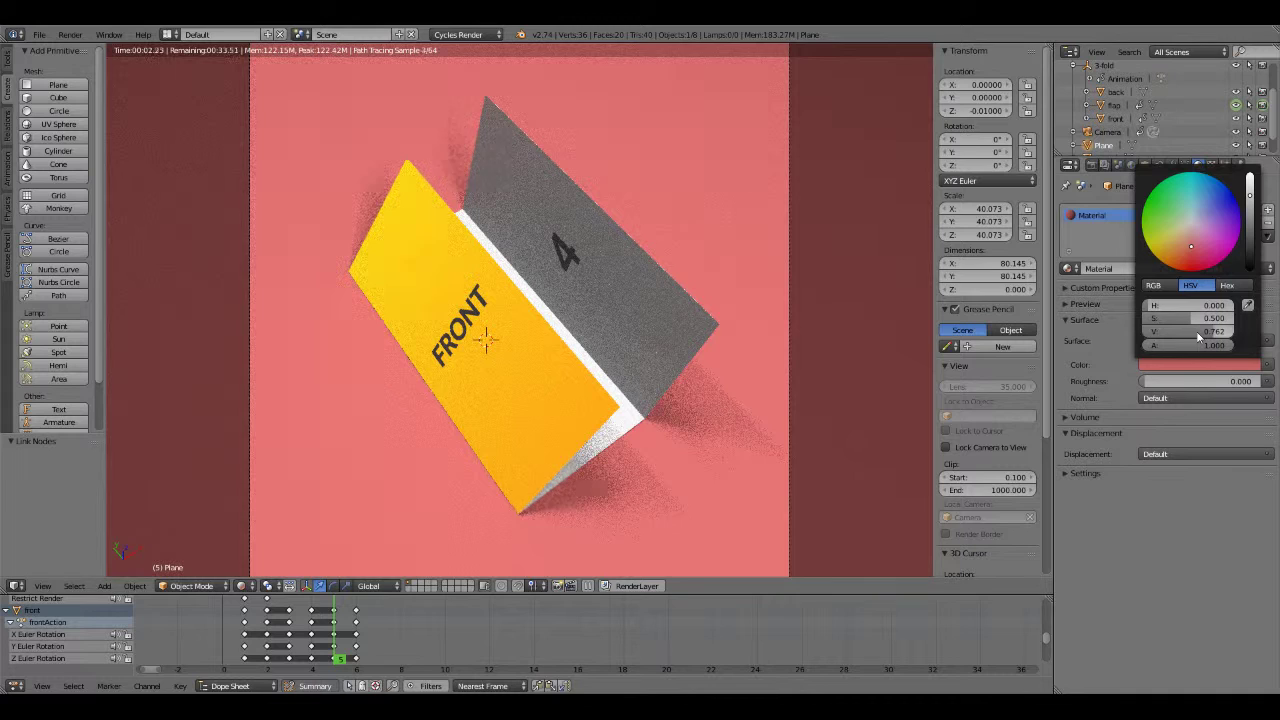
Adjust the floor colour's brightness and sweep its hue to blue, about 0.638.
click(1197, 332)
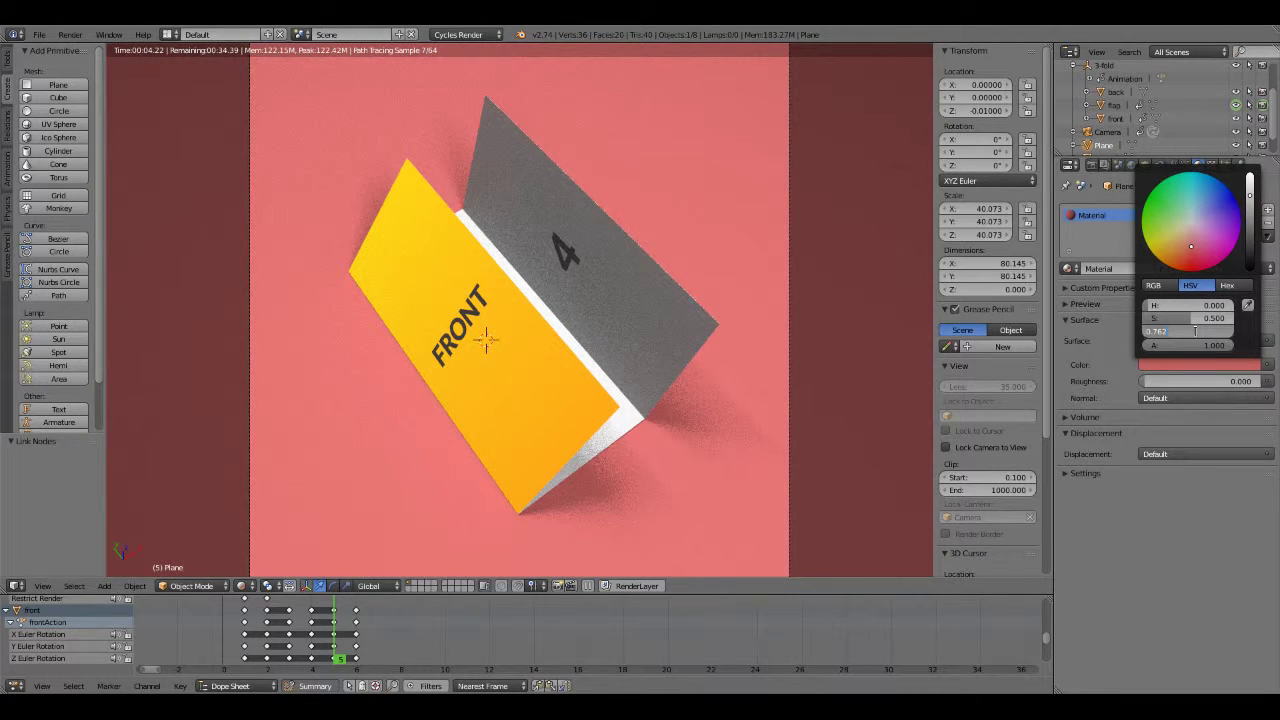
text(0.1)
key(Return)
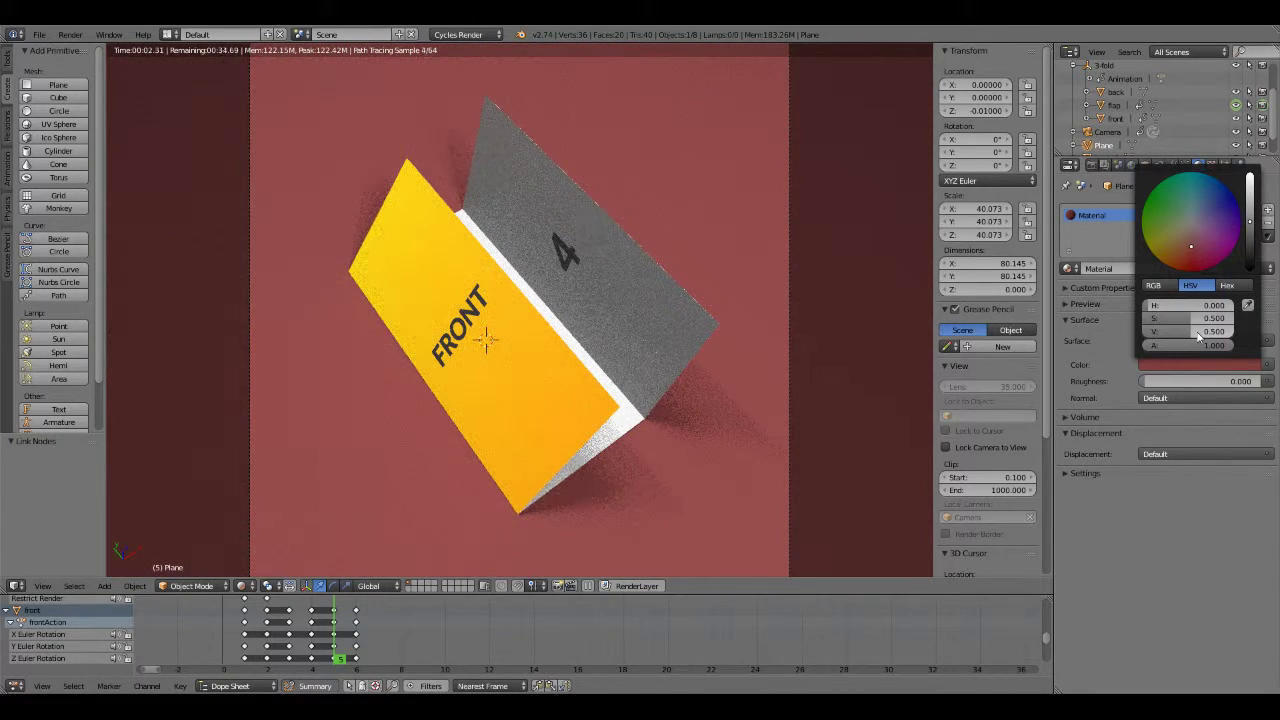
mouse_move(1181, 305)
mouse_down()
mouse_move(1195, 305)
mouse_move(1181, 305)
mouse_up()
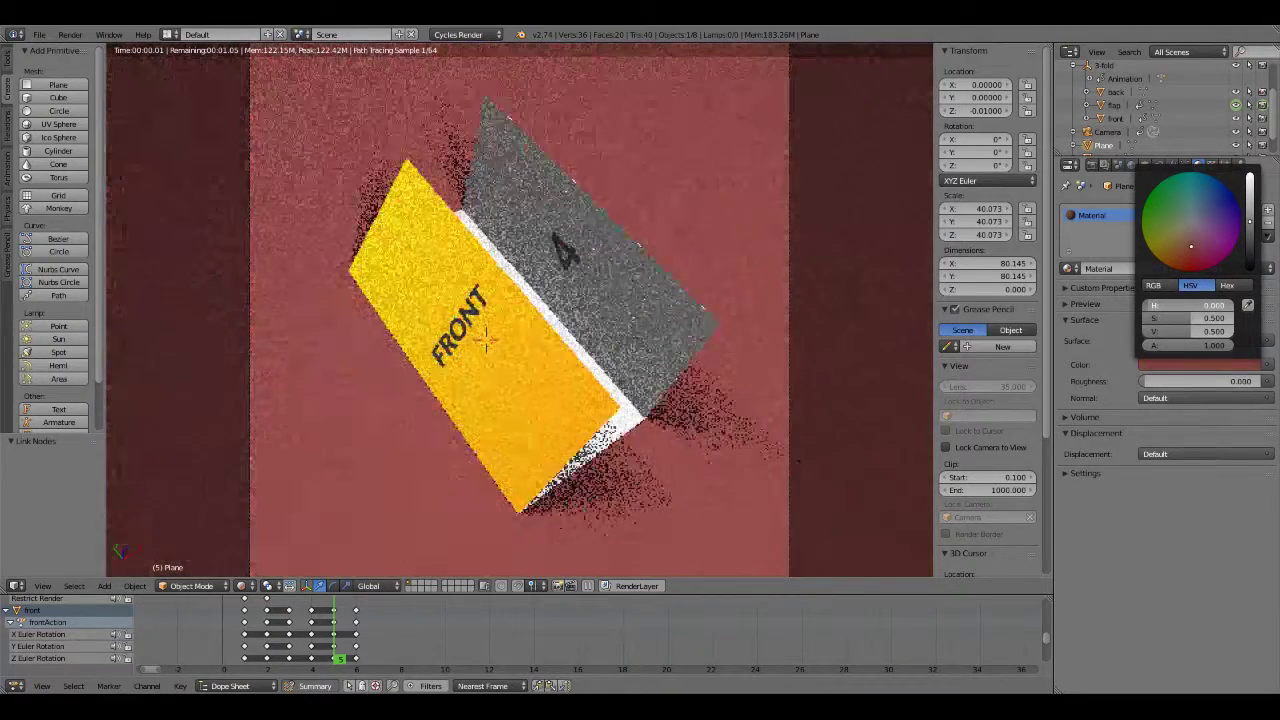
click(1150, 310)
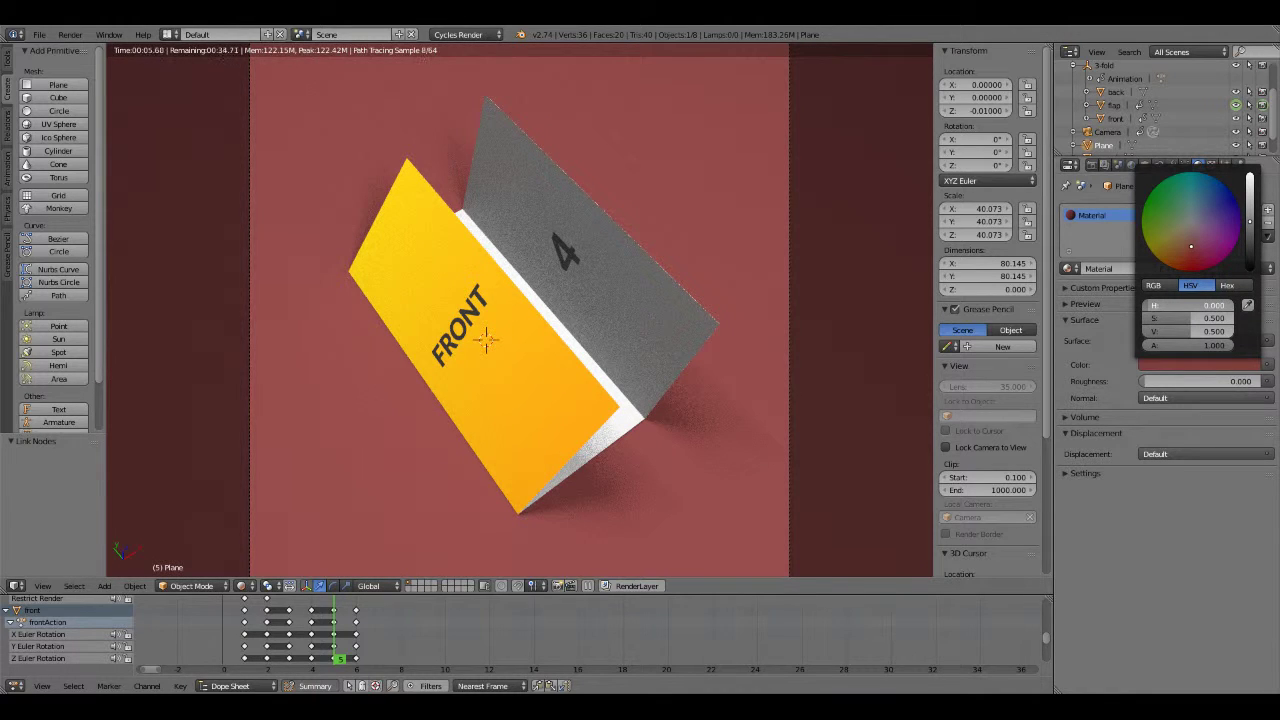
click(1190, 305)
key(Return)
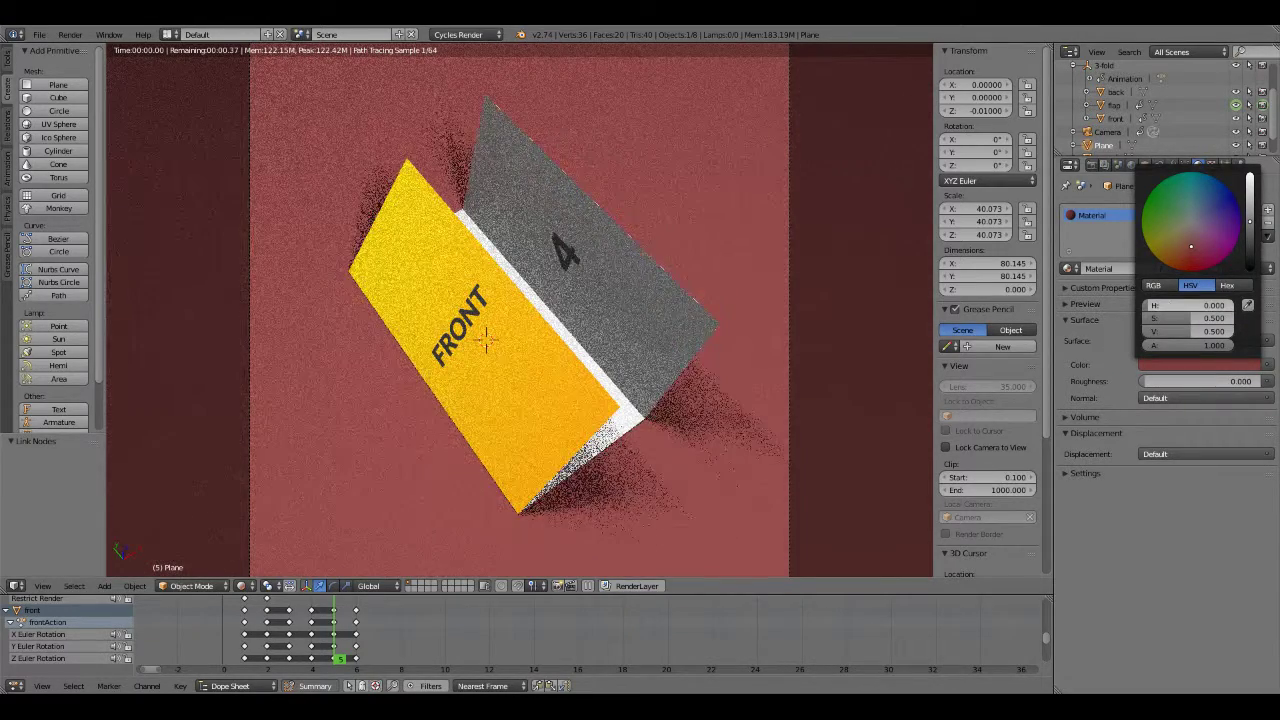
drag(1190, 305, 1275, 305)
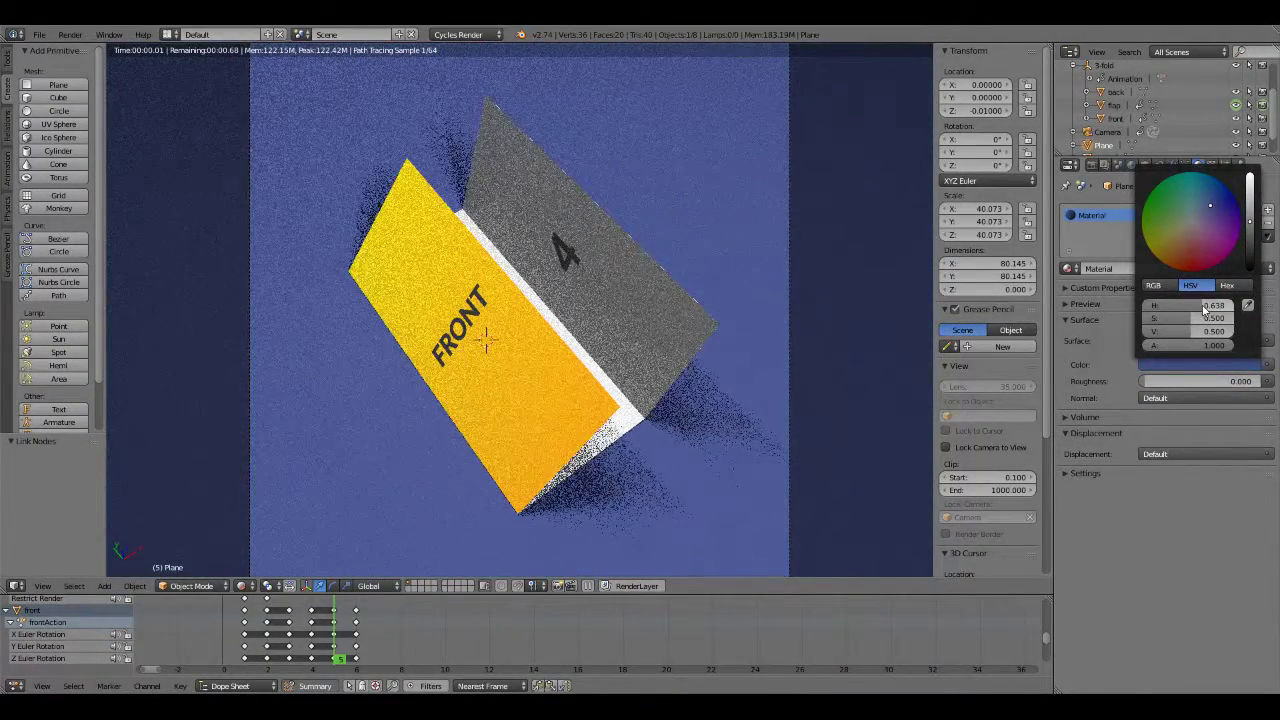